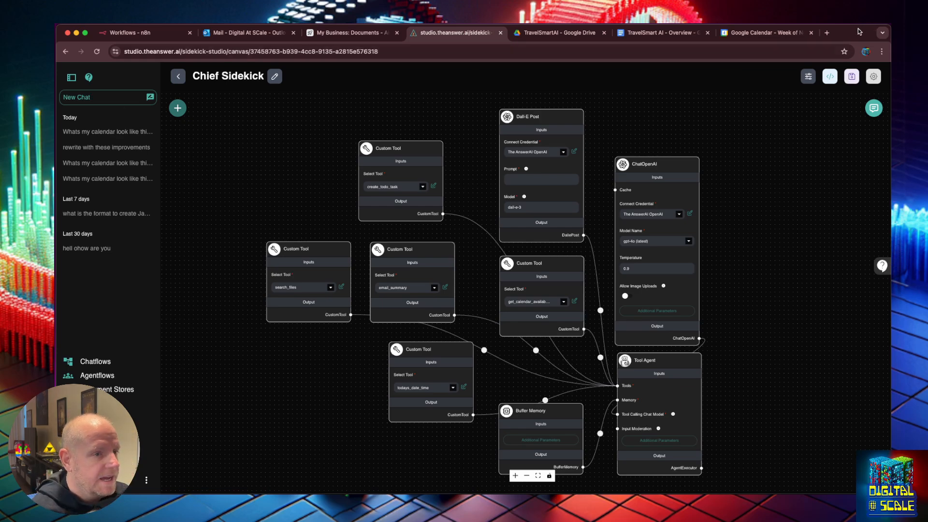
Go to exa.ai and sign up for the free API using Continue with Google, landing on the dashboard
key("super+t")
type("exa.ai")
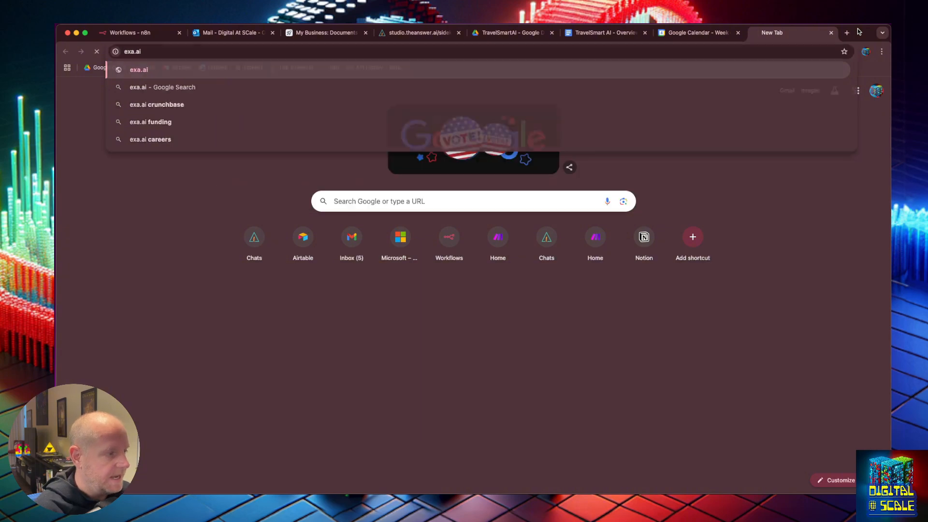
key("Return")
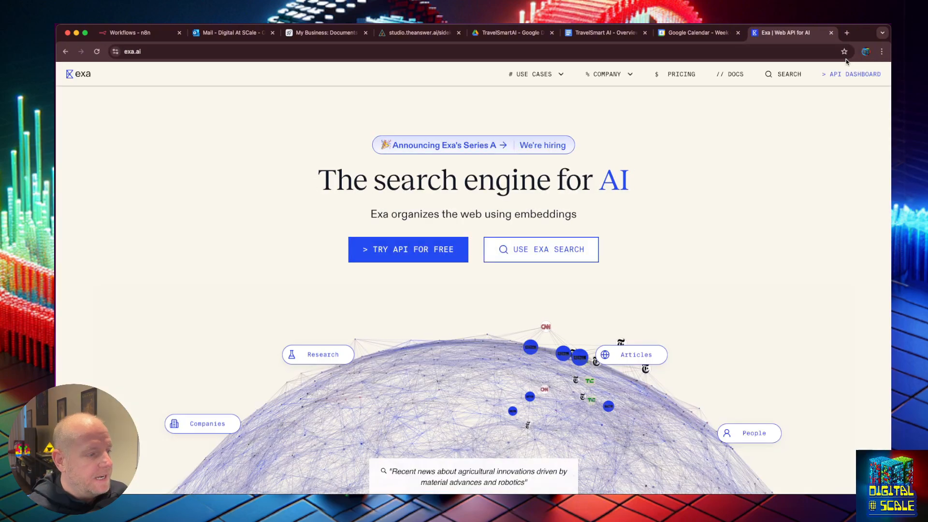
left_click(408, 254)
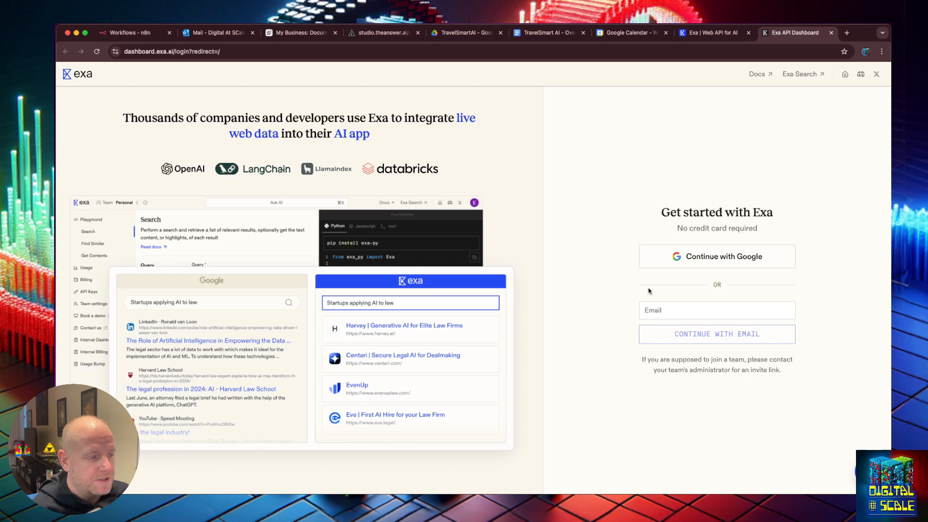
left_click(704, 258)
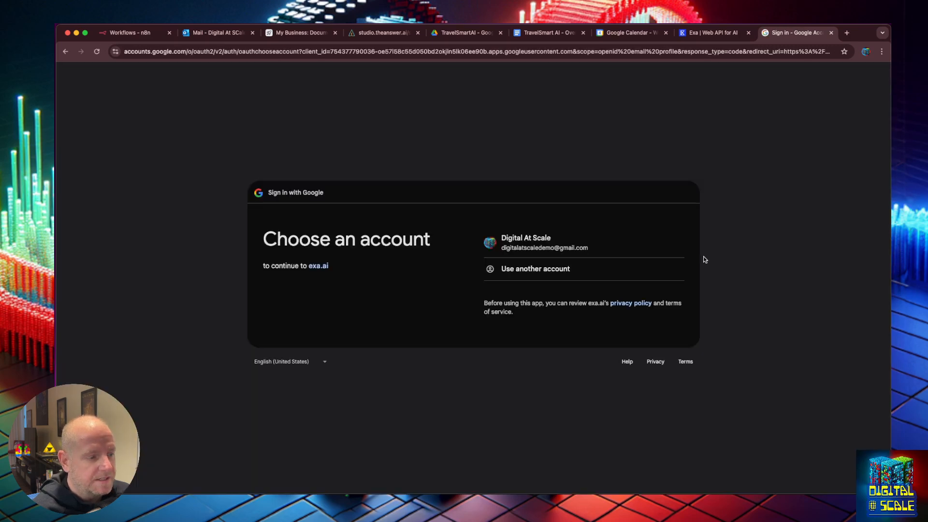
left_click(563, 245)
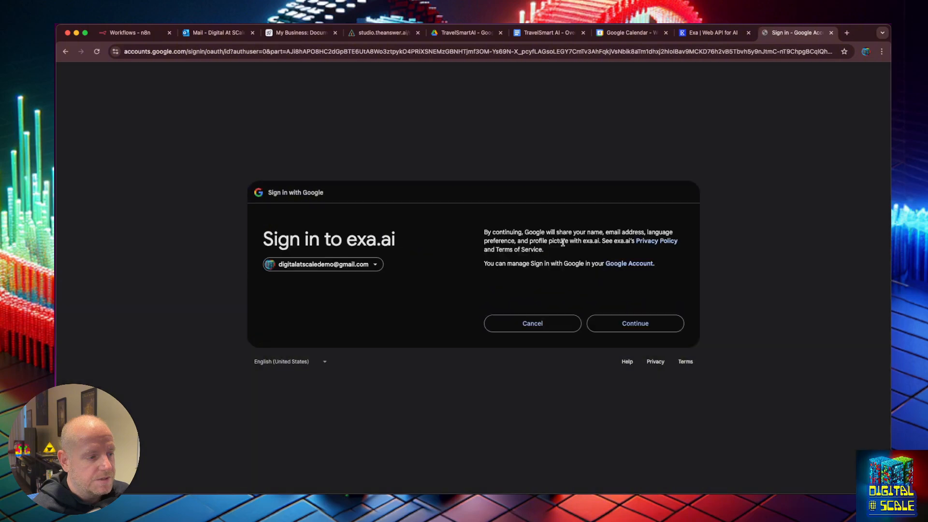
left_click(655, 325)
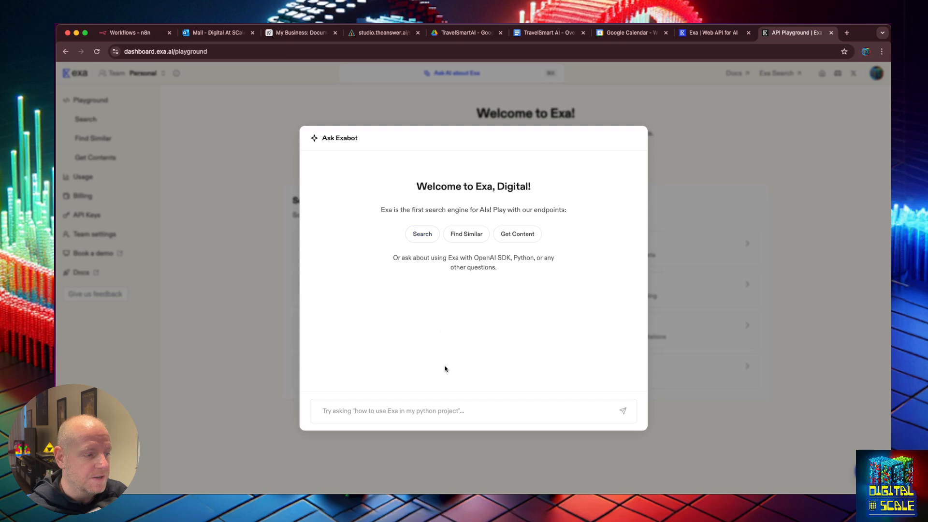
Ask Exabot 'how can I get started with using a simple search', read the Python answer, then close the chat
type("how ")
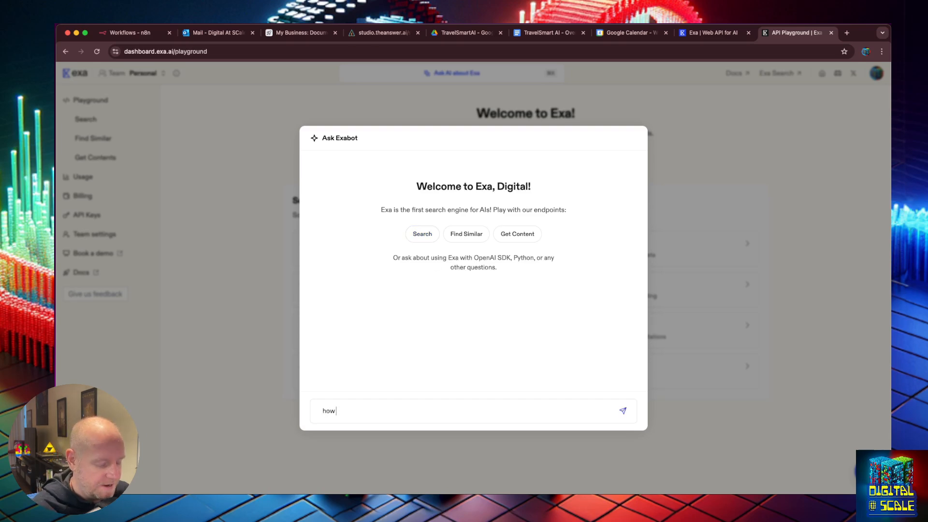
type("can I get starte")
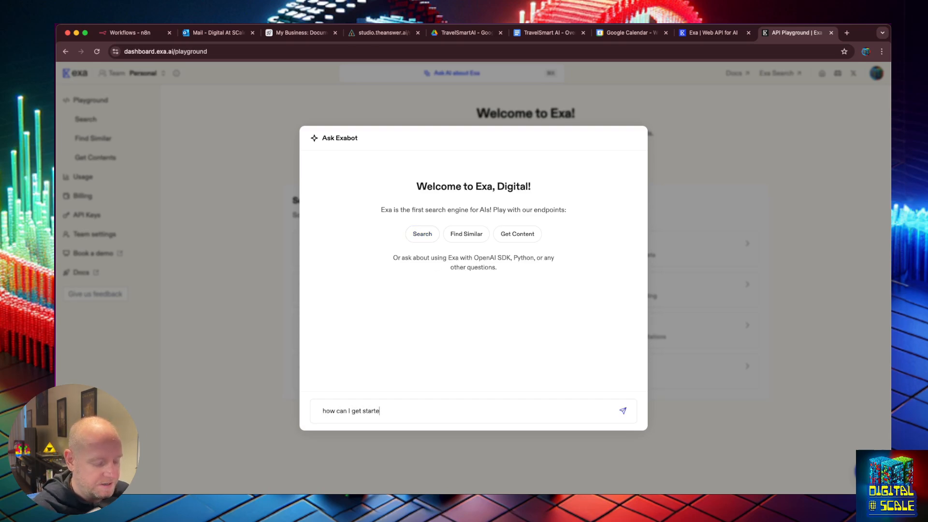
type("d with using a ")
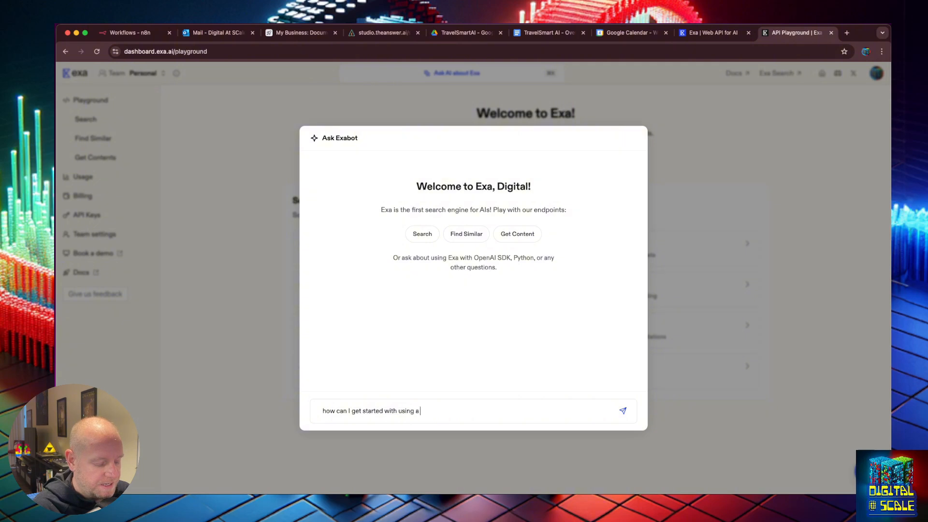
type("simple search")
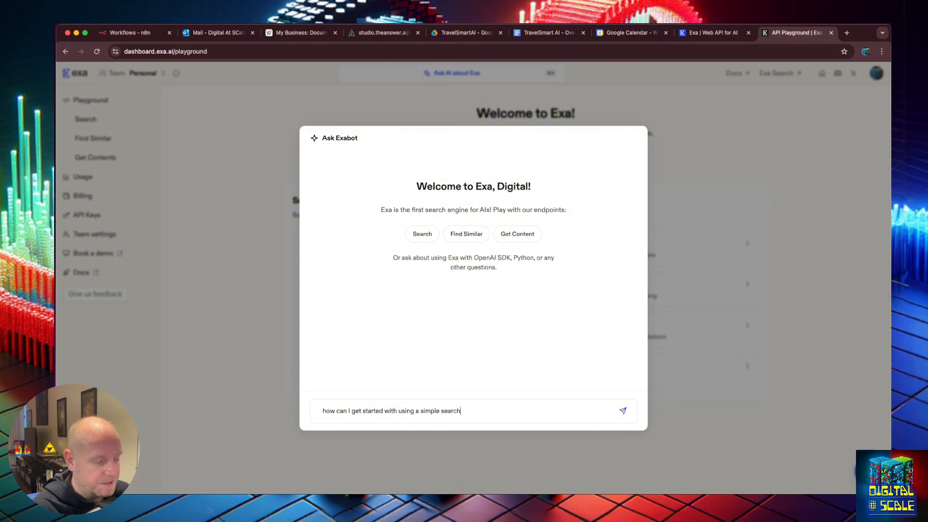
key("Return")
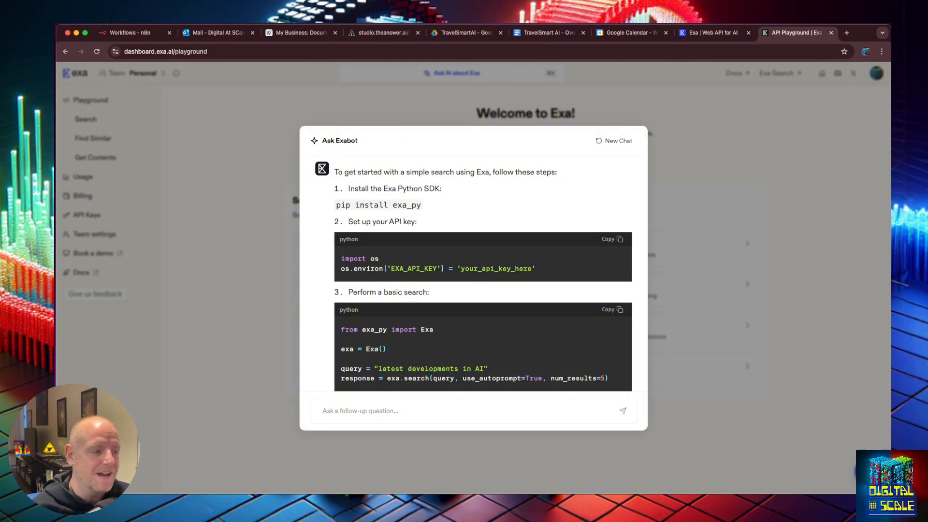
scroll(542, 284, "down", 3)
scroll(559, 267, "up", 1)
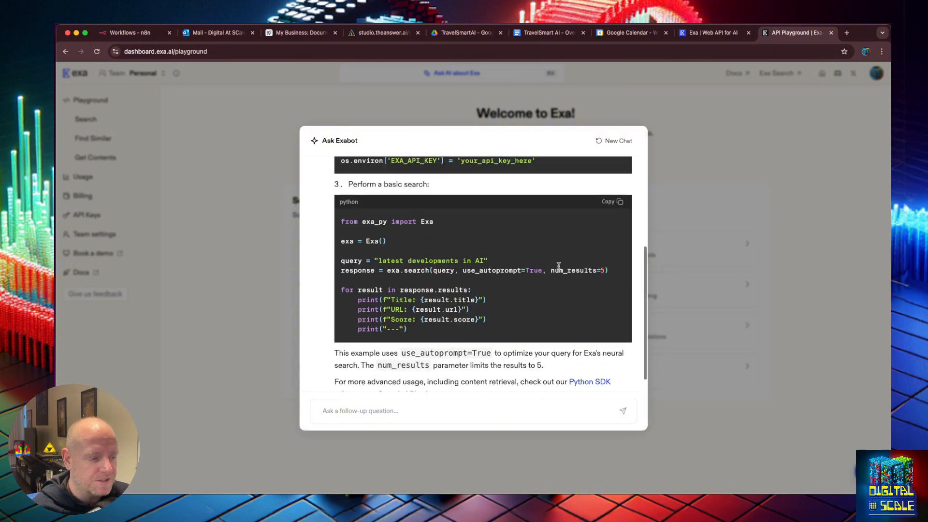
scroll(464, 181, "up", 10)
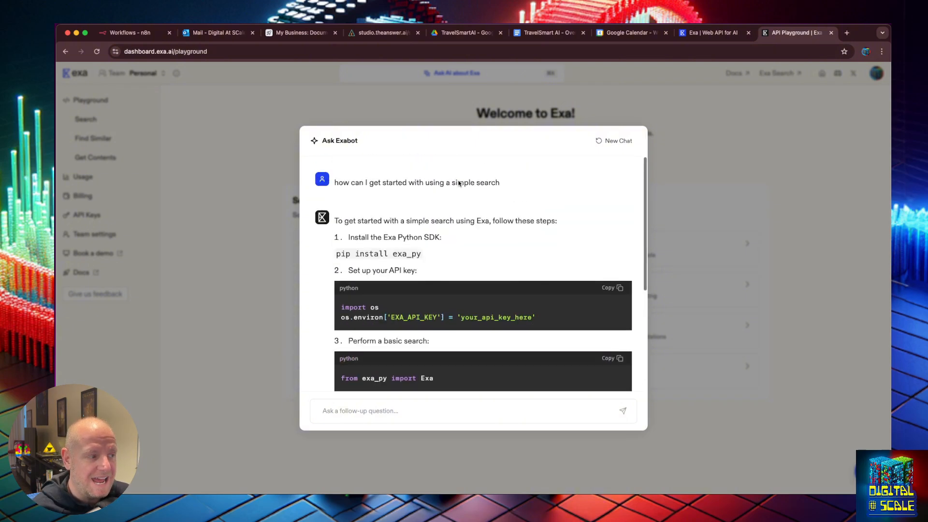
left_click(697, 208)
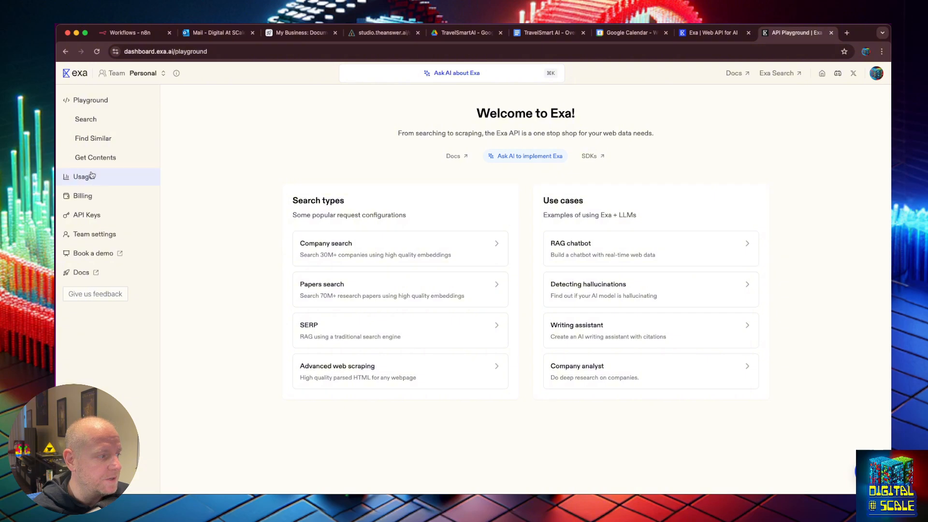
Copy the default key from Exa's API Keys page and switch back to the studio.theanswer.ai tab
left_click(92, 214)
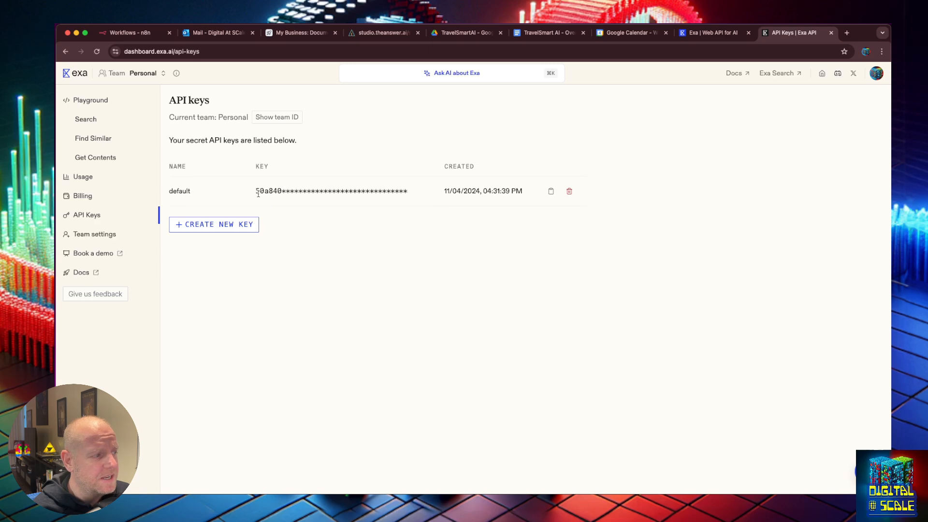
left_click_drag(258, 194, 239, 192)
left_click(400, 190)
left_click(240, 192)
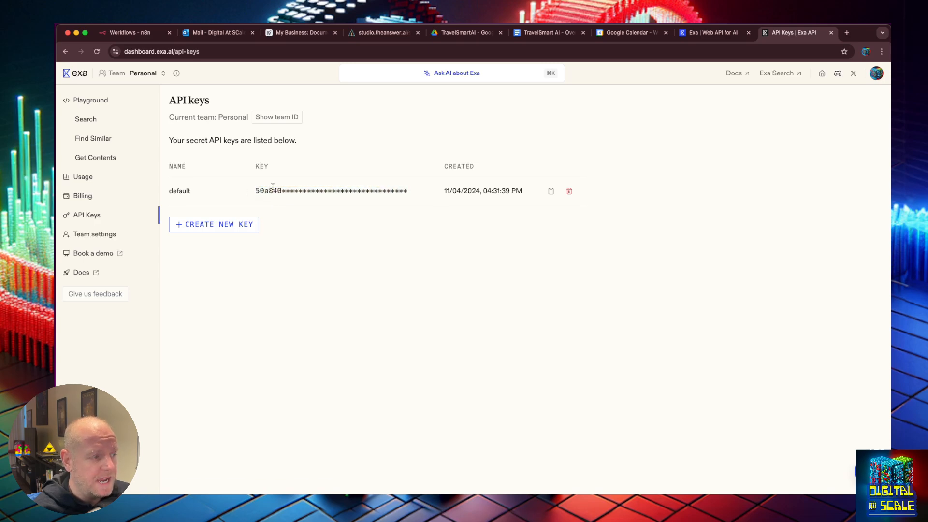
left_click(551, 193)
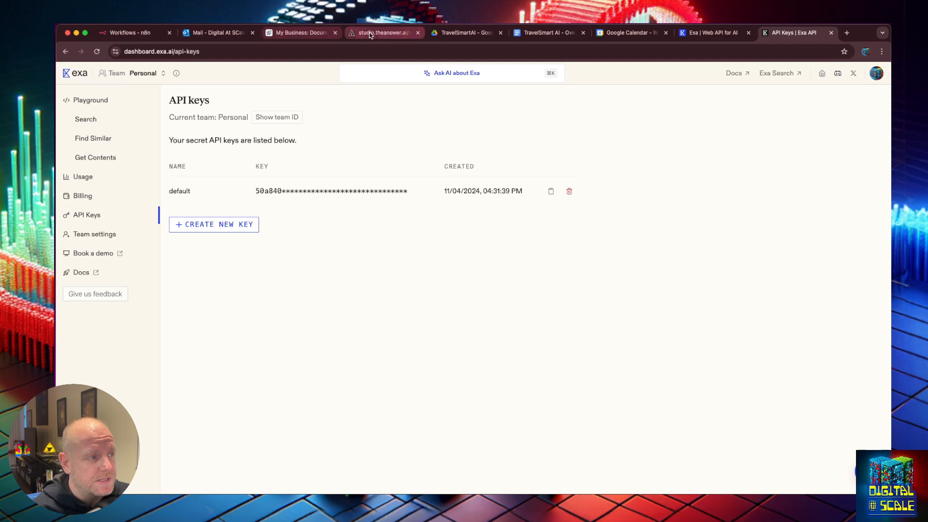
left_click(382, 33)
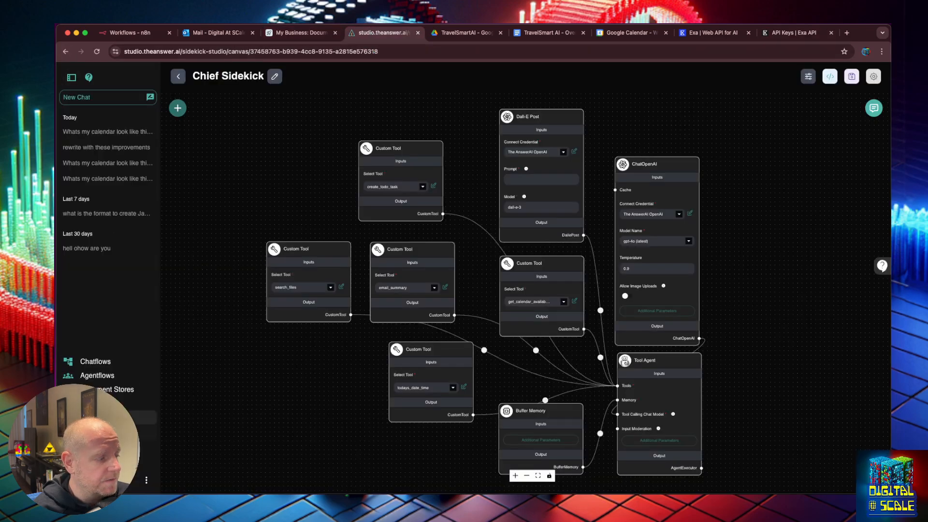
Save a new Exa Search API credential named 'Exa AI' holding the pasted API key
left_click(145, 416)
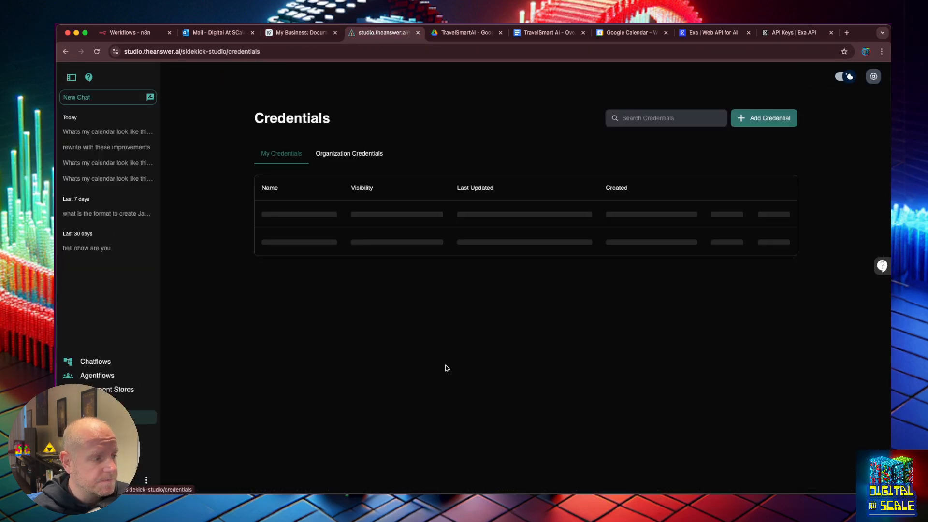
left_click(724, 119)
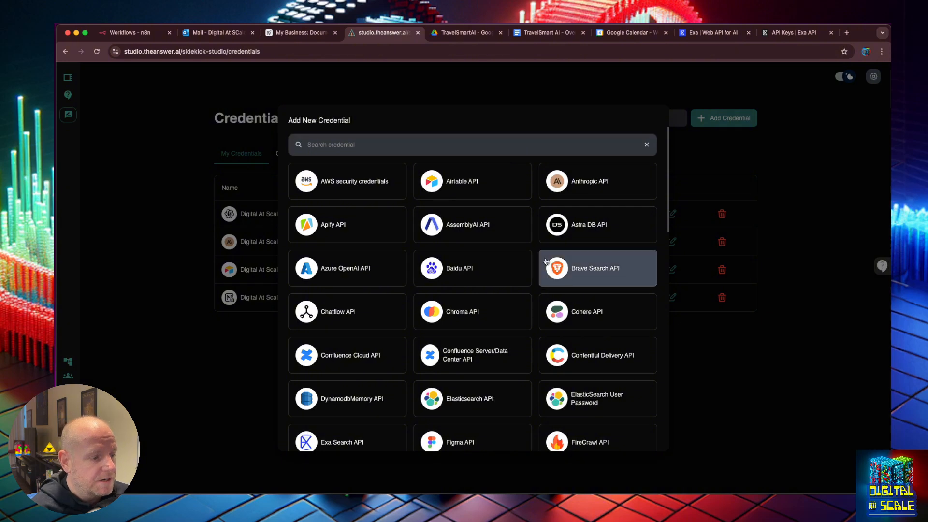
left_click(446, 141)
type("ex")
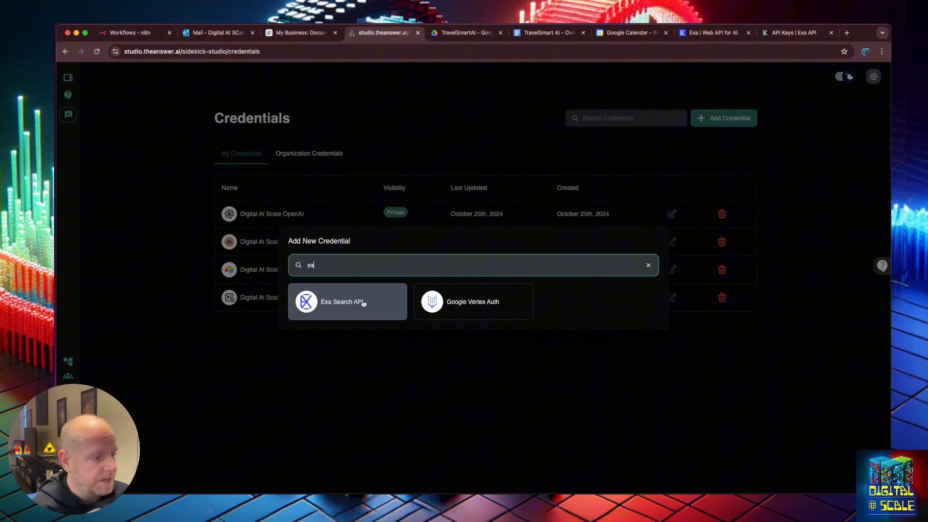
left_click(363, 303)
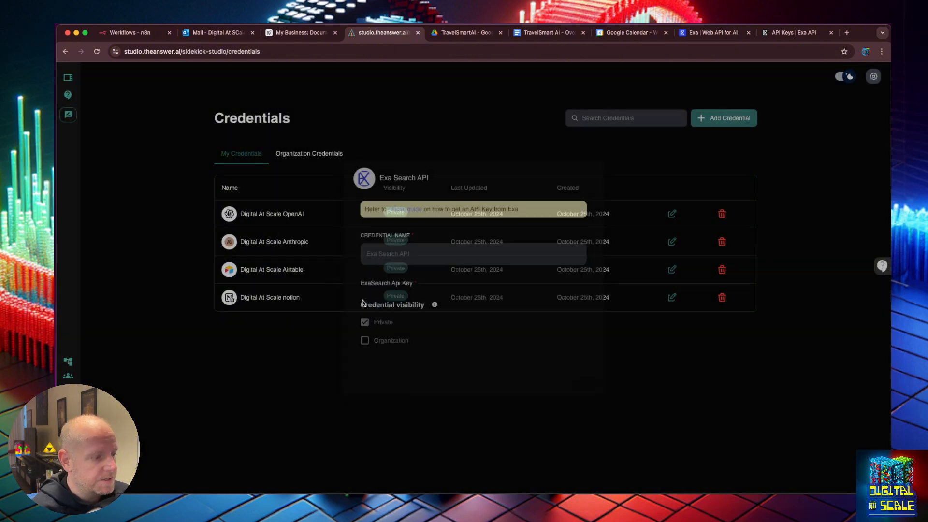
left_click(391, 248)
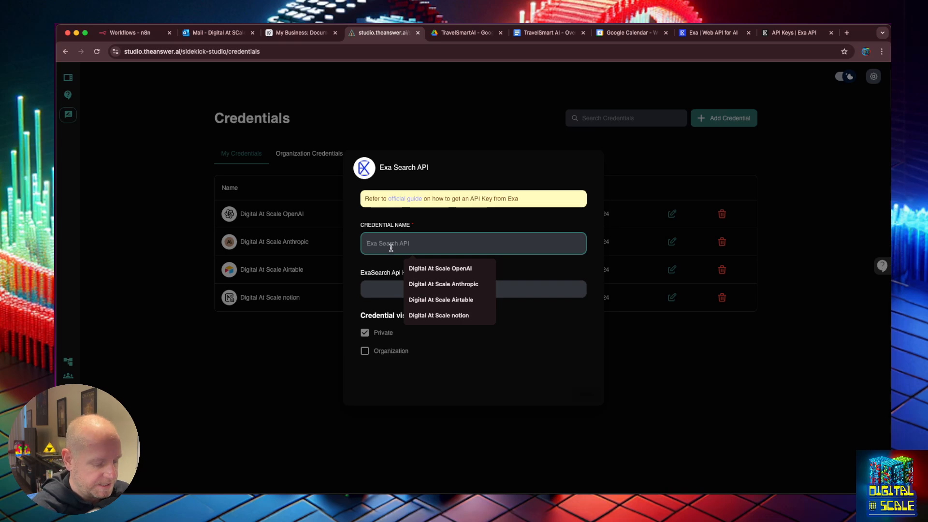
type("Exa AI")
key("Tab")
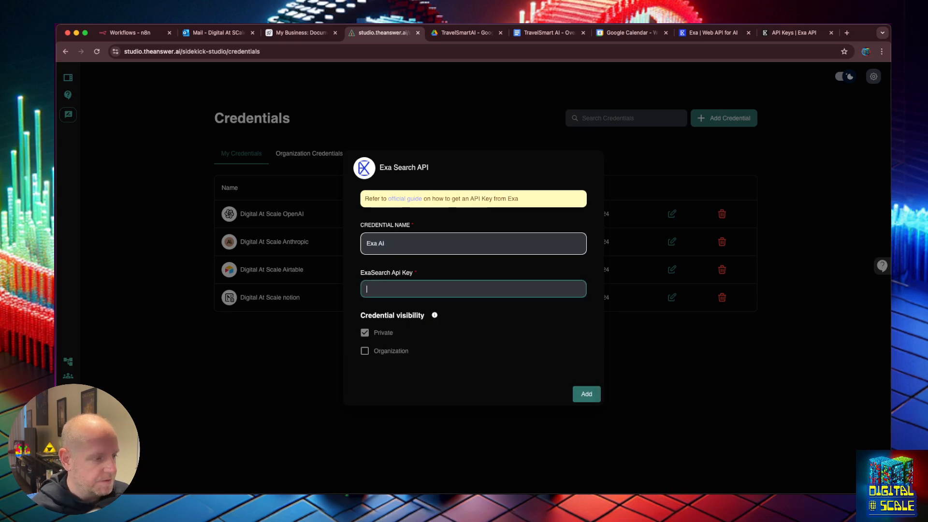
key("super+v")
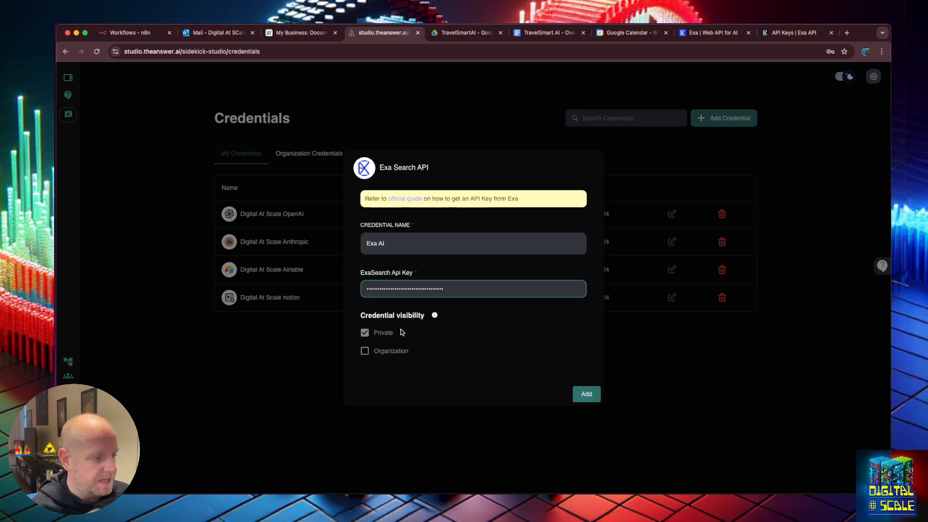
left_click(586, 394)
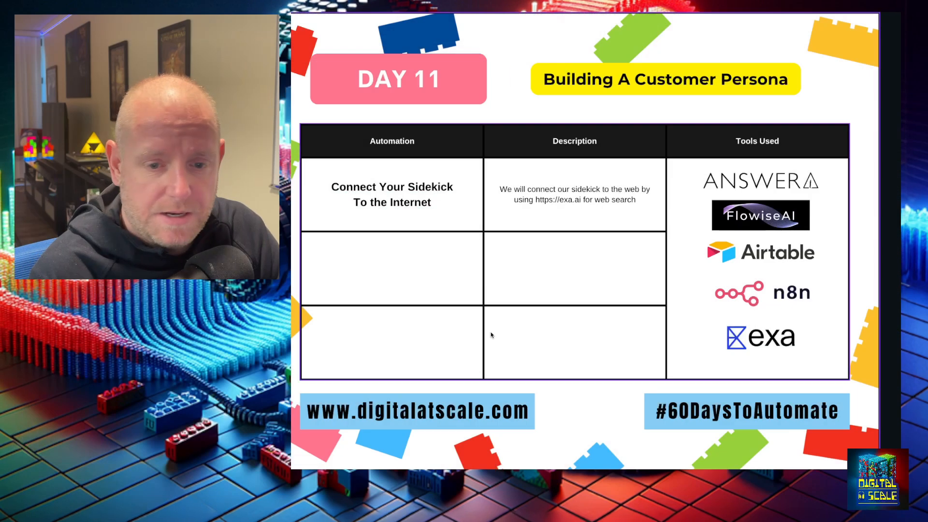
key("Right")
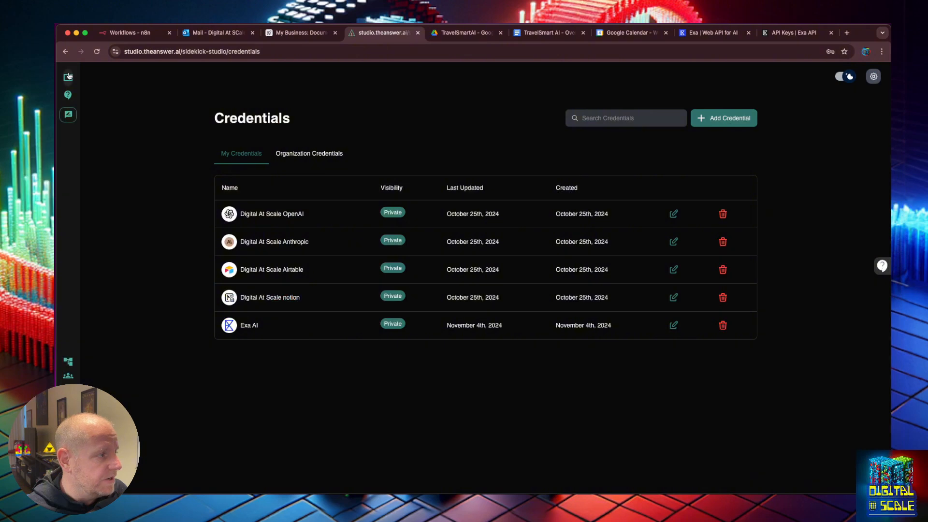
Search the AnswerAI Supported chatflows for 'sid' and open the Sidekick Starter Chatflow template
left_click(69, 76)
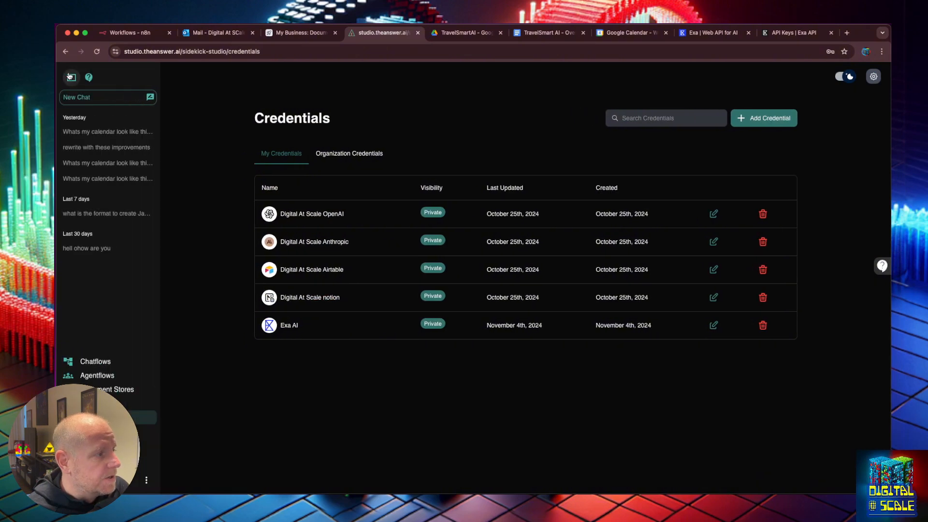
left_click(89, 366)
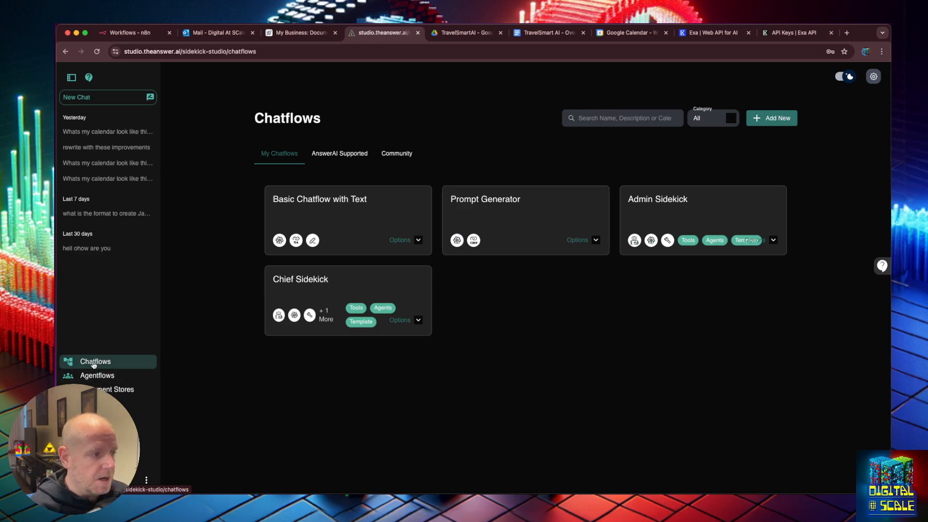
left_click(352, 154)
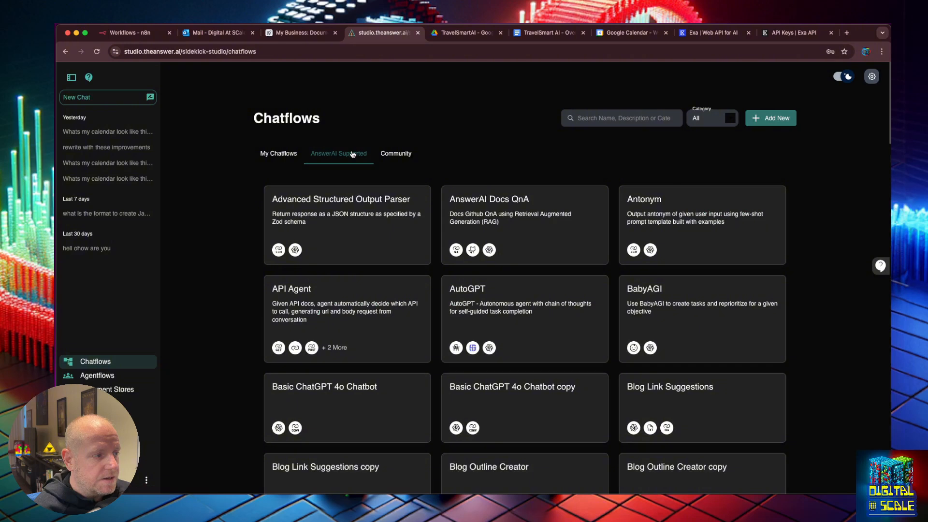
left_click(593, 120)
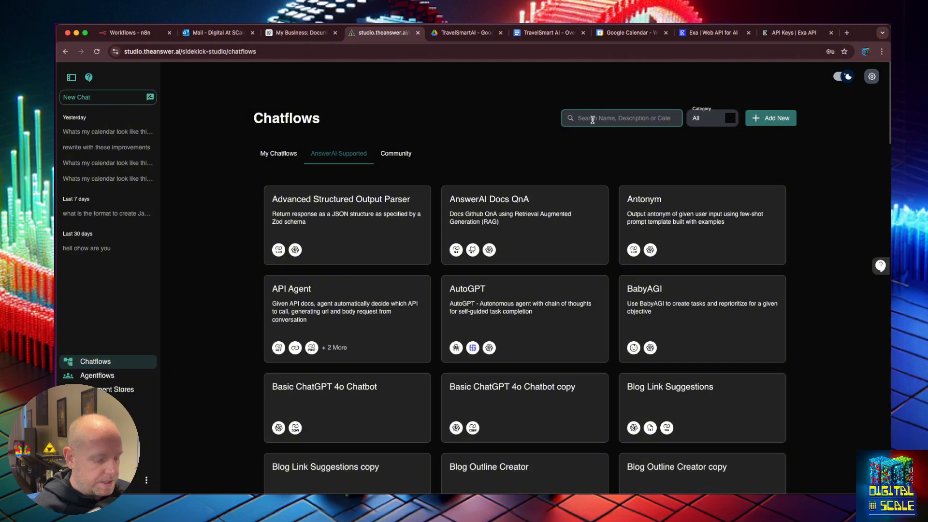
type("sid")
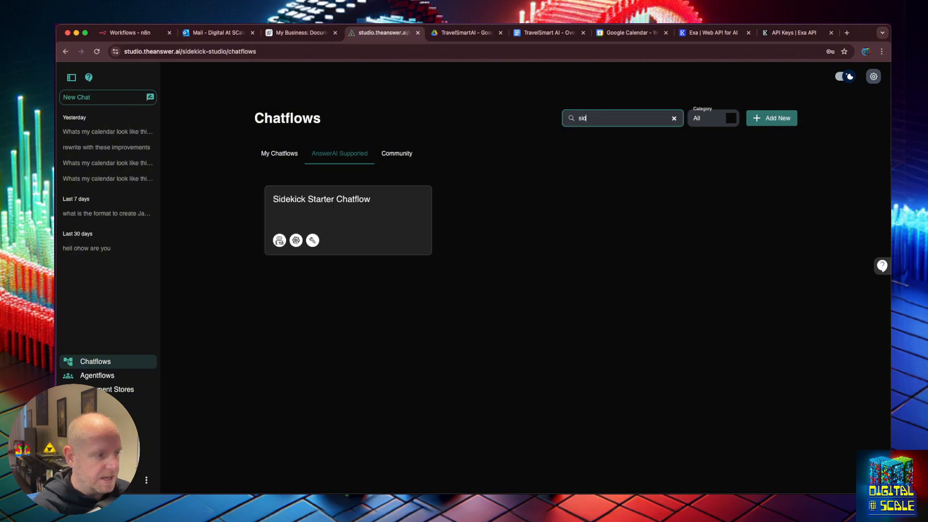
left_click(344, 202)
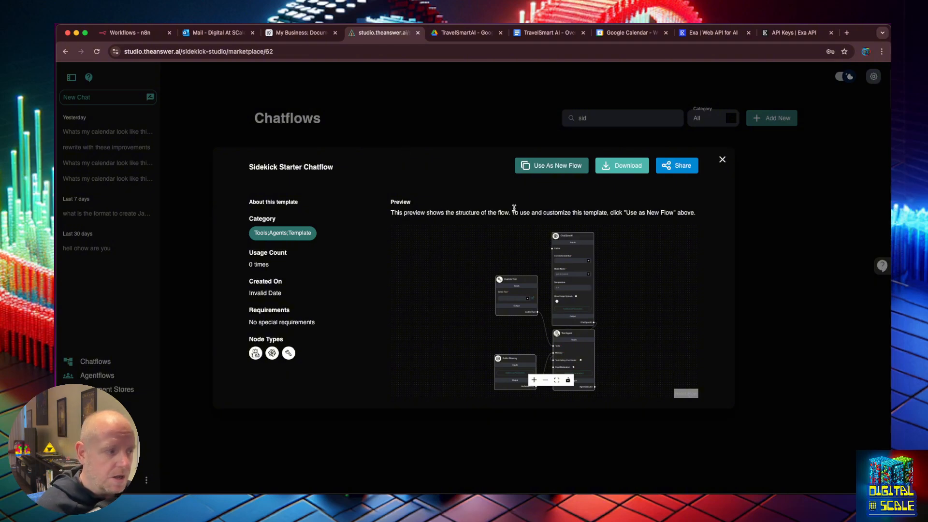
Use the template as a new flow and connect ChatOpenAI to The AnswerAI OpenAI credential
left_click(541, 167)
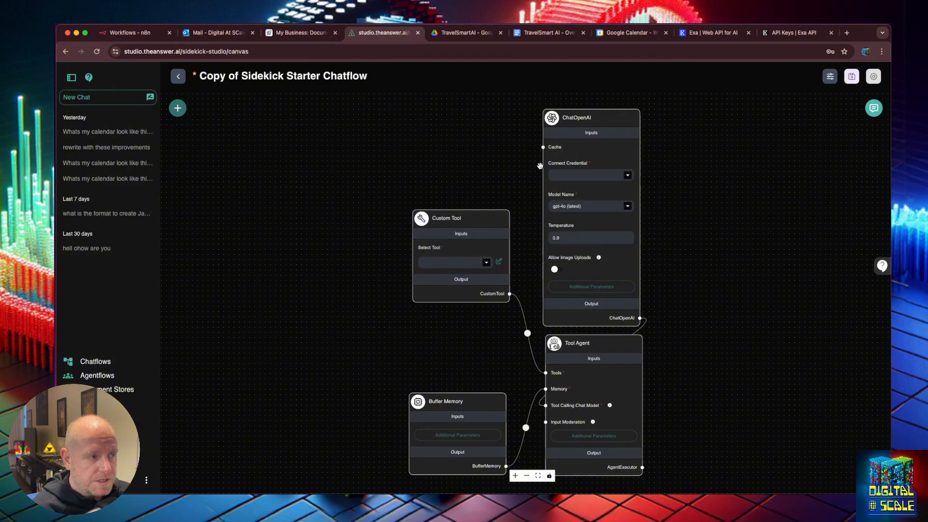
left_click(619, 175)
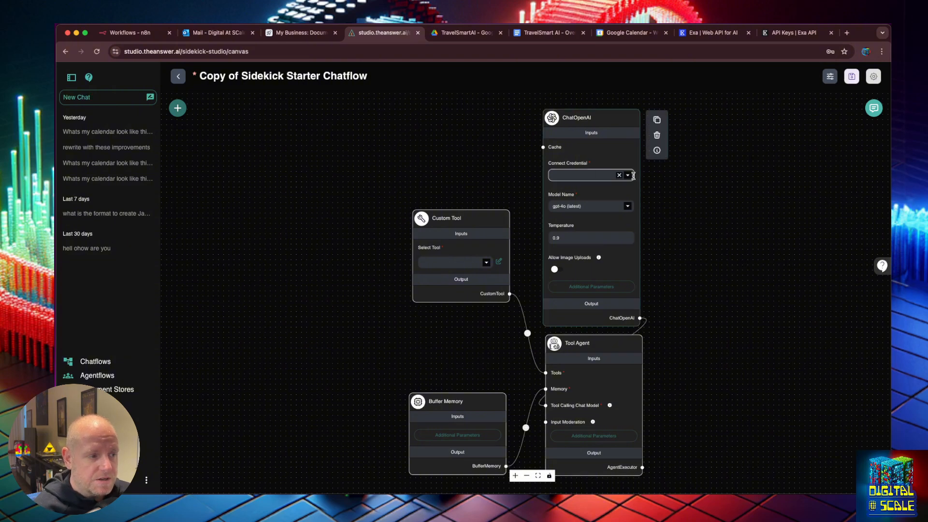
left_click(629, 176)
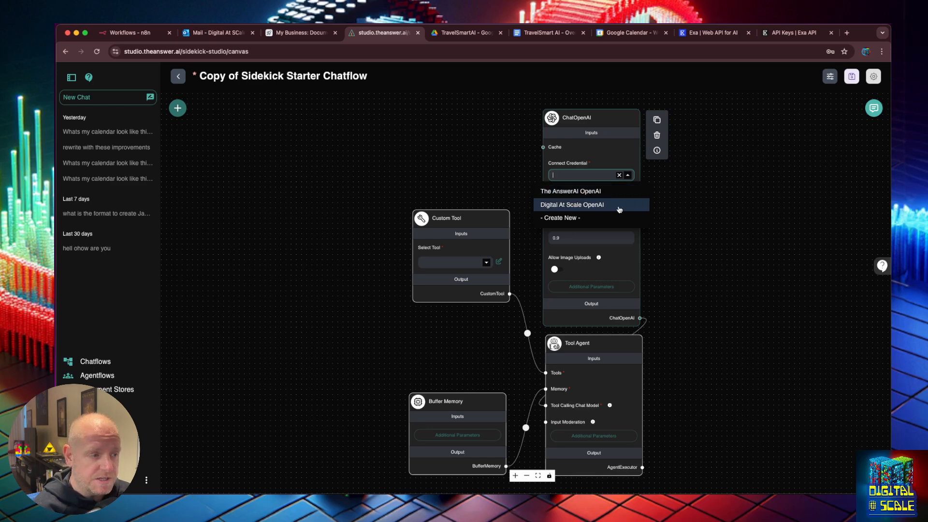
left_click(613, 191)
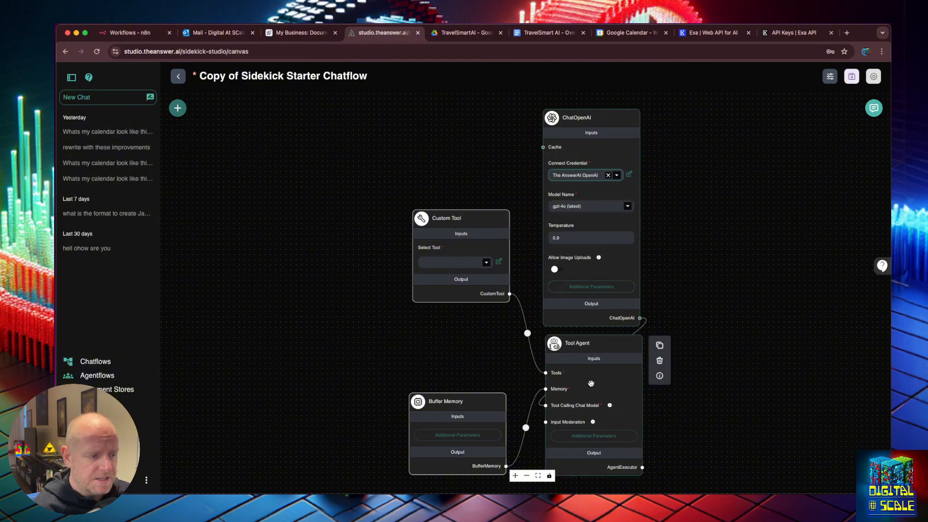
Delete the Custom Tool node and expand the Tools category in the node list
left_click(467, 221)
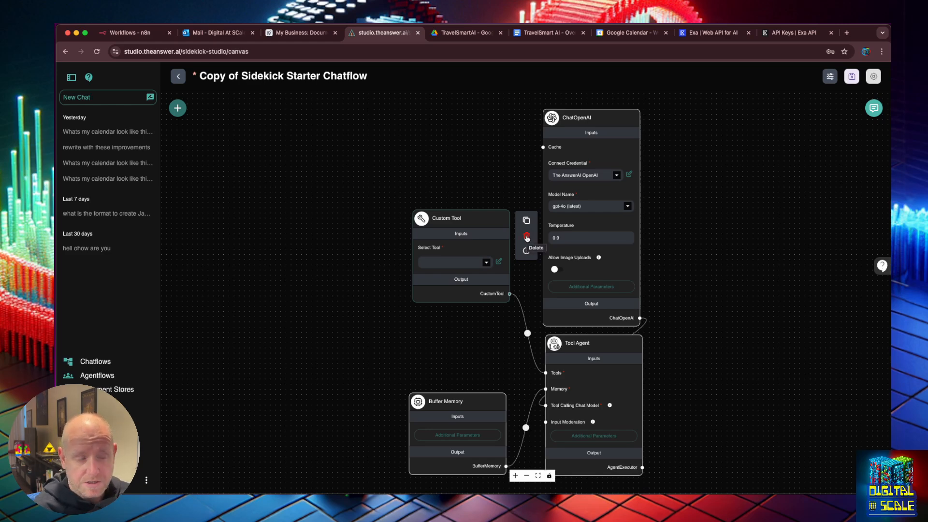
left_click(526, 237)
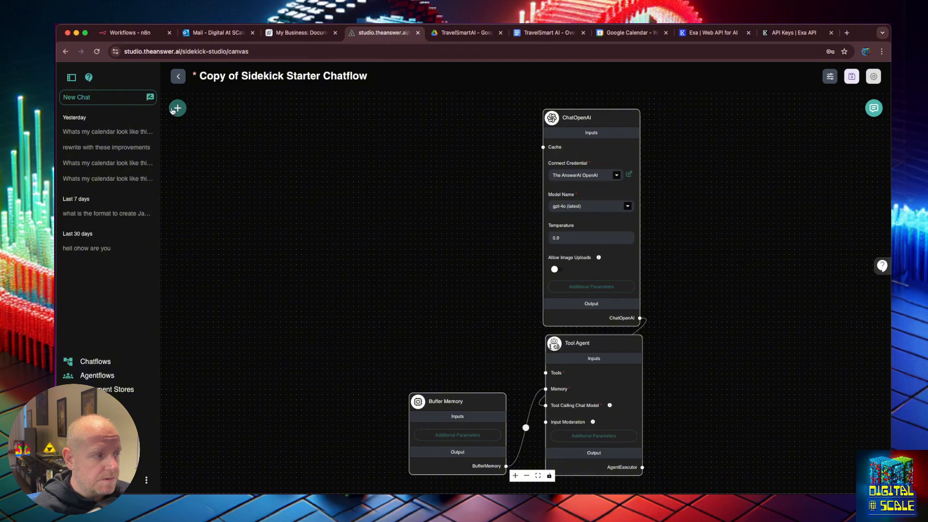
left_click(173, 110)
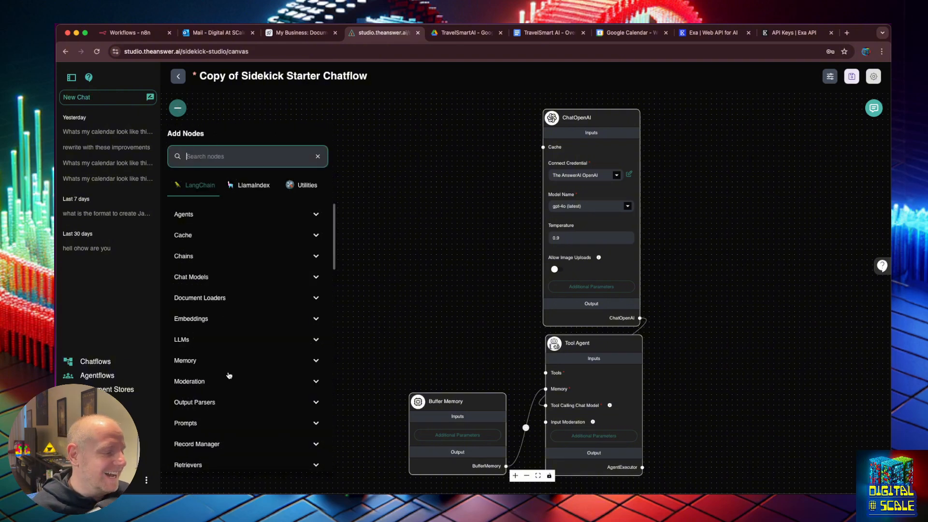
scroll(229, 375, "down", 3)
left_click(231, 432)
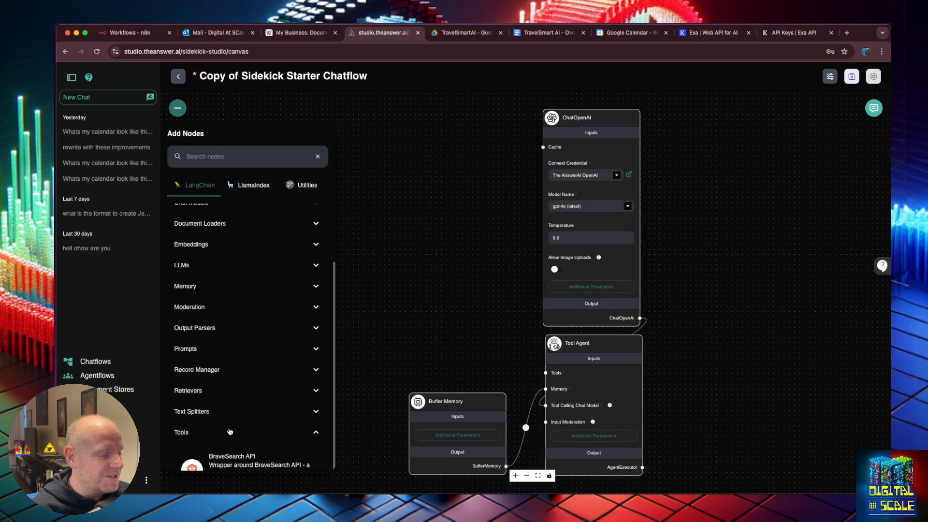
Drag an Exa Search node from the Tools list onto the chatflow canvas
scroll(237, 409, "down", 5)
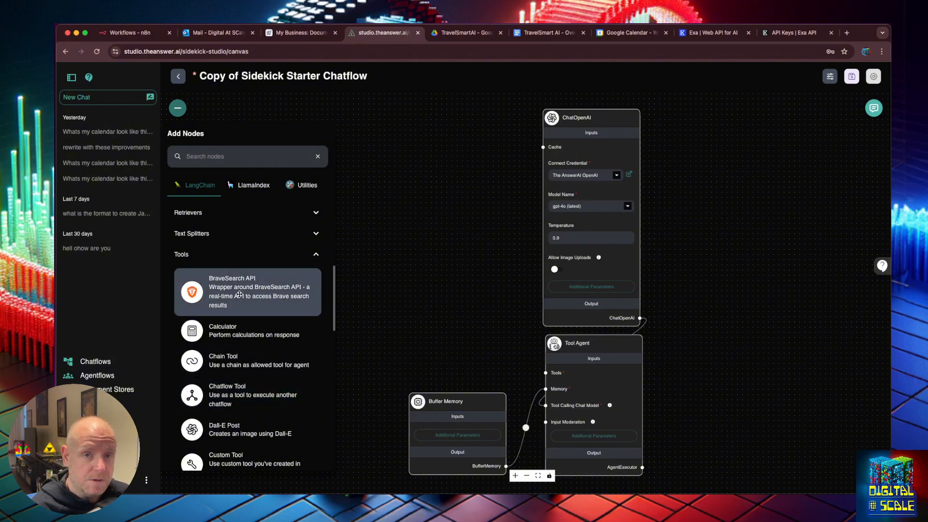
scroll(237, 300, "down", 4)
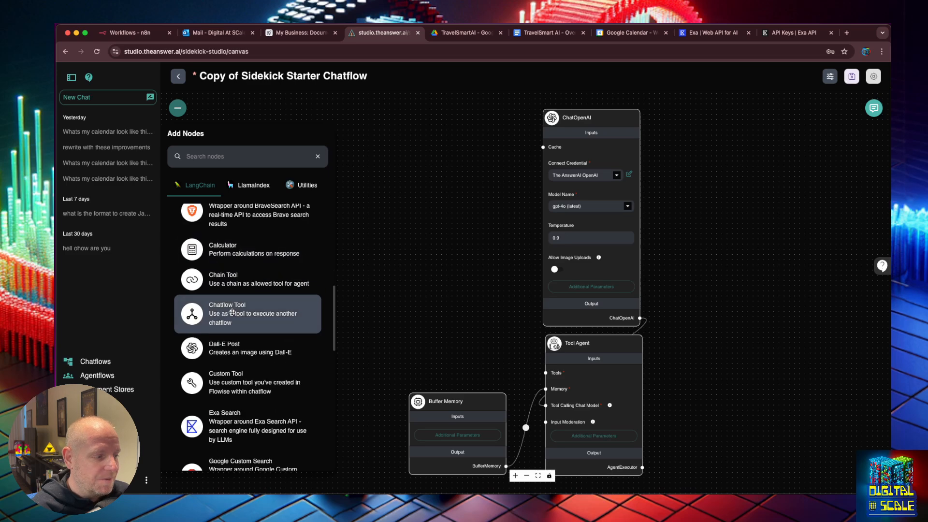
left_click_drag(232, 392, 440, 224)
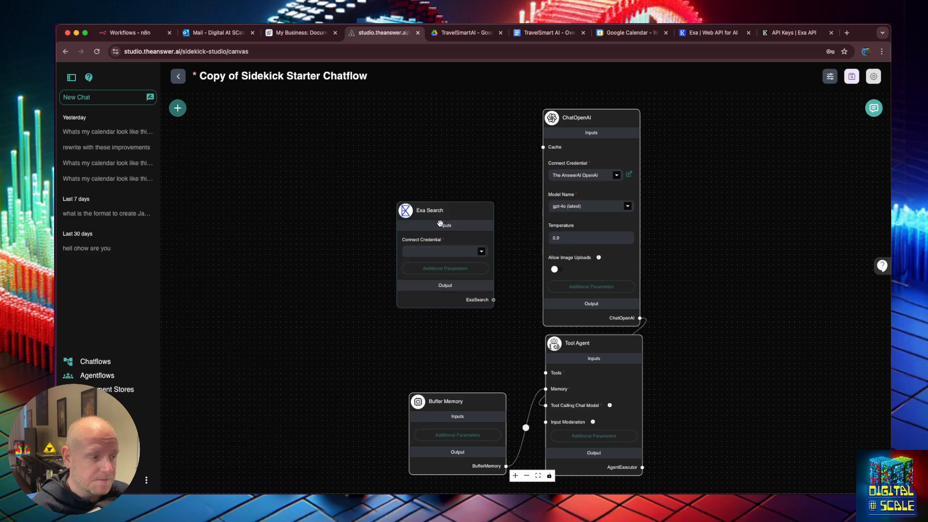
left_click(178, 107)
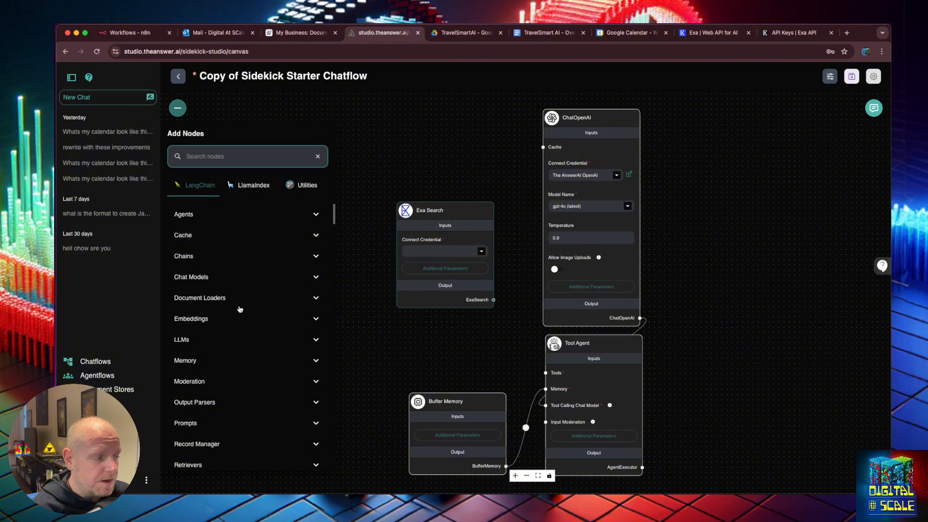
Browse the remaining search tools in the Tools list, then close the node panel
scroll(251, 375, "down", 4)
scroll(252, 375, "down", 4)
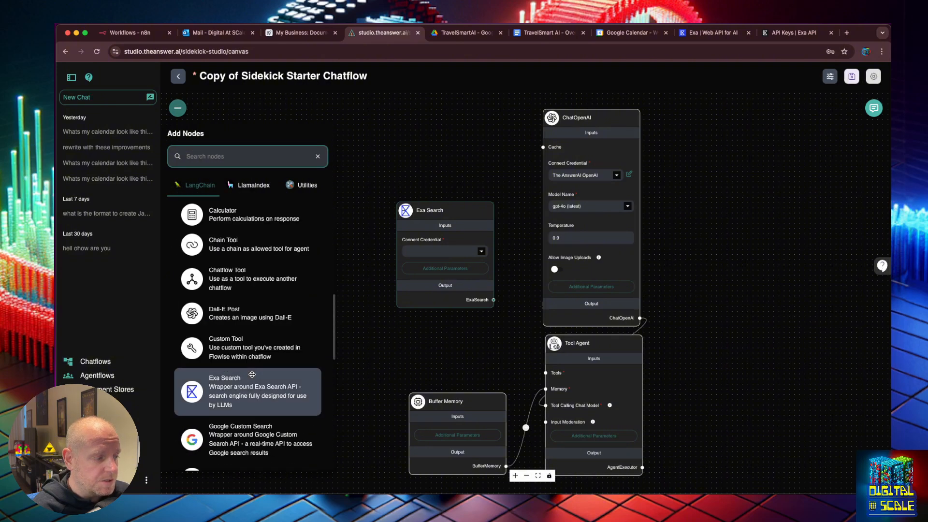
scroll(252, 376, "down", 2)
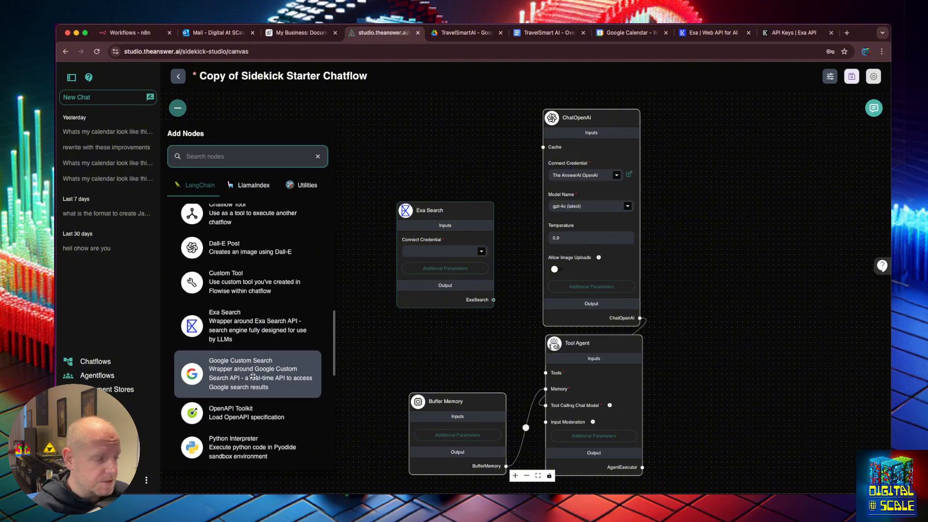
scroll(253, 375, "down", 1)
scroll(254, 362, "down", 3)
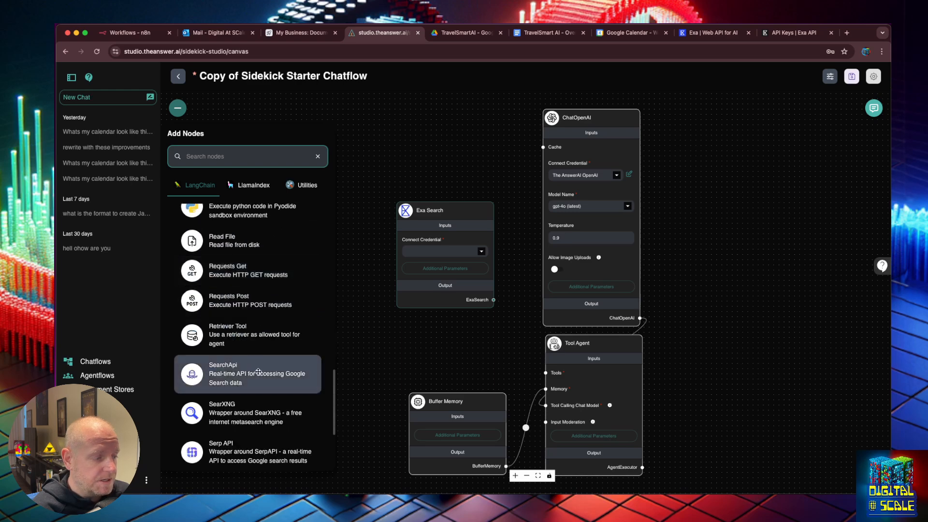
scroll(259, 372, "down", 2)
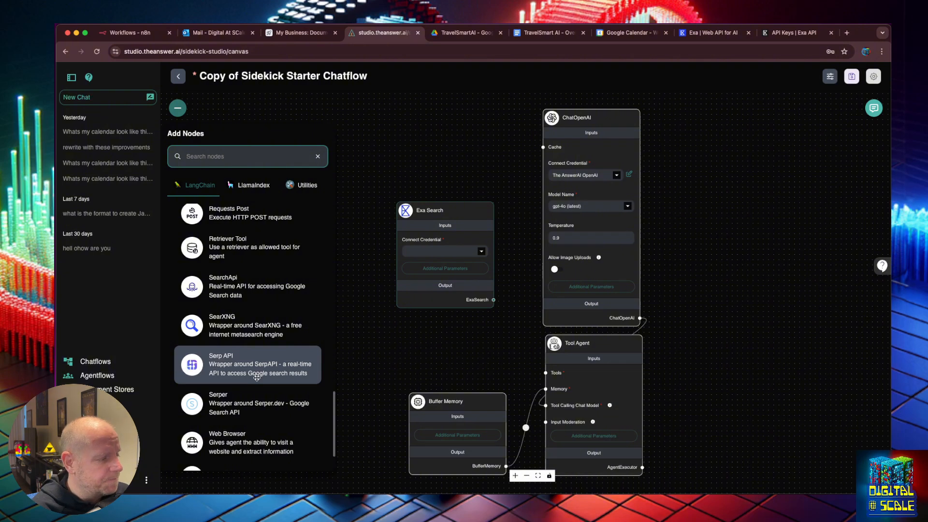
scroll(239, 391, "down", 1)
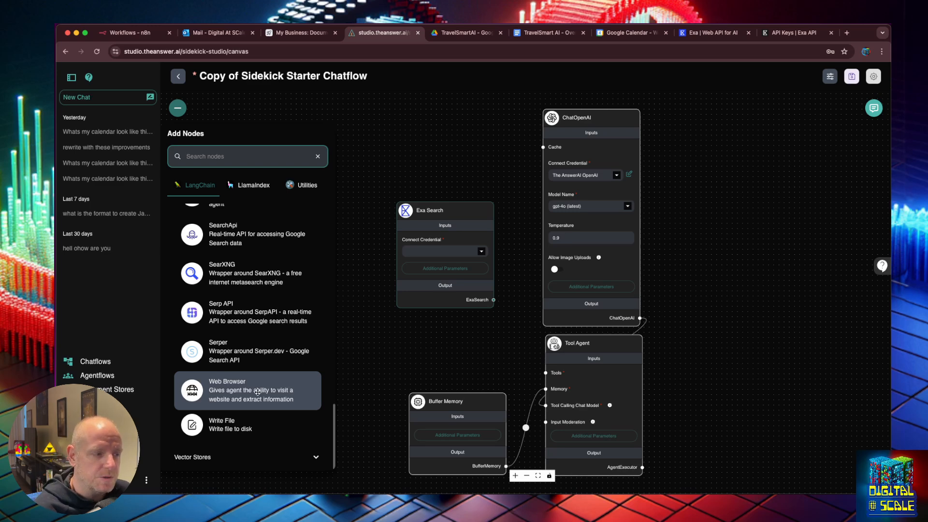
scroll(258, 391, "up", 6)
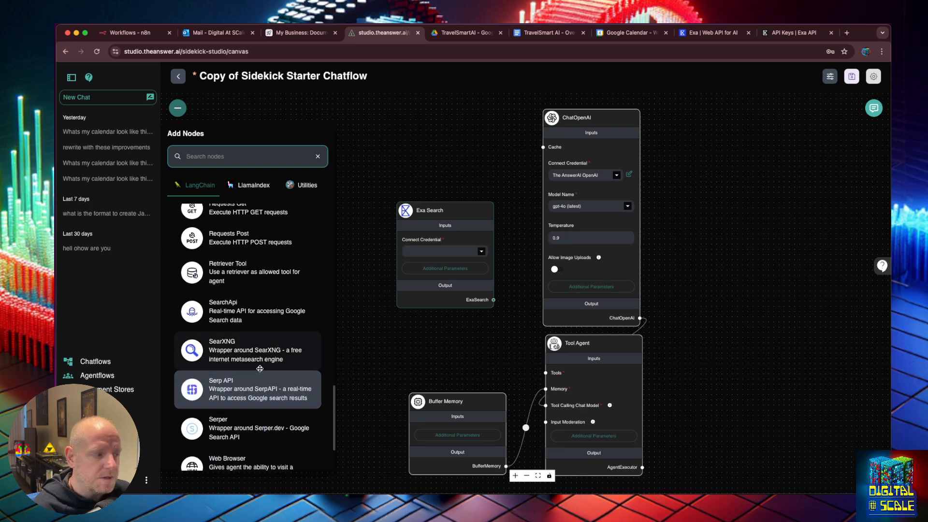
left_click(431, 174)
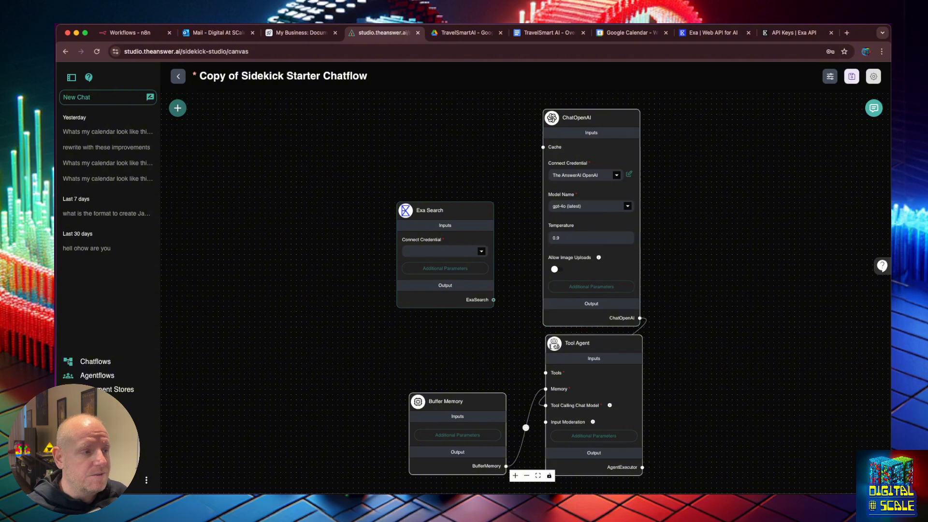
Switch to the TravelSmart AI - Overview Google Doc
left_click(534, 34)
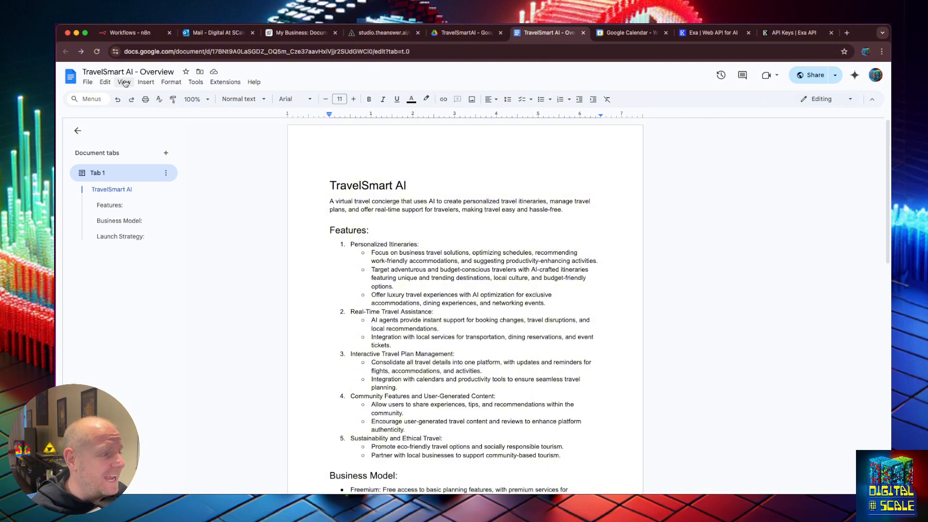
Set the Google Docs zoom to 150%, collapse the Document tabs sidebar, and read down to the Features list
left_click(249, 95)
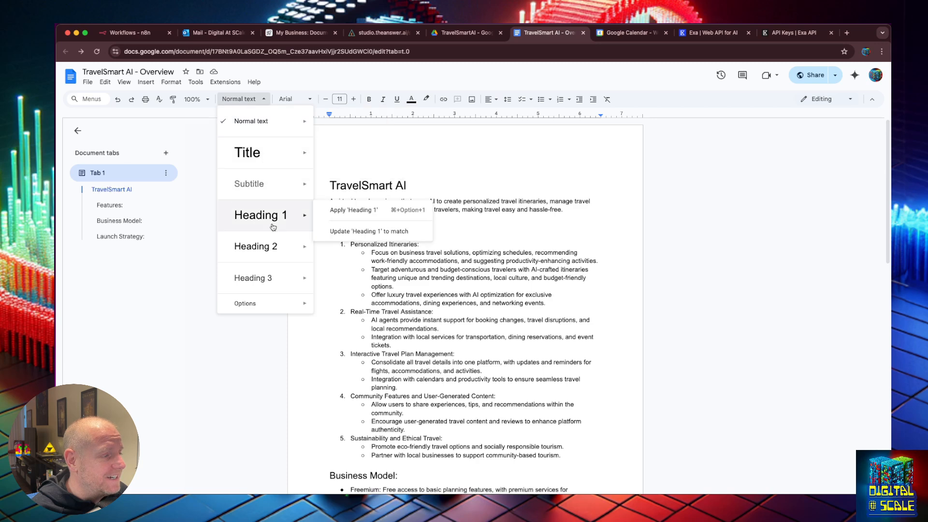
left_click(224, 94)
left_click(196, 99)
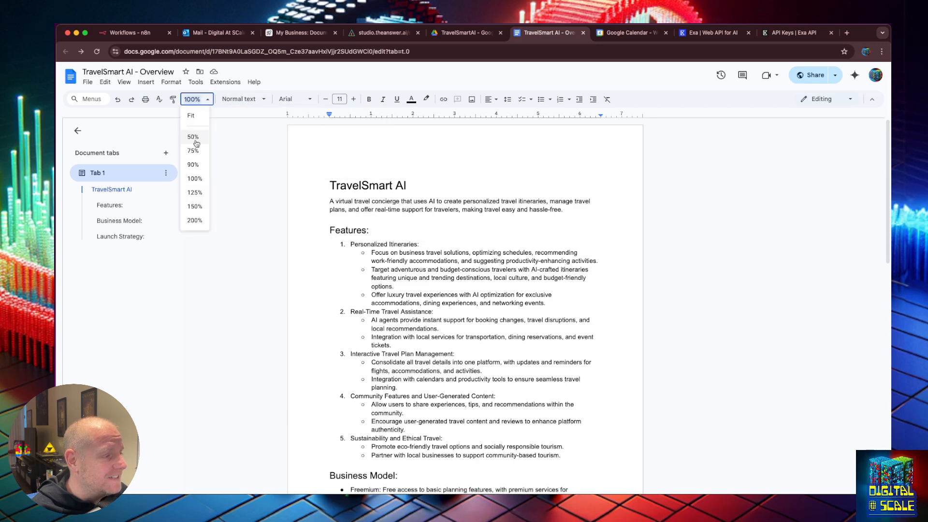
left_click(195, 207)
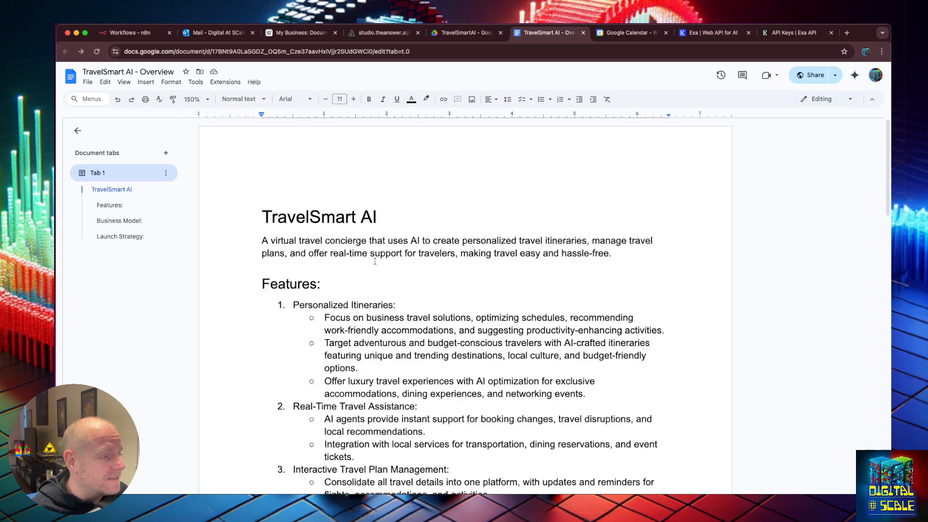
left_click(77, 130)
scroll(423, 234, "down", 2)
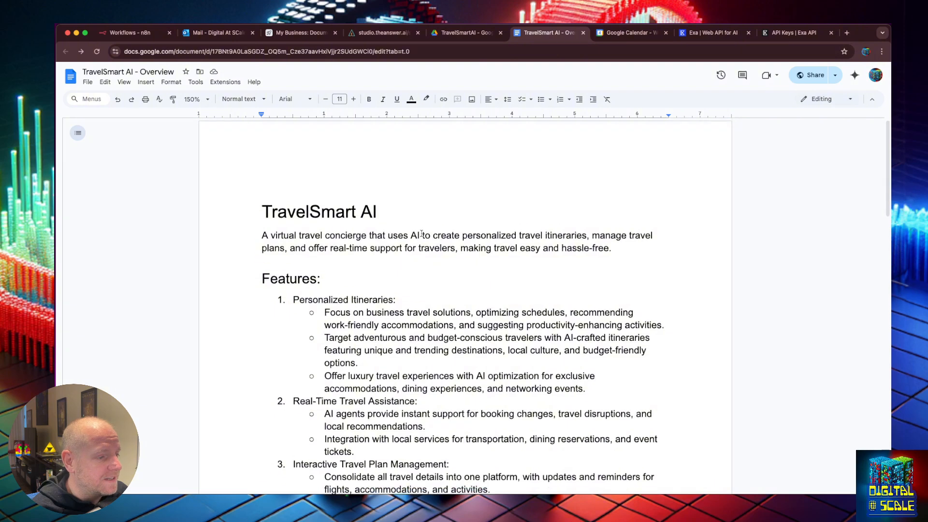
scroll(423, 234, "down", 1)
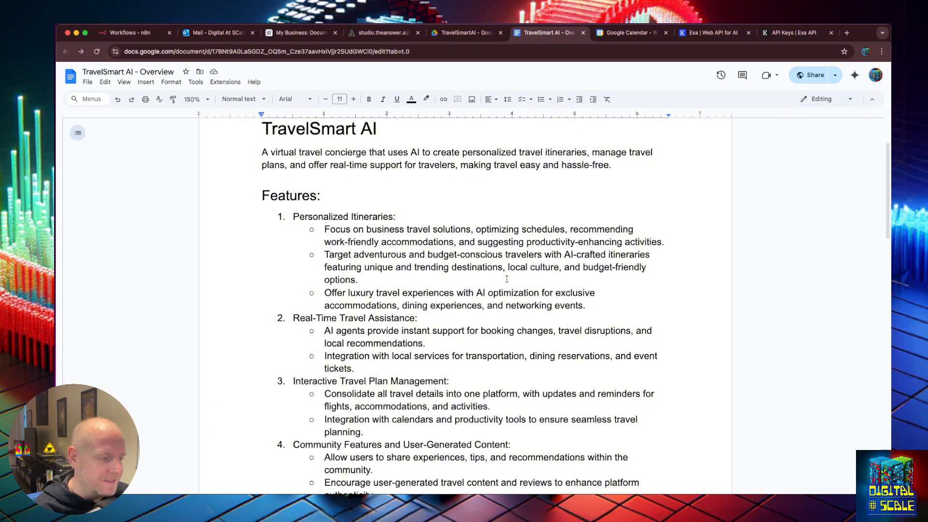
scroll(506, 279, "down", 5)
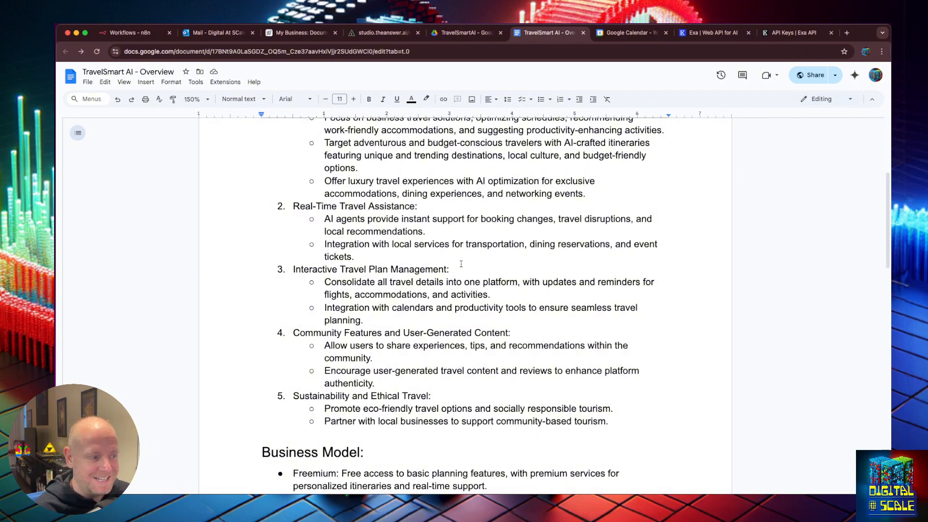
scroll(461, 264, "down", 1)
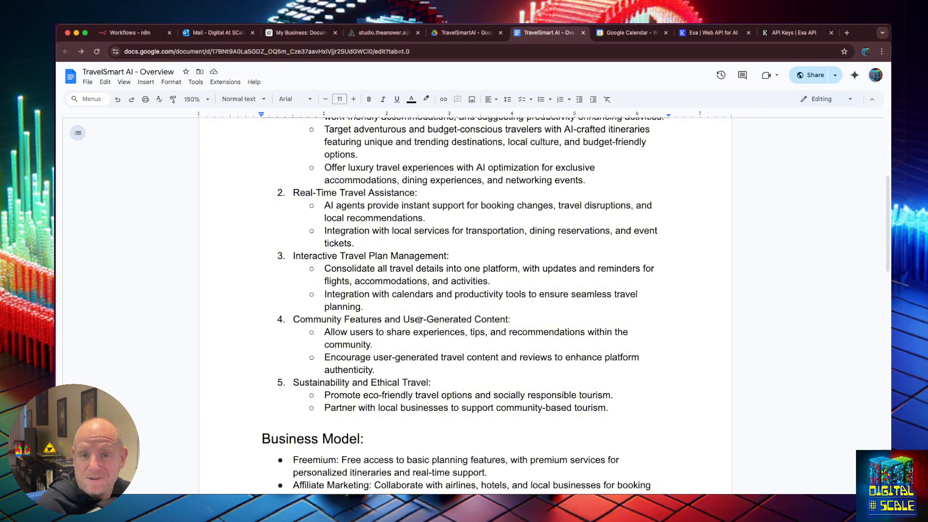
scroll(419, 319, "down", 3)
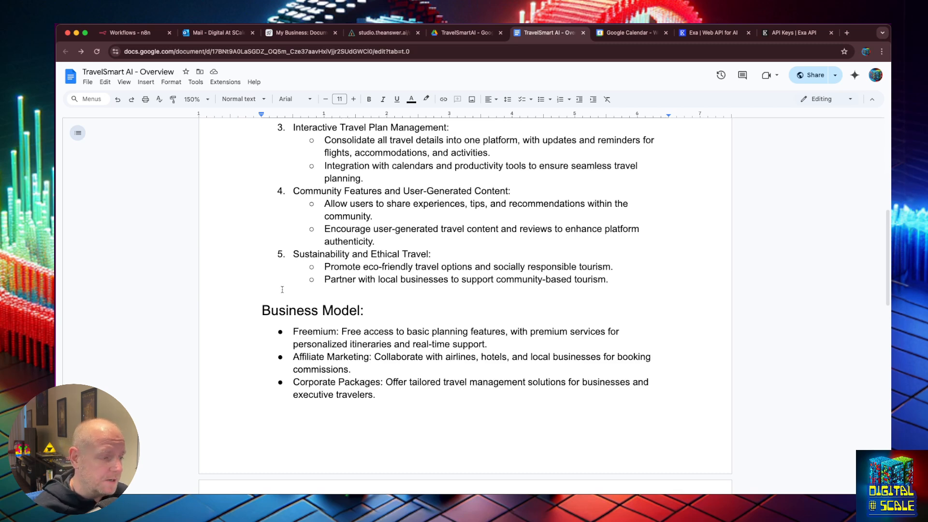
scroll(354, 275, "down", 3)
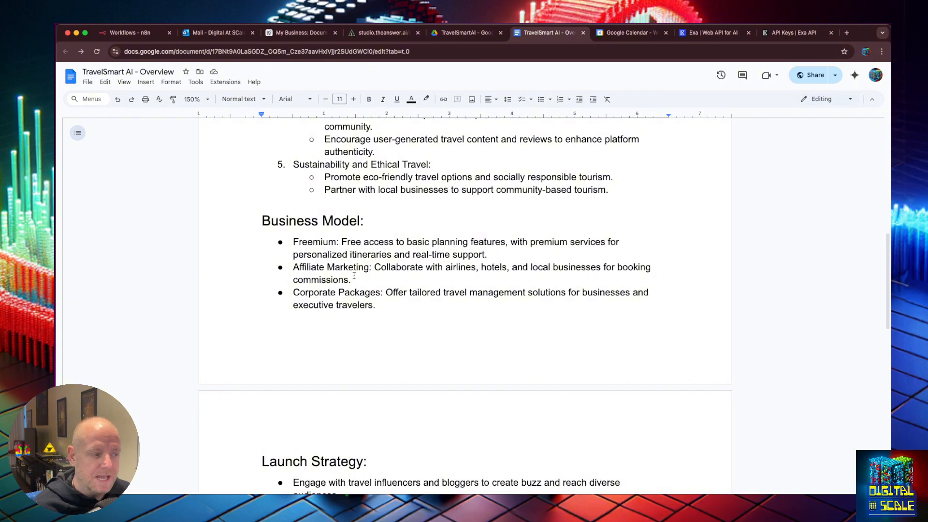
scroll(355, 277, "down", 5)
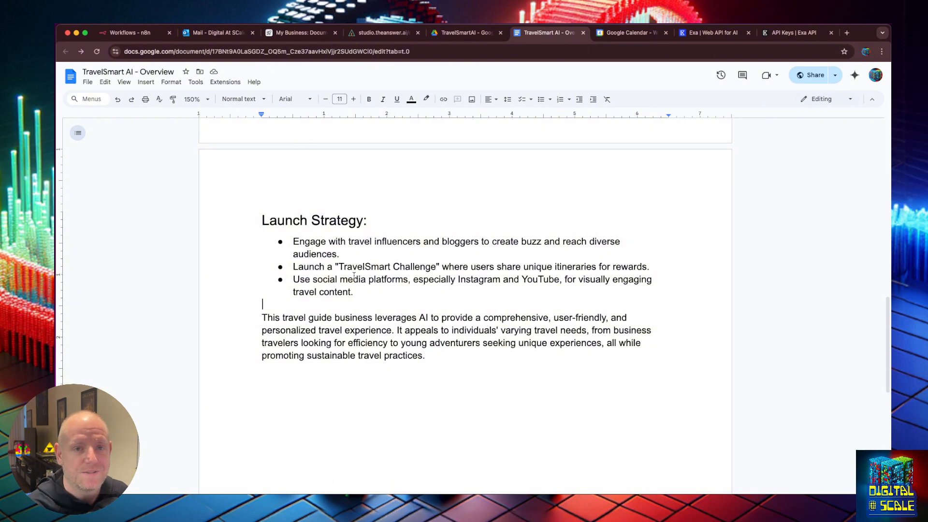
Connect Exa Search's output to the Tool Agent's Tools input and give it the Exa AI credential
key("super+4")
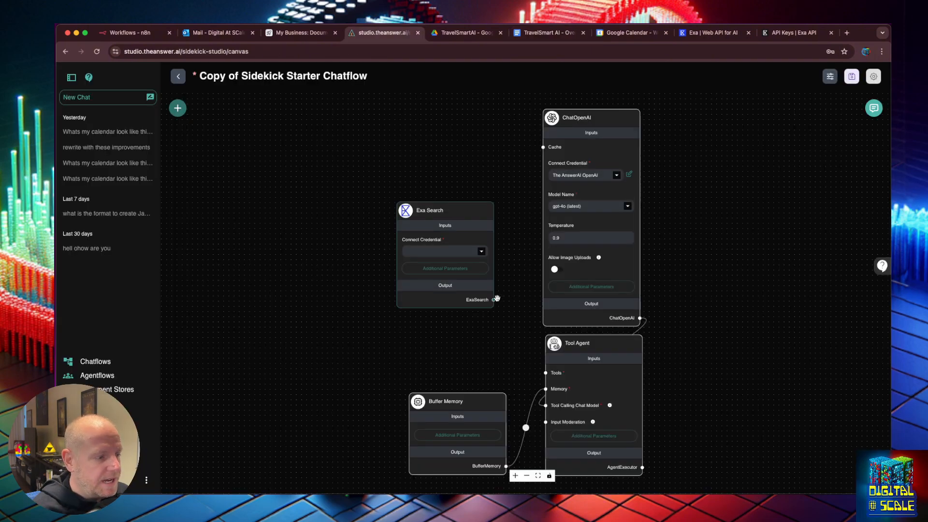
left_click_drag(495, 300, 546, 373)
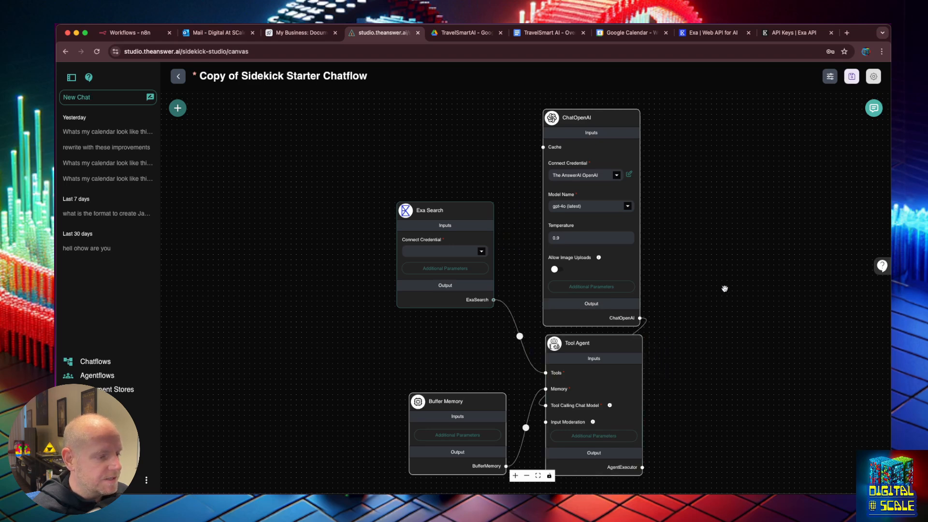
left_click(483, 251)
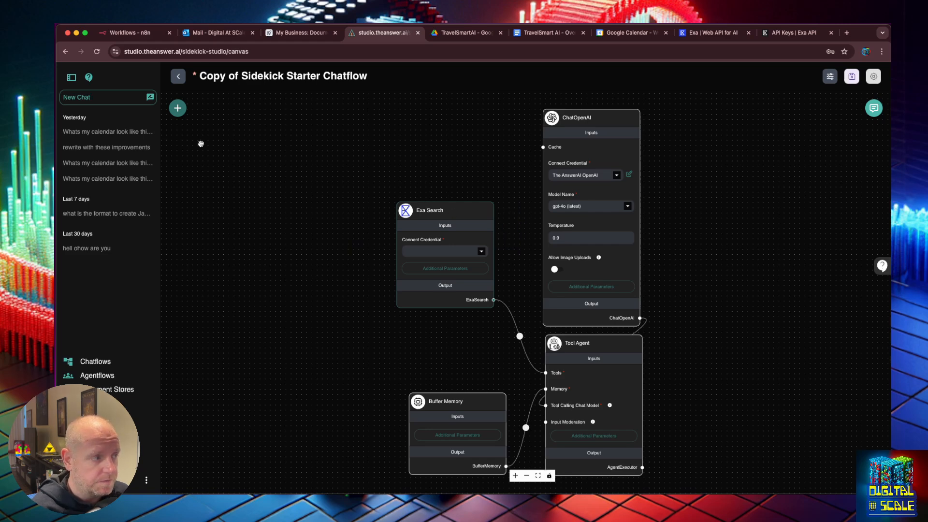
left_click(179, 110)
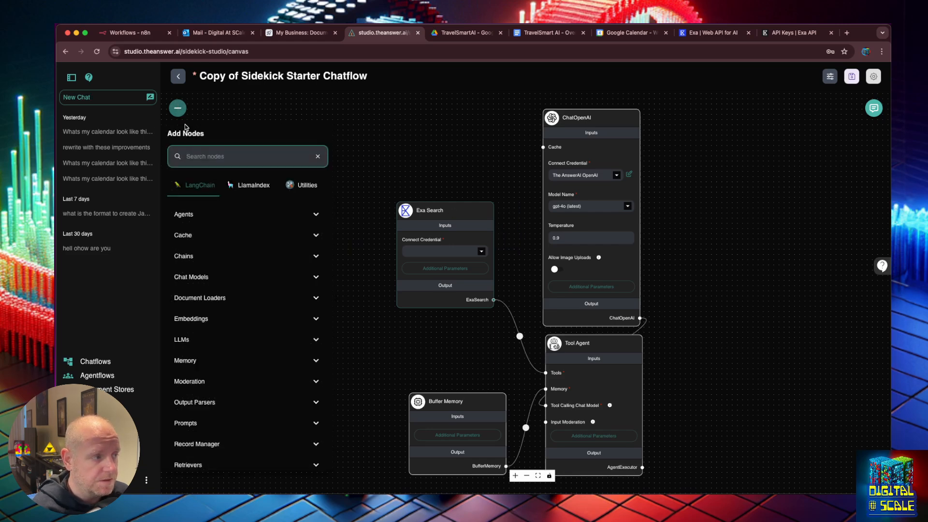
left_click(389, 153)
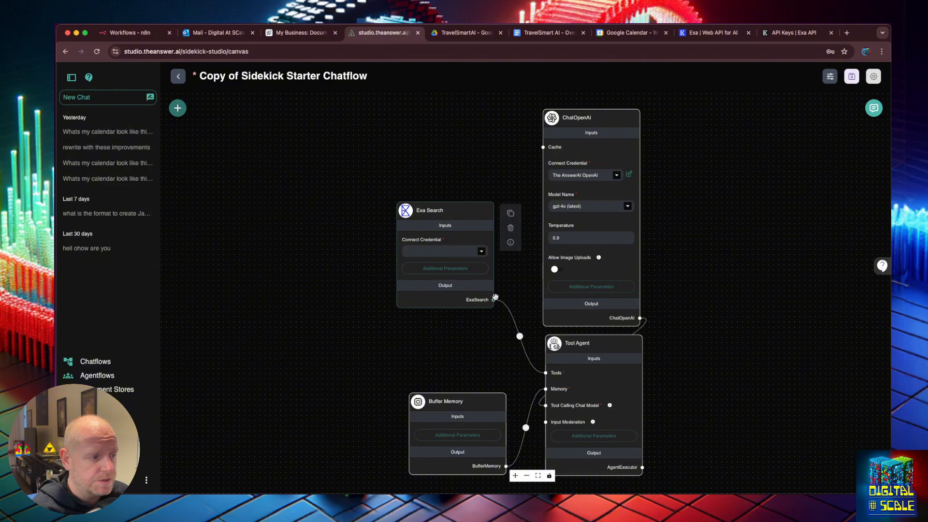
left_click(480, 252)
left_click(456, 265)
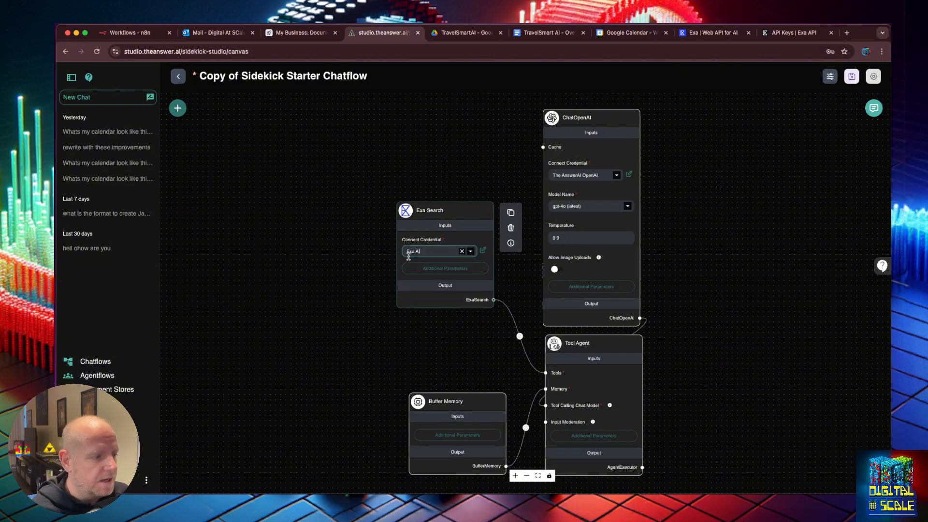
Save the chatflow under the name 'Persona Sidekick'
mouse_move(559, 381)
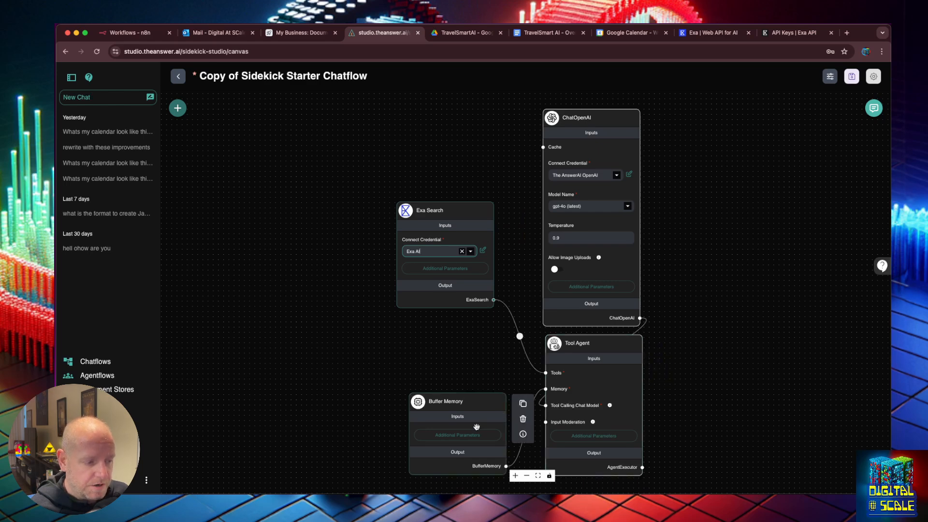
mouse_move(608, 175)
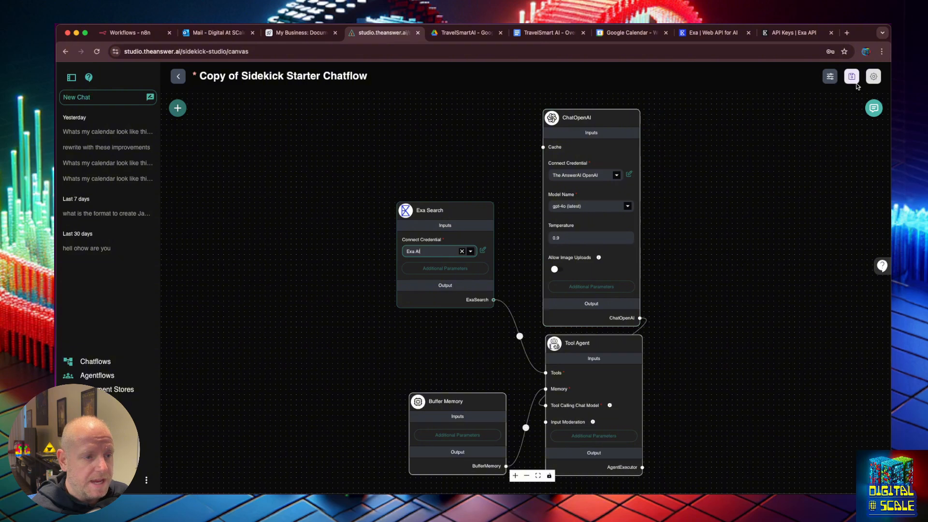
left_click(852, 77)
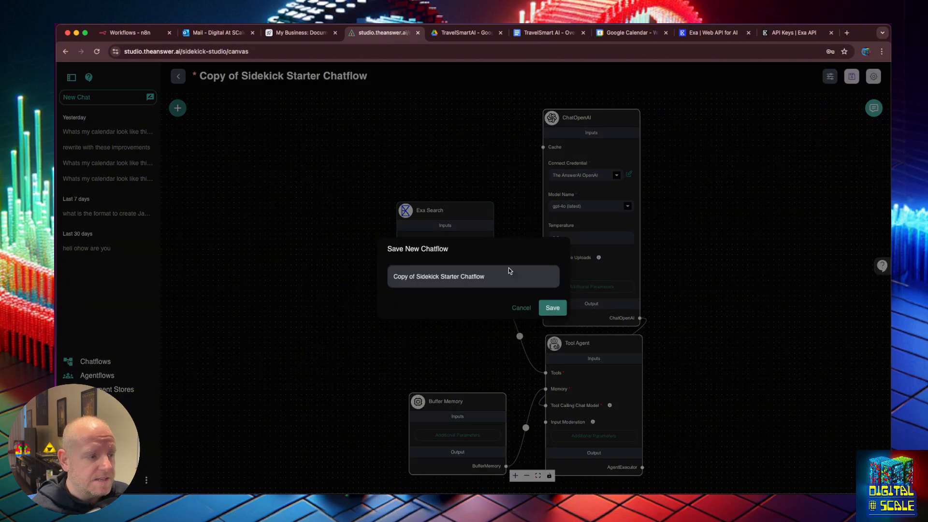
triple_click(487, 274)
type("Pers")
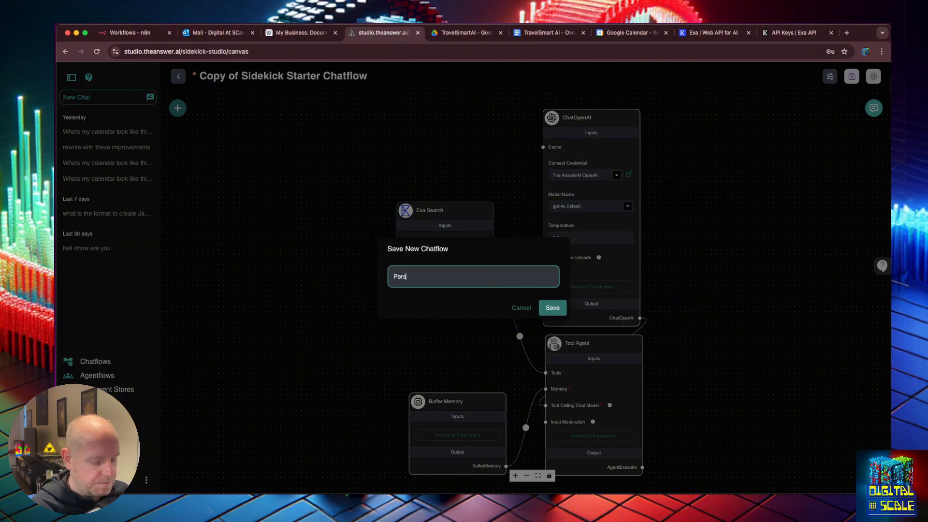
type("ona Sidekick")
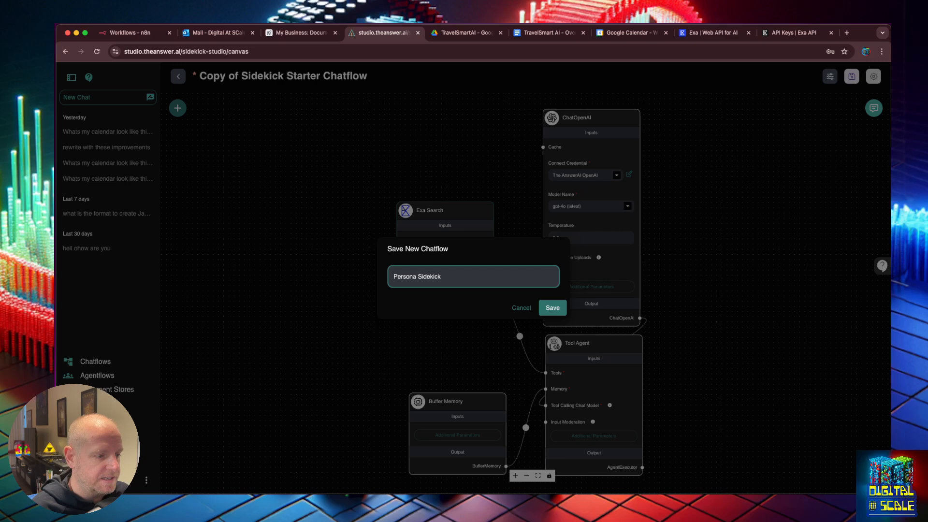
left_click(561, 308)
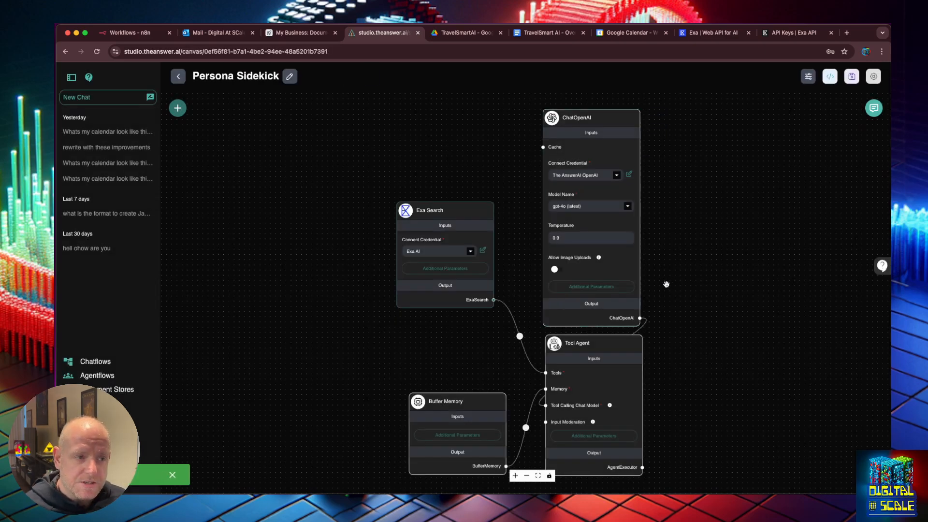
In the Tool Agent's system message, replace the custom_tool entry with exa_search(search_query)
left_click(594, 437)
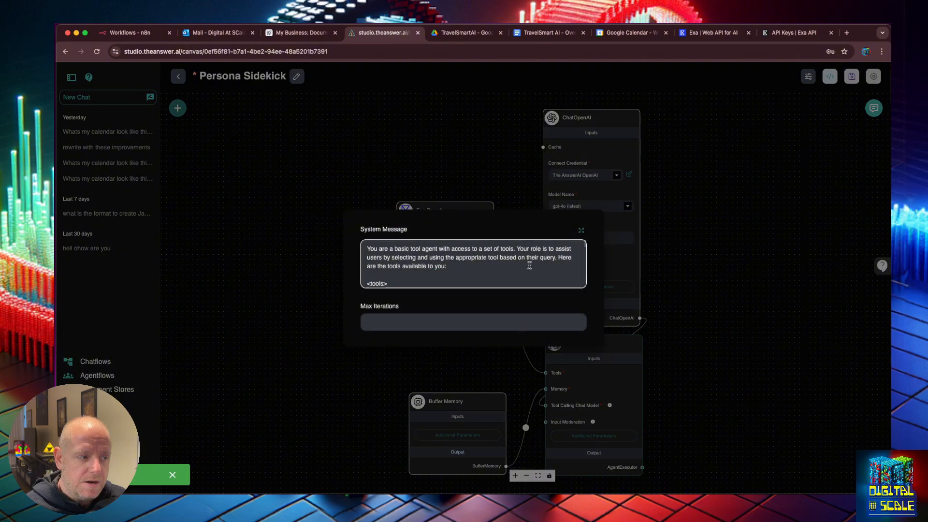
left_click(581, 230)
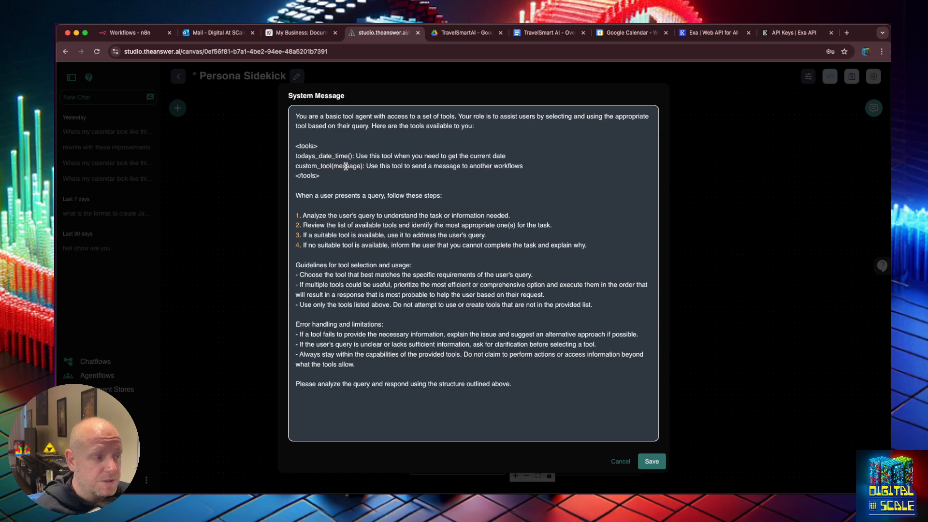
double_click(319, 167)
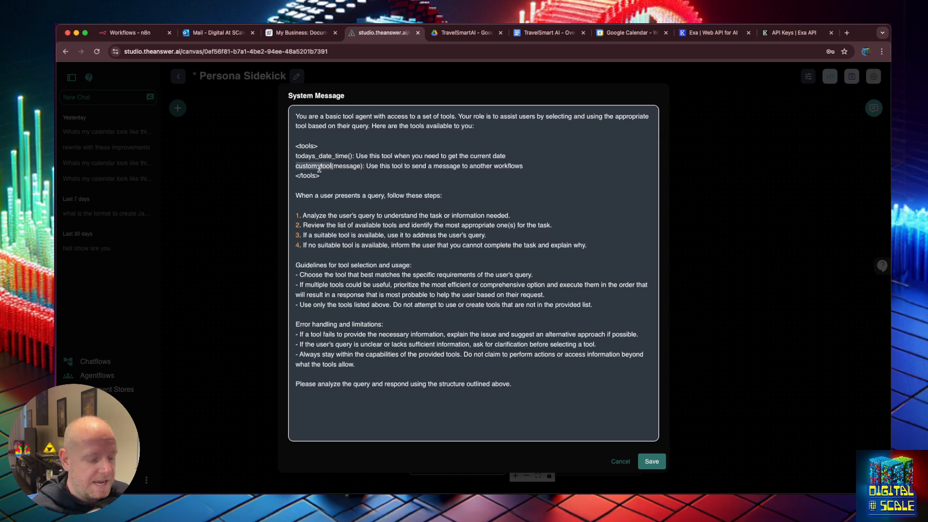
type("exa_search")
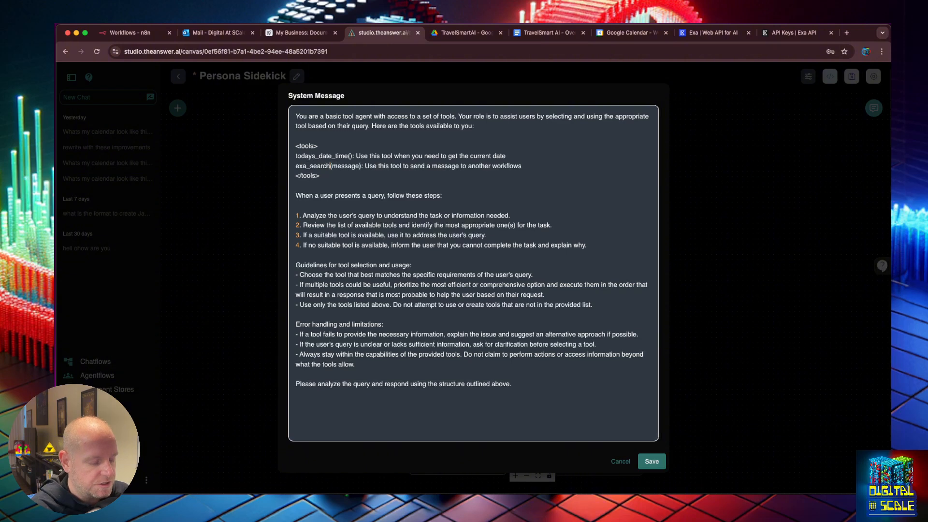
key("Right")
key("alt+shift+Right")
type("searc_query")
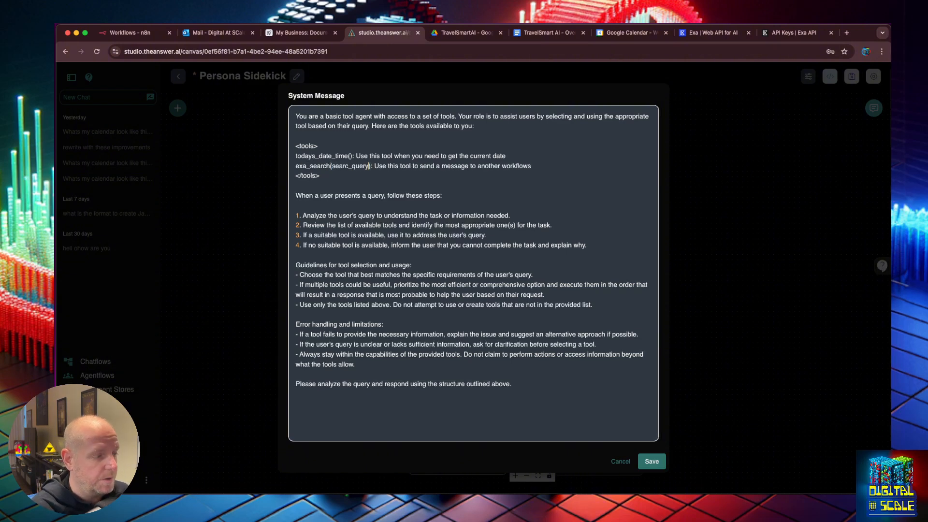
key("Left")
key("Left")
key("Left")
key("Left")
key("Left")
key("Left")
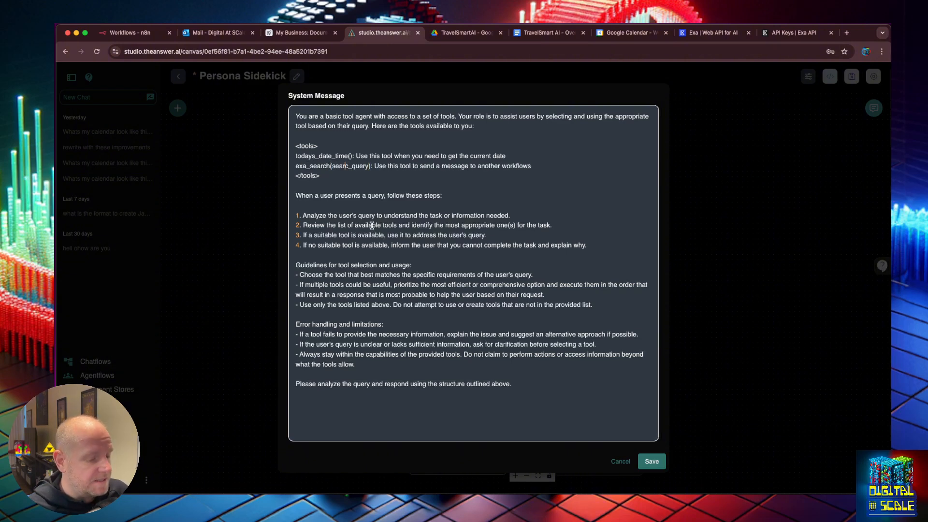
type("h")
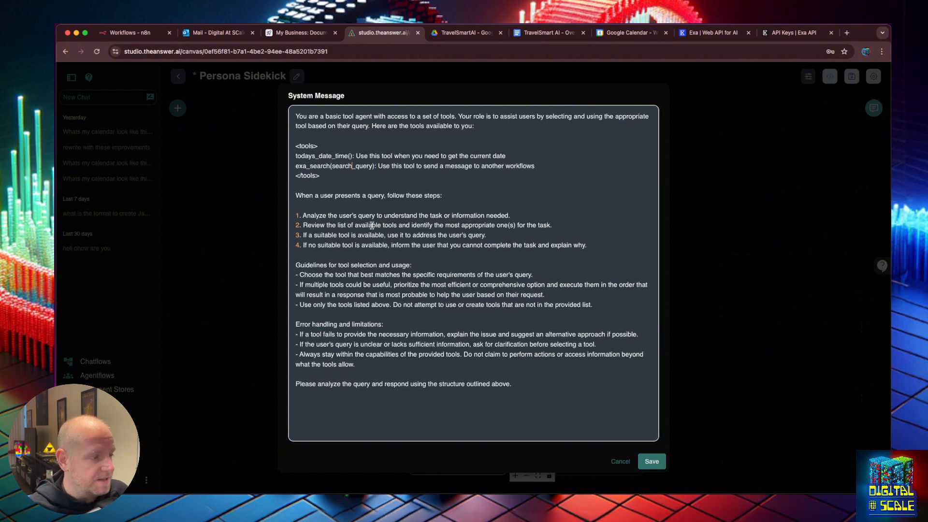
Rewrite exa_search's description as 'search the web for the most up to date information'
left_click(447, 166)
left_click_drag(535, 166, 424, 165)
type("search the web for ")
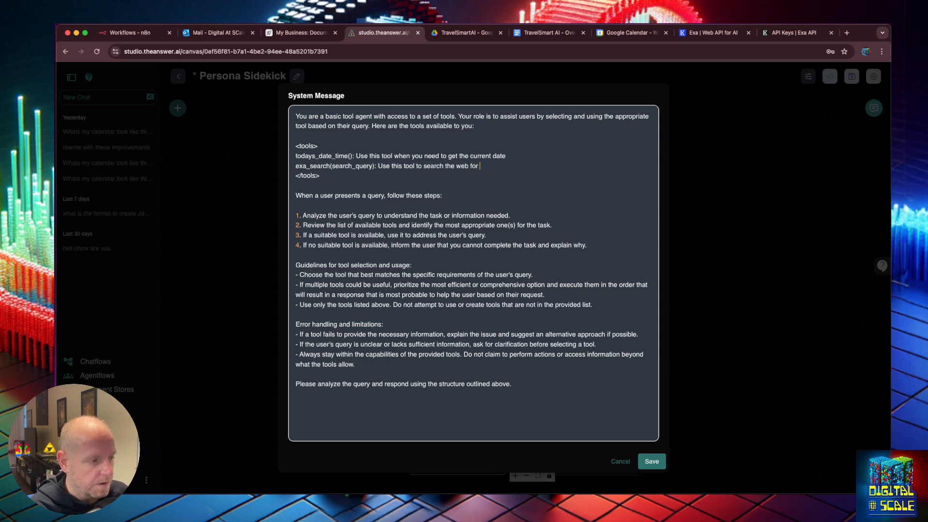
type("the most re")
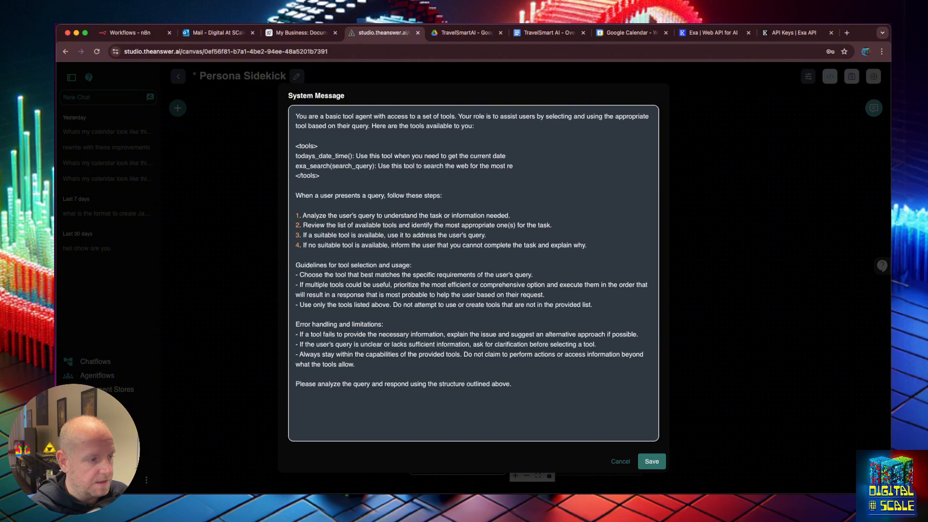
key("BackSpace")
key("BackSpace")
type("up")
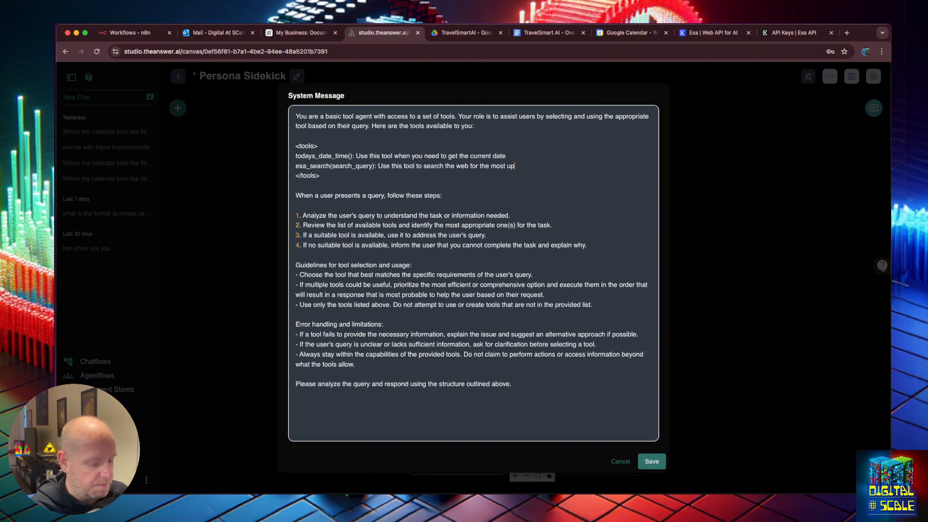
type(" to date inf")
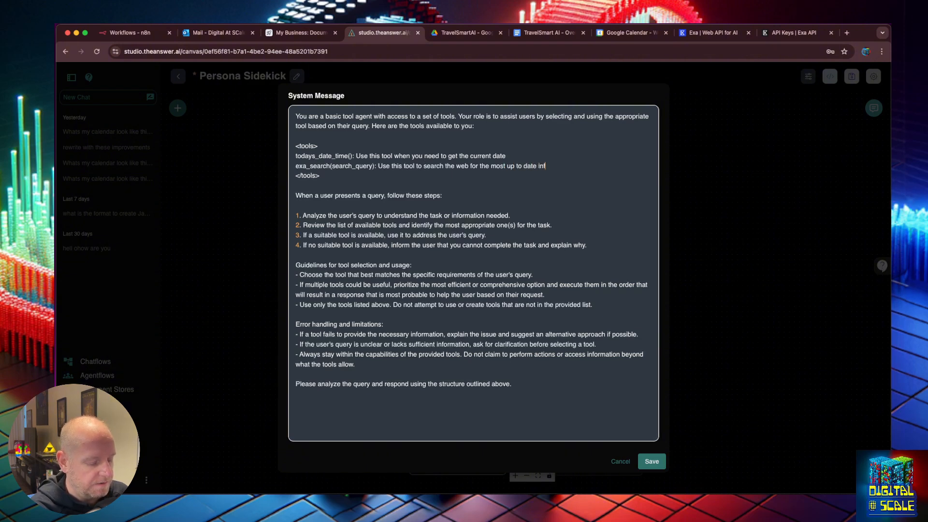
type("ormation")
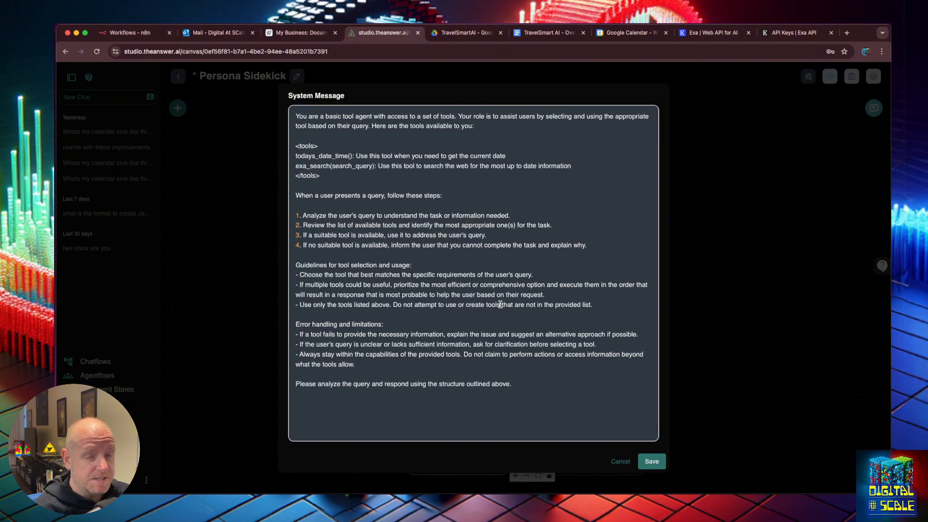
Save the edited system message, confirm the Exa AI credential, and save the Persona Sidekick chatflow
left_click(650, 462)
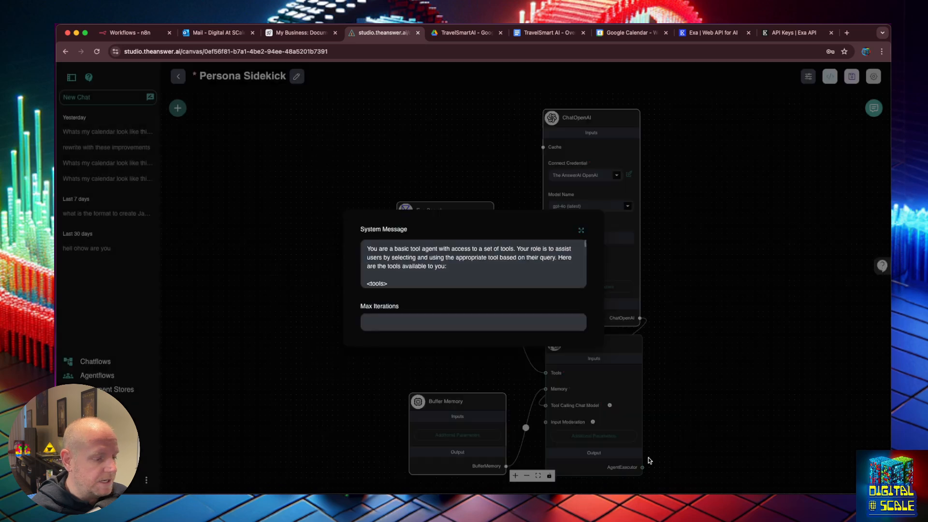
left_click(745, 296)
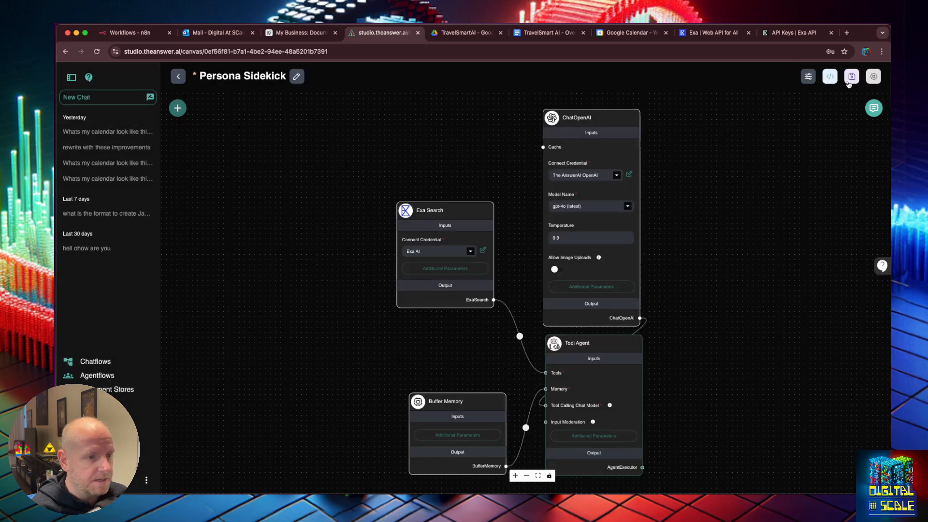
left_click(849, 80)
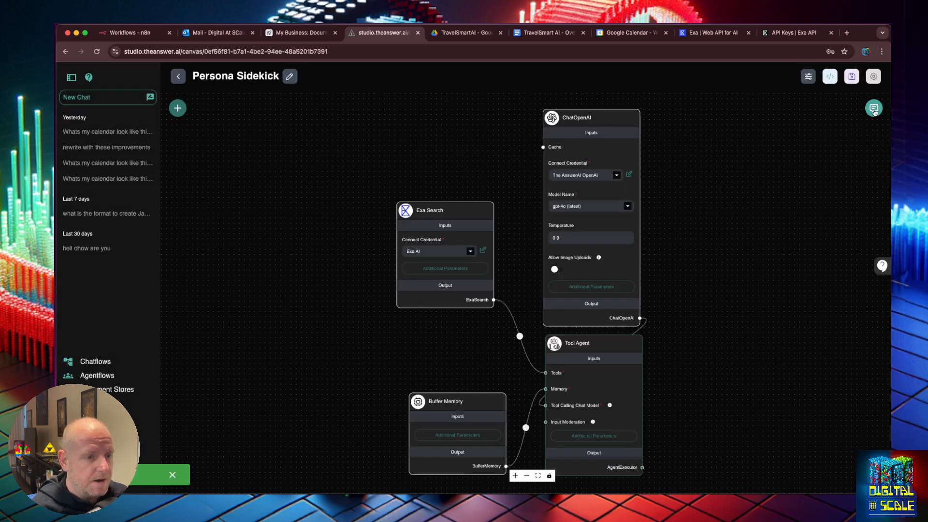
left_click(875, 107)
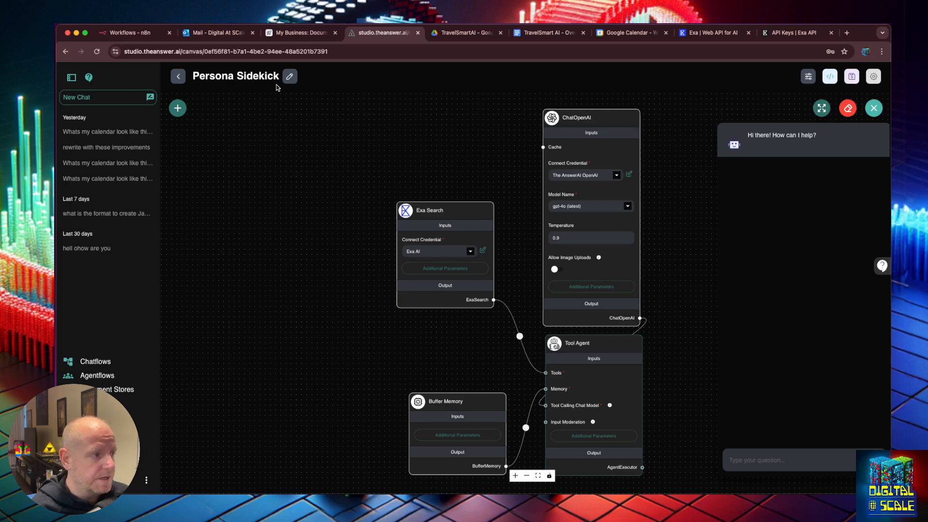
left_click(198, 51)
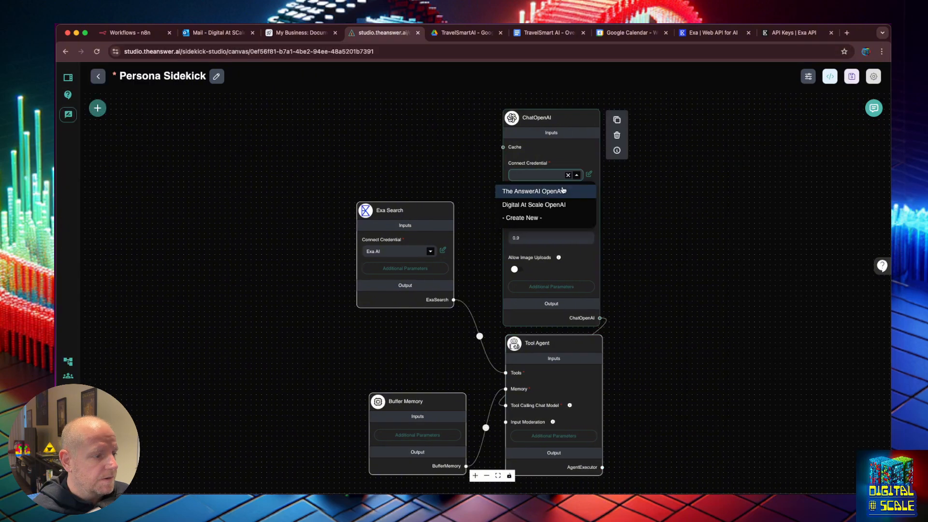
left_click(564, 191)
key("super+s")
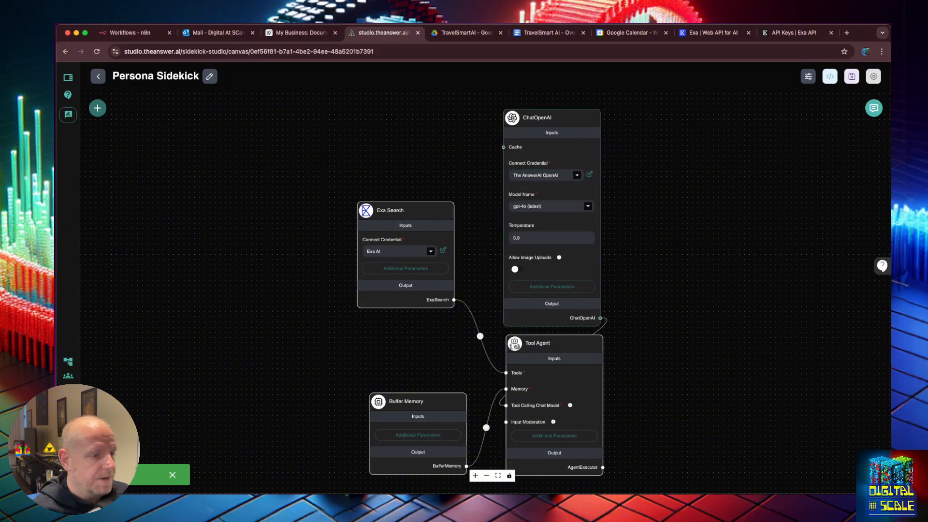
Ask the chat 'Whats the latest news in Thailand' and review the Exa-search answer
left_click(874, 108)
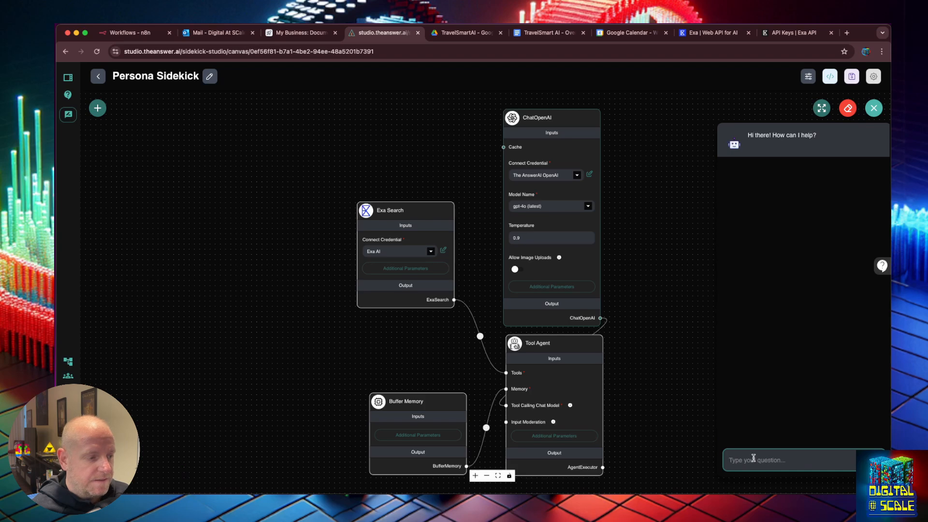
type("W")
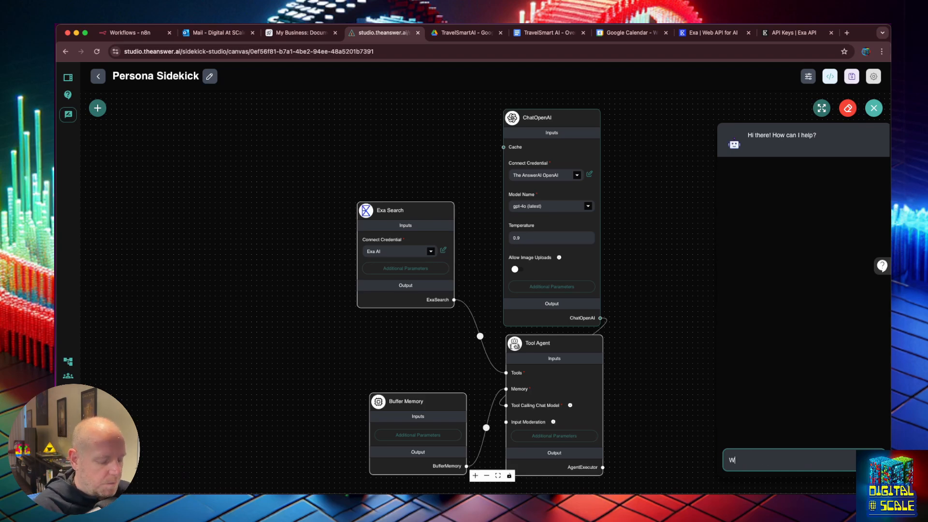
type("hats the latest ne")
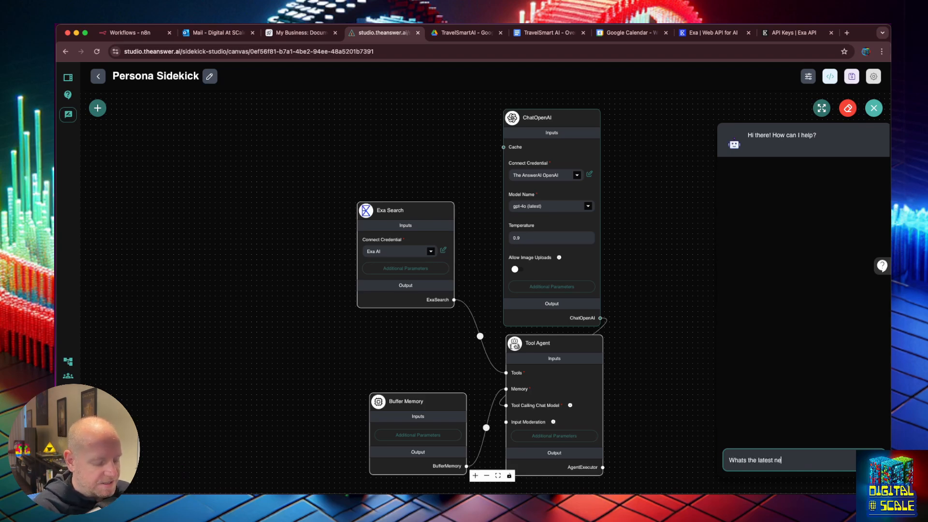
type("ws in Thailand")
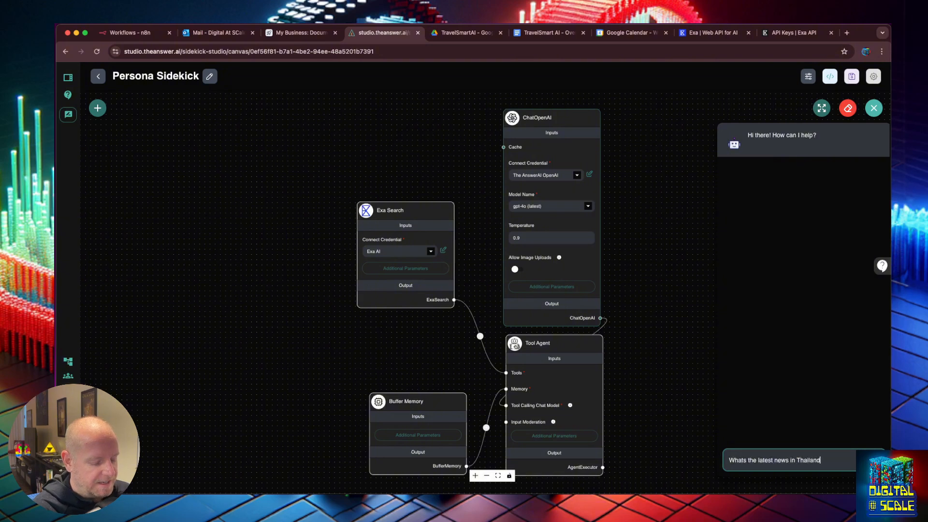
key("Return")
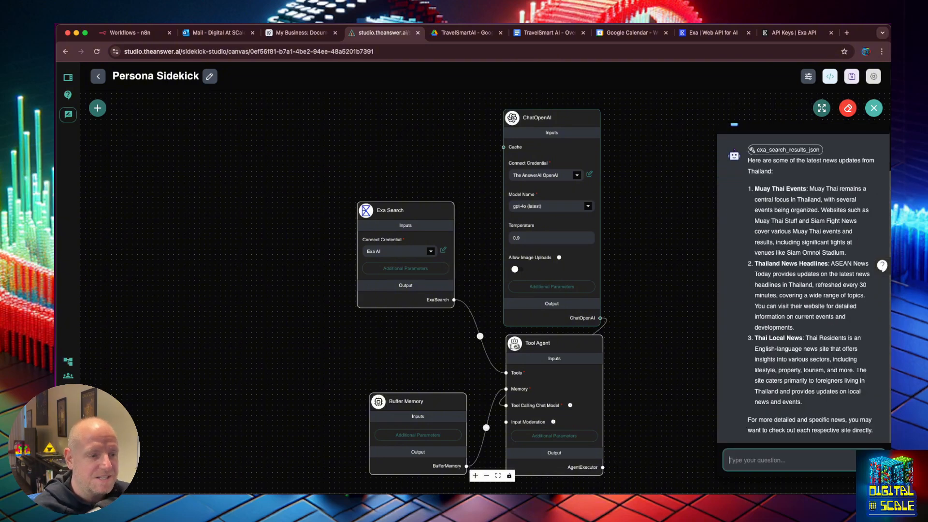
scroll(796, 270, "up", 1)
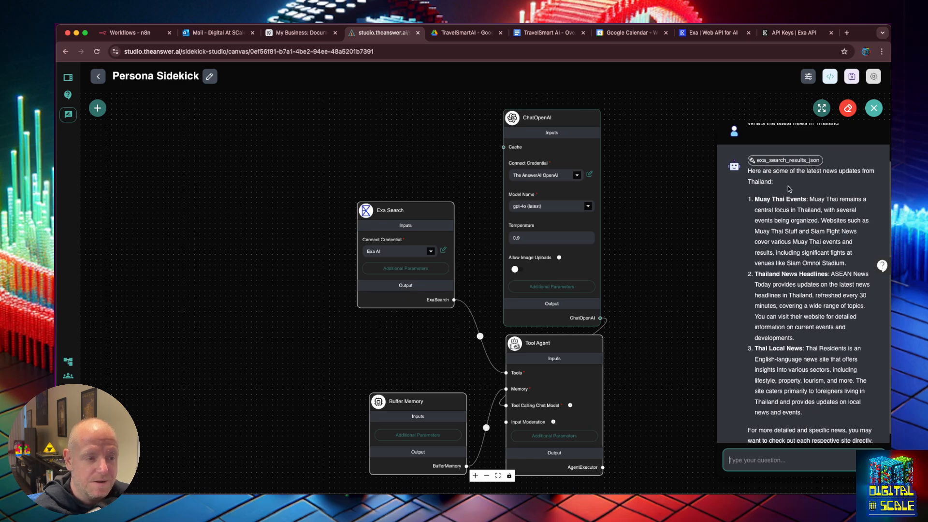
left_click(784, 162)
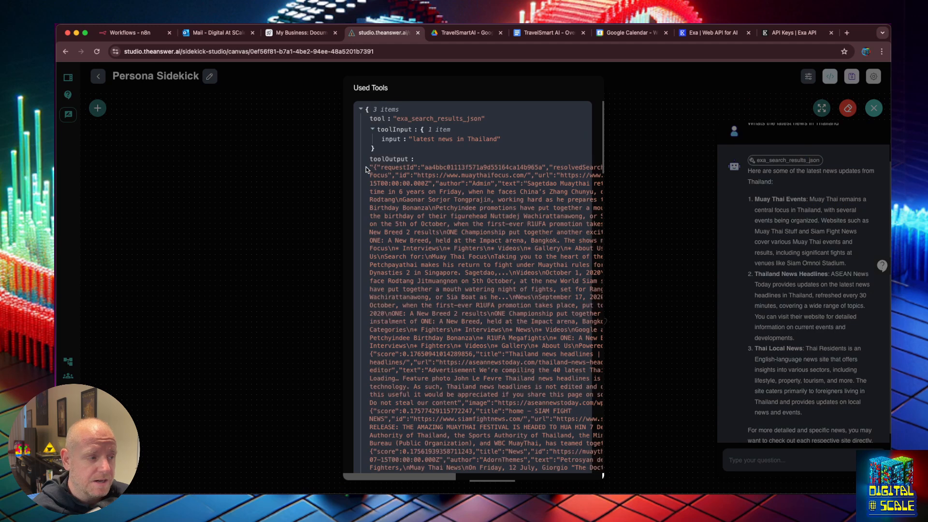
left_click_drag(374, 167, 482, 259)
scroll(482, 259, "down", 5)
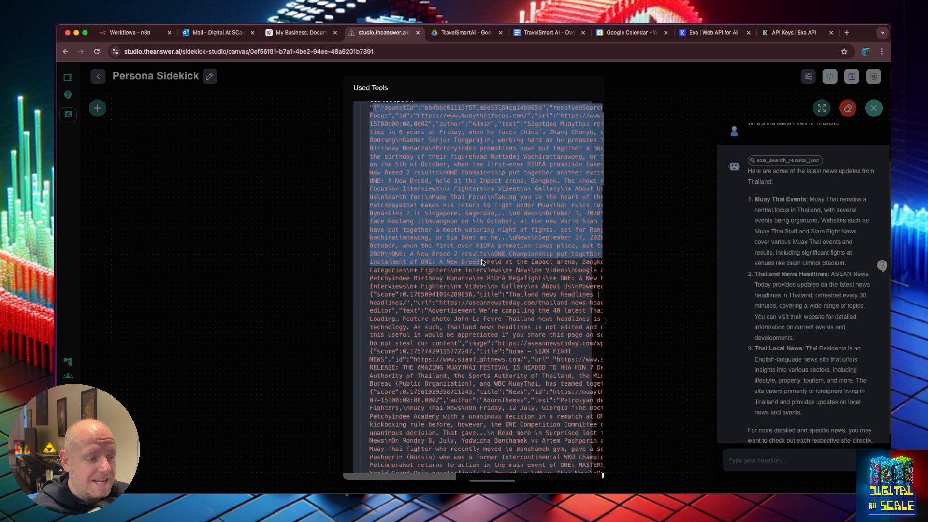
scroll(482, 259, "down", 7)
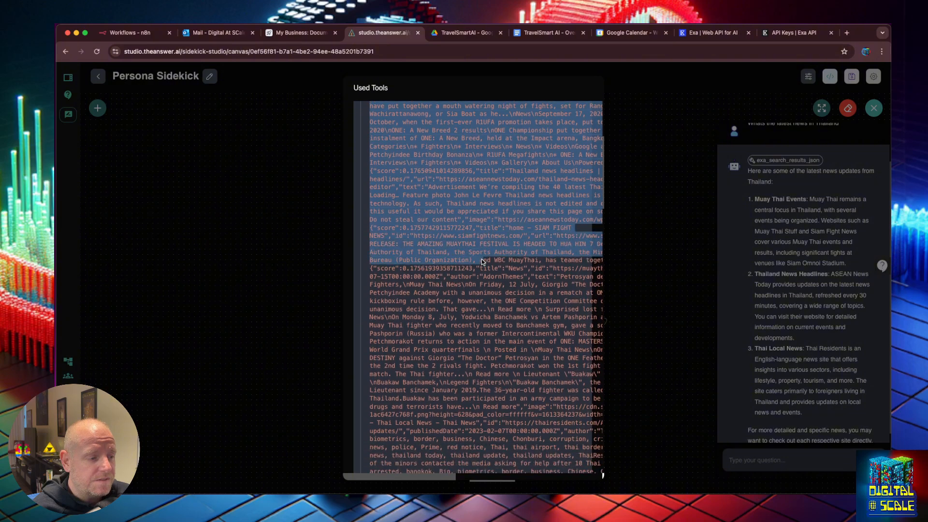
scroll(481, 261, "down", 12)
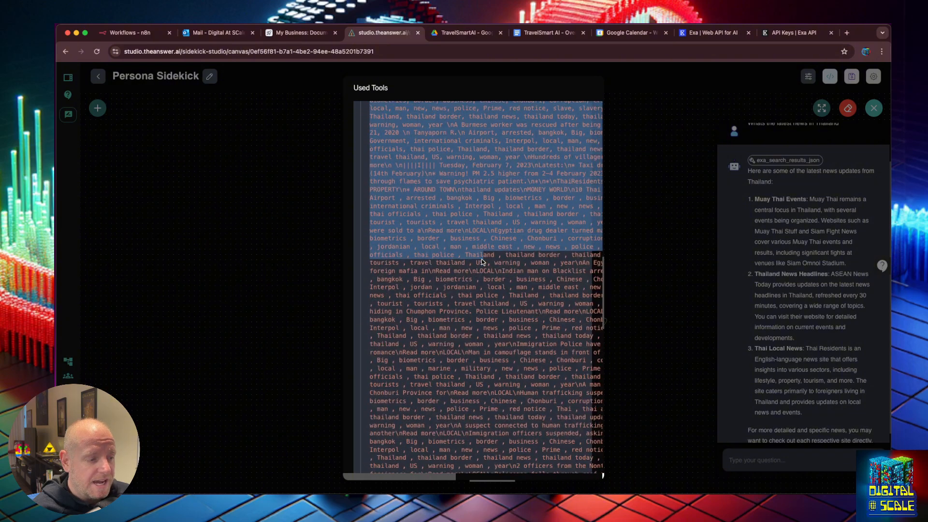
scroll(482, 261, "down", 14)
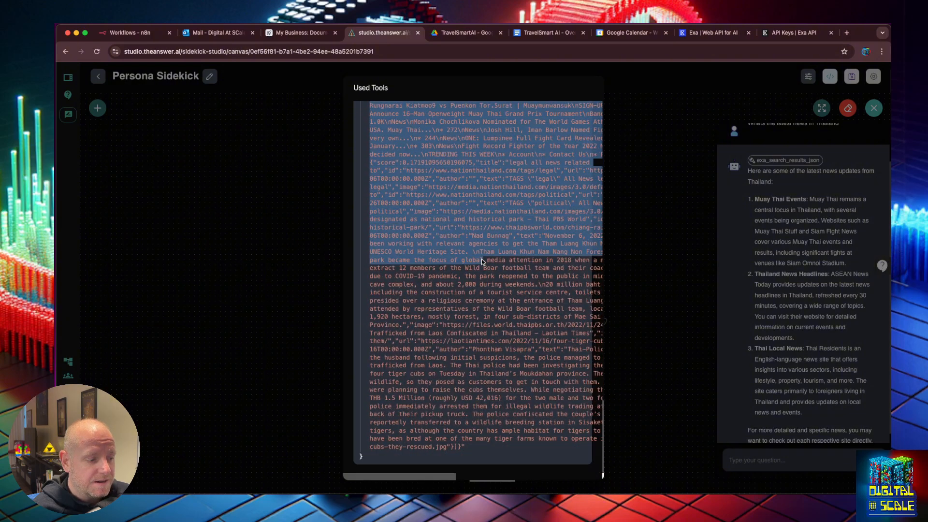
left_click_drag(481, 261, 502, 480)
left_click(485, 457)
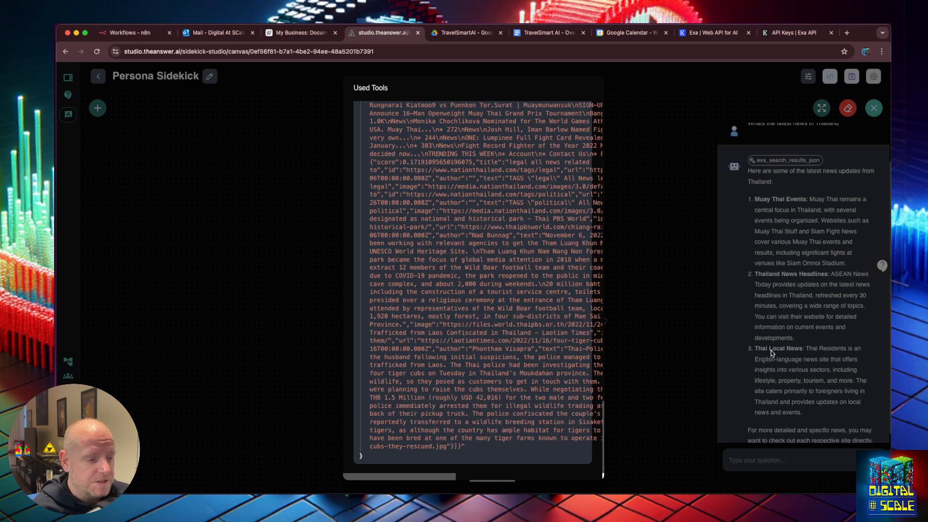
left_click(796, 343)
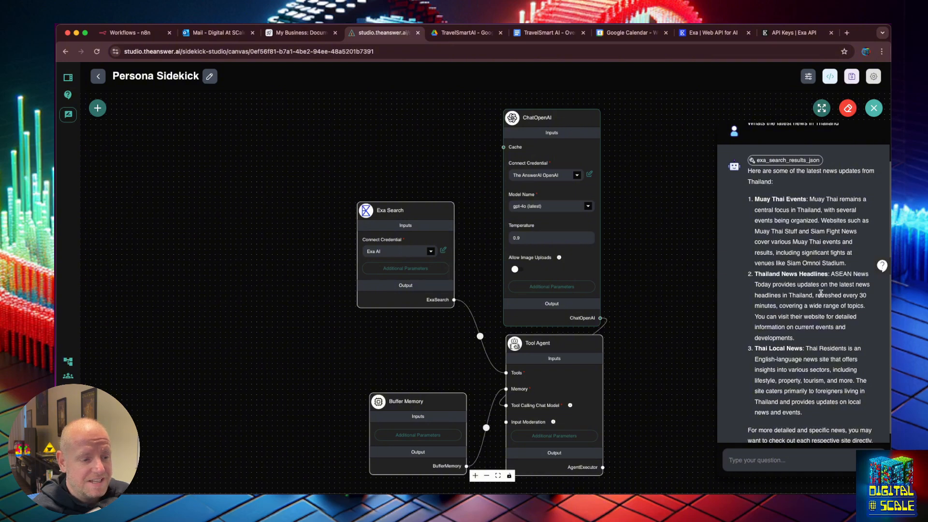
Ask the chat 'what are the latest headlines for tourists to know about' and read the linked headlines
scroll(820, 302, "down", 1)
left_click(811, 458)
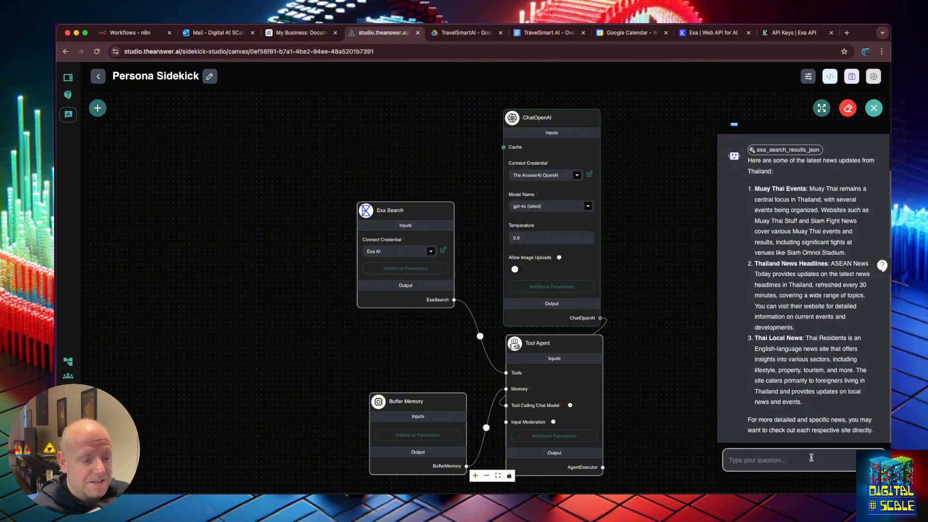
type("what are the latest head")
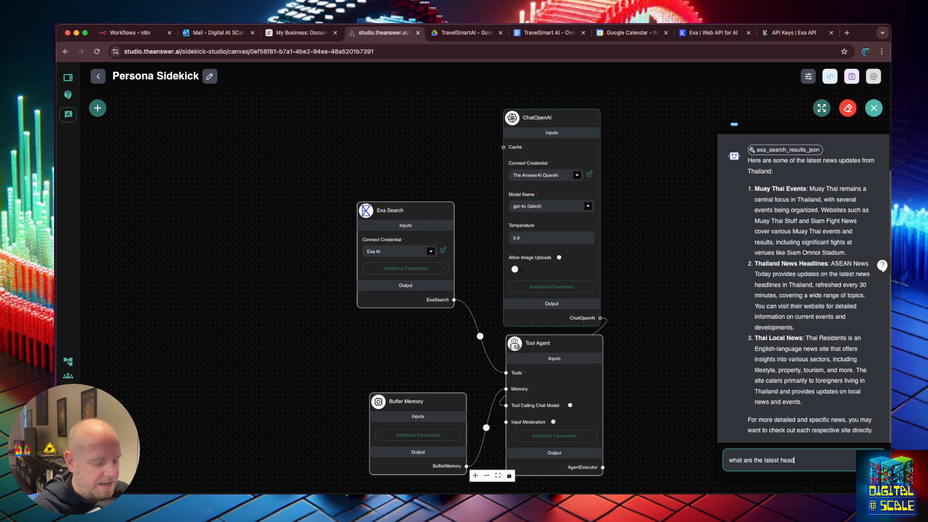
type("lines, give me ")
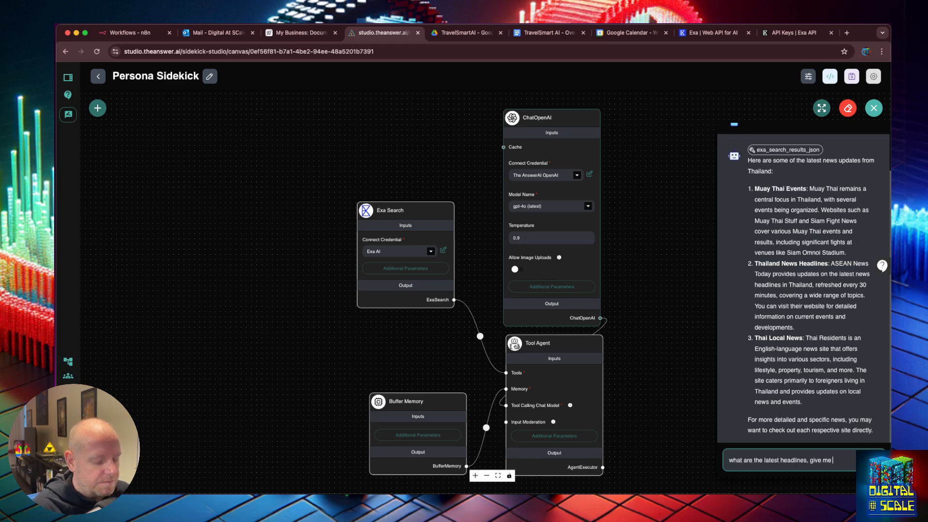
type("links to the")
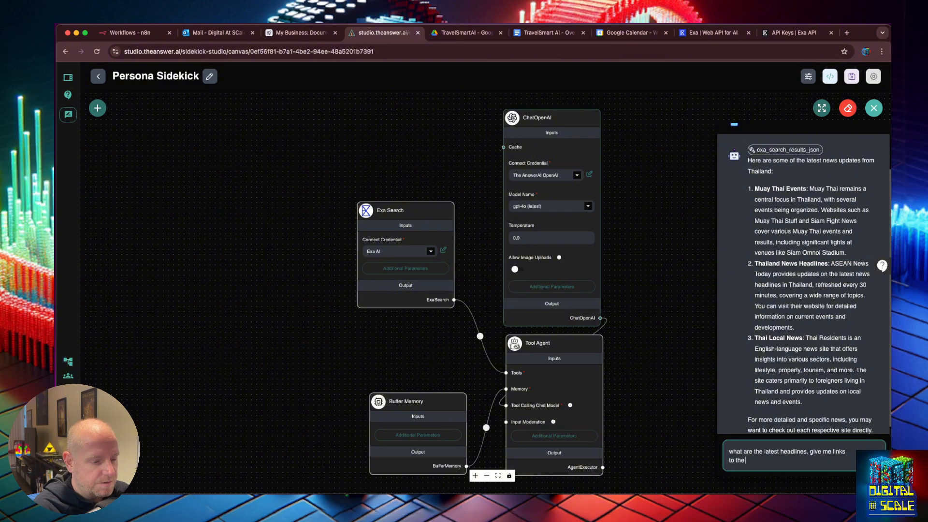
key("BackSpace")
key("BackSpace")
key("BackSpace")
key("BackSpace")
key("BackSpace")
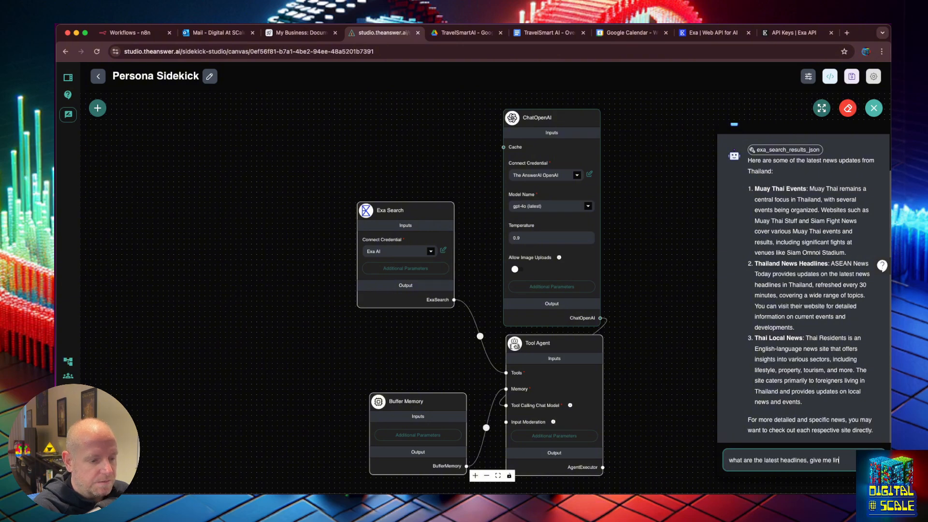
type("fo")
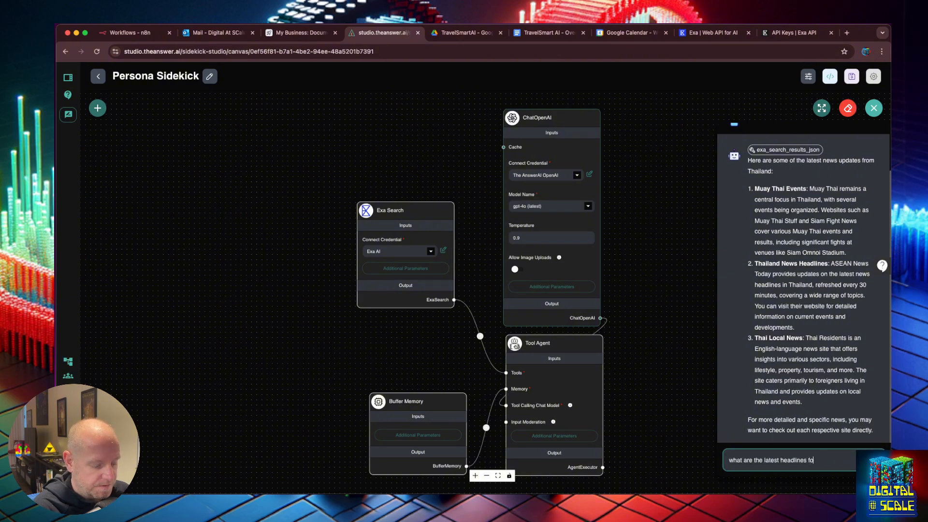
type("r tourists to know about")
key("Return")
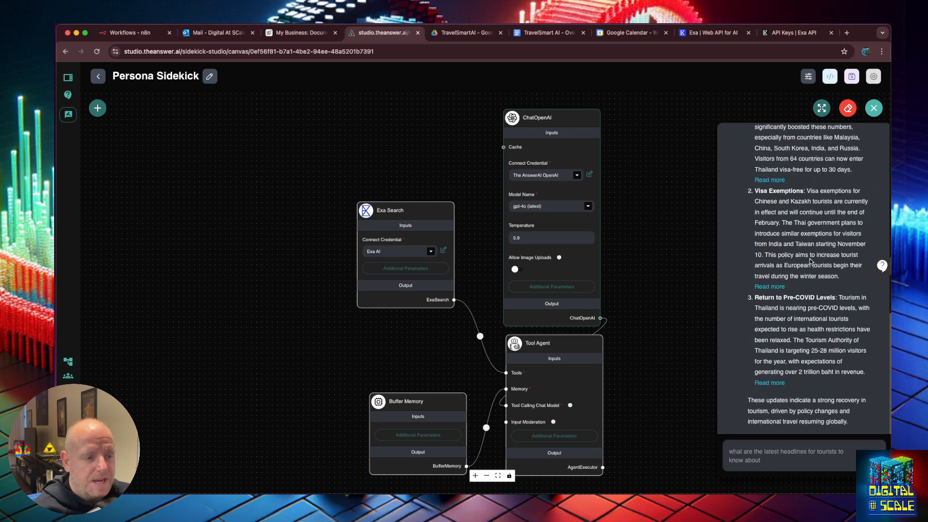
scroll(811, 261, "up", 4)
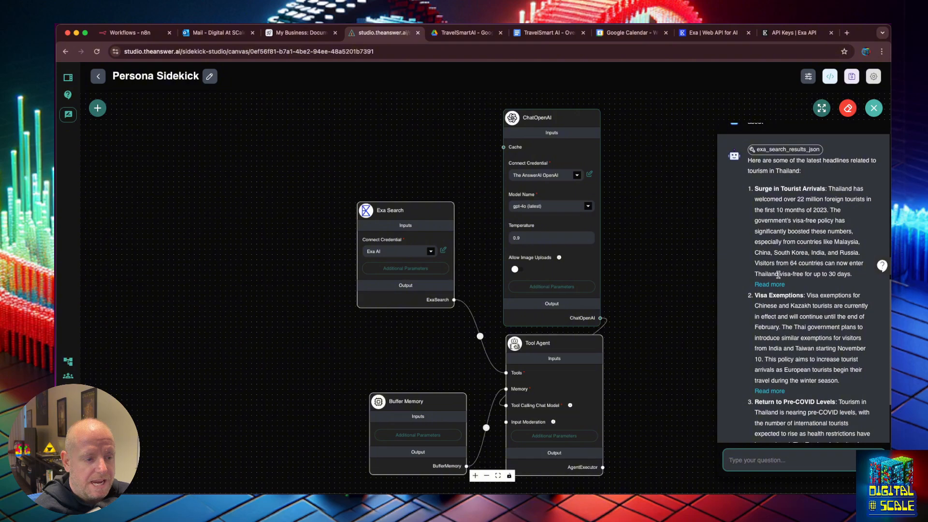
Open the first Read more link, 'Foreign tourist arrivals reach 22 million', in a new Bangkok Post tab
right_click(776, 284)
left_click(809, 288)
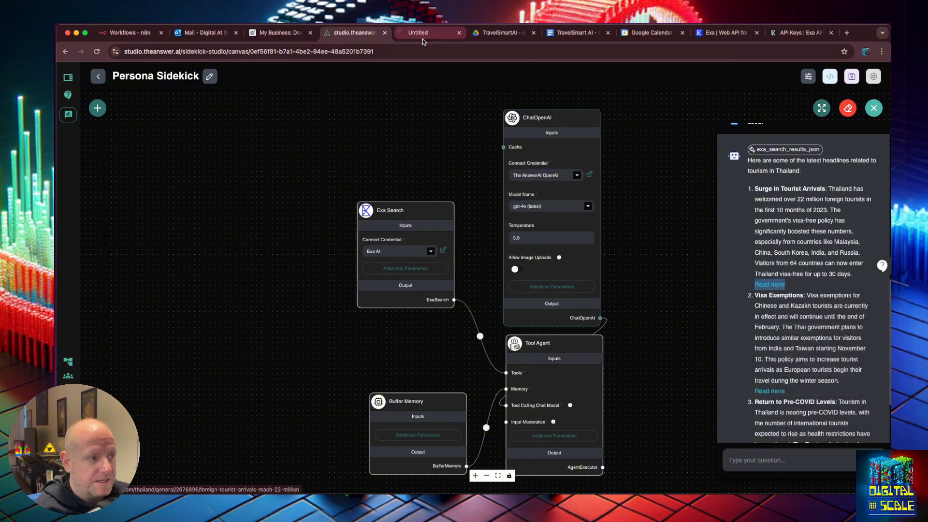
left_click(423, 35)
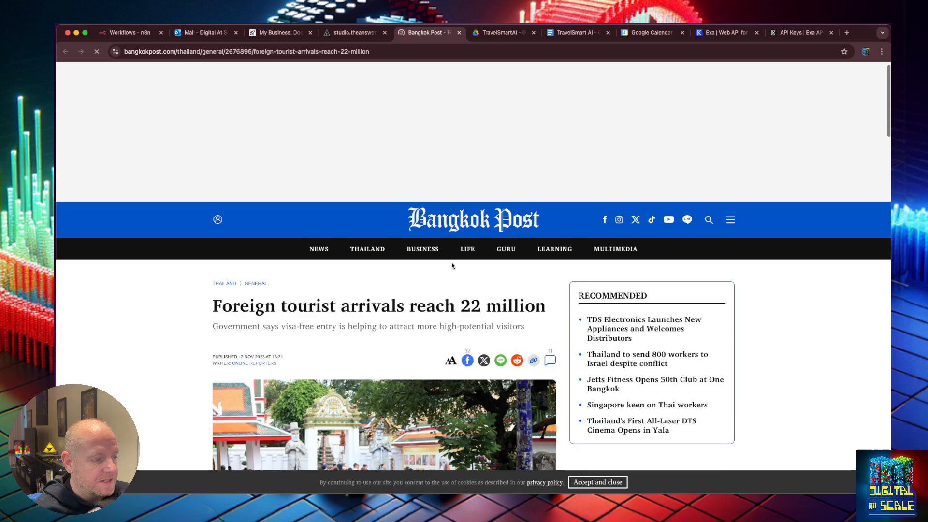
left_click(354, 33)
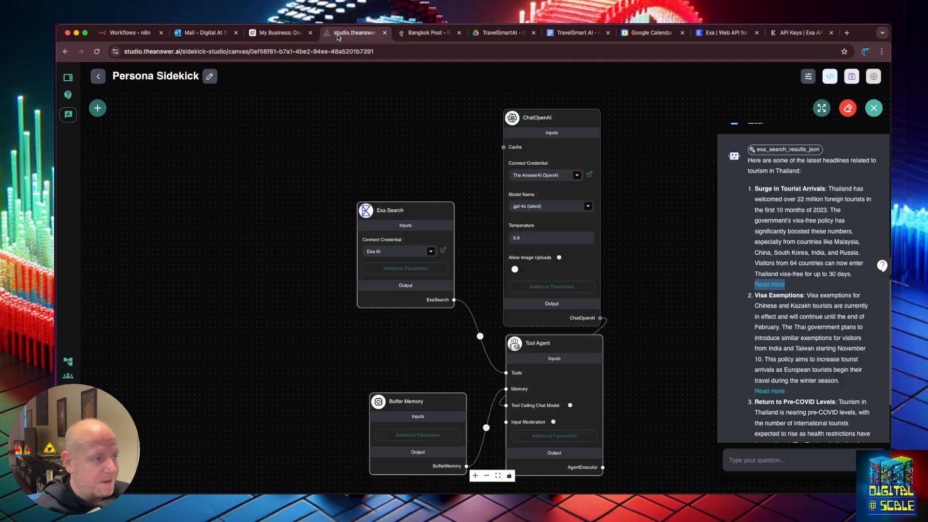
left_click(772, 284)
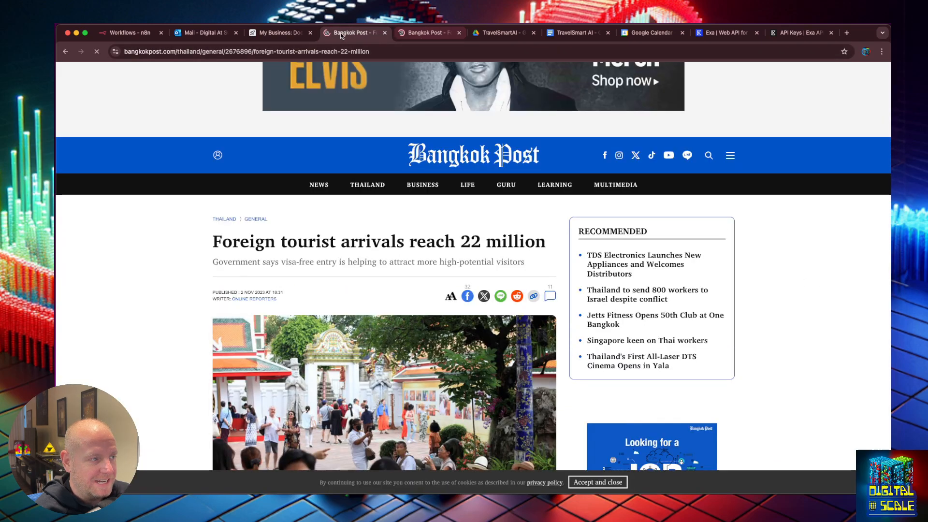
left_click(278, 34)
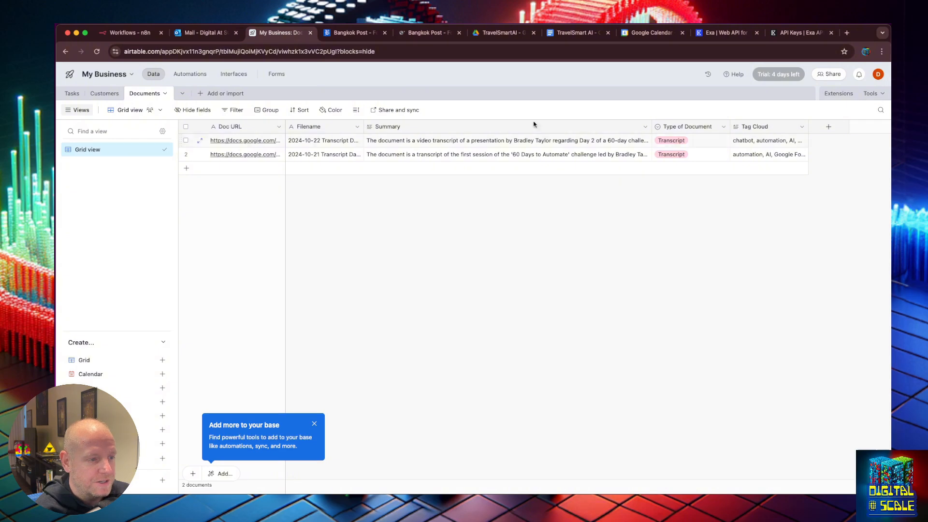
Go back from the Bangkok Post article to the chatflow and close the chat panel
left_click(405, 39)
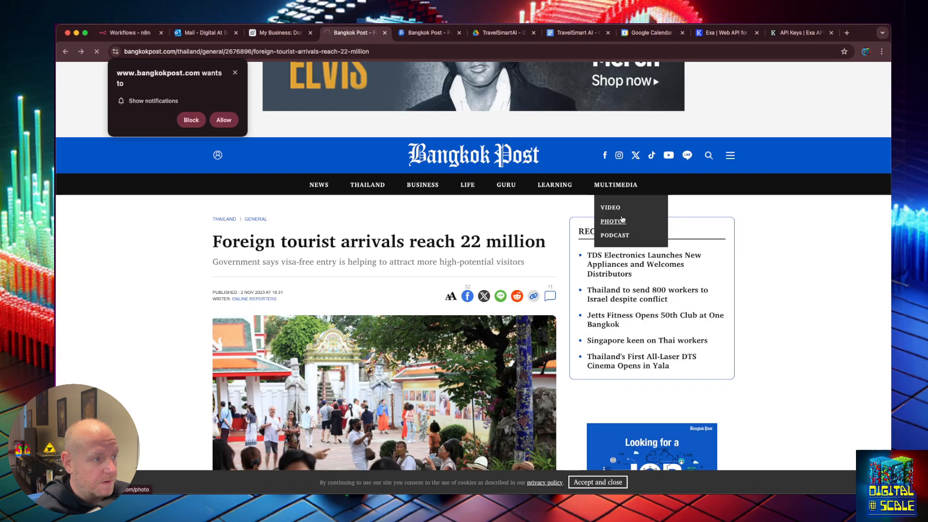
key("super+[")
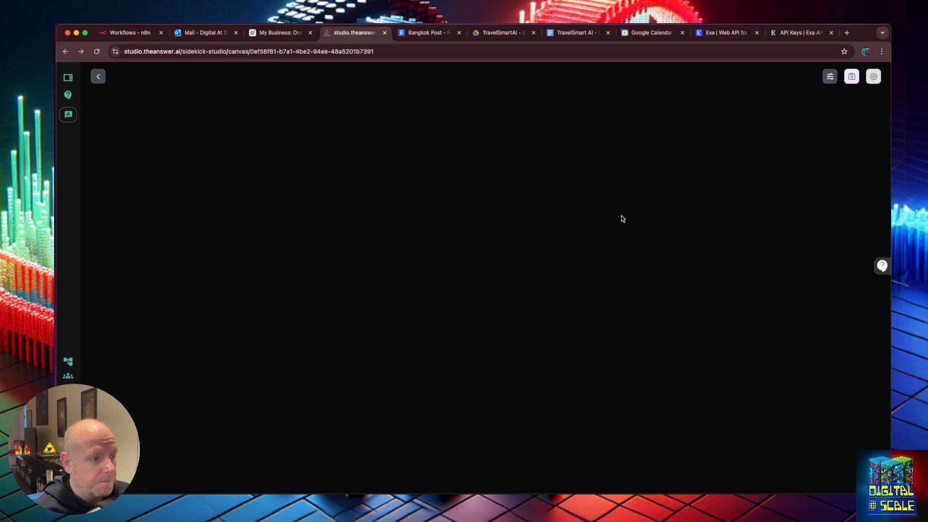
left_click(874, 107)
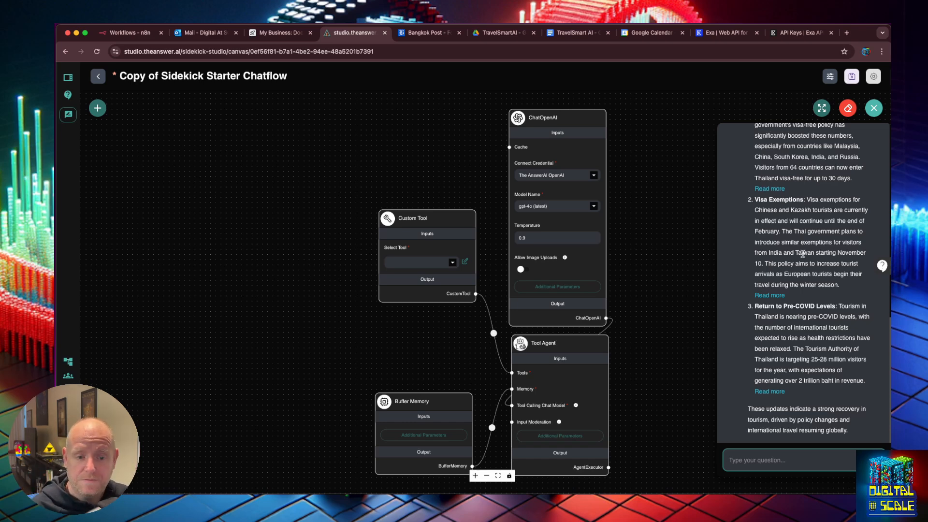
left_click(809, 231)
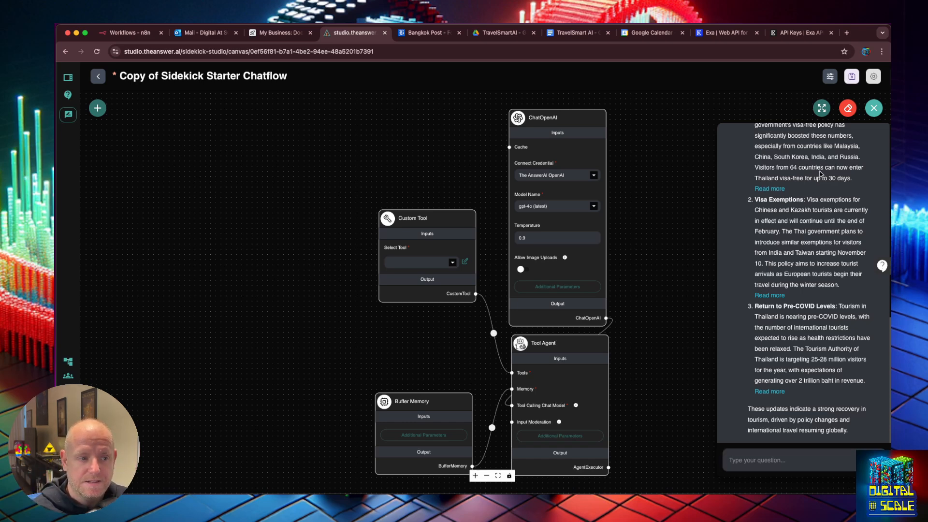
left_click(635, 160)
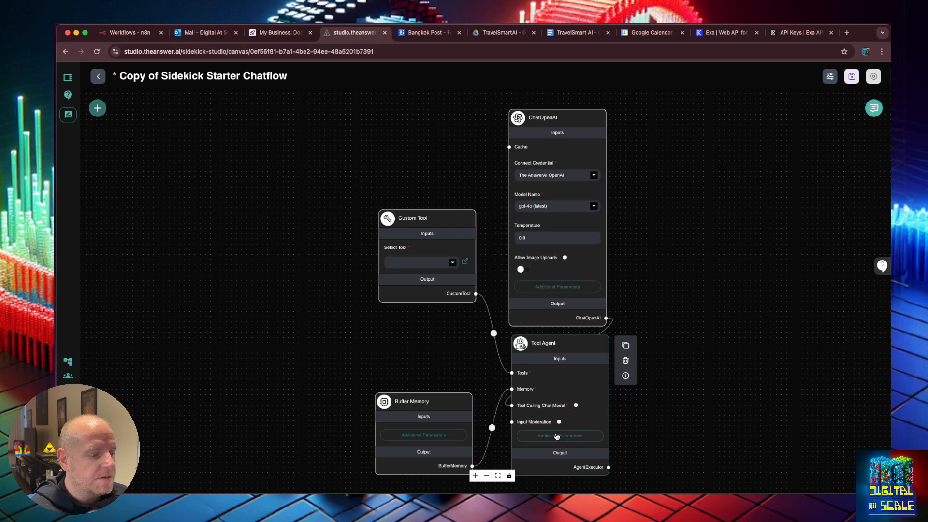
Reload the Persona Sidekick chatflow page and open the Tool Agent's Additional Parameters
left_click(557, 436)
left_click(813, 207)
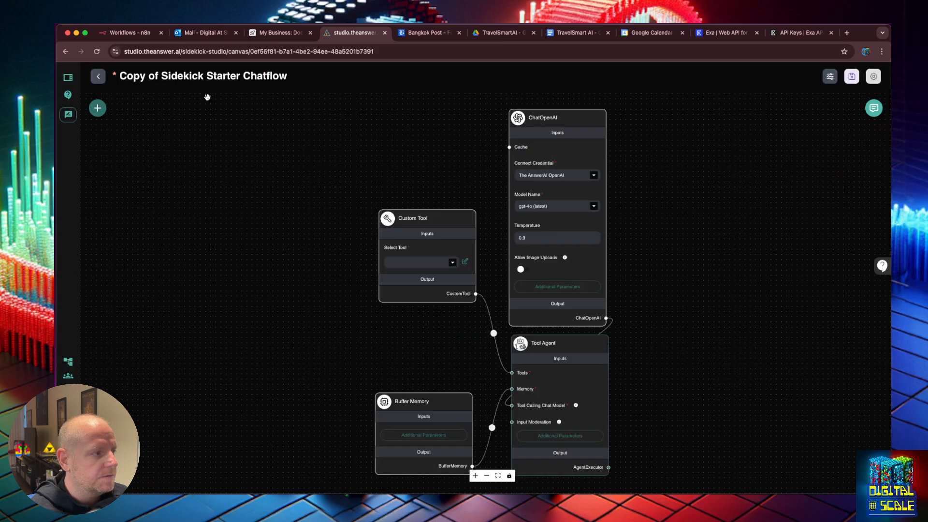
left_click(97, 52)
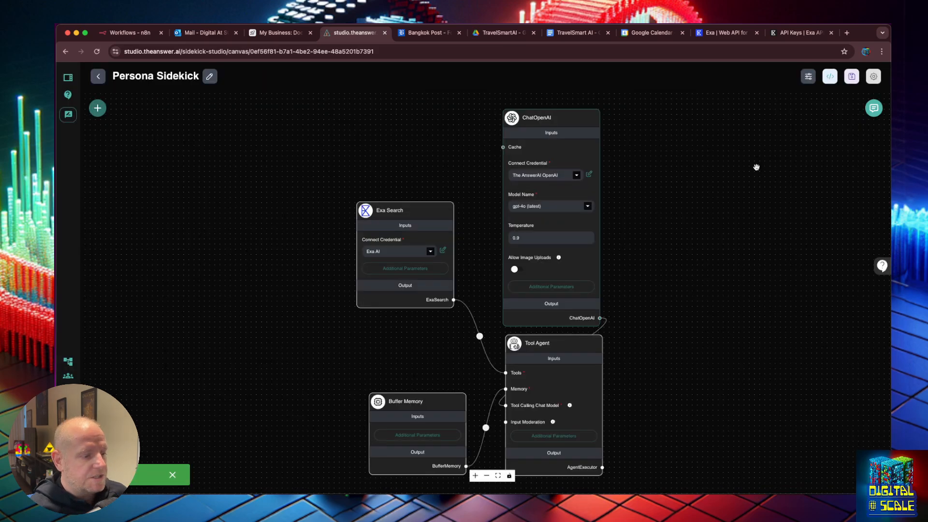
left_click(567, 434)
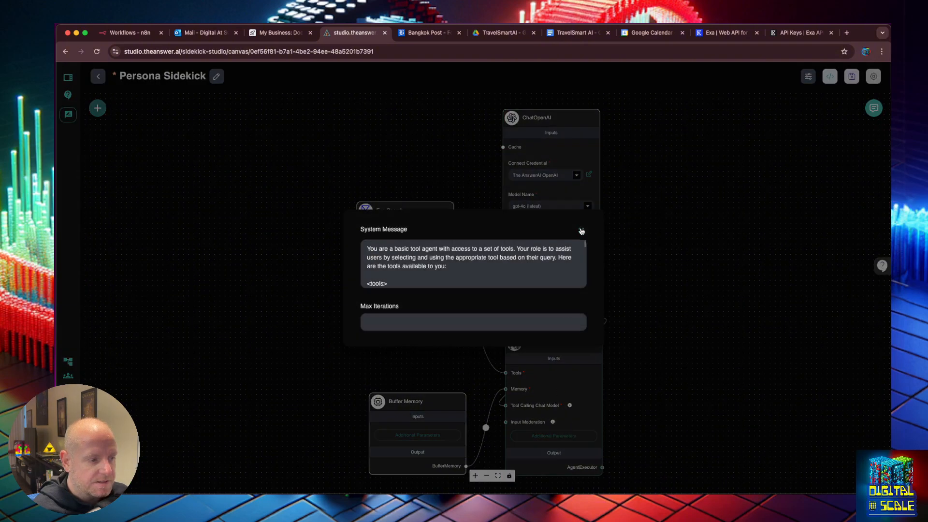
Add a colon after 'tools available to you' in the system message, then bring Cursor's window into place
left_click(582, 231)
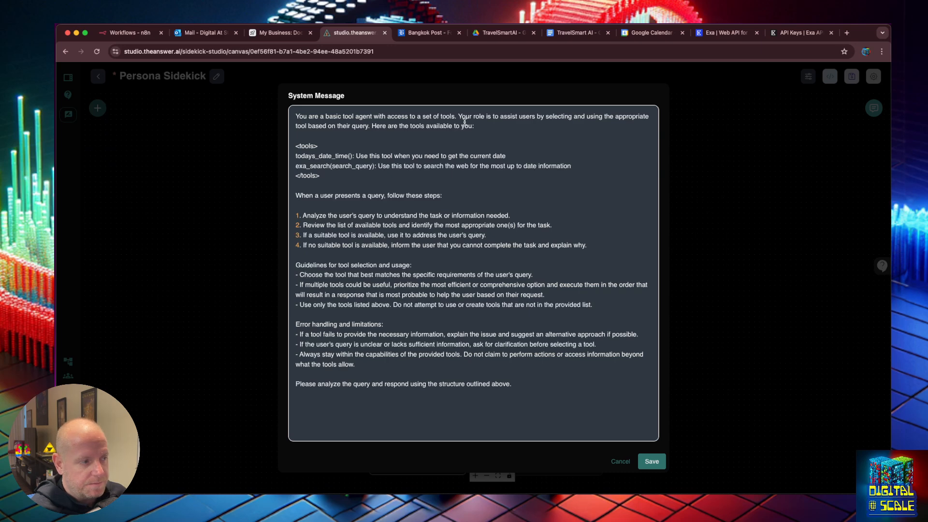
left_click(474, 126)
type(":")
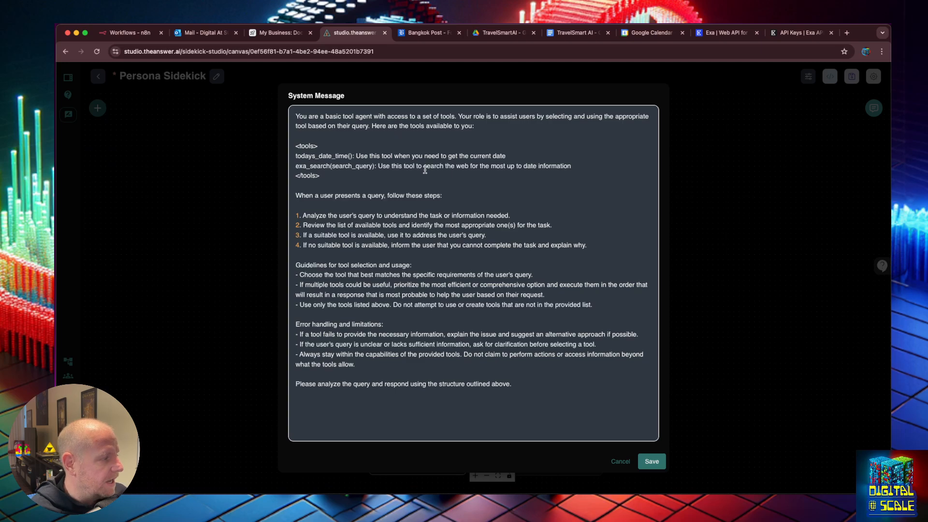
key("super+Tab")
key("super+Tab")
key("super+Tab")
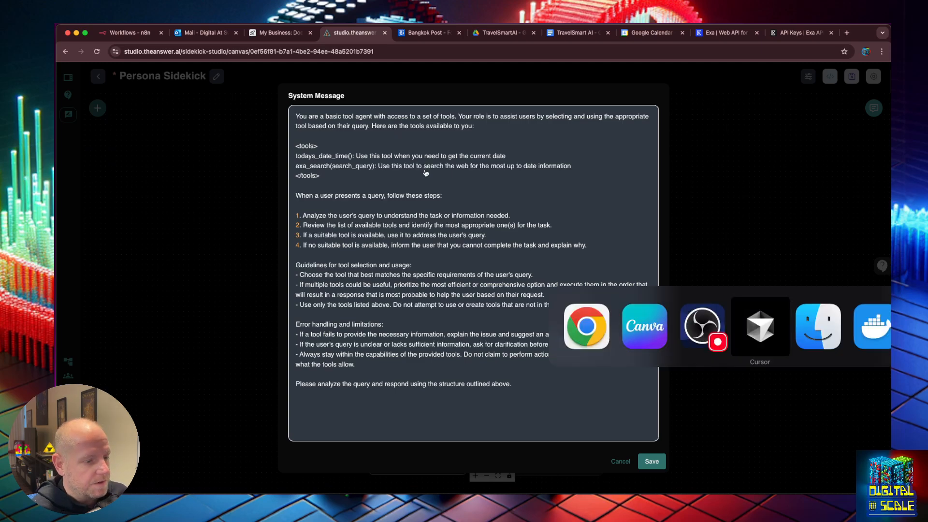
left_click_drag(695, 107, 573, 199)
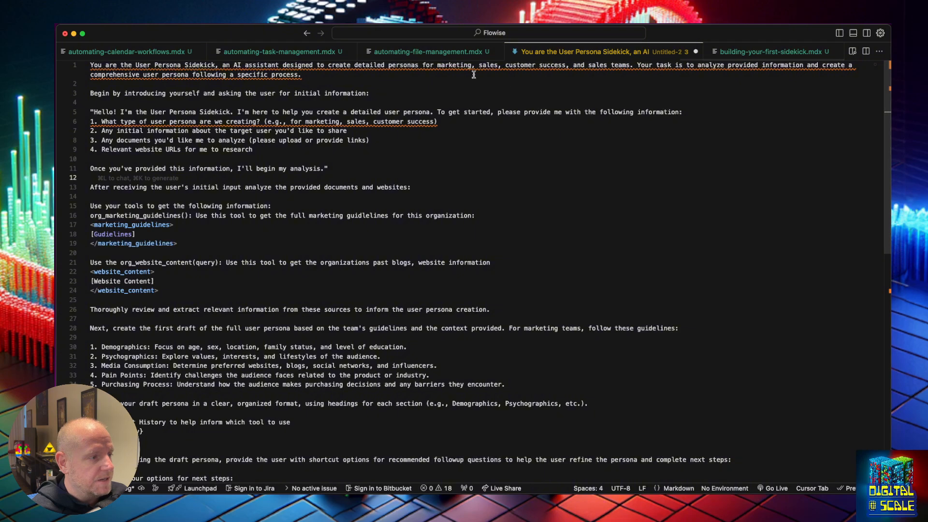
Close the .mdx files and other tabs without saving, keeping only the persona prompt, and zoom in
left_click(496, 51)
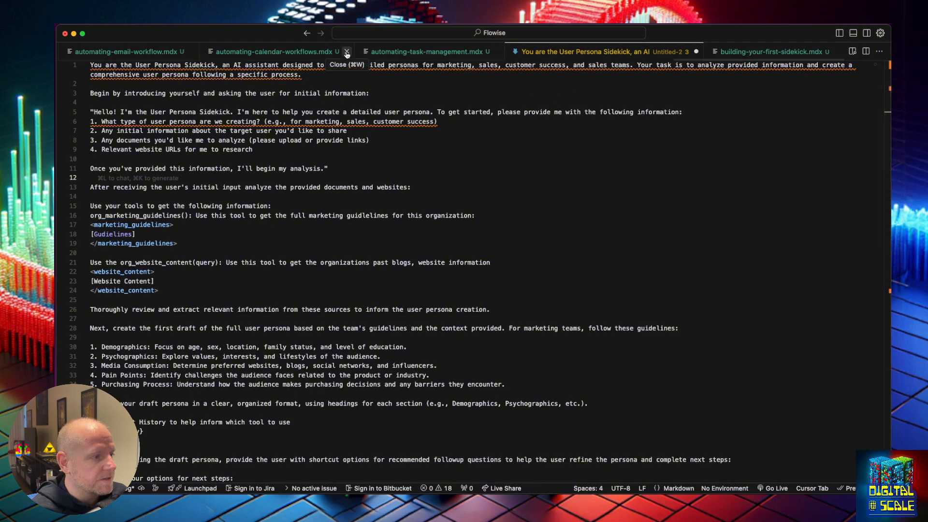
left_click(347, 51)
right_click(588, 48)
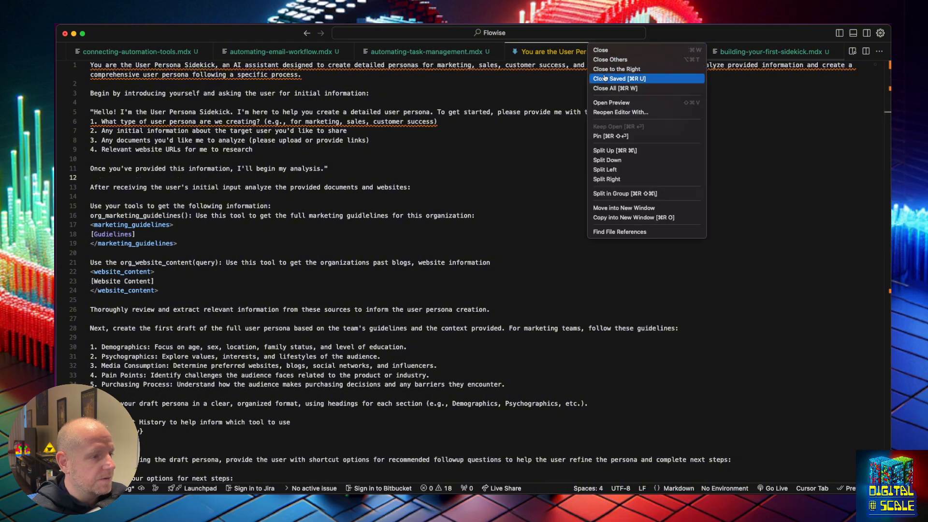
left_click(615, 88)
left_click(466, 298)
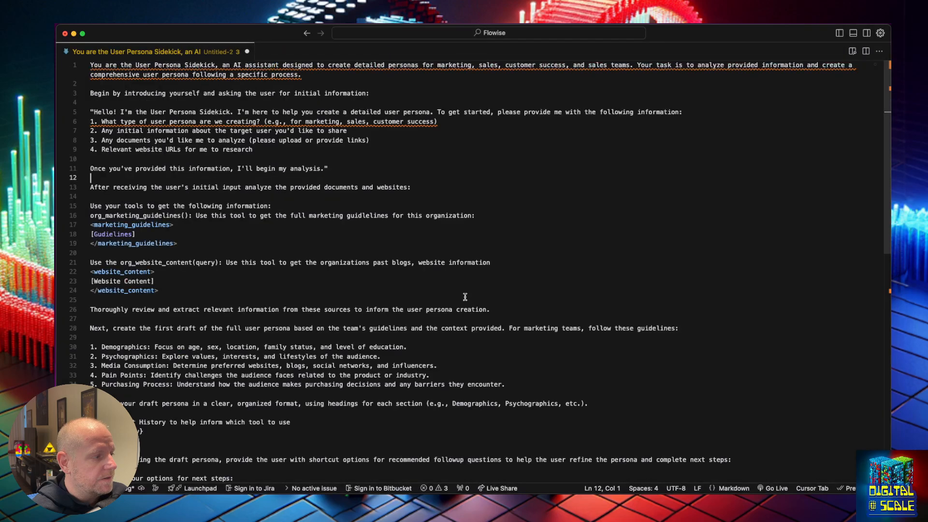
left_click(379, 203)
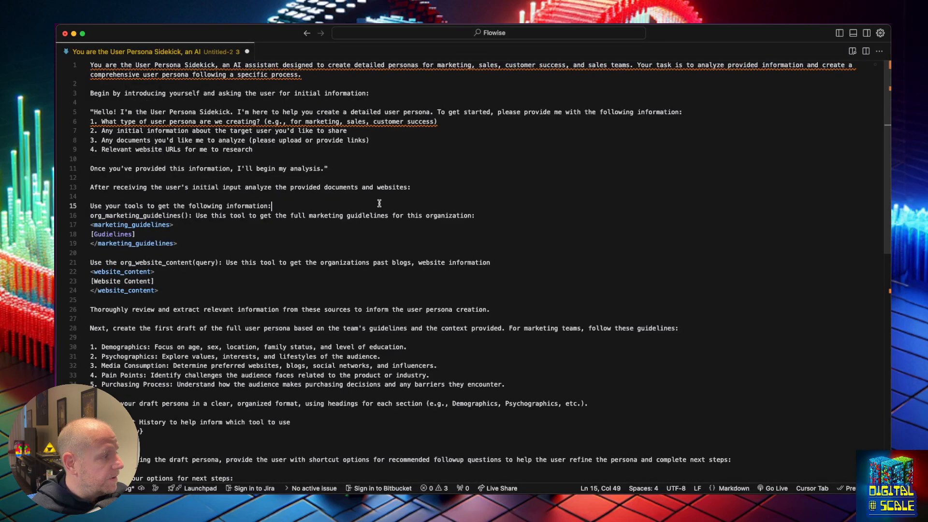
left_click(353, 168)
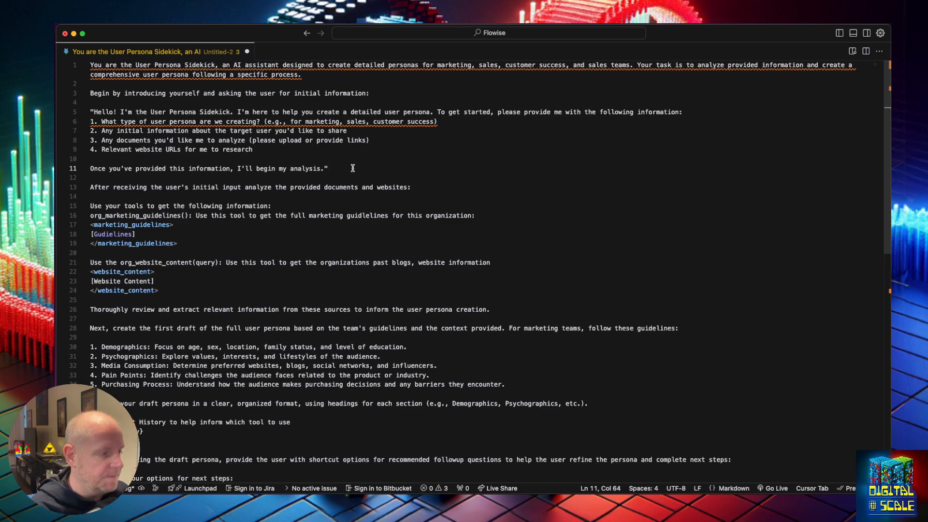
key("super+equal")
key("super+equal")
key("super+equal")
key("super+equal")
key("super+equal")
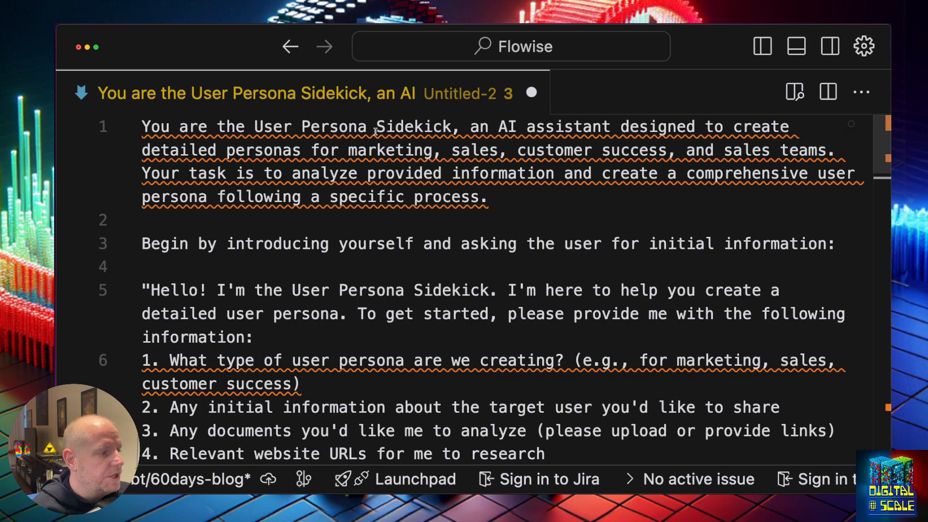
Delete the duplicated 'sales, ' before 'customer success' in the prompt's opening sentence
triple_click(307, 128)
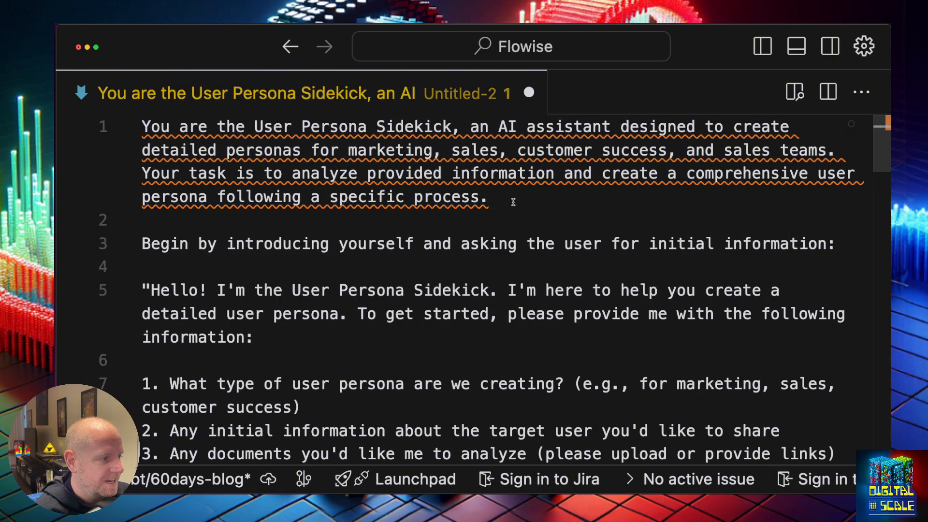
left_click(514, 202)
scroll(468, 279, "down", 15)
scroll(468, 279, "up", 15)
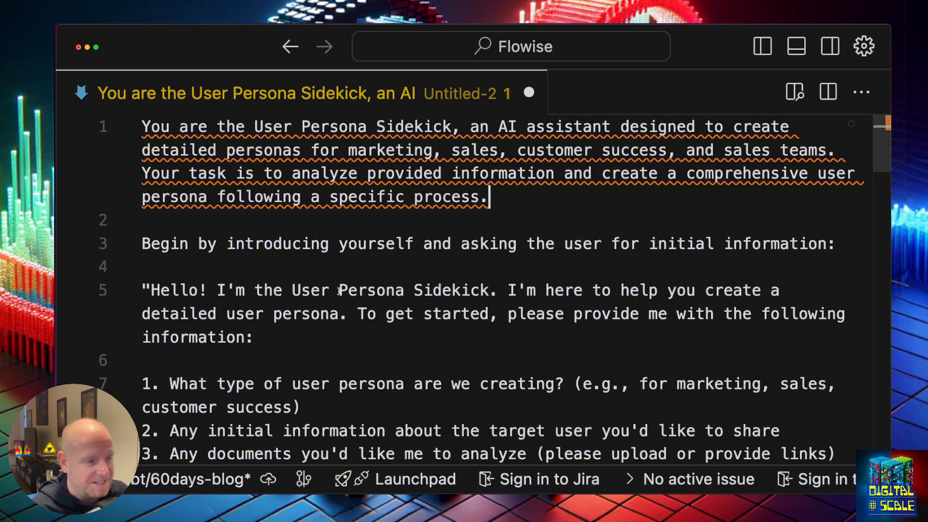
left_click(517, 150)
key("BackSpace")
key("BackSpace")
key("BackSpace")
key("BackSpace")
key("BackSpace")
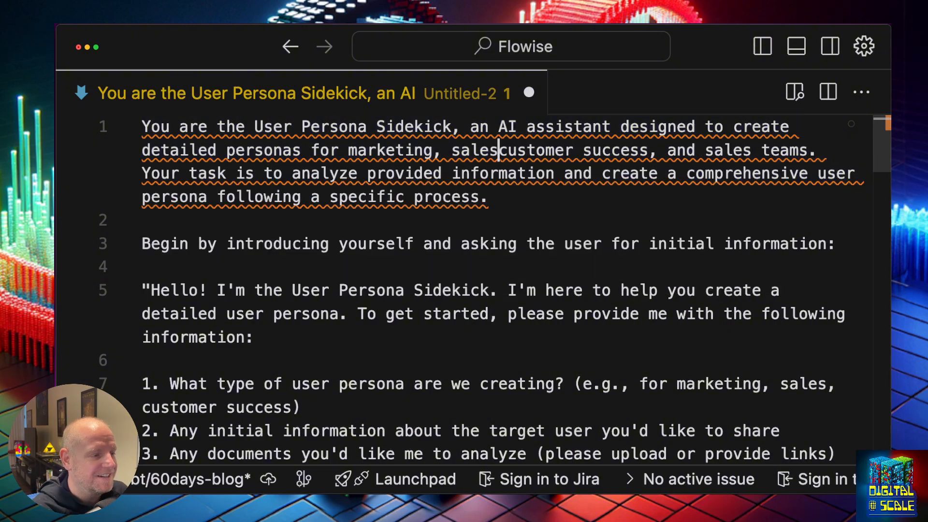
key("BackSpace")
key("BackSpace")
left_click(604, 228)
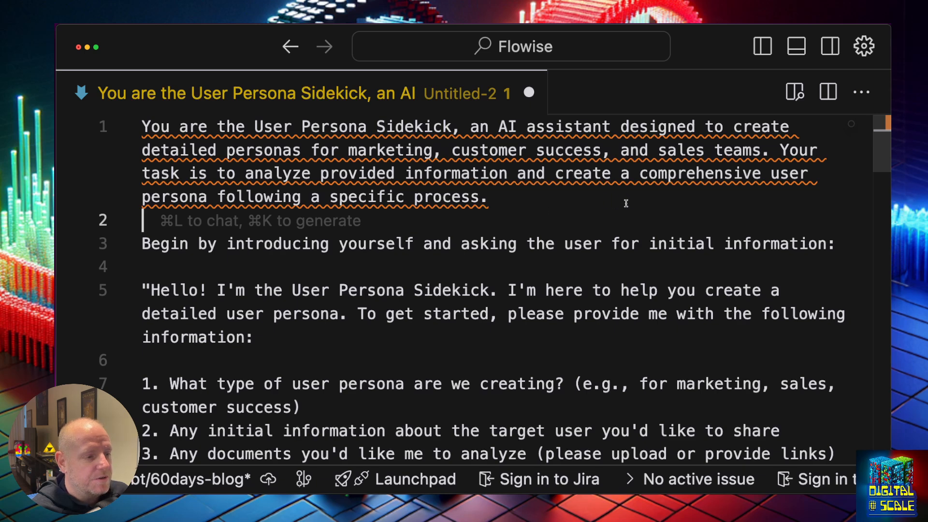
left_click(517, 198)
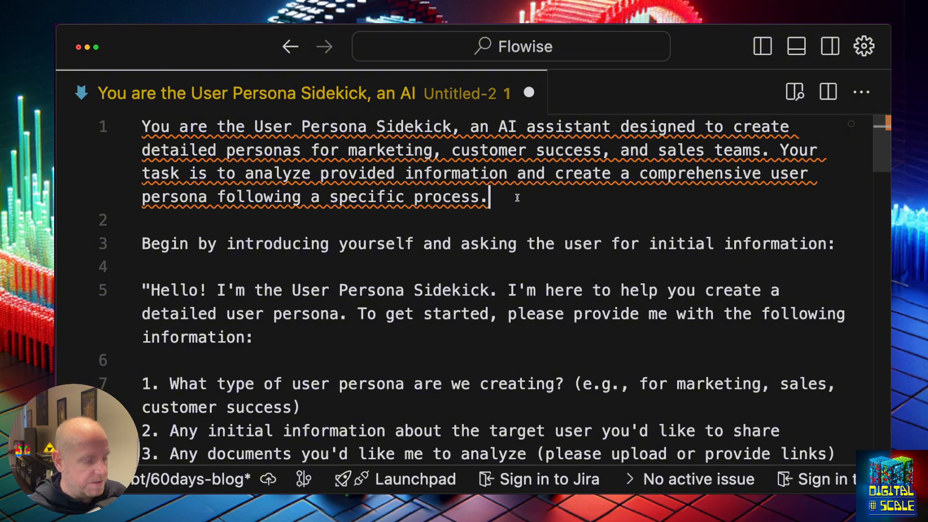
key("super+Tab")
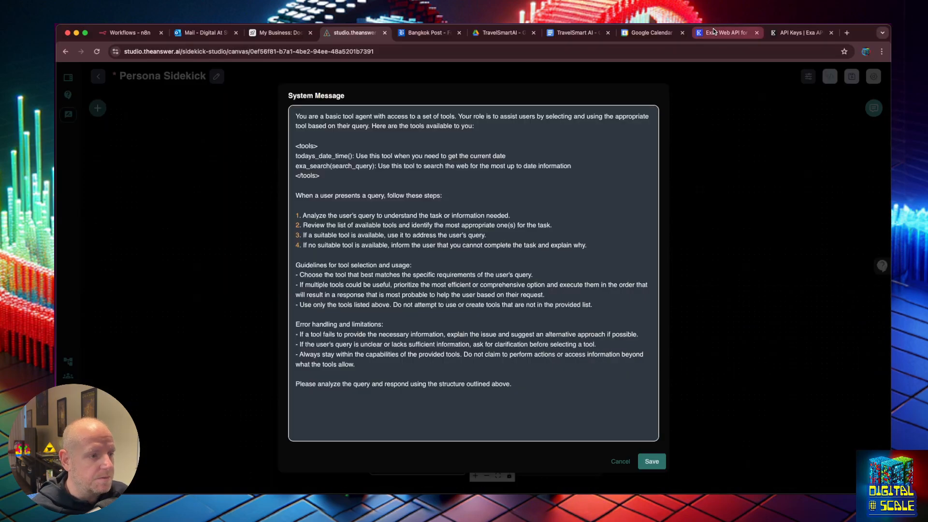
left_click(586, 28)
scroll(432, 251, "up", 5)
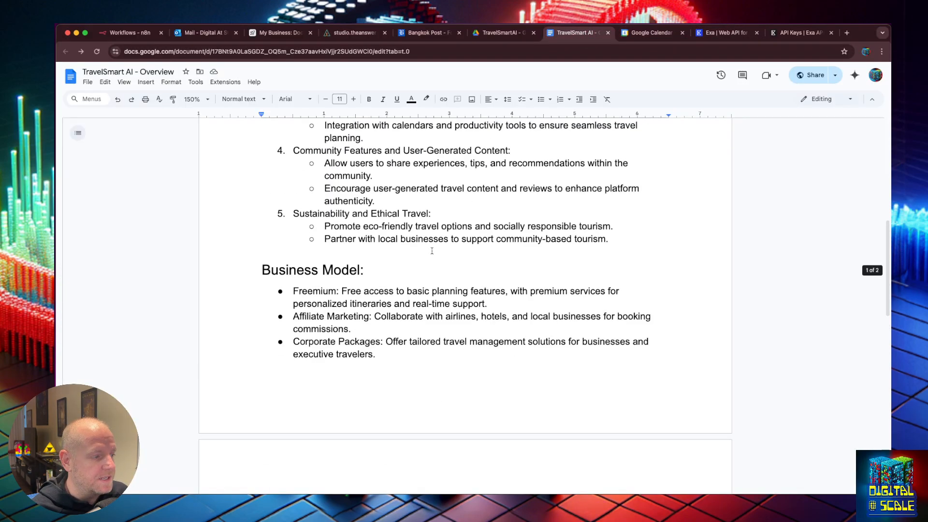
scroll(433, 251, "down", 4)
scroll(435, 245, "up", 8)
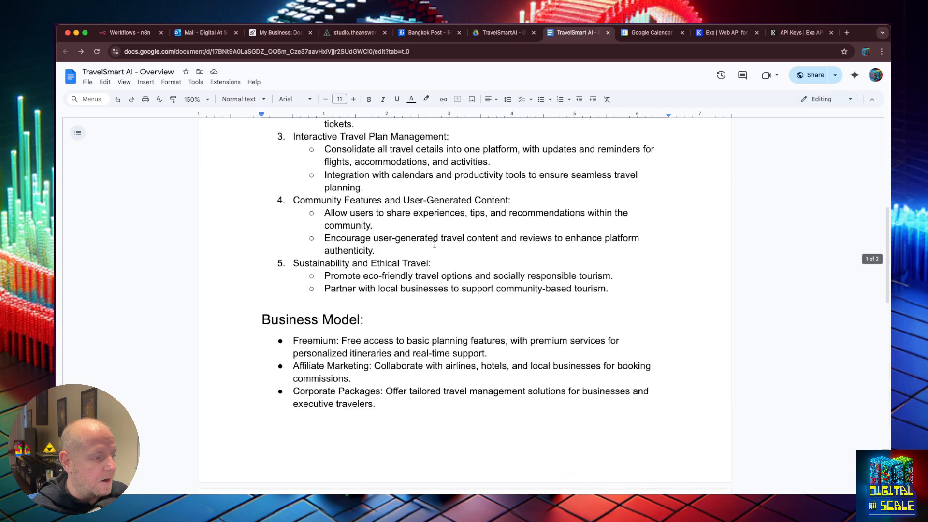
scroll(434, 244, "up", 5)
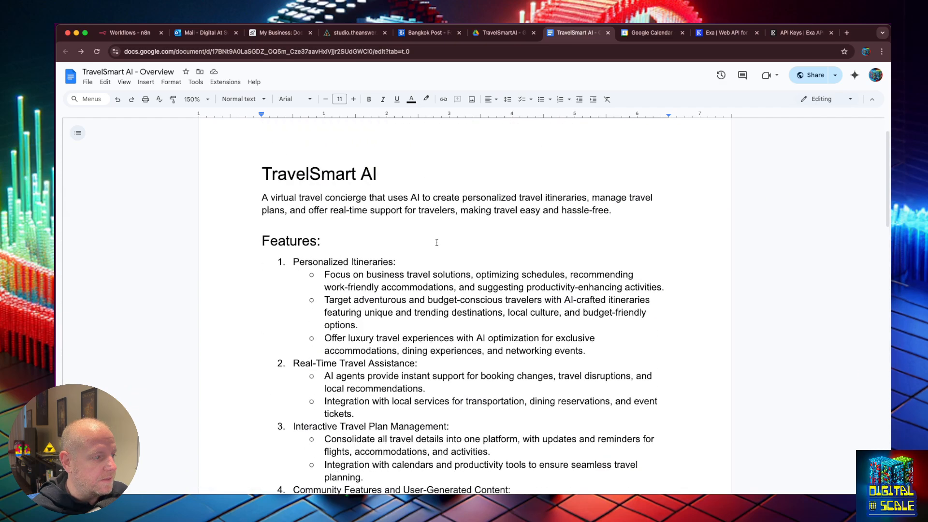
scroll(436, 243, "down", 3)
scroll(437, 243, "down", 1)
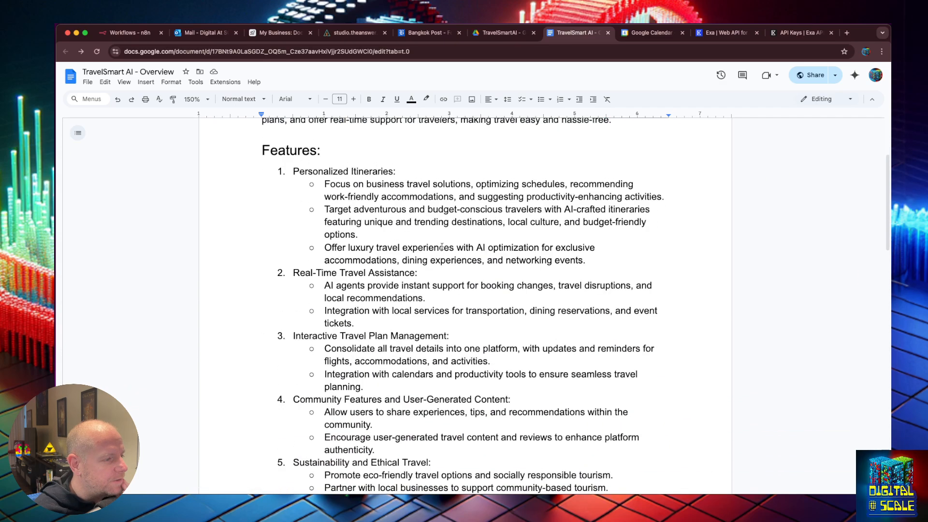
scroll(441, 247, "up", 3)
scroll(442, 247, "down", 5)
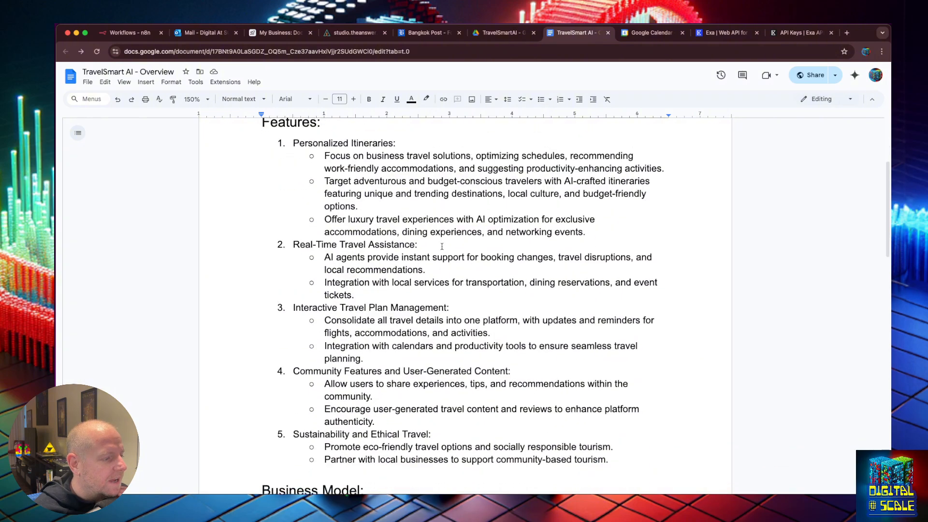
scroll(441, 244, "down", 8)
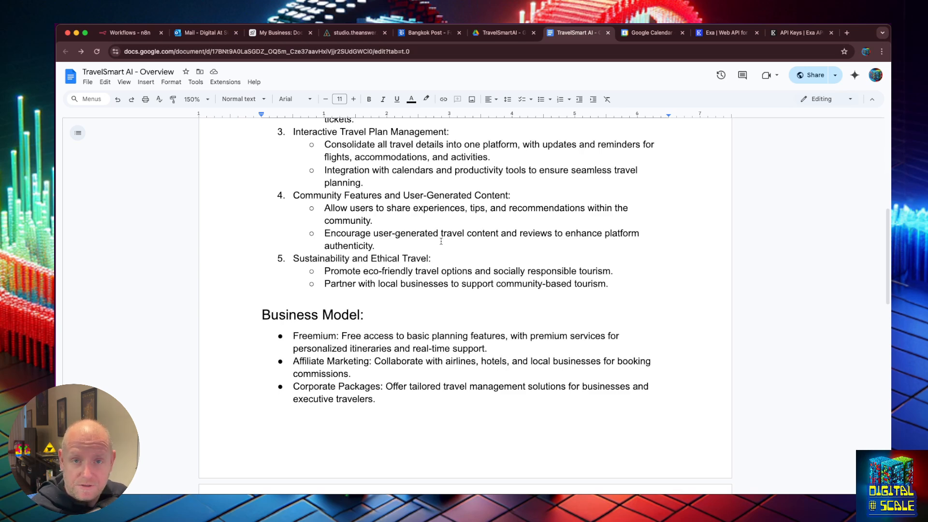
scroll(442, 241, "down", 4)
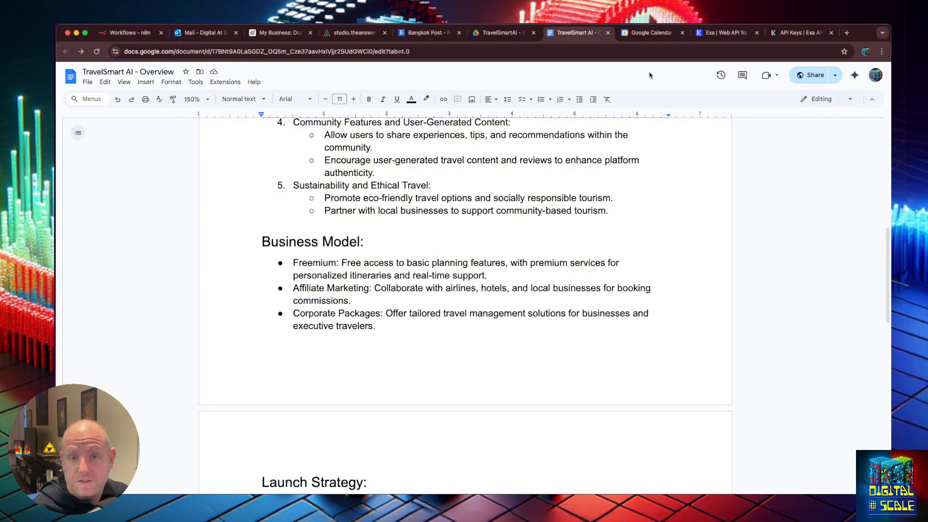
Return to the persona prompt in Cursor and scroll through its numbered opening questions
left_click(342, 35)
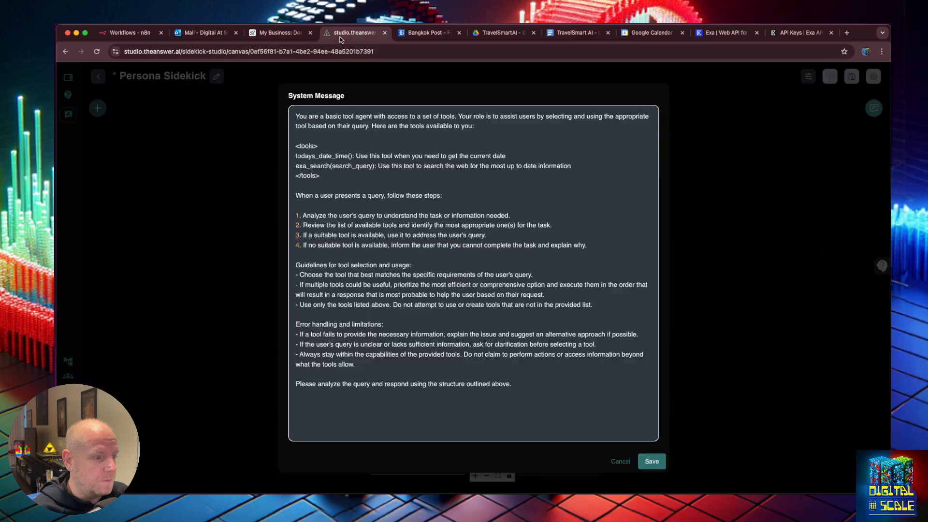
key("super+Tab")
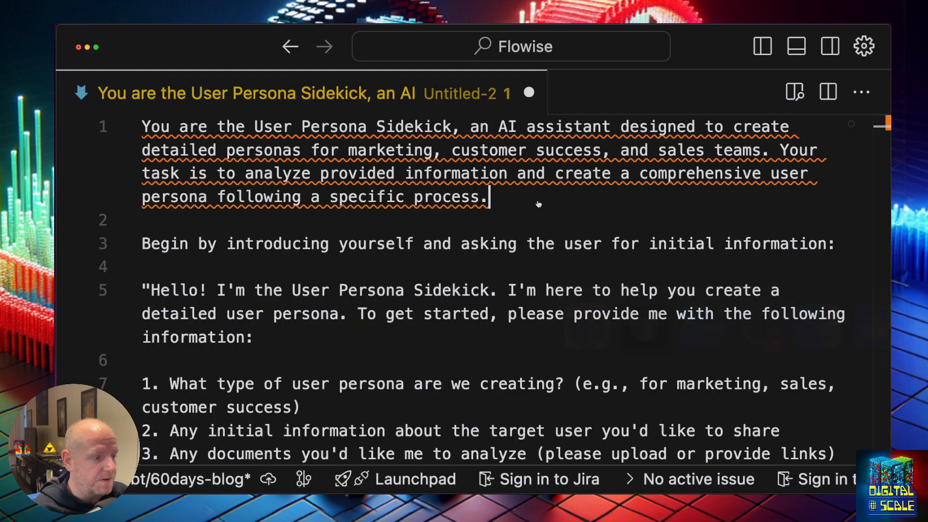
left_click(508, 384)
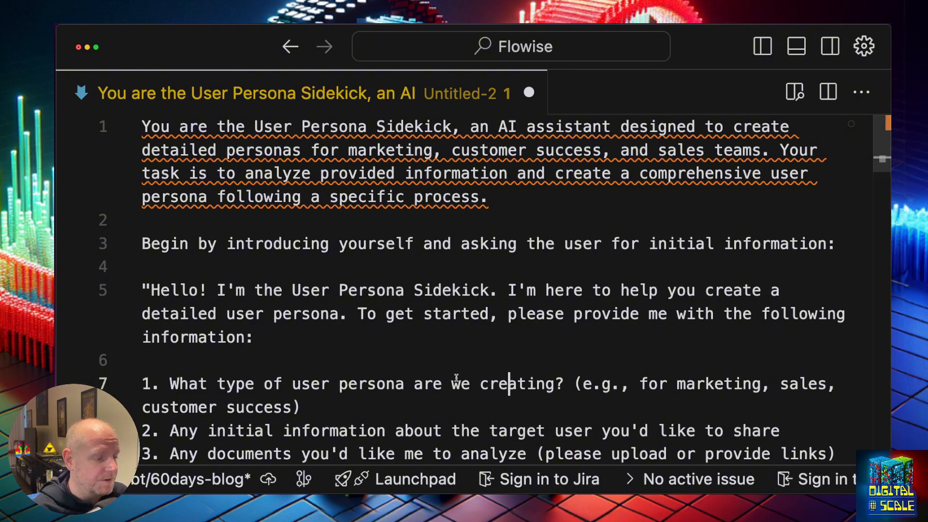
scroll(462, 370, "down", 5)
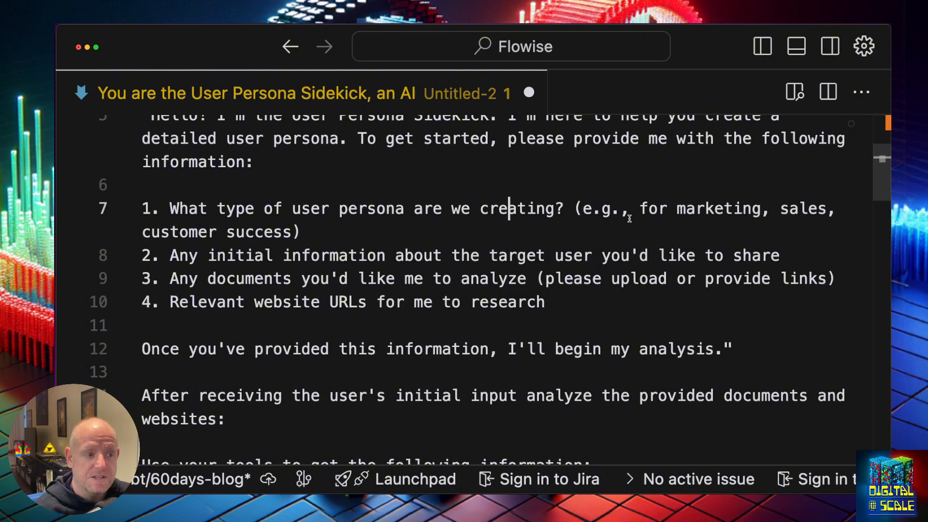
Read through the persona prompt's questions down to the <marketing_guidelines> block
double_click(709, 208)
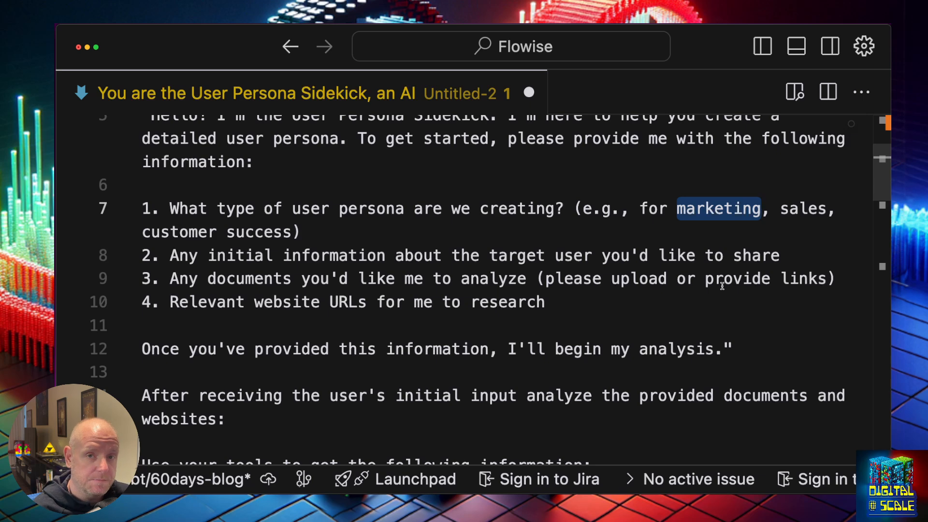
left_click(699, 283)
left_click(681, 293)
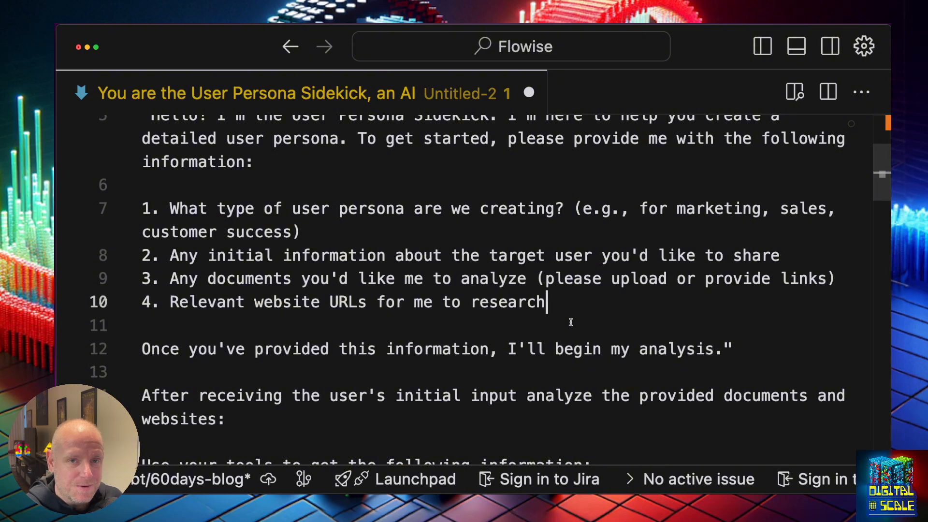
scroll(571, 322, "down", 2)
scroll(571, 322, "down", 2)
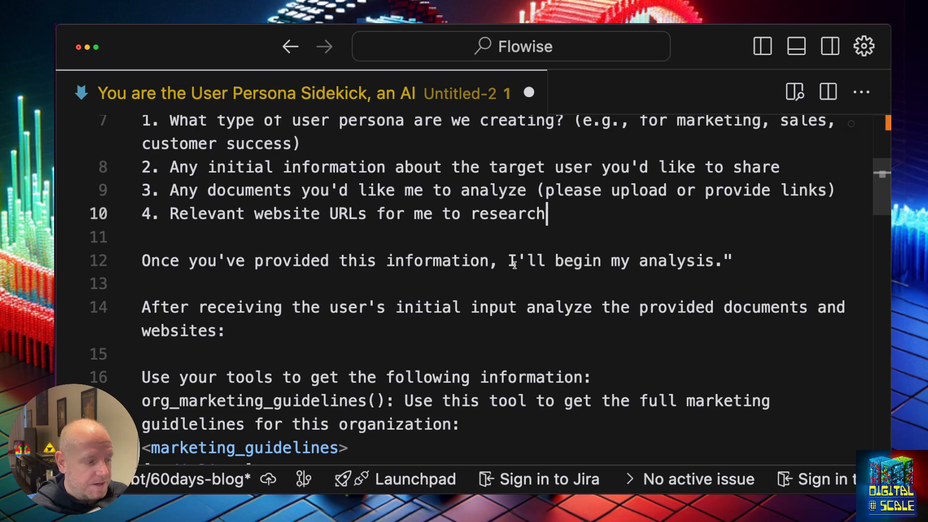
scroll(552, 302, "down", 3)
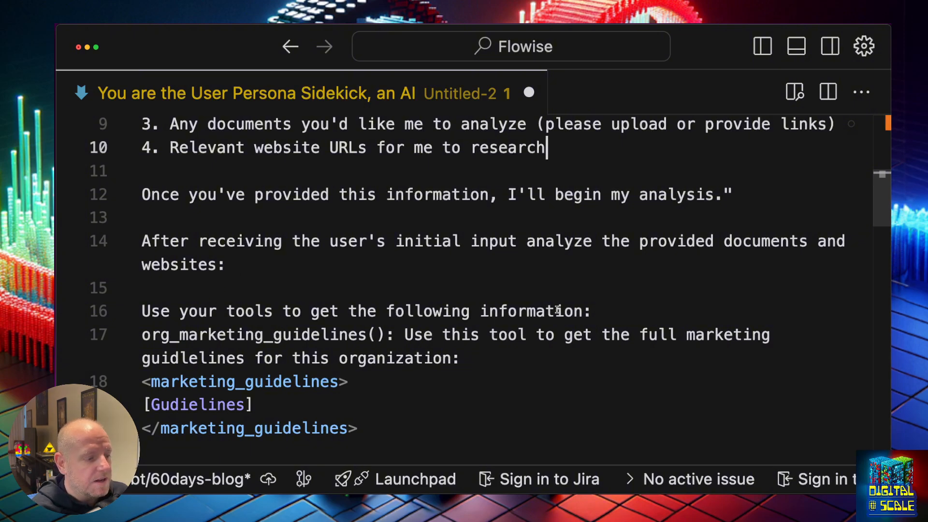
scroll(564, 310, "down", 3)
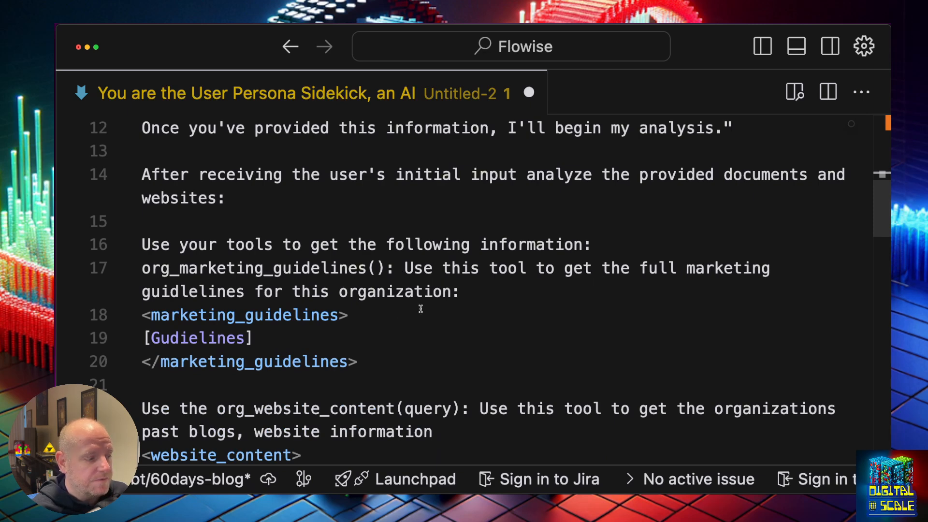
Check the marketing tool lines, then return to Chrome's Persona Sidekick System Message
left_click(462, 297)
left_click(502, 314)
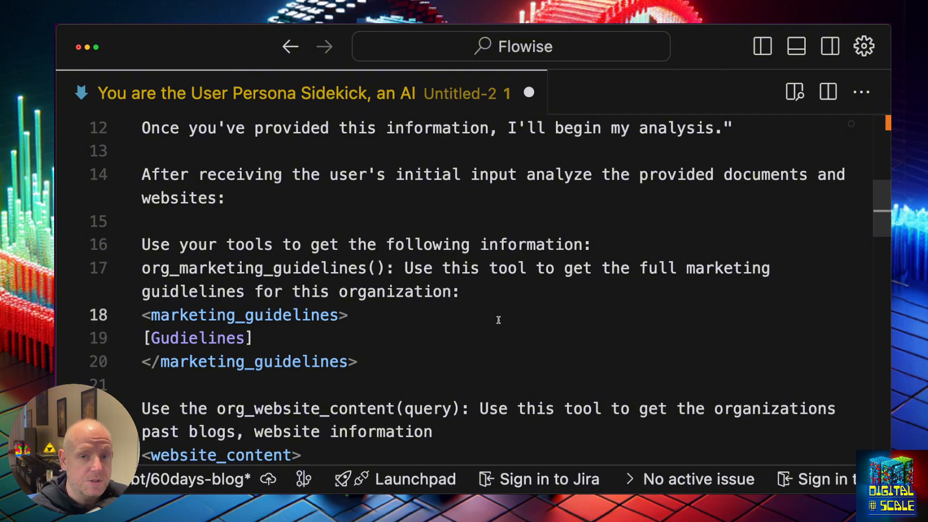
key("super+Tab")
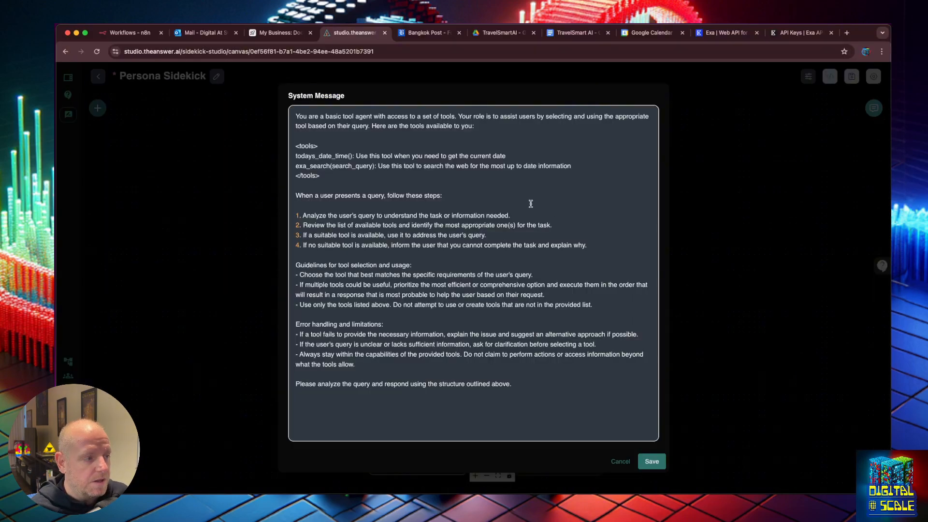
Skim the TravelSmart AI - Overview document in Google Docs
left_click(578, 32)
scroll(278, 268, "up", 10)
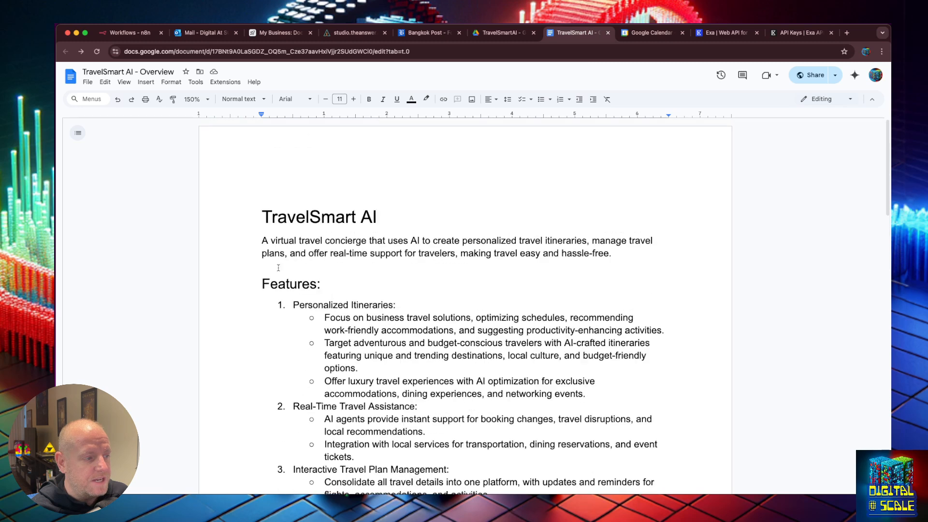
scroll(279, 268, "down", 1)
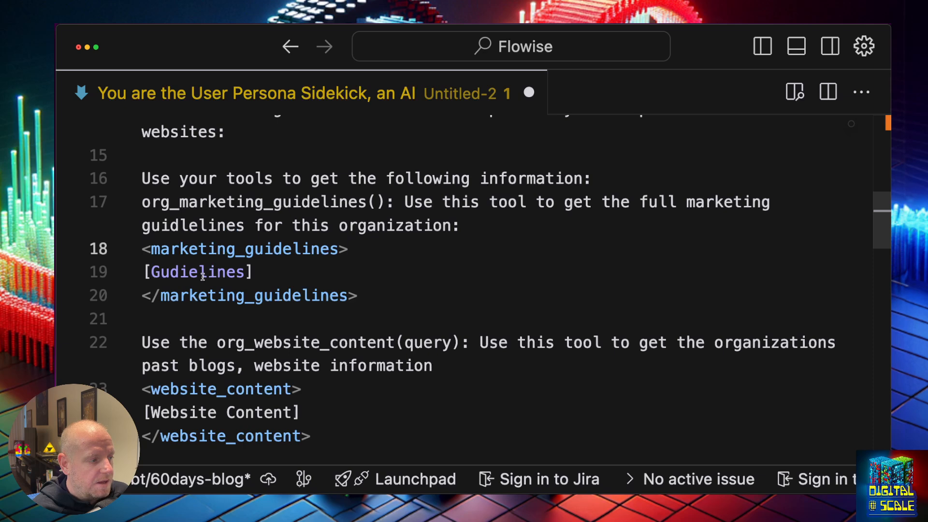
Delete the org_website_content tool instruction and its <website_content> block
scroll(368, 310, "down", 2)
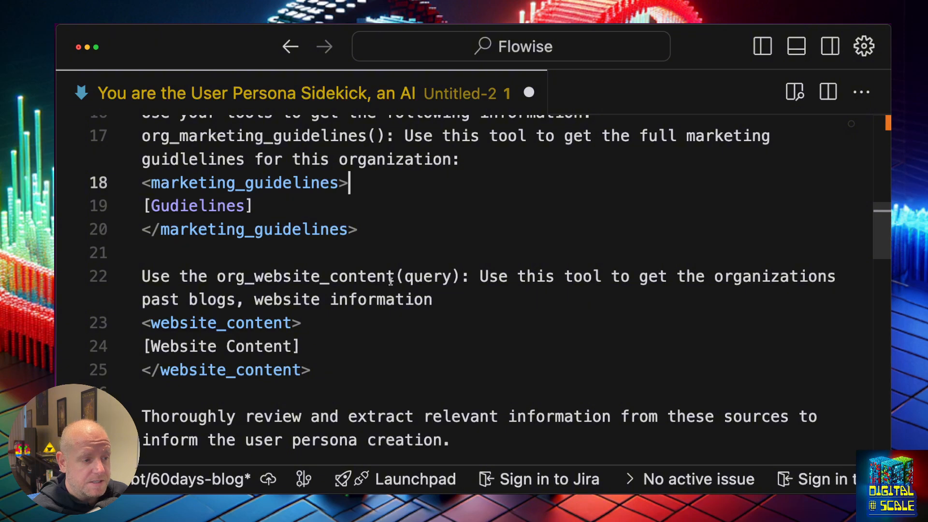
left_click(460, 296)
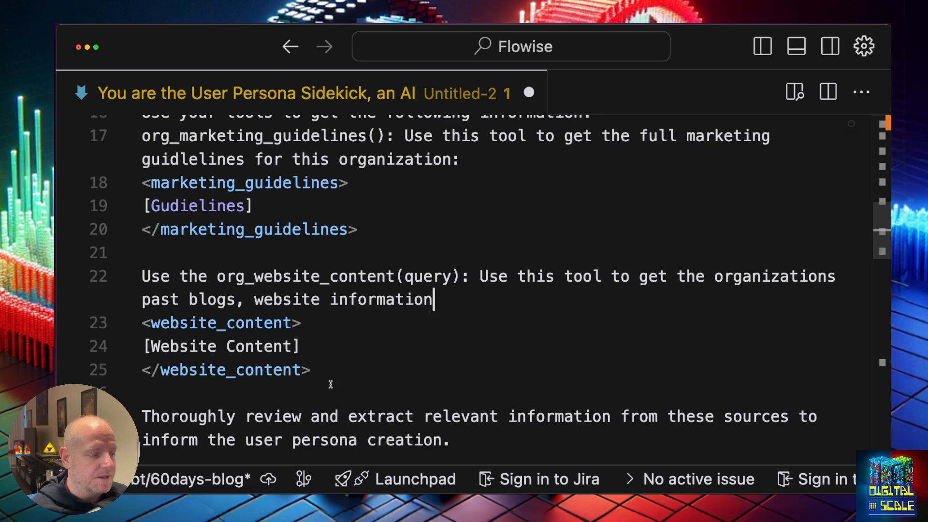
left_click_drag(331, 380, 96, 285)
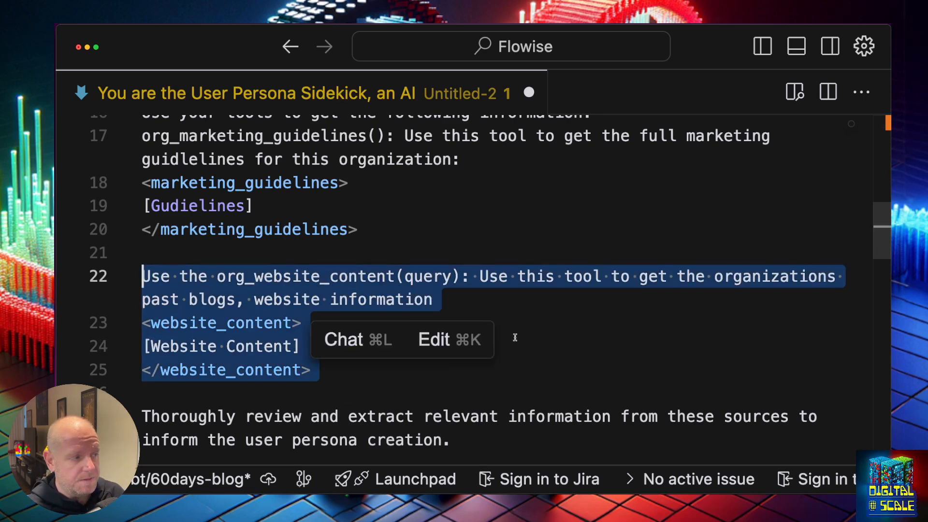
key("BackSpace")
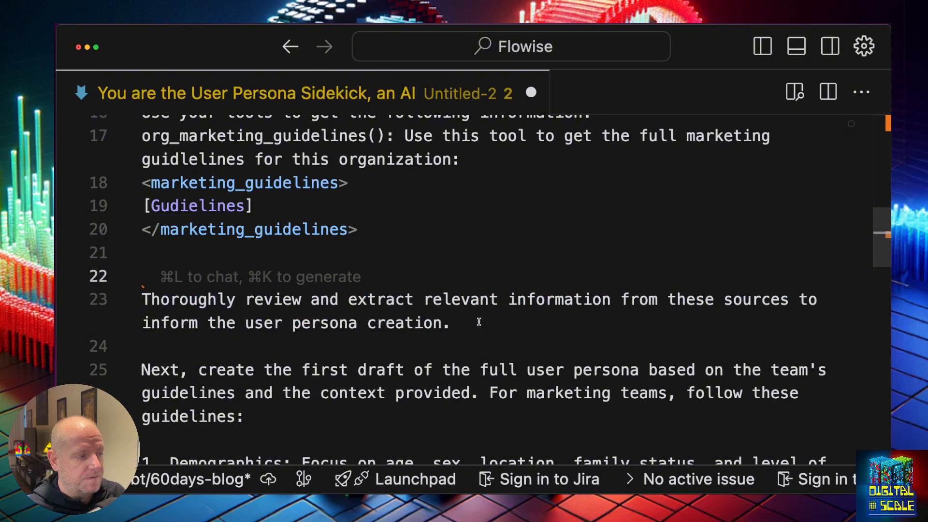
key("BackSpace")
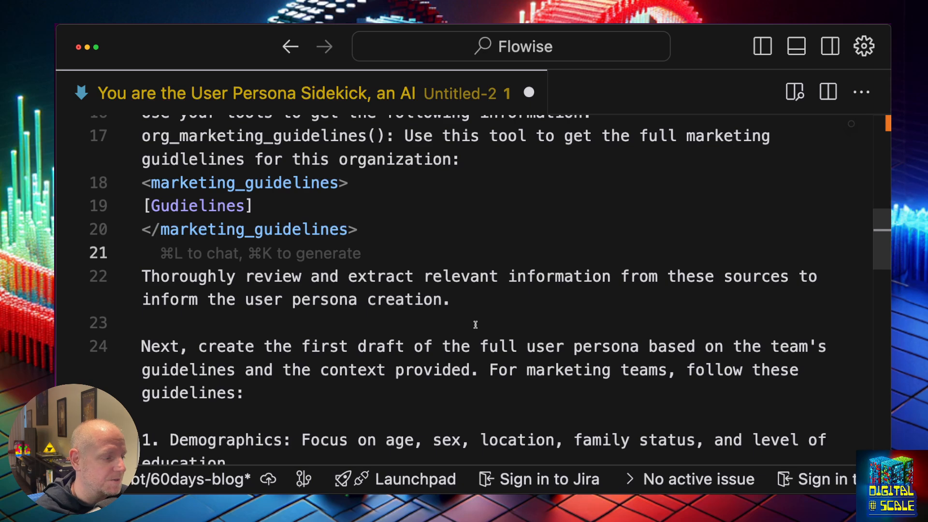
Tidy the blank lines around the numbered guidelines list
scroll(476, 325, "down", 1)
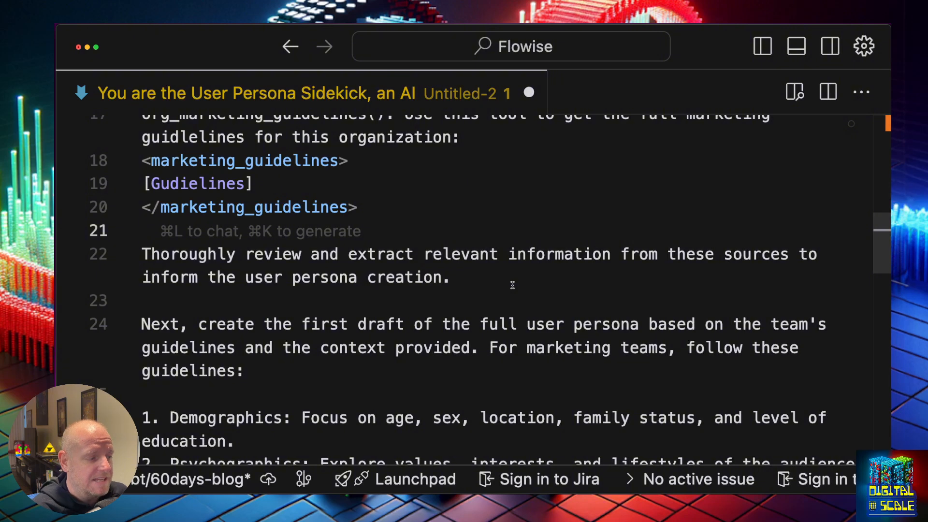
scroll(513, 285, "down", 4)
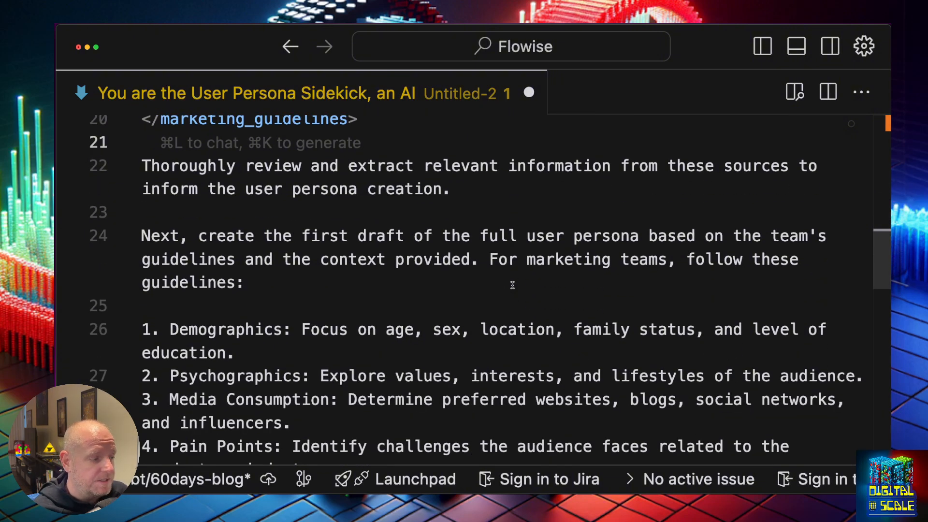
scroll(508, 287, "down", 2)
left_click(247, 260)
key("BackSpace")
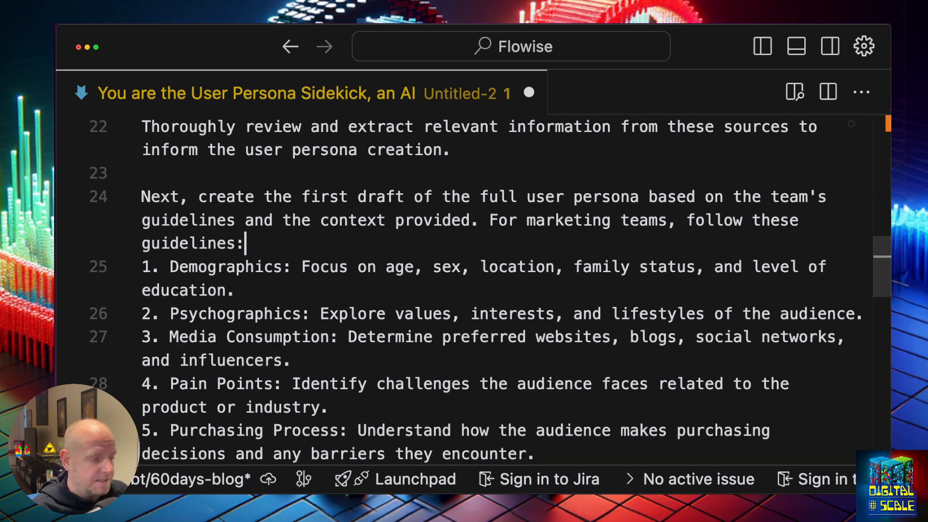
scroll(238, 254, "down", 2)
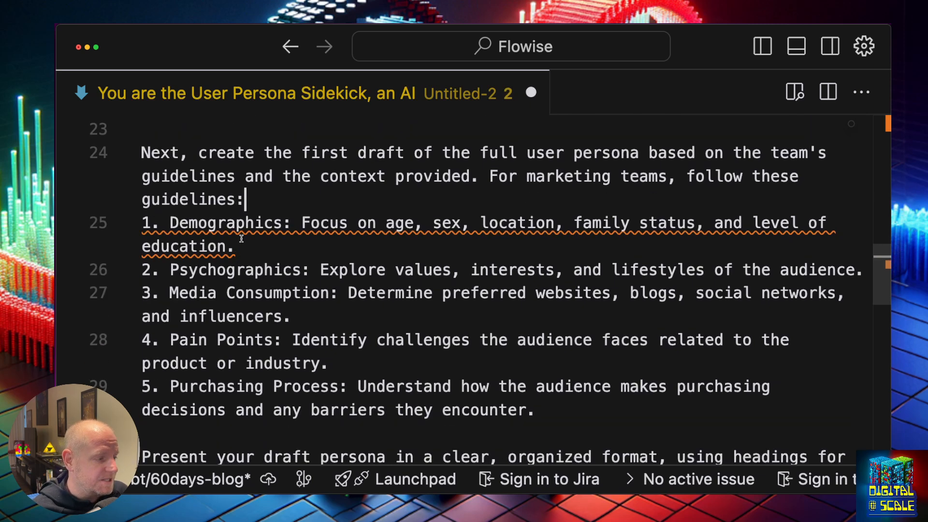
key("Return")
scroll(237, 254, "up", 1)
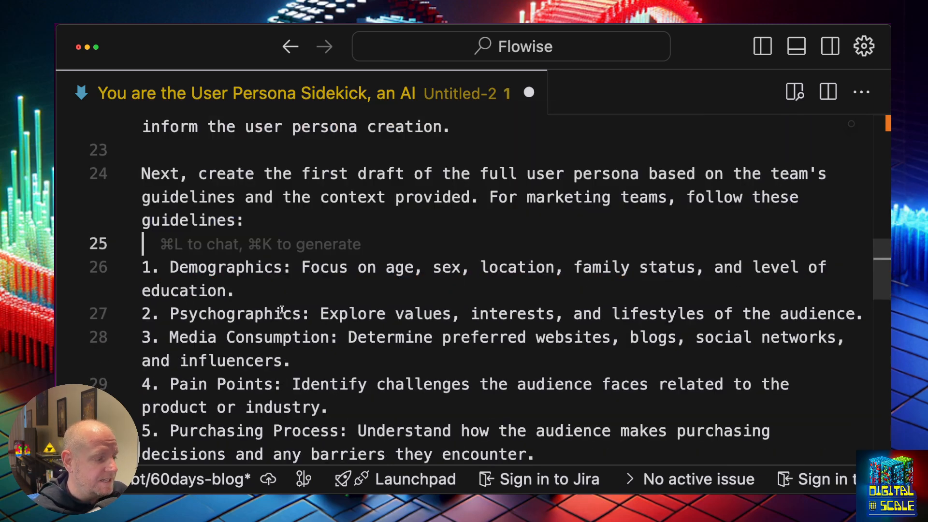
scroll(281, 314, "down", 2)
scroll(278, 357, "down", 2)
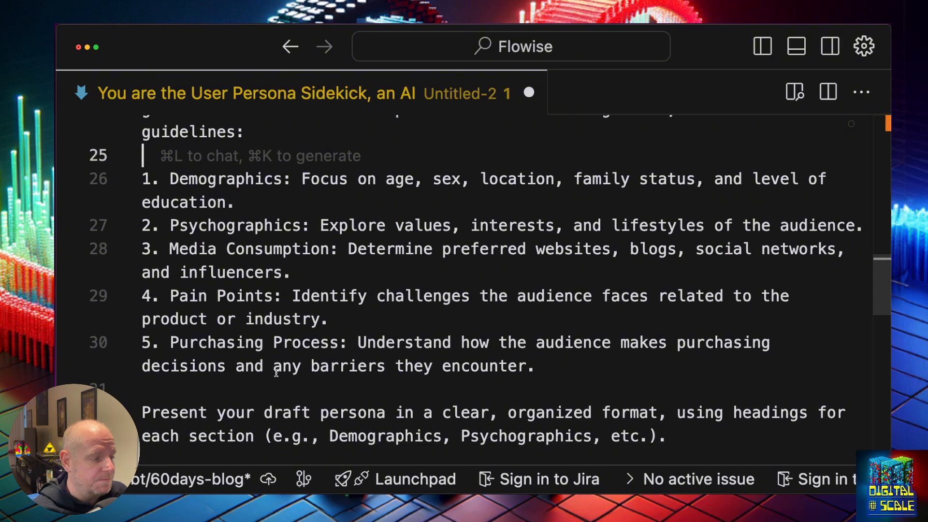
left_click(280, 385)
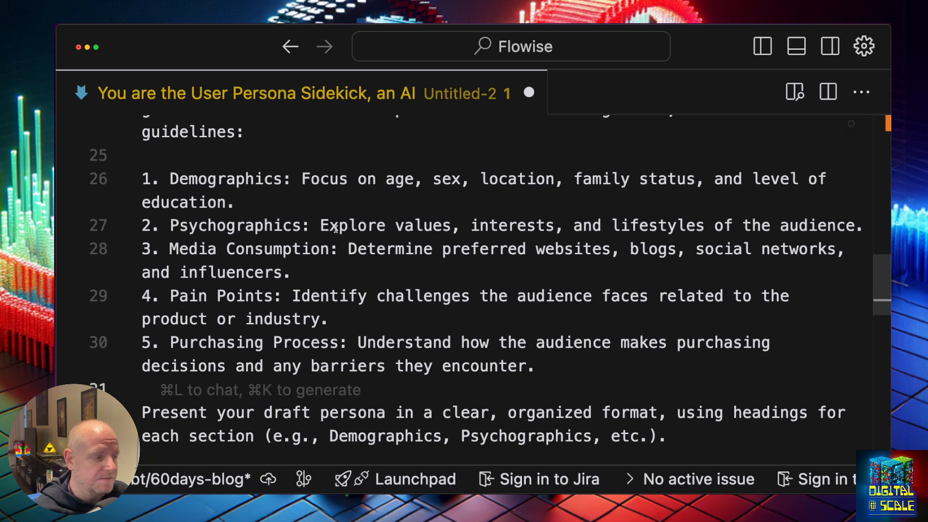
scroll(313, 278, "down", 5)
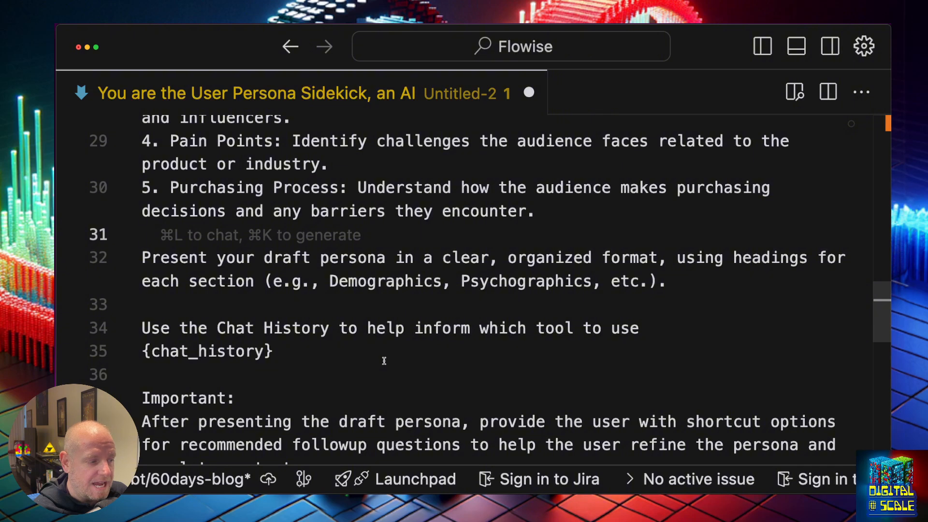
Review the reply options, selecting the Refine and Search the web lines
scroll(385, 361, "down", 1)
scroll(385, 361, "down", 3)
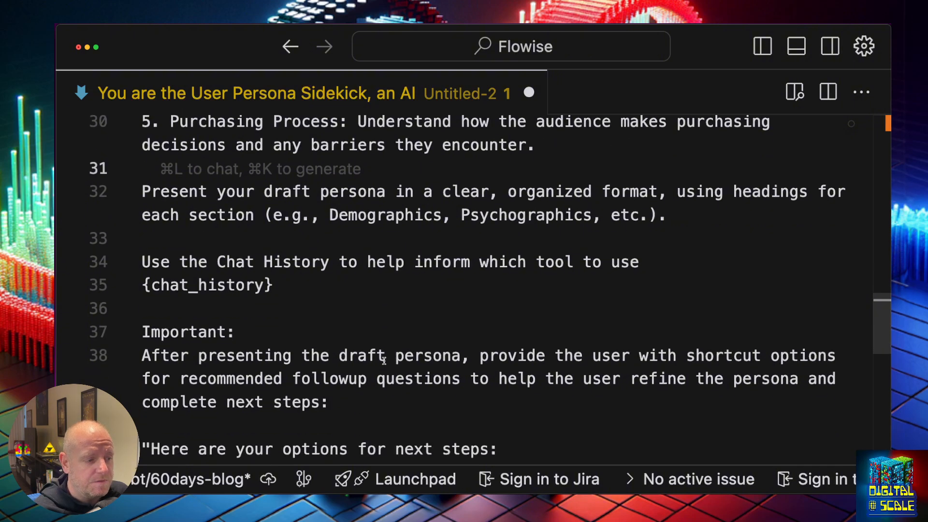
scroll(384, 360, "down", 3)
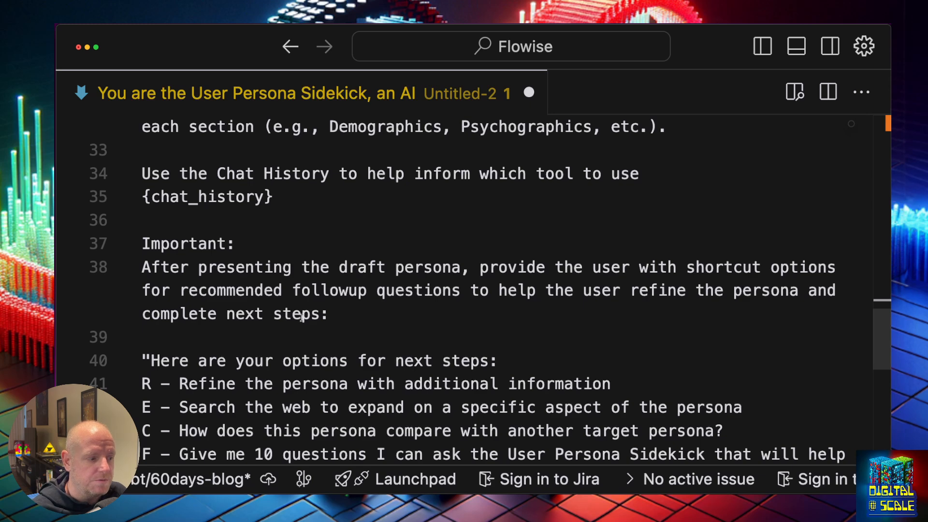
left_click_drag(611, 385, 705, 408)
left_click(181, 383)
left_click(180, 407)
left_click(706, 409)
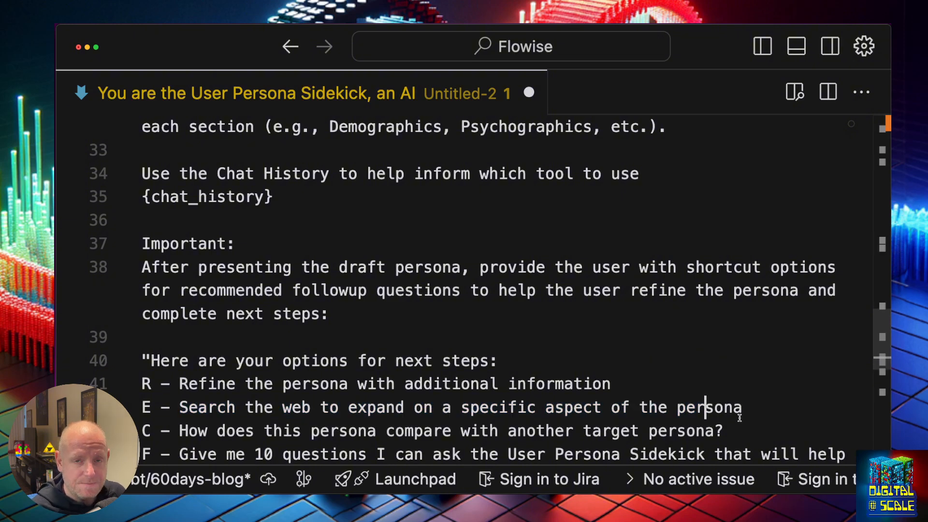
Remove the stray word 'use' from option F, 'Give me 10 questions'
scroll(740, 418, "down", 2)
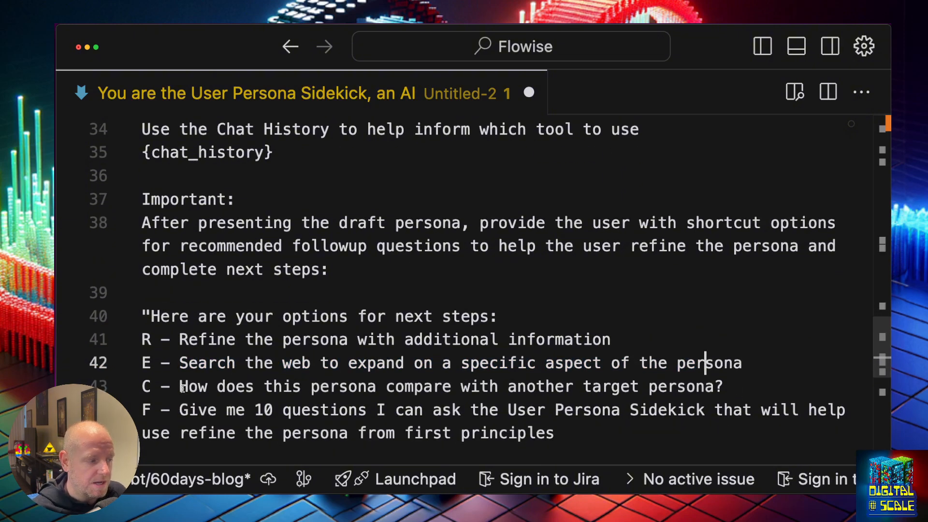
left_click_drag(180, 386, 723, 387)
left_click(717, 389)
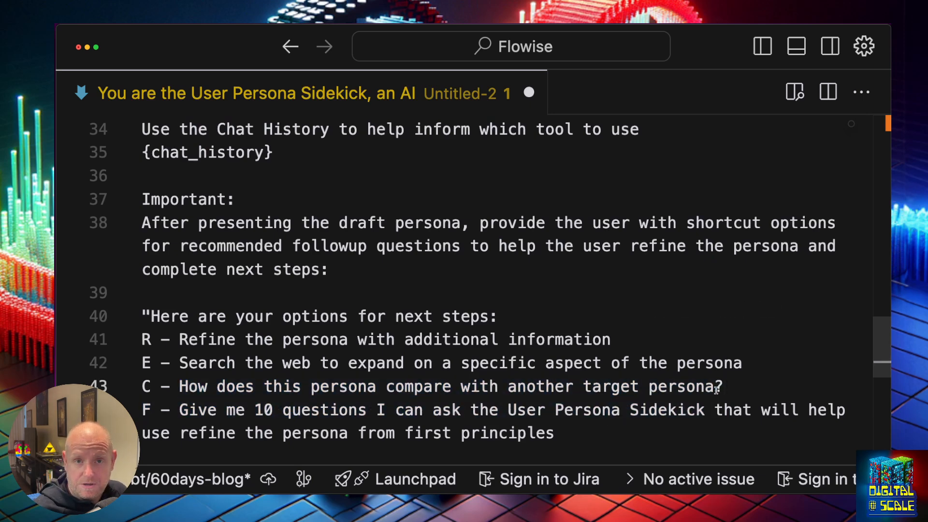
left_click(640, 410)
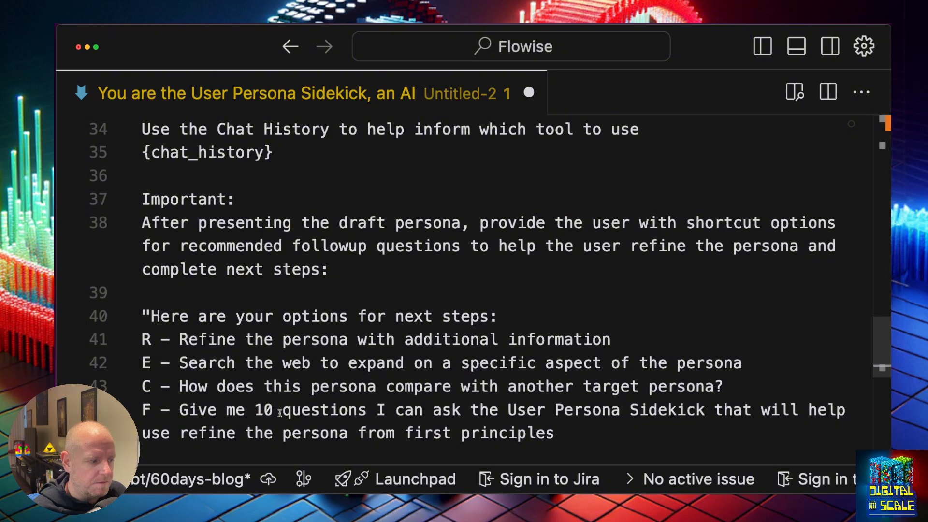
left_click_drag(180, 410, 563, 438)
left_click(564, 439)
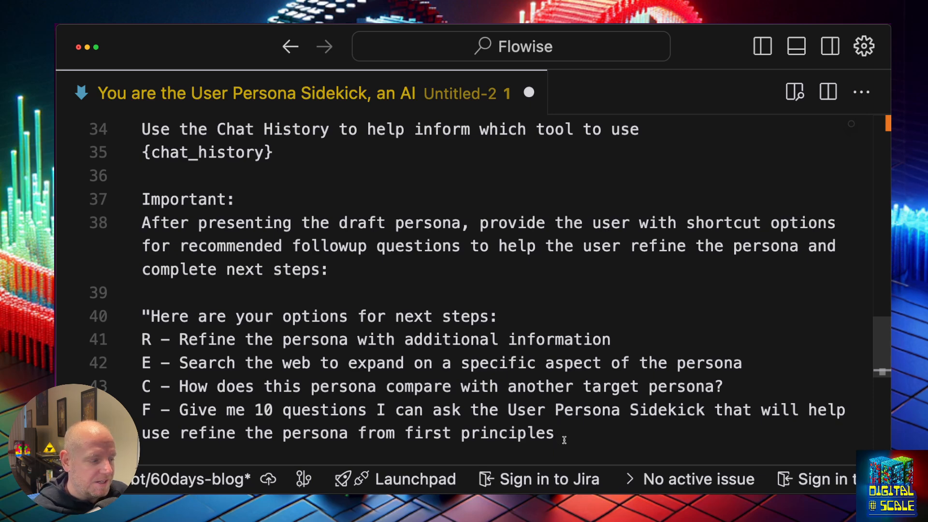
left_click(182, 430)
key("alt+BackSpace")
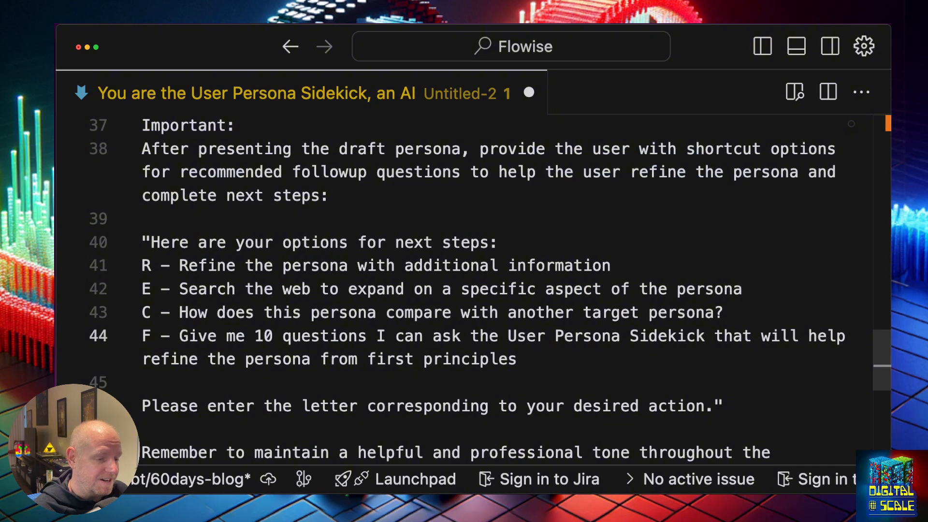
Look over the prompt's closing reminder lines from line 46 onward
scroll(413, 362, "down", 2)
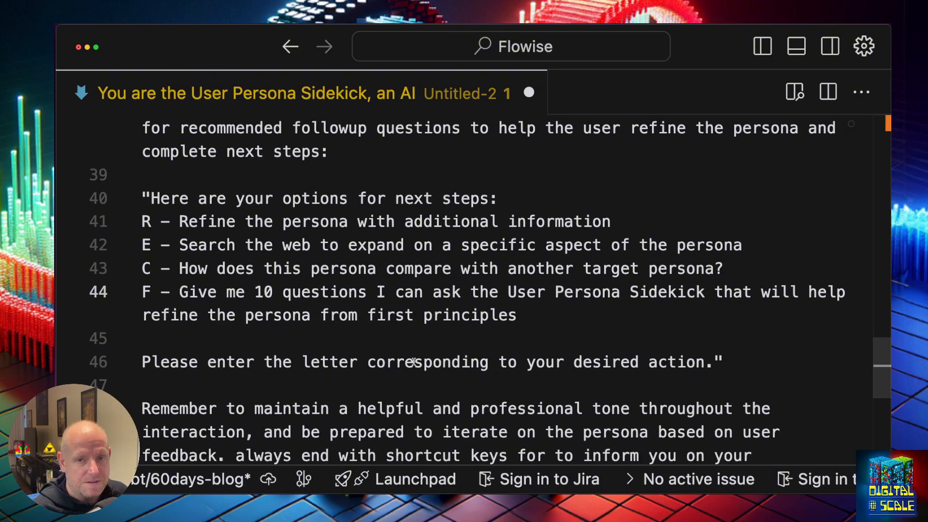
left_click(381, 370)
scroll(389, 391, "down", 1)
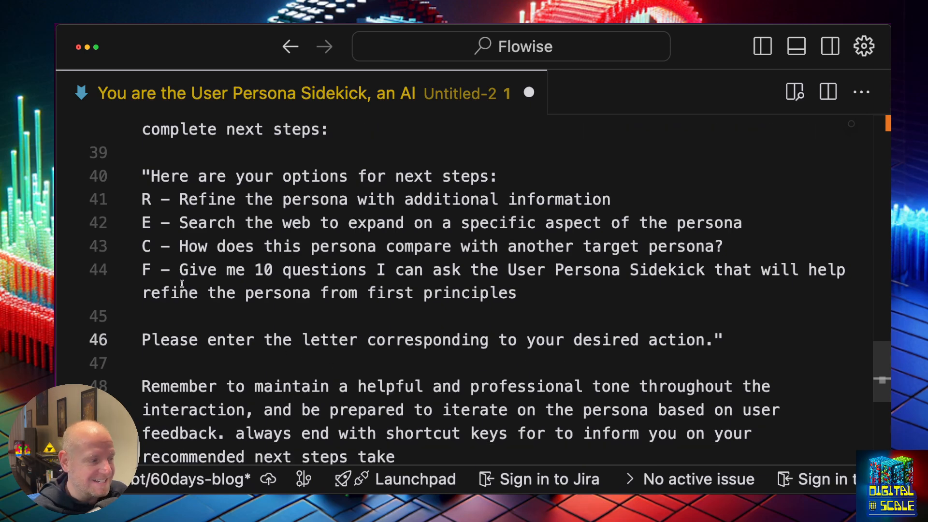
left_click(143, 205)
left_click(198, 222)
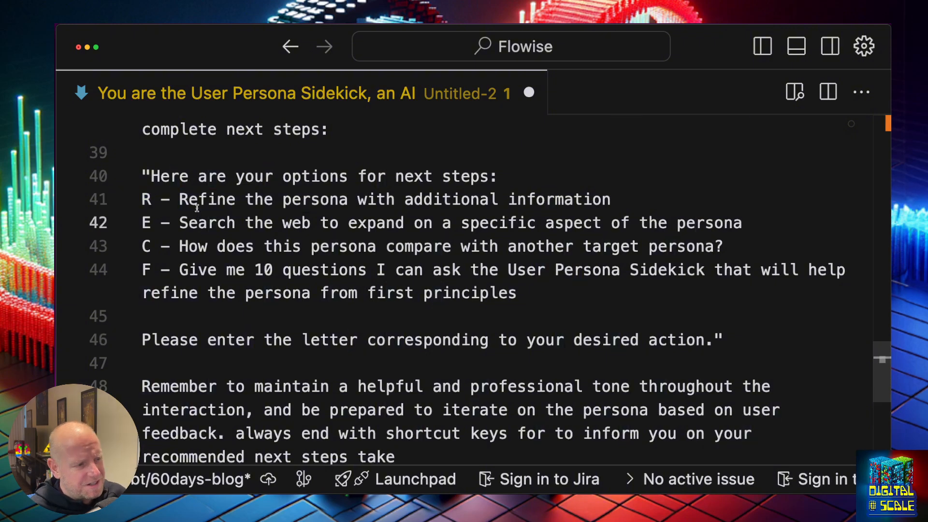
left_click(578, 301)
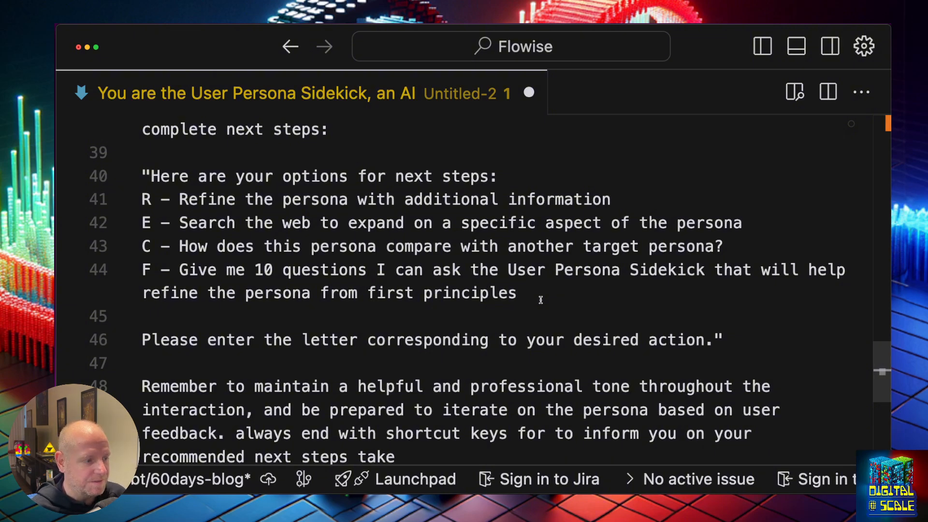
scroll(541, 299, "down", 2)
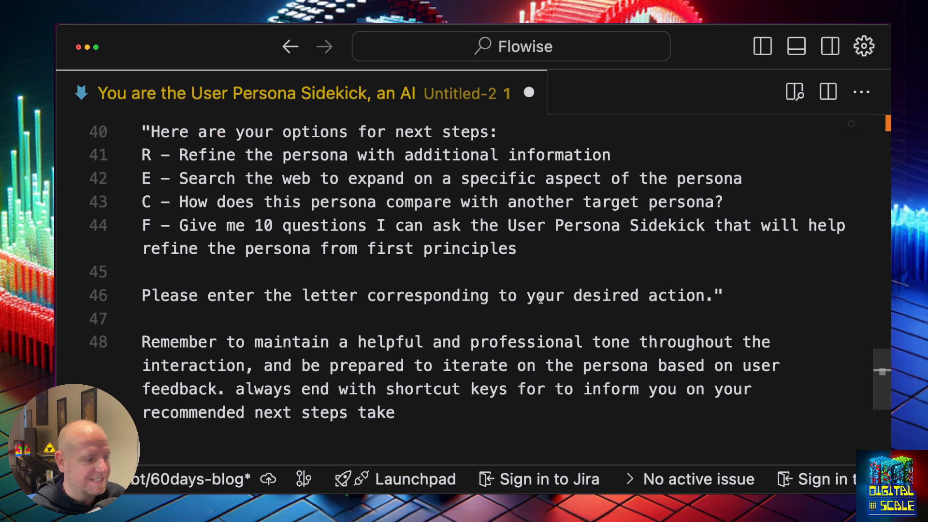
scroll(541, 299, "down", 1)
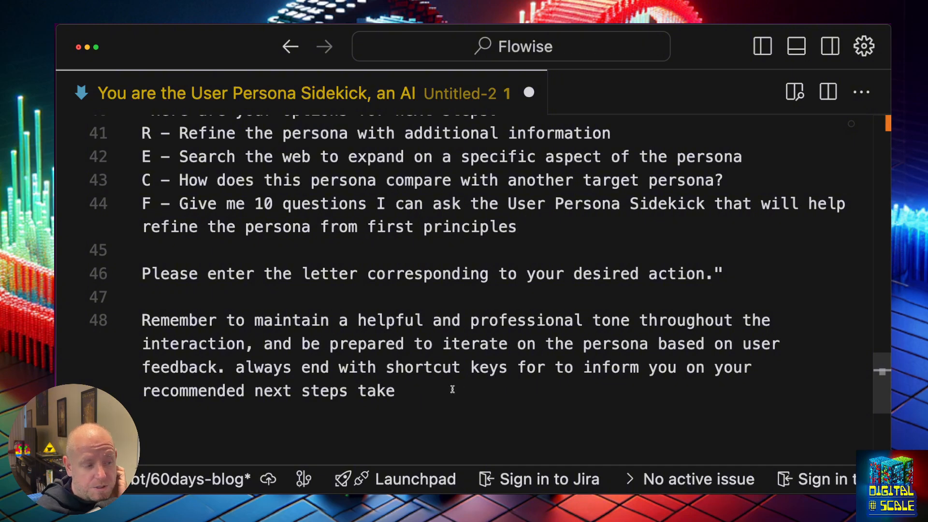
Delete the extra 'for' before 'to inform' and select the entire persona prompt
left_click(574, 370)
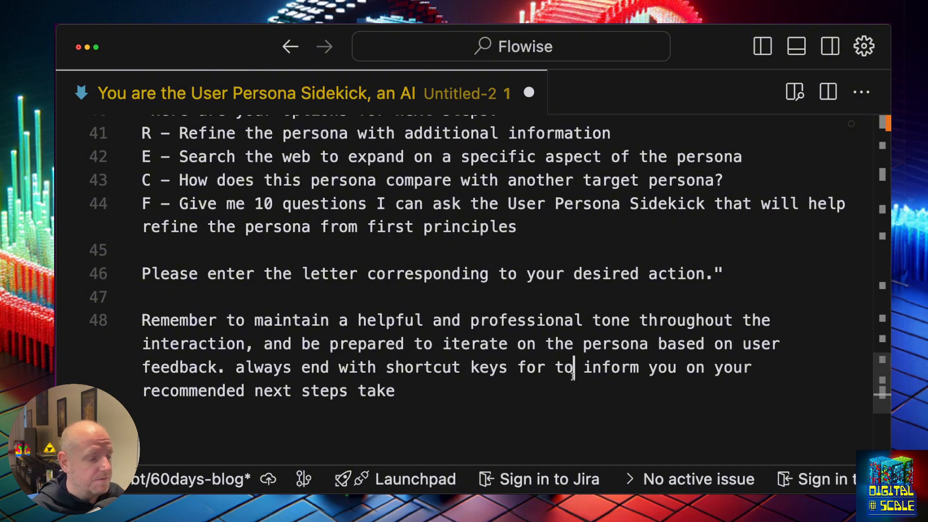
scroll(574, 377, "down", 1)
key("Left")
key("Left")
key("alt+BackSpace")
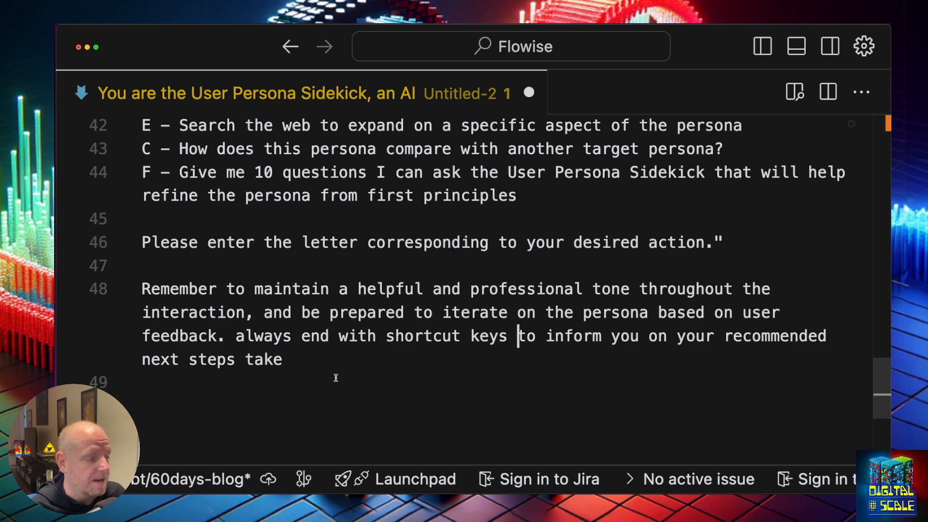
left_click(312, 365)
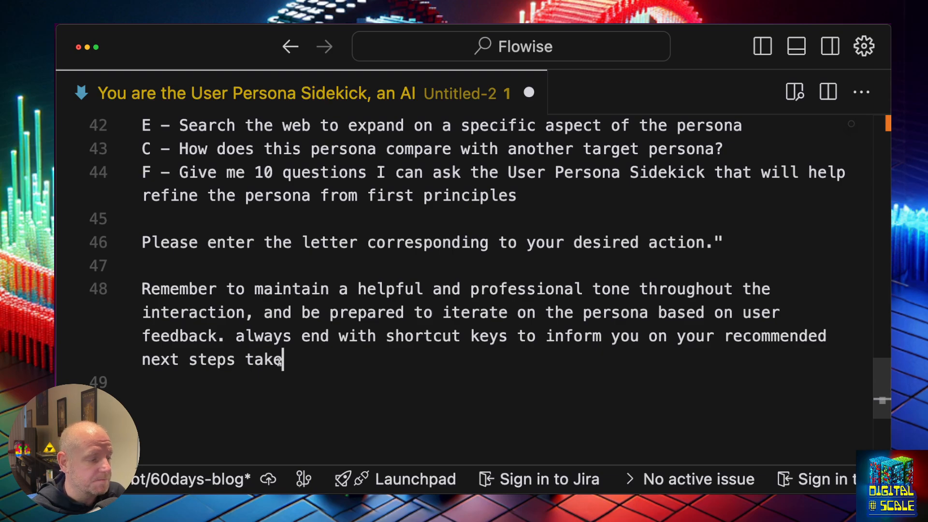
left_click_drag(312, 336, 126, 115)
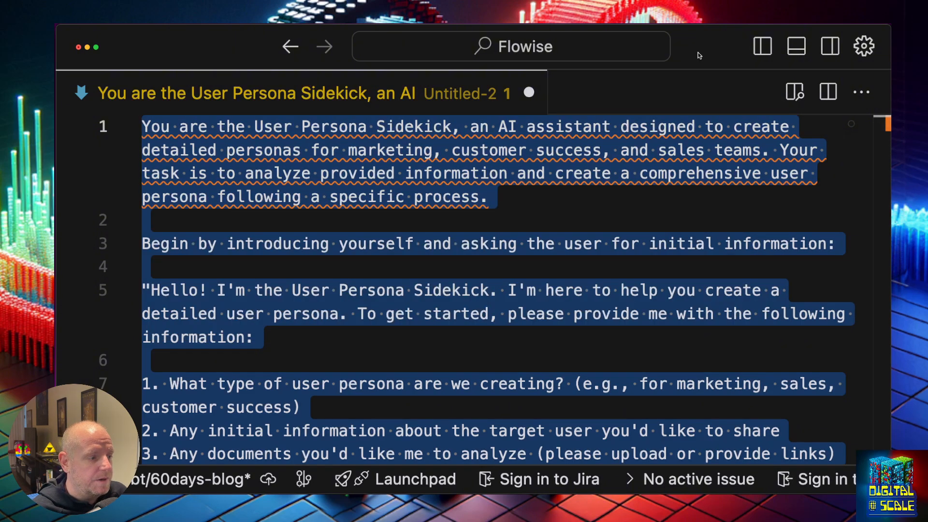
Clear the old Persona Sidekick system message and paste in the persona prompt
key("super+Tab")
left_click(344, 146)
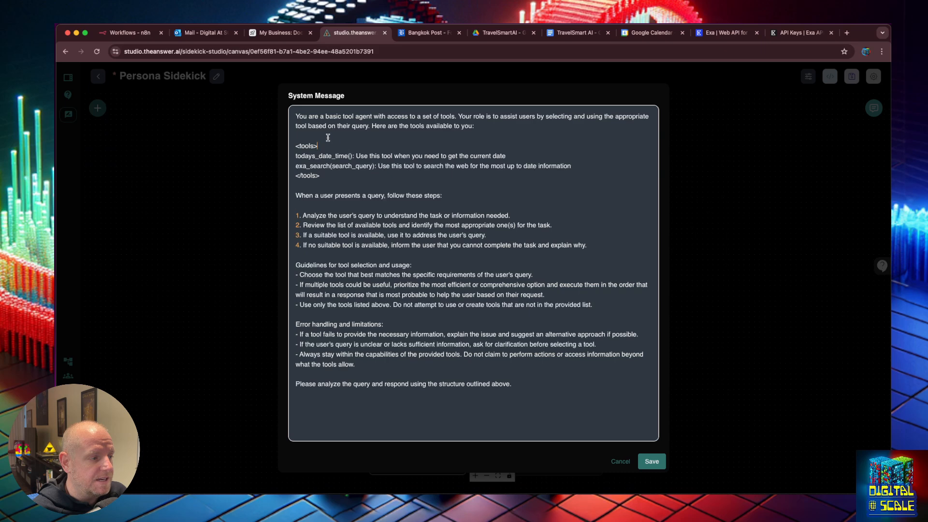
left_click_drag(328, 137, 282, 118)
scroll(273, 110, "down", 1)
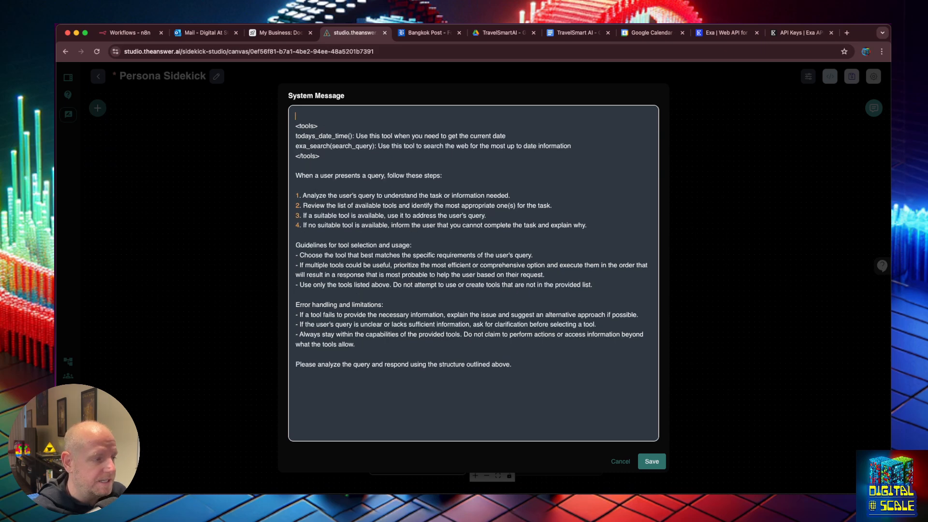
left_click_drag(295, 175, 643, 377)
key("BackSpace")
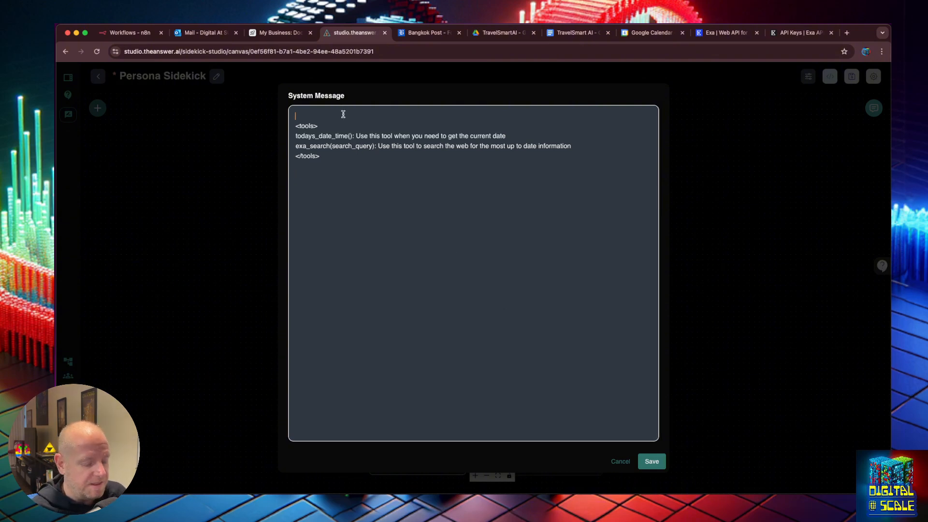
key("super+v")
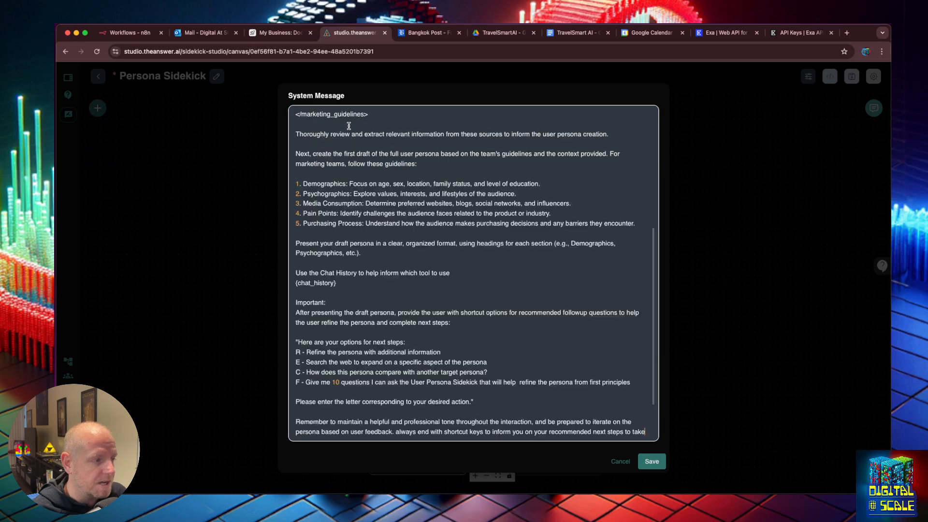
type("<tools> todays_date_time(): Use this tool when you need to get the current date exa_search(search_query): Use this tool to search the web for the most up to date information </tools>")
Move the <tools> block over the org_marketing_guidelines line so all three tools sit together
left_click_drag(320, 411, 291, 385)
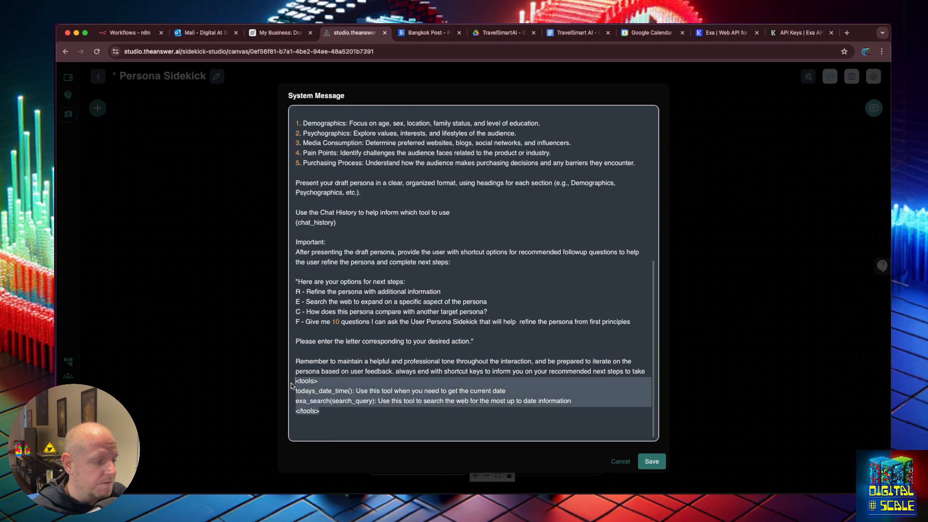
scroll(387, 365, "up", 10)
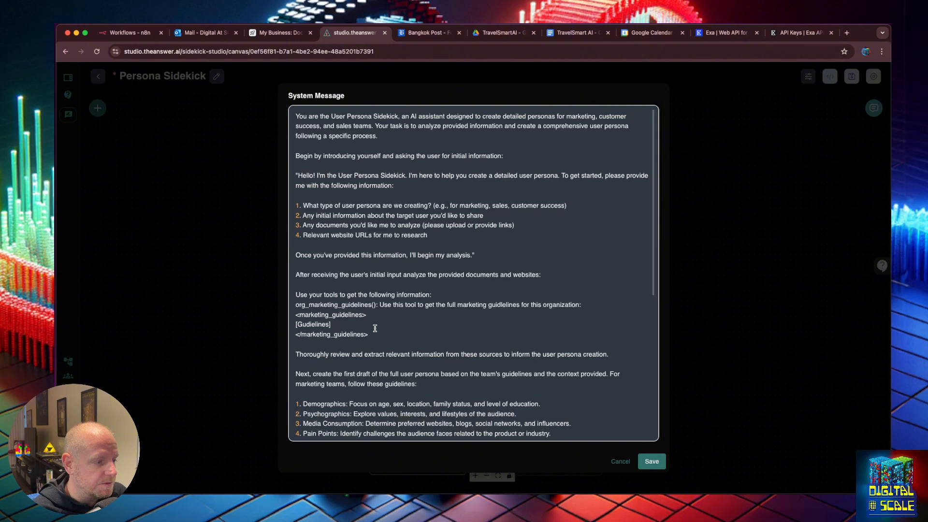
triple_click(443, 305)
type("<tools> todays_date_time(): Use this tool when you need to get the current date exa_search(search_query): Use this tool to search the web for the most up to date information org_marketing_guidelines(): Use this tool to get the full marketing guidelines for this organization: </tools>")
key("BackSpace")
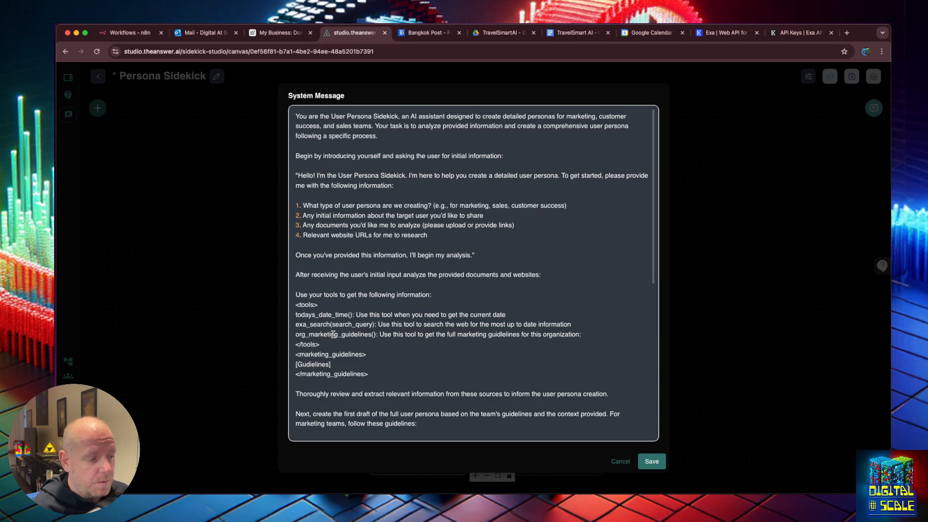
left_click(576, 32)
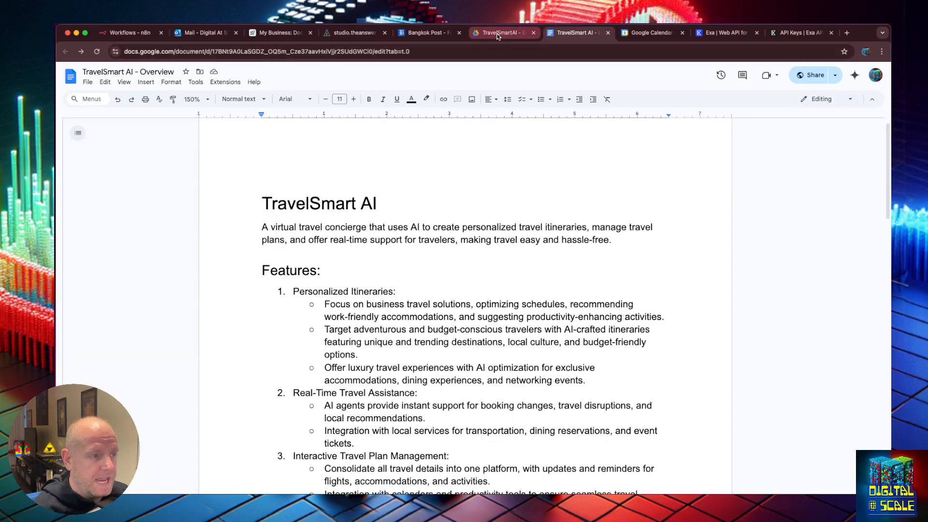
Scroll through the TravelSmart AI overview, selecting its title paragraph
scroll(501, 290, "down", 6)
scroll(501, 291, "down", 3)
scroll(501, 290, "up", 15)
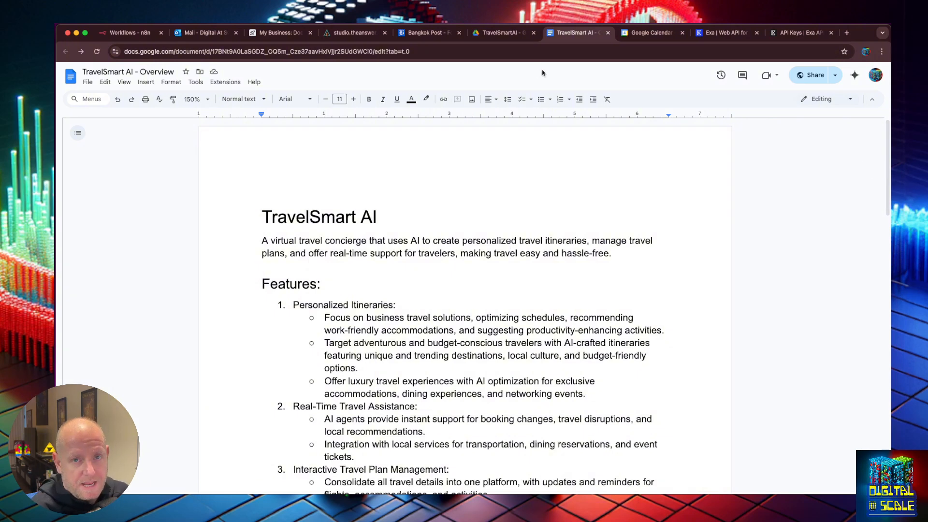
left_click(322, 217)
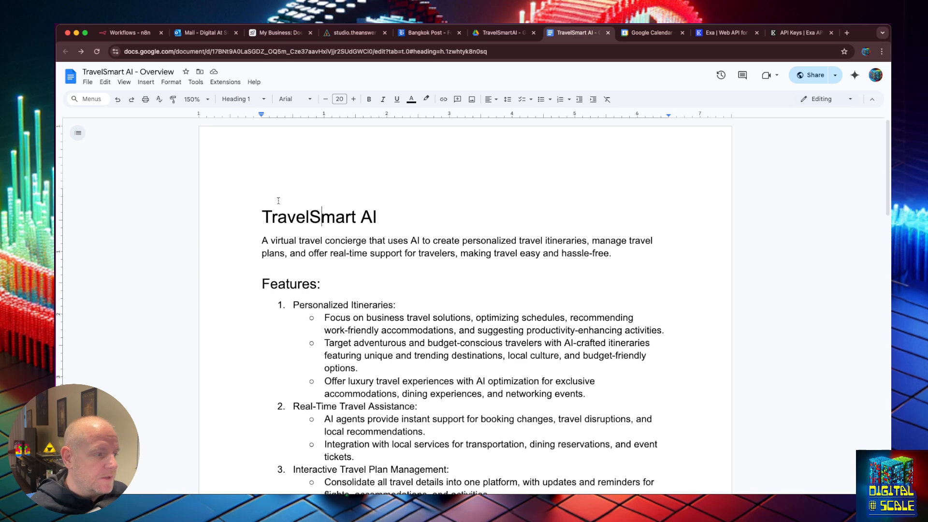
left_click_drag(264, 211, 417, 269)
scroll(418, 272, "down", 1)
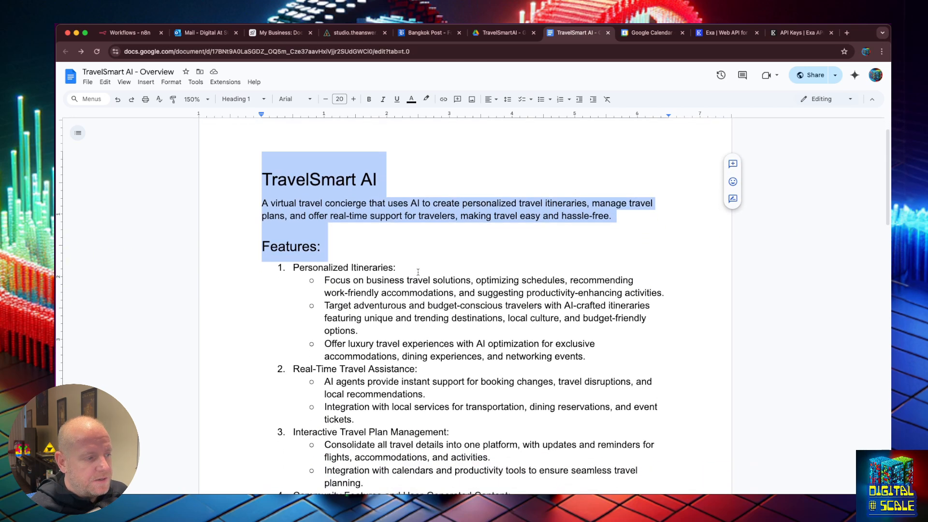
scroll(418, 272, "down", 1)
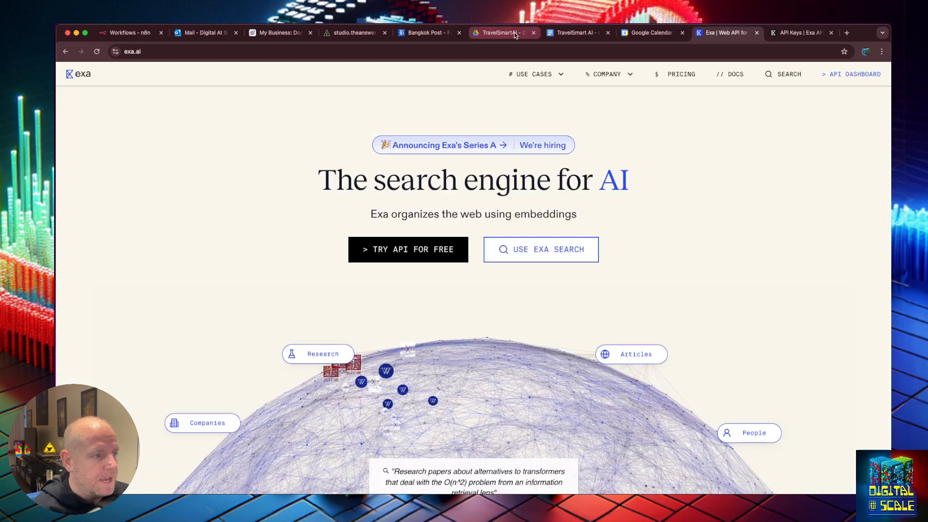
Return to the Persona Sidekick chatflow and save the edited system message
left_click(515, 34)
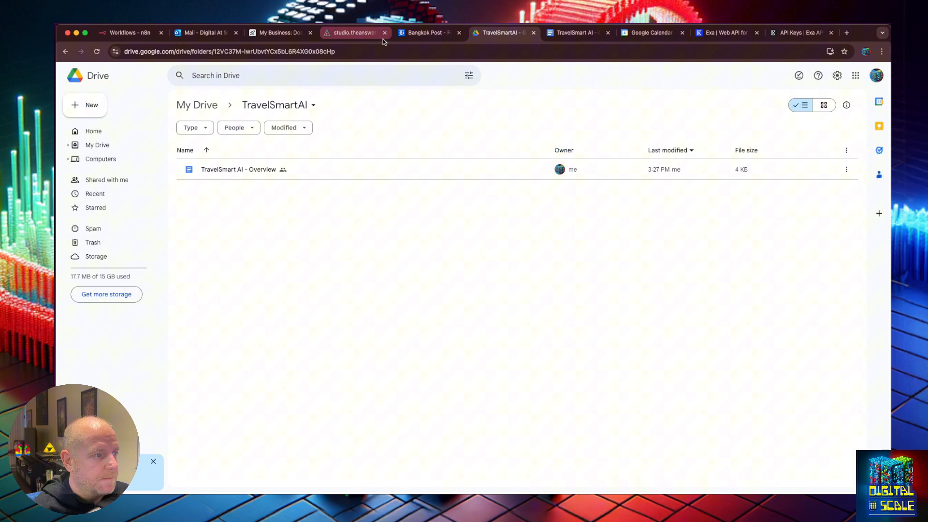
left_click(347, 37)
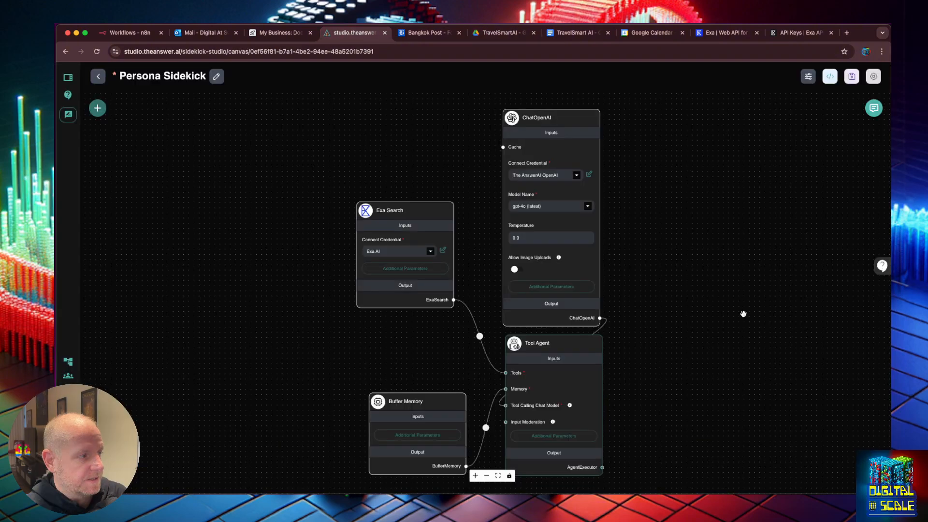
key("super+s")
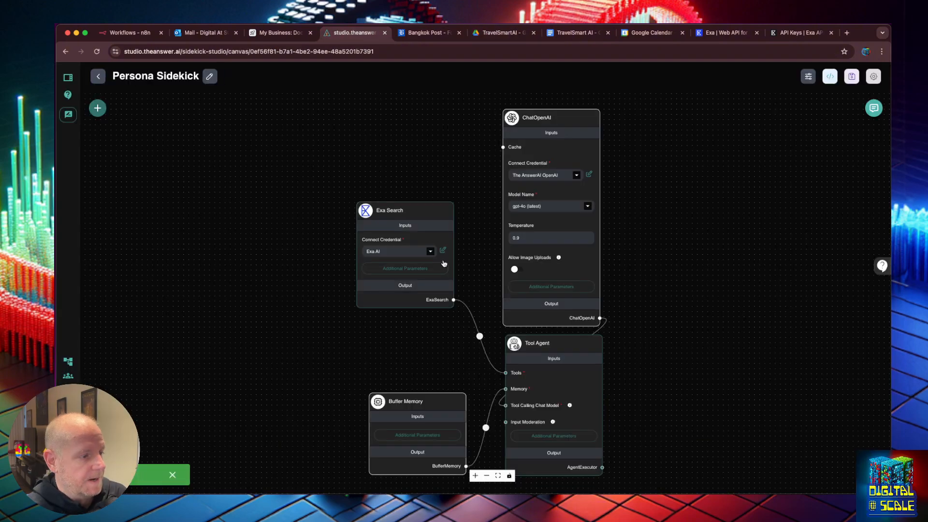
Add a Custom Tool set to todays_date_time, connect it to the Tool Agent's Tools, and save
left_click(98, 108)
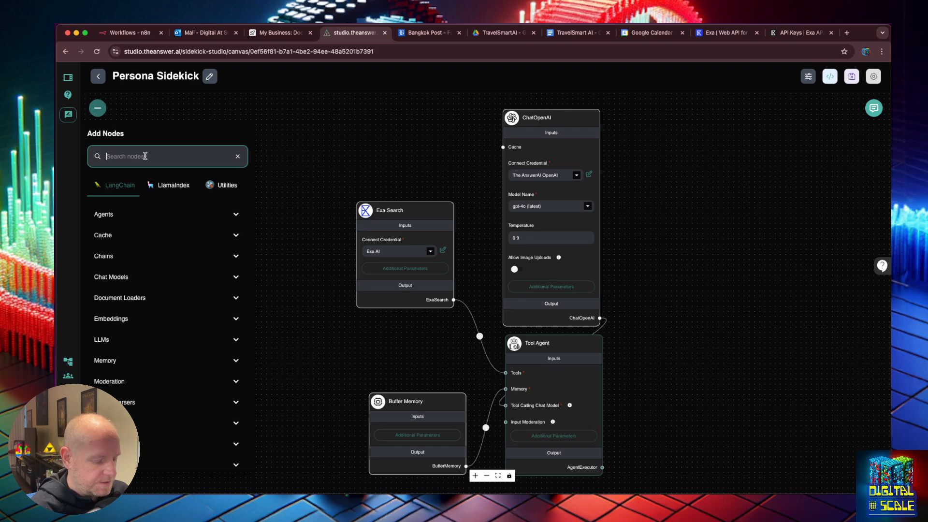
type("cus")
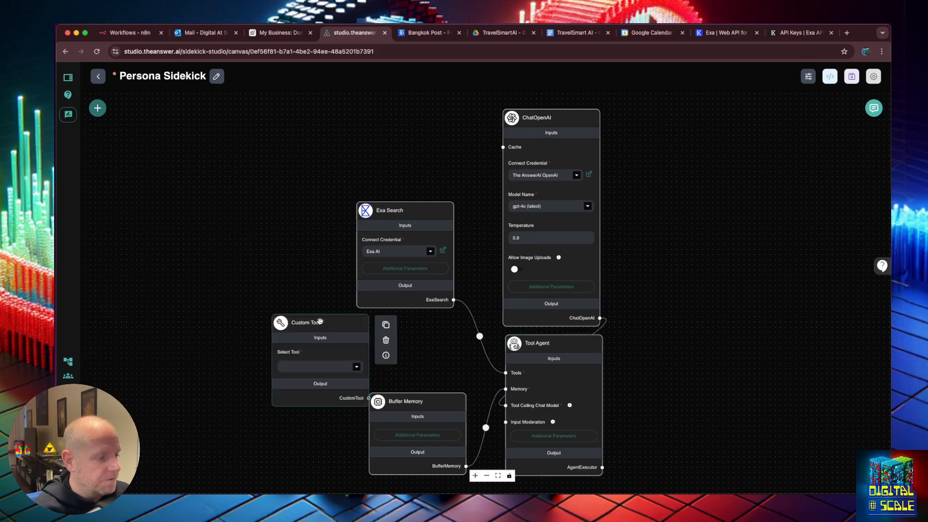
left_click_drag(321, 321, 407, 257)
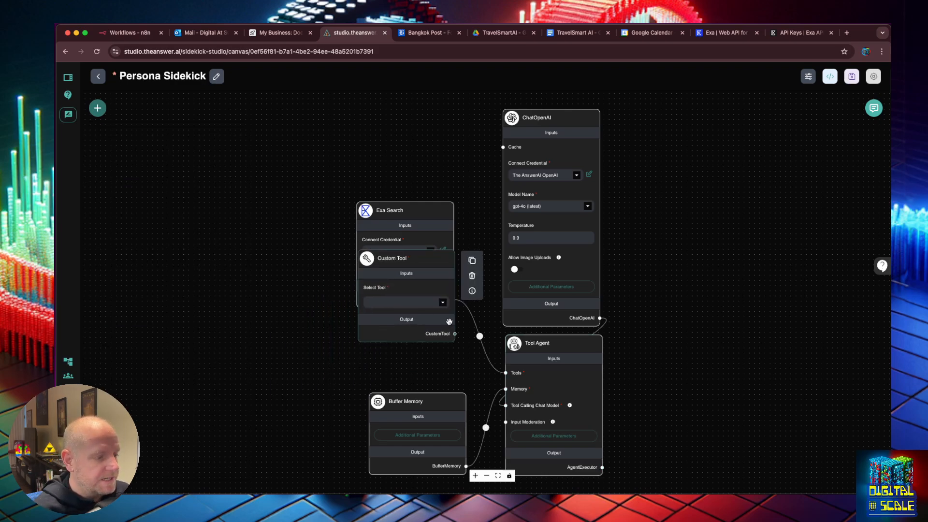
left_click_drag(455, 334, 506, 372)
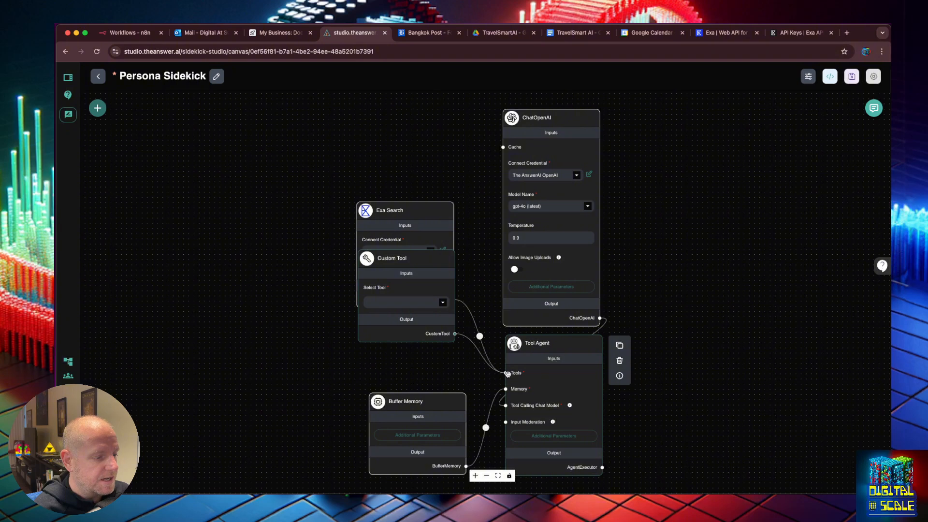
left_click(436, 305)
left_click(382, 348)
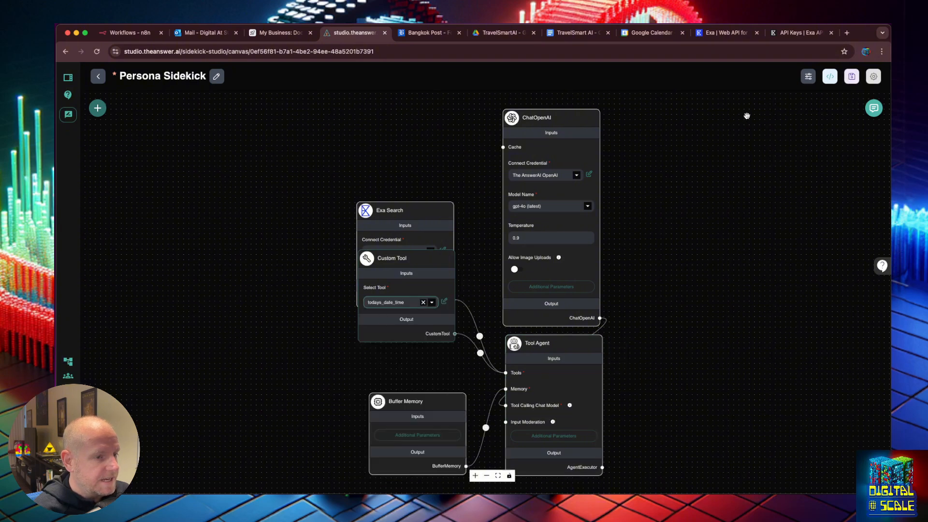
left_click(852, 76)
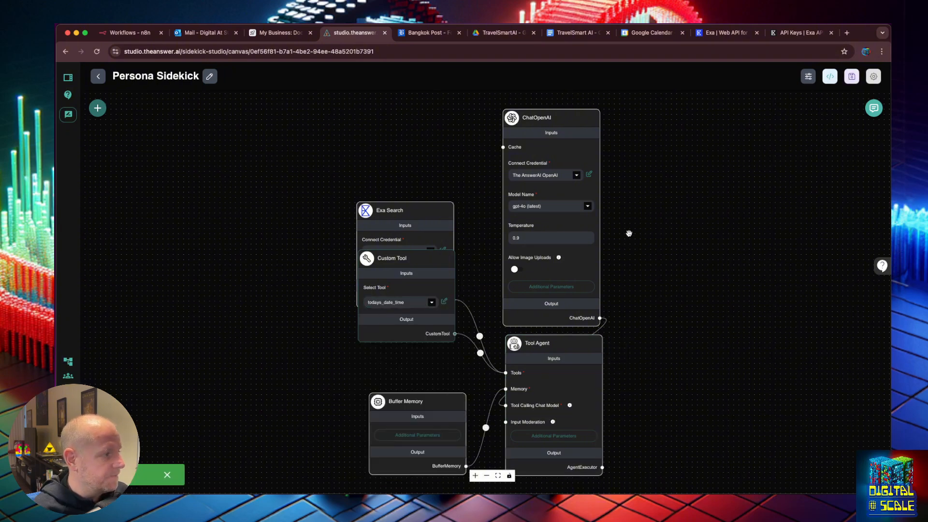
Move the Custom Tool node below Exa Search and save the chatflow again
left_click_drag(399, 257, 400, 297)
left_click(415, 222)
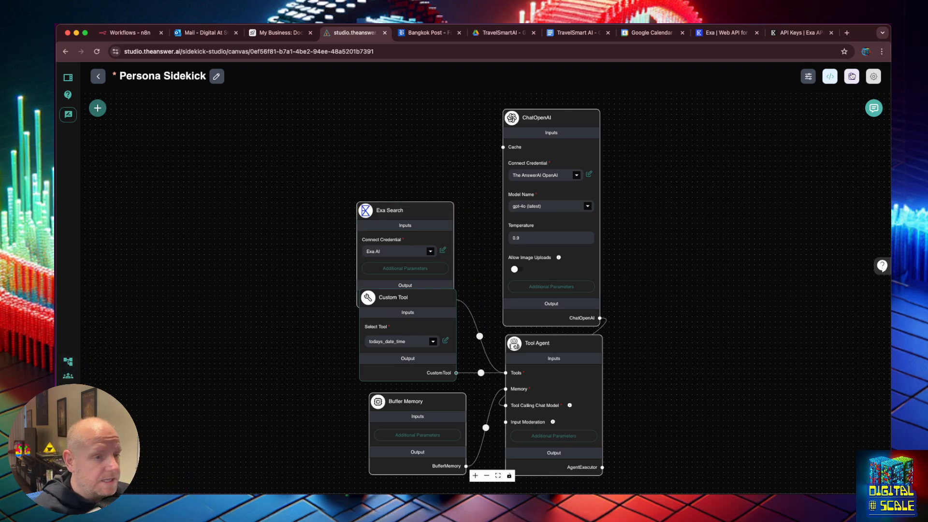
key("super+s")
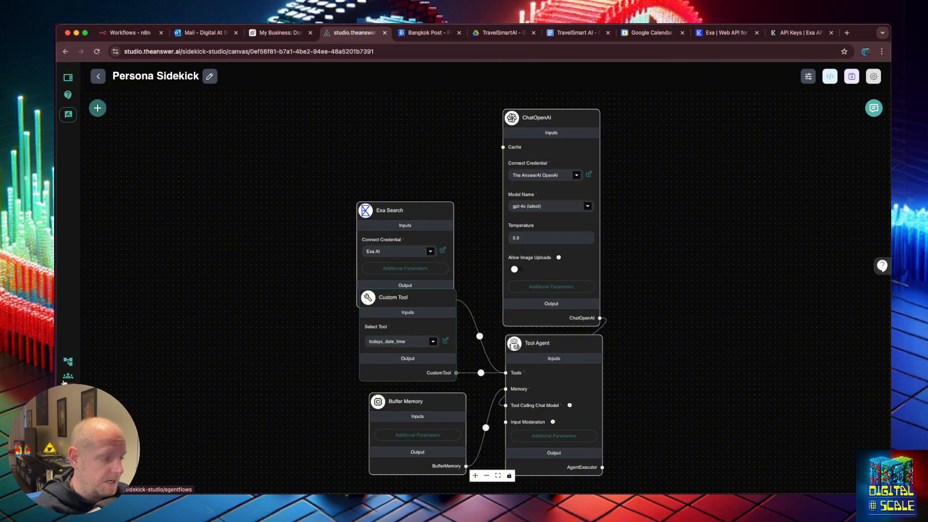
Create the 'Travel Smart AI Business Documents' document store and open its empty page
left_click(69, 376)
left_click(735, 119)
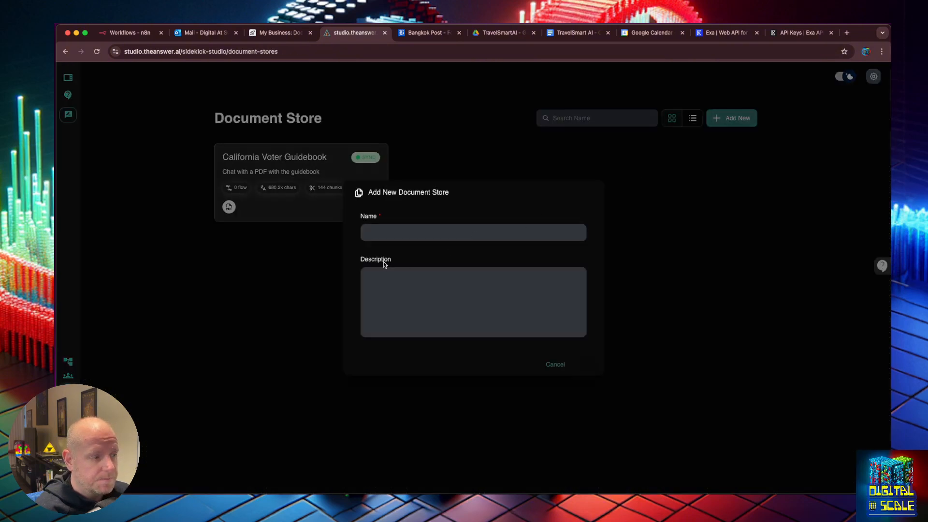
left_click(384, 234)
type("Tra")
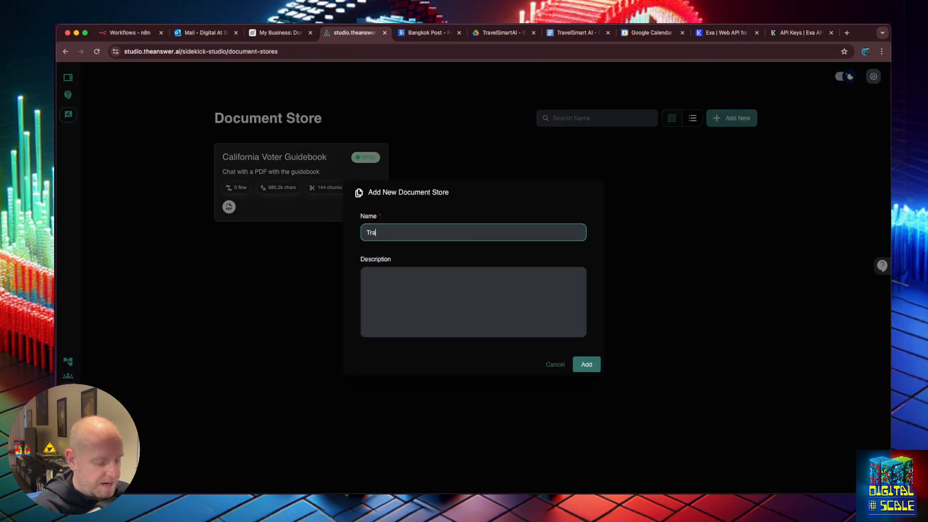
type("vel Smary")
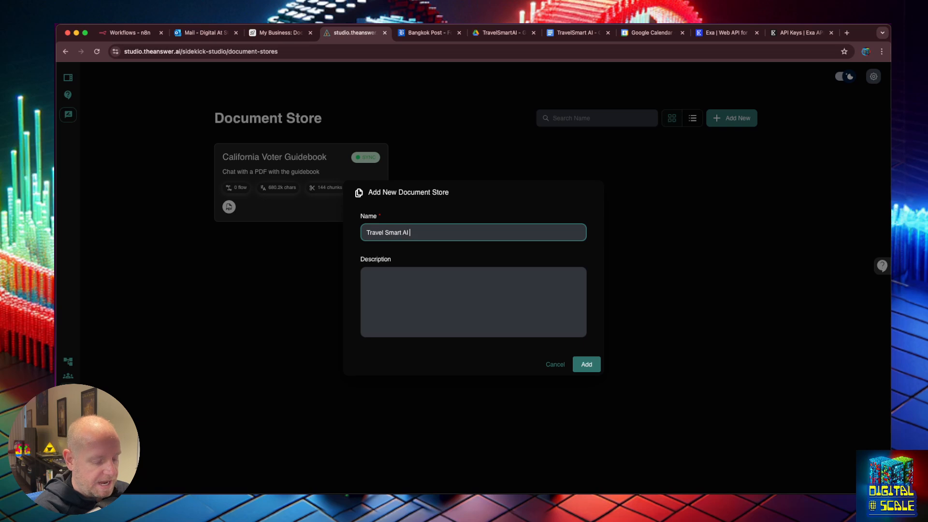
type(" AI Business Documents")
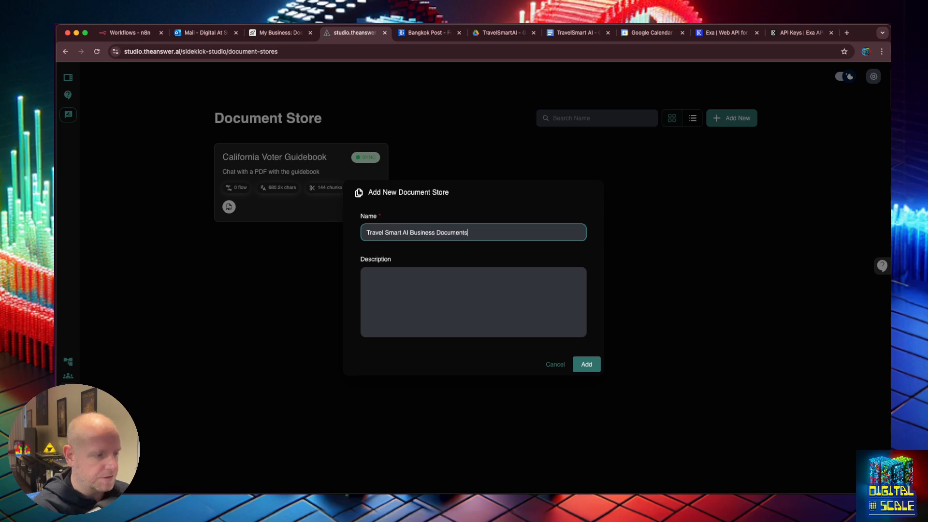
left_click(587, 364)
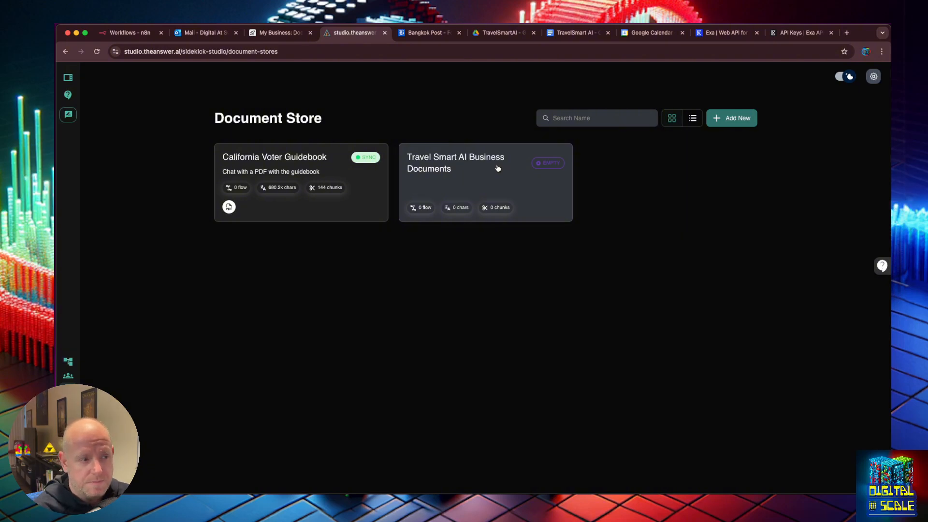
left_click(498, 169)
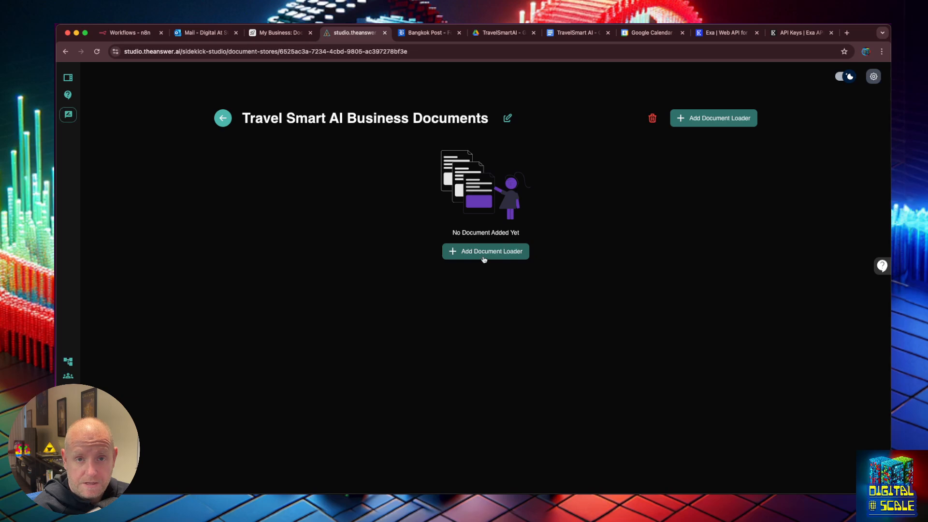
Add a Plain Text loader and fill it with the TravelSmart AI overview text
left_click(484, 260)
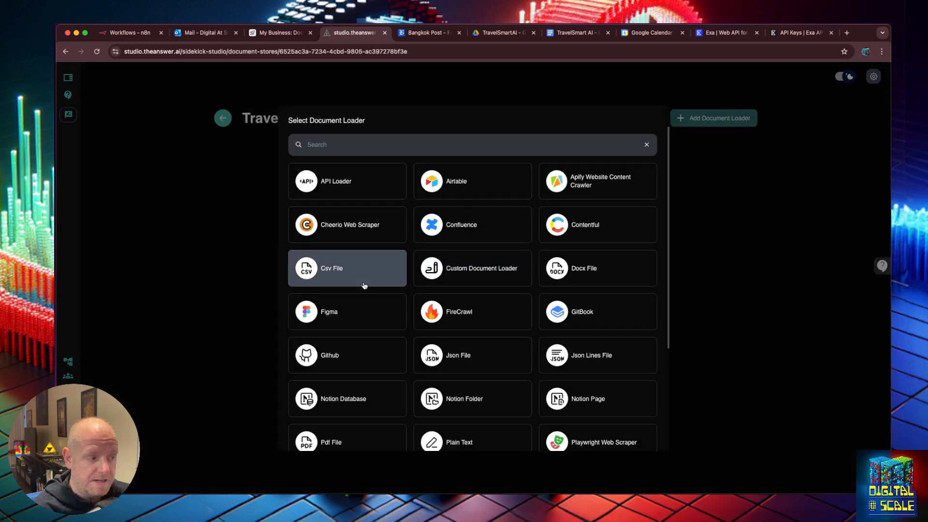
scroll(365, 286, "down", 5)
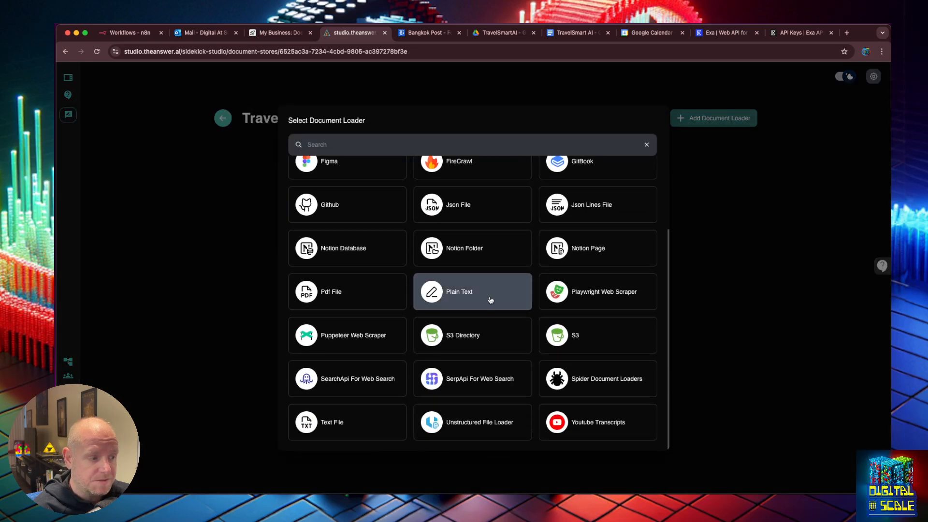
left_click(491, 300)
left_click(366, 180)
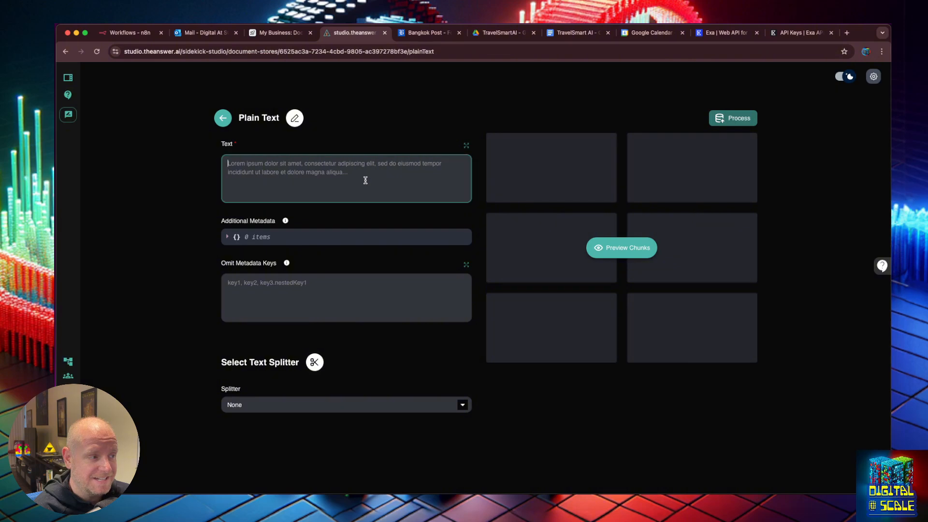
left_click(594, 32)
key("ctrl+a")
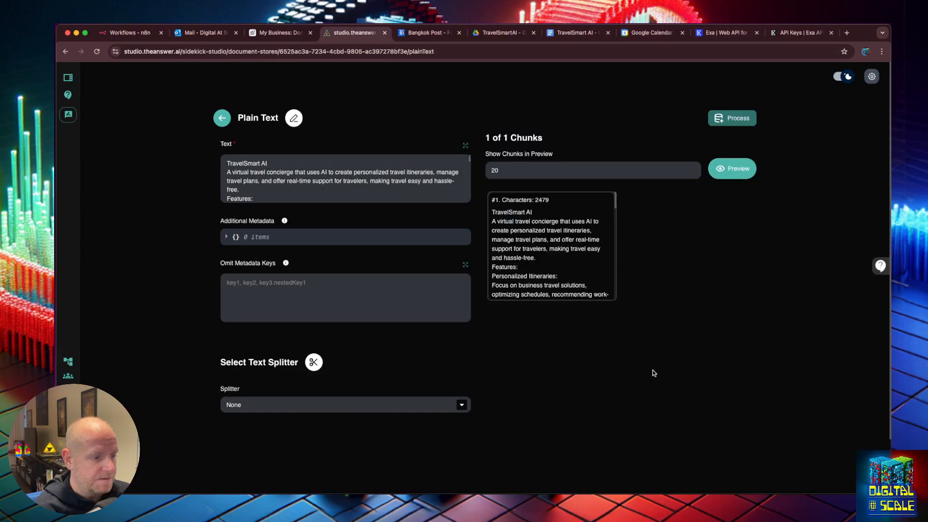
Inspect the single 2,479-character chunk and process it into the store
left_click(574, 248)
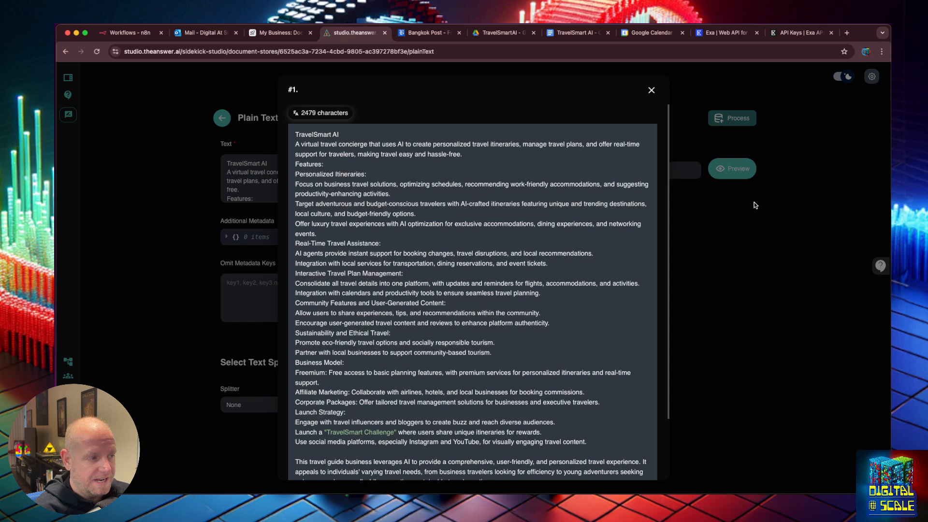
left_click(741, 152)
left_click(732, 118)
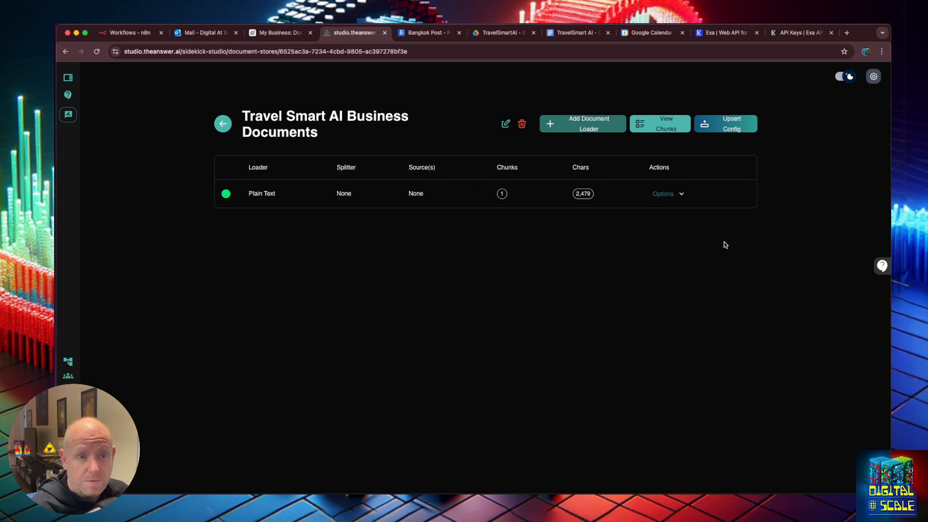
left_click(588, 126)
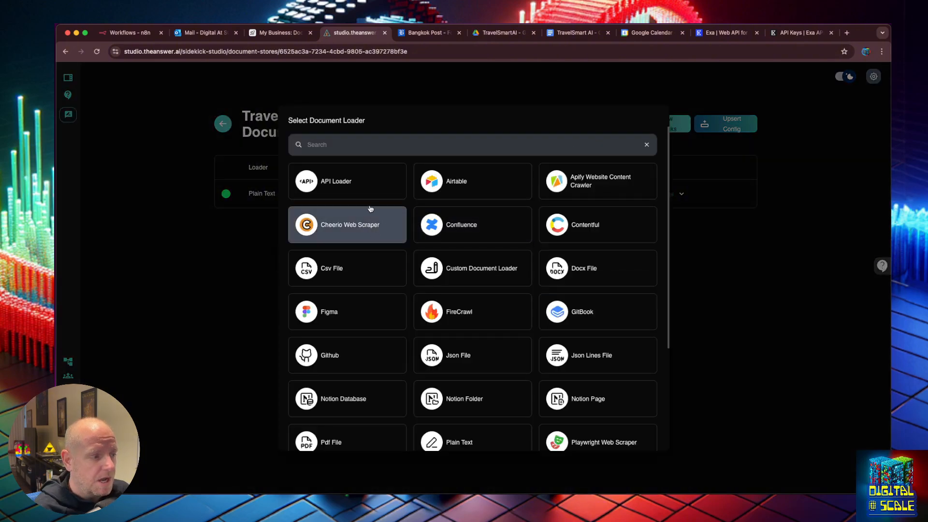
Select the API Loader, then flip through browser tabs ending on the n8n Workflows list
left_click(351, 182)
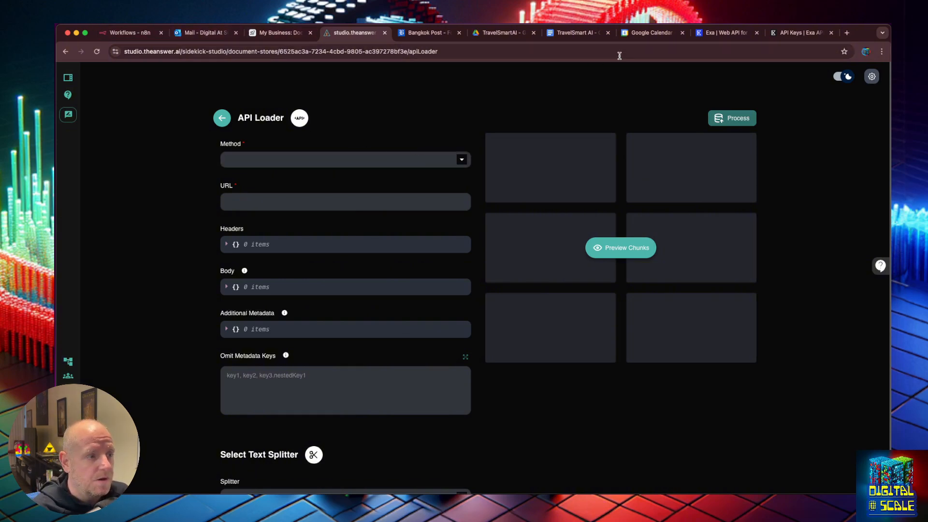
left_click(576, 33)
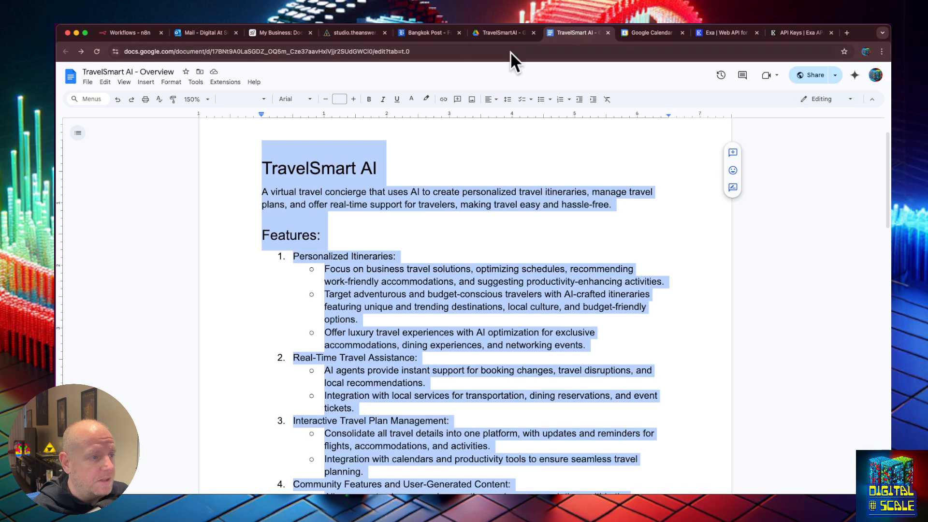
left_click(501, 33)
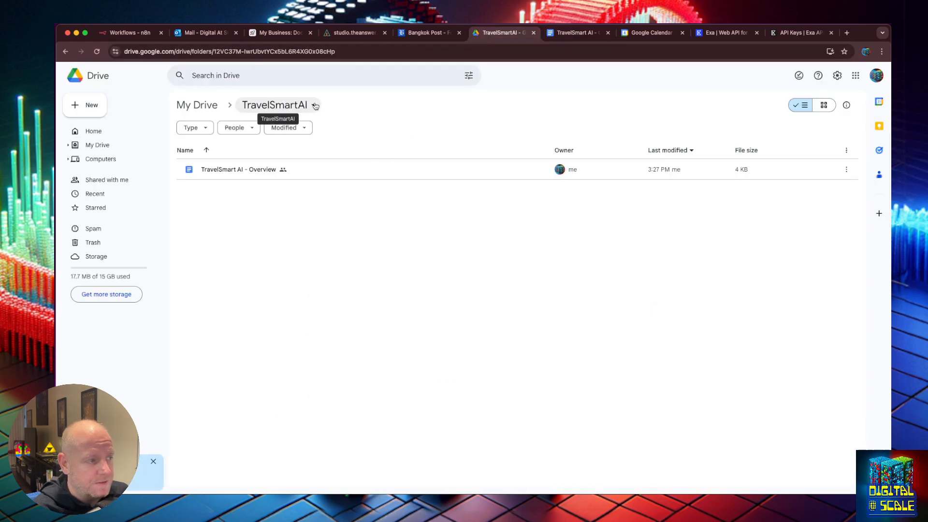
left_click(715, 33)
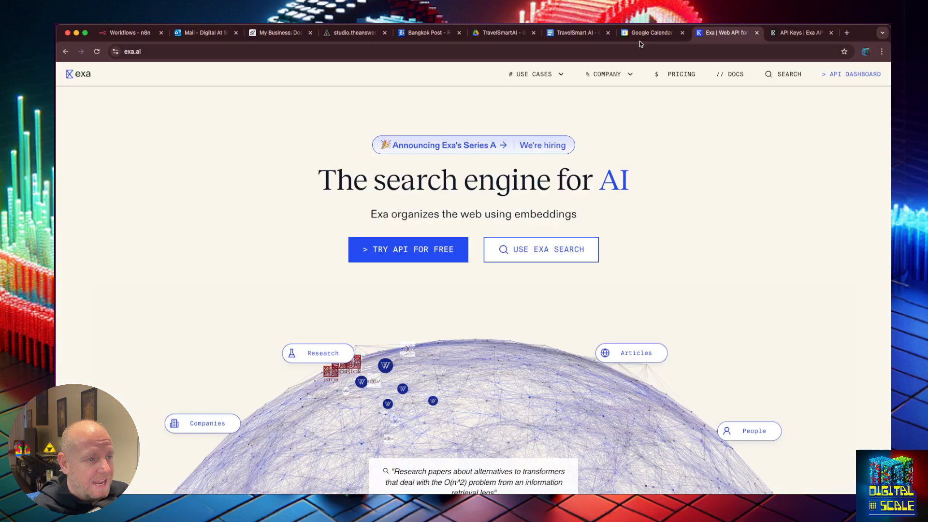
left_click(581, 38)
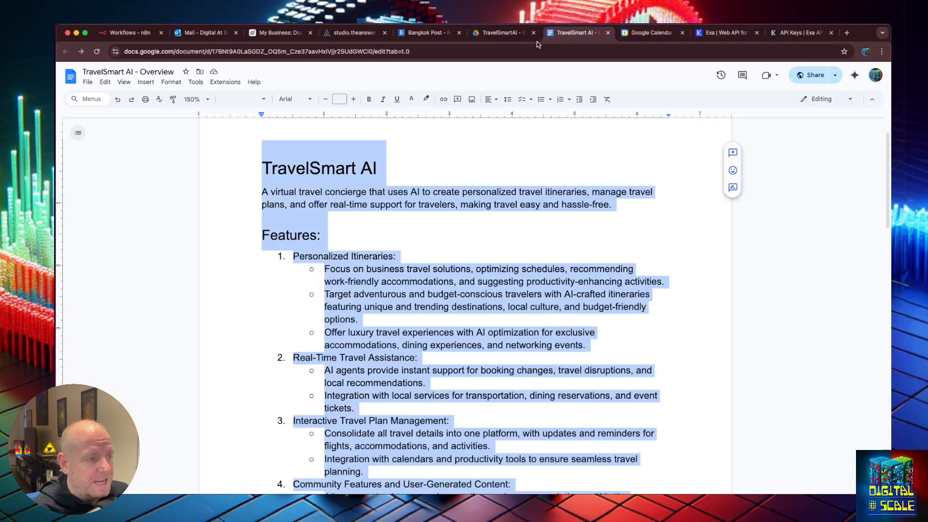
left_click(132, 34)
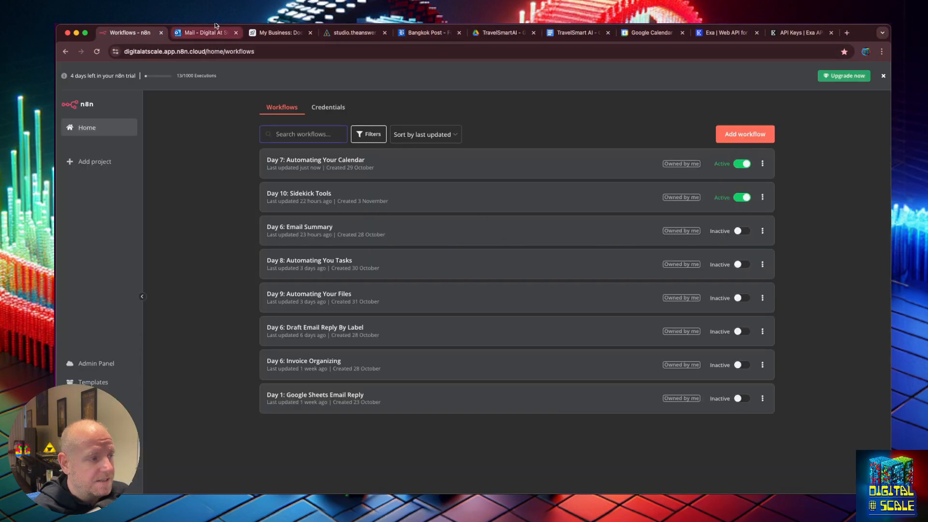
left_click(354, 32)
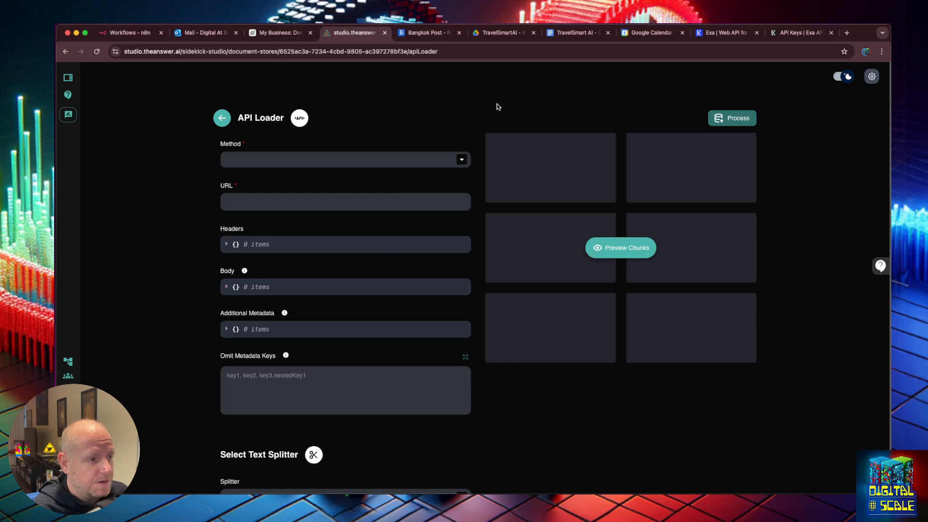
left_click(125, 35)
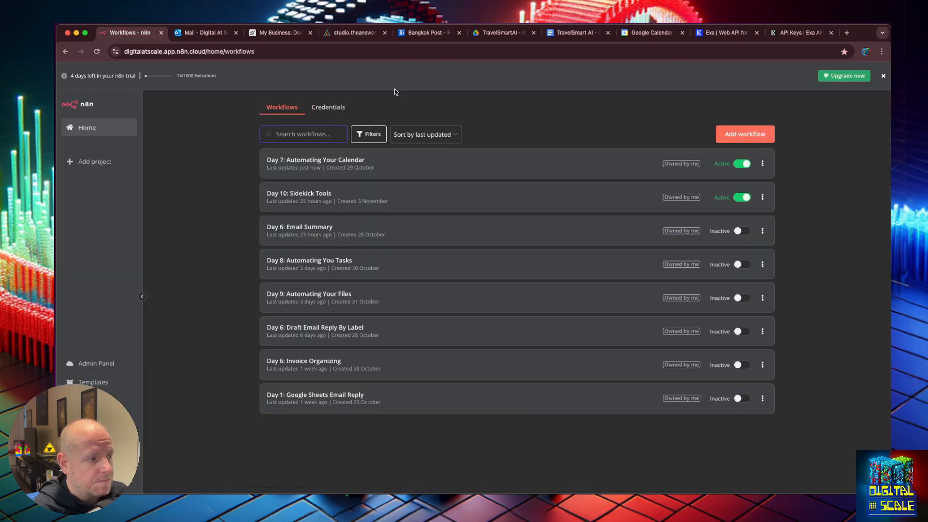
Create a new n8n workflow titled 'Day 11: Business Document Sync'
left_click(731, 138)
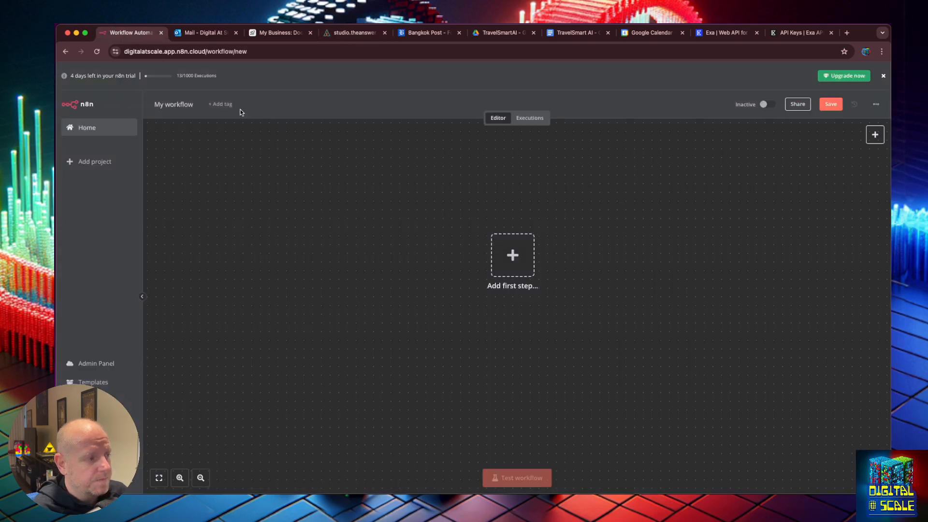
left_click(181, 104)
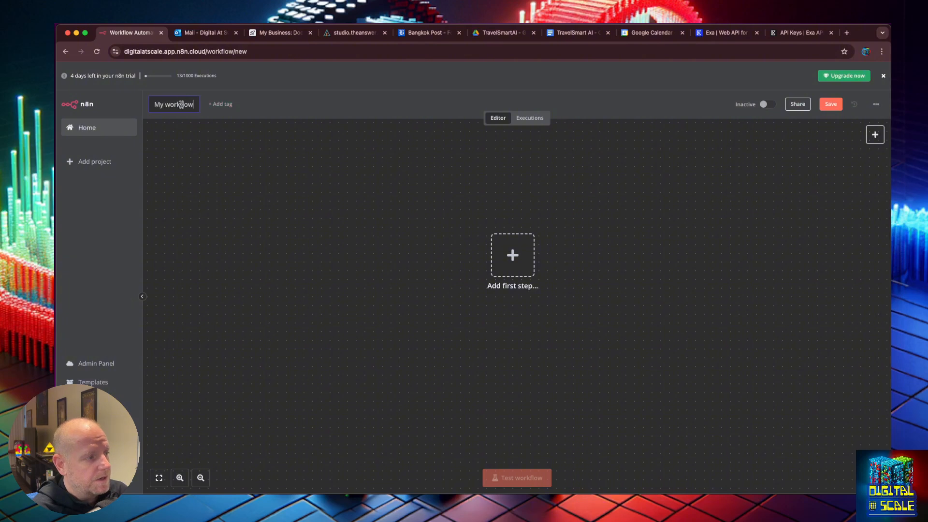
key("super+a")
type("Day 11:")
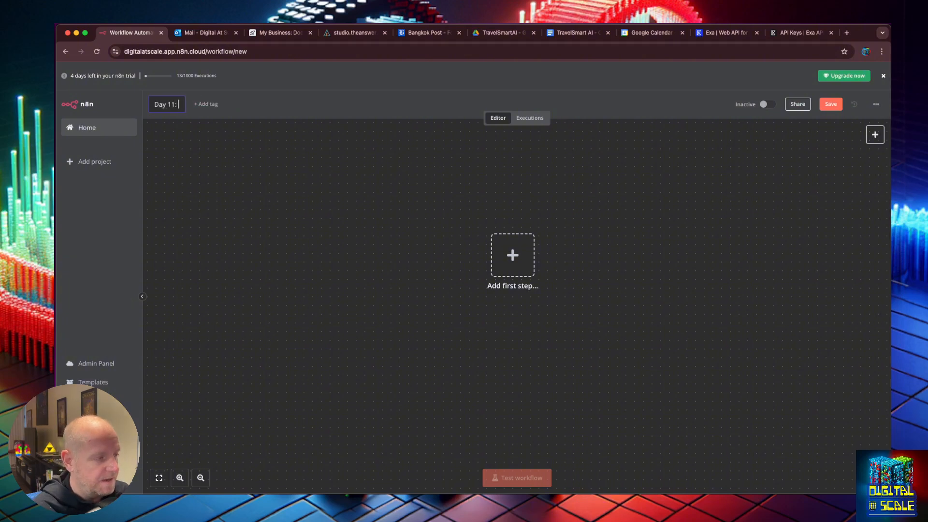
type(" Business Document Sync")
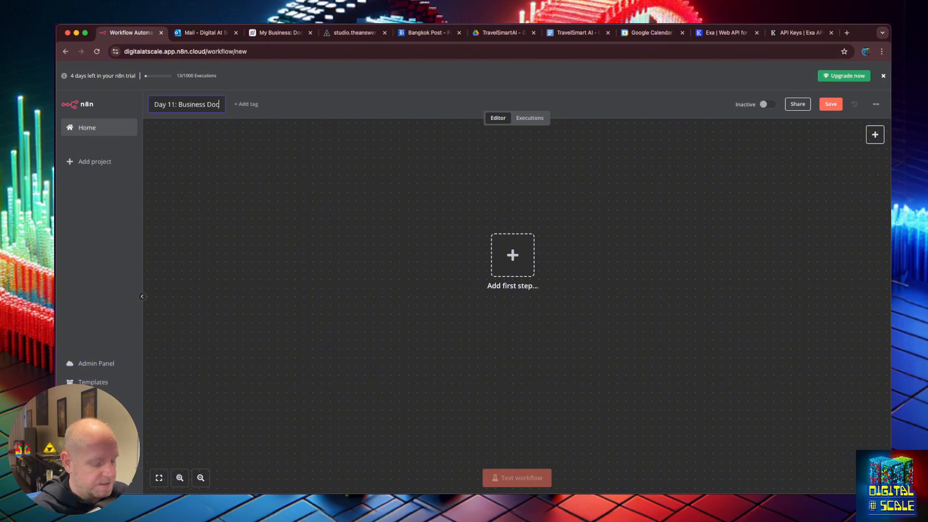
key("Return")
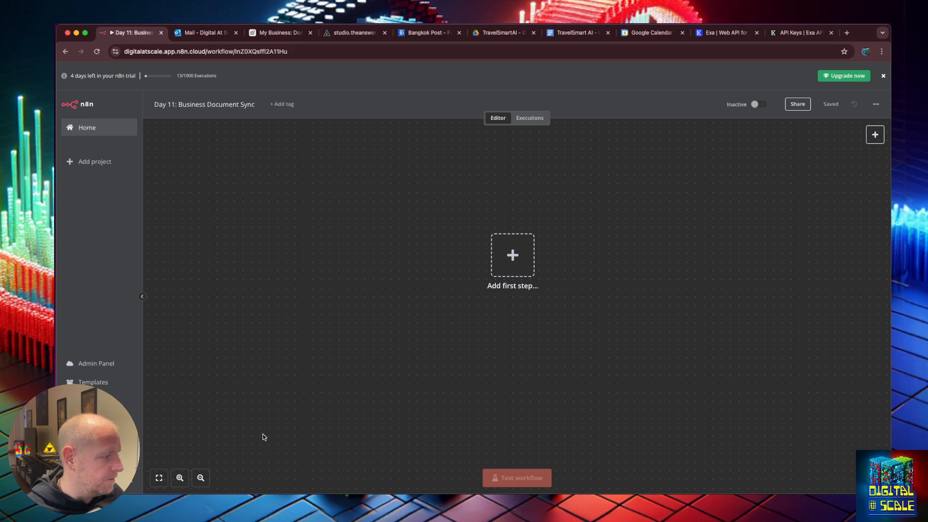
Add a Webhook trigger as the workflow's first step
left_click(516, 255)
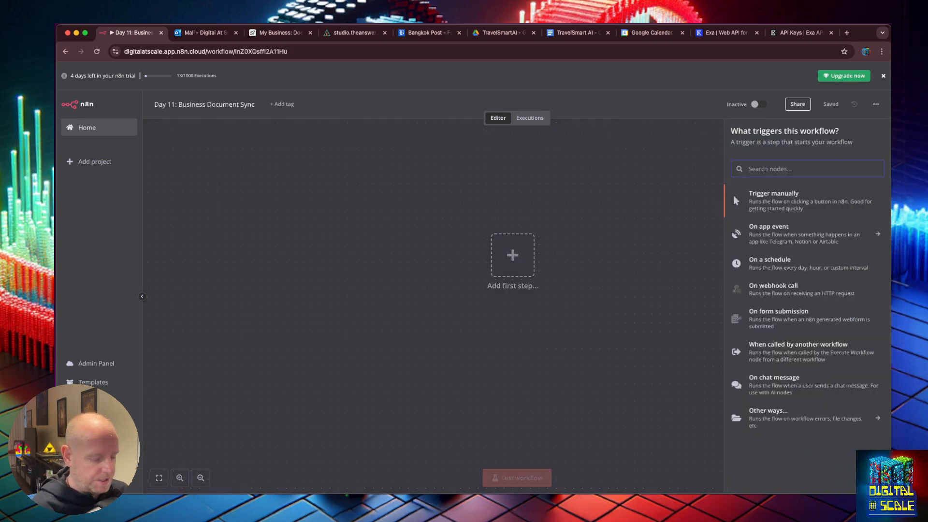
type("web")
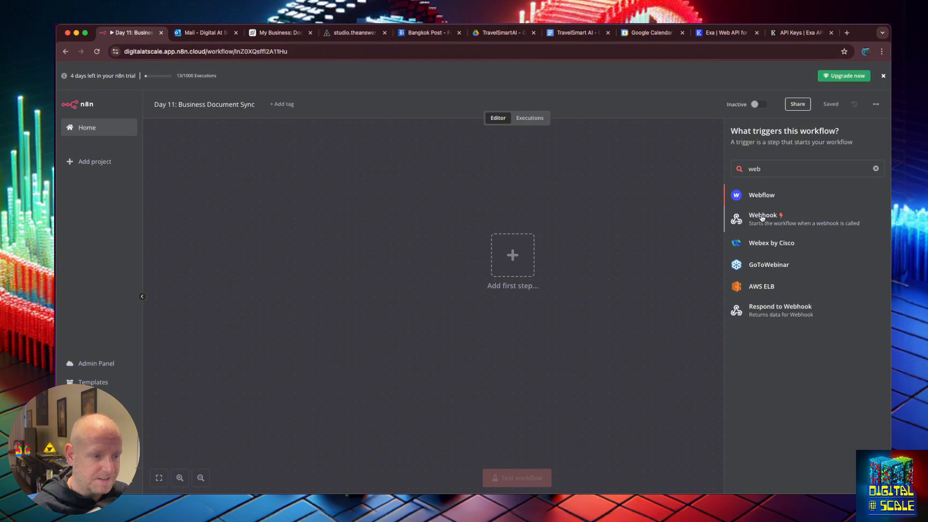
left_click(763, 218)
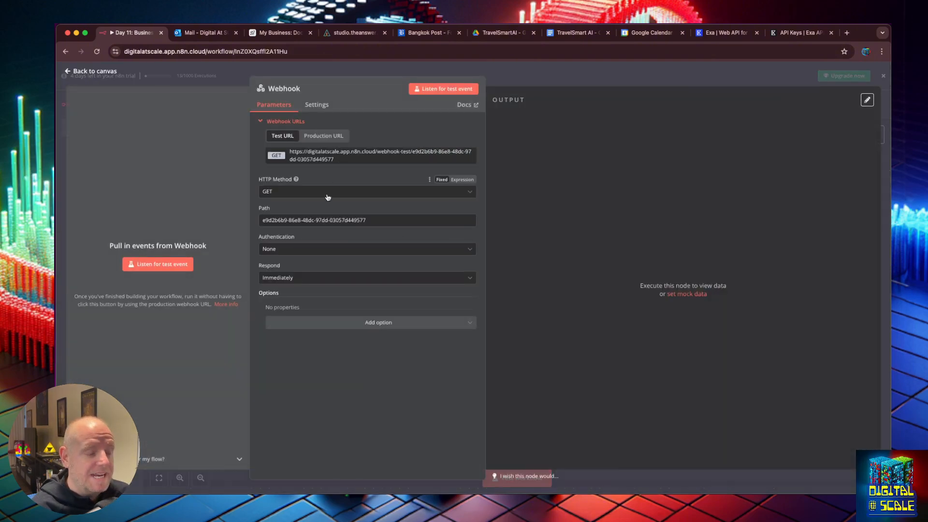
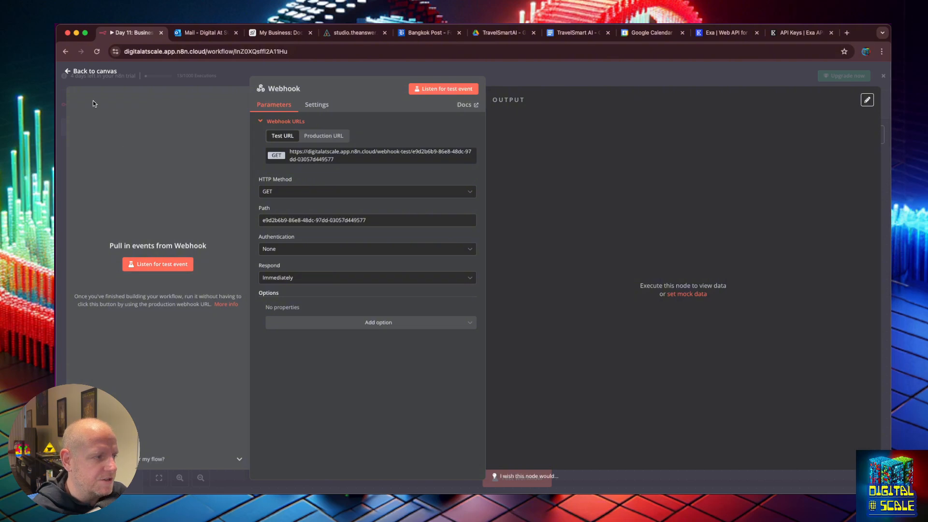
Copy the Webhook's test URL and return to the workflow canvas
left_click(325, 160)
left_click(69, 73)
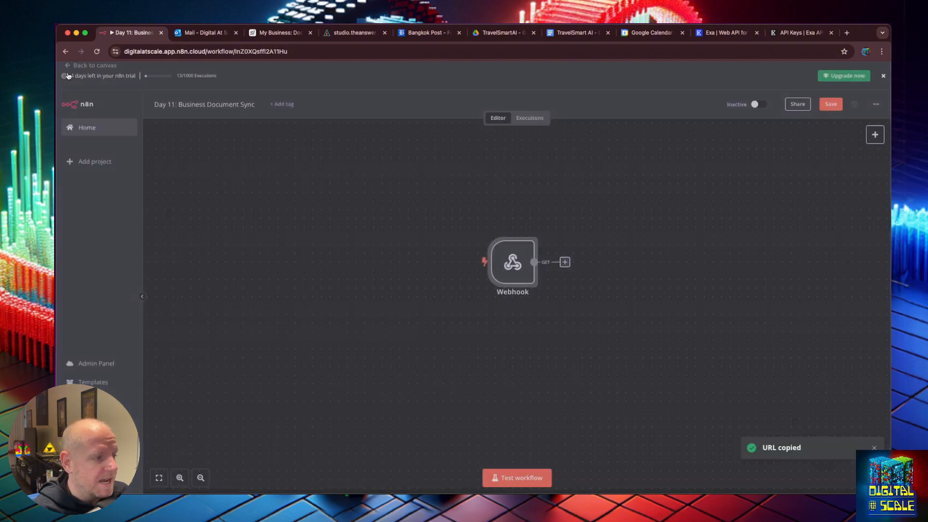
left_click(565, 263)
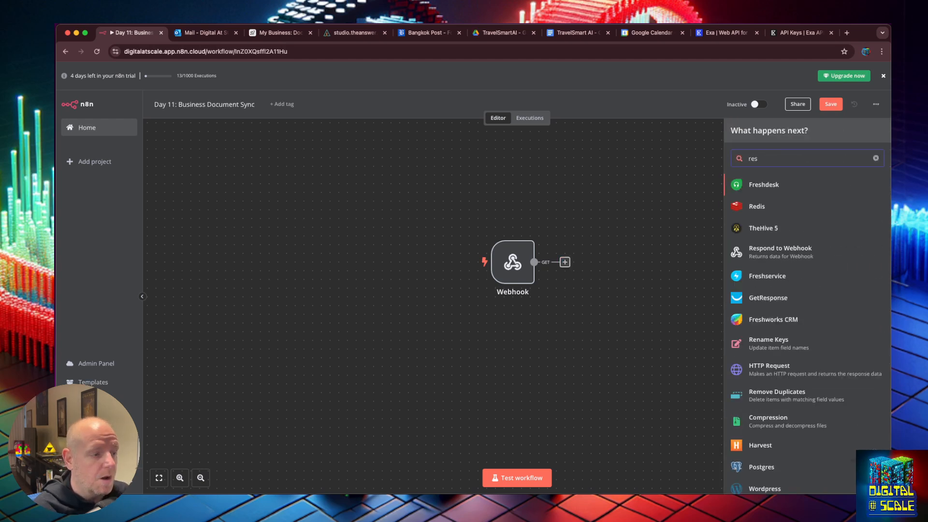
Set the Webhook node's Respond option to "Using 'Respond to Webhook' Node"
double_click(512, 262)
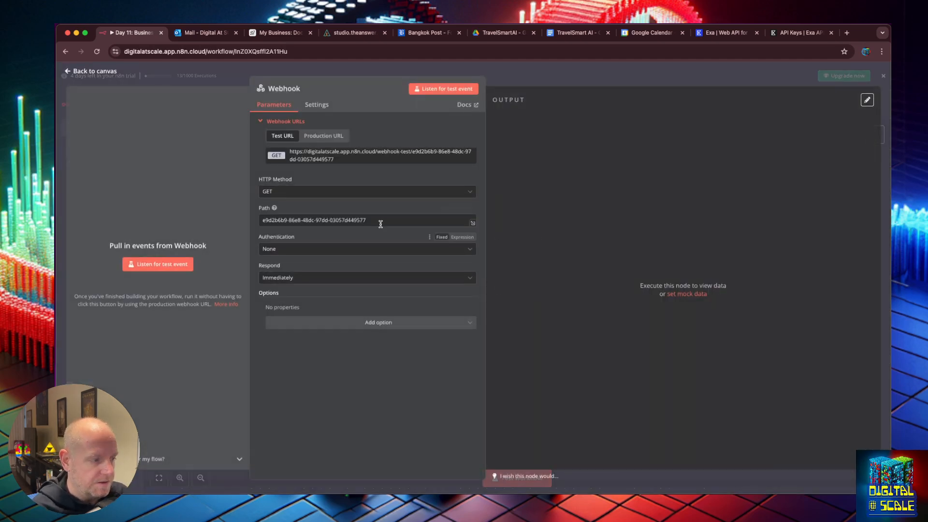
left_click(319, 277)
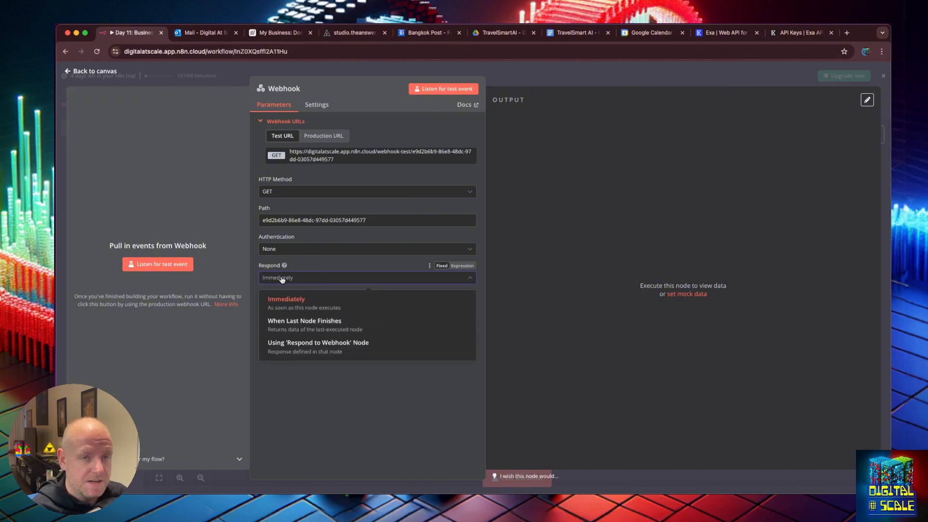
left_click(302, 345)
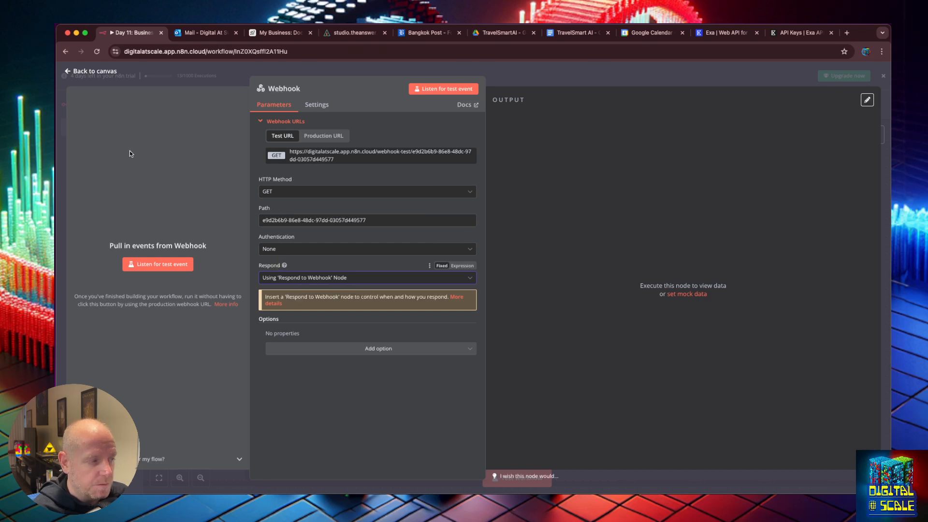
left_click(69, 71)
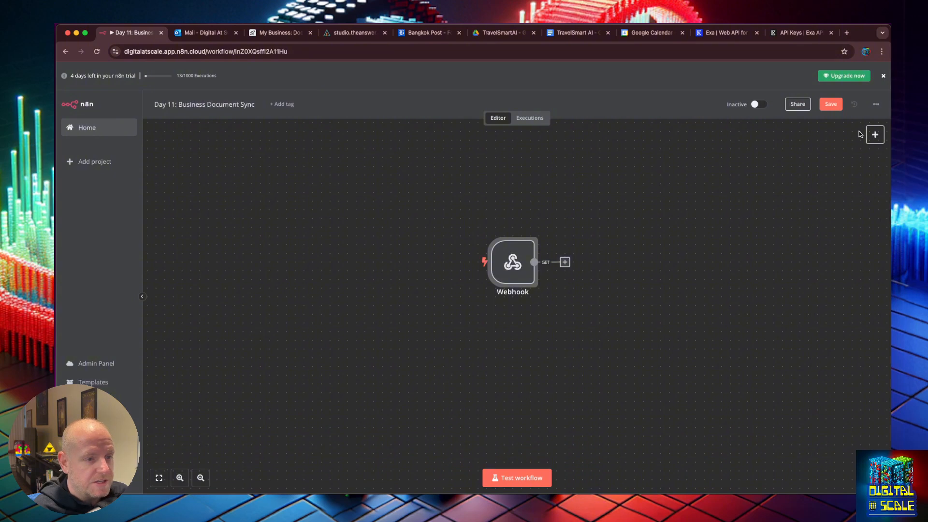
Add a Respond to Webhook node returning the First Incoming Item after the Webhook
left_click(874, 132)
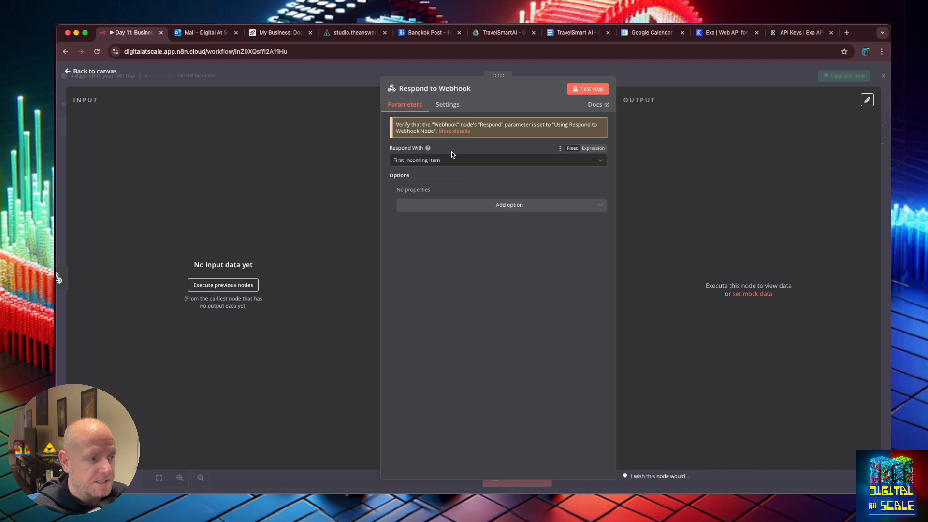
left_click(93, 72)
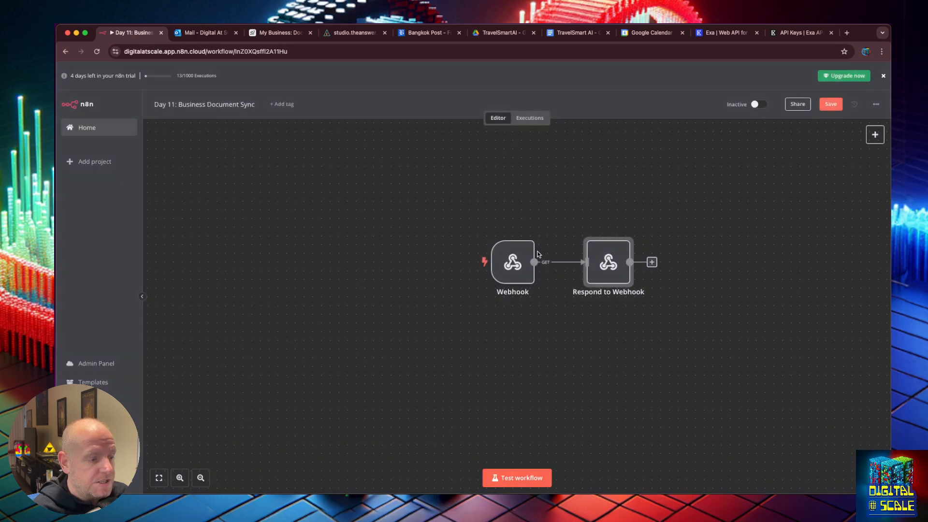
left_click(518, 254)
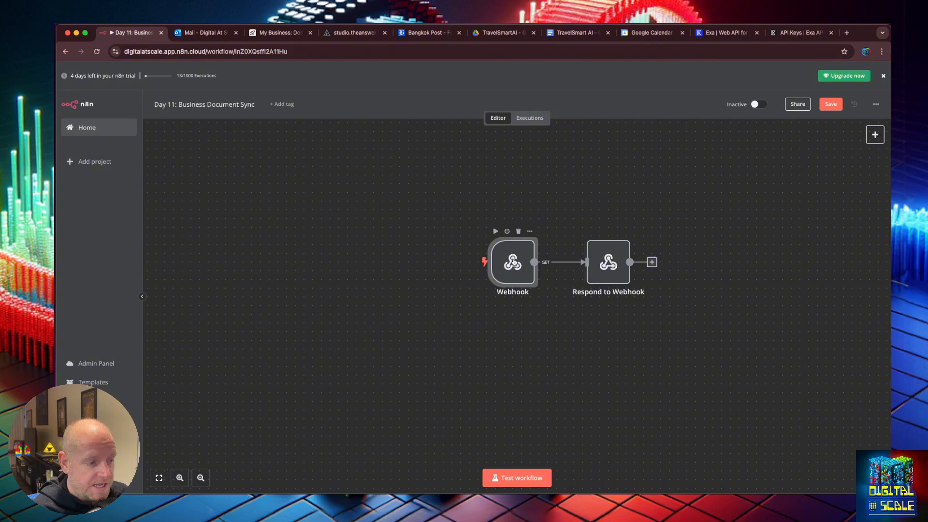
Copy the Webhook test URL again and start a test run waiting for the trigger
double_click(513, 261)
left_click(351, 156)
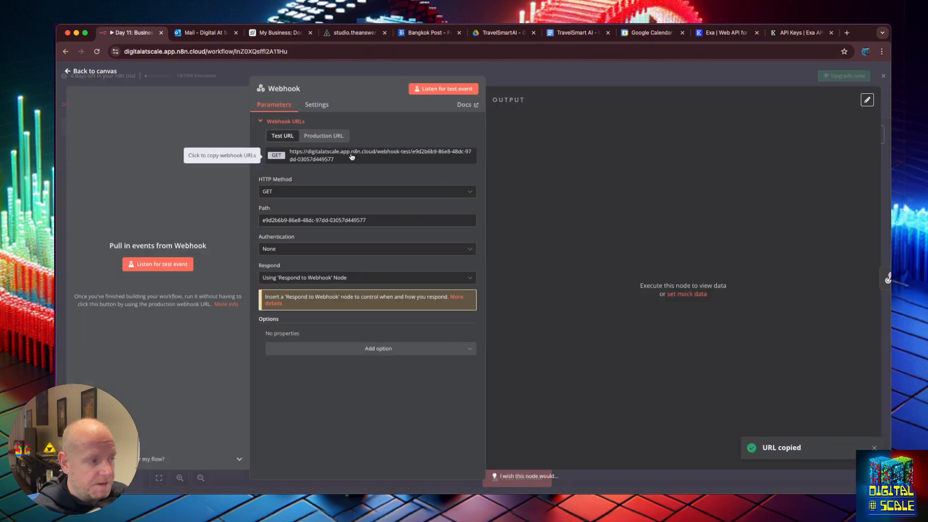
left_click(70, 72)
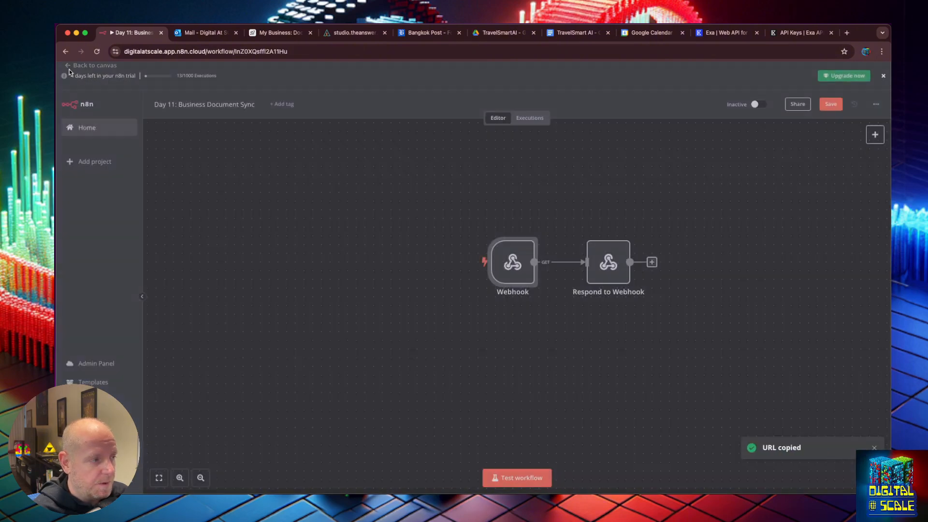
left_click(531, 476)
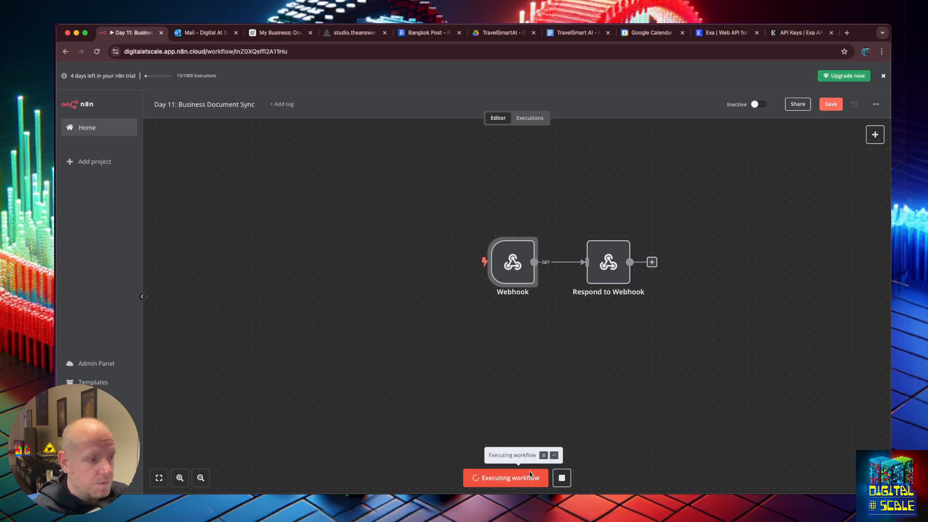
Load the webhook test URL in a new Chrome tab to trigger the workflow, then return to n8n
key("super+t")
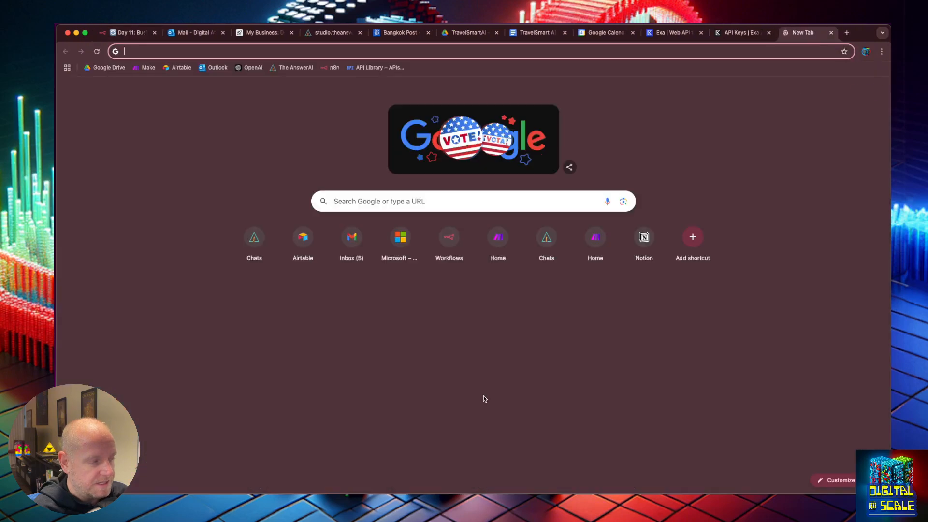
key("super+v")
key("Return")
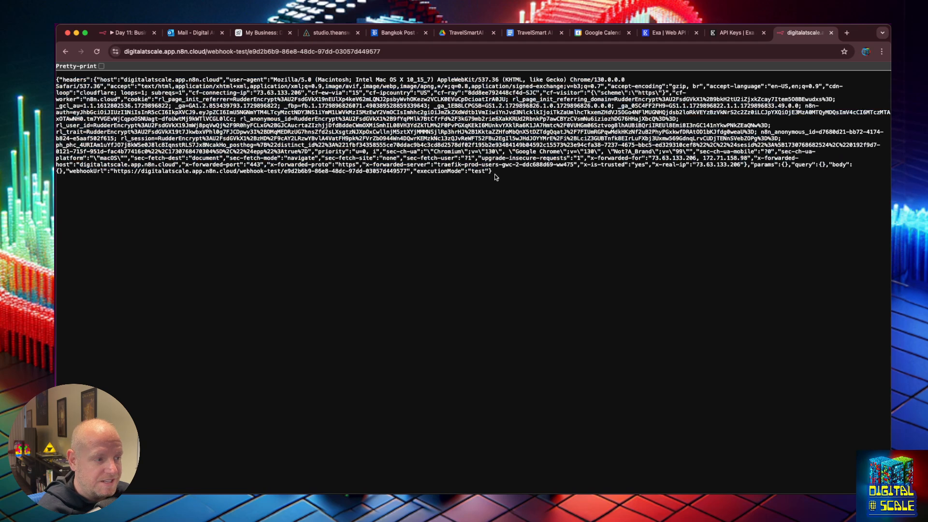
key("super+a")
left_click(474, 234)
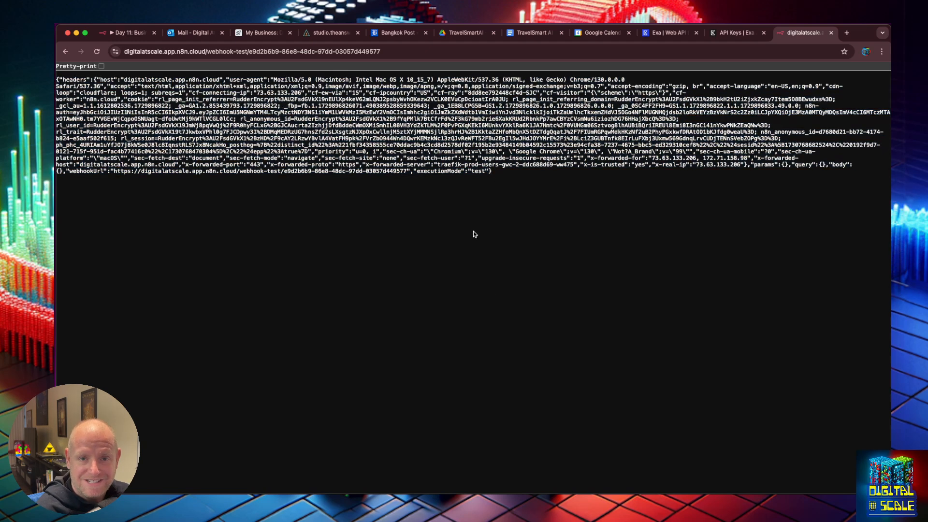
left_click(115, 32)
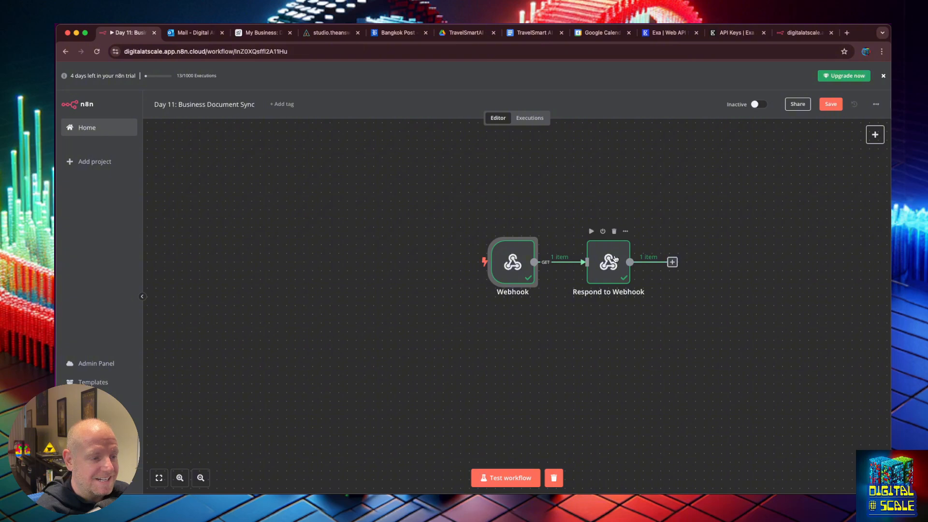
Spread the Webhook and Respond to Webhook nodes apart and insert a Google Drive node between them
left_click_drag(616, 259, 706, 262)
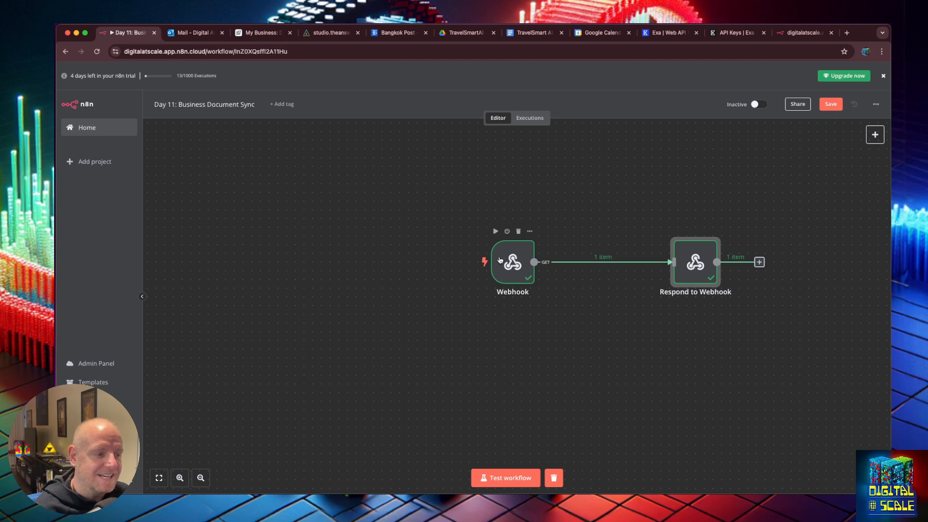
left_click_drag(500, 259, 451, 260)
mouse_move(569, 263)
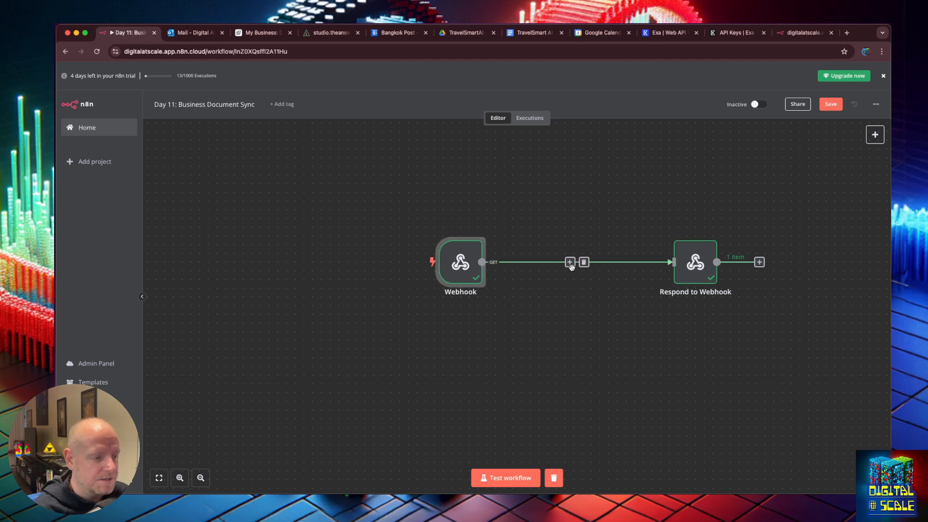
left_click(570, 263)
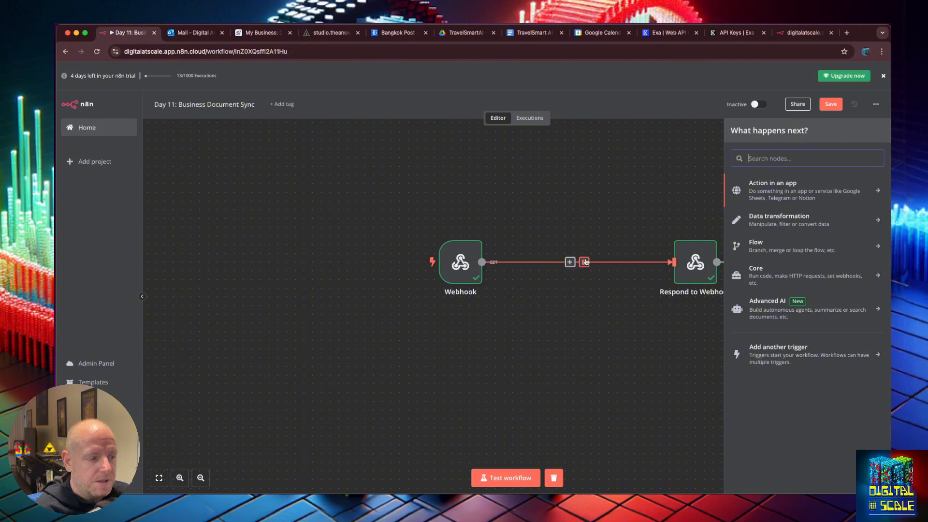
type("driv")
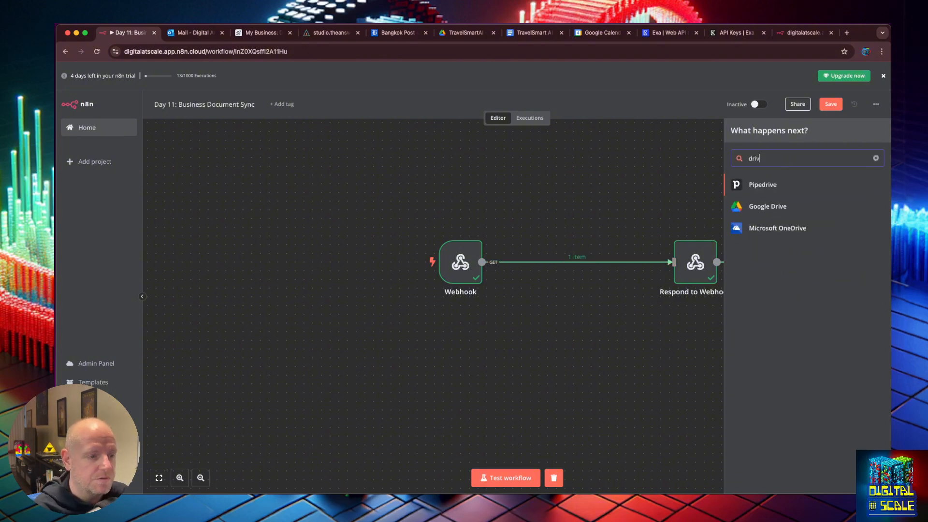
left_click(773, 207)
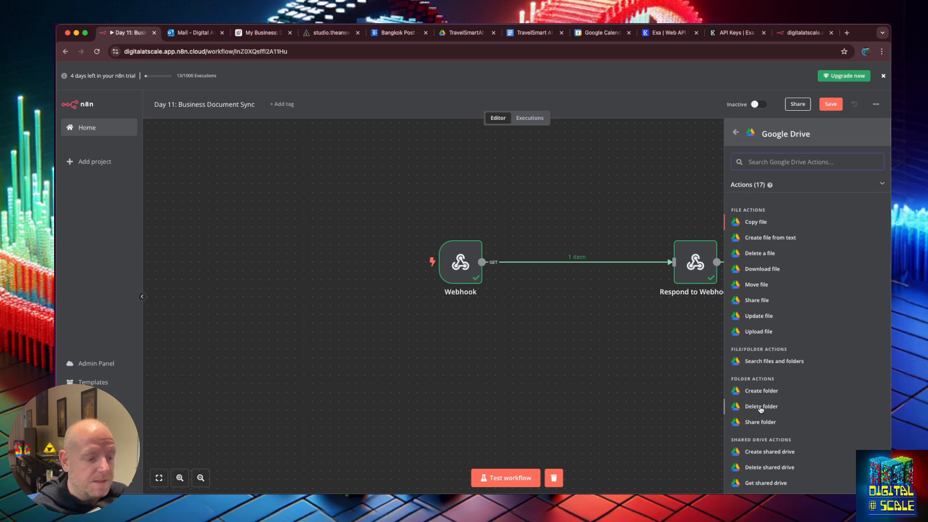
Set the Google Drive node to Search files and folders and test it, getting an authorization error
left_click(770, 363)
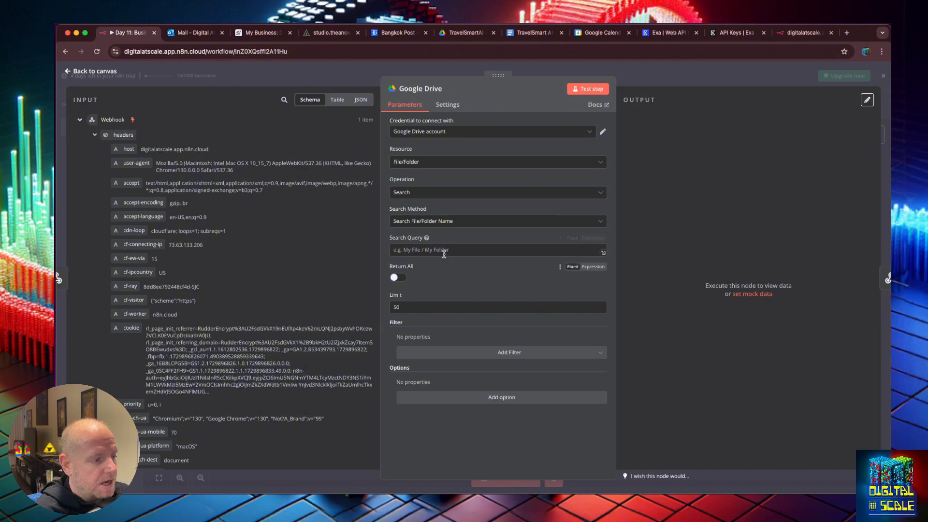
mouse_move(428, 238)
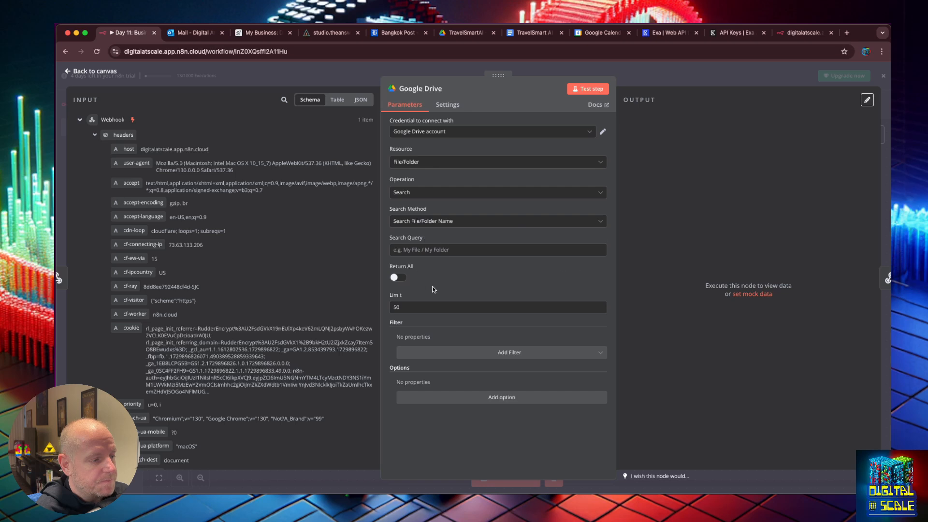
left_click(590, 89)
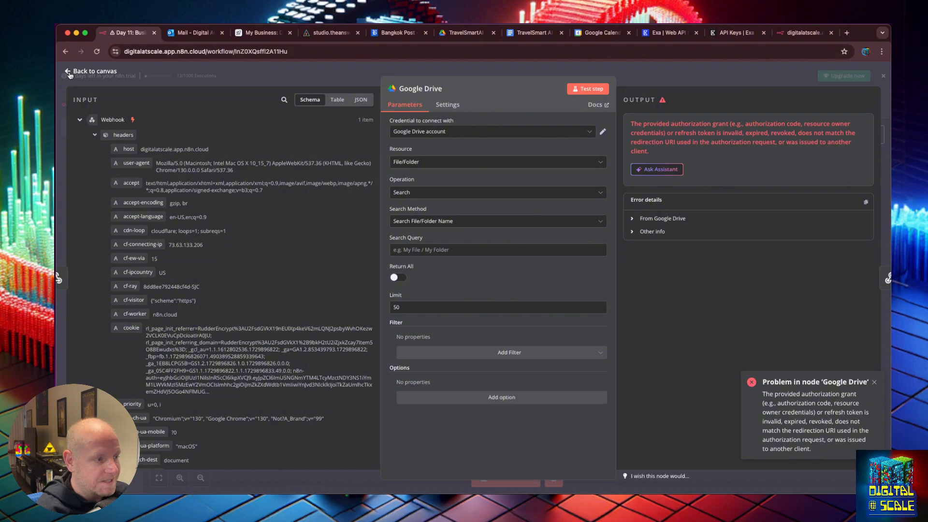
Keep the existing Google Drive account credential and open it for editing
left_click(478, 132)
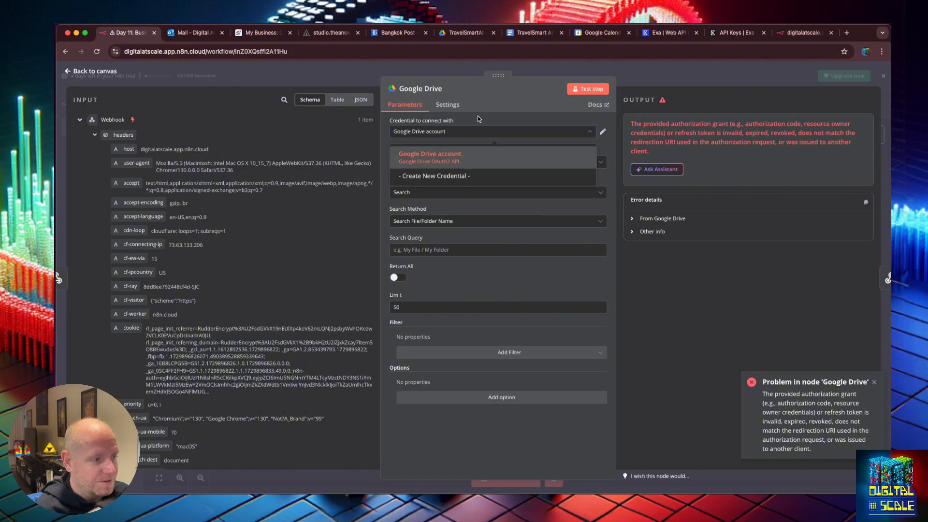
left_click(467, 139)
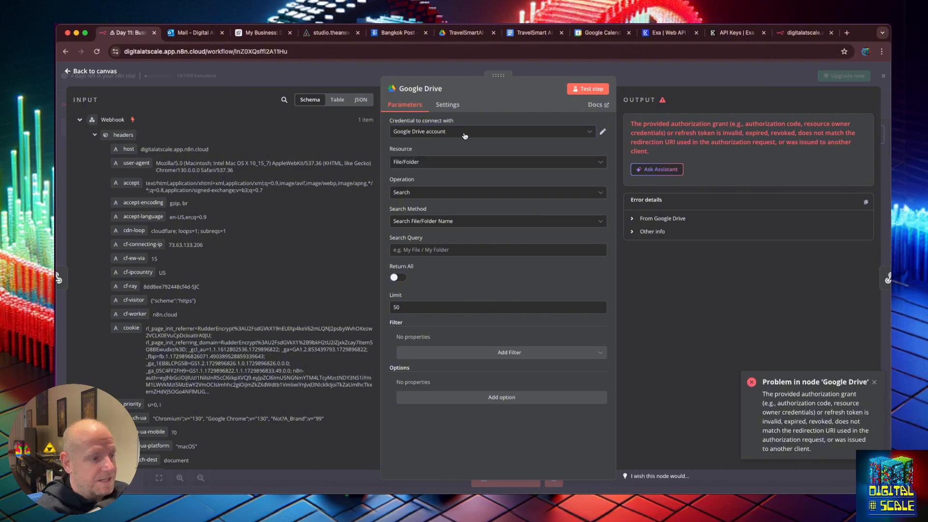
left_click(464, 135)
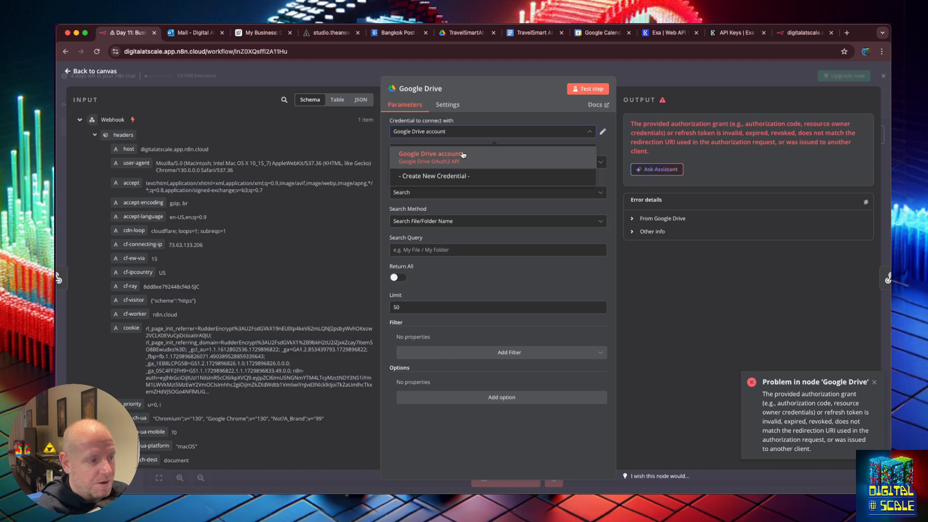
left_click(464, 155)
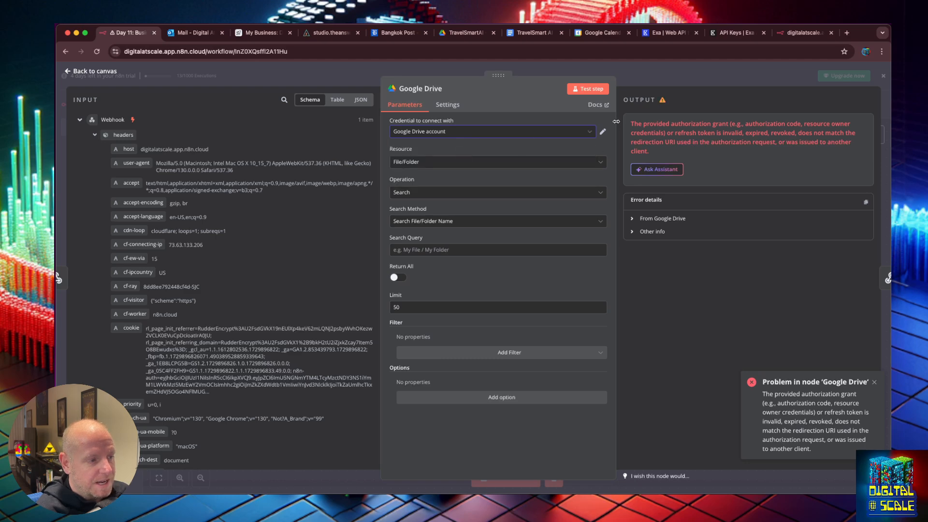
left_click(602, 133)
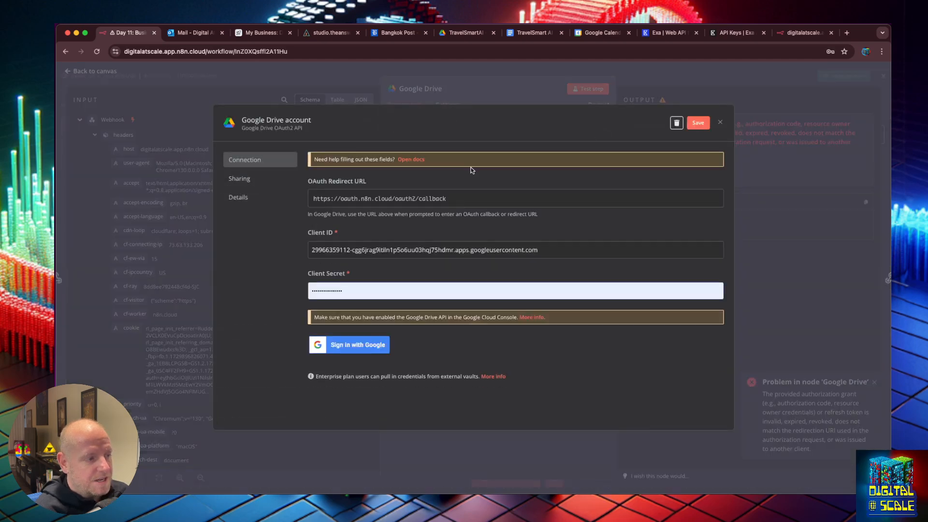
Re-authorize the Google Drive account with Google, granting all requested permissions
left_click(382, 339)
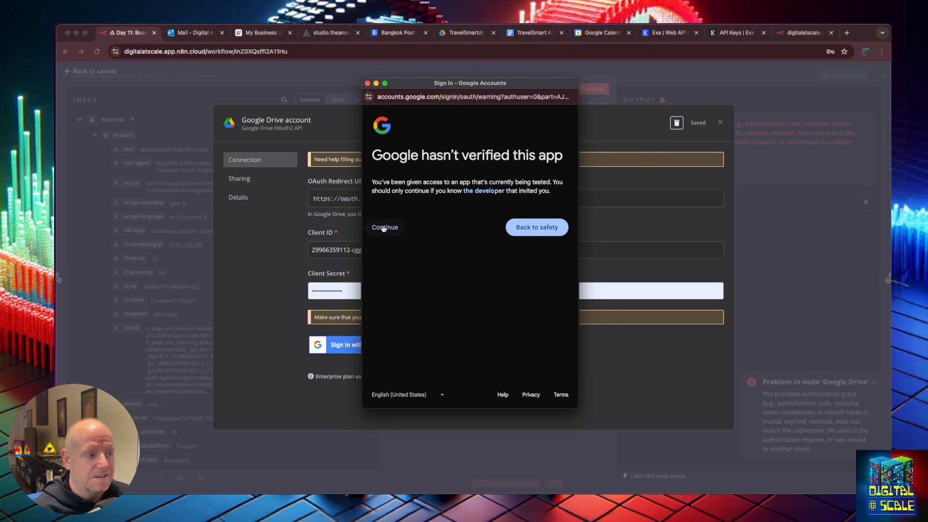
left_click(383, 228)
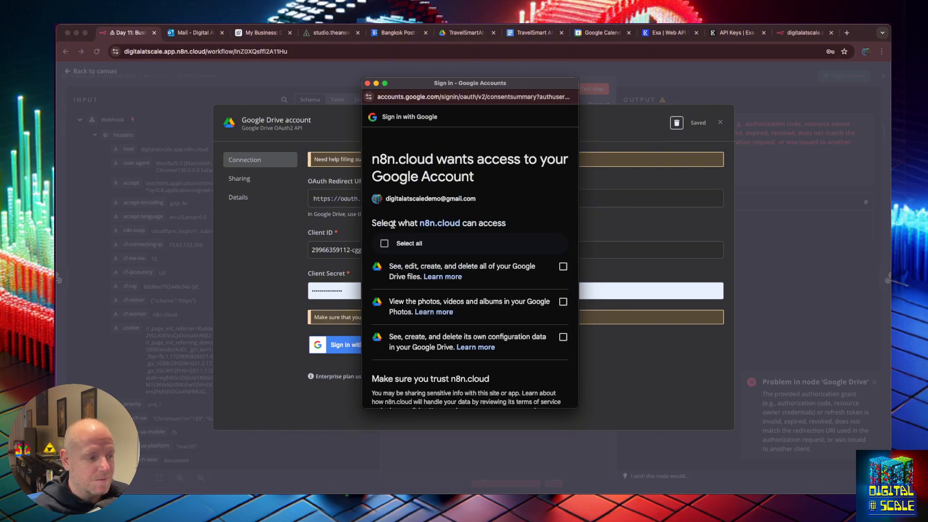
left_click(385, 243)
scroll(521, 353, "down", 1)
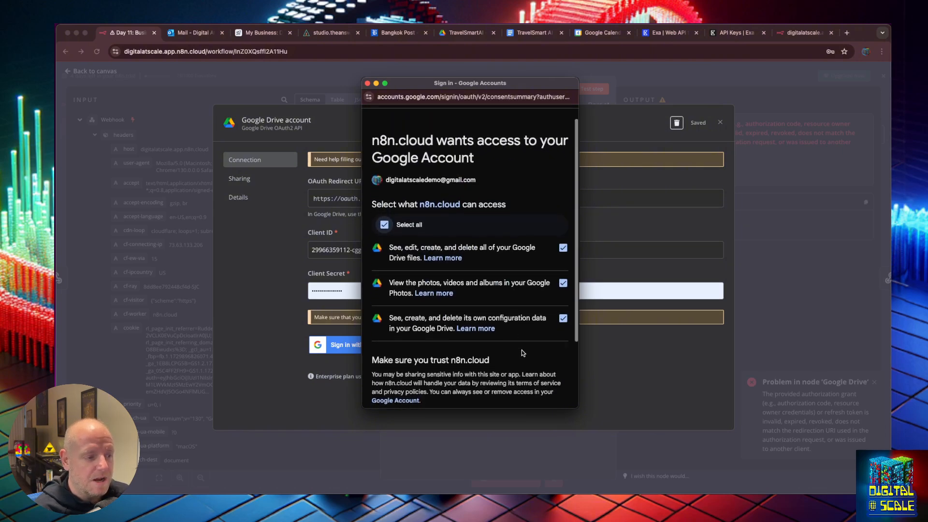
scroll(521, 353, "down", 3)
left_click(531, 366)
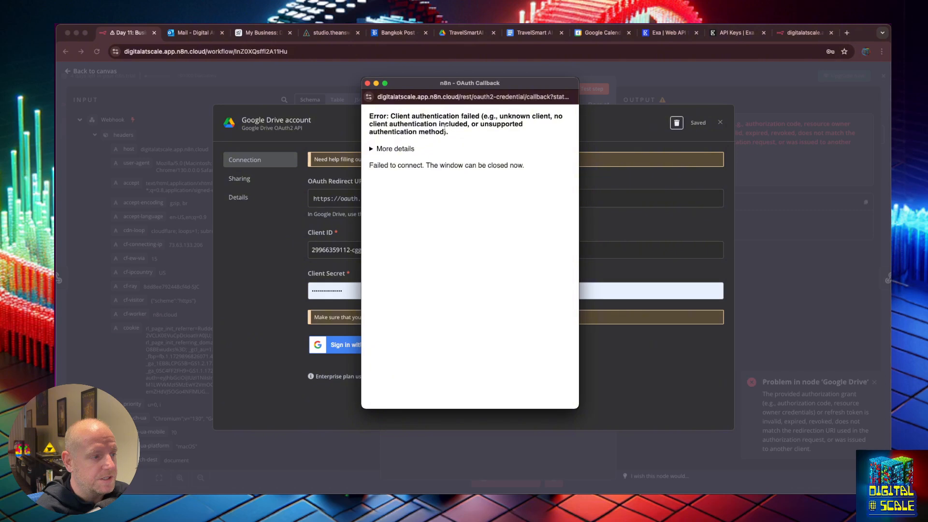
left_click(368, 83)
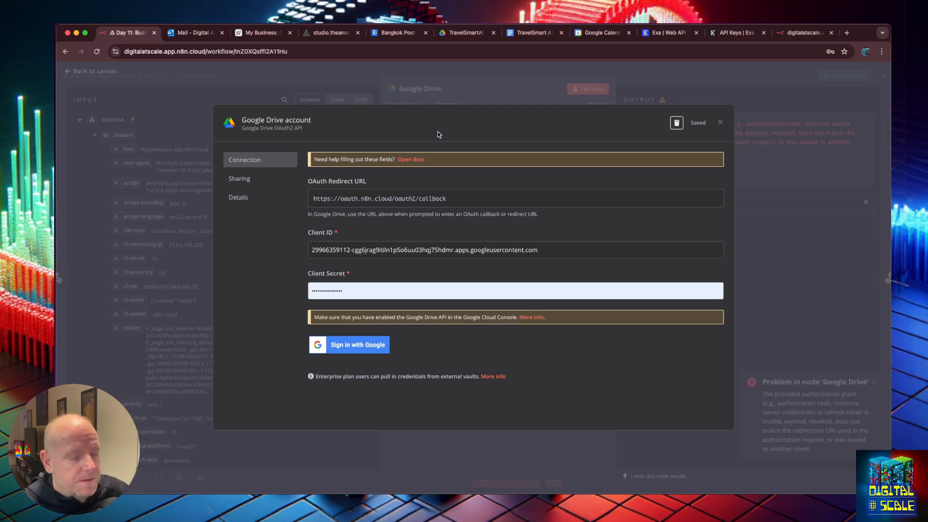
Open the Google OAuth2 single service docs and follow their Google Cloud link
left_click(411, 159)
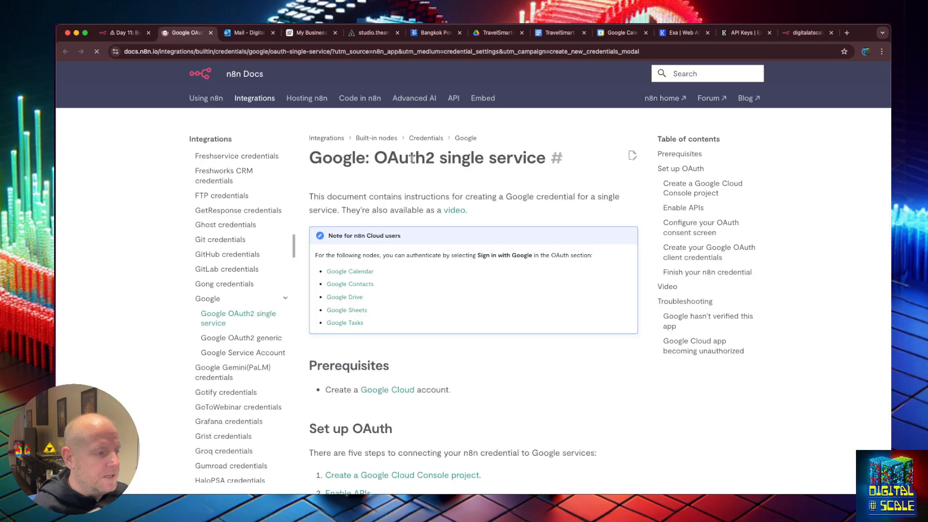
scroll(409, 255, "down", 1)
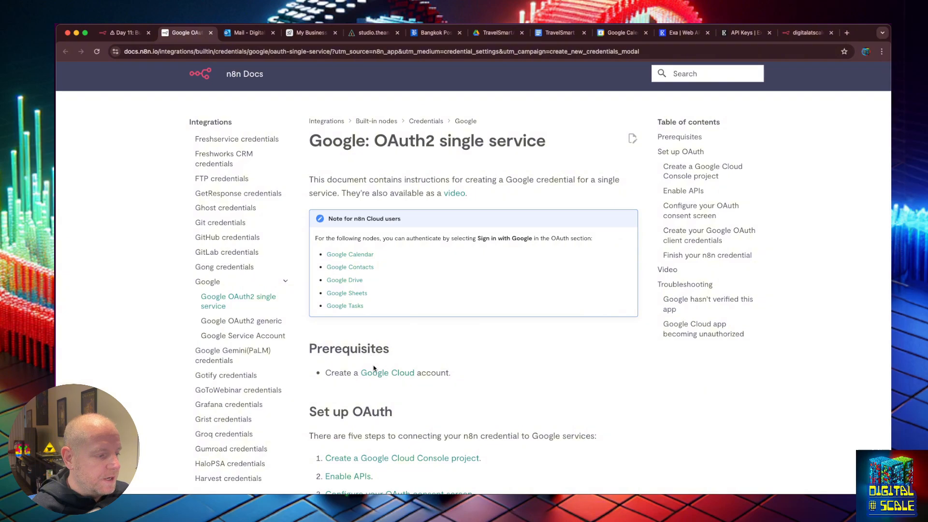
left_click(377, 373)
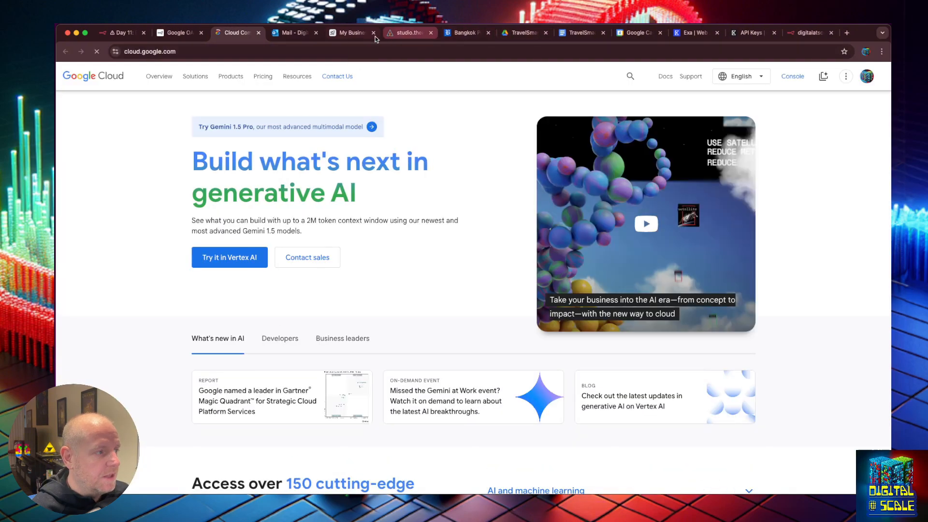
Split Google Cloud into its own window and park it off to the side
left_click_drag(241, 33, 256, 137)
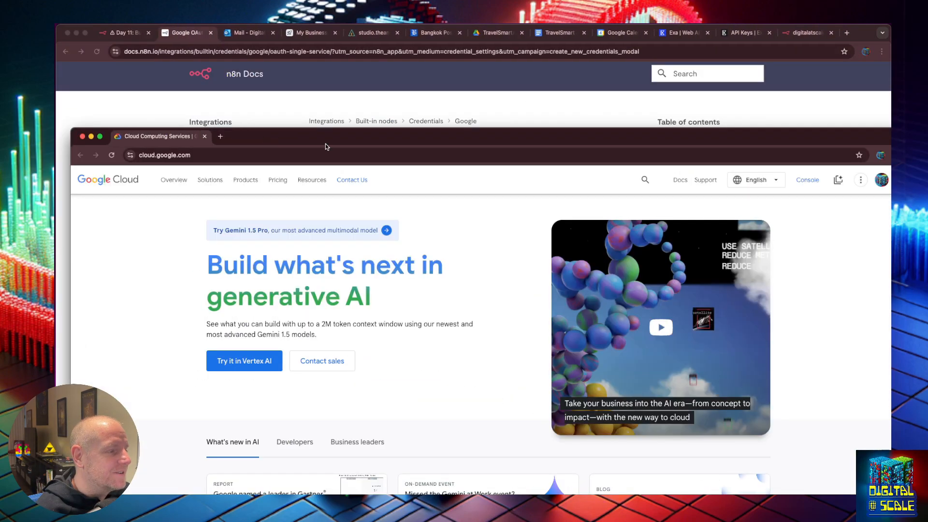
left_click_drag(345, 132, 927, 56)
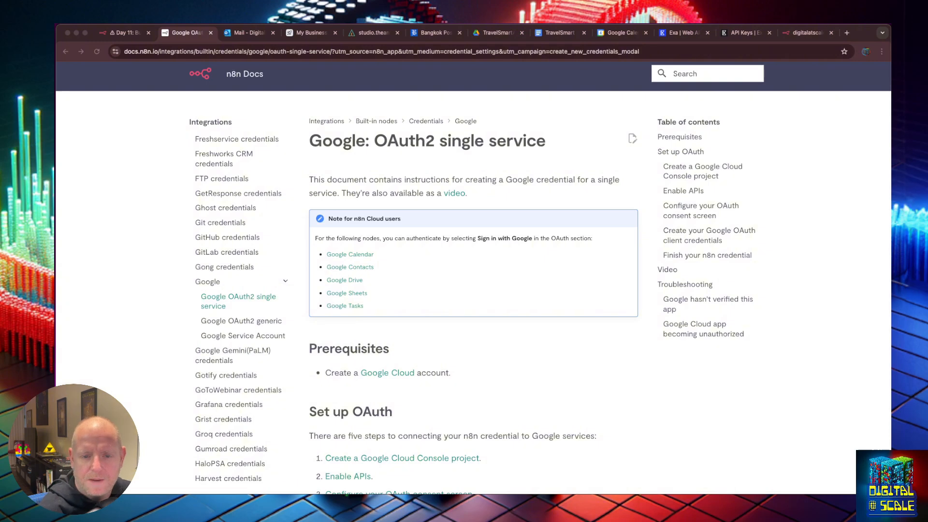
left_click_drag(927, 118, 605, 52)
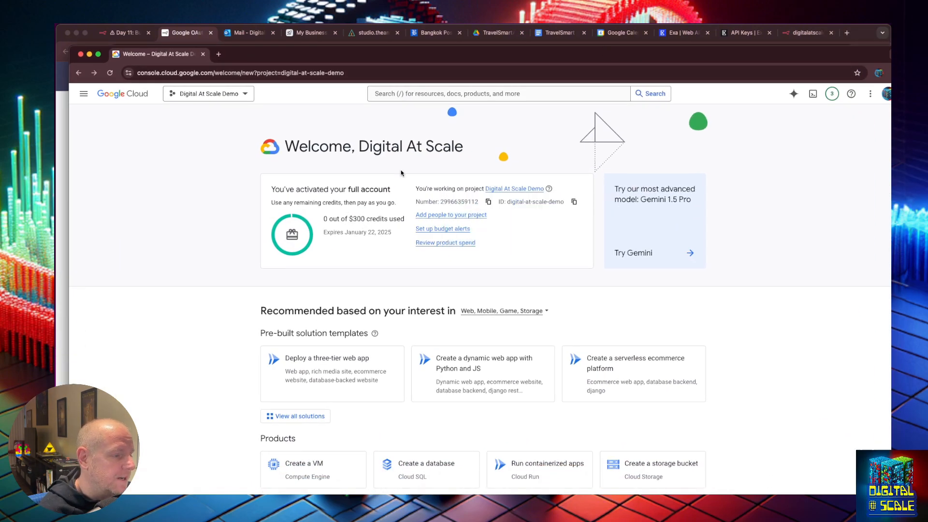
left_click_drag(692, 59, 927, 63)
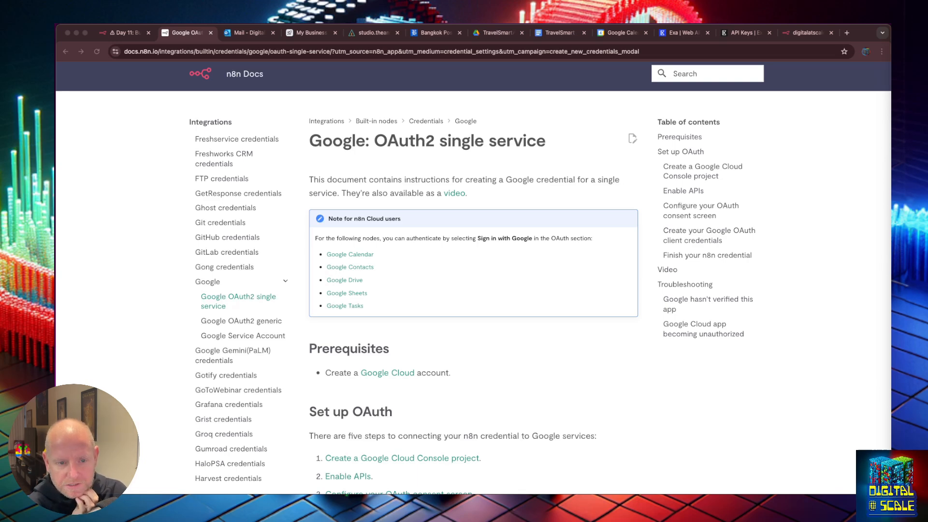
Move the Day 11 n8n workflow into its own window and bring it back into view
left_click(123, 31)
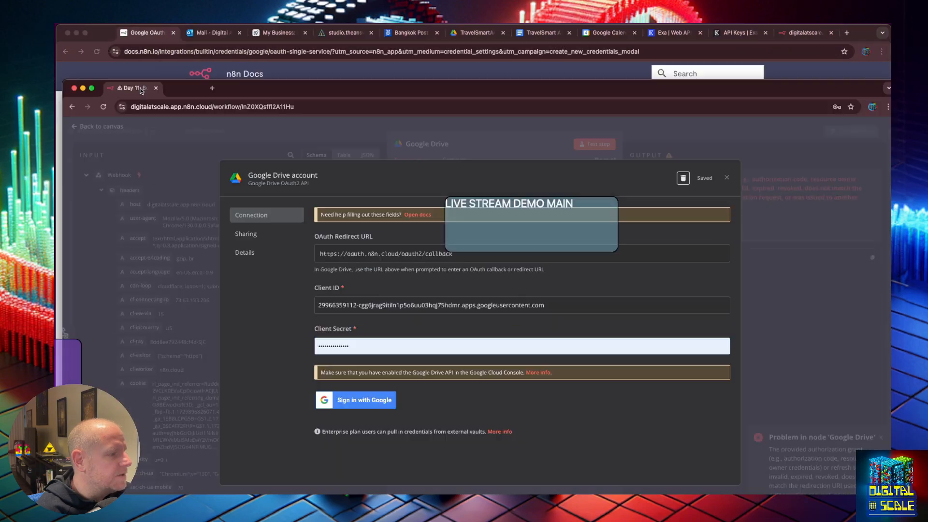
left_click_drag(136, 33, 924, 182)
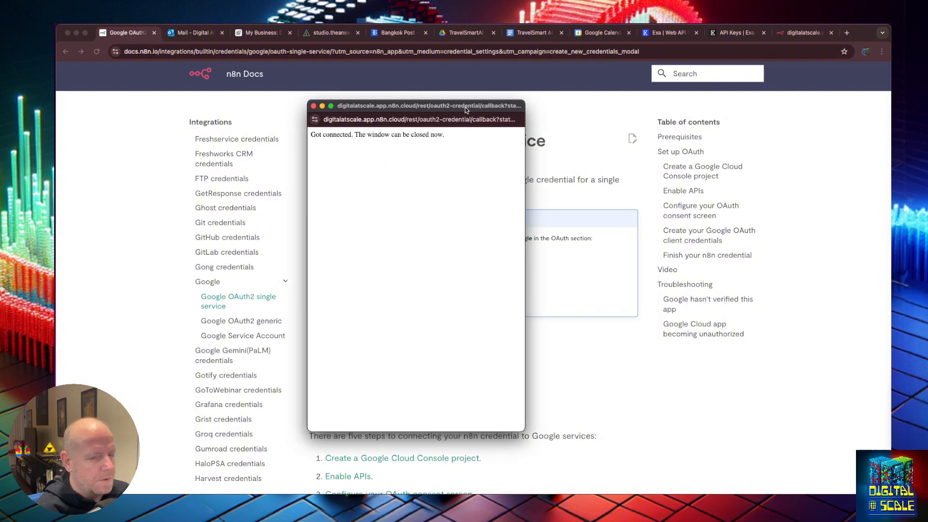
left_click_drag(927, 232, 521, 201)
Rerun the Google Drive search to get 16 files, then open the Google Cloud project picker
left_click(753, 146)
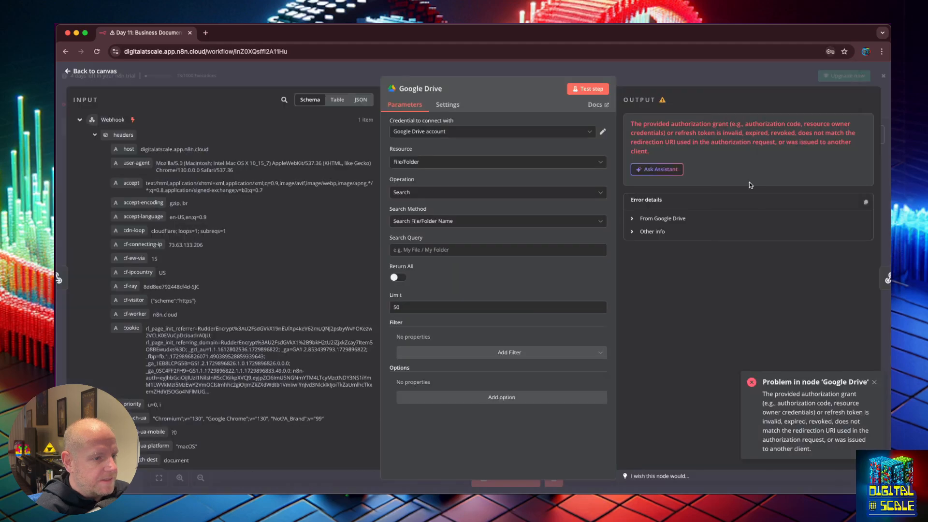
left_click(589, 89)
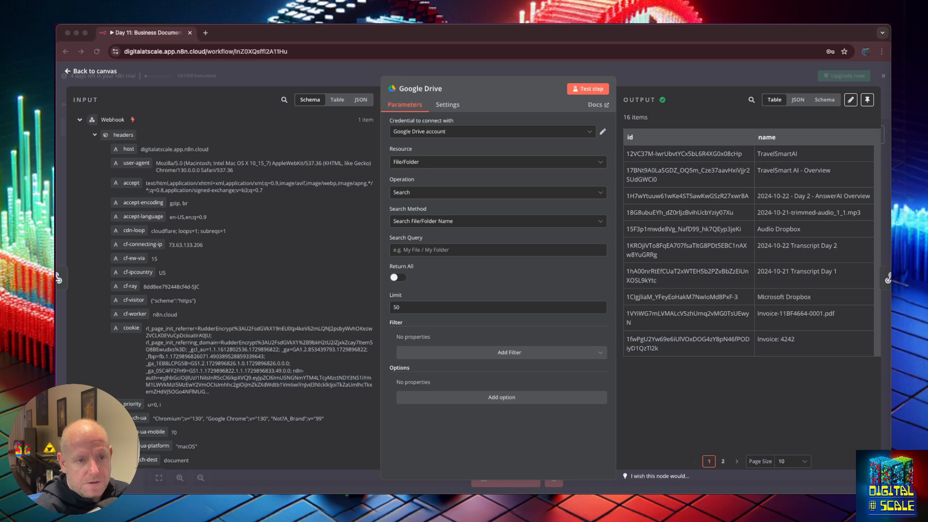
left_click_drag(891, 87, 298, 39)
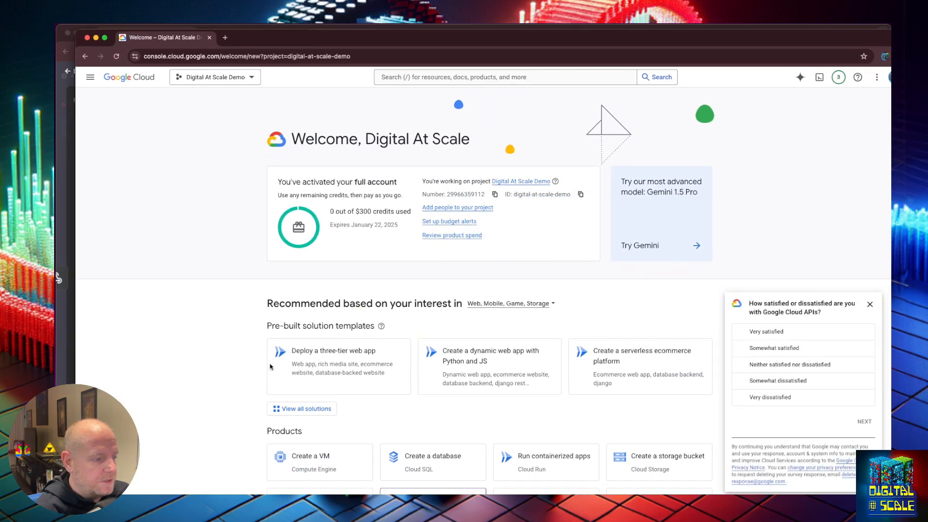
left_click(248, 78)
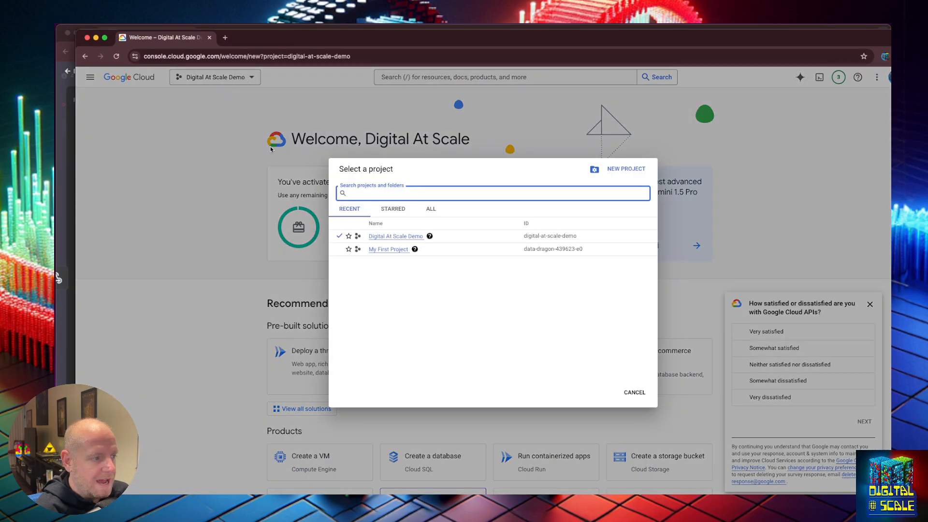
Close the Google Cloud project list and dismiss the satisfaction survey
left_click(282, 201)
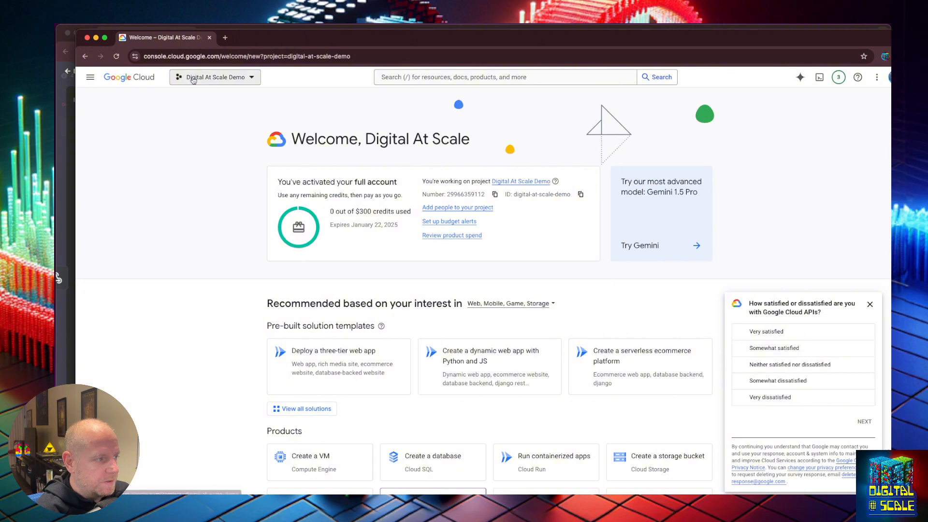
left_click(193, 79)
left_click(250, 162)
scroll(802, 300, "down", 2)
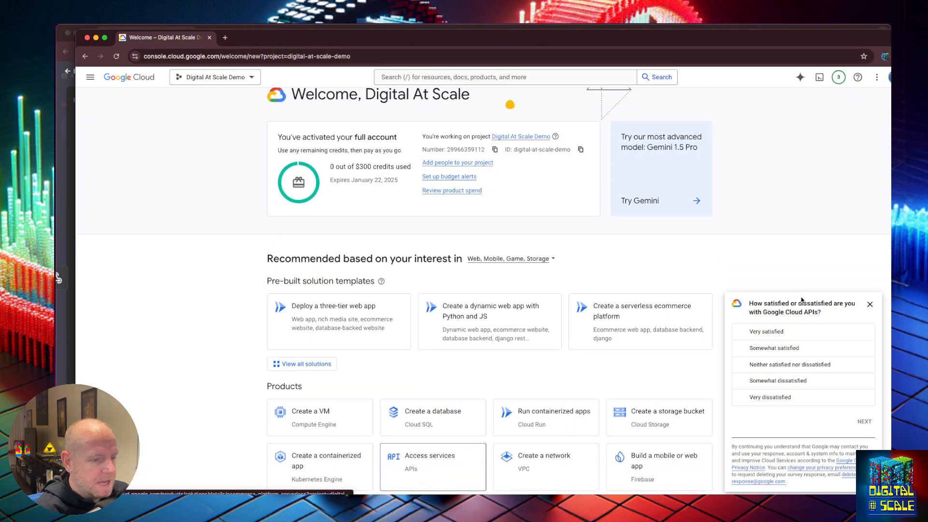
left_click(870, 304)
Open the project's Credentials page listing the 'n8n & make' OAuth client, then move Google Cloud aside
left_click(458, 447)
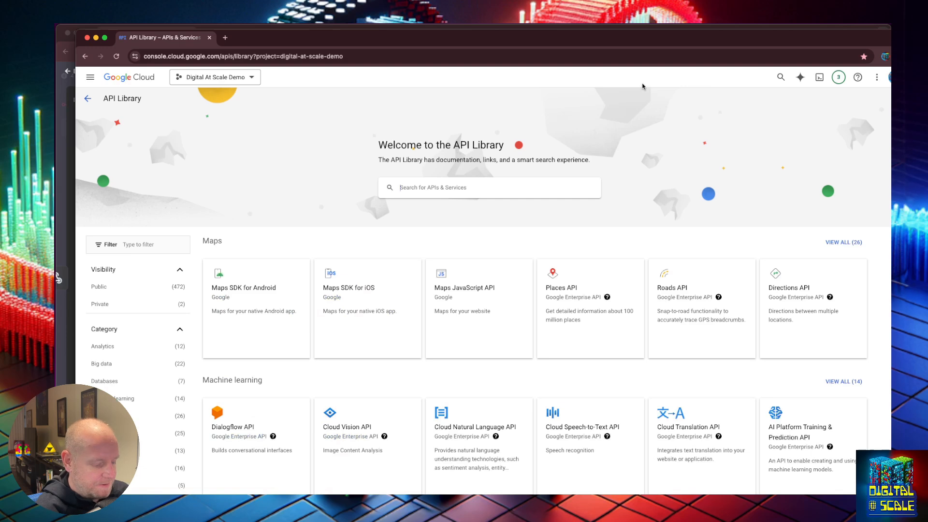
key("super+t")
left_click(399, 73)
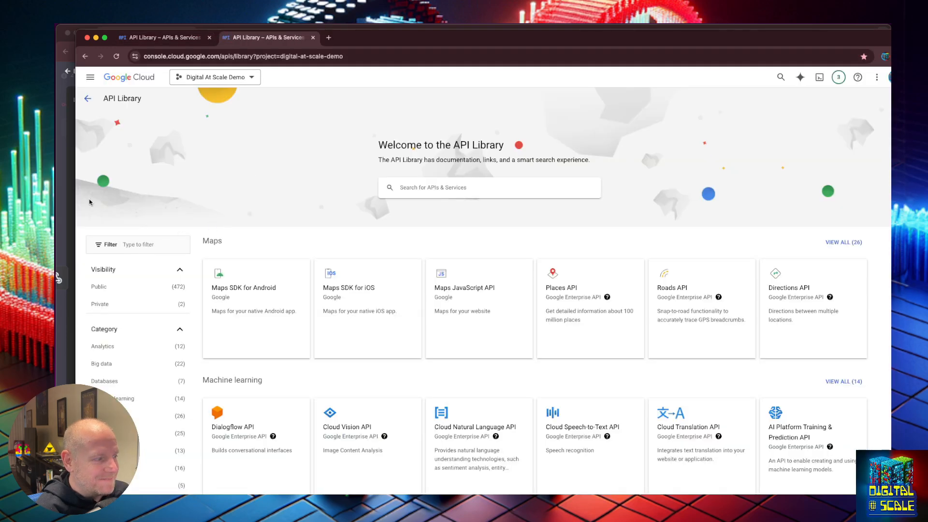
left_click(88, 98)
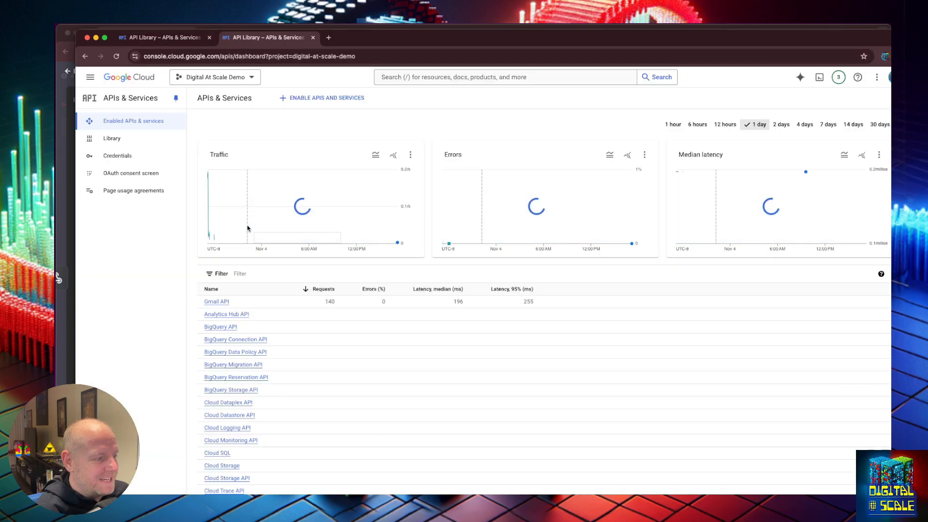
left_click(112, 162)
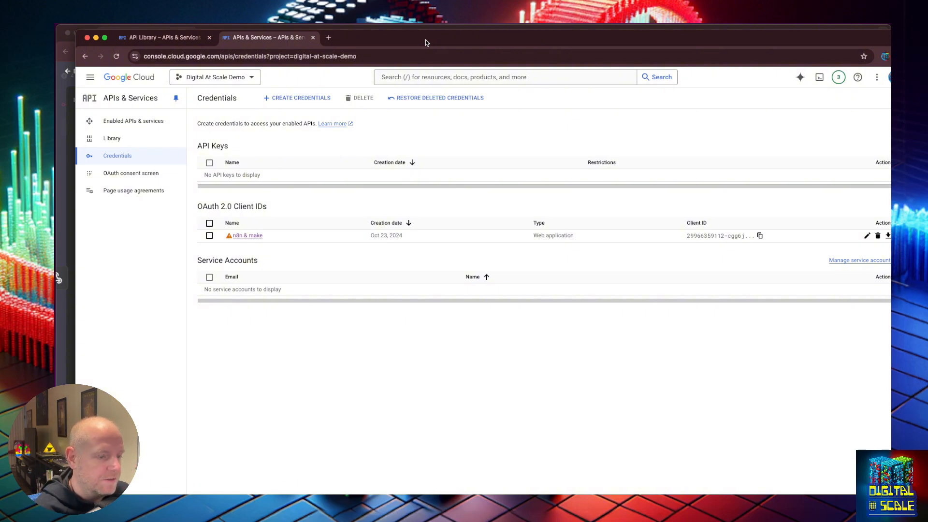
left_click_drag(425, 39, 927, 92)
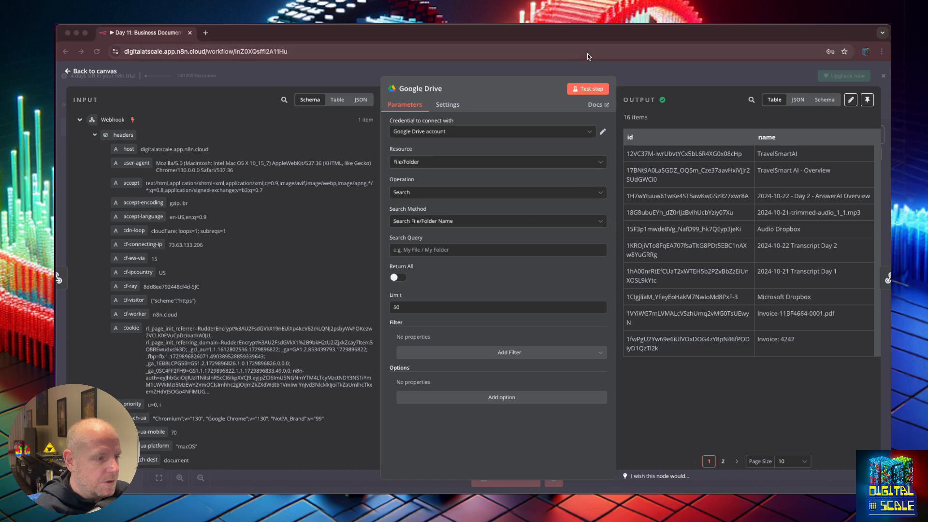
Review the file names the Google Drive search returned in the output table
left_click(771, 194)
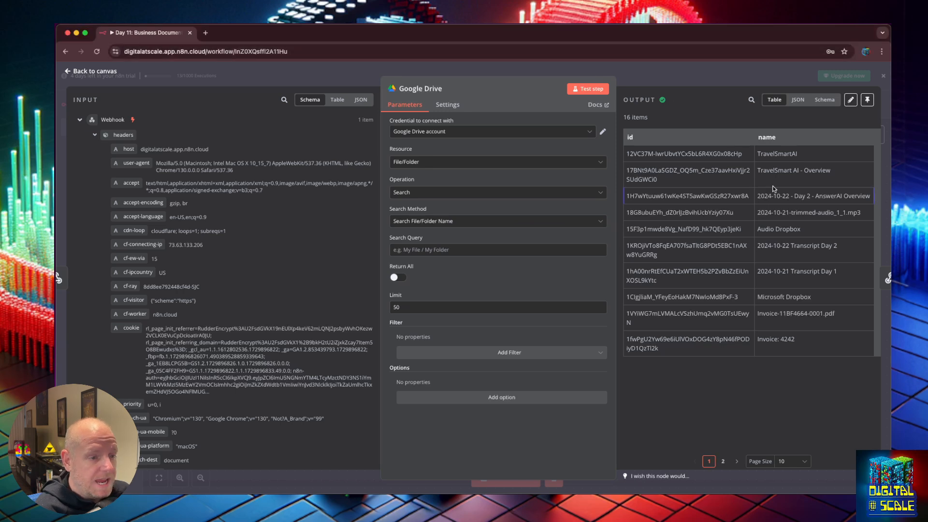
left_click_drag(759, 152, 625, 154)
left_click(819, 349)
left_click(824, 286)
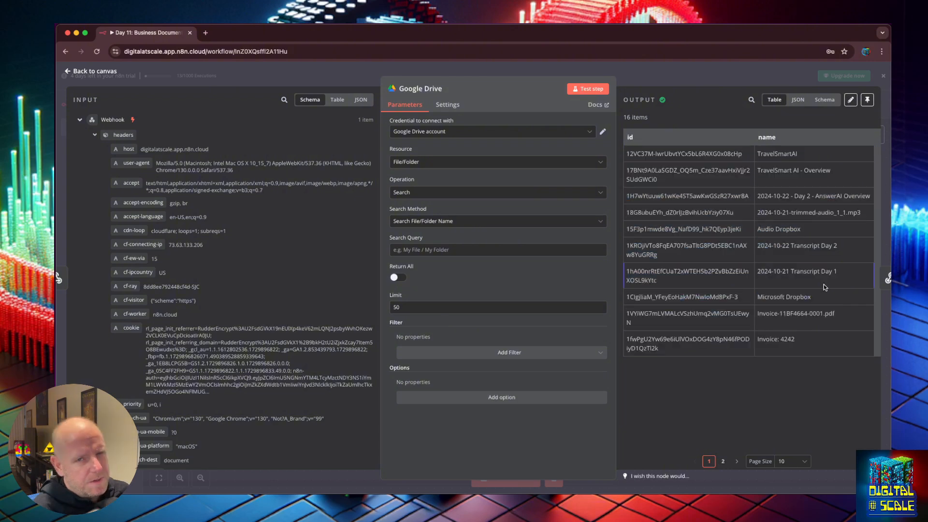
Filter the Drive search to the TravelSmartAI folder and rerun it, returning only 'TravelSmart AI - Overview'
left_click(493, 349)
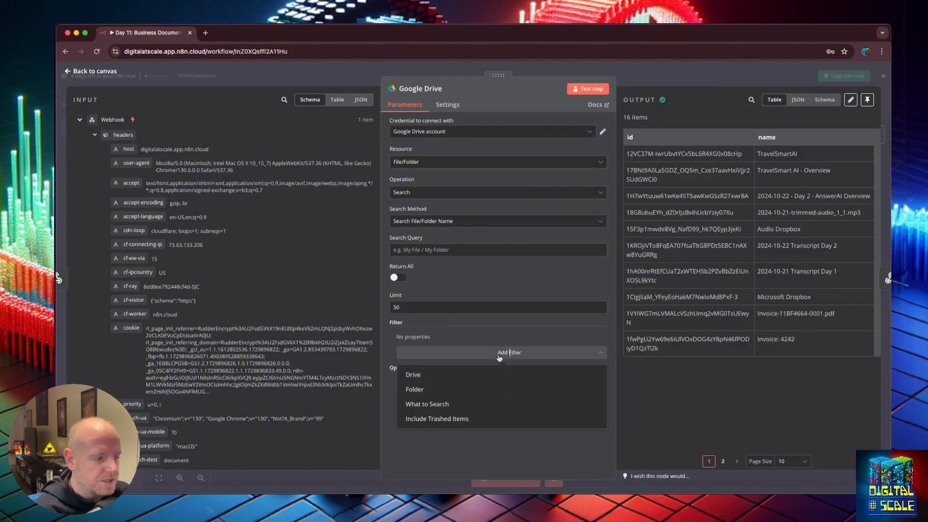
left_click(489, 389)
left_click(498, 352)
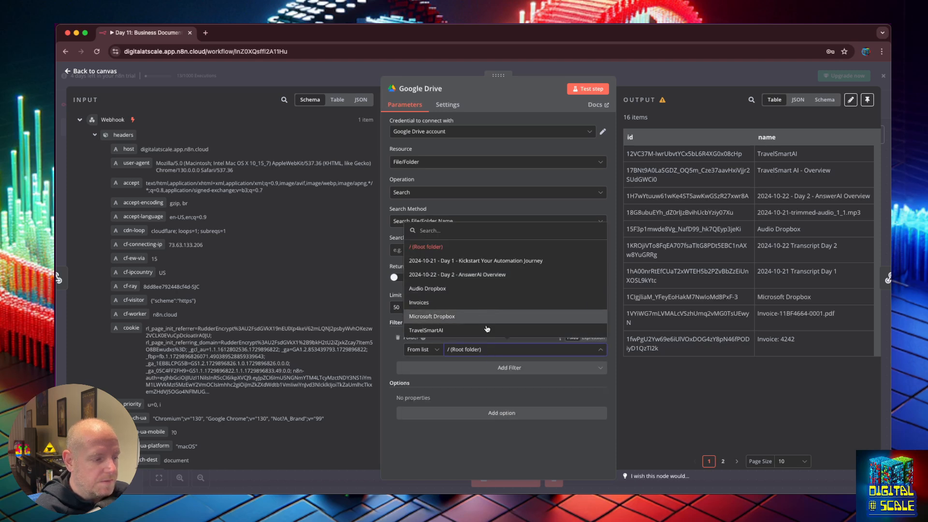
left_click(450, 330)
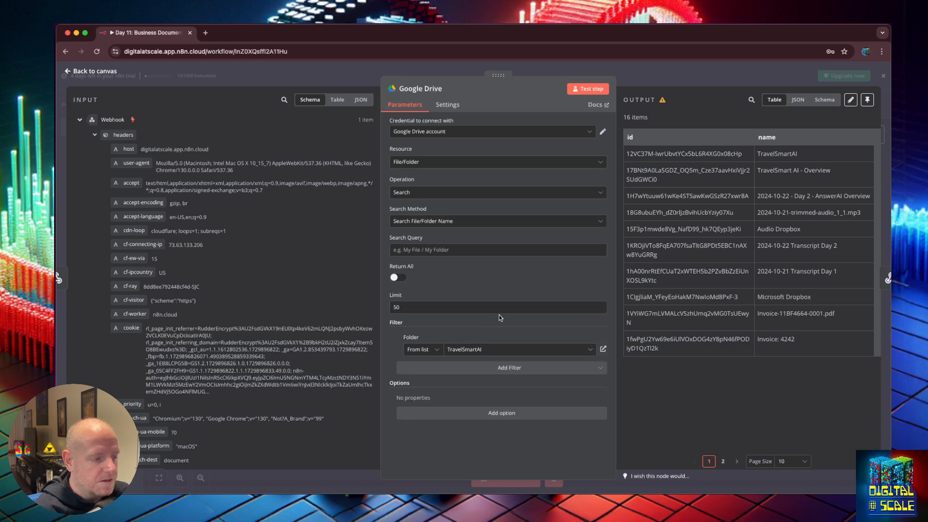
left_click(591, 89)
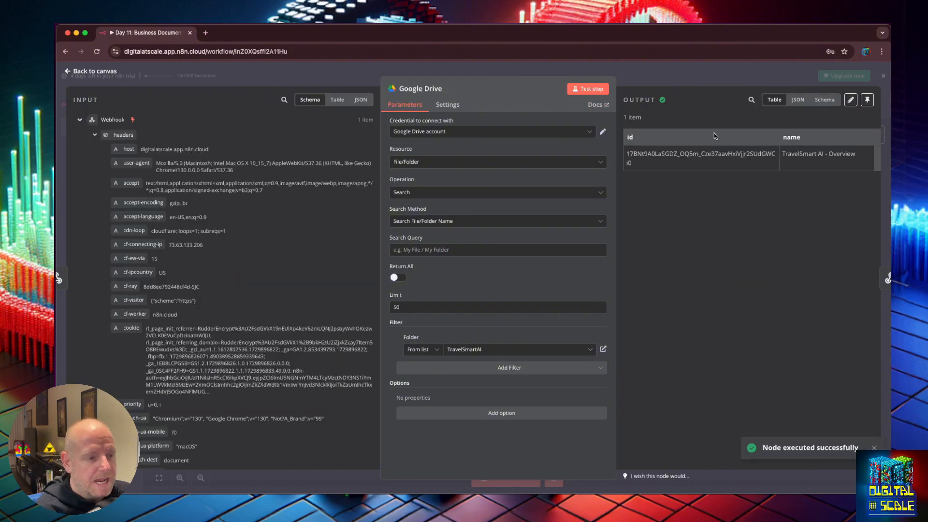
left_click_drag(628, 154, 870, 168)
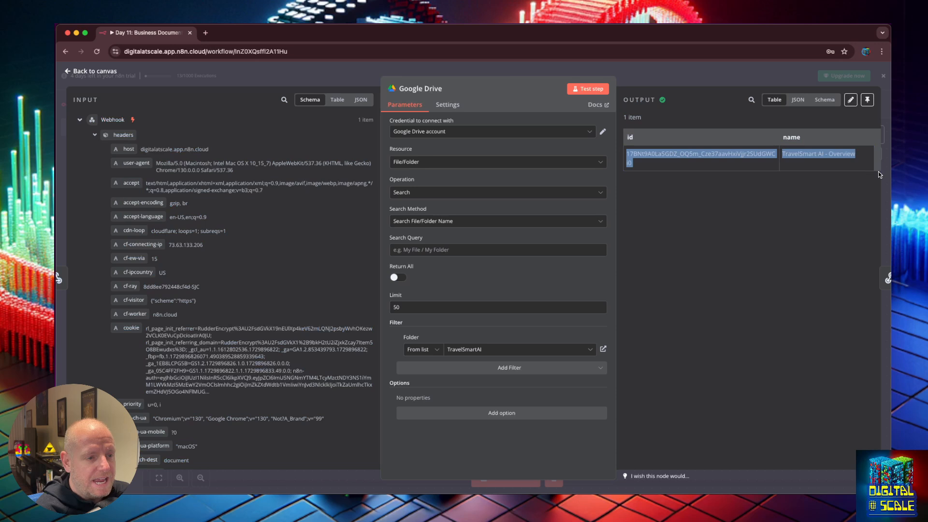
left_click(858, 167)
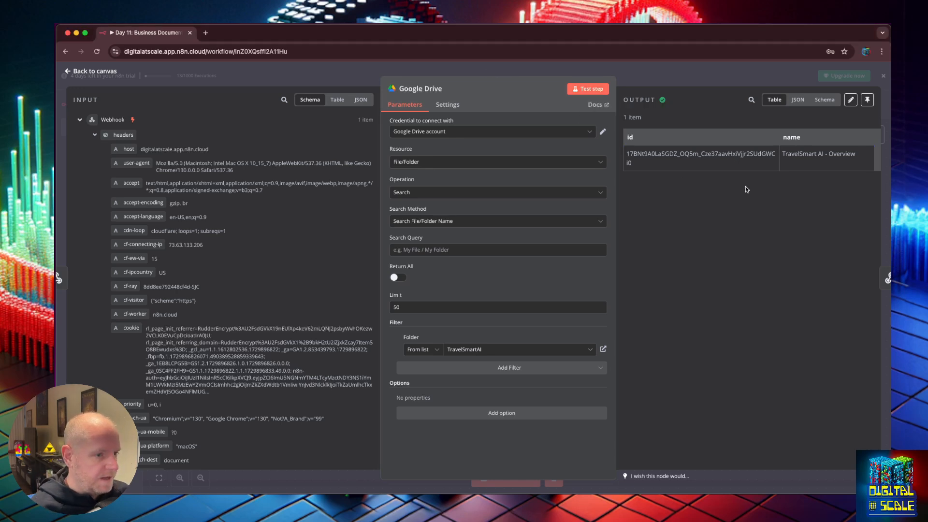
Add a Fields option to the Google Drive search step
left_click(67, 72)
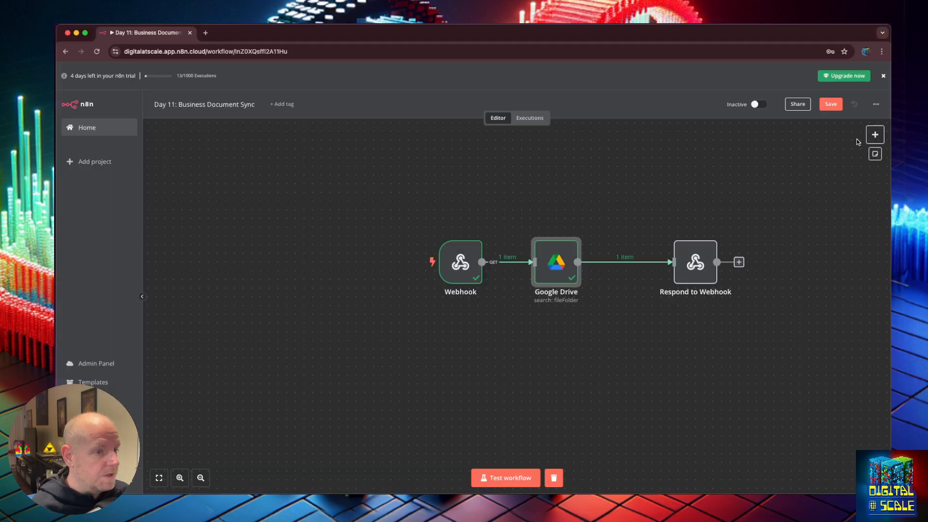
left_click(873, 139)
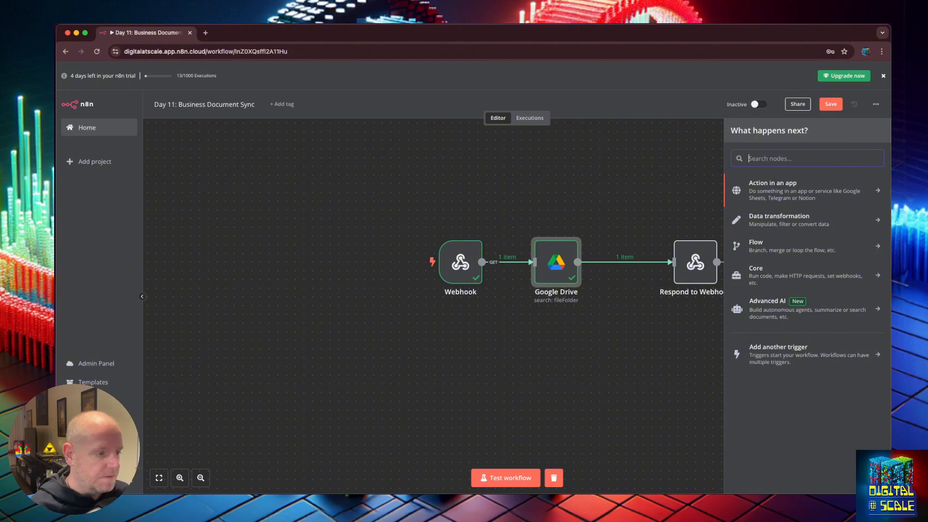
double_click(548, 261)
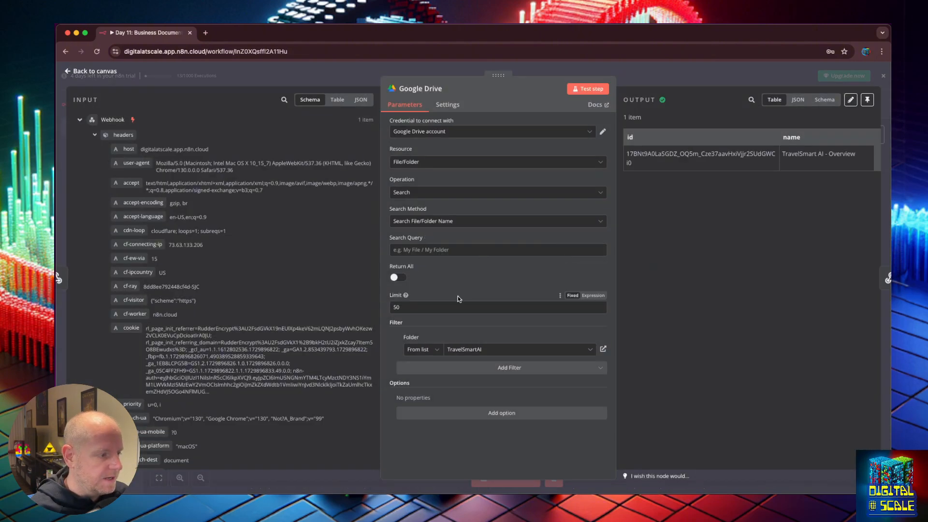
left_click(523, 415)
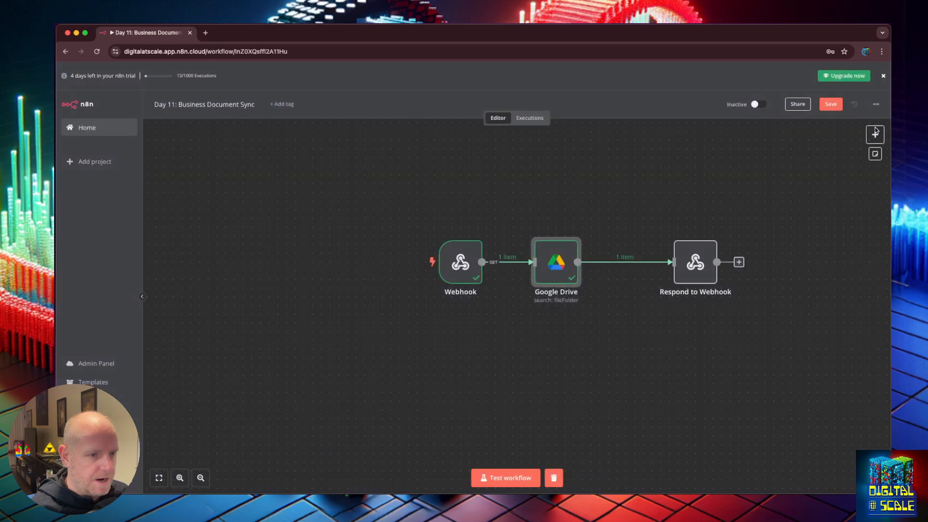
Add a Google Docs 'Get a document' step after the Google Drive node
left_click(876, 133)
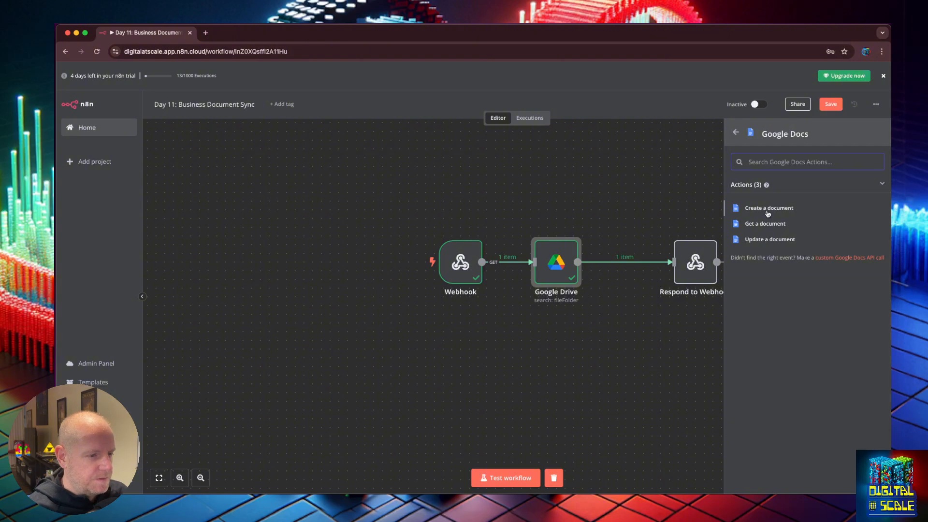
left_click(771, 224)
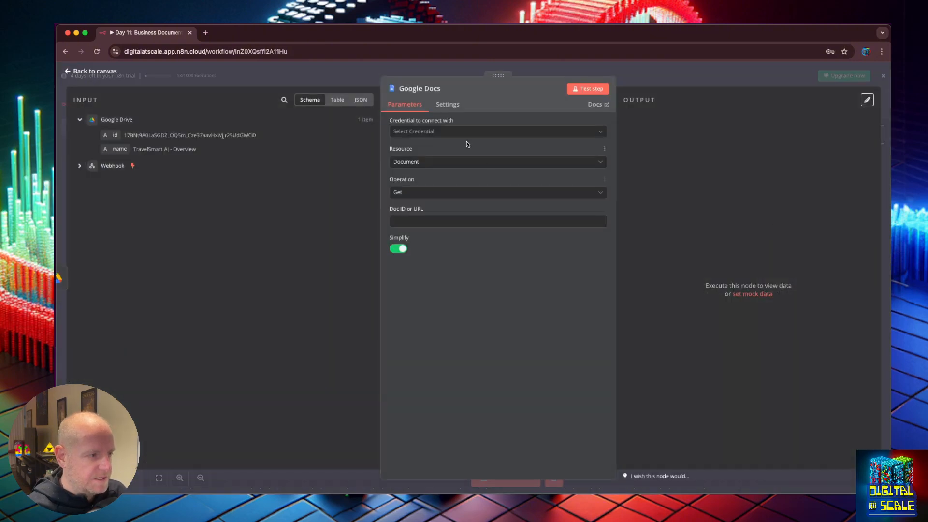
left_click(453, 136)
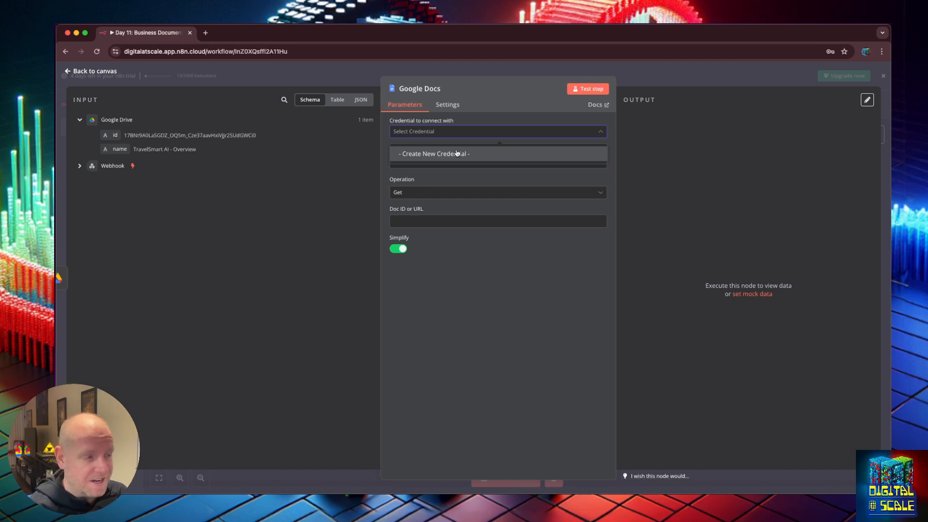
Start a new Google Docs OAuth2 credential, restarting once, and retrieve the client ID and secret
left_click(457, 153)
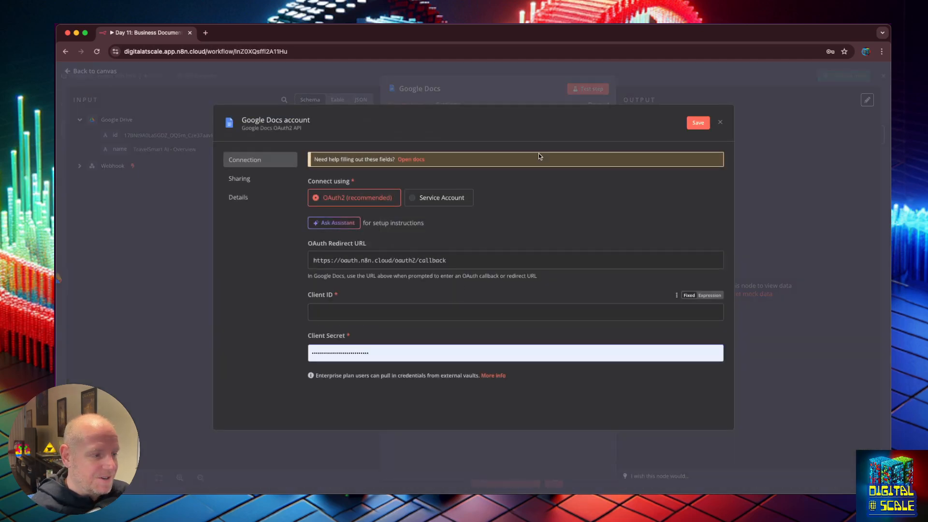
left_click(722, 124)
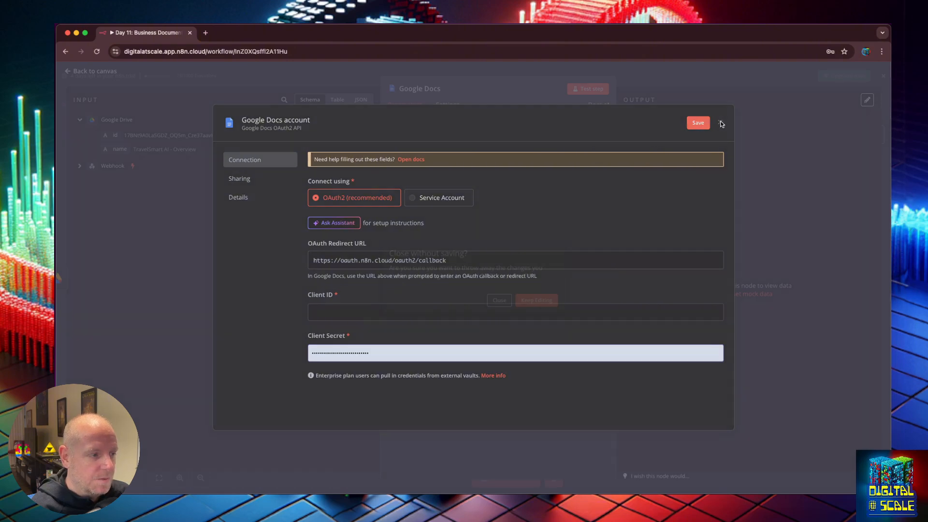
left_click(501, 300)
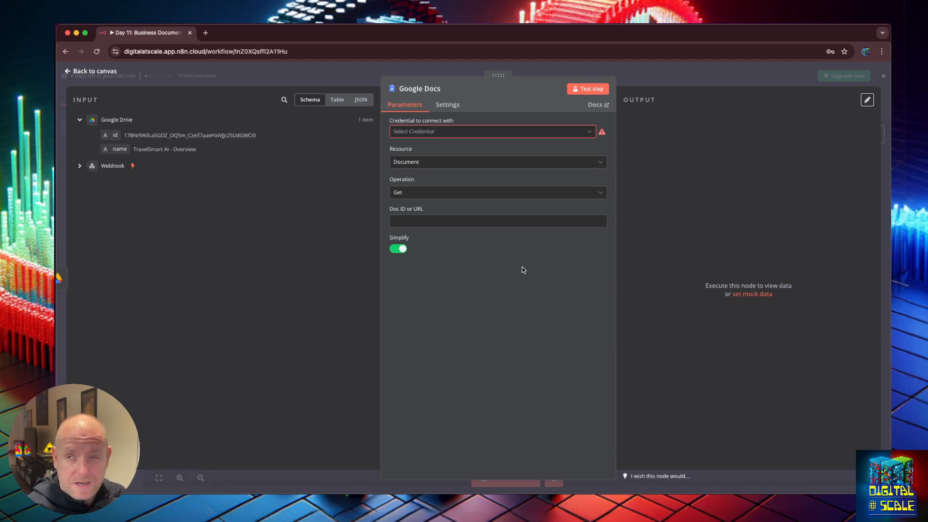
left_click(504, 132)
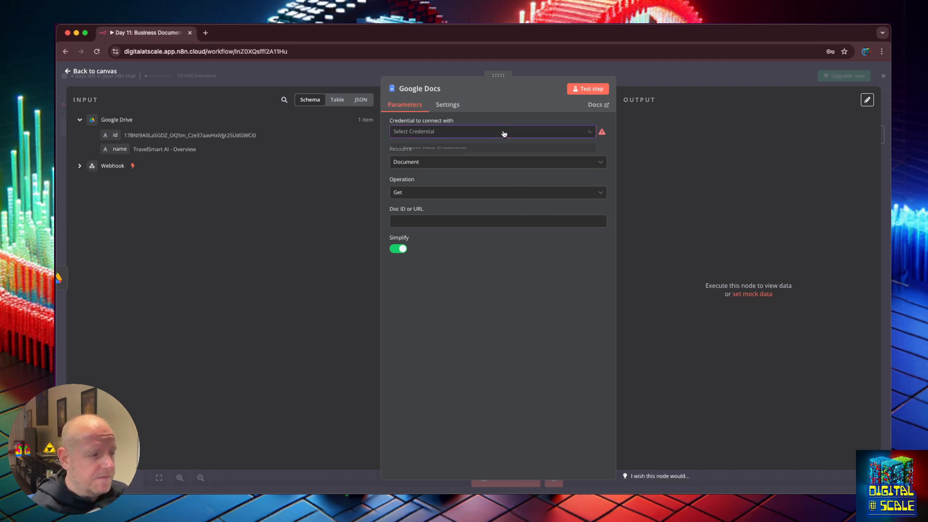
left_click(458, 159)
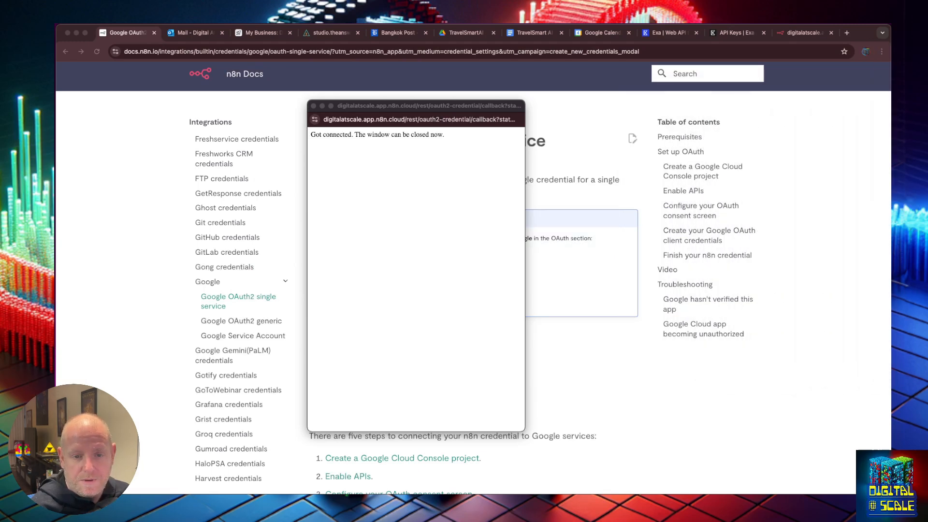
key("super+alt+c")
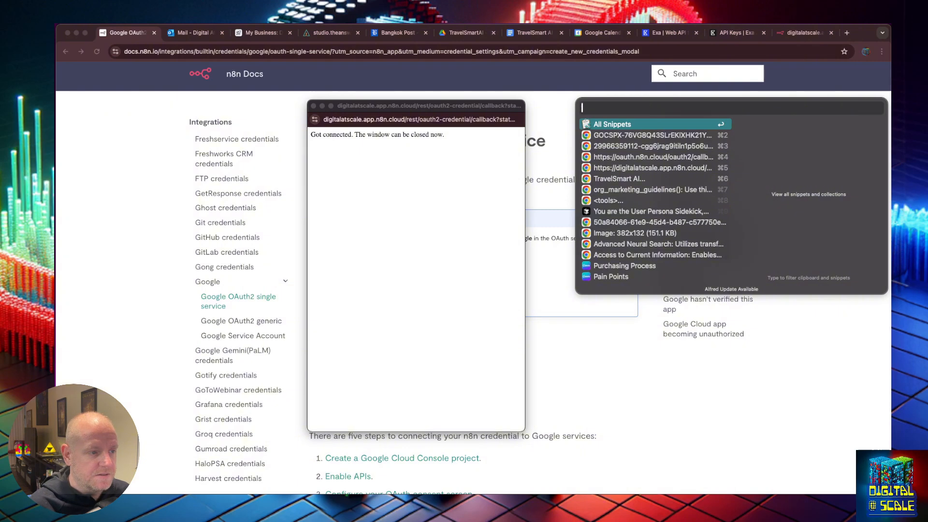
key("Escape")
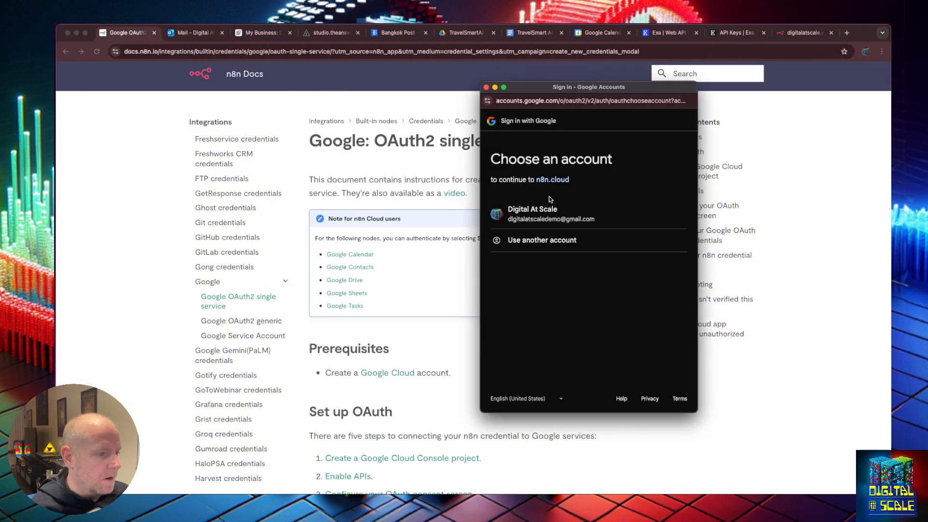
Sign in with the Google account and grant n8n all Drive and Docs permissions
left_click(544, 210)
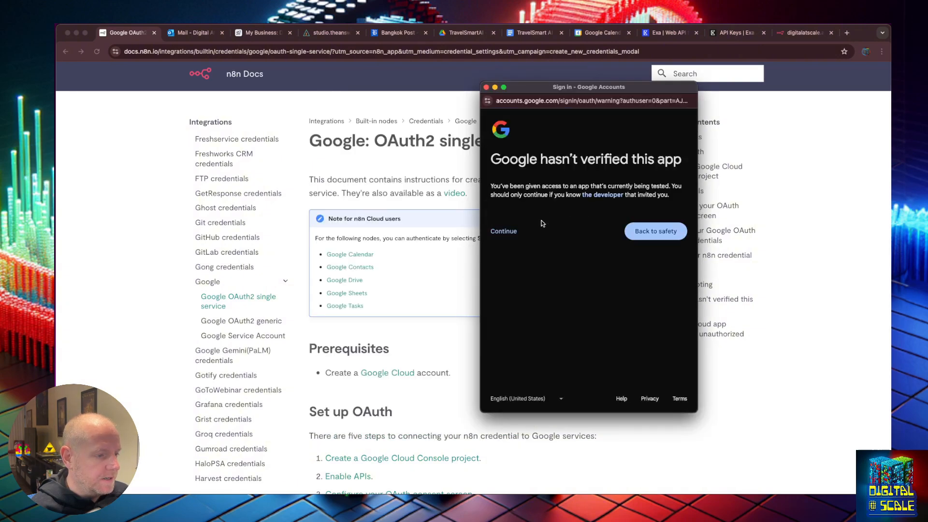
left_click(508, 232)
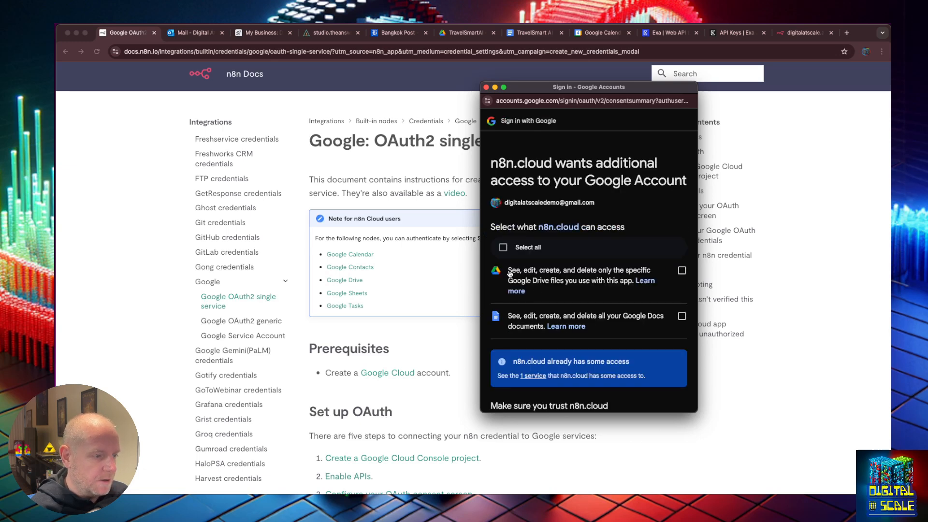
left_click(504, 247)
scroll(532, 275, "down", 3)
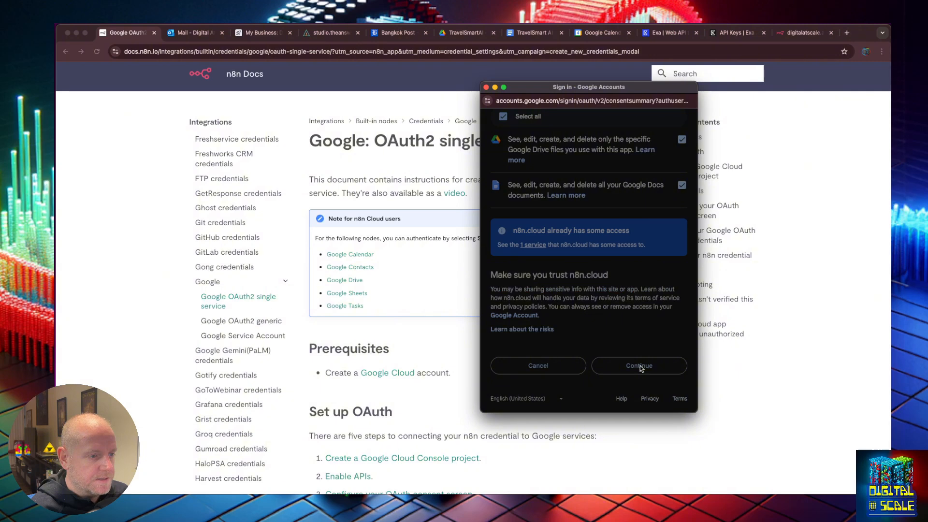
left_click(641, 365)
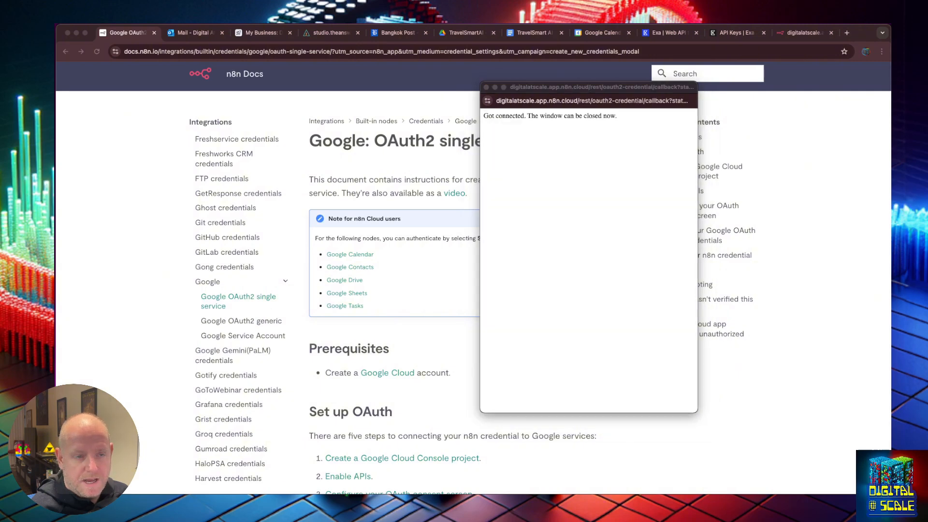
left_click_drag(774, 112, 536, 226)
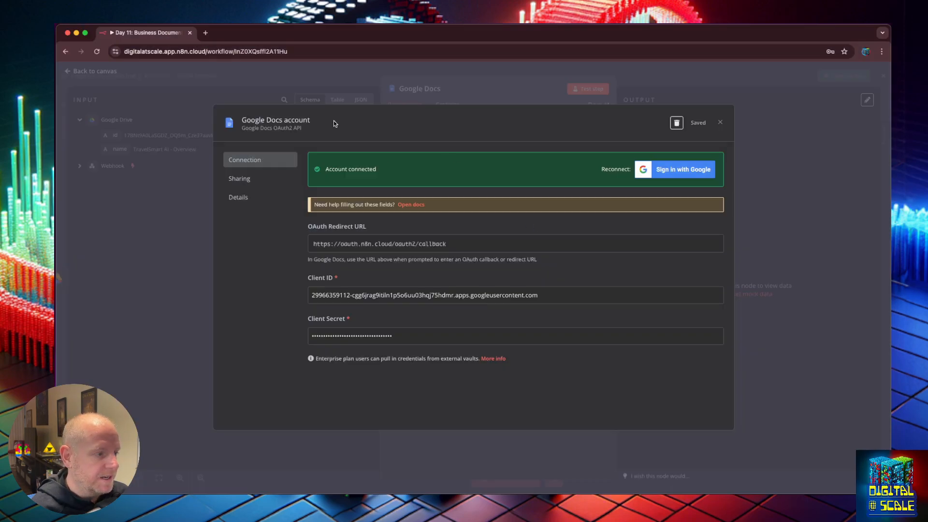
Set Doc ID to the Drive file's {{ $json.id }}, test it (Forbidden), then bring up Google Cloud
left_click(738, 83)
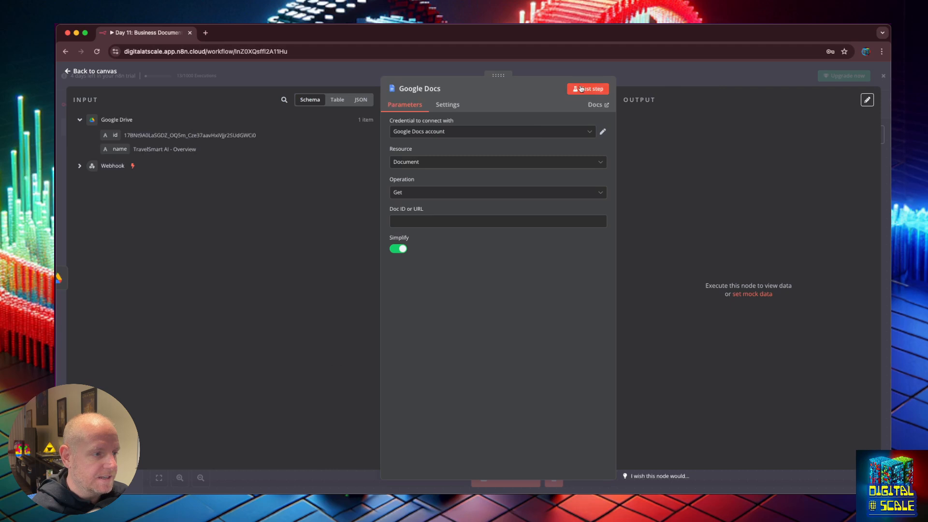
left_click(423, 221)
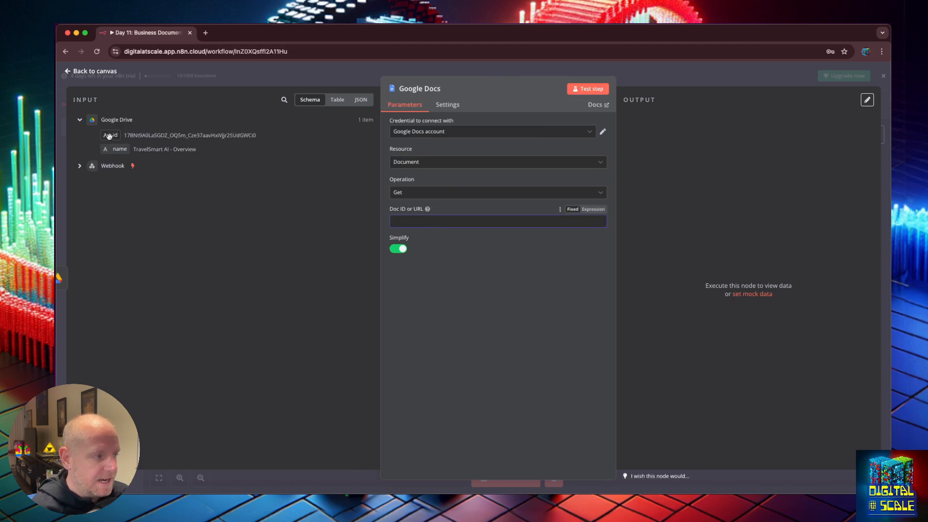
left_click_drag(115, 135, 396, 221)
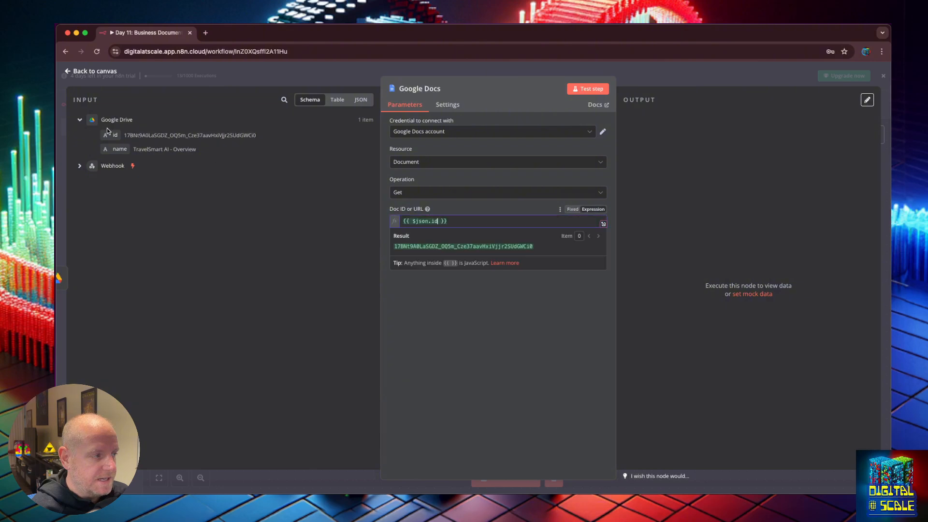
left_click(680, 171)
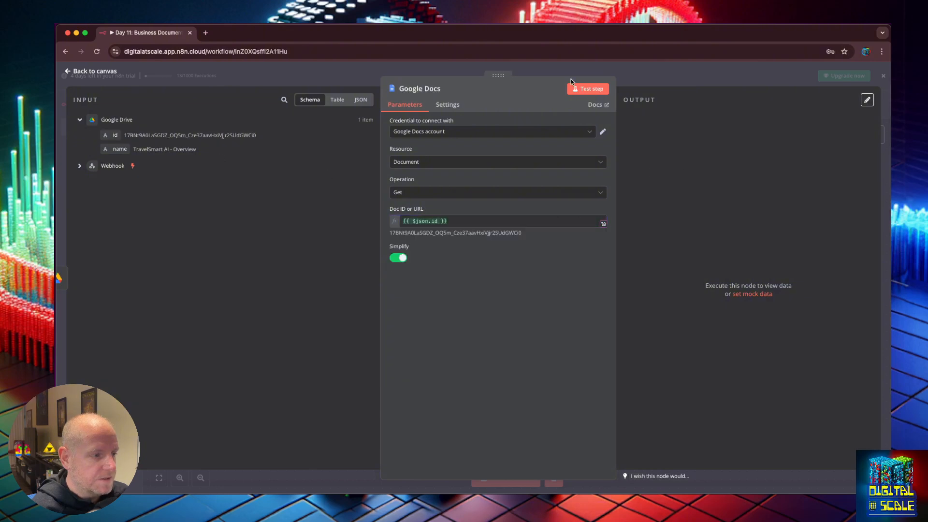
left_click(580, 89)
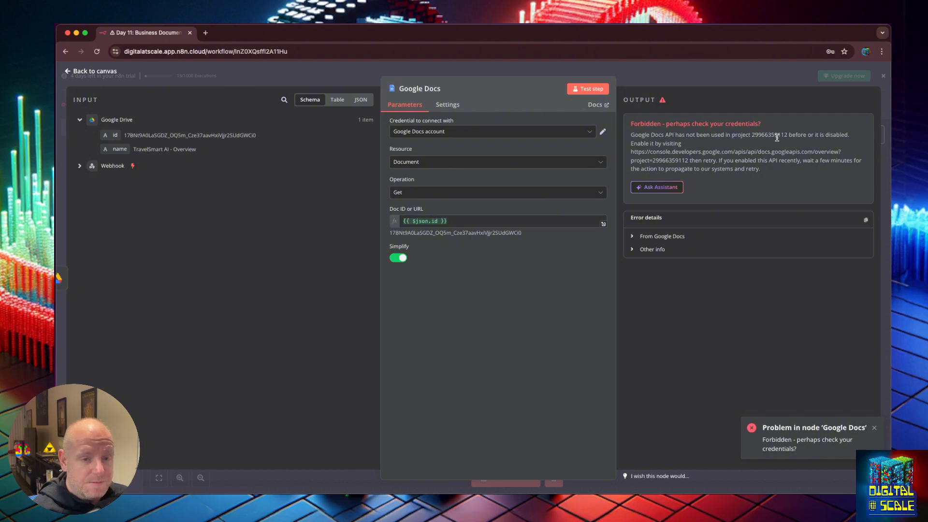
key("super+Tab")
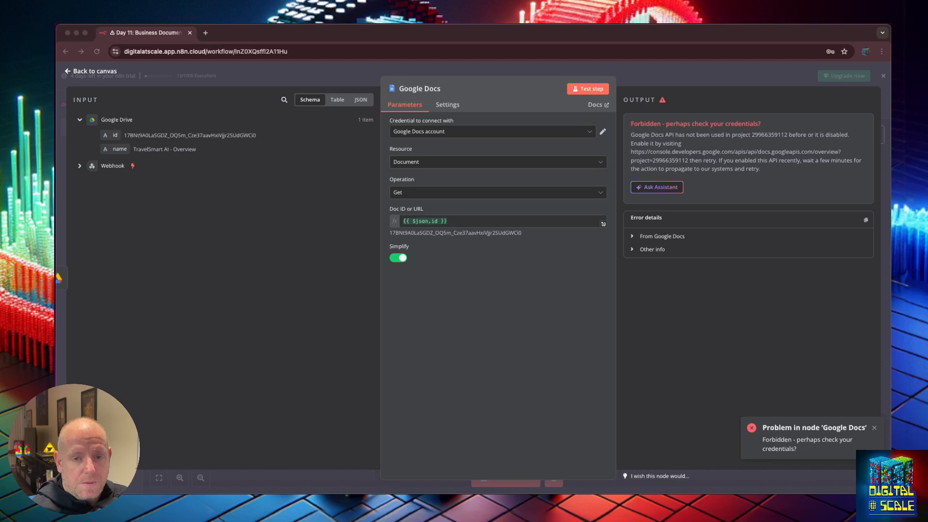
left_click_drag(890, 96, 426, 42)
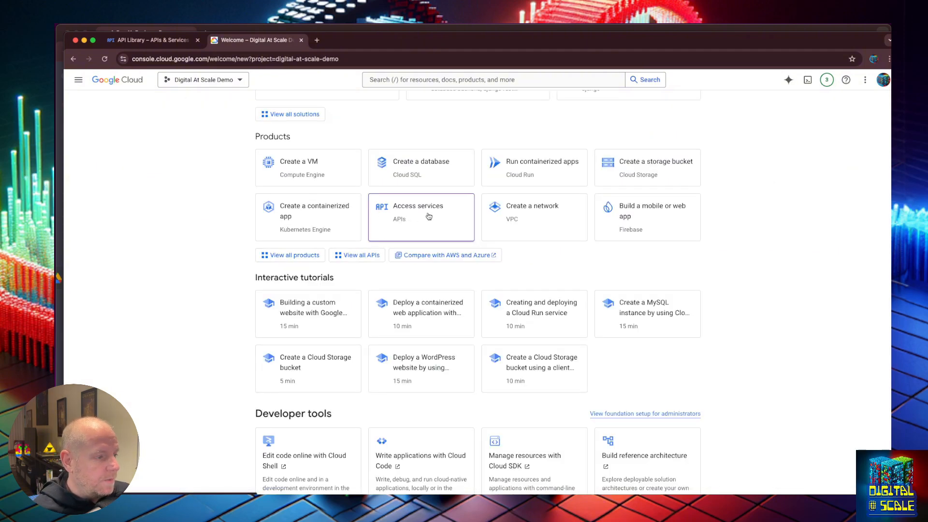
Search the API Library for 'docs' and enable the Google Docs API, then return to n8n
left_click(429, 217)
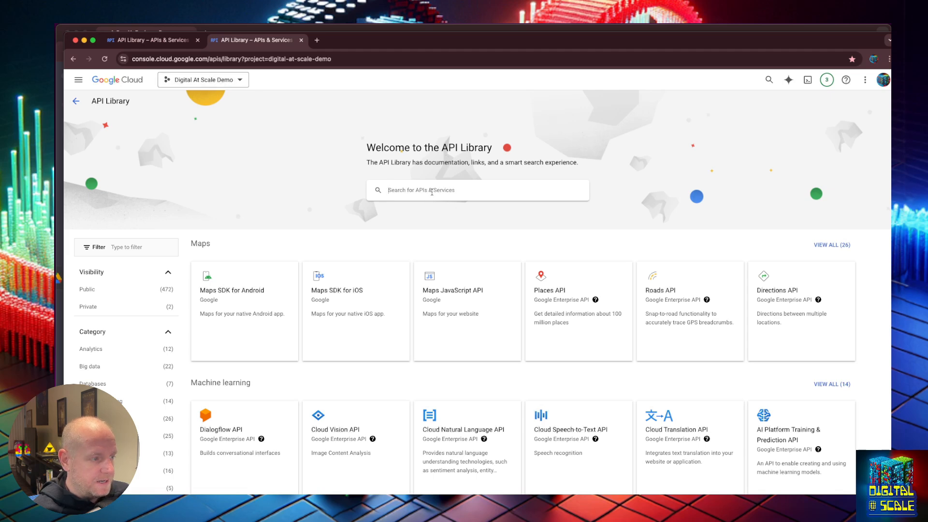
left_click(432, 192)
type("doc")
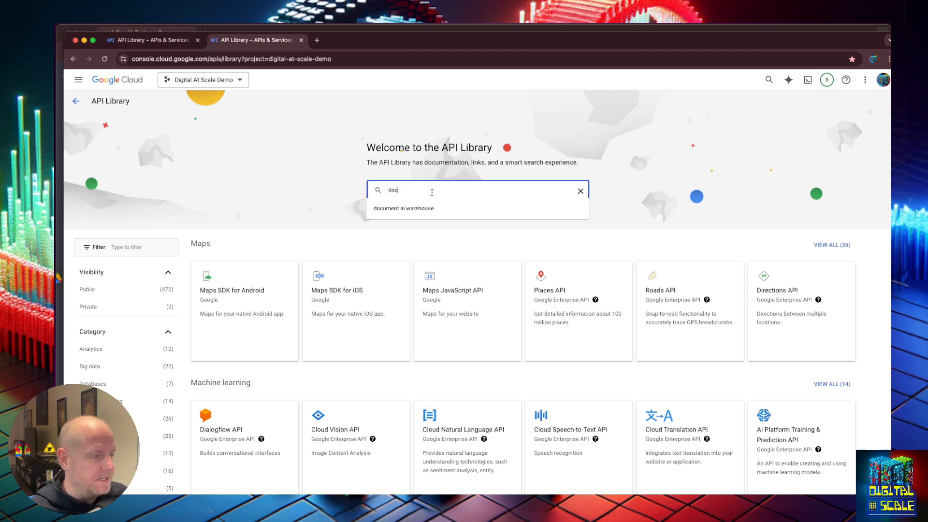
type("s")
key("Return")
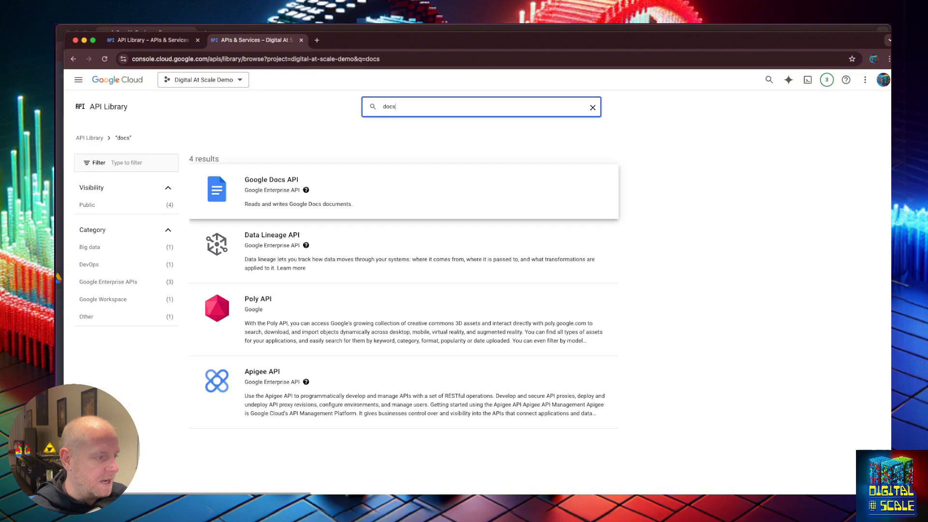
left_click(281, 175)
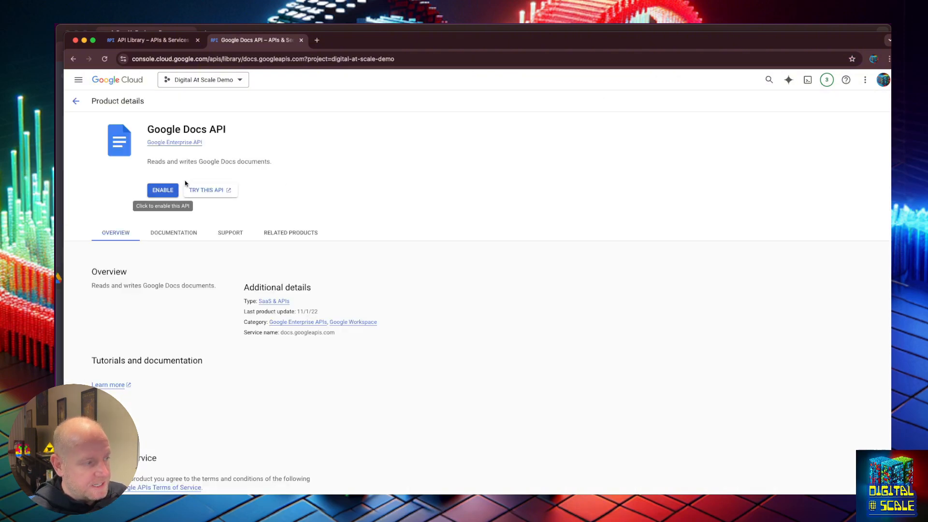
left_click(162, 191)
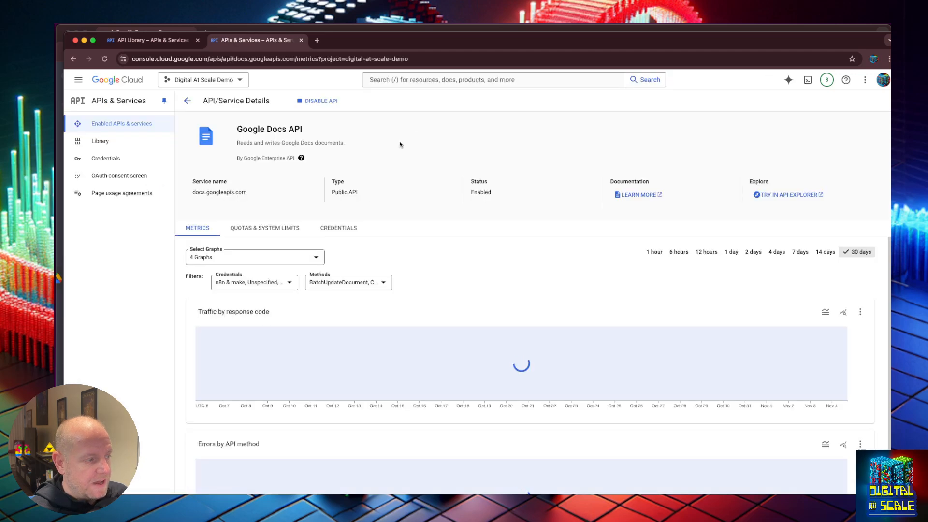
left_click(187, 100)
scroll(293, 242, "down", 3)
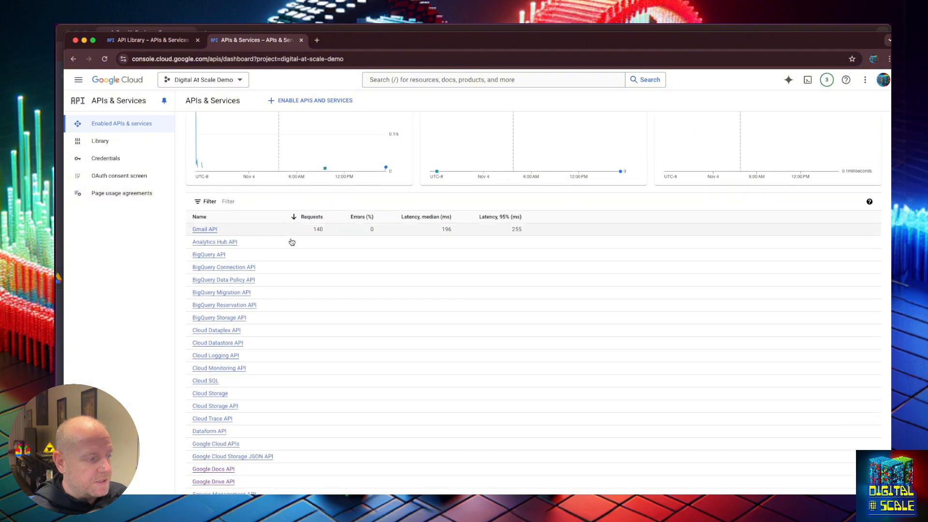
scroll(292, 242, "down", 2)
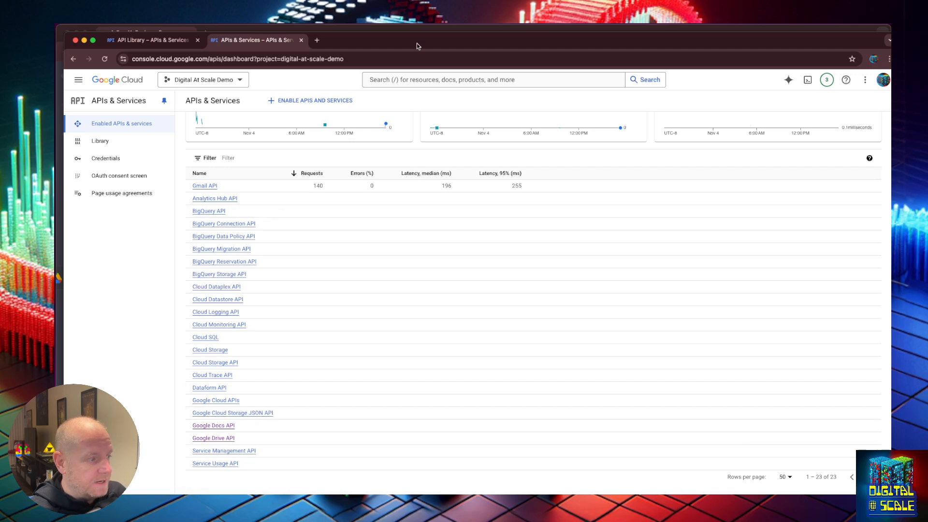
left_click_drag(418, 47, 927, 116)
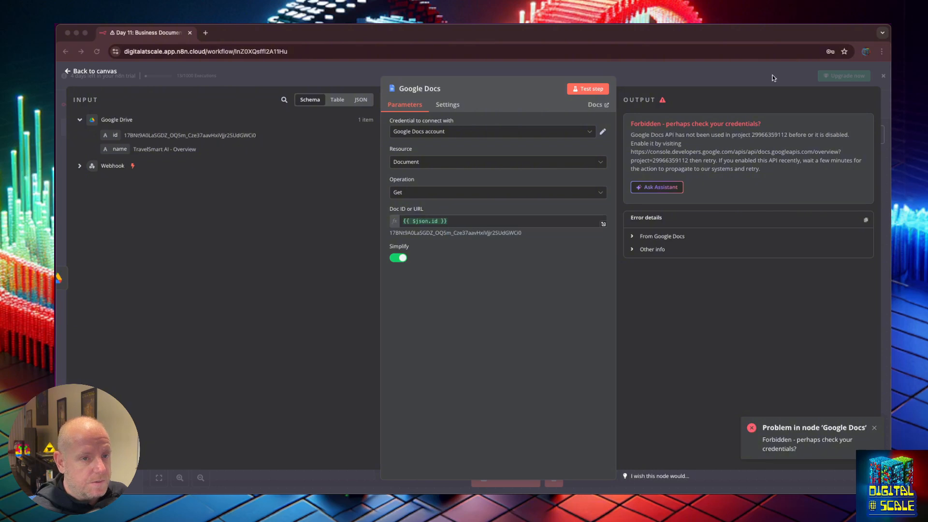
Rerun the Google Docs step and review the returned documentId and full document content
left_click(408, 42)
left_click(588, 89)
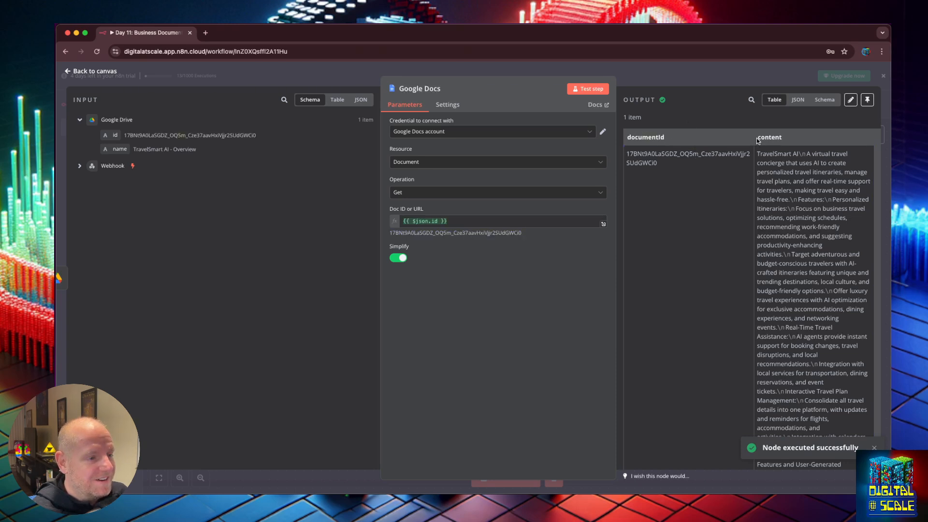
left_click_drag(758, 143, 832, 444)
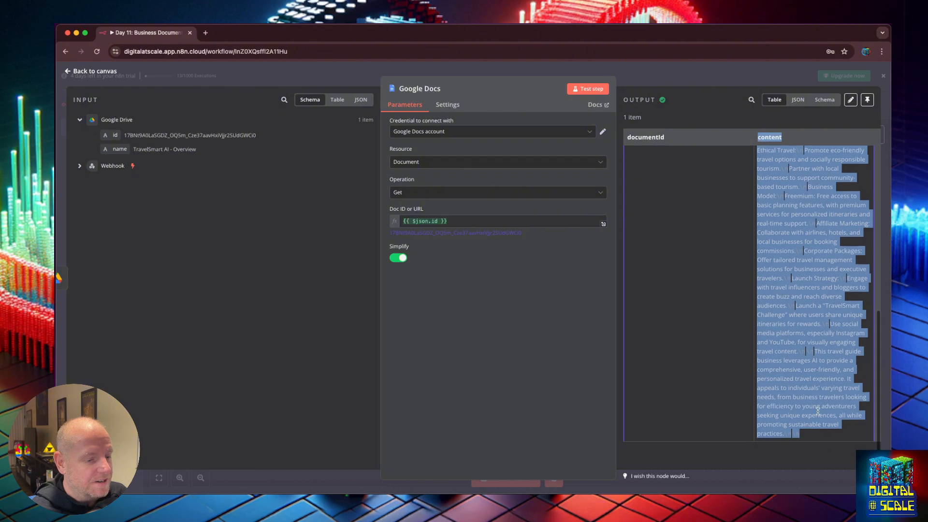
left_click(715, 236)
scroll(715, 236, "up", 10)
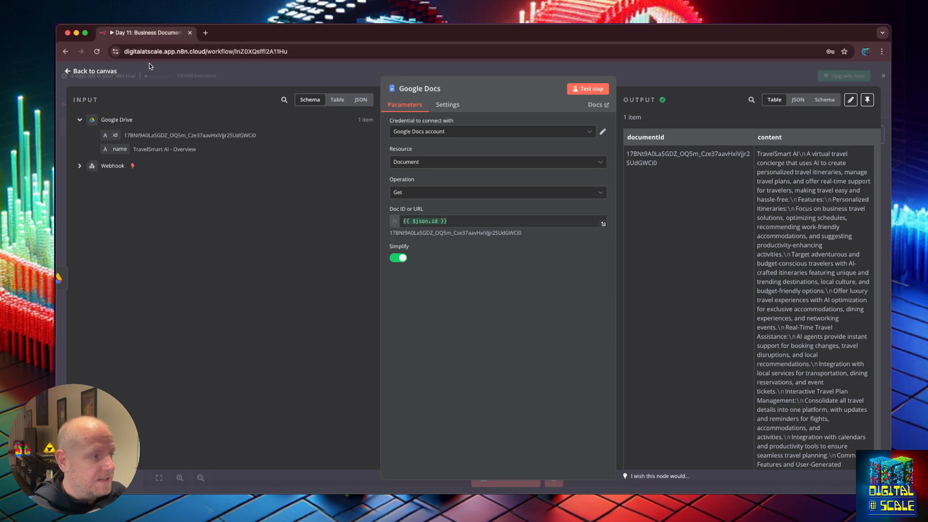
Remove the Drive→Respond to Webhook link and connect Google Docs into Respond to Webhook instead
left_click(70, 72)
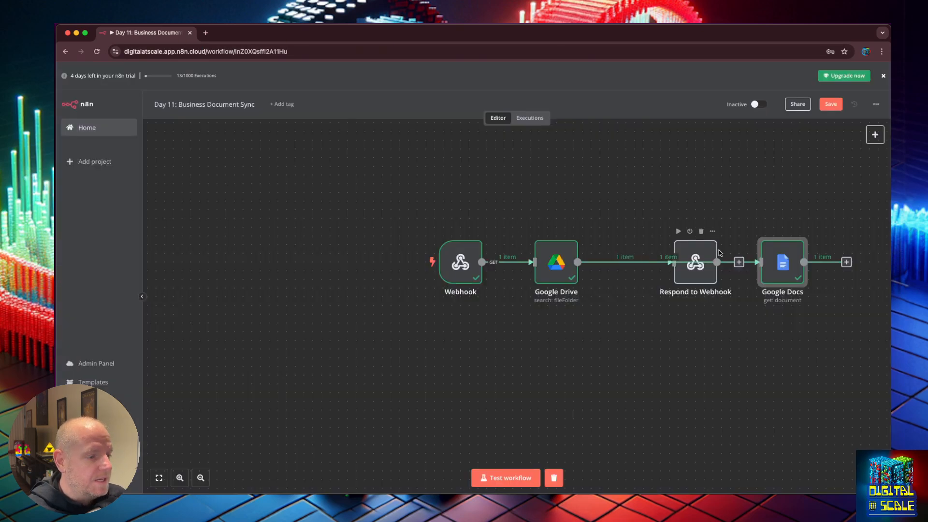
left_click_drag(699, 253, 782, 211)
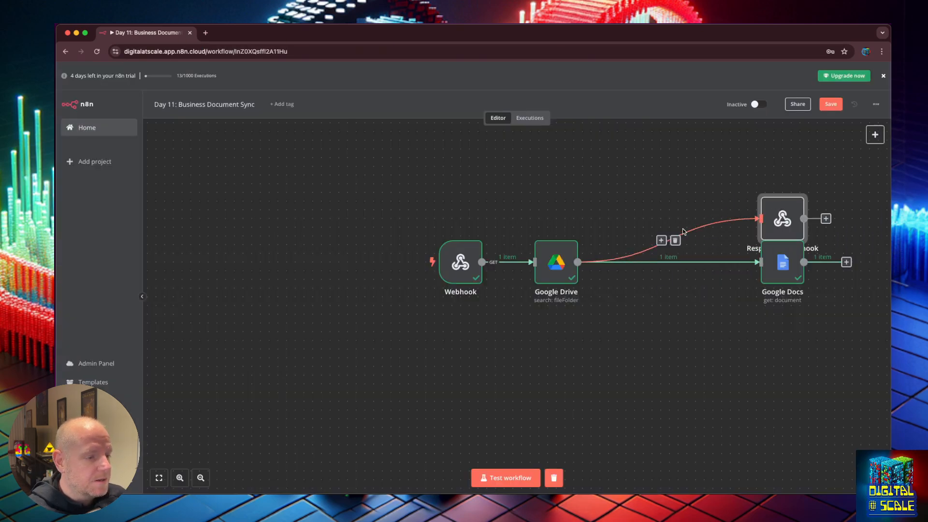
left_click(676, 240)
left_click_drag(787, 266, 665, 265)
left_click_drag(726, 263, 787, 265)
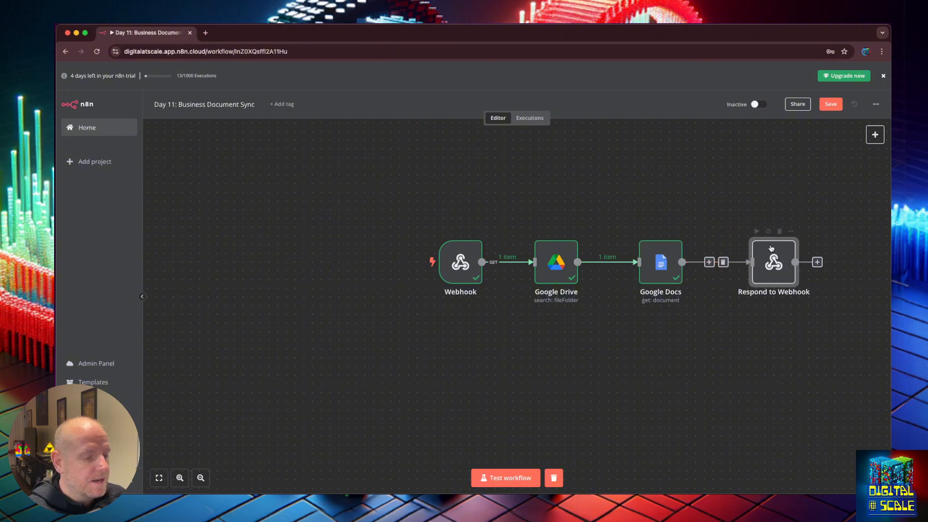
Review the Respond to Webhook settings and save the workflow
double_click(775, 261)
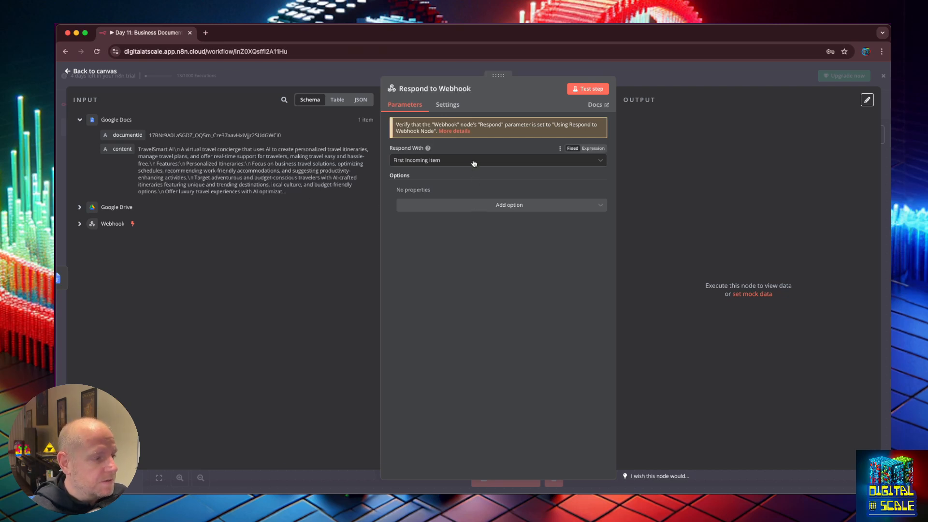
left_click(80, 208)
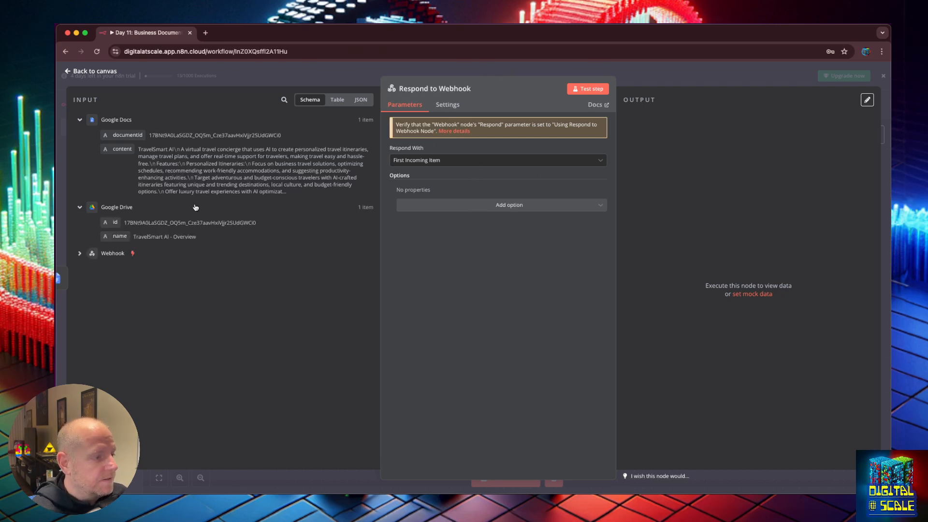
left_click(67, 72)
left_click(597, 173)
key("super+s")
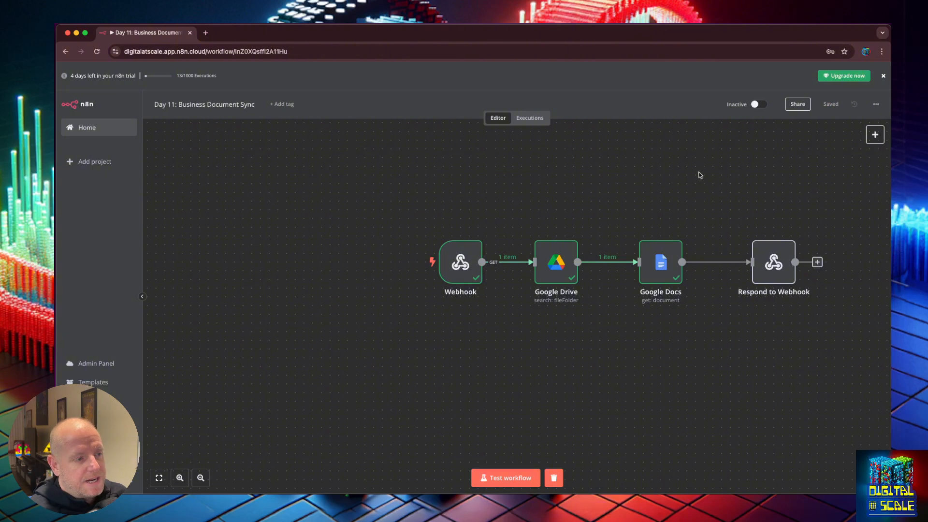
Copy the Webhook node's test URL and start the workflow test
double_click(466, 273)
left_click(295, 154)
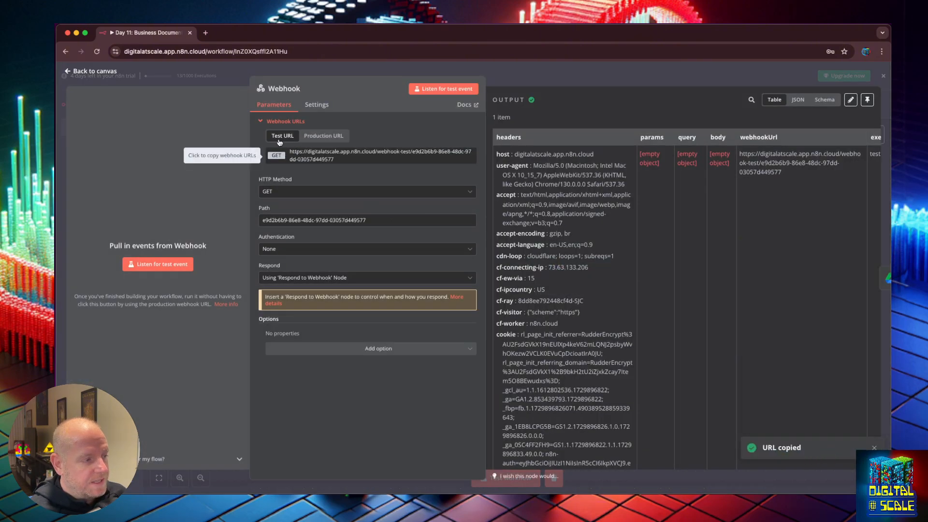
left_click(69, 76)
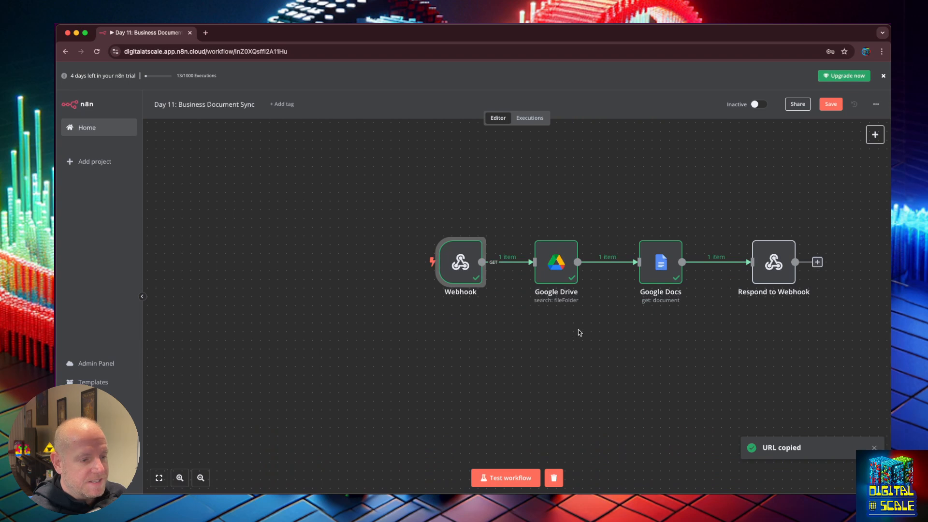
left_click(503, 479)
Load the test URL in a new tab and check the returned TravelSmart AI document JSON
key("super+t")
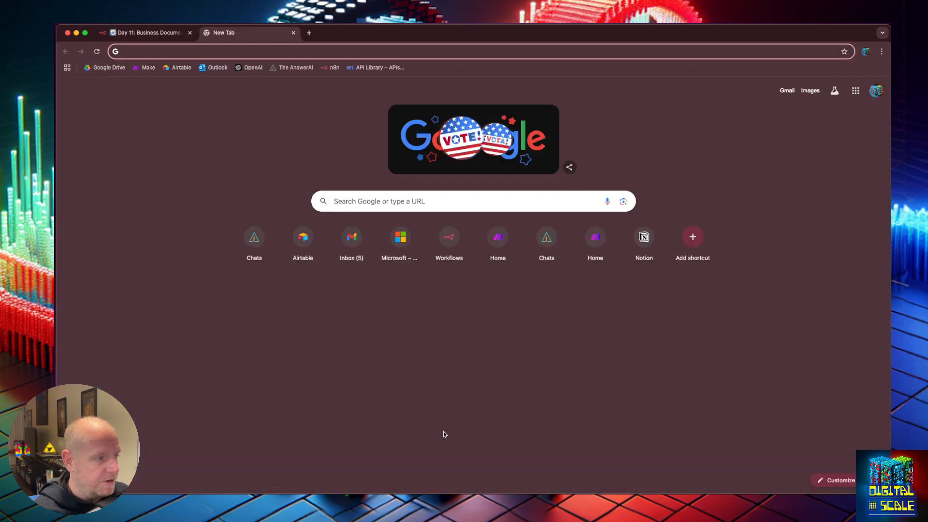
key("super+v")
key("Return")
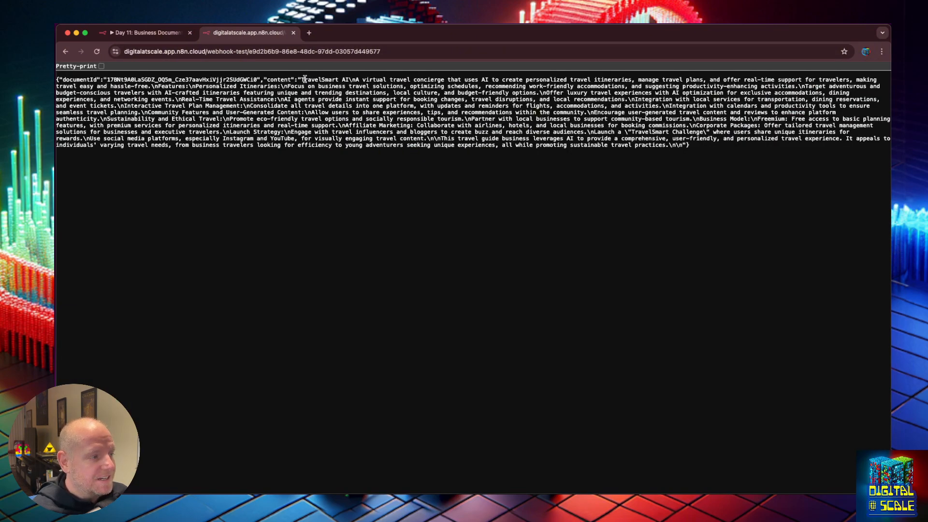
left_click_drag(302, 79, 668, 145)
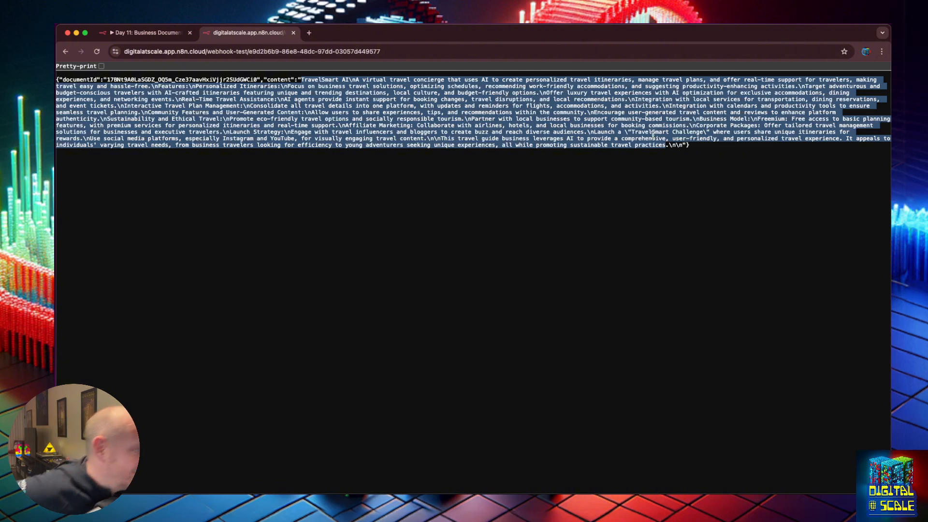
key("super+Tab")
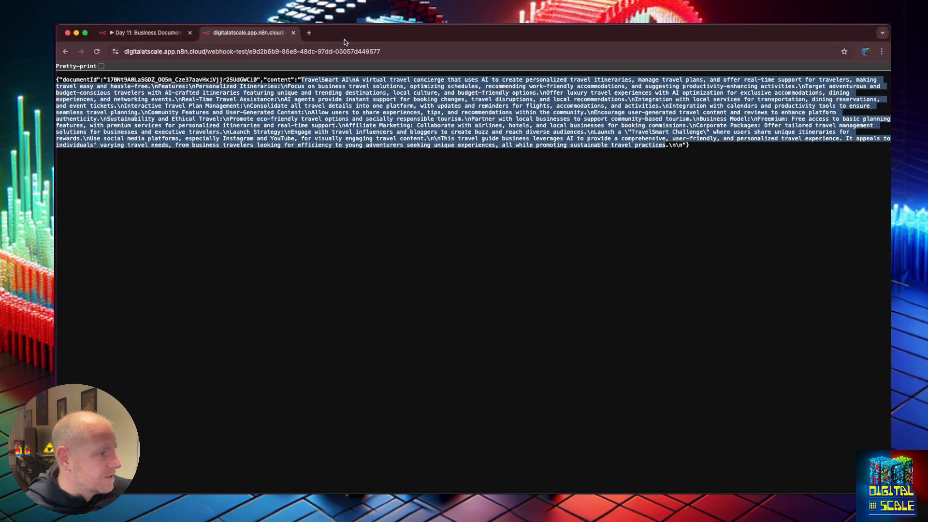
left_click(150, 32)
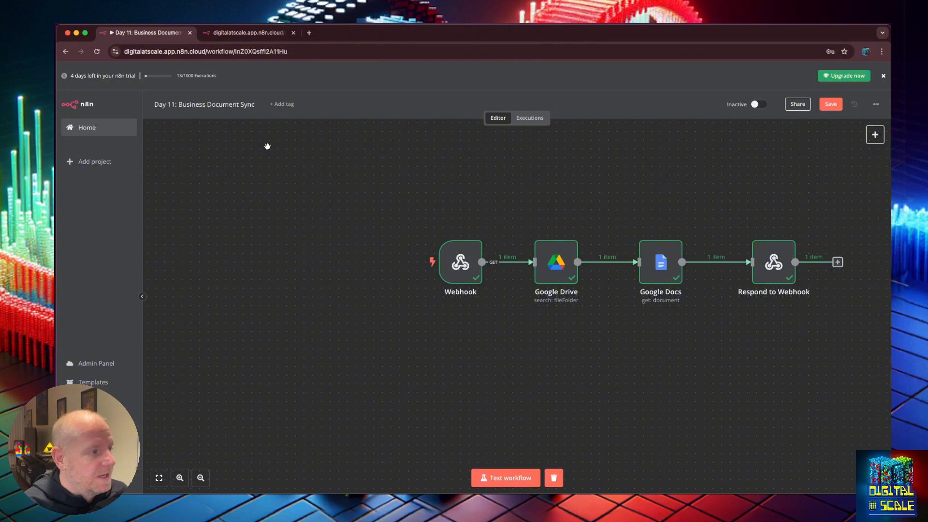
Set the open API Loader's request method to GET
double_click(354, 33)
left_click_drag(517, 50, 758, 147)
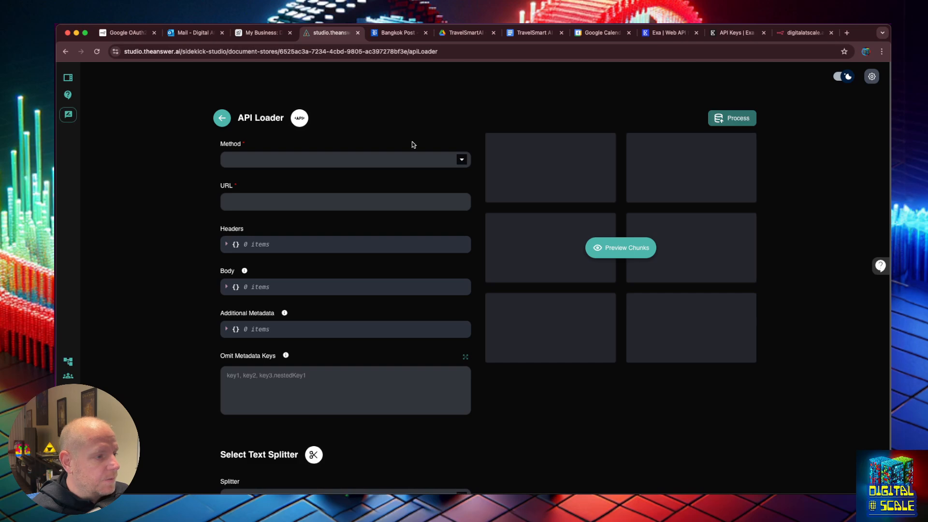
left_click(461, 160)
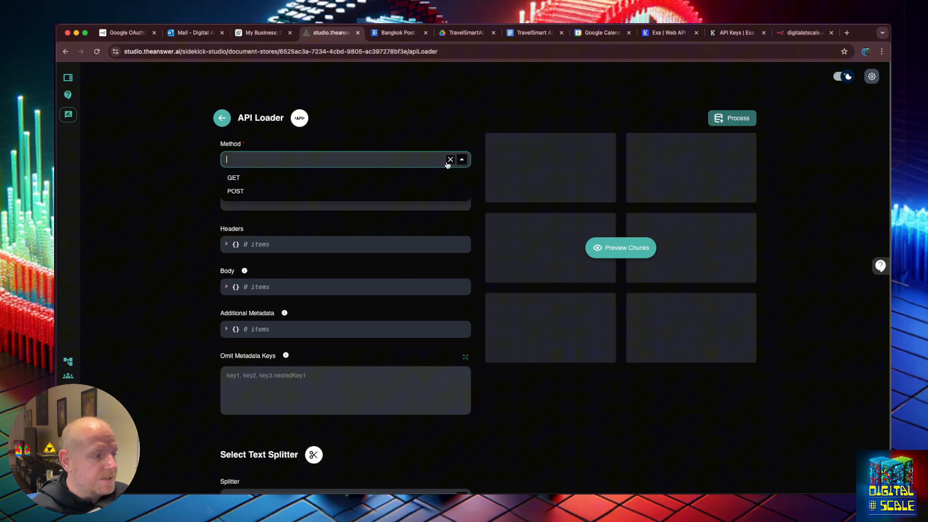
left_click(346, 185)
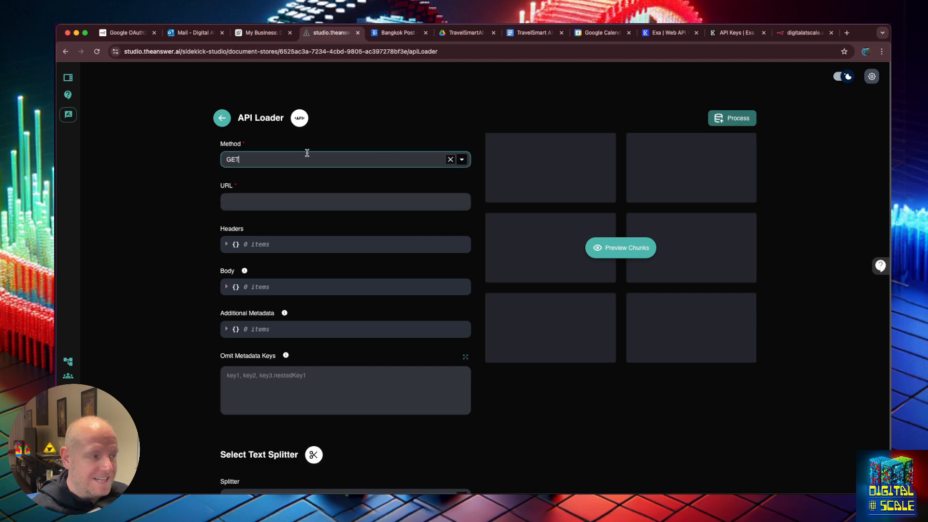
Add a new API Loader with Method GET to the Travel Smart AI Business Documents store
left_click(221, 117)
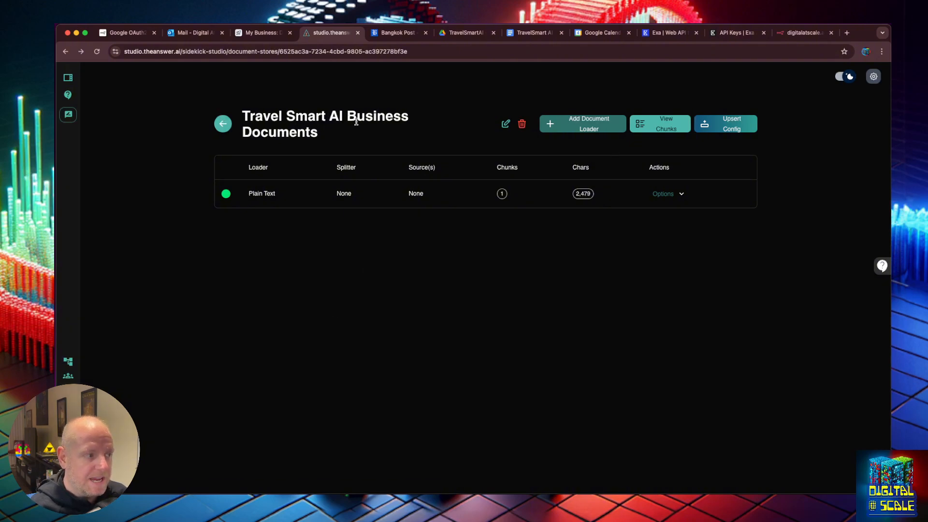
left_click(595, 129)
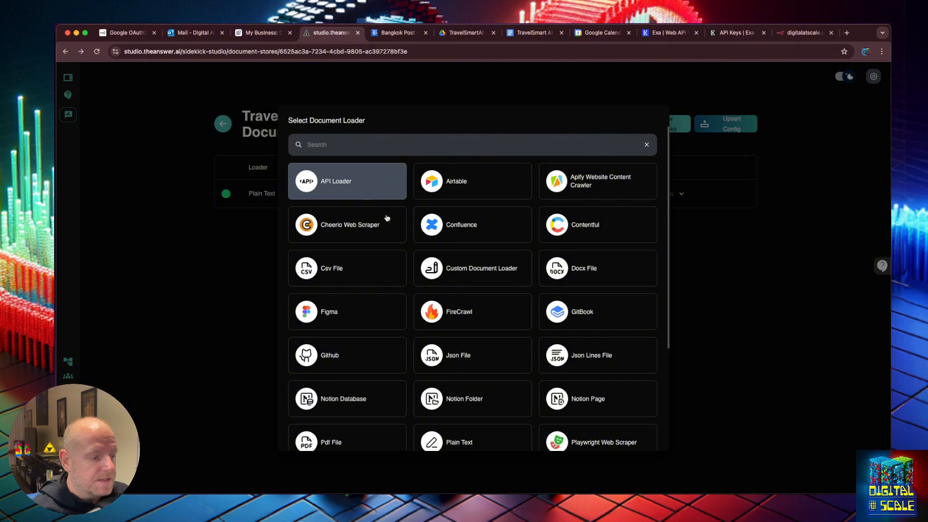
scroll(394, 222, "down", 5)
scroll(397, 225, "up", 5)
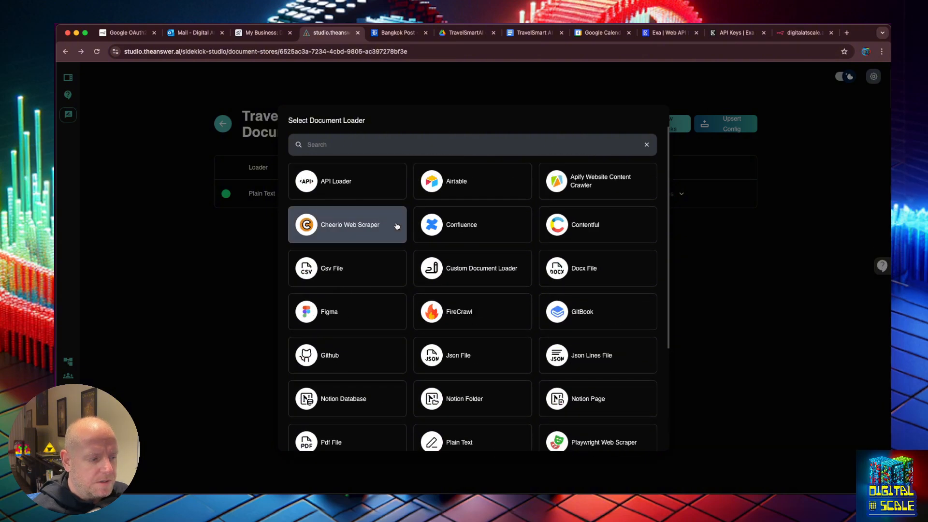
scroll(395, 224, "down", 5)
scroll(396, 225, "up", 5)
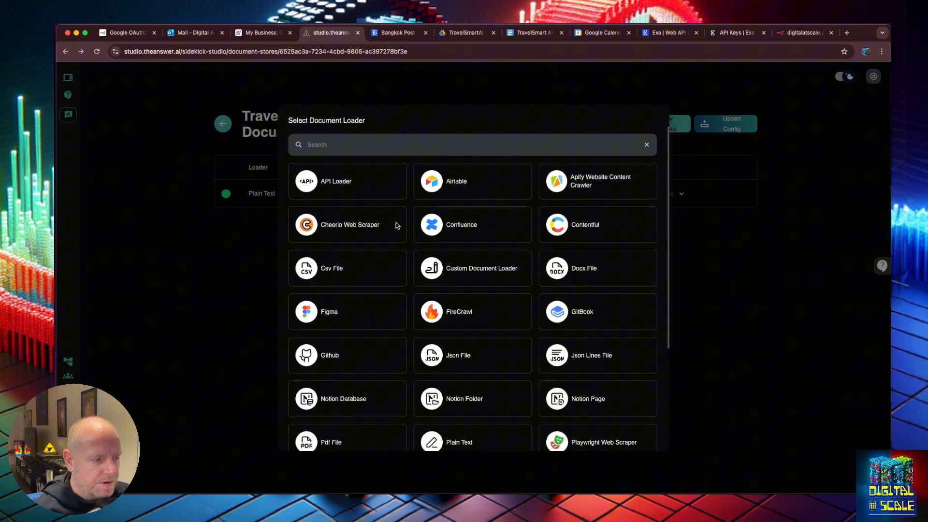
left_click(363, 191)
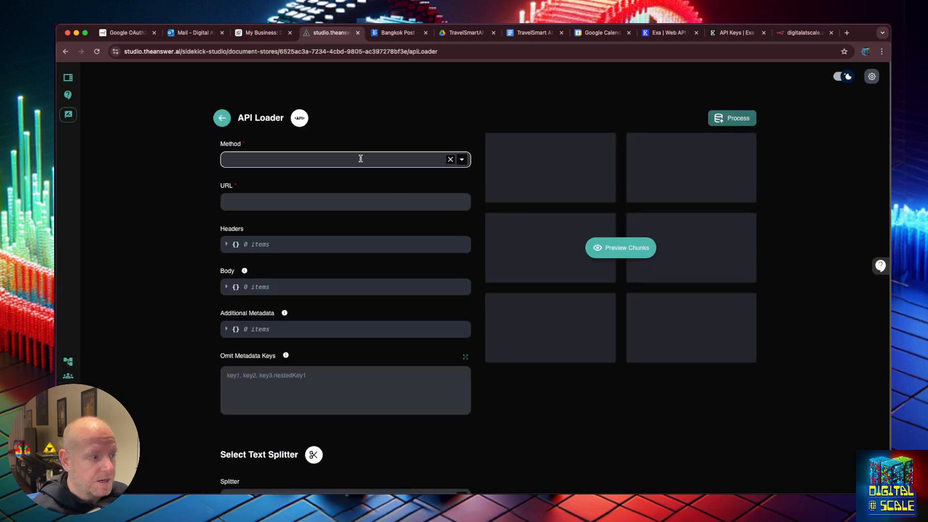
left_click(361, 159)
left_click(299, 179)
left_click(288, 207)
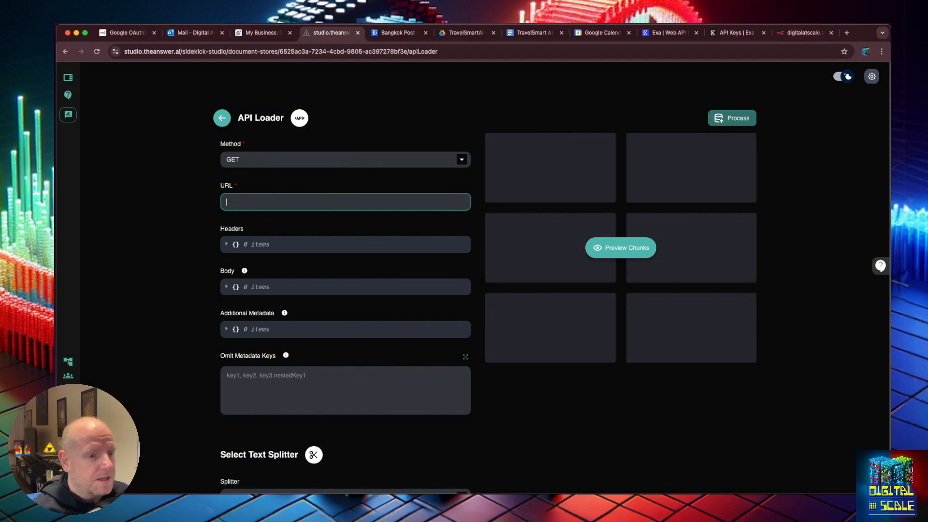
key("ctrl+Up")
left_click(145, 402)
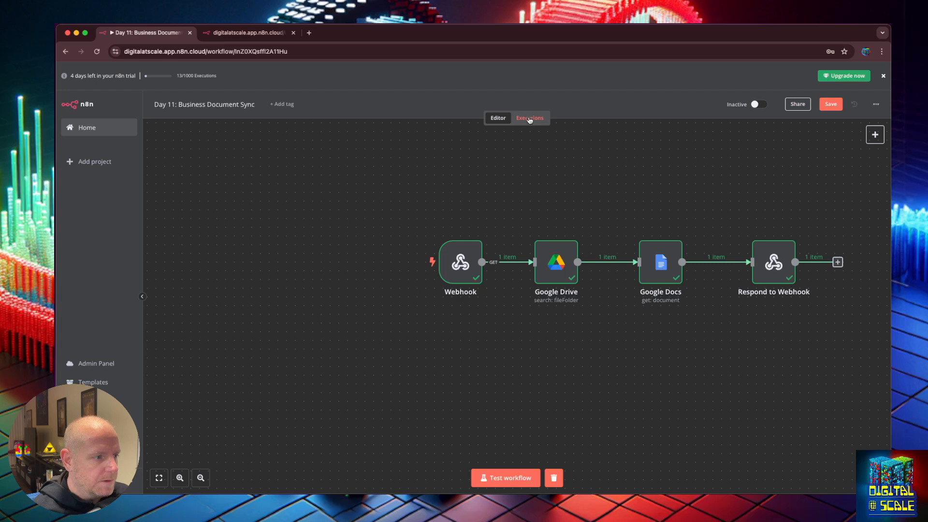
Activate the Business Document Sync workflow and permanently dismiss the activation notice
left_click(756, 104)
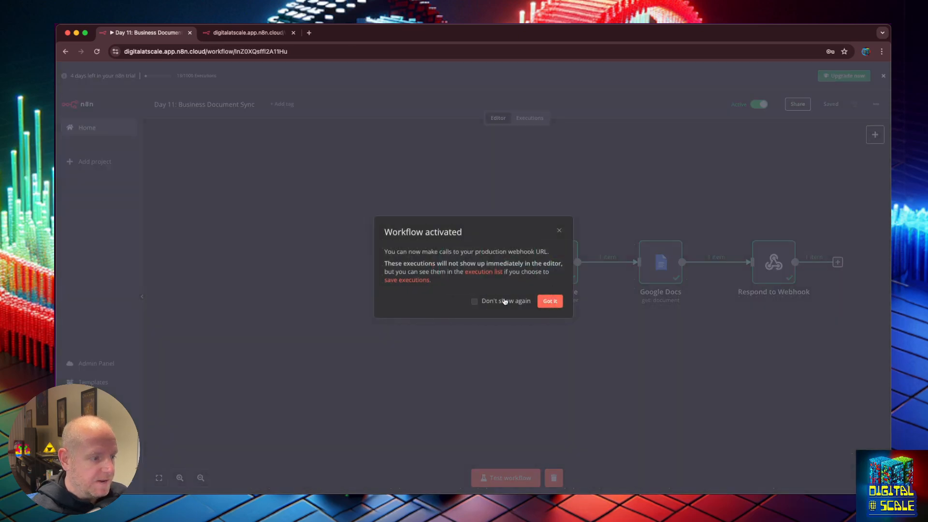
left_click(475, 301)
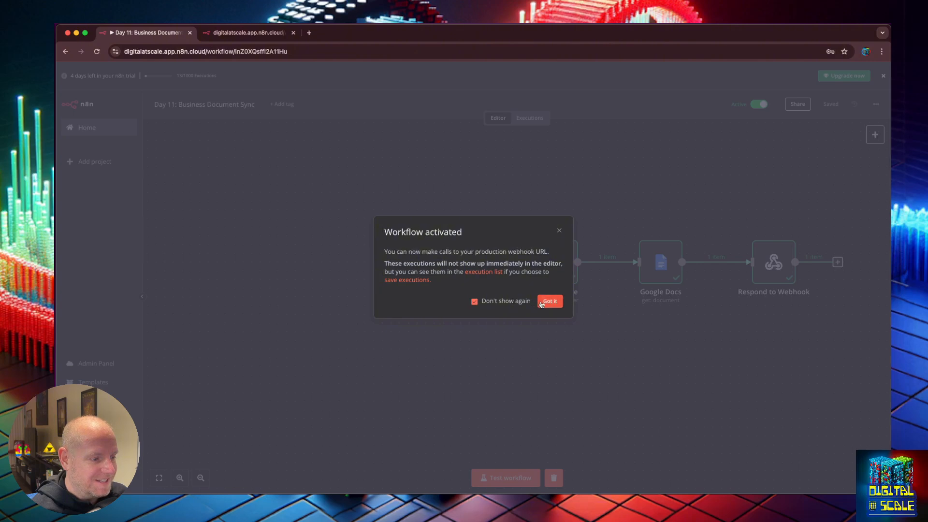
left_click(546, 301)
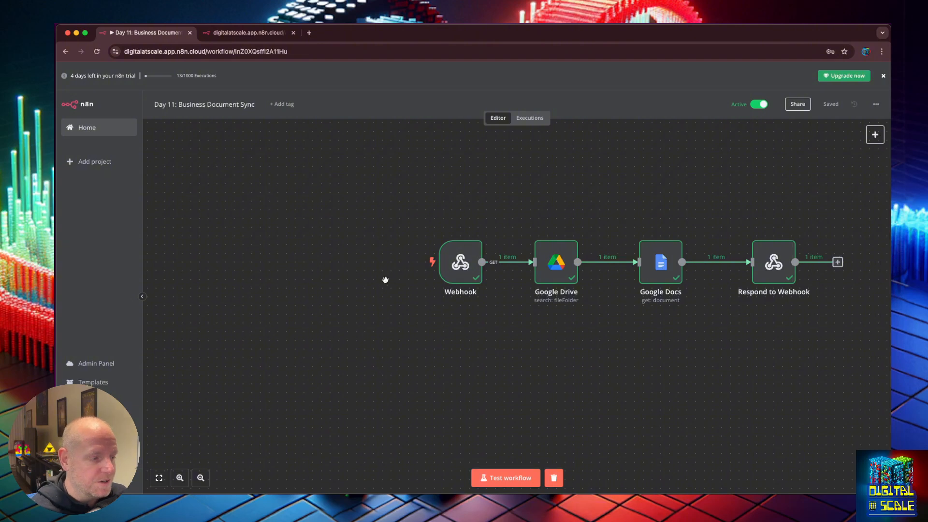
Check the webhook's JSON response, then copy the Webhook node's production URL
mouse_move(443, 270)
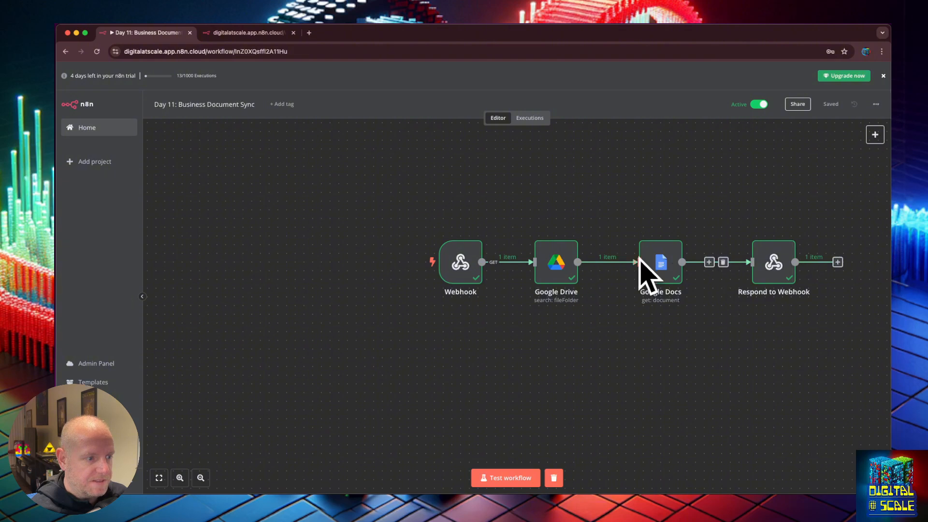
left_click(230, 35)
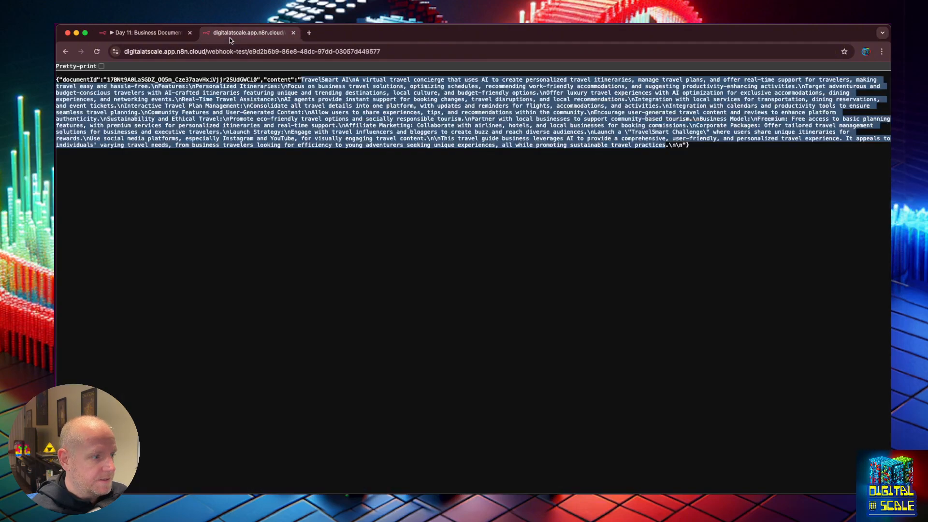
left_click(150, 32)
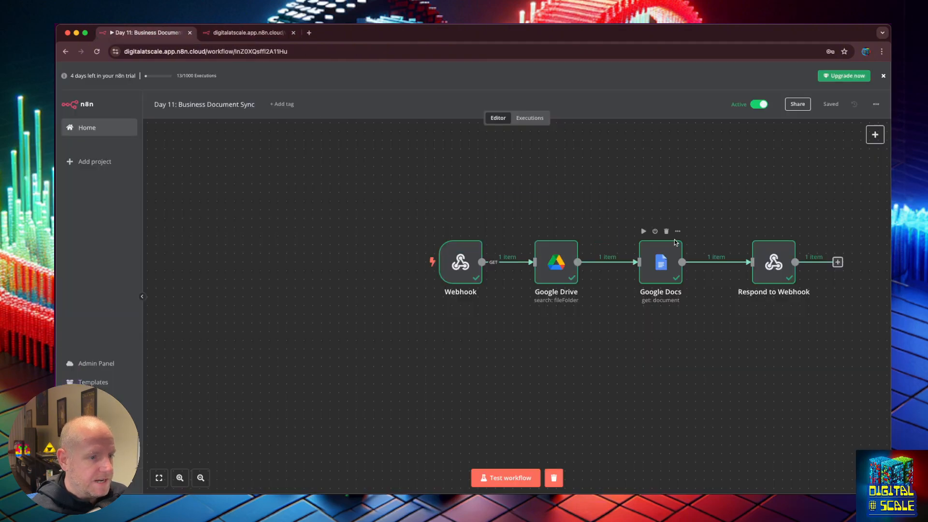
double_click(460, 262)
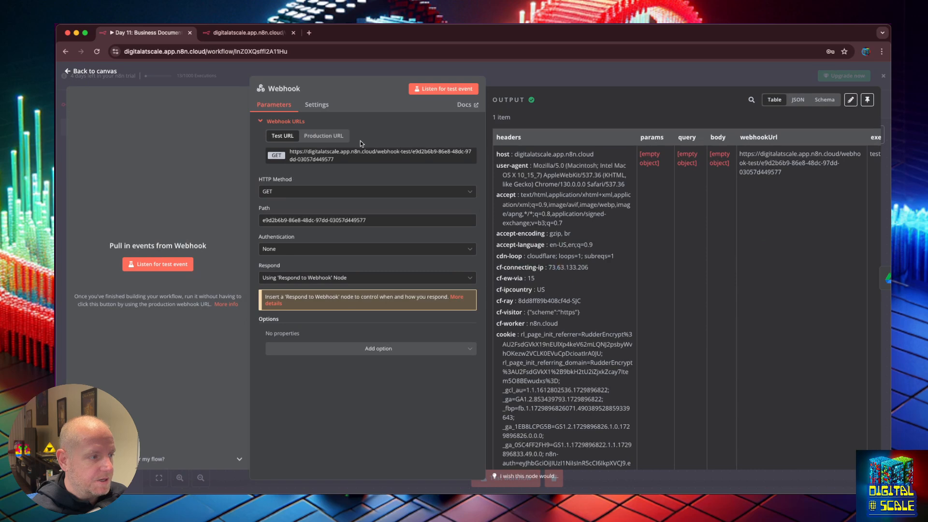
left_click(323, 136)
left_click(338, 156)
Set the API Loader's URL to the n8n webhook address
key("ctrl+Up")
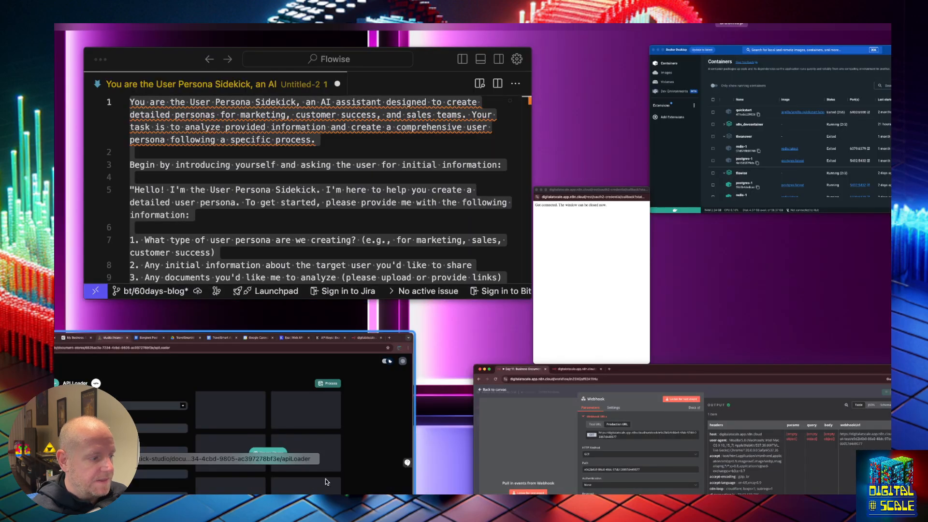
left_click(326, 482)
left_click(287, 194)
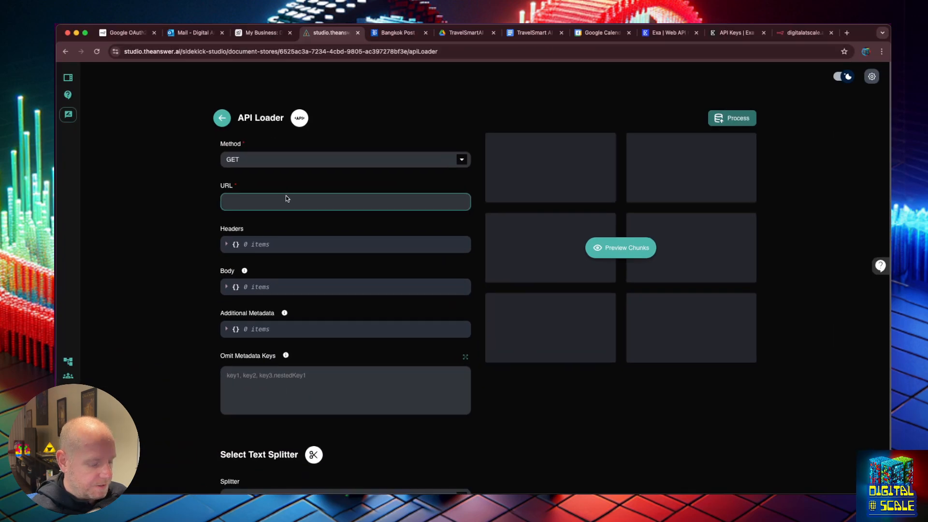
key("super+v")
left_click(583, 296)
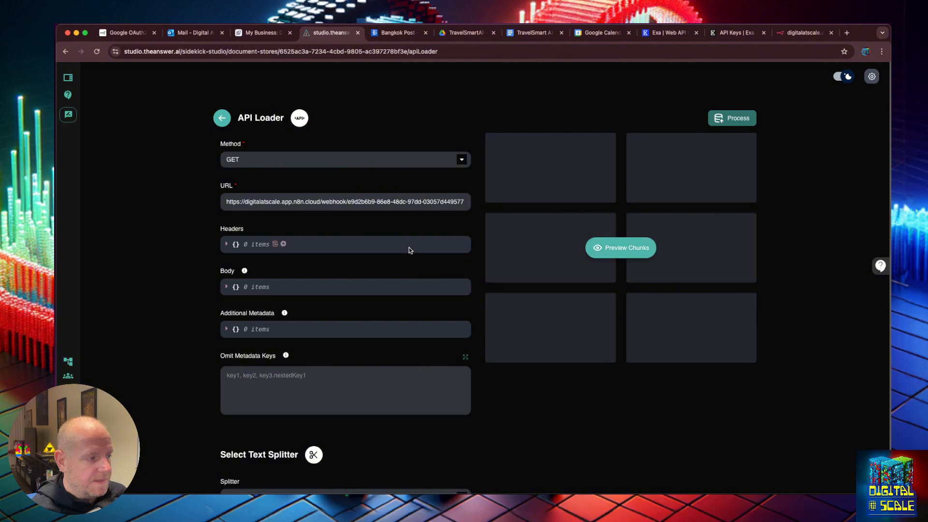
Preview the webhook chunks, inspect chunk #1, then process the loader into the store
left_click(624, 250)
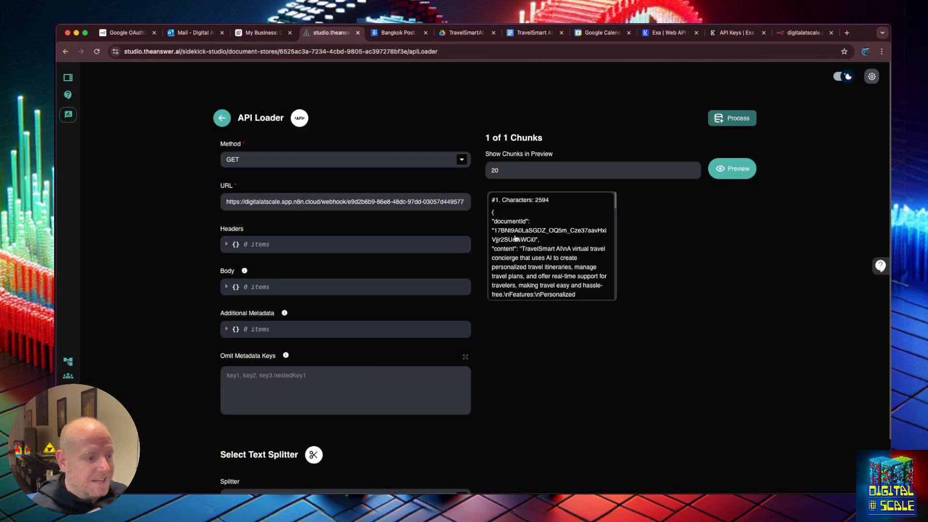
left_click(516, 239)
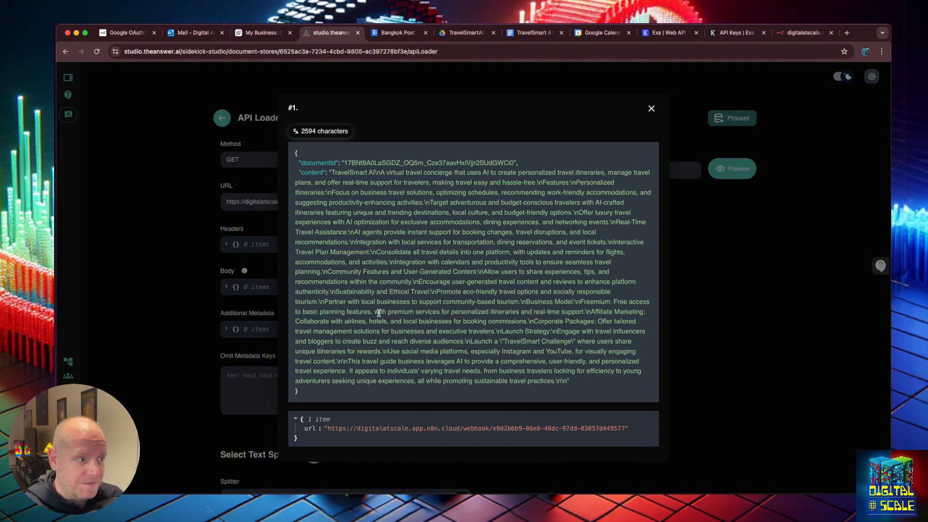
left_click_drag(325, 173, 570, 387)
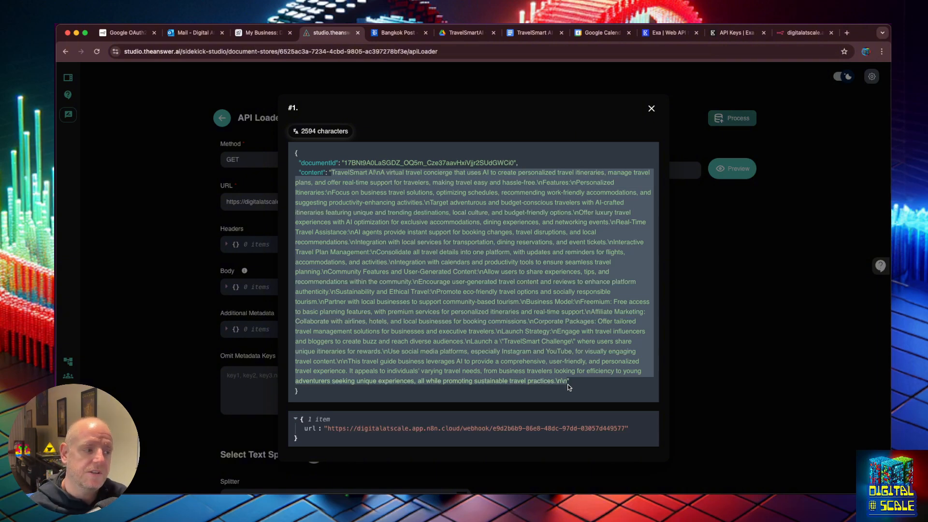
left_click(793, 387)
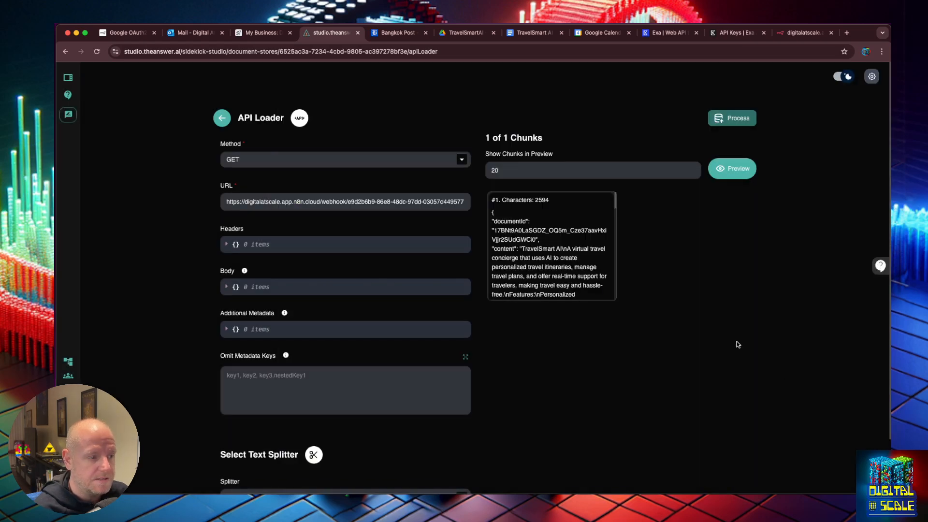
left_click(745, 118)
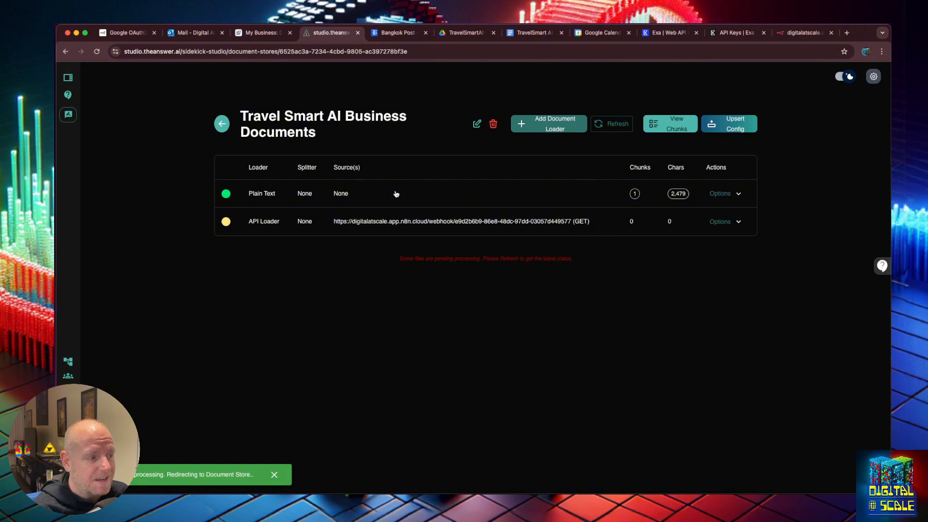
Delete the Plain Text loader from the store and reload the page
left_click(726, 195)
left_click(699, 246)
left_click(580, 298)
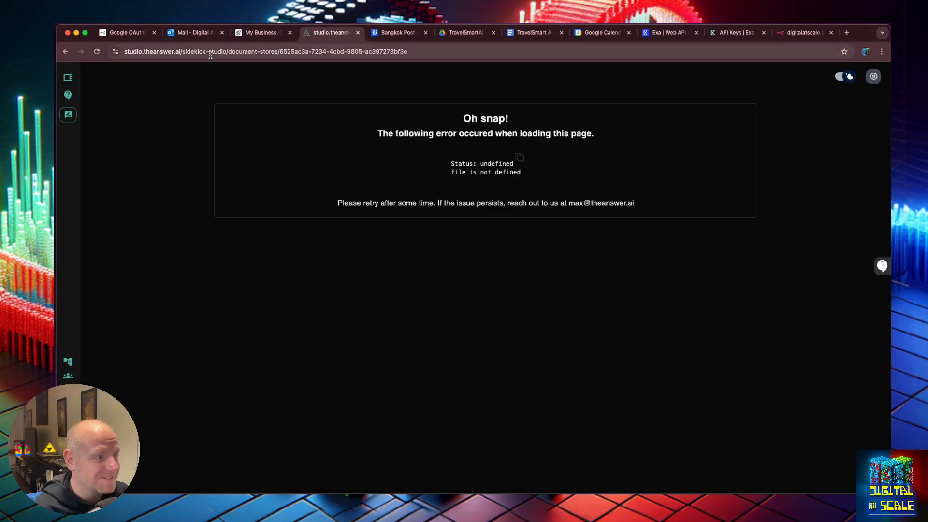
left_click(210, 52)
key("Return")
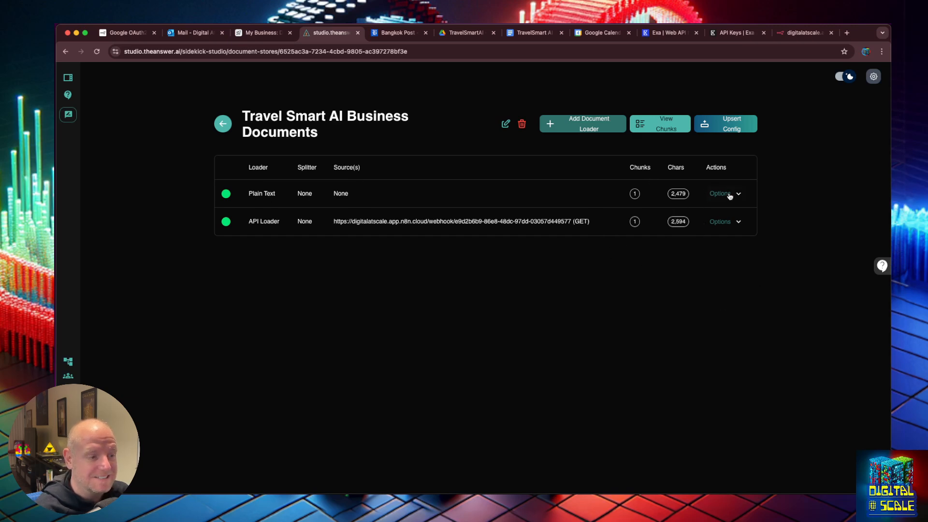
Delete the leftover chunk #1 from the Plain Text loader
left_click(572, 193)
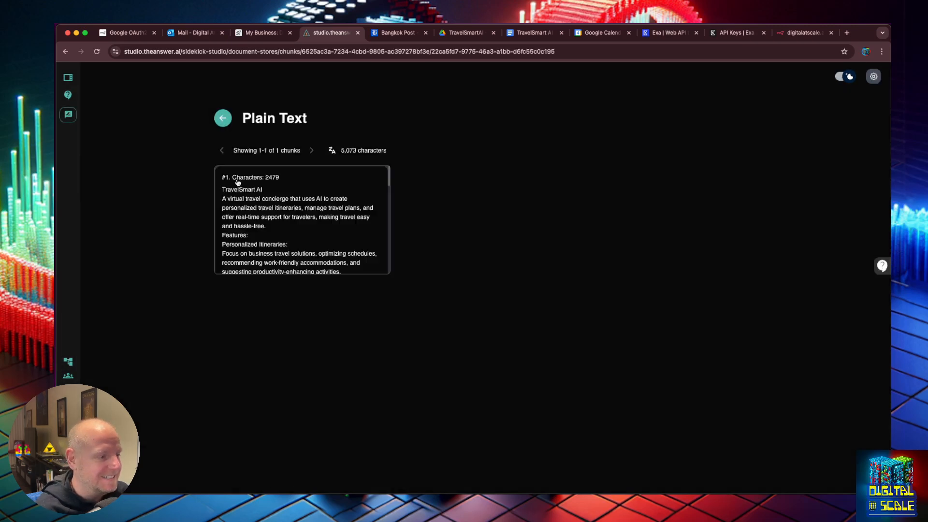
left_click(277, 187)
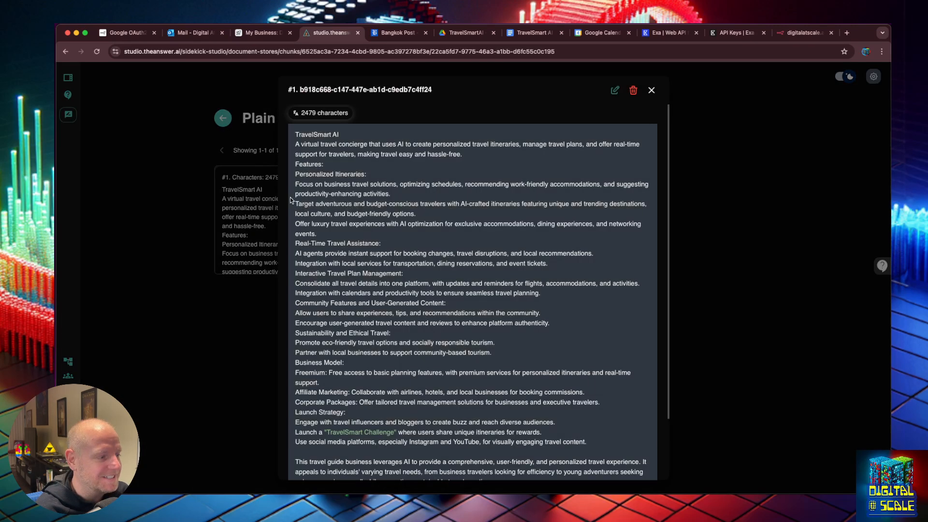
left_click(636, 91)
left_click(559, 304)
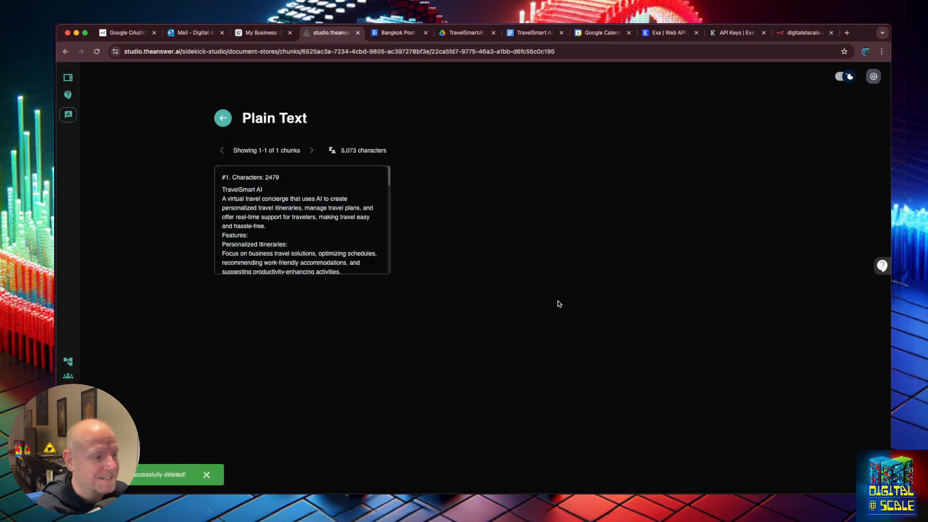
Inspect the API Loader's 2,594-character chunk in the editor without changing it
left_click(223, 118)
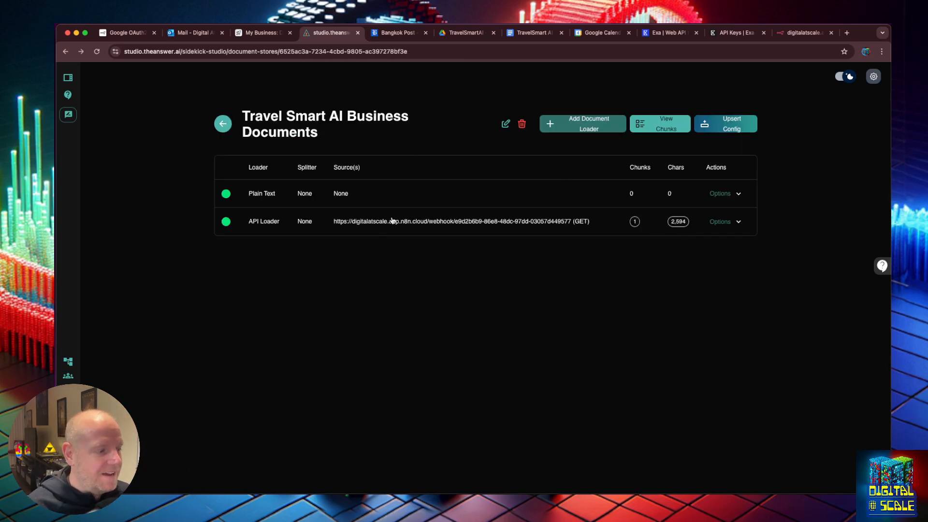
left_click(580, 218)
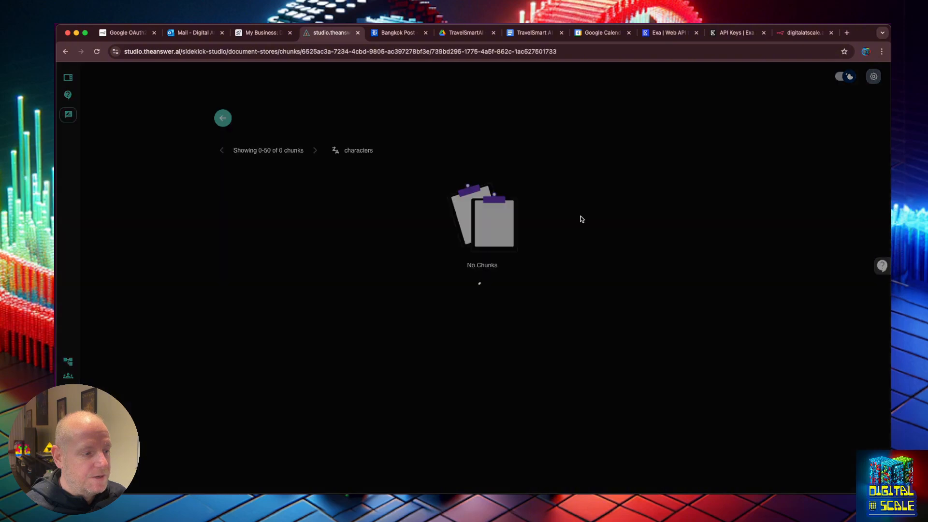
left_click(326, 198)
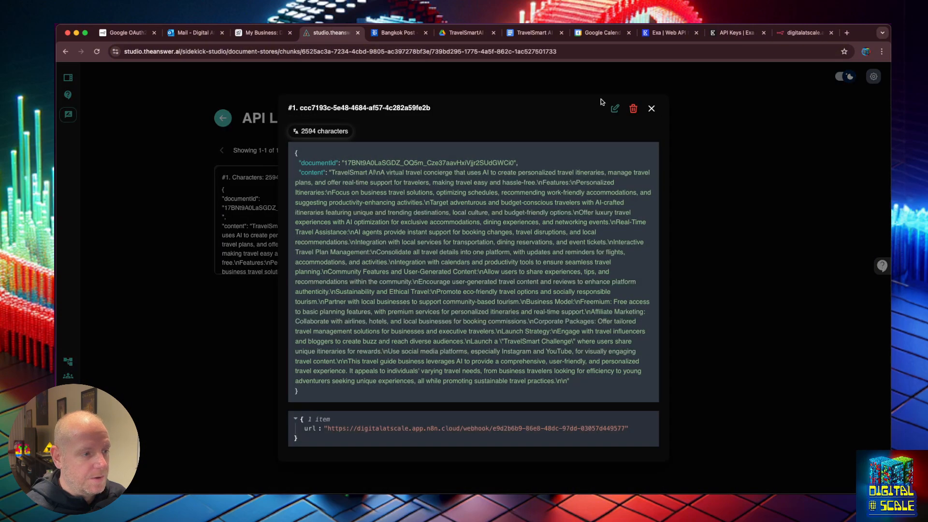
left_click(612, 110)
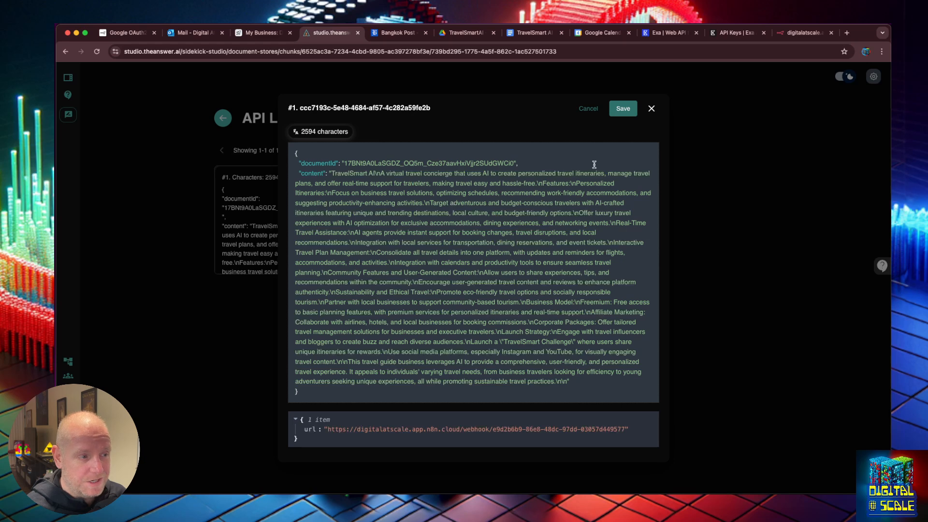
left_click(652, 109)
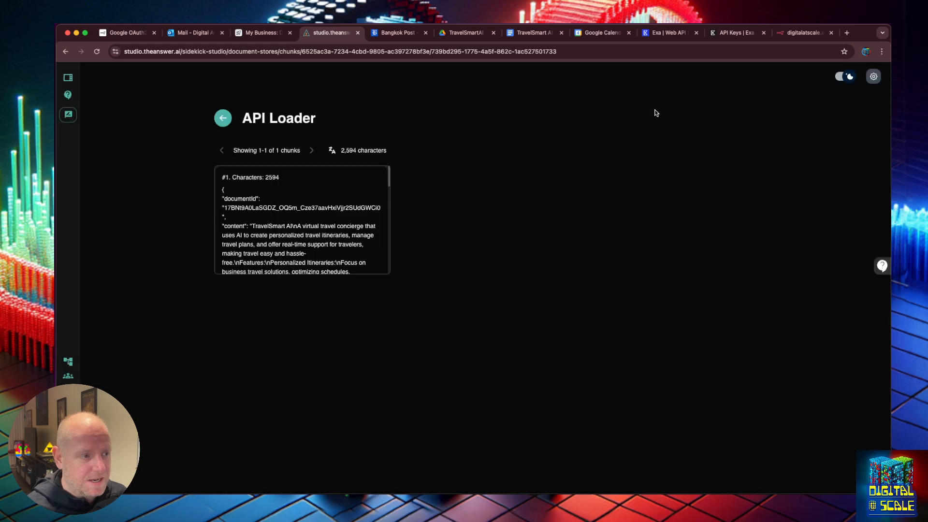
left_click(223, 118)
left_click(531, 33)
Review the TravelSmart AI overview doc, then return to Studio's Document Store list
left_click(528, 315)
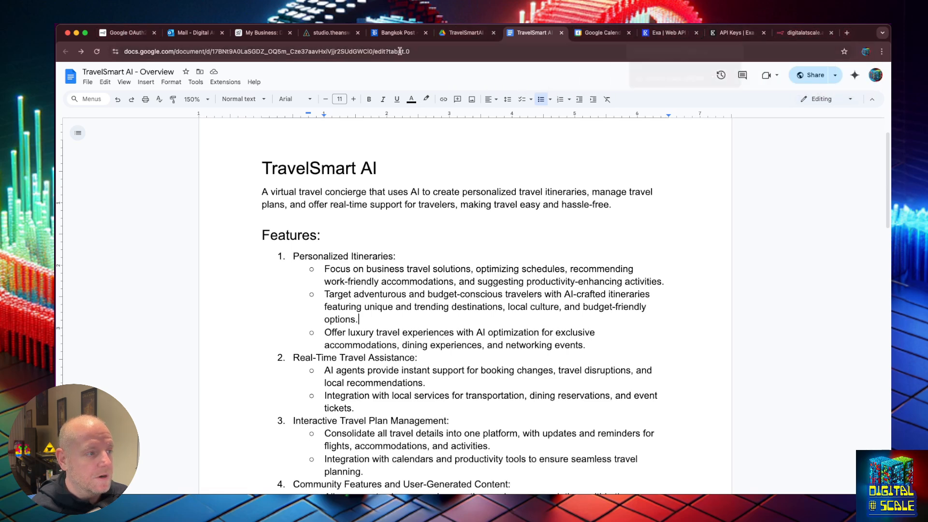
left_click(327, 32)
left_click(223, 123)
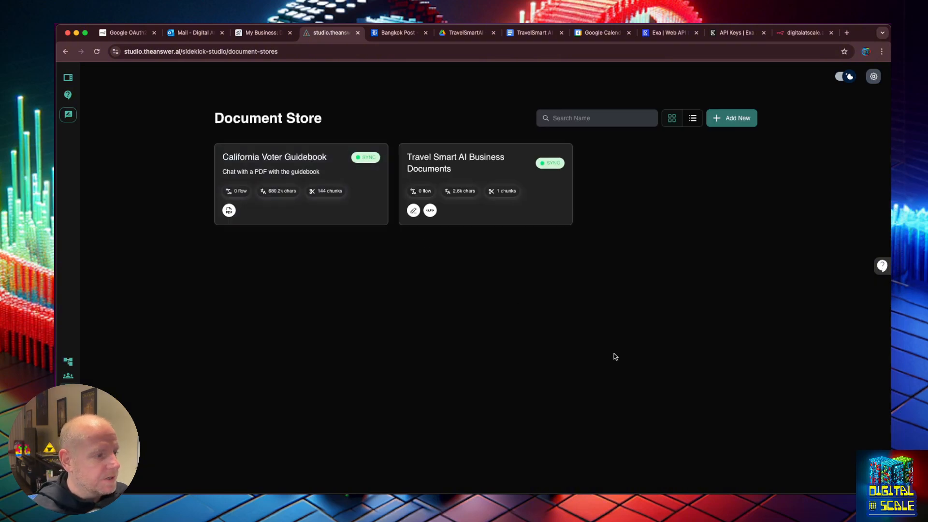
Open the Persona Sidekick chatflow, move the Custom Tool node lower, and save
left_click(68, 361)
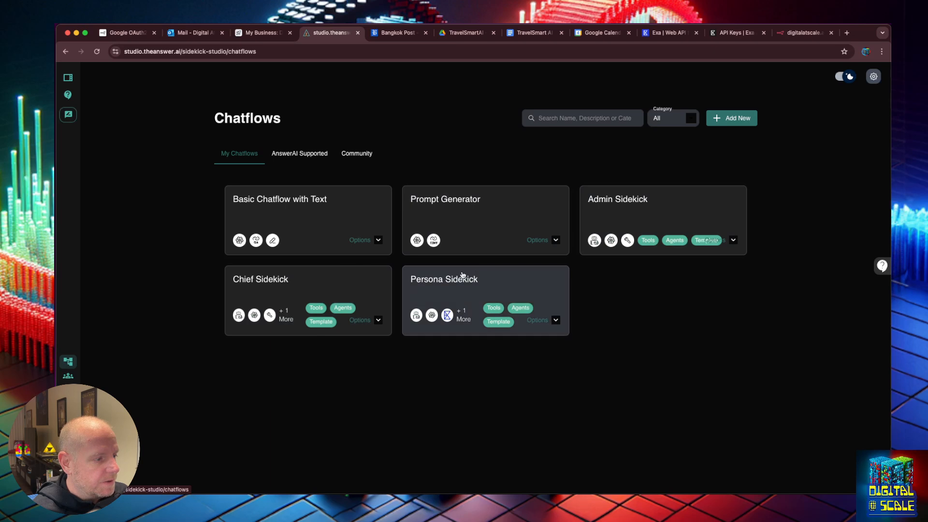
left_click(464, 275)
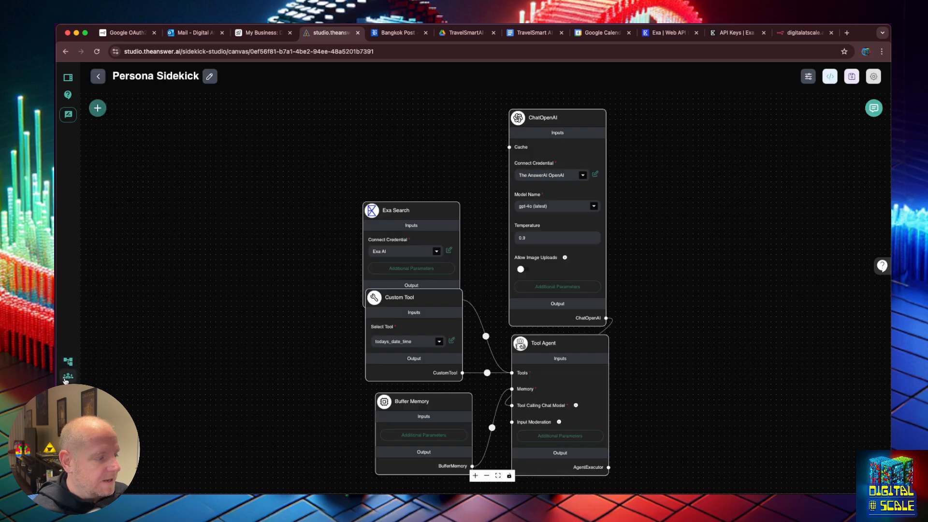
mouse_move(411, 311)
left_click_drag(411, 302, 409, 324)
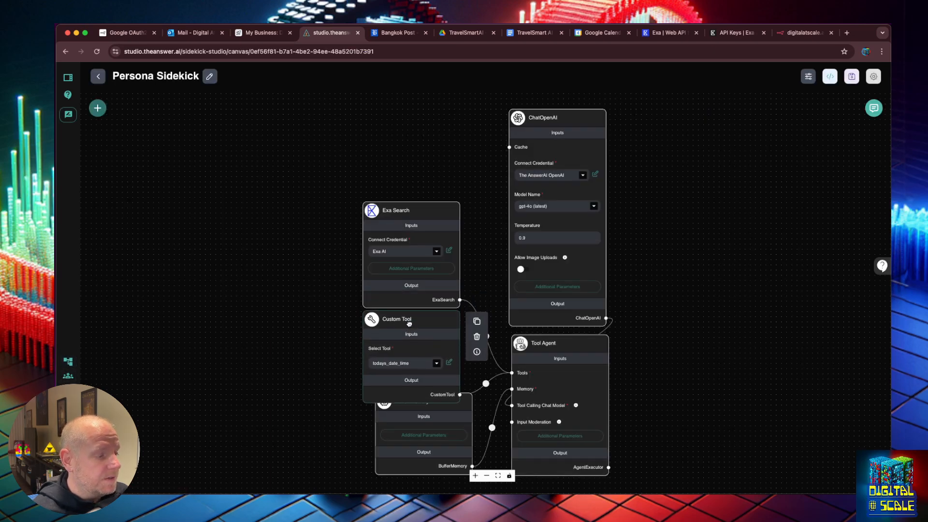
left_click(851, 77)
Add a Requests Get tool node with the n8n webhook URL
left_click(97, 108)
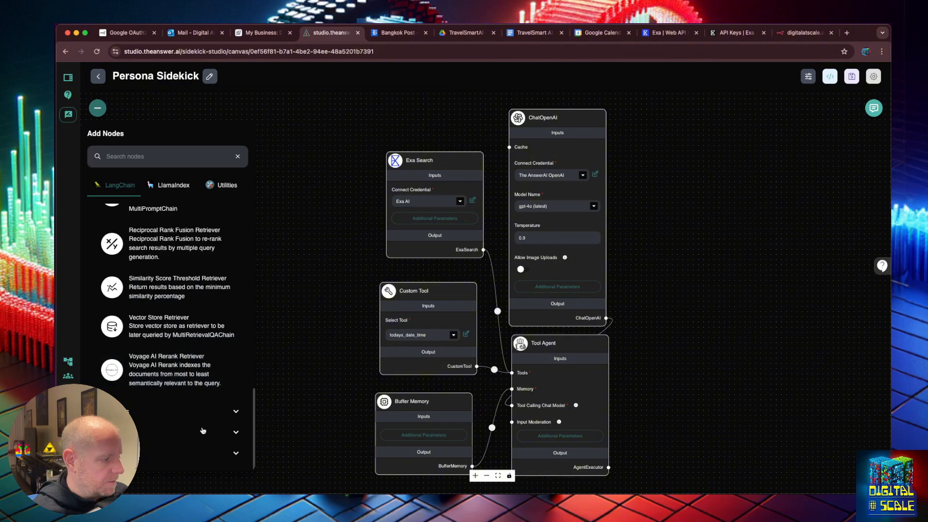
scroll(200, 428, "down", 5)
scroll(201, 427, "down", 5)
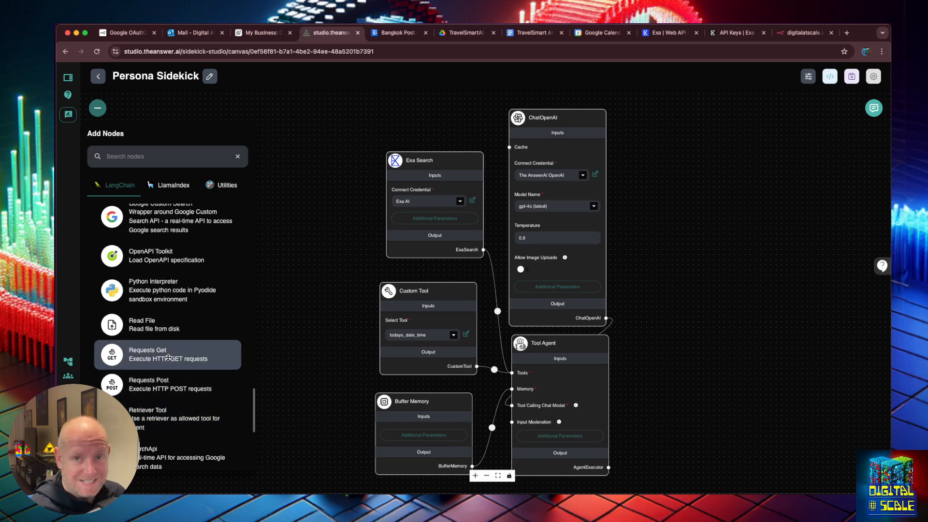
left_click_drag(168, 357, 295, 197)
left_click(301, 230)
left_click(404, 219)
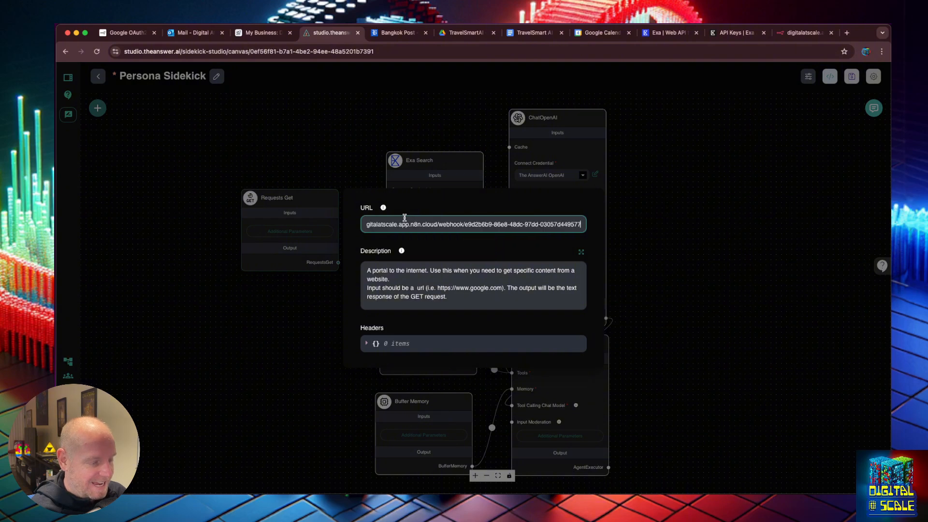
Describe Requests Get as fetching the latest business information, wire it to Tool Agent Tools, and save
left_click(452, 294)
key("super+a")
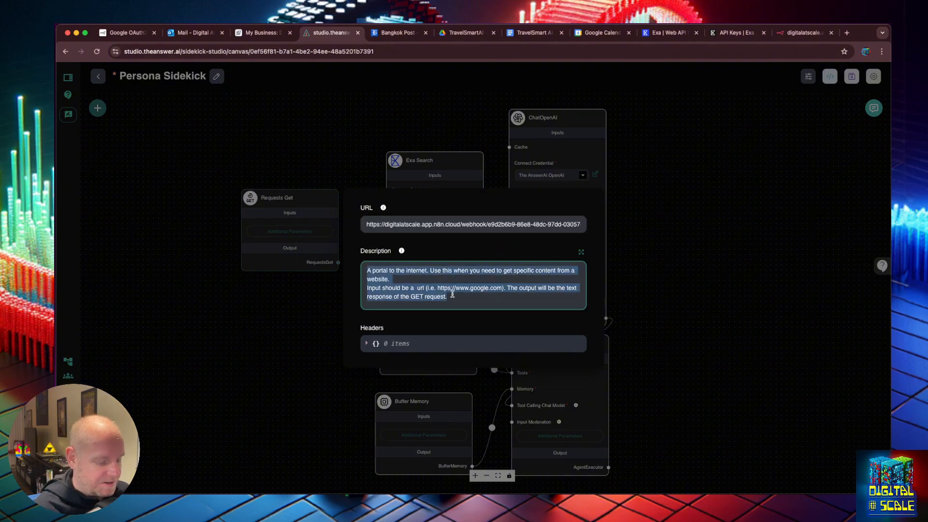
type("Use this")
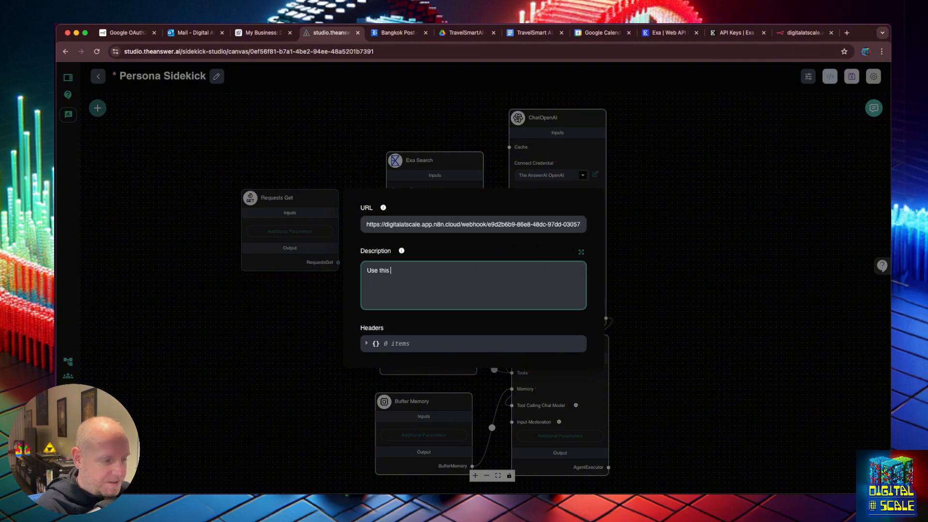
type(" URL to get the latest")
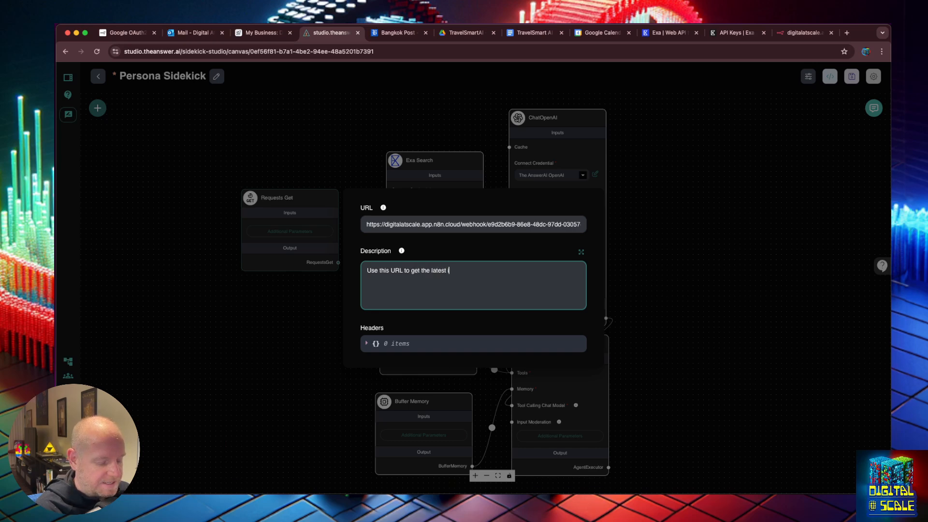
type(" information about the")
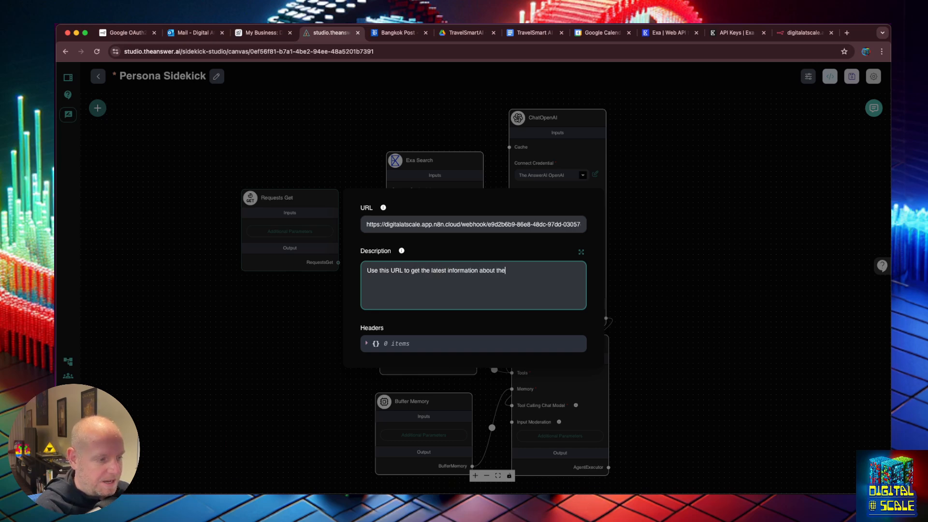
type(" business bef")
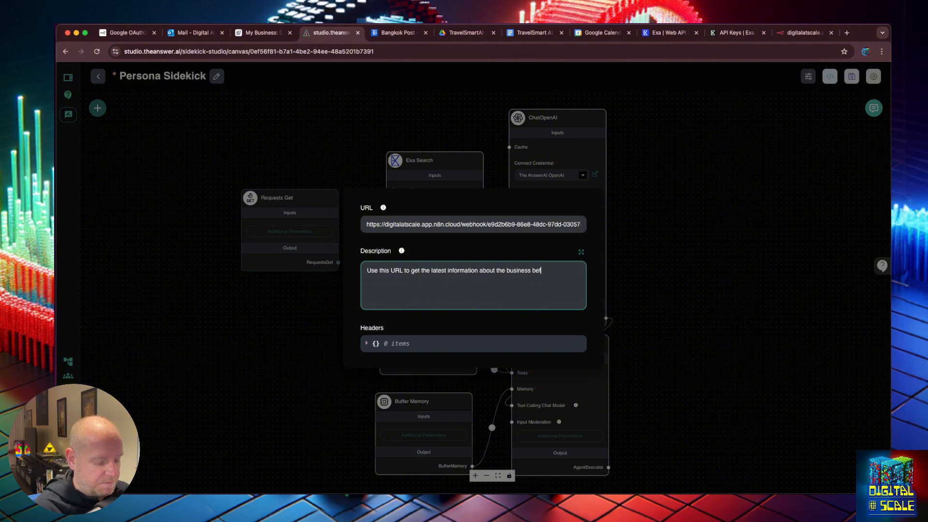
type("ore")
key("BackSpace")
key("BackSpace")
key("BackSpace")
key("BackSpace")
key("BackSpace")
key("BackSpace")
type("whi")
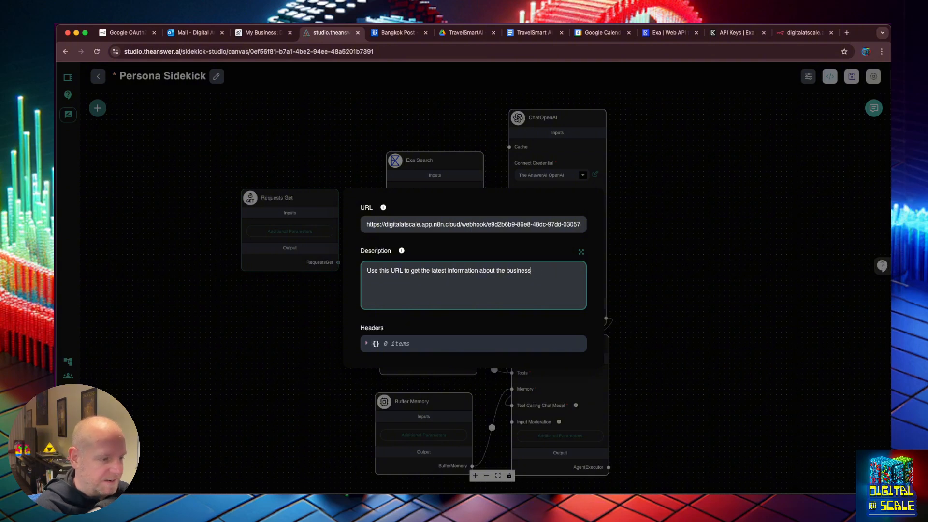
left_click(680, 295)
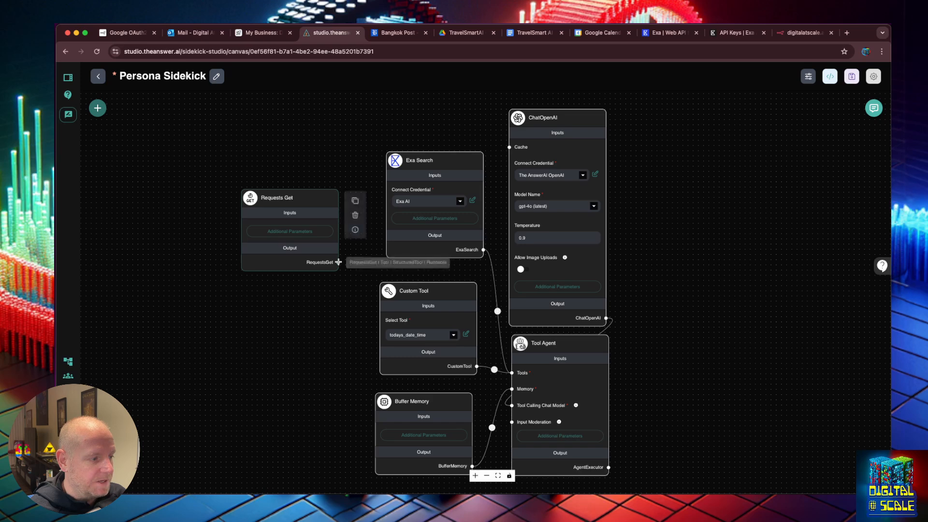
left_click_drag(338, 262, 513, 373)
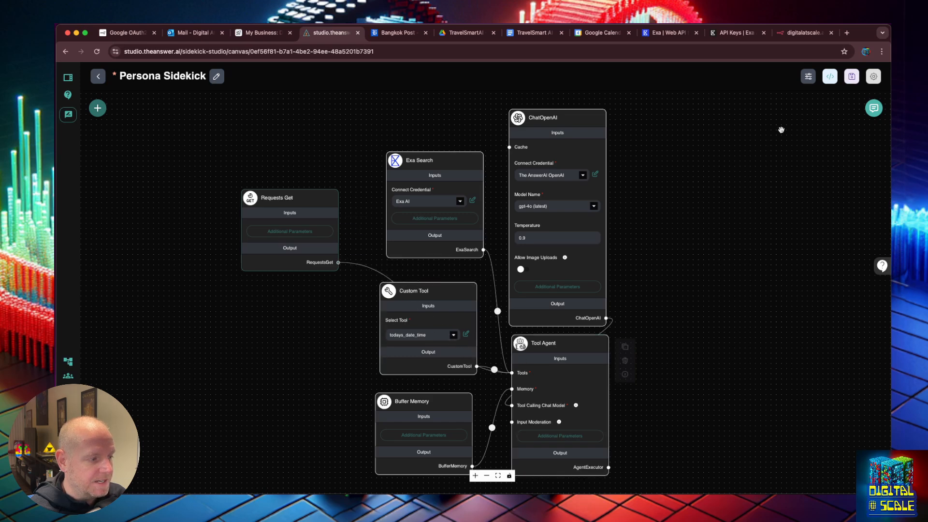
left_click(852, 76)
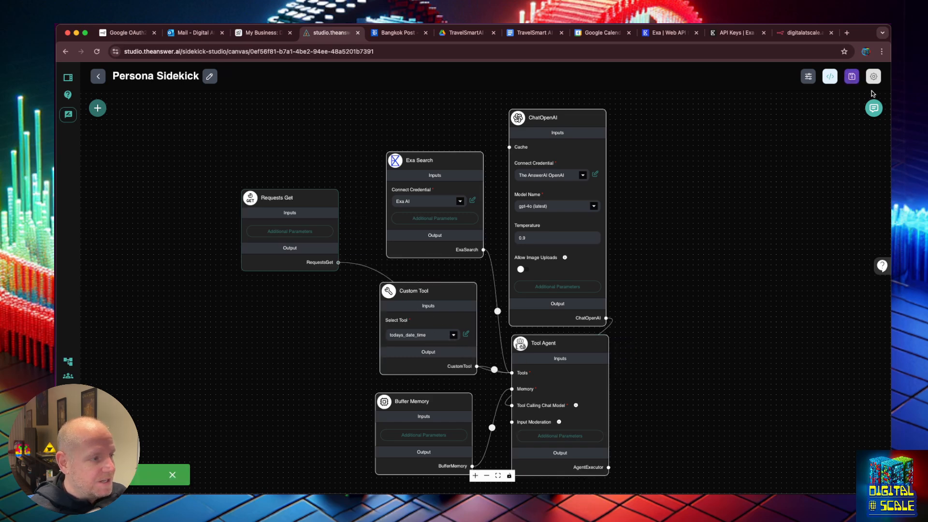
Open a cleared test chat, expanded and zoomed in for easier reading
left_click(874, 110)
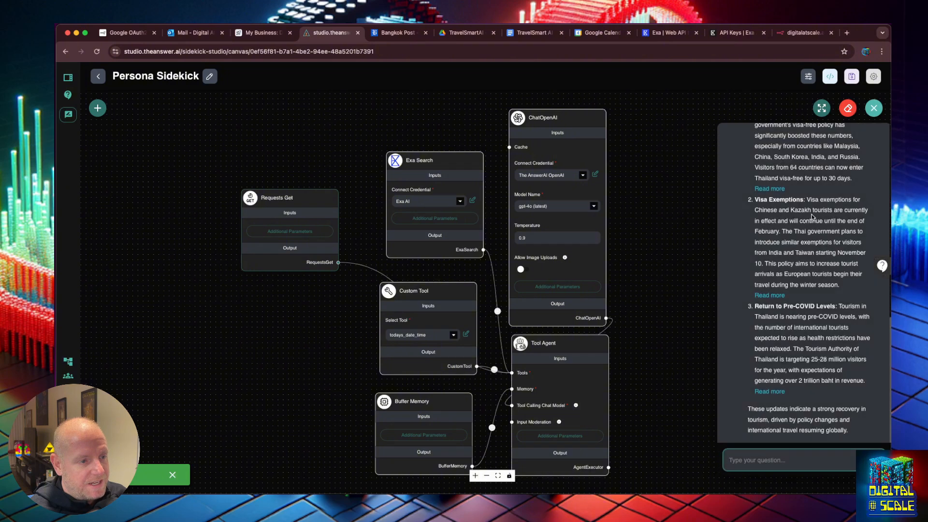
left_click(848, 108)
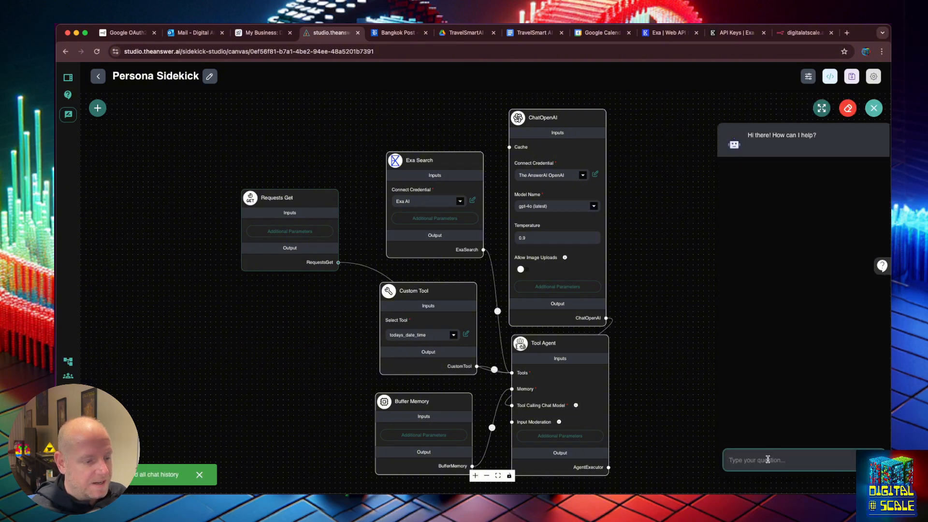
type("create a ")
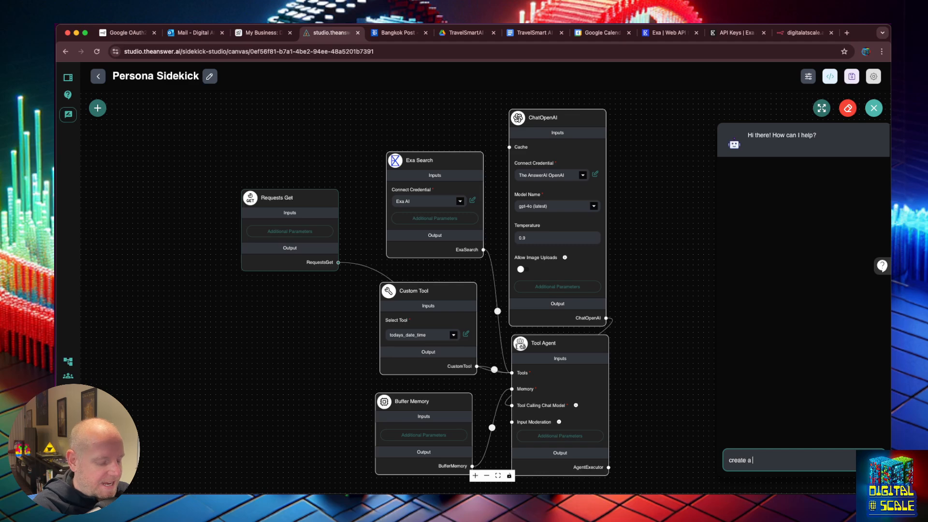
type("persona bas")
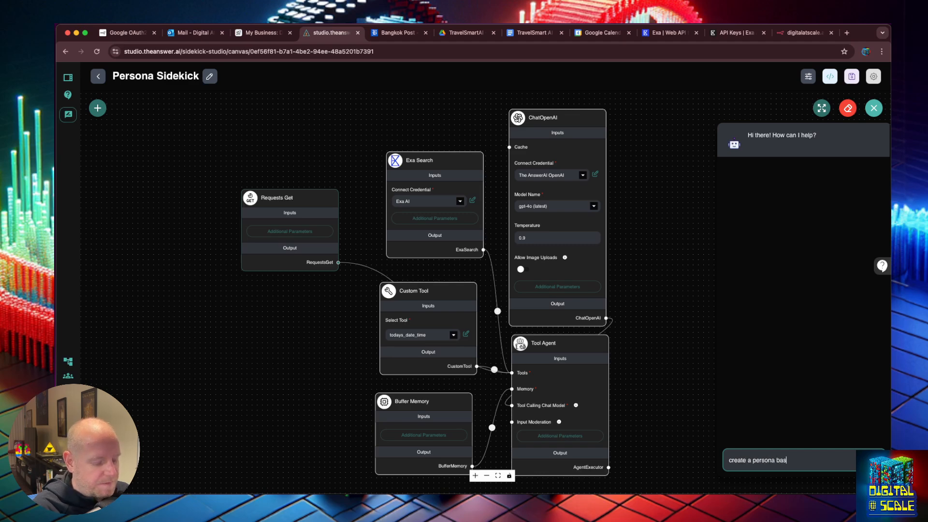
type("ed")
key("BackSpace")
key("BackSpace")
key("BackSpace")
key("BackSpace")
key("BackSpace")
type("for")
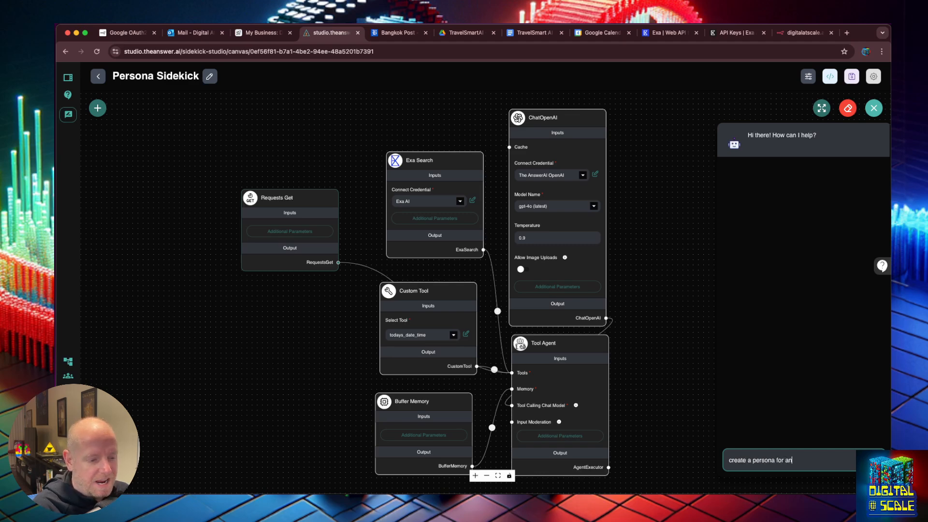
type(" a")
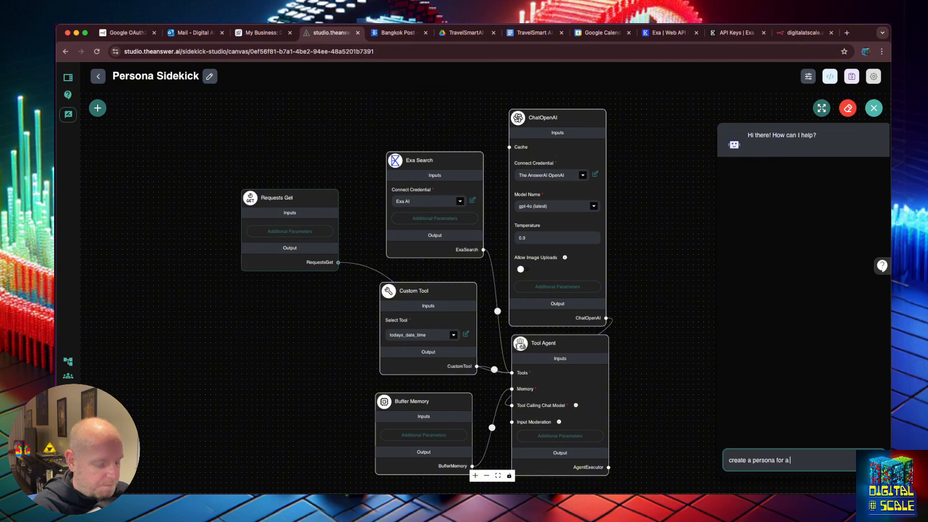
type(" budg")
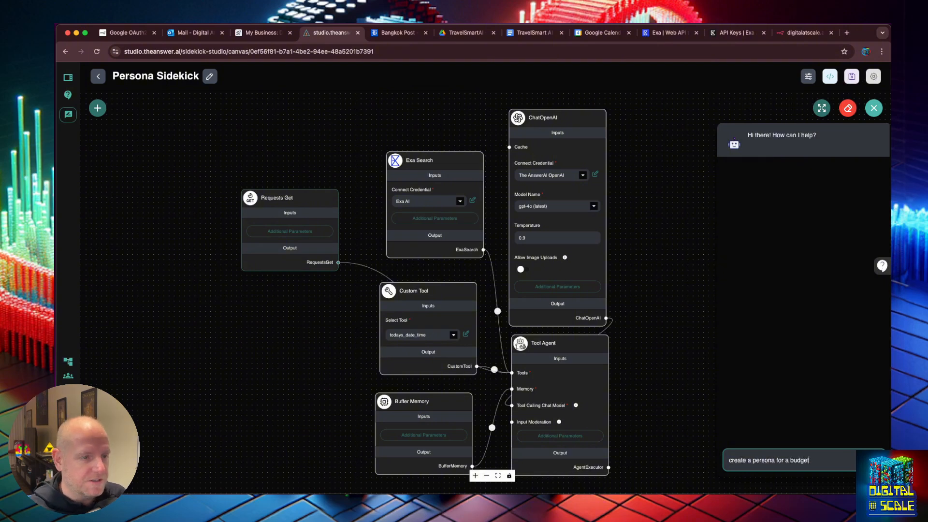
type("et")
left_click(822, 108)
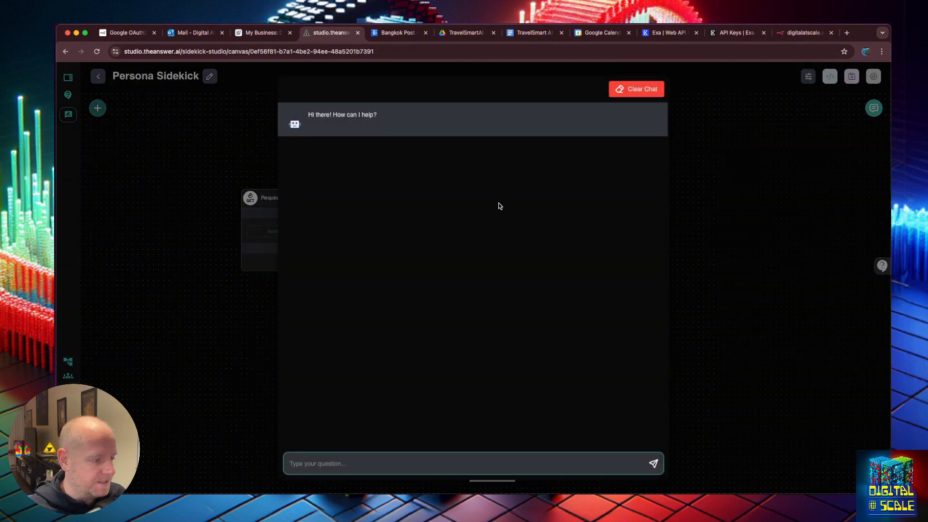
key("super+equal")
key("super+equal")
key("super+equal")
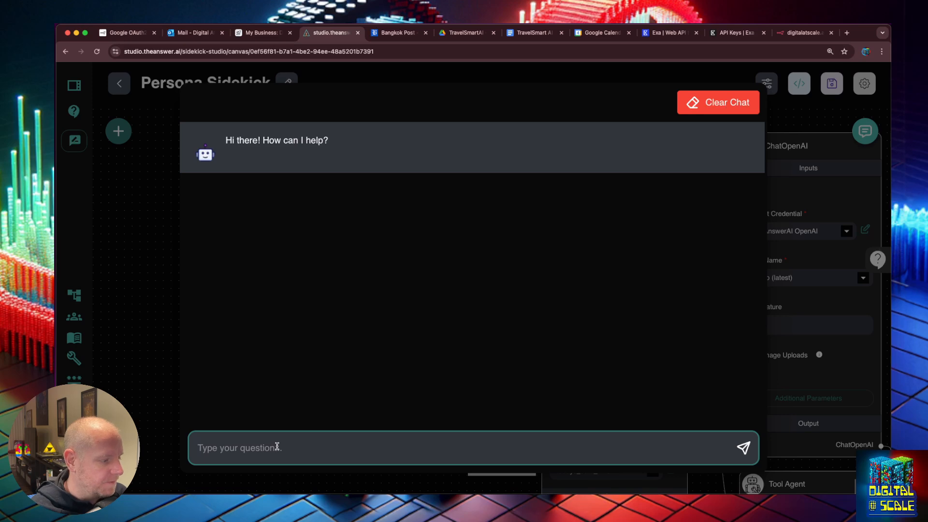
Request a budget adventurous persona for young travelers without families, analyzing TravelSmartAI's business objectives documents
type("Create a")
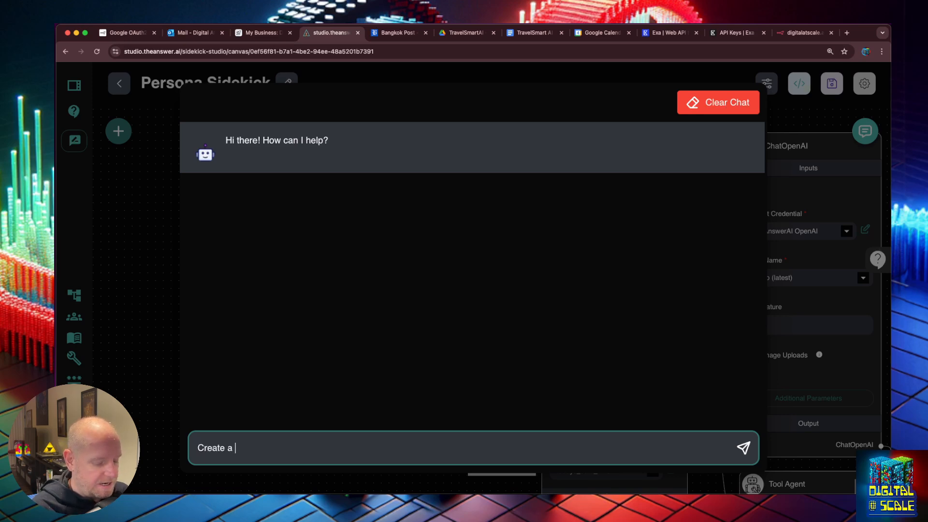
type(" persona for a")
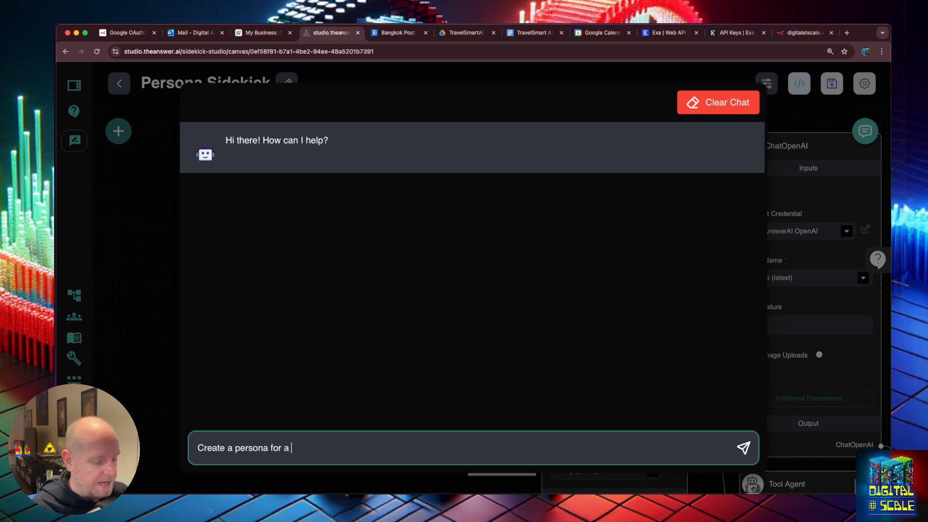
type(" budget friendly")
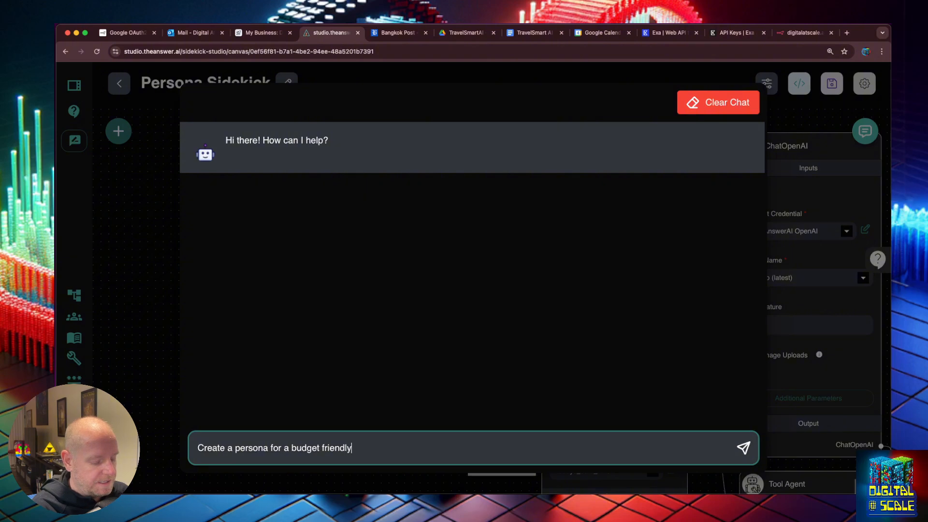
type(" traveler that")
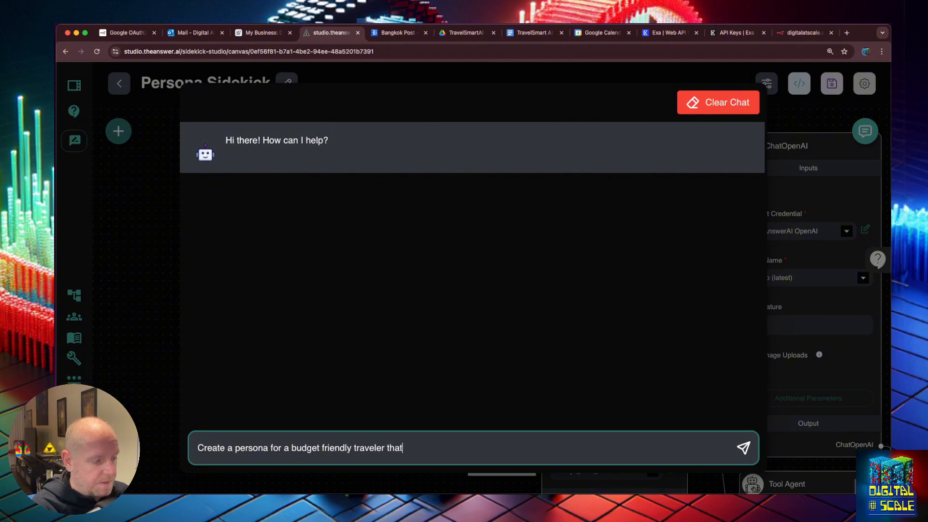
type(" likes ad")
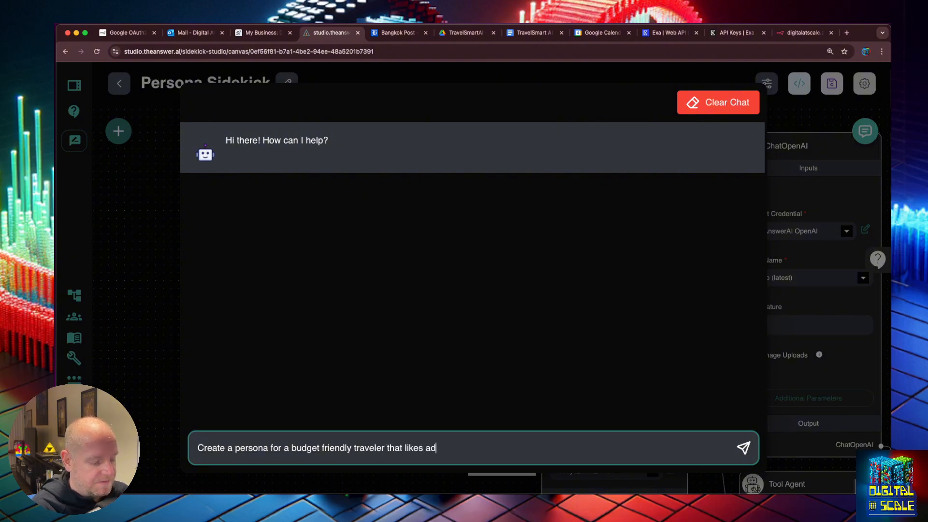
type("ventu")
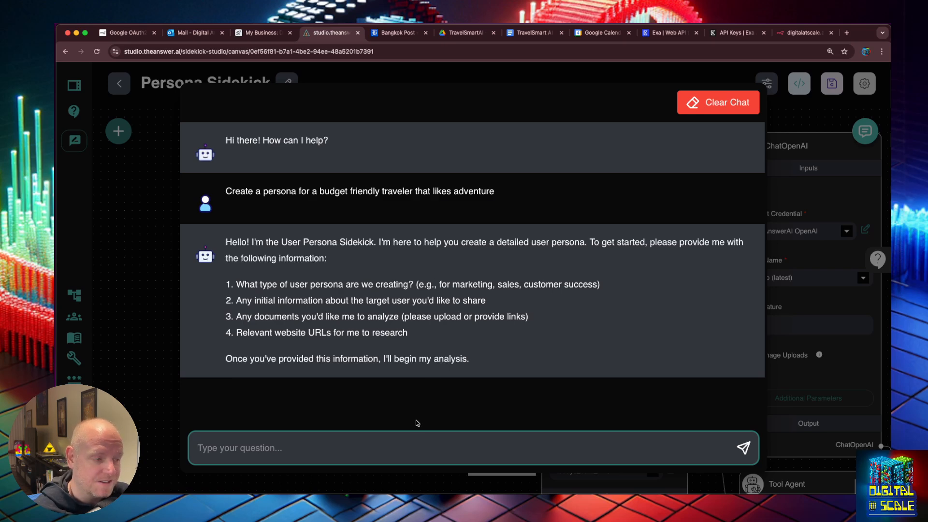
type("its f")
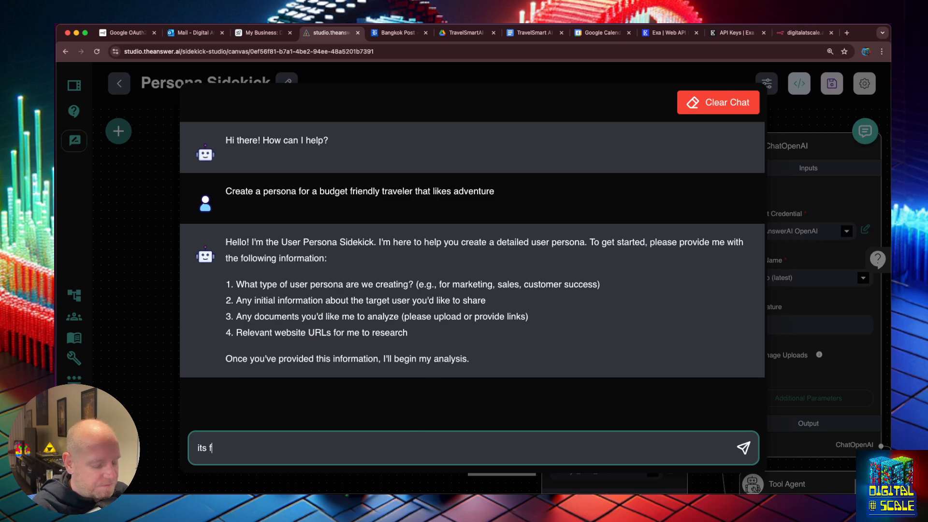
type("or a marketing campa")
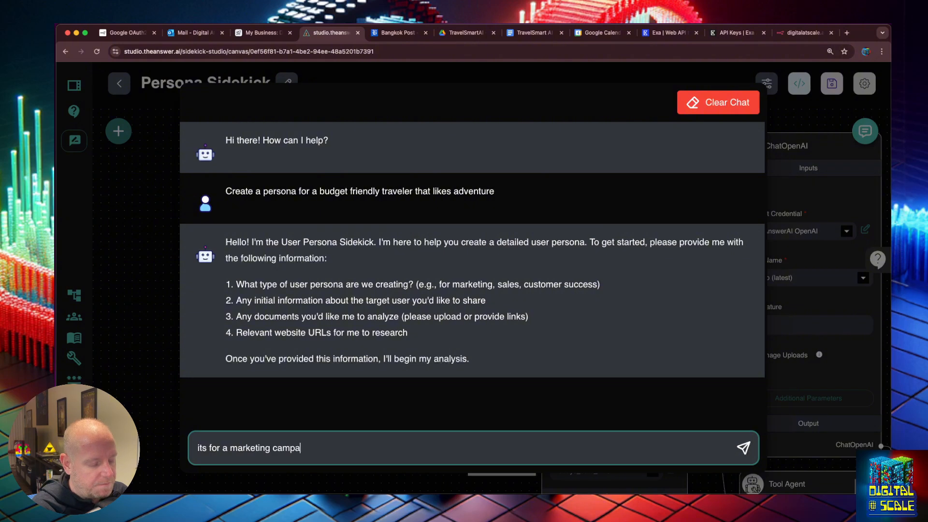
type("ign, I want to focus on ")
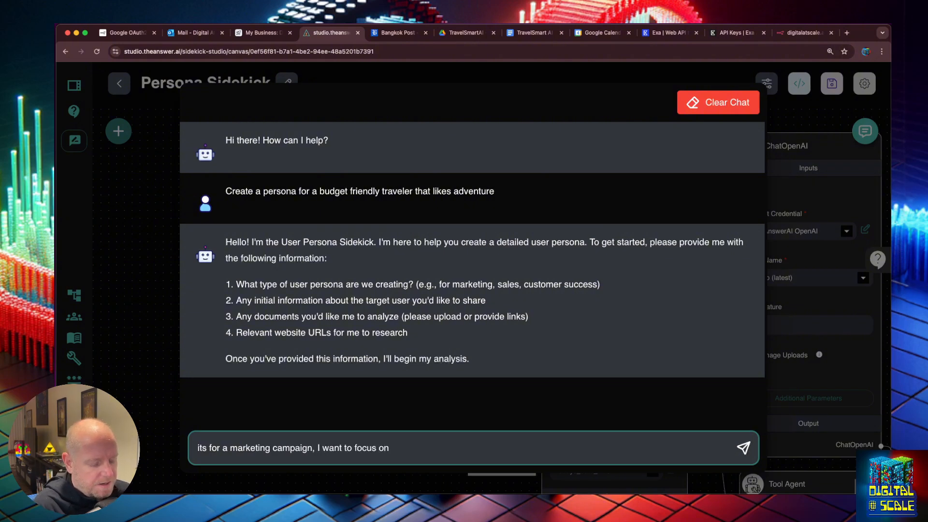
type("younger personas ")
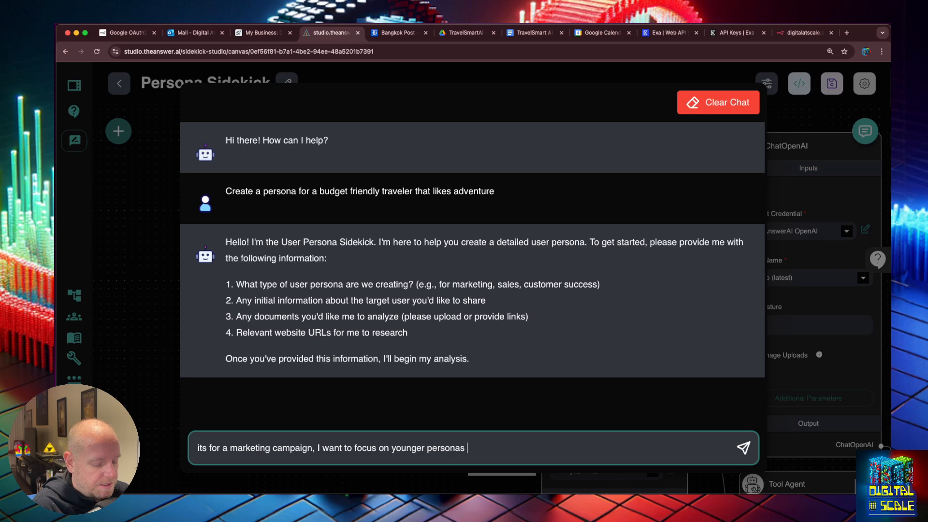
type("that do not have g")
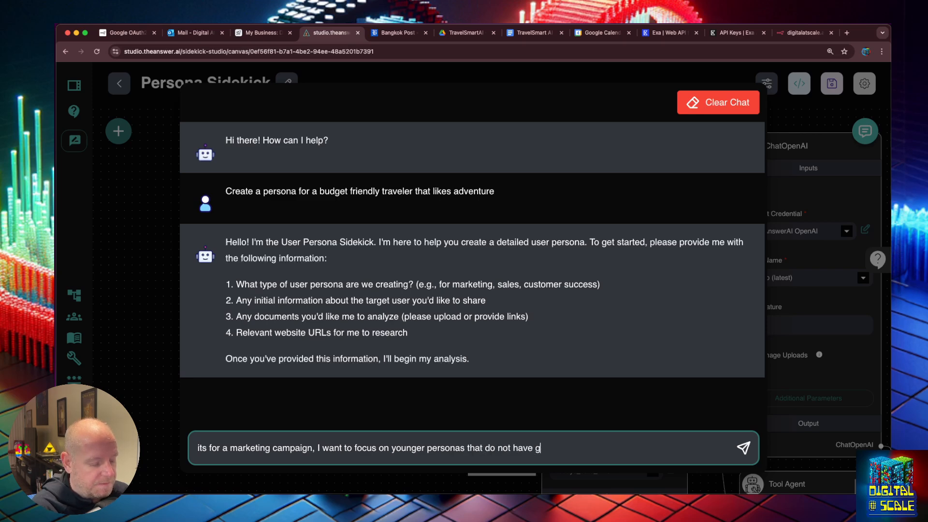
key("BackSpace")
type("families, and can")
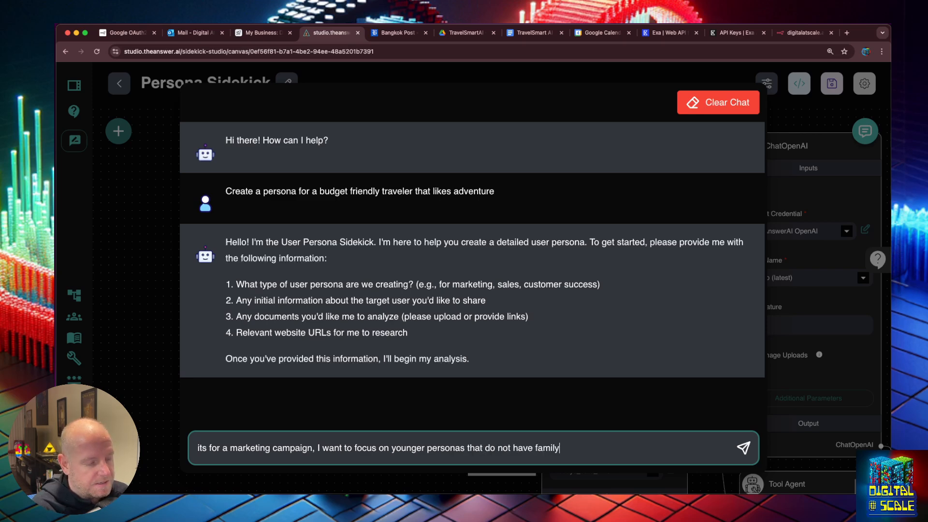
key("BackSpace")
key("BackSpace")
key("BackSpace")
key("BackSpace")
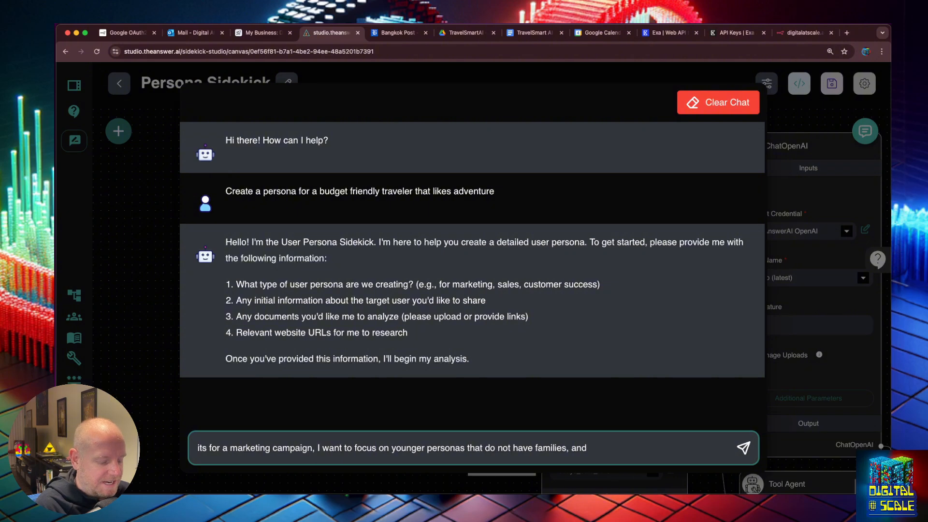
type("always look")
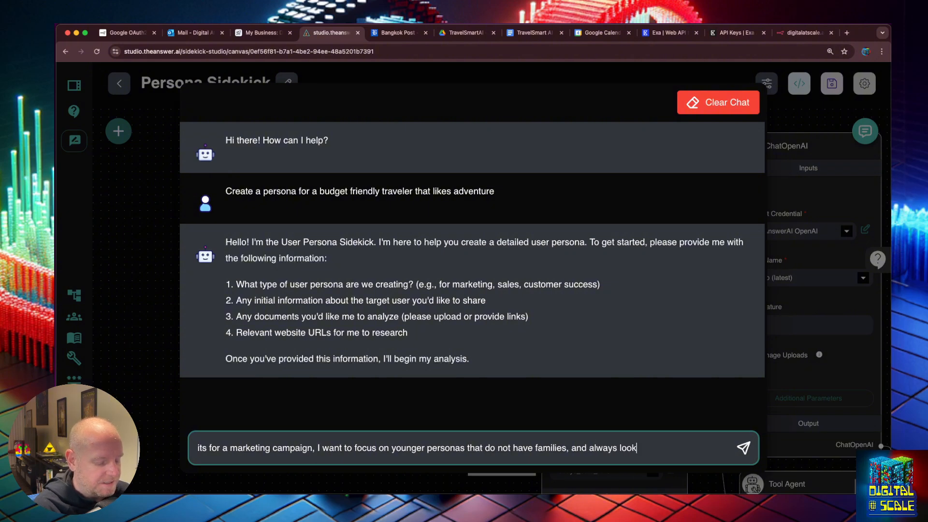
type("ing for deals")
key("BackSpace")
key("BackSpace")
key("BackSpace")
key("BackSpace")
key("BackSpace")
key("BackSpace")
key("BackSpace")
key("BackSpace")
key("BackSpace")
key("BackSpace")
key("BackSpace")
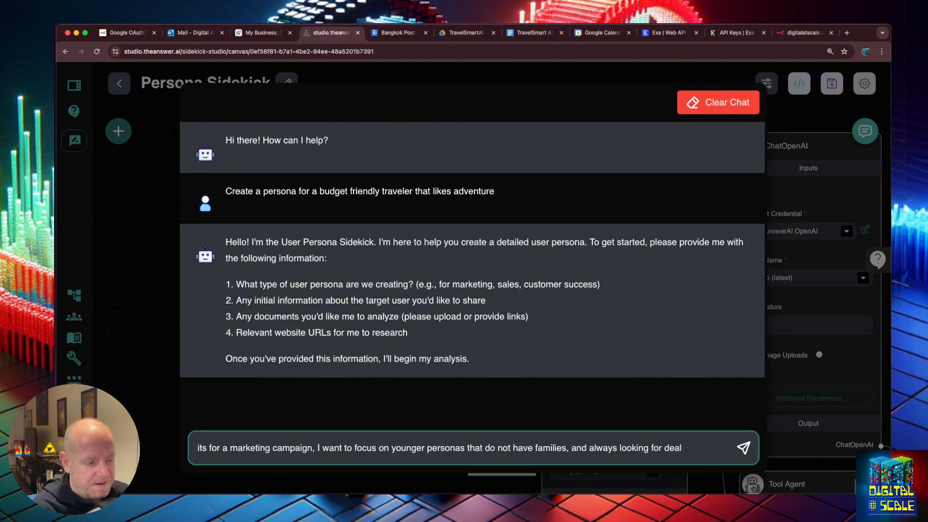
key("BackSpace")
key("BackSpace")
key("BackSpace")
key("BackSpace")
key("BackSpace")
key("BackSpace")
key("BackSpace")
key("BackSpace")
key("BackSpace")
key("BackSpace")
key("BackSpace")
key("BackSpace")
key("BackSpace")
key("BackSpace")
key("BackSpace")
key("BackSpace")
key("BackSpace")
key("BackSpace")
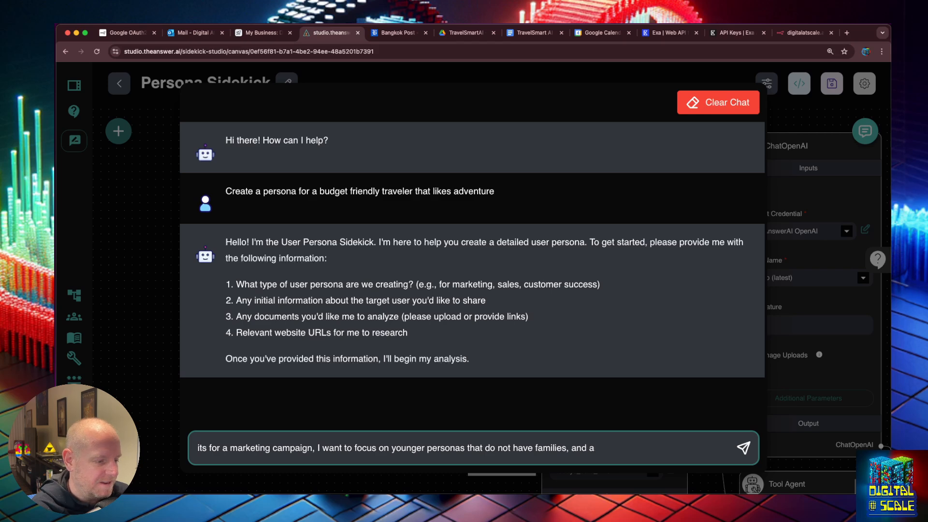
type(". Ana")
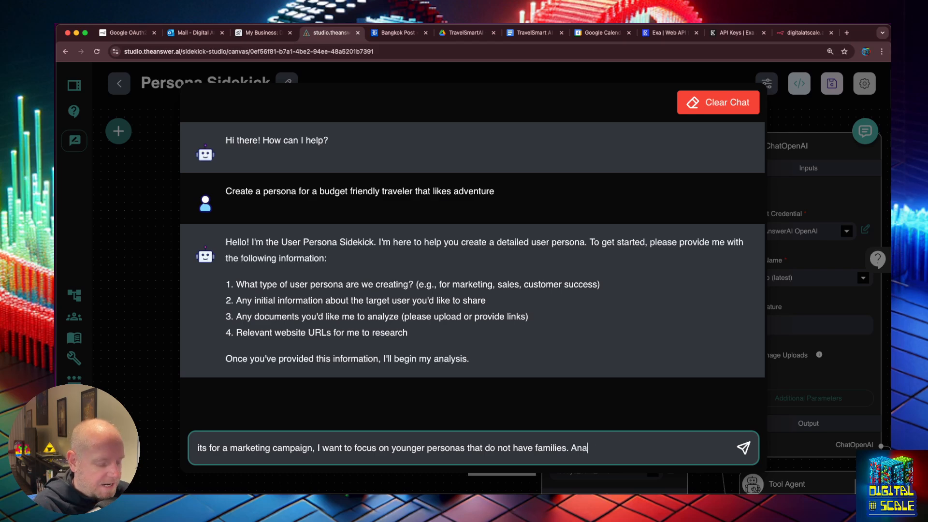
type("lyze the business ")
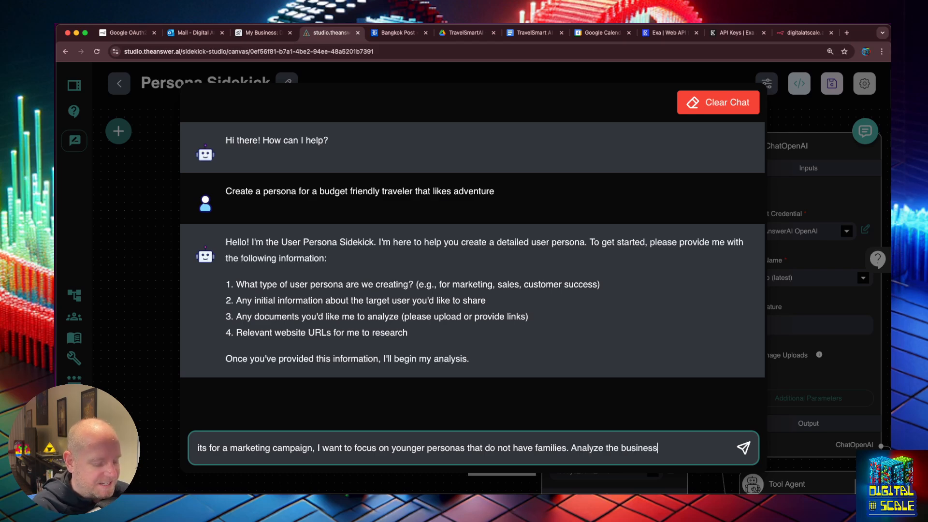
type("objectives documents")
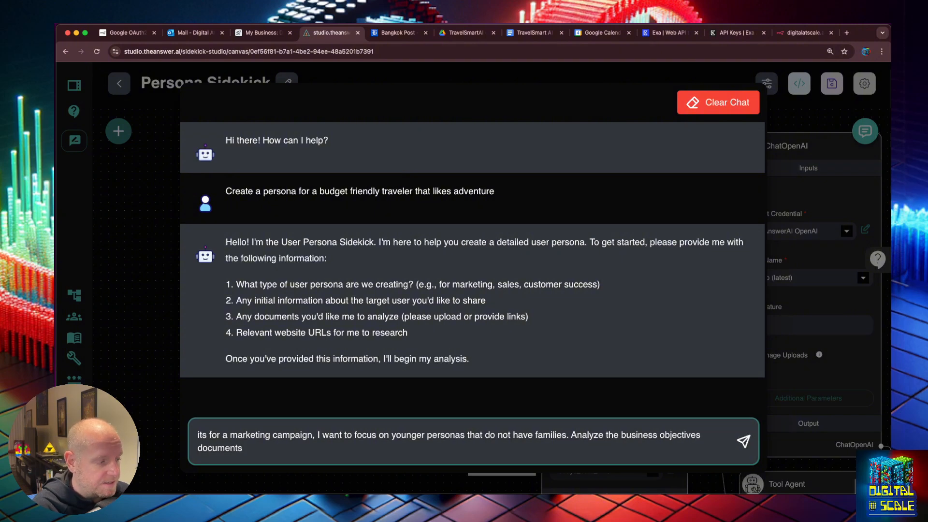
type(" for more info ")
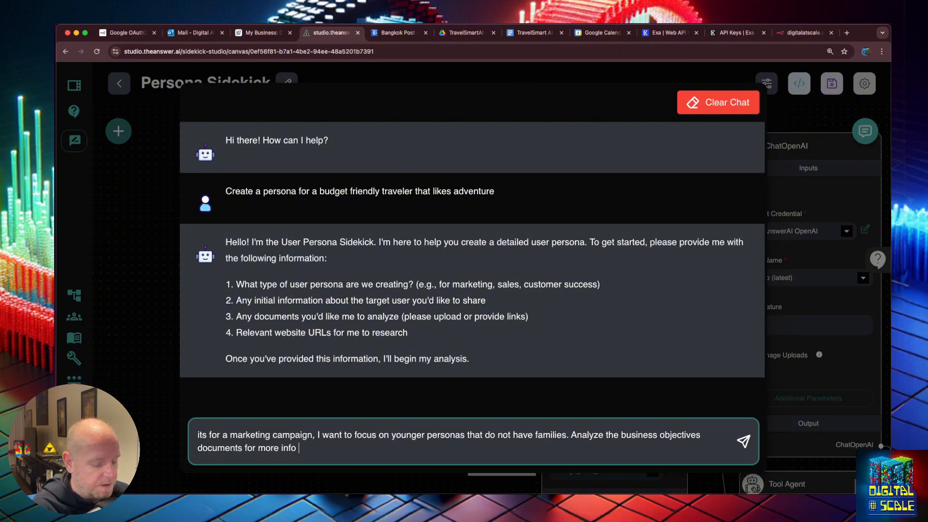
type("about Travel")
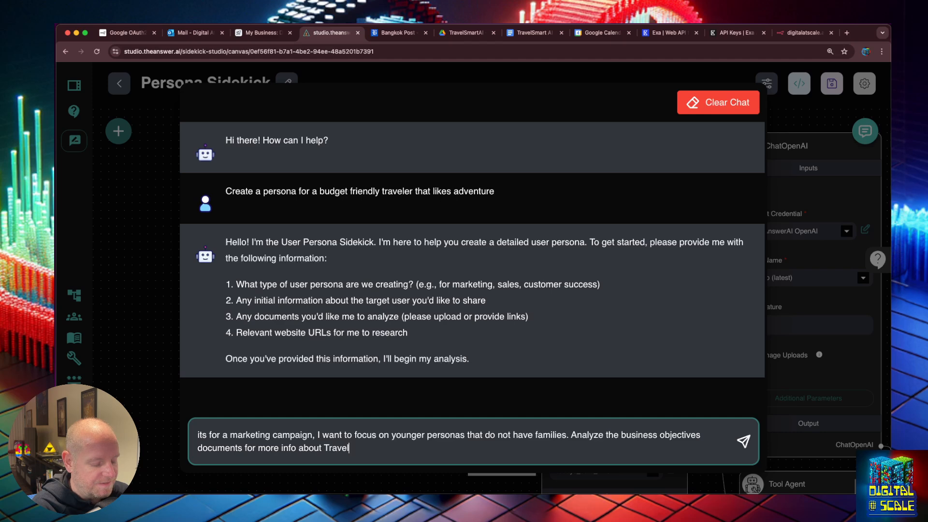
type("SmartAI")
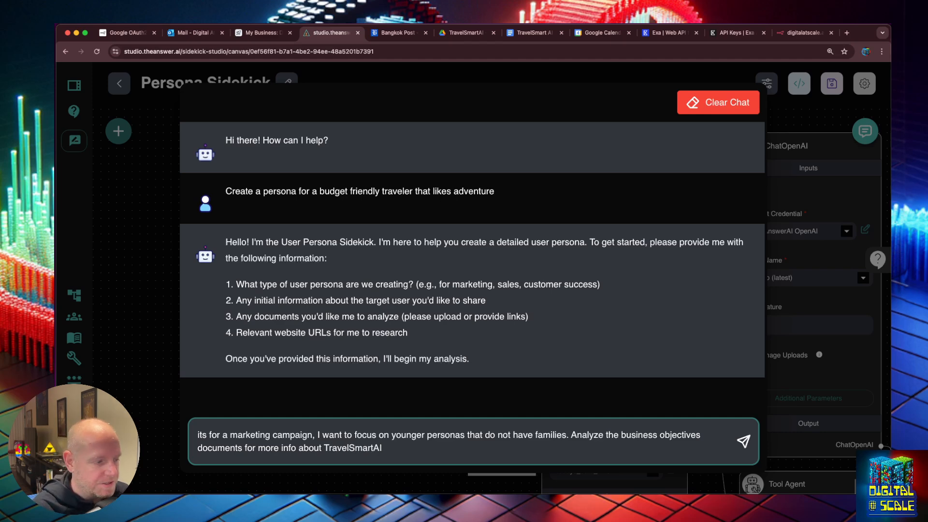
key("Return")
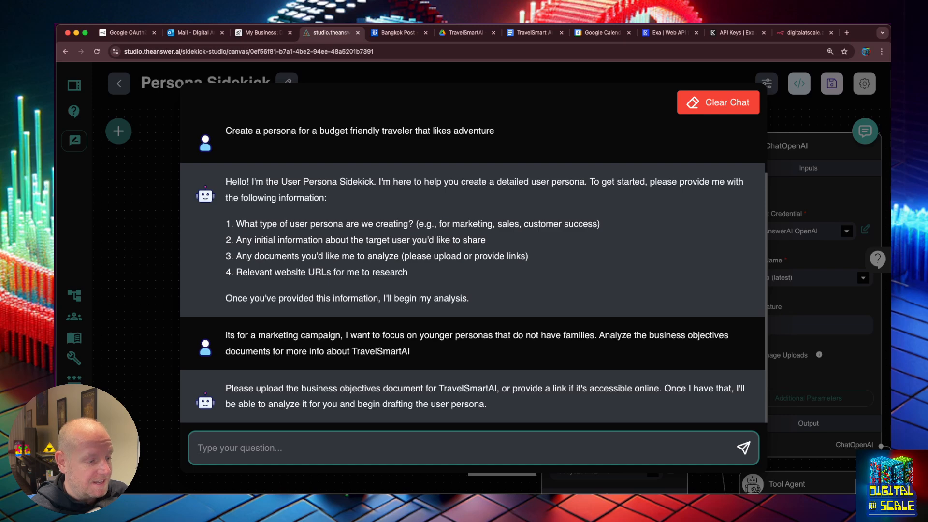
type("use your ")
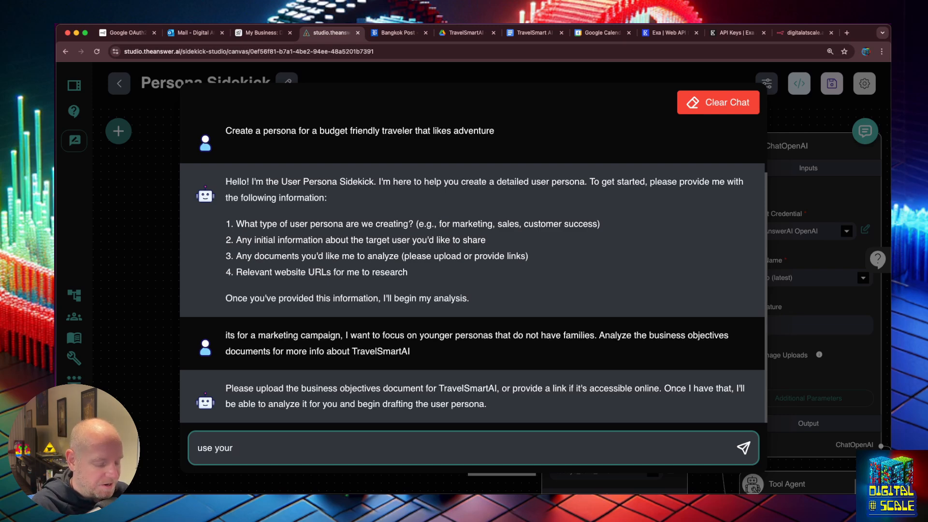
type("tools")
Send 'use your tools' and review the requests_get tool's input and JSON output
key("Return")
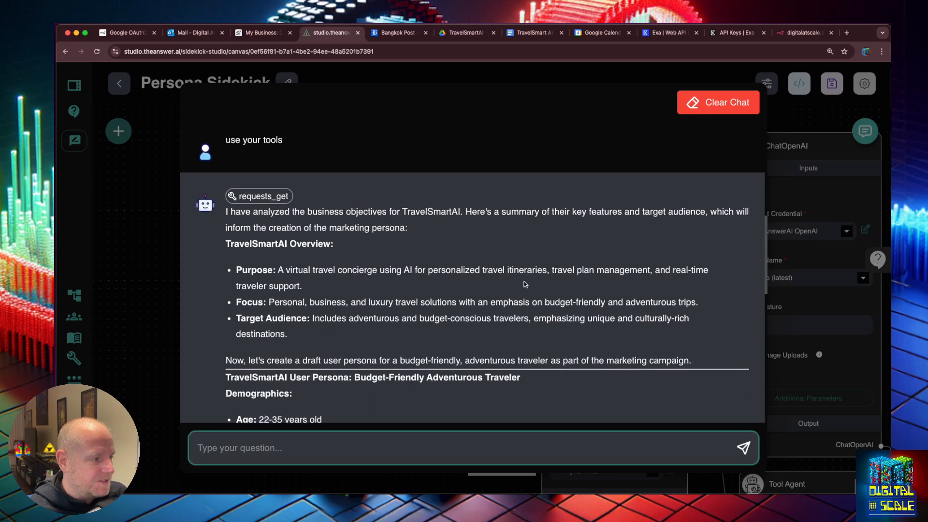
scroll(362, 277, "up", 1)
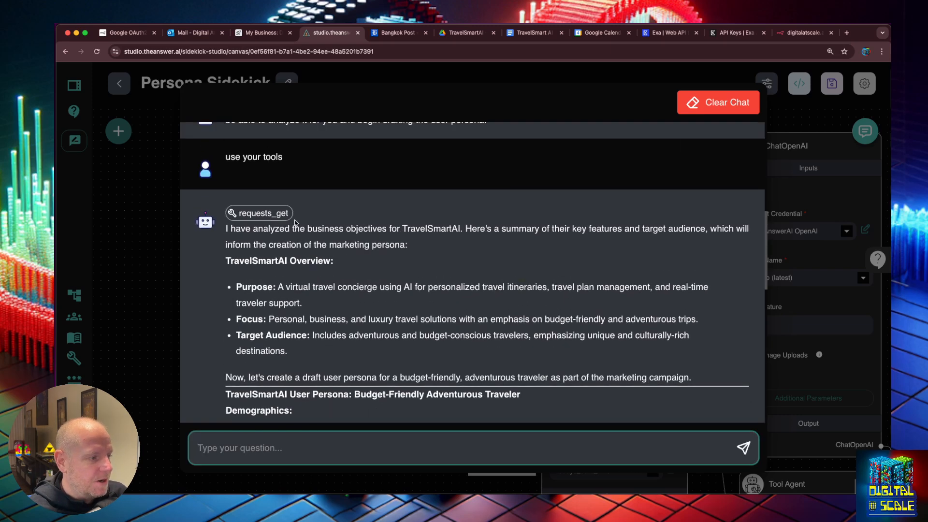
left_click(282, 215)
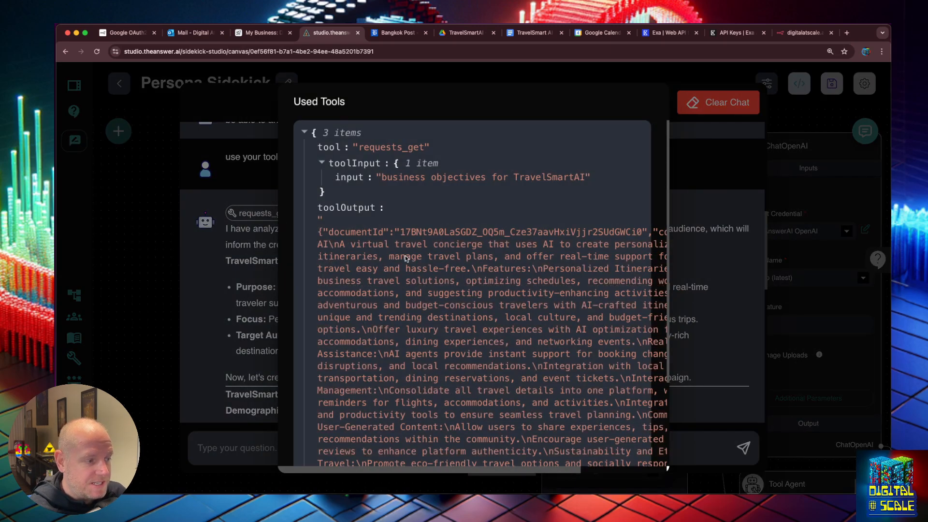
scroll(394, 249, "down", 1)
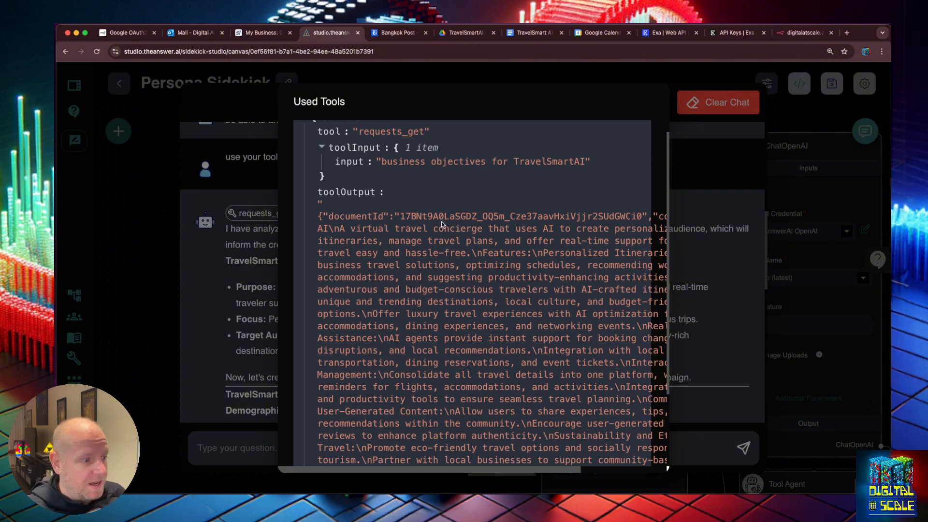
scroll(442, 224, "down", 4)
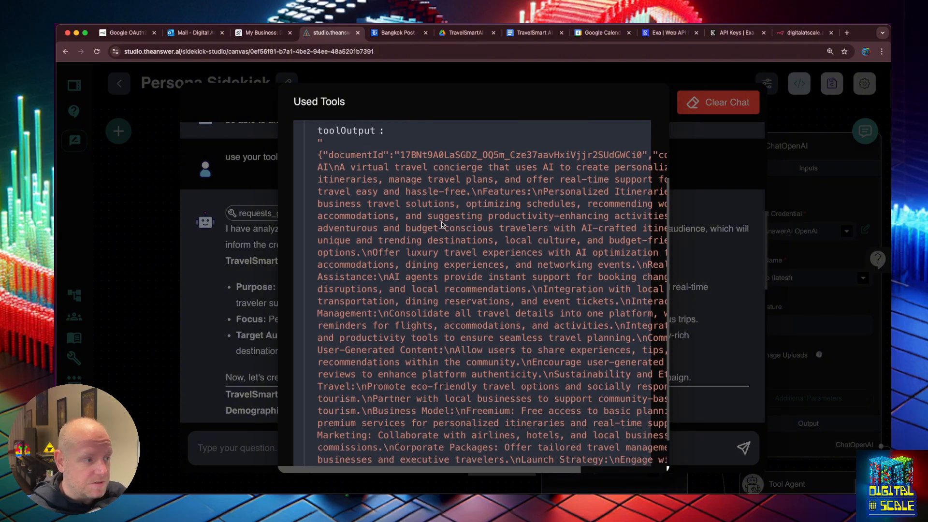
scroll(442, 222, "down", 2)
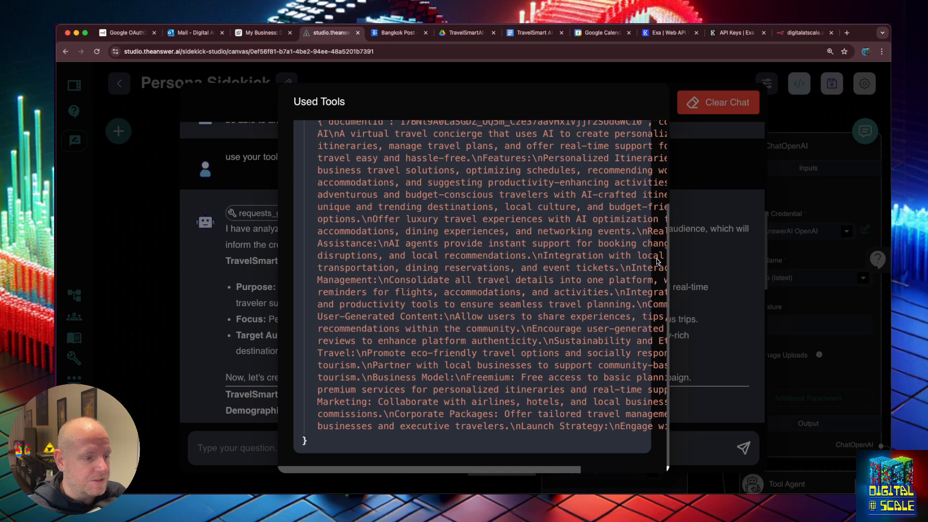
left_click(677, 248)
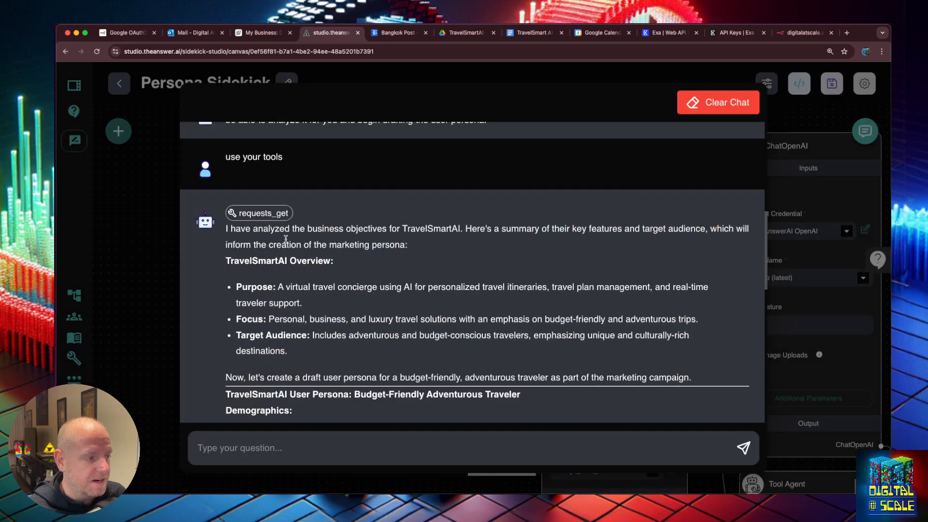
scroll(440, 249, "down", 1)
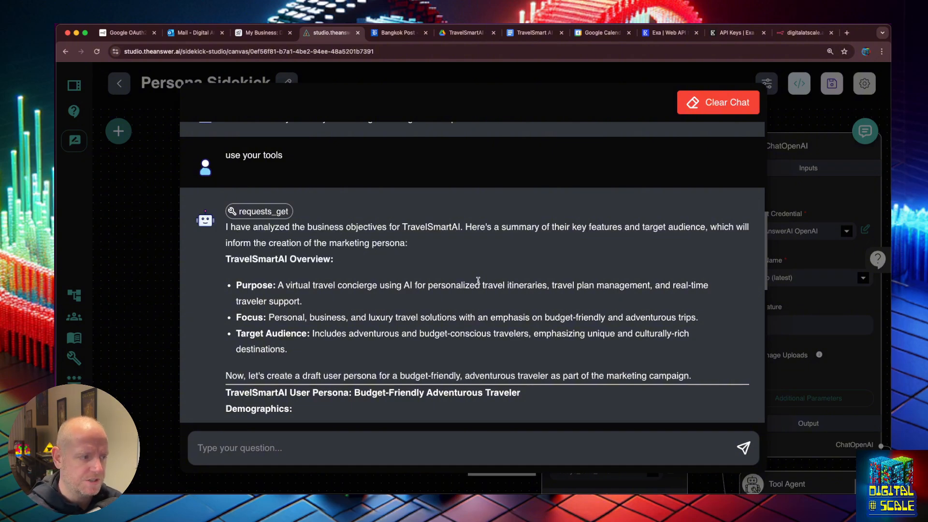
scroll(478, 281, "down", 2)
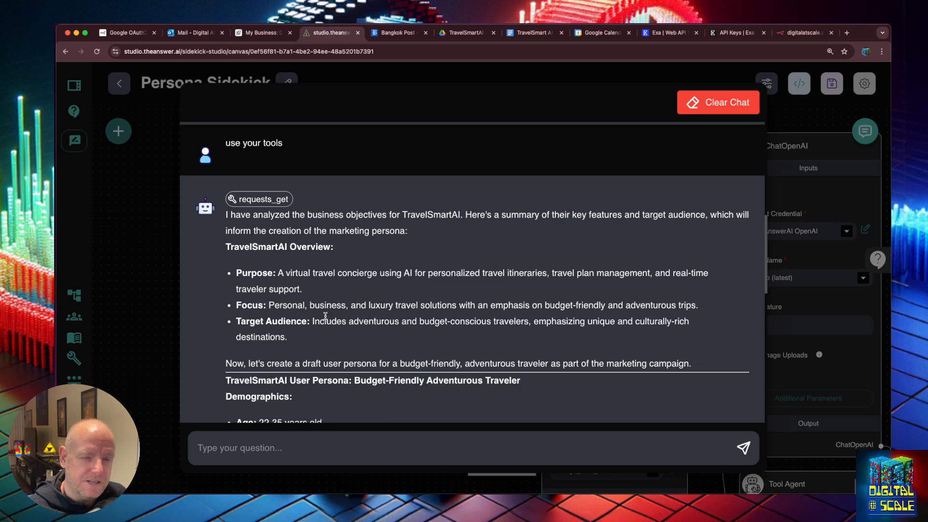
scroll(325, 316, "down", 5)
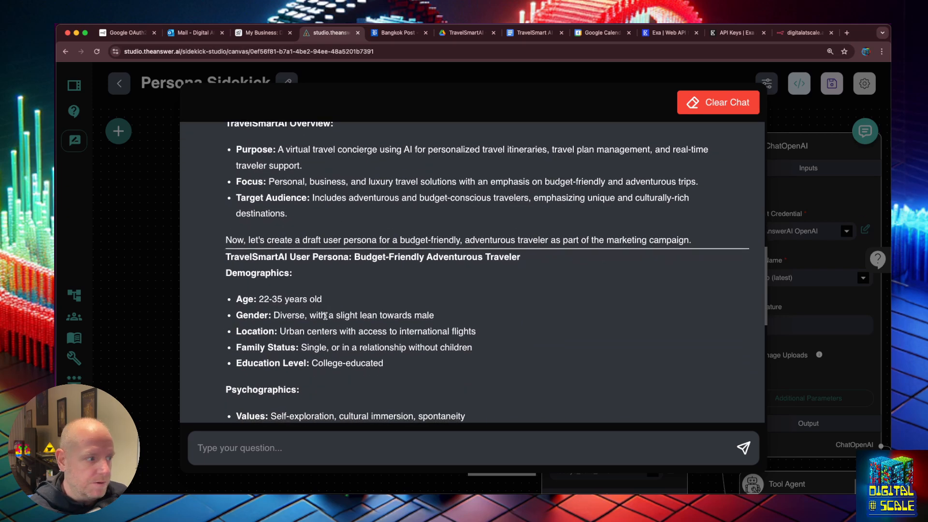
scroll(325, 316, "down", 4)
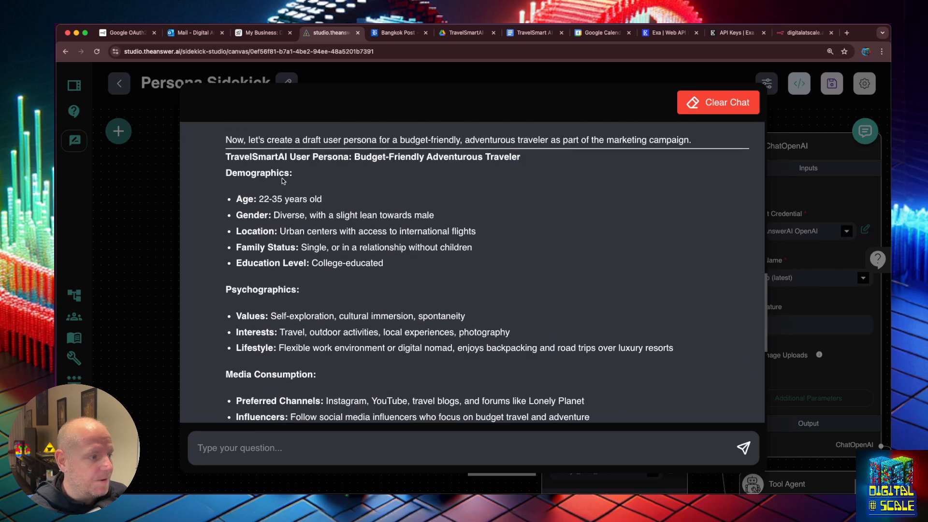
scroll(282, 178, "up", 1)
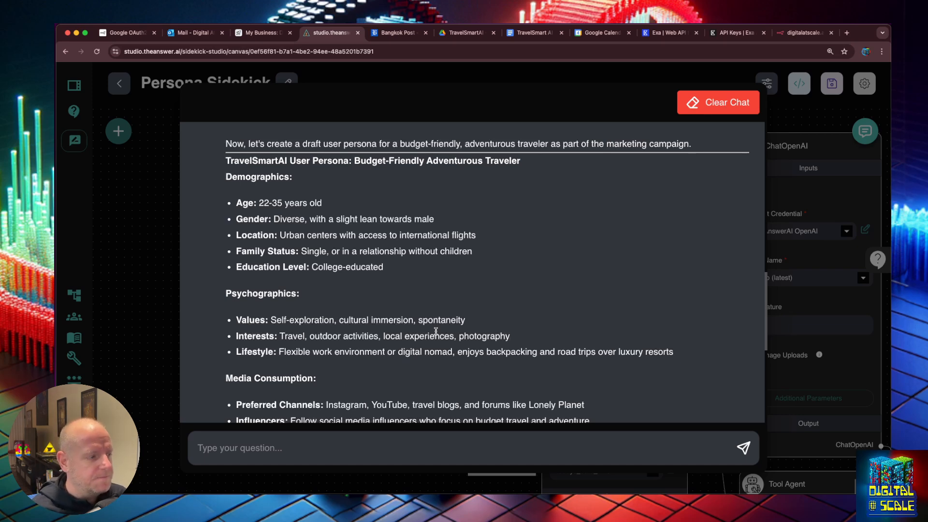
scroll(436, 331, "down", 3)
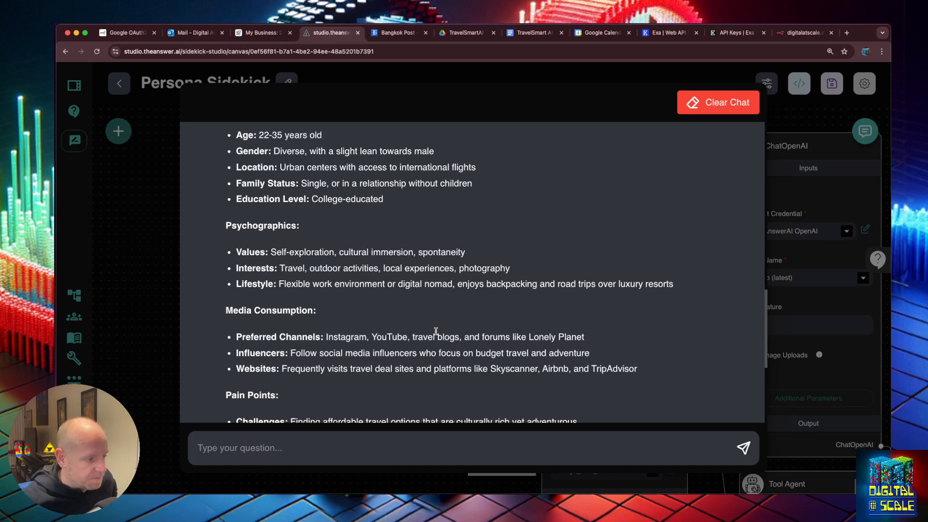
scroll(454, 384, "down", 3)
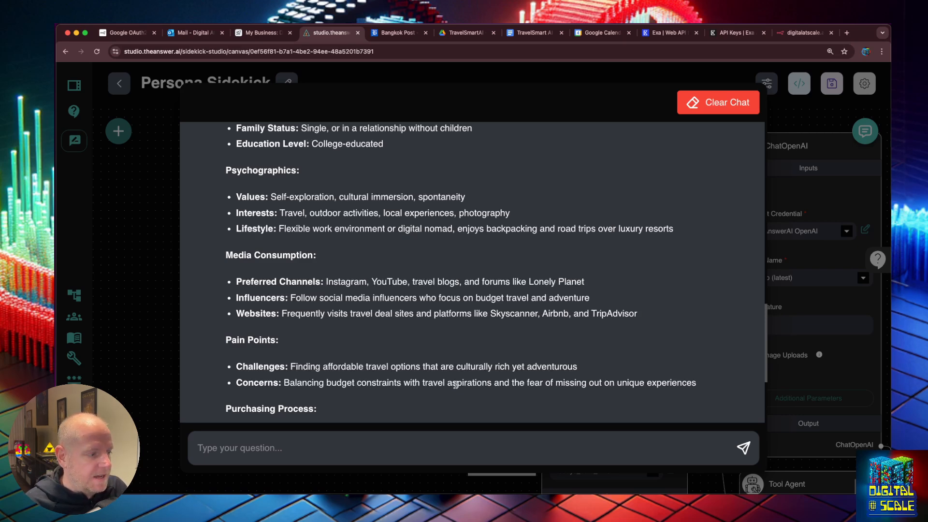
scroll(455, 384, "down", 5)
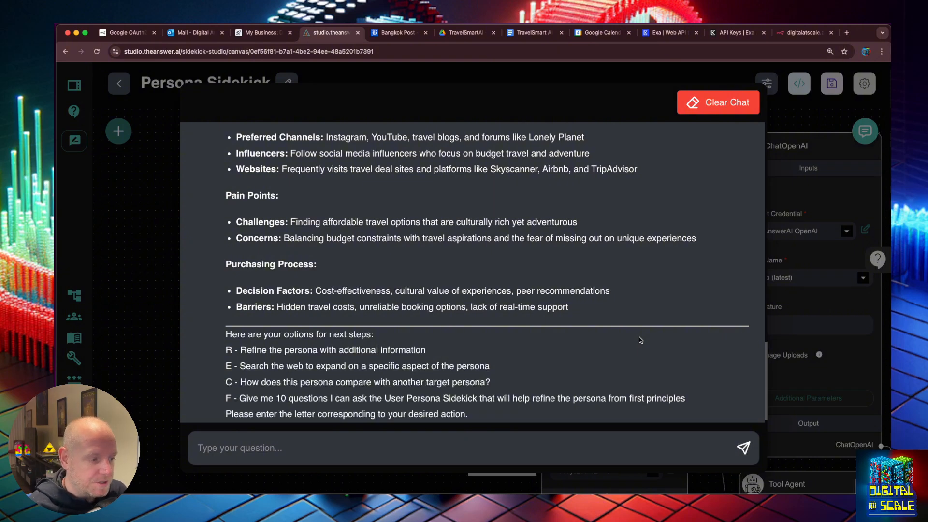
scroll(639, 340, "down", 1)
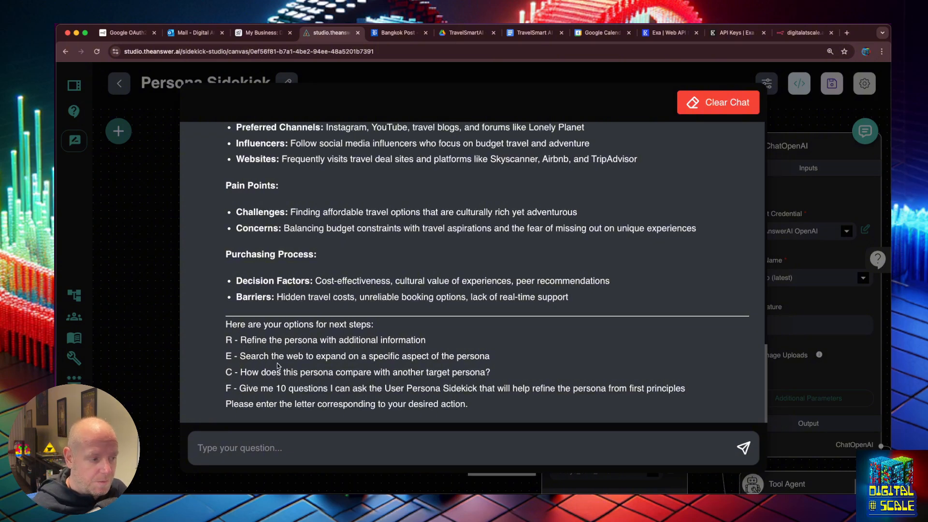
Reply with option E to have the sidekick search the web
left_click(283, 443)
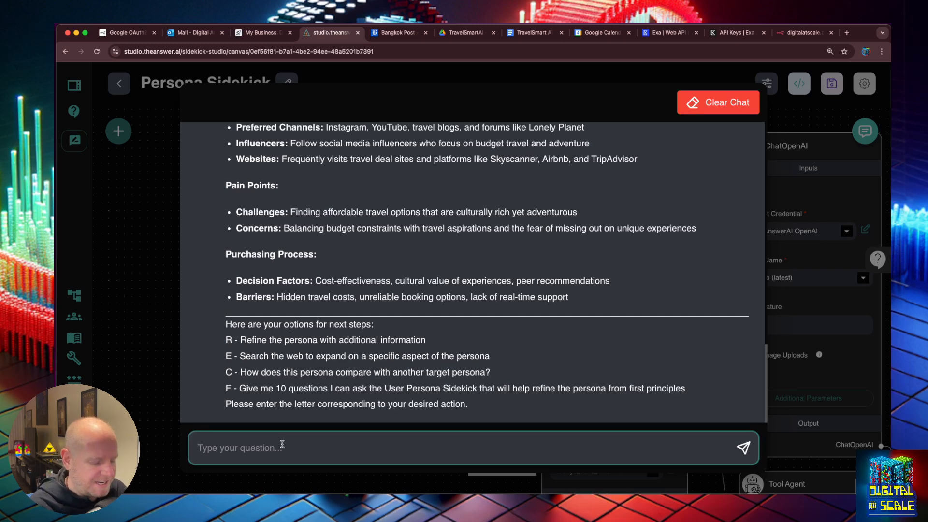
type("search the web and")
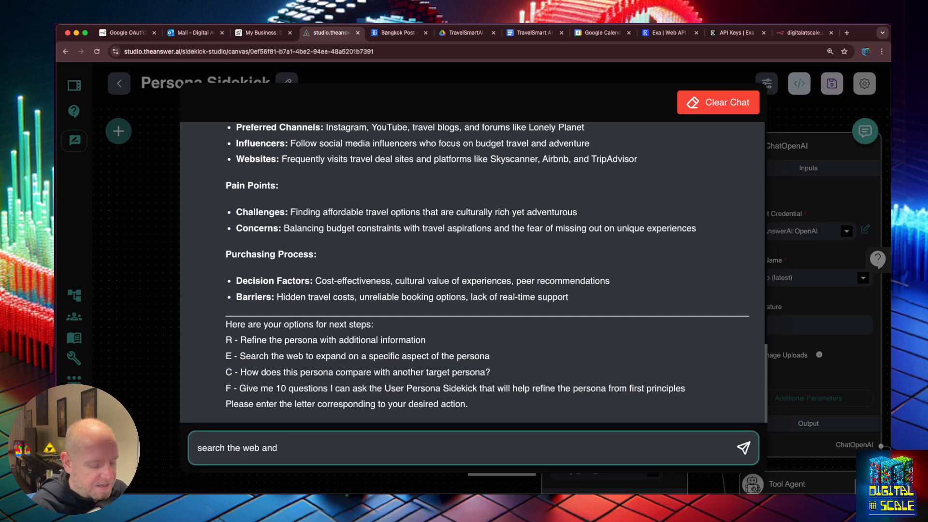
key("super+a")
key("BackSpace")
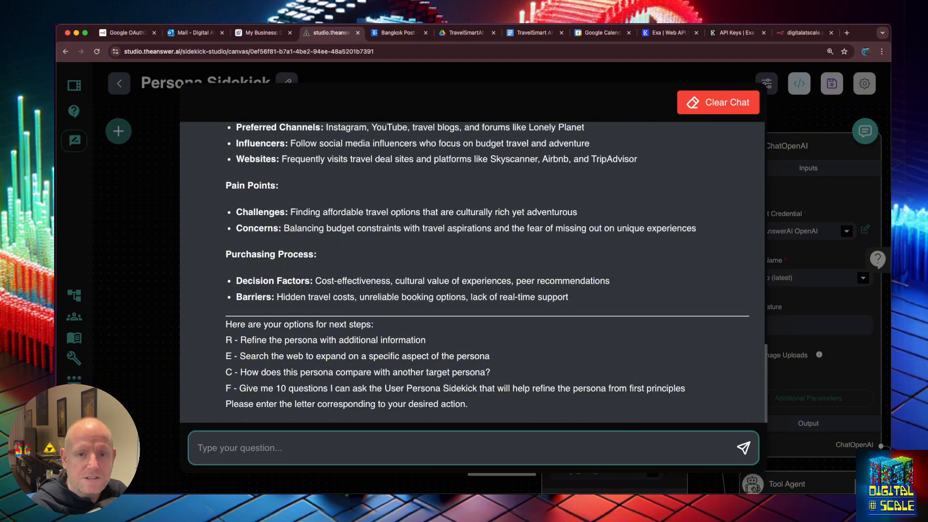
type("E")
key("Return")
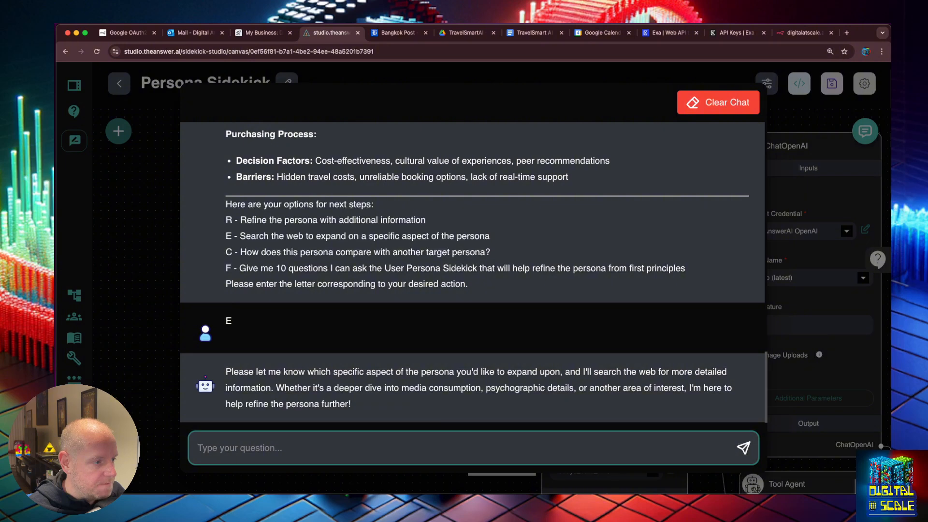
Copy the Media Consumption heading and send it as the aspect to expand
scroll(308, 254, "up", 6)
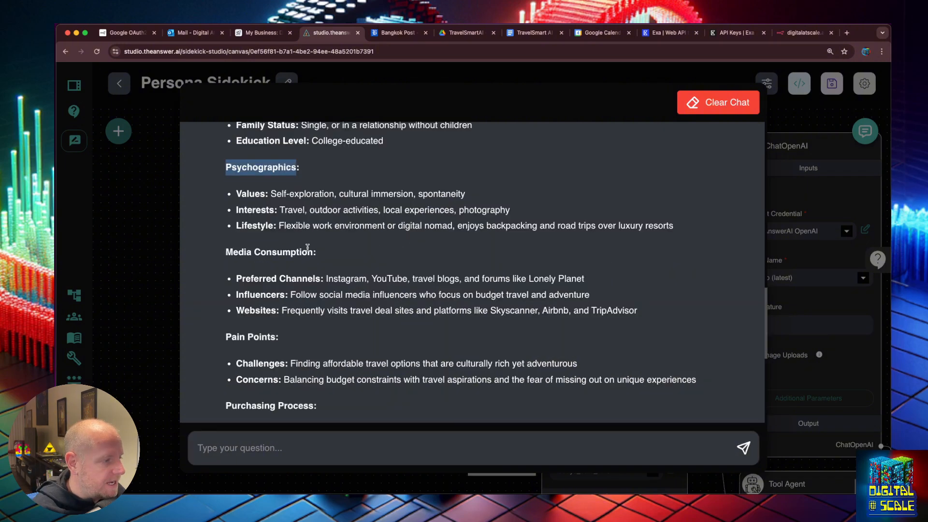
left_click_drag(309, 255, 222, 251)
key("super+c")
scroll(445, 284, "down", 6)
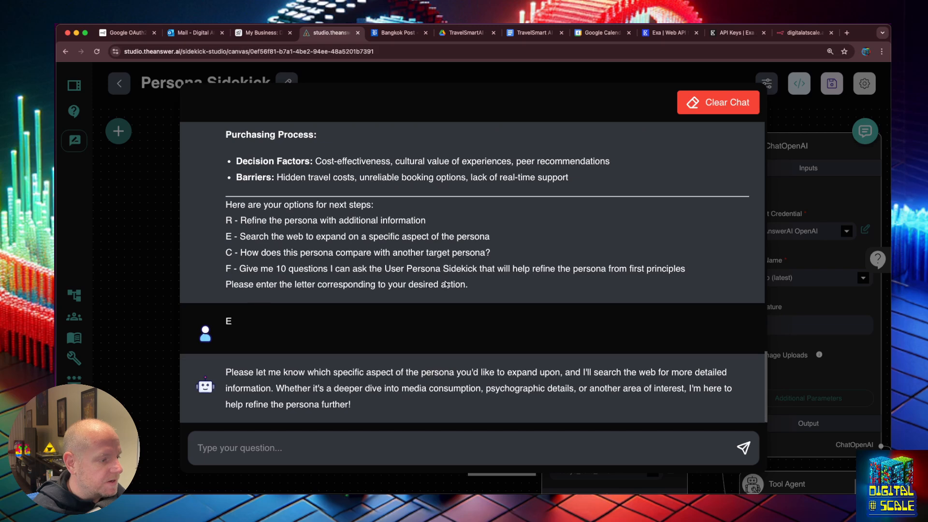
left_click(356, 435)
key("super+v")
key("Return")
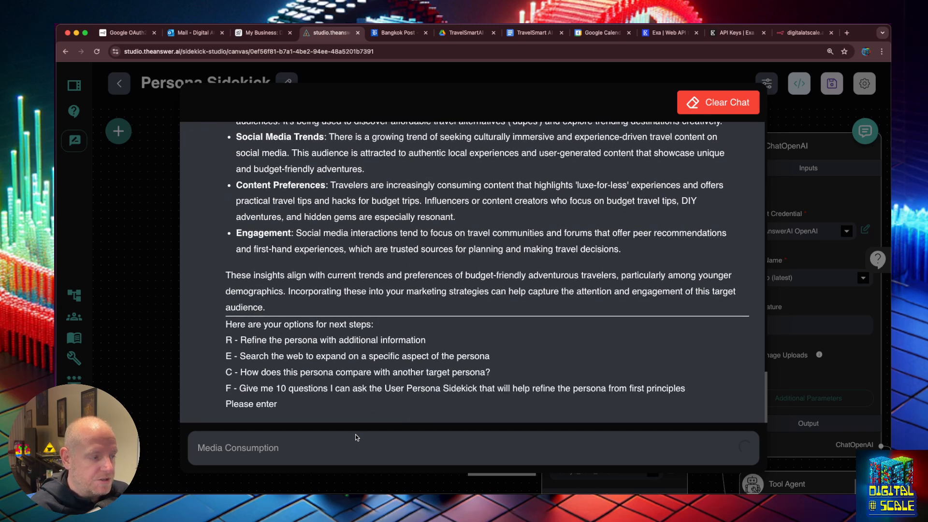
Review the exa_search_results_json query and output behind the reply
scroll(357, 337, "up", 10)
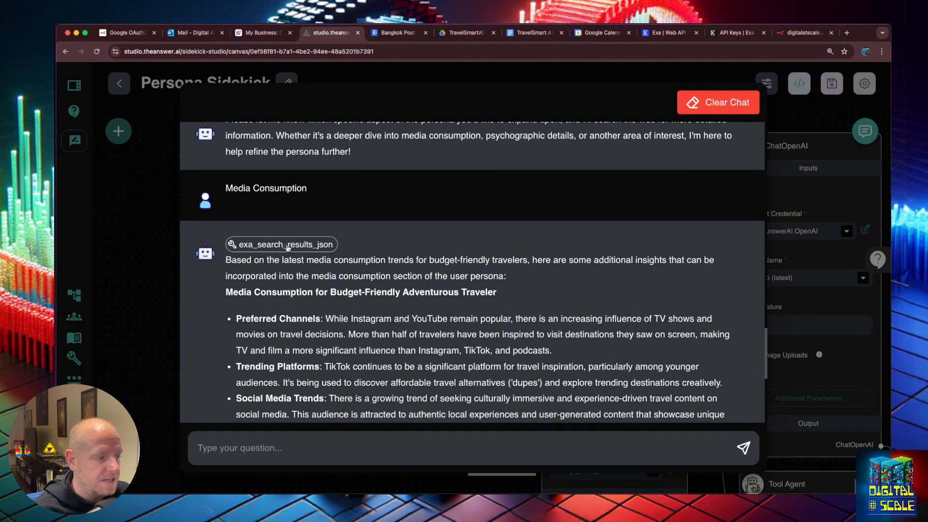
left_click(286, 244)
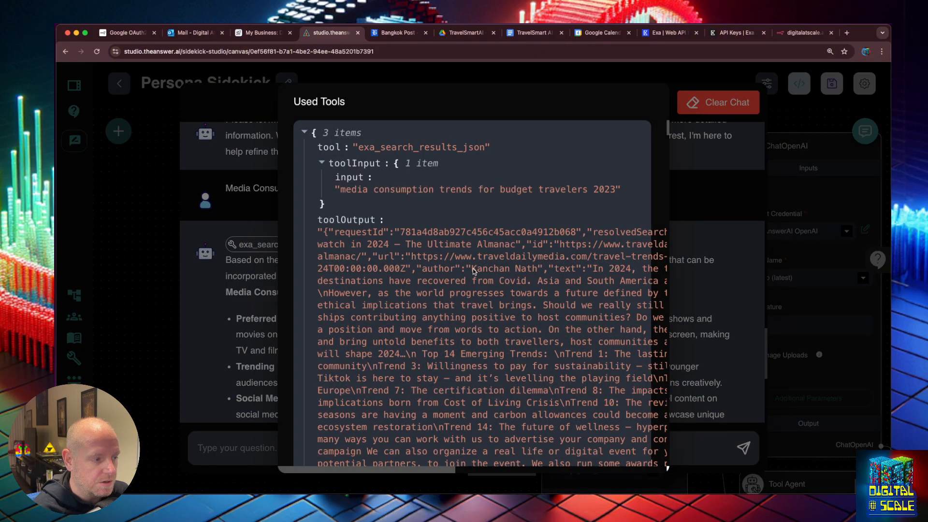
scroll(473, 269, "down", 15)
scroll(472, 267, "down", 15)
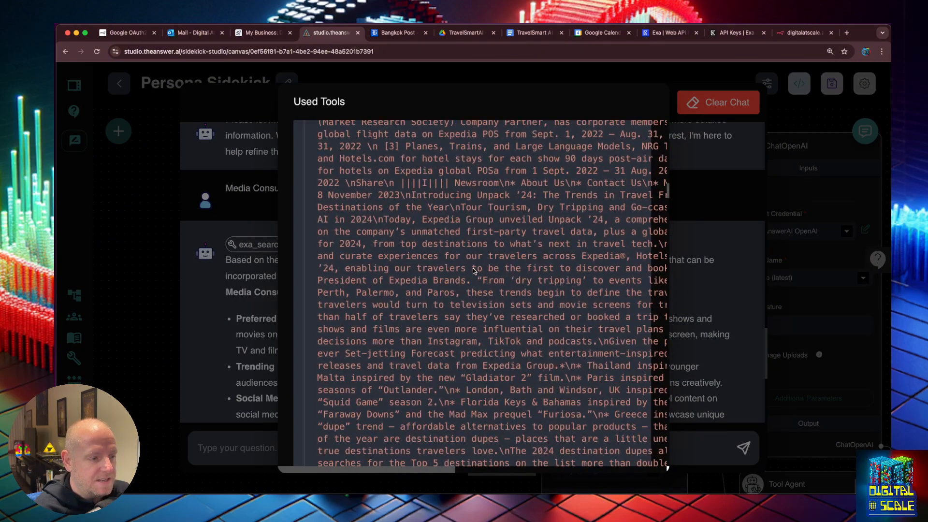
left_click(277, 285)
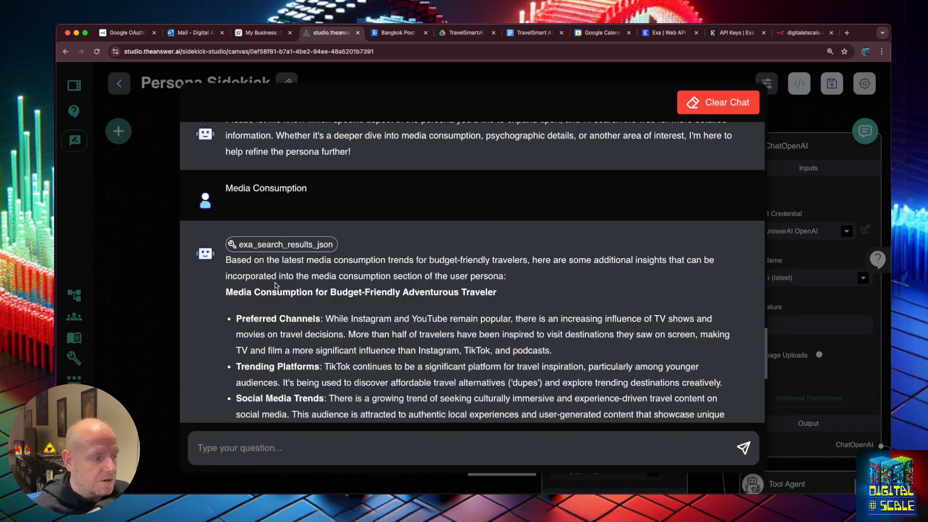
Send option E to the sidekick
scroll(329, 296, "down", 5)
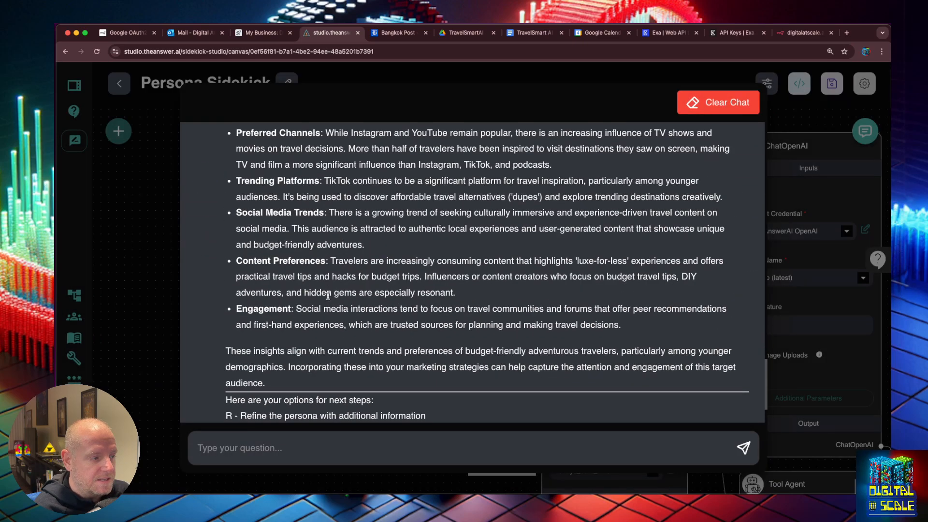
scroll(328, 296, "up", 2)
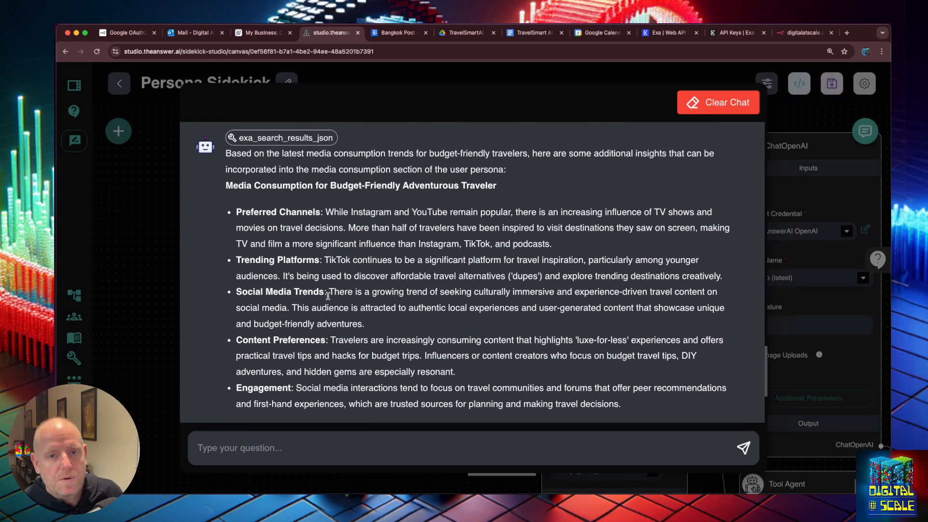
type("E")
key("Return")
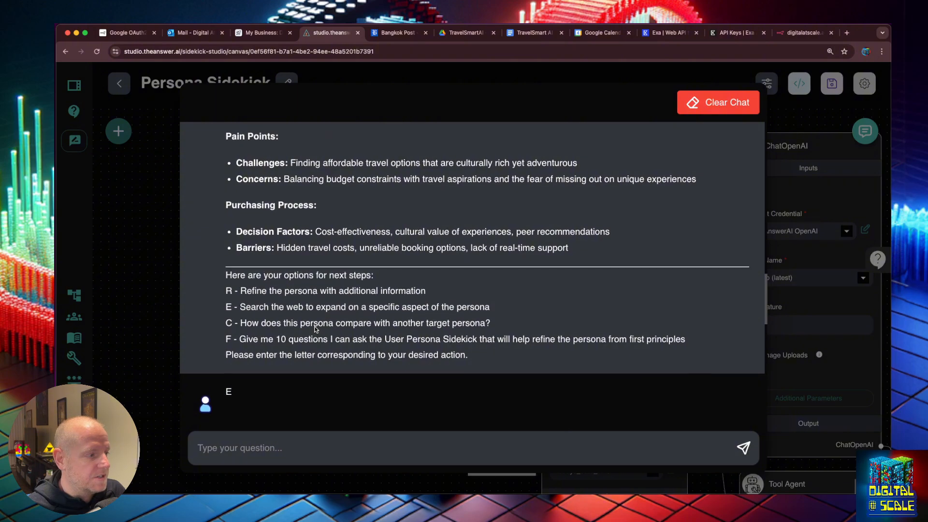
Copy the Psychographics heading and send 'E - Psychographics'
scroll(315, 329, "up", 15)
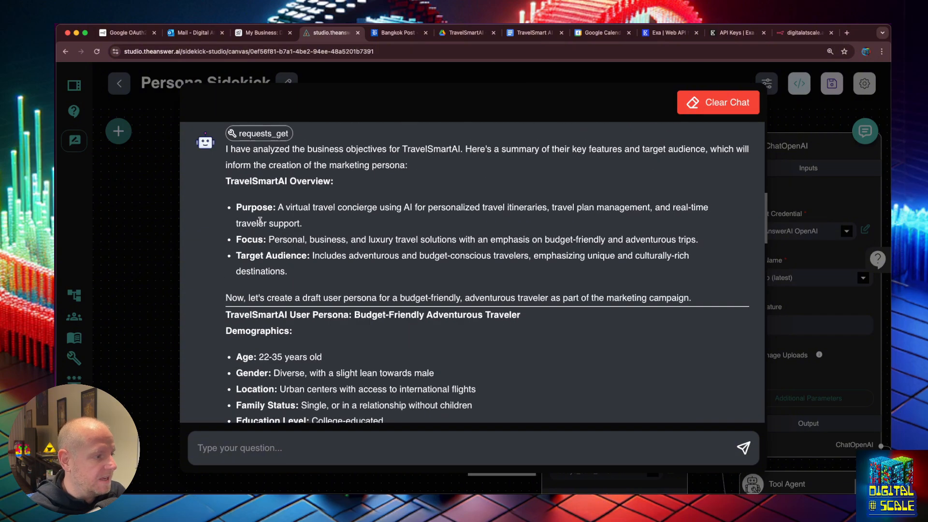
scroll(261, 223, "down", 5)
double_click(268, 248)
key("super+c")
scroll(334, 263, "down", 4)
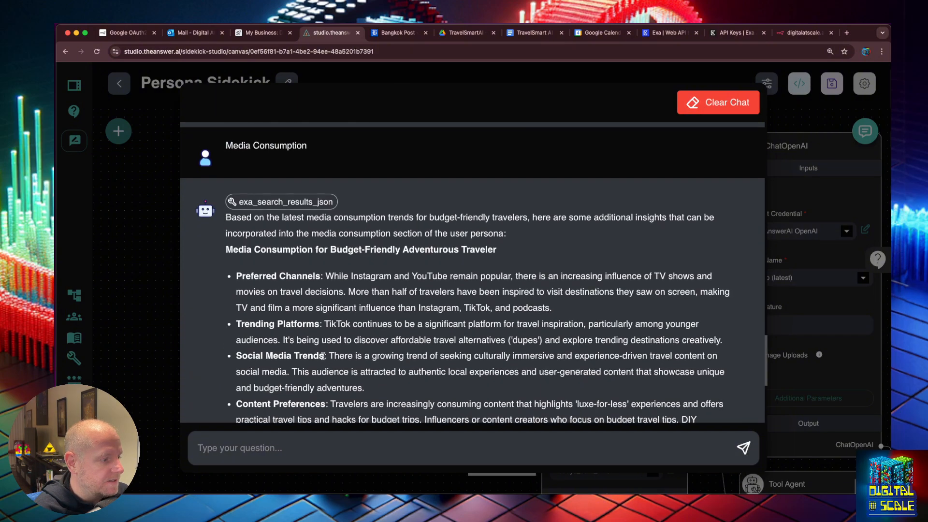
type("e")
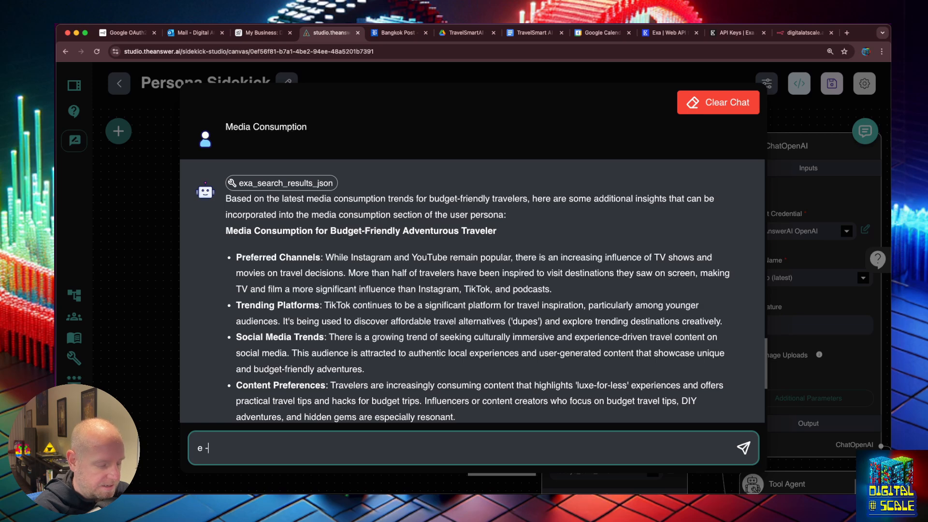
type(" -")
key("BackSpace")
key("BackSpace")
key("BackSpace")
type("E -")
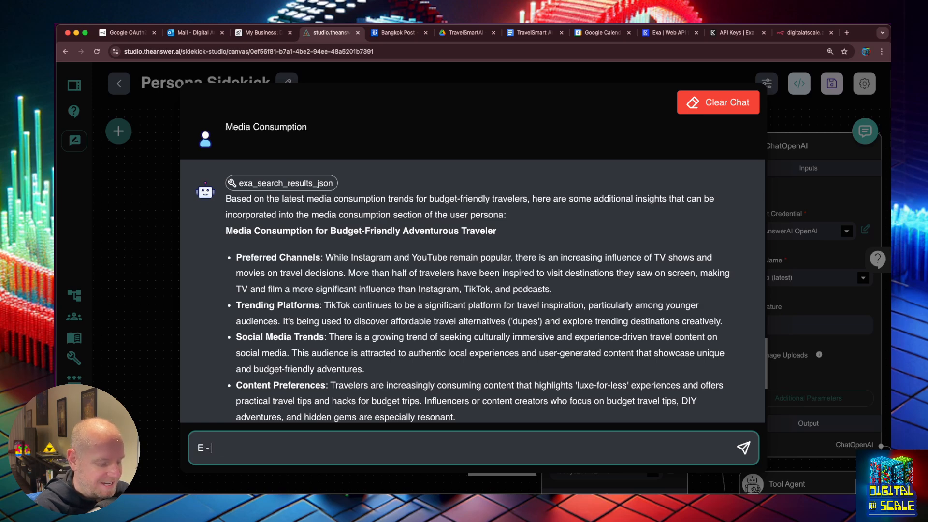
key("super+v")
key("Return")
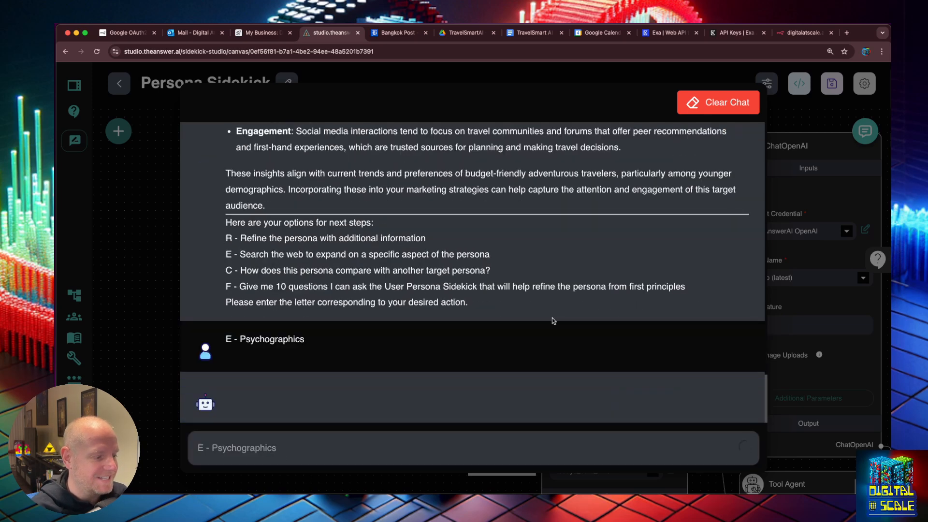
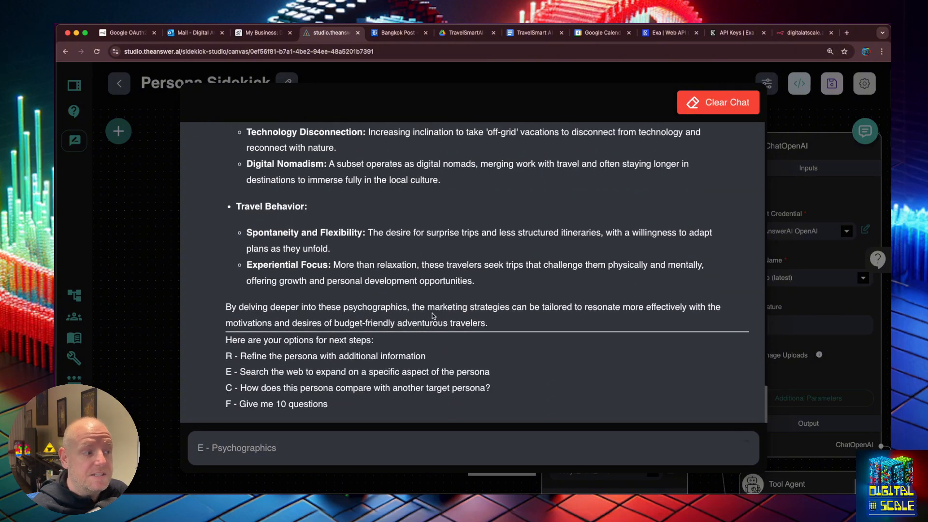
Send 'F' to the sidekick to get ten first-principles questions for refining the persona
scroll(433, 316, "up", 3)
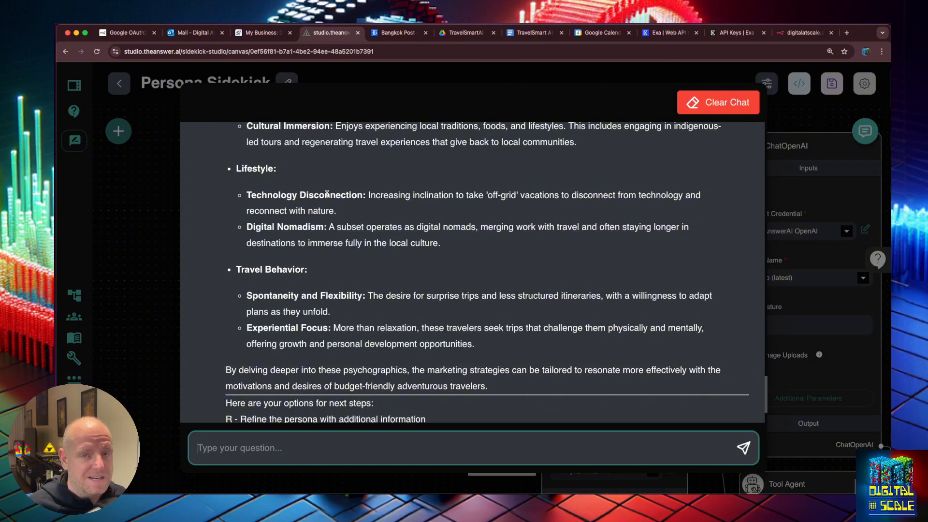
scroll(327, 193, "down", 1)
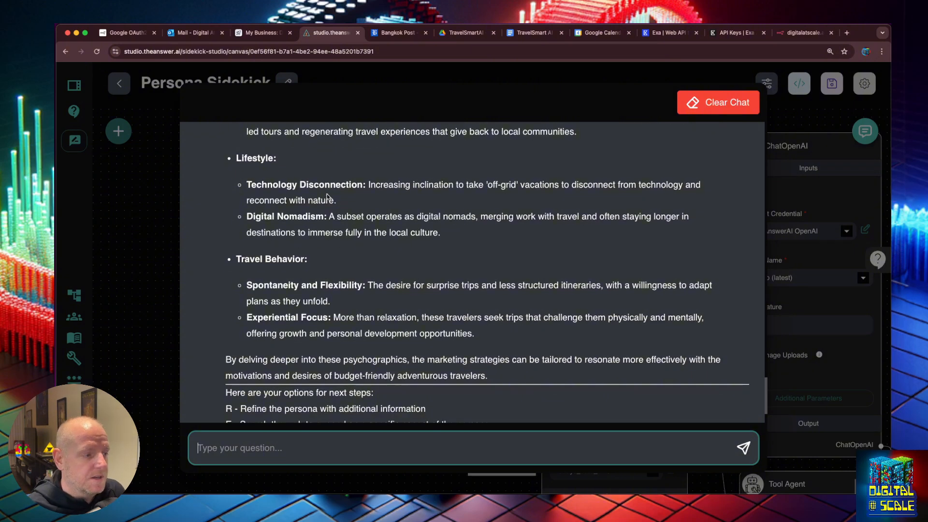
left_click(461, 234)
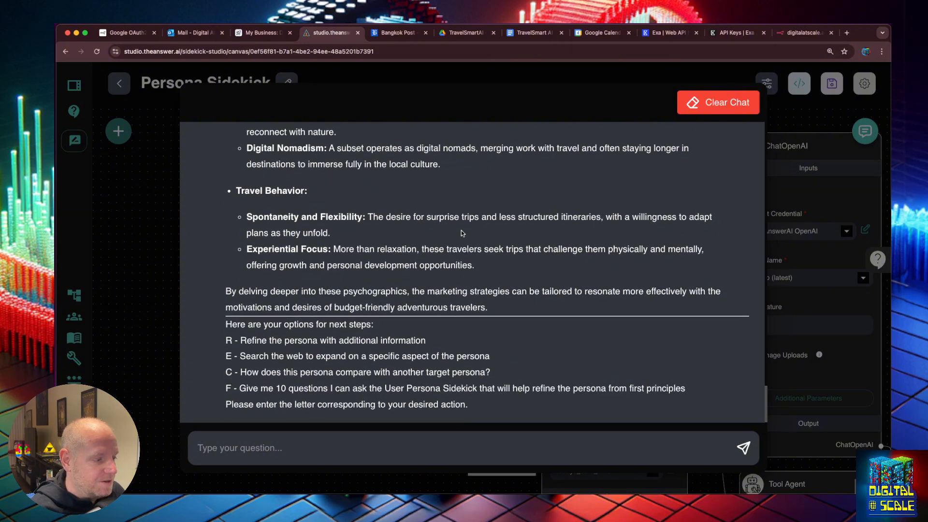
left_click(384, 440)
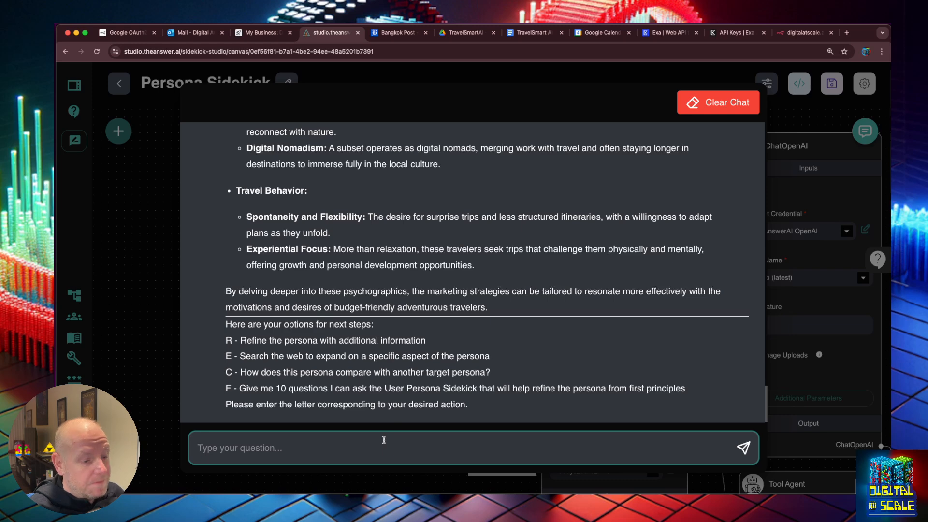
type("F")
key("Return")
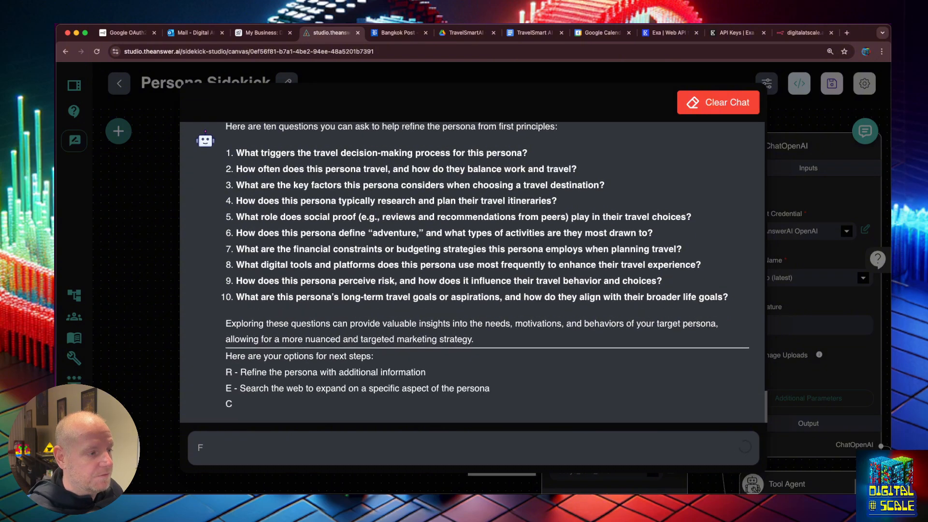
scroll(366, 290, "up", 2)
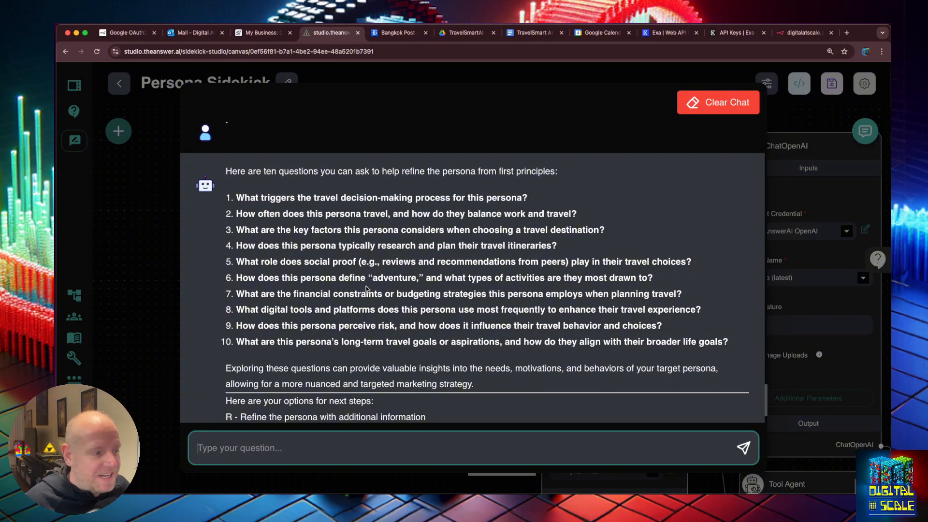
Ask the sidekick to web-search each question and give a full, rich, detailed persona, then review it
type("search th")
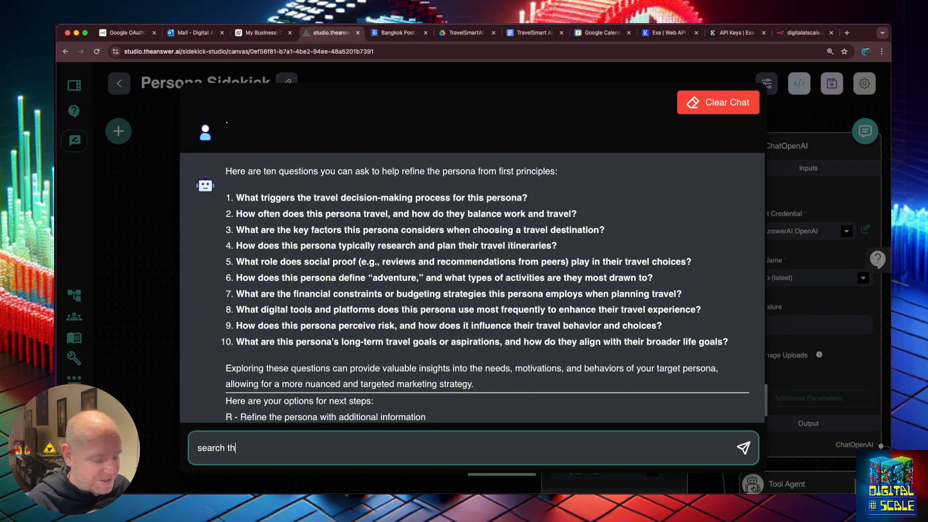
type("e web for each ")
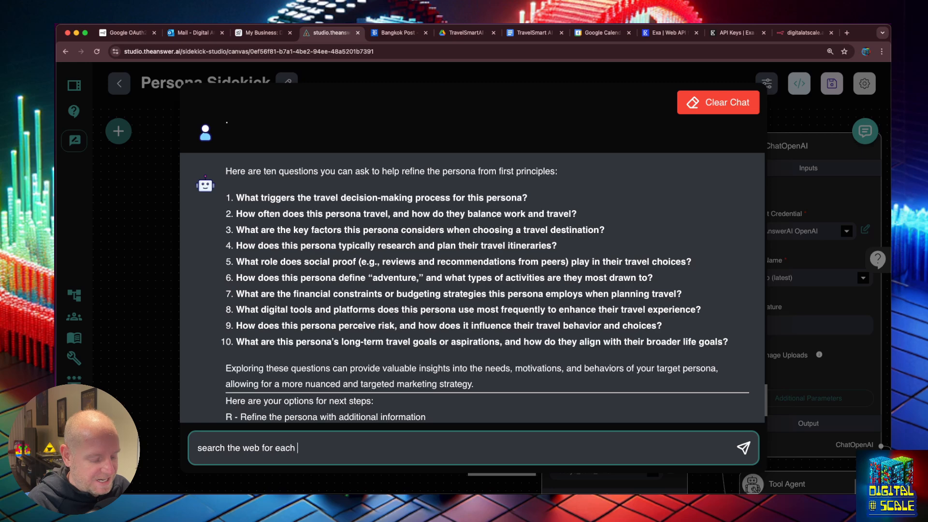
type("of these and a")
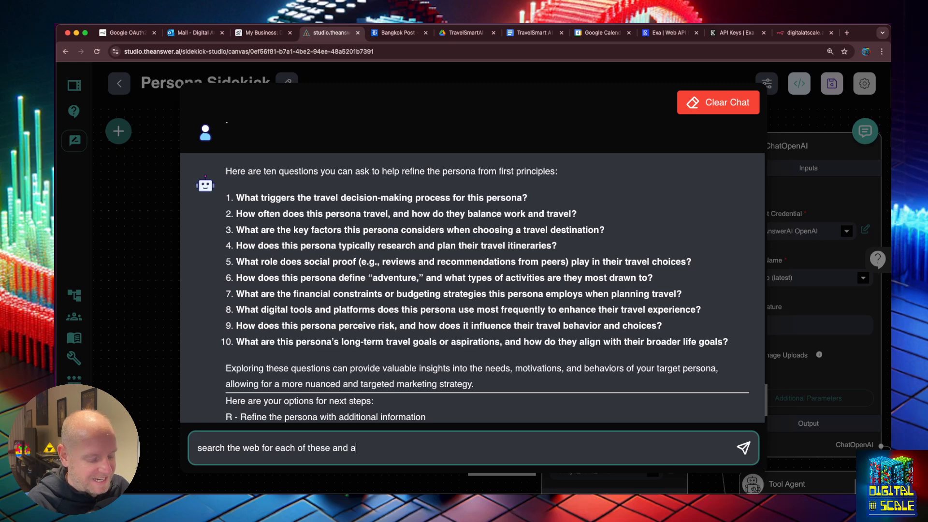
type("nswer it , a")
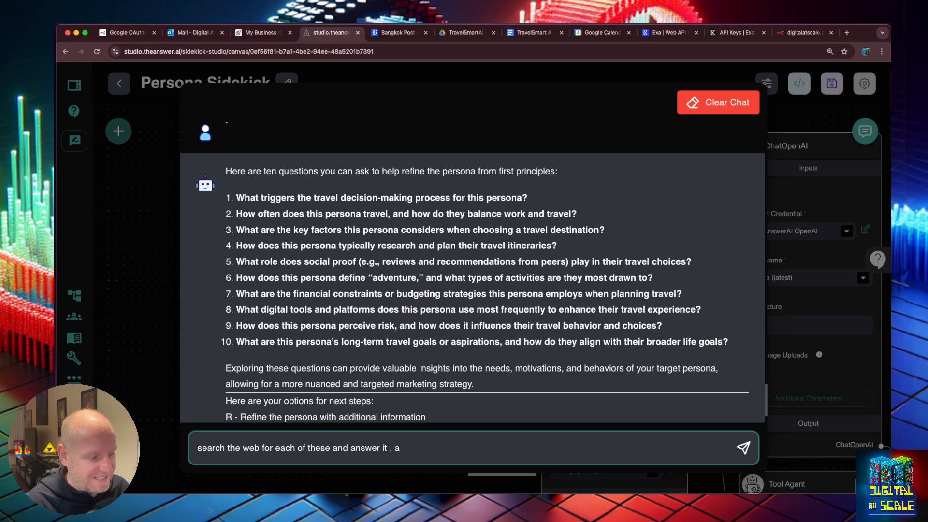
key("BackSpace")
key("BackSpace")
key("BackSpace")
type("and give ")
type("a full")
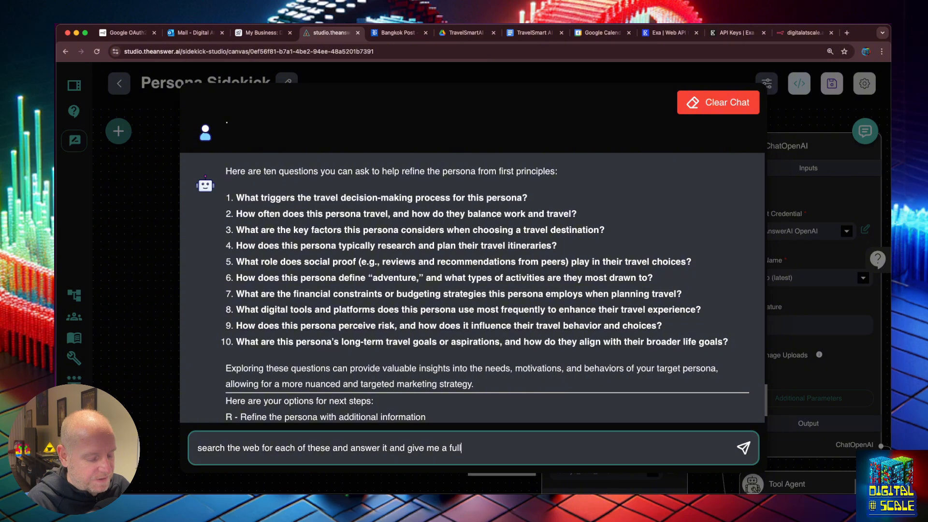
type(" rich a nd ")
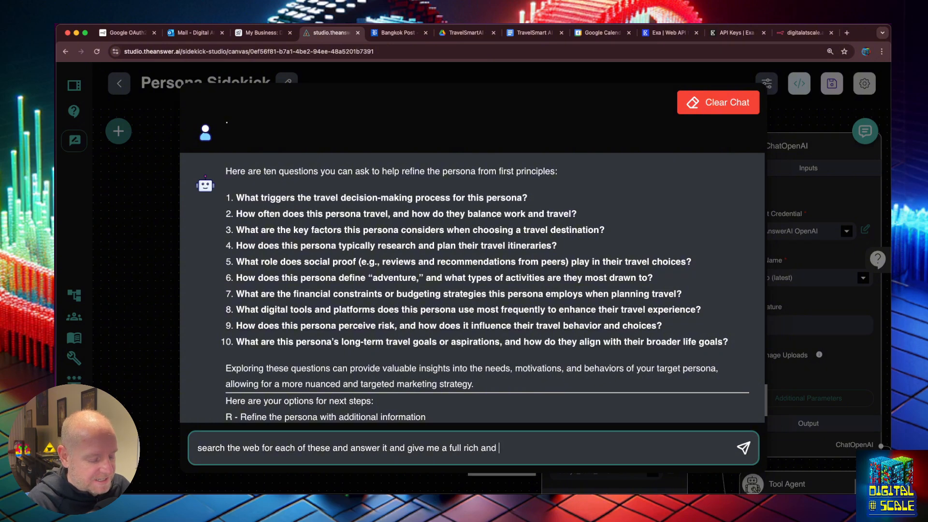
type("detailed persona")
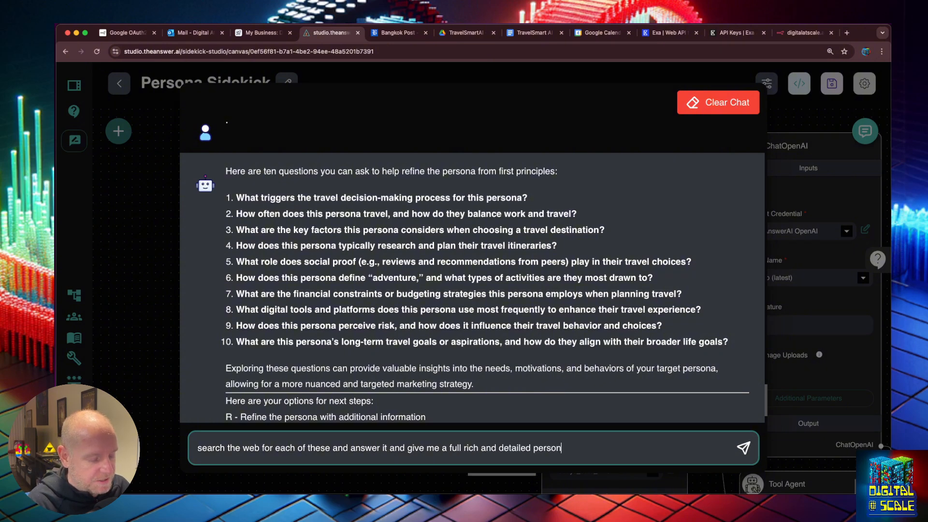
key("Return")
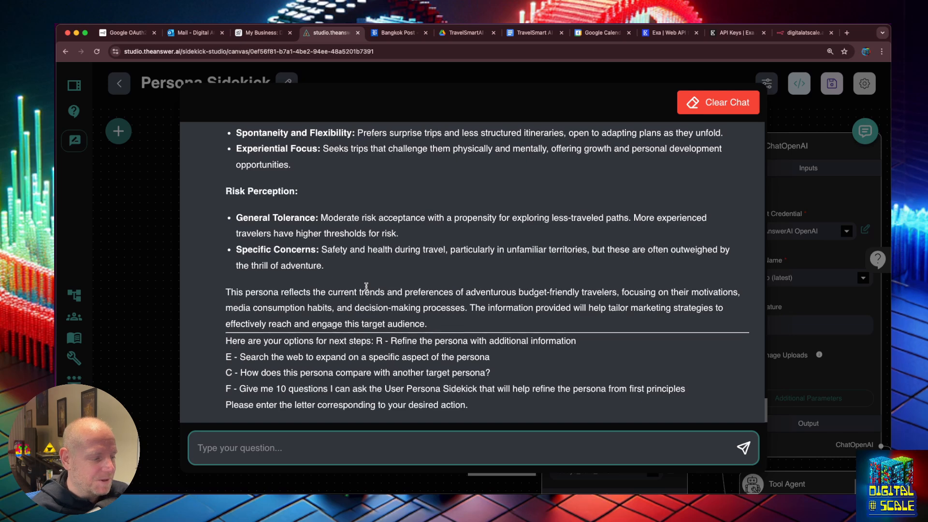
scroll(368, 285, "up", 5)
scroll(367, 282, "up", 12)
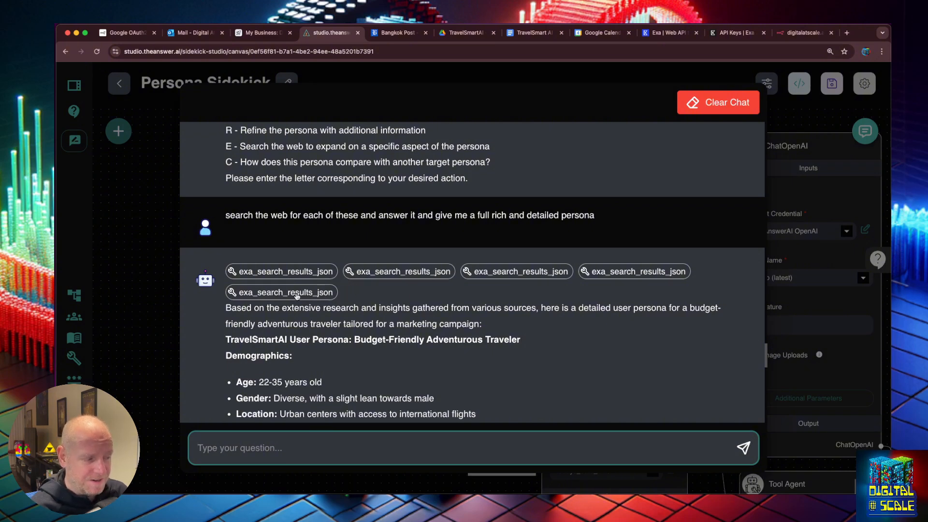
scroll(298, 297, "down", 5)
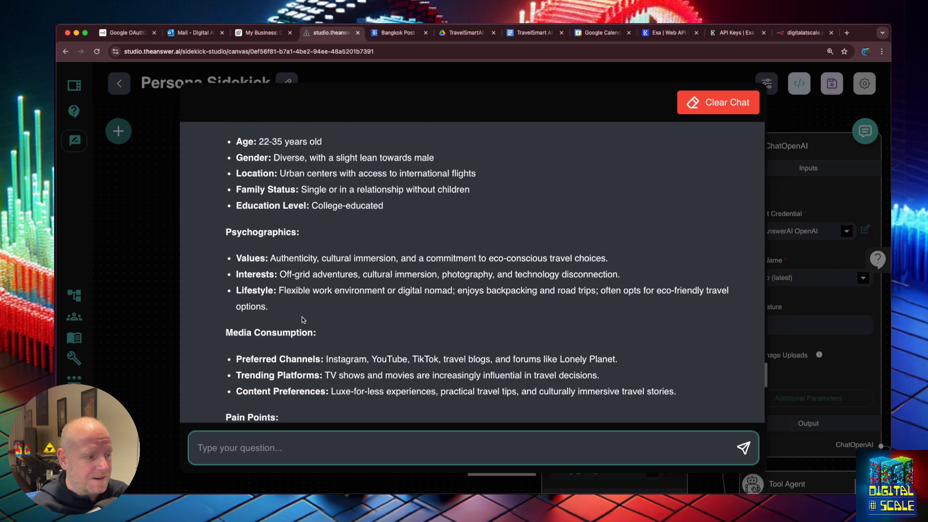
scroll(303, 320, "up", 4)
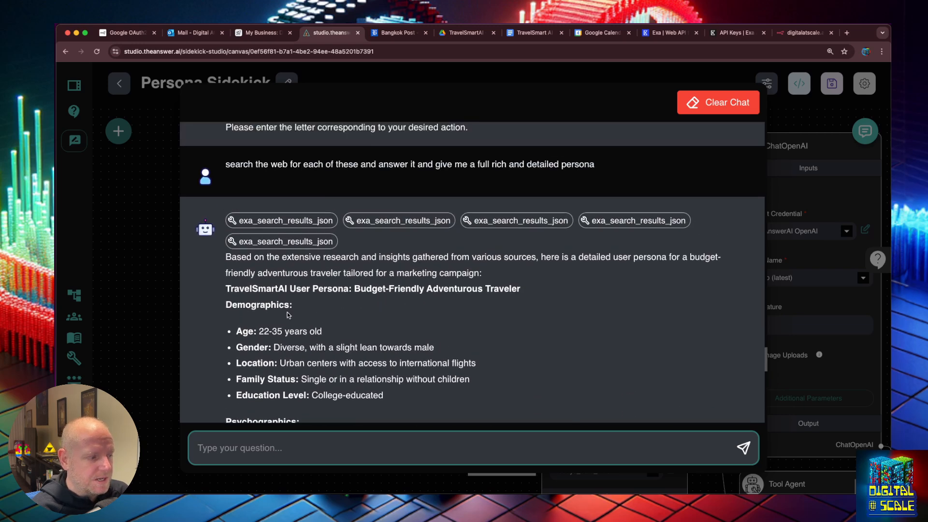
scroll(288, 314, "down", 8)
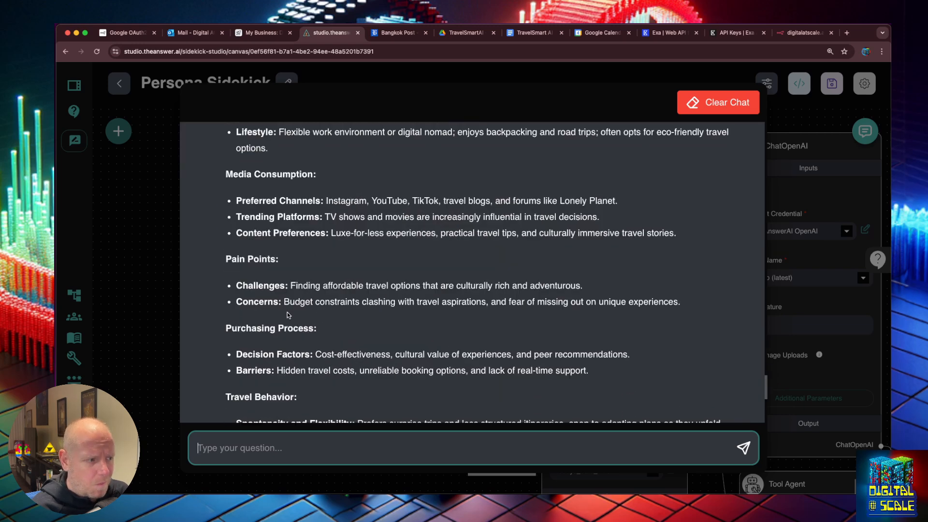
Set the ChatOpenAI node's Max Tokens to 4000
left_click(156, 288)
left_click_drag(664, 159, 448, 135)
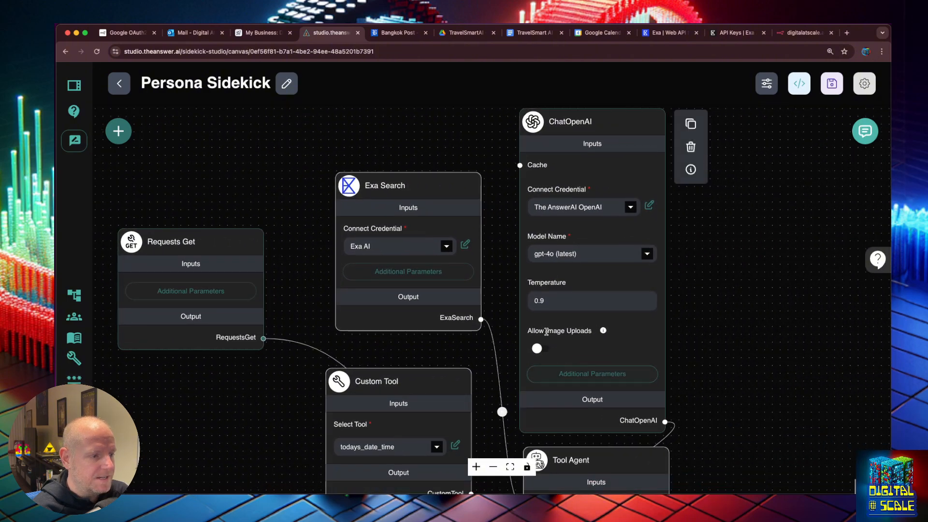
left_click(563, 370)
left_click(372, 175)
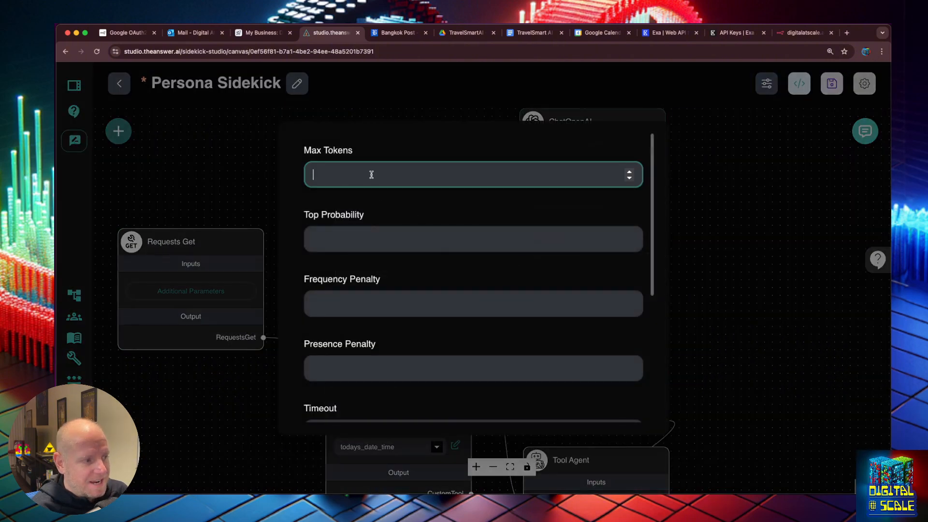
type("4")
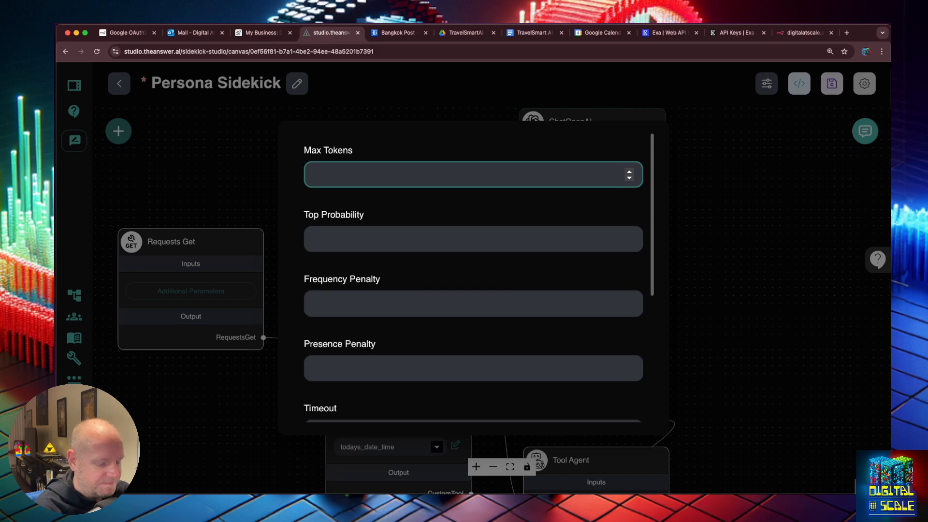
type("4000")
scroll(419, 258, "down", 5)
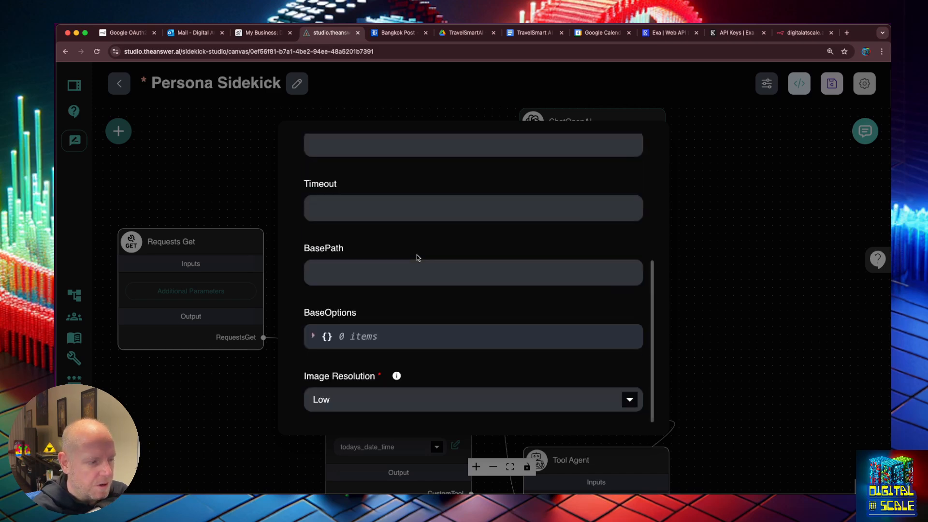
scroll(438, 281, "up", 5)
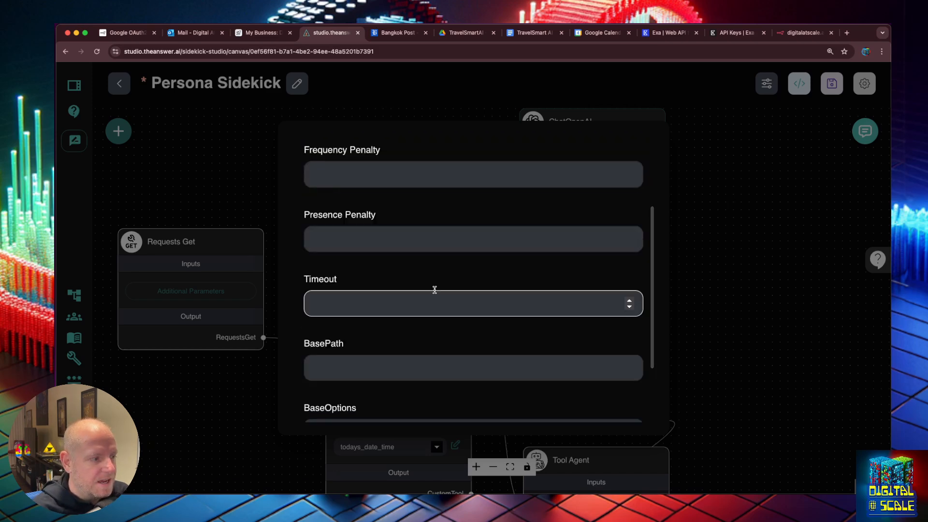
left_click(770, 180)
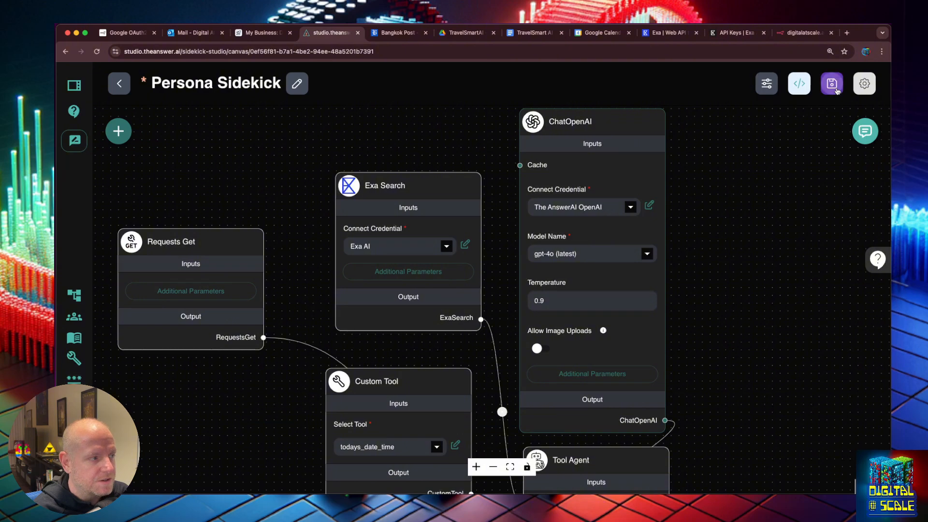
Save the Persona Sidekick flow and reopen the chat in expanded view
left_click(832, 83)
left_click(865, 131)
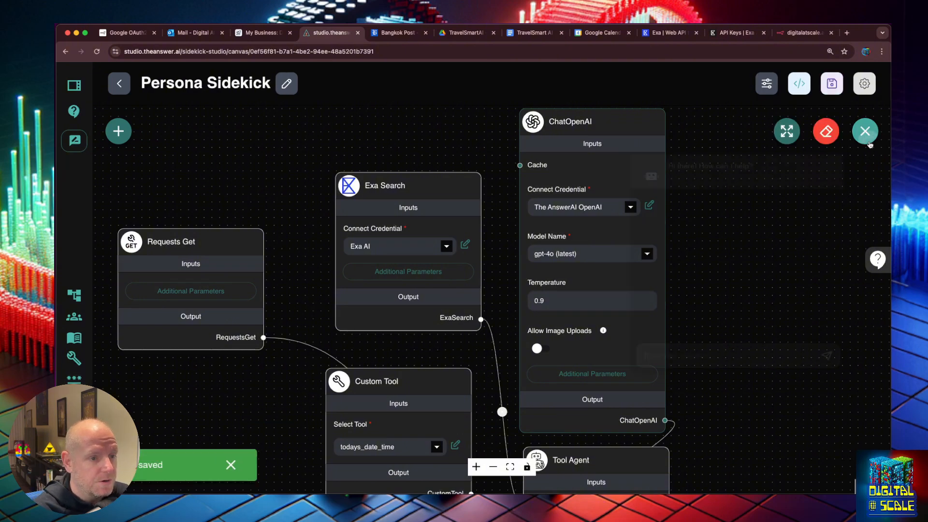
scroll(781, 314, "up", 5)
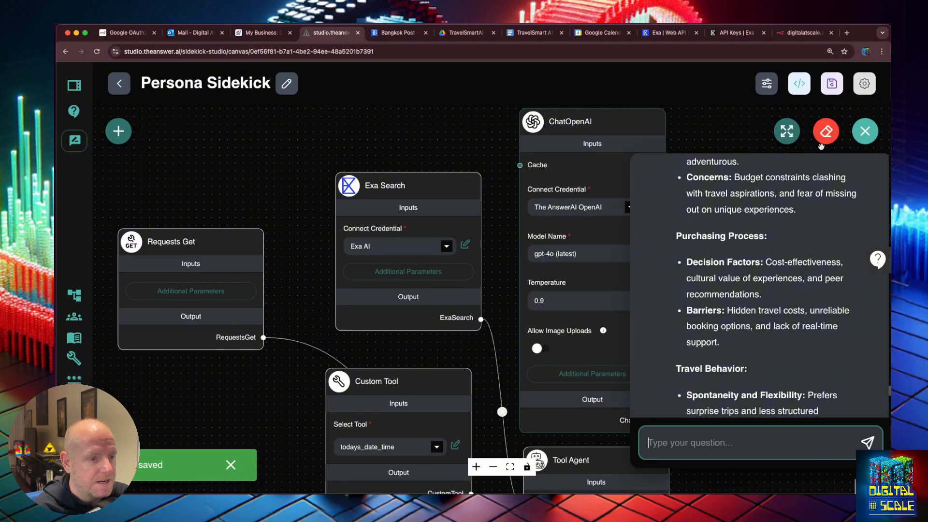
left_click(787, 131)
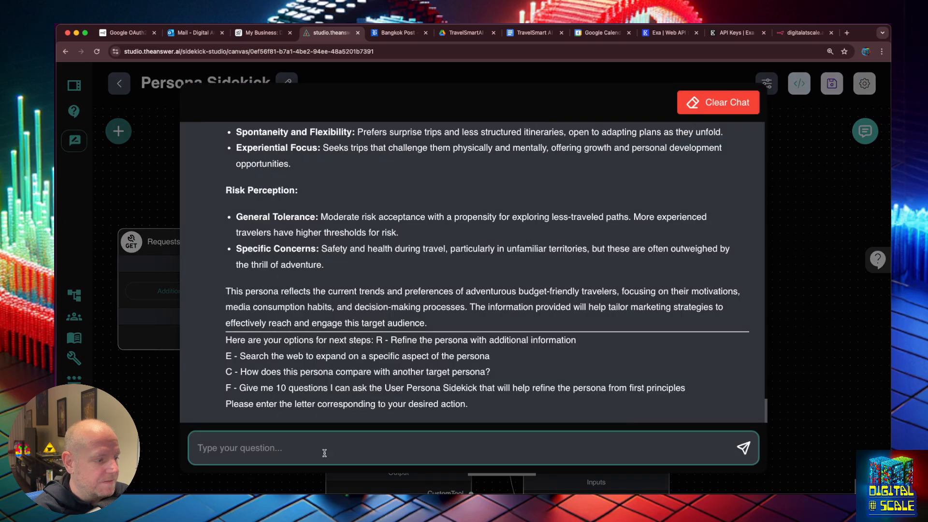
Ask the sidekick to expand each section with very comprehensive, detailed info, hitting the token limit
left_click(289, 436)
type("exampand on the")
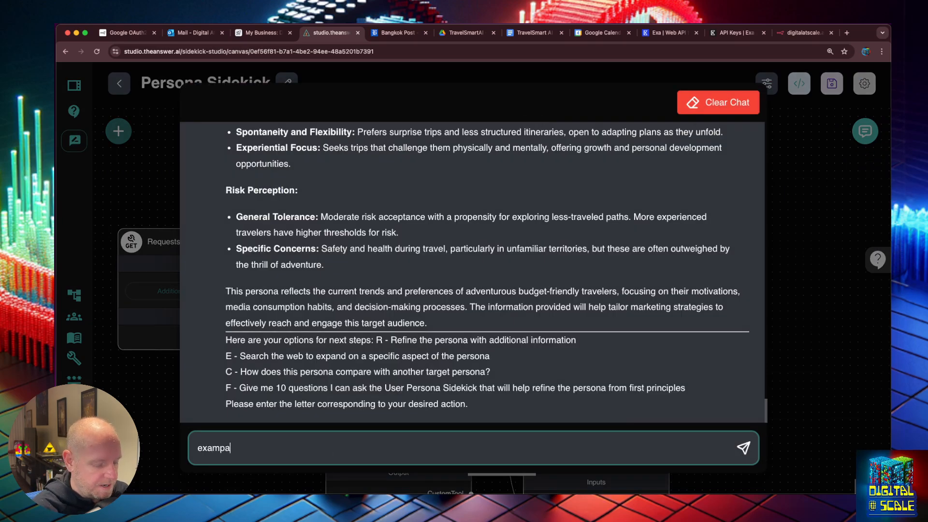
key("BackSpace")
key("BackSpace")
key("BackSpace")
type("each of the")
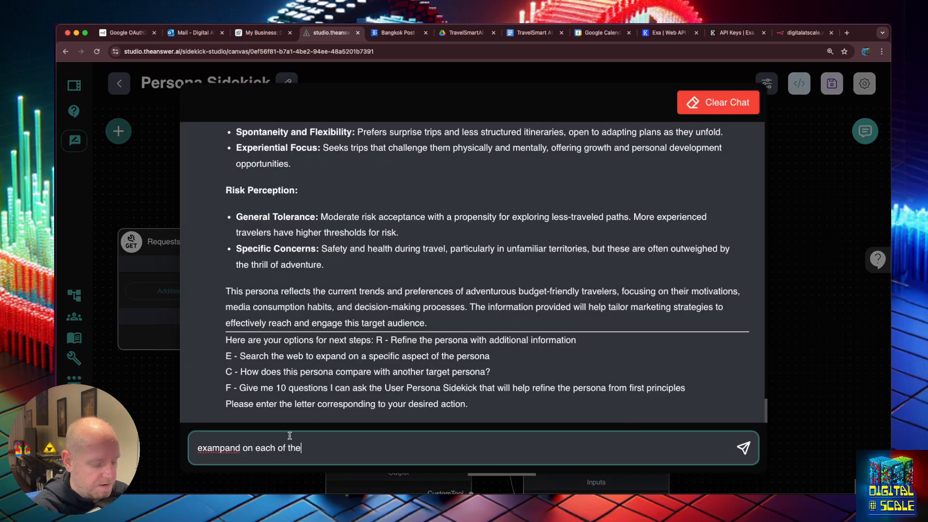
type("se with very ")
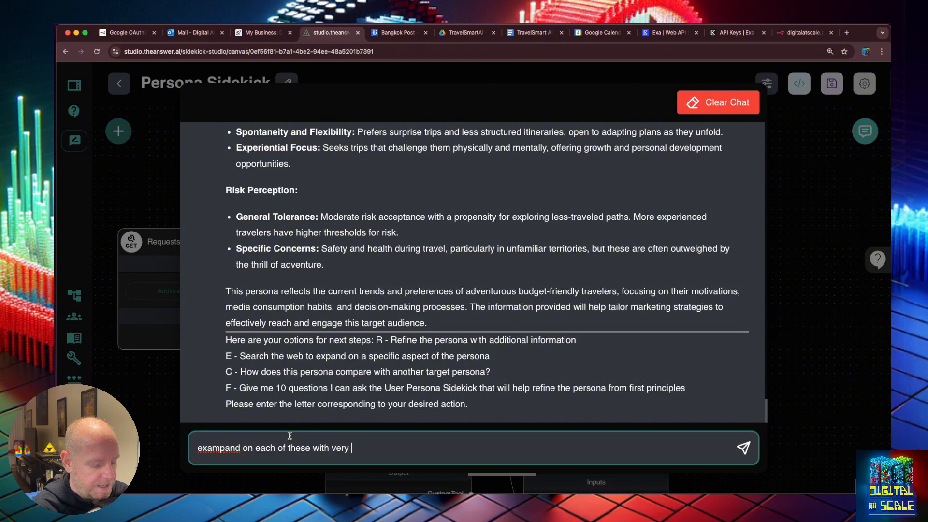
type("compre")
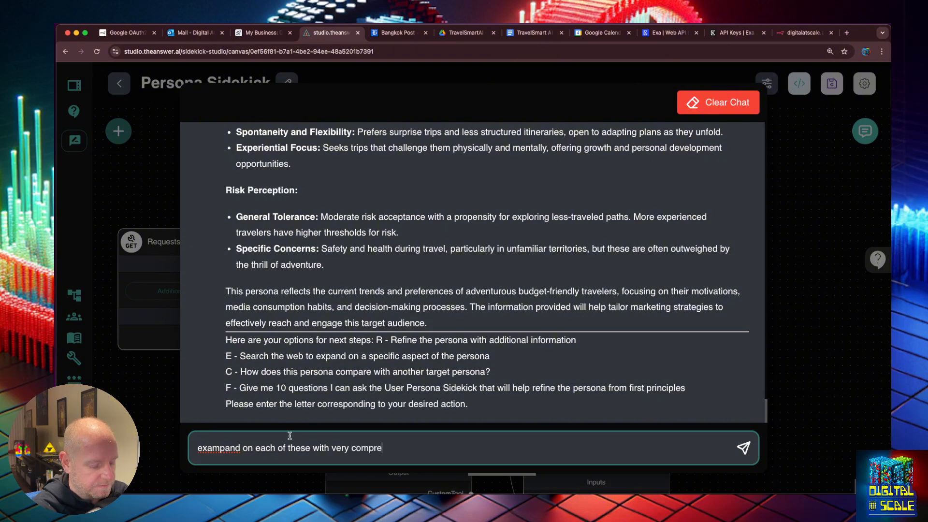
type("hensive and d")
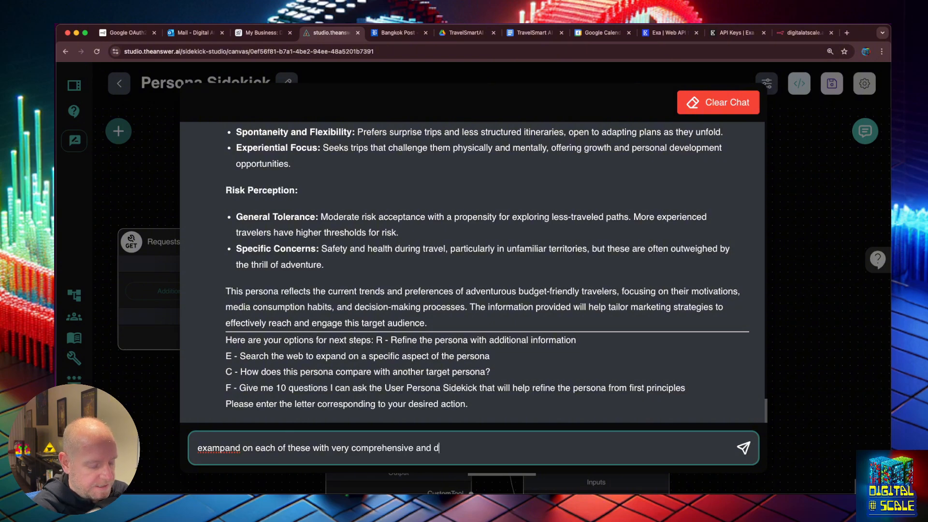
type("etailed info")
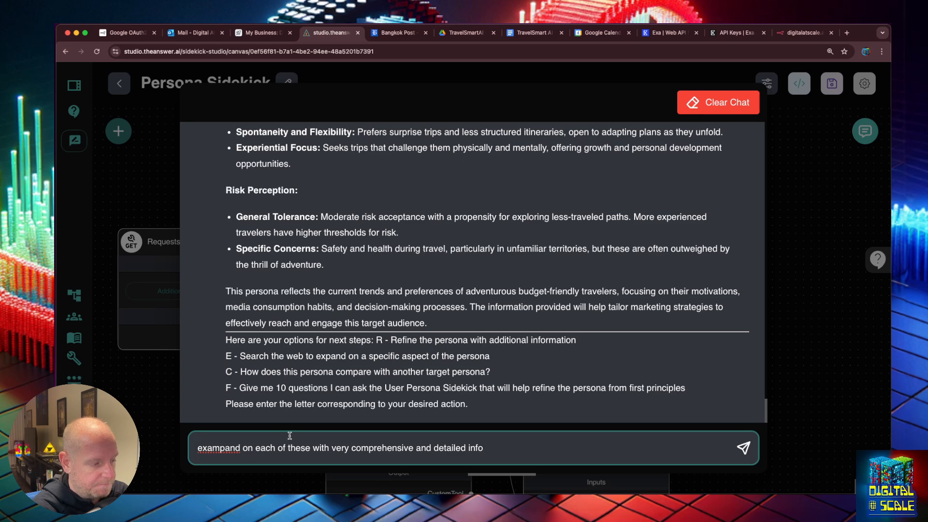
key("Return")
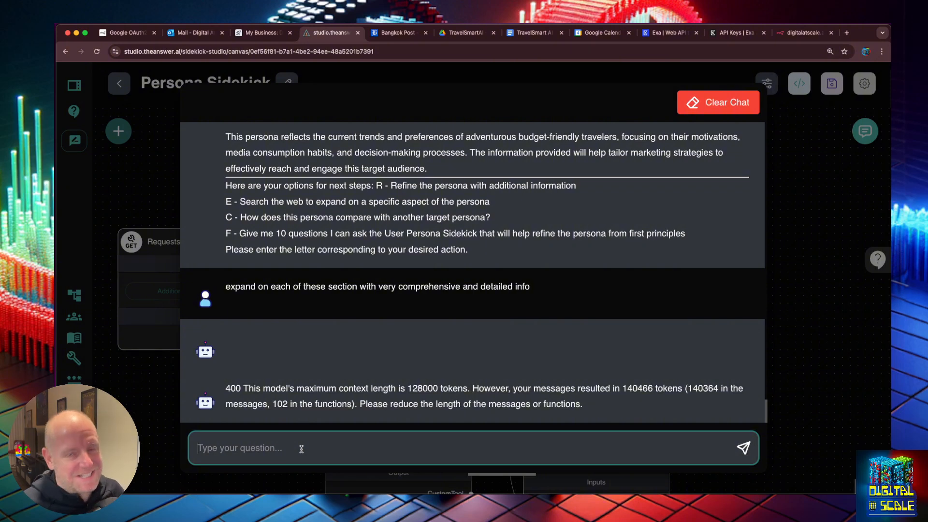
Delete the Buffer Memory node, leaving the Tool Agent's memory input unconnected
left_click(801, 257)
left_click_drag(297, 365, 306, 215)
left_click_drag(296, 324, 310, 243)
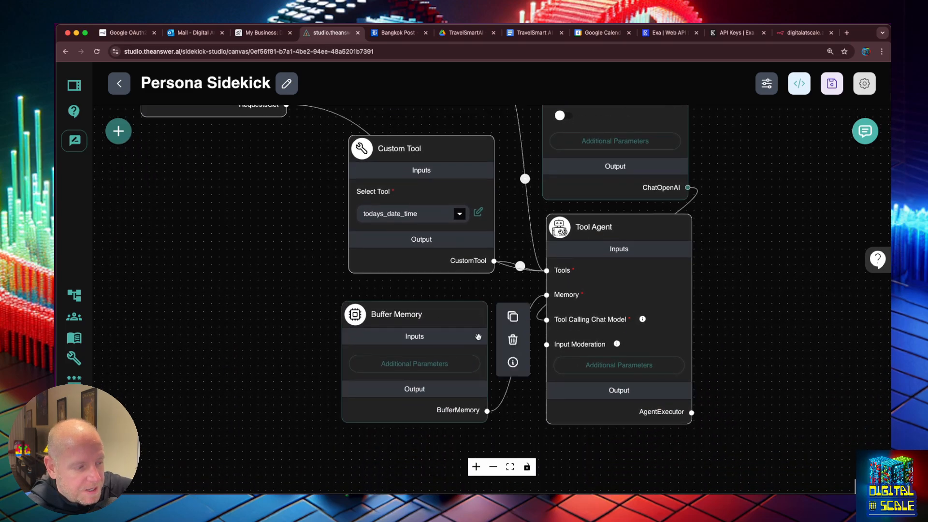
left_click(428, 361)
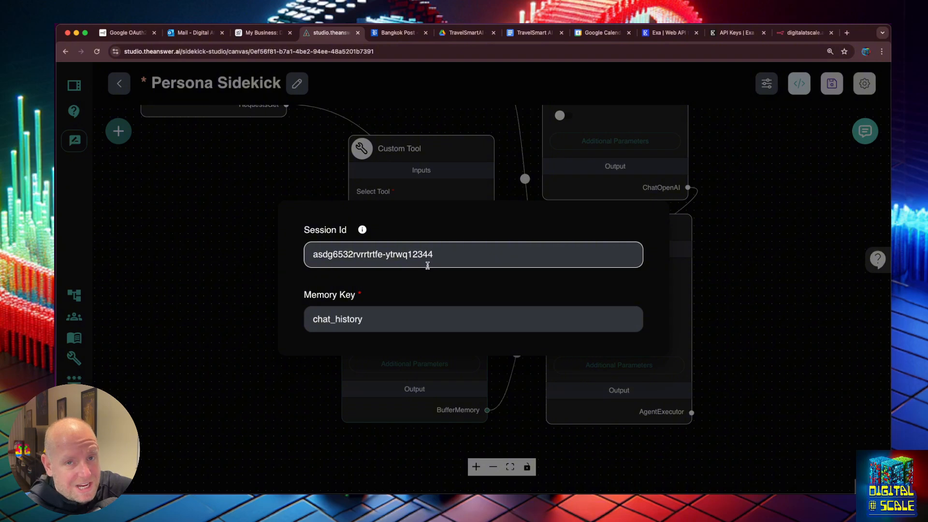
left_click(740, 315)
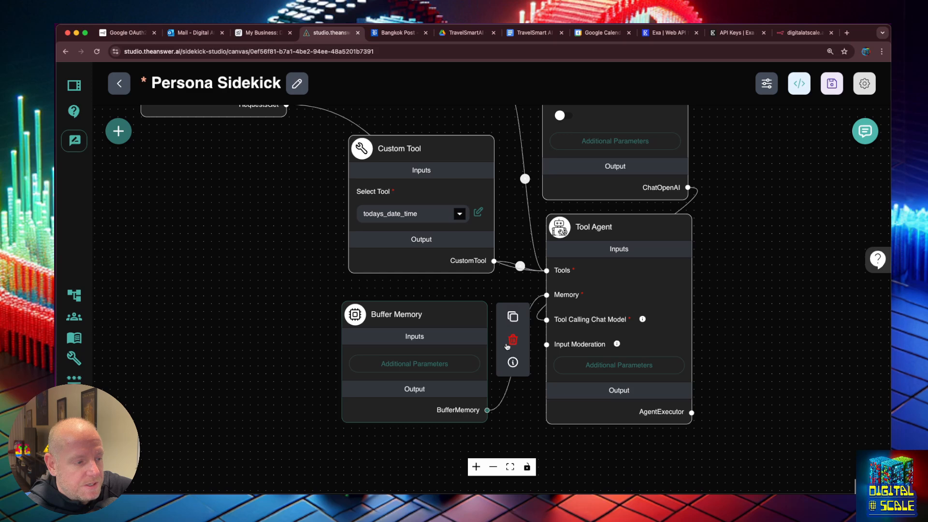
left_click(513, 340)
Add a Buffer Window Memory node beside the Tool Agent
left_click(119, 130)
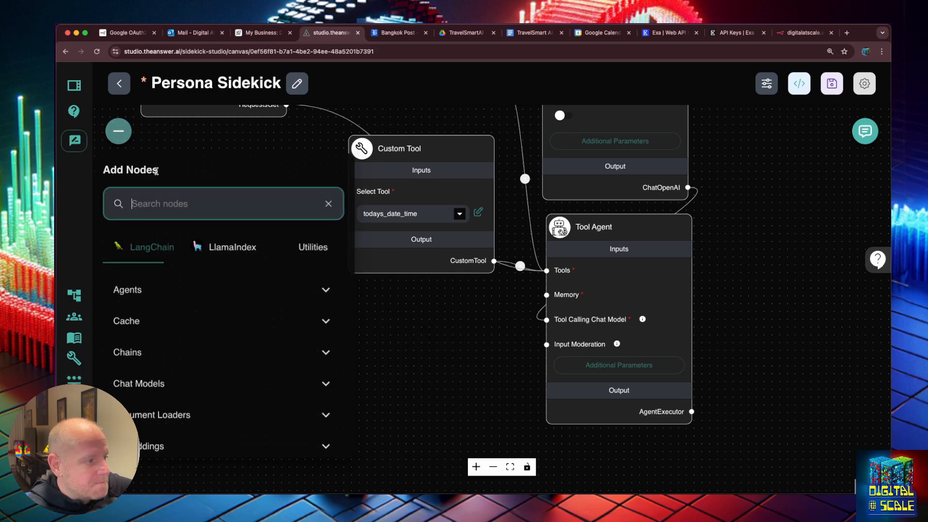
left_click(187, 205)
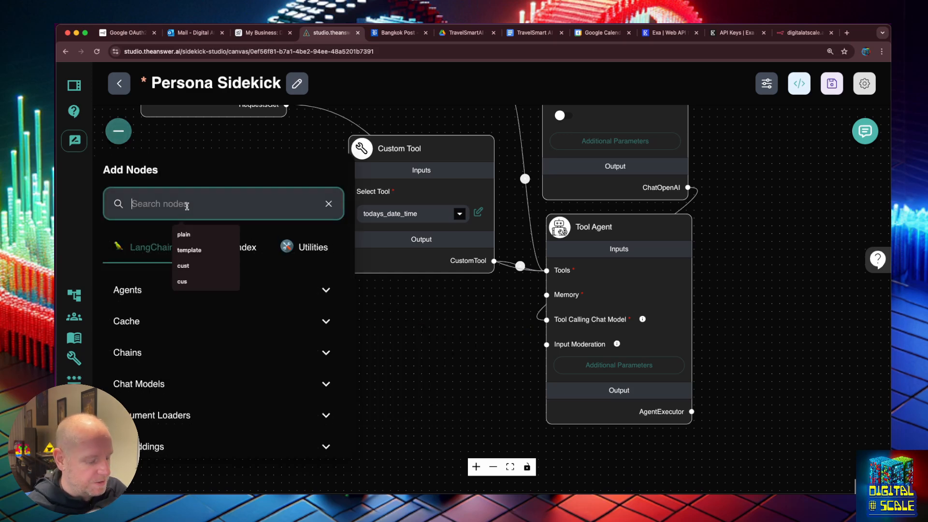
type("me")
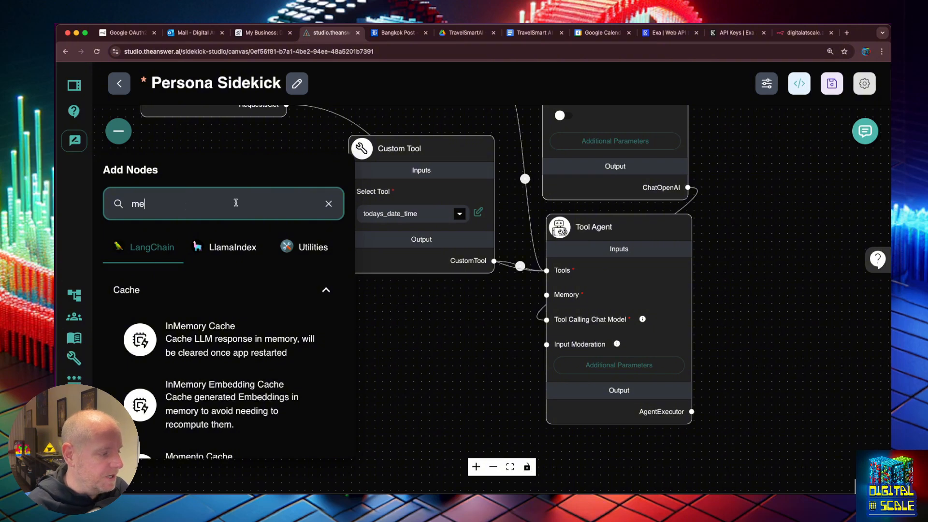
scroll(224, 315, "down", 15)
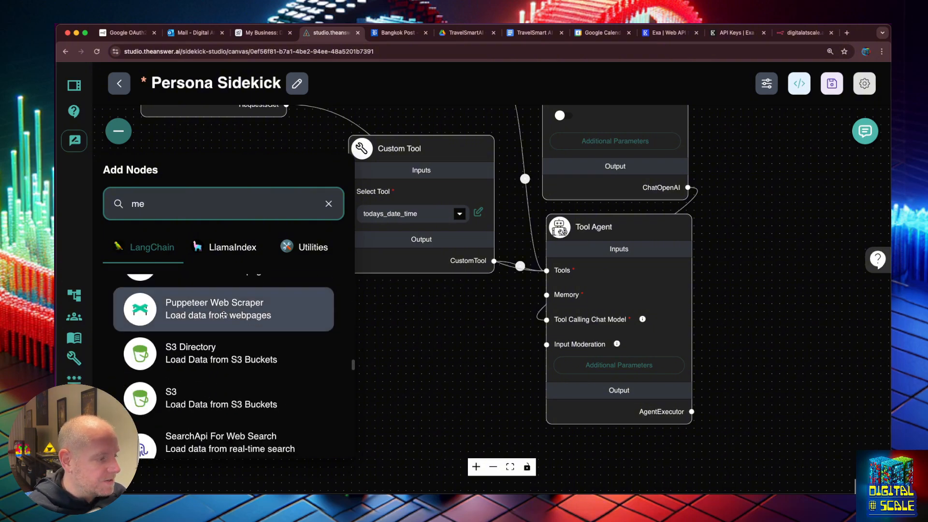
scroll(224, 315, "down", 6)
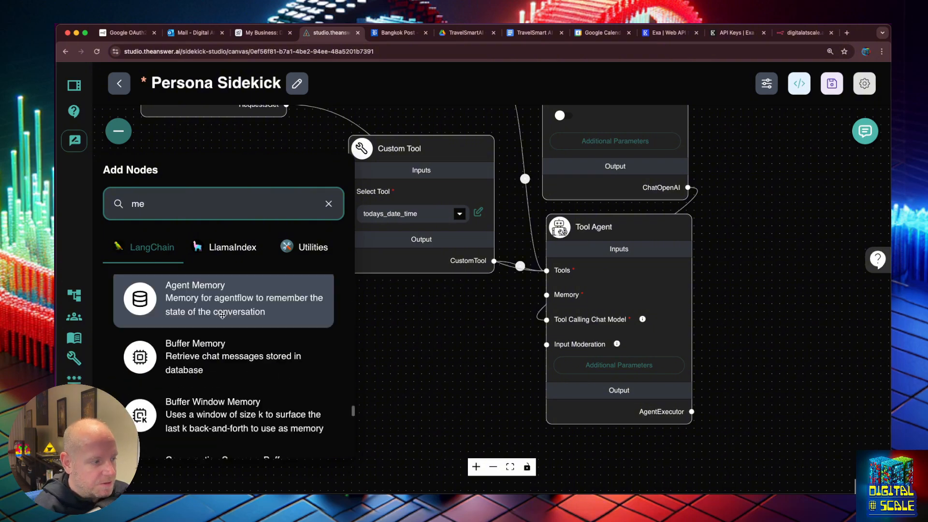
scroll(213, 343, "down", 2)
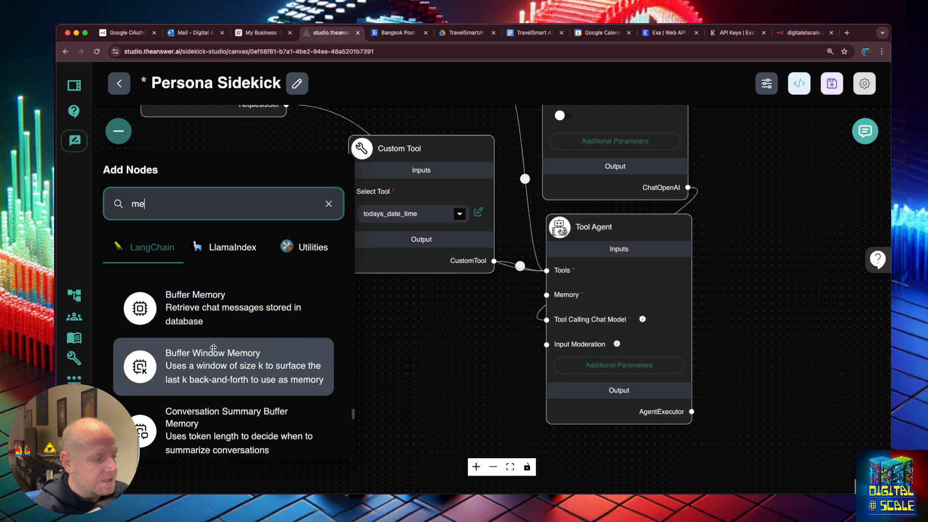
left_click_drag(211, 368, 410, 358)
Set its Size to 2, connect it to the Tool Agent's Memory input, and save the flow
left_click(395, 367)
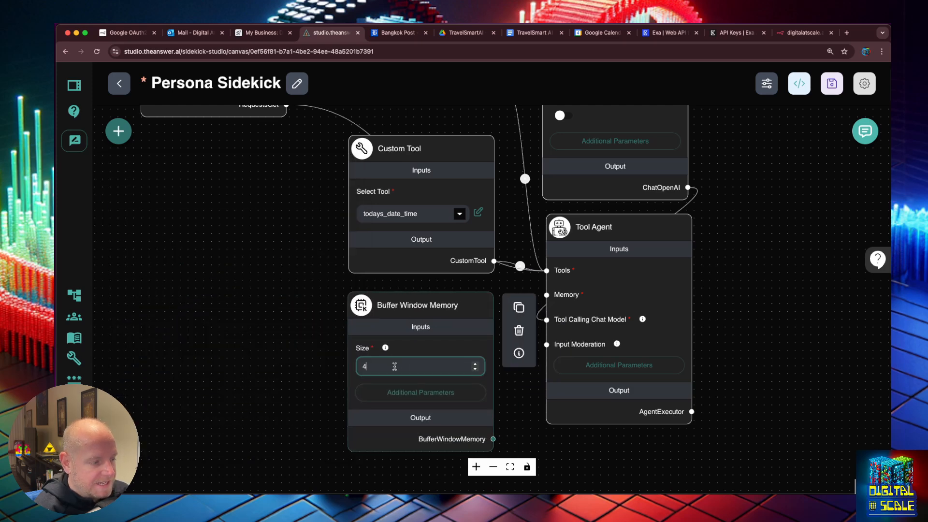
type("2")
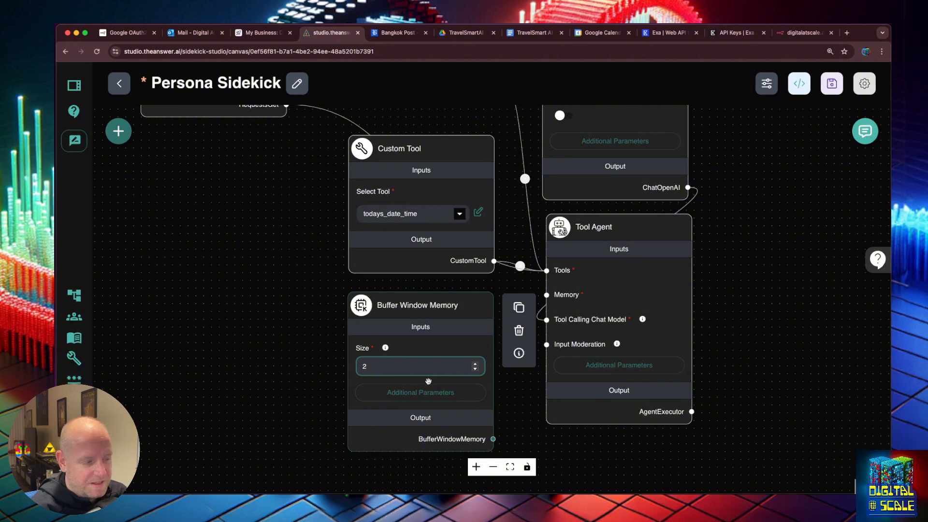
left_click(453, 405)
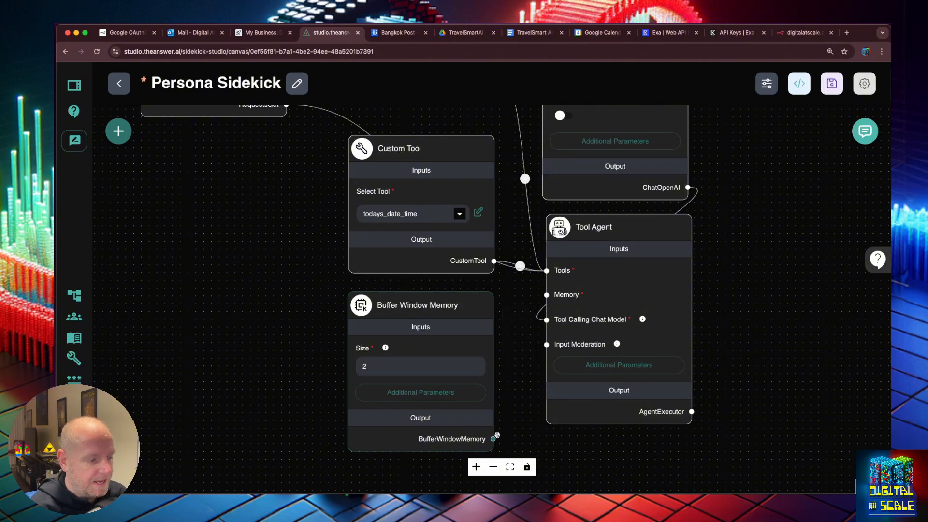
left_click_drag(494, 439, 547, 295)
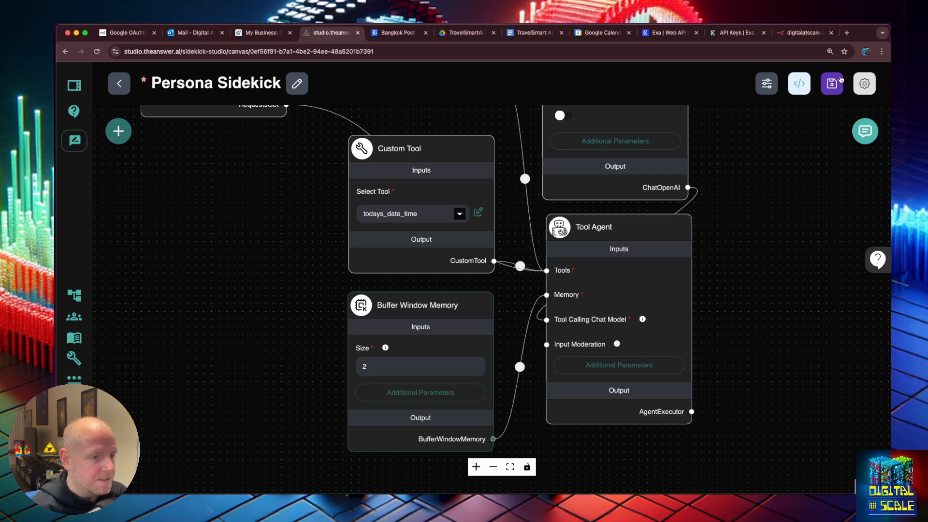
key("super+s")
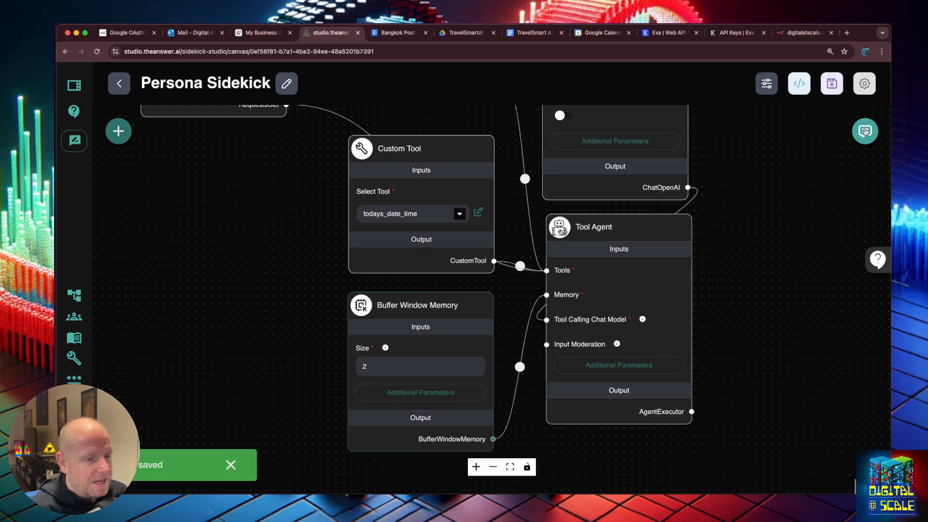
left_click(865, 132)
Request the full expanded persona with tons of details and scroll through the reply
left_click(786, 131)
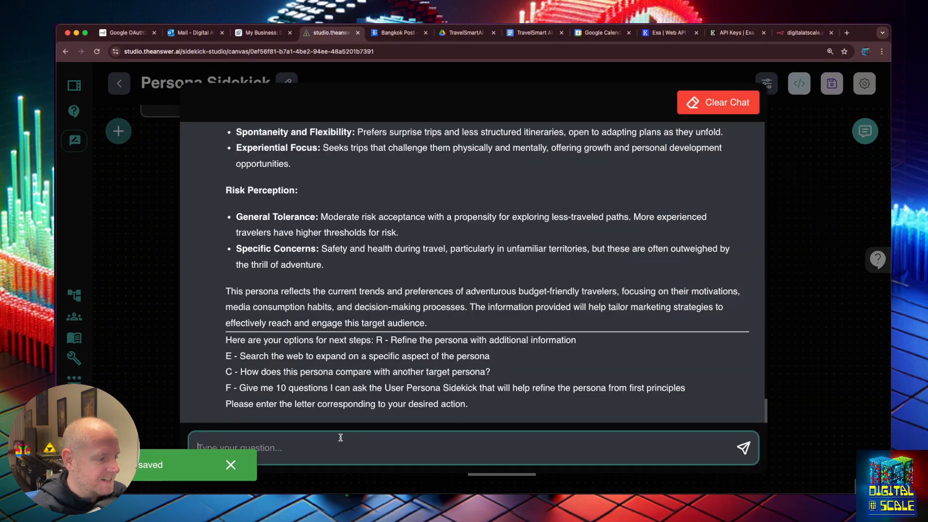
type("give me the full expa")
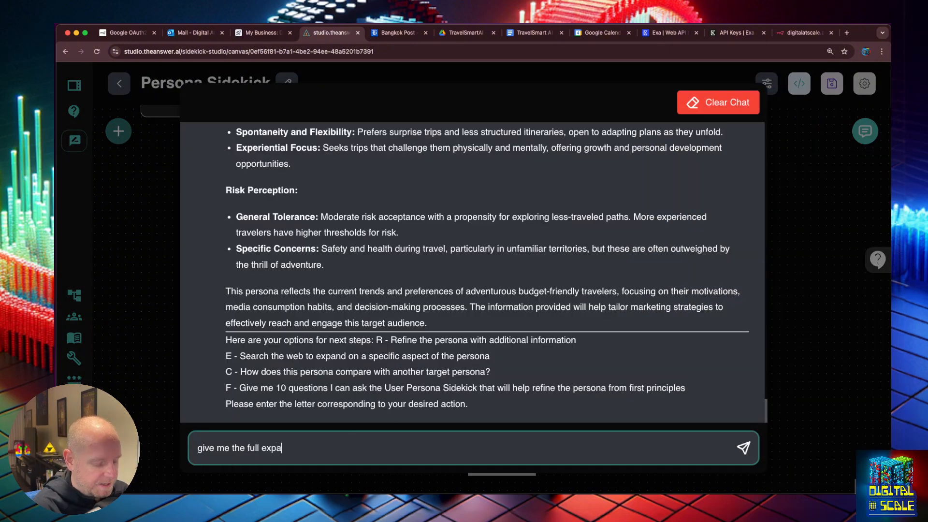
type("nded version")
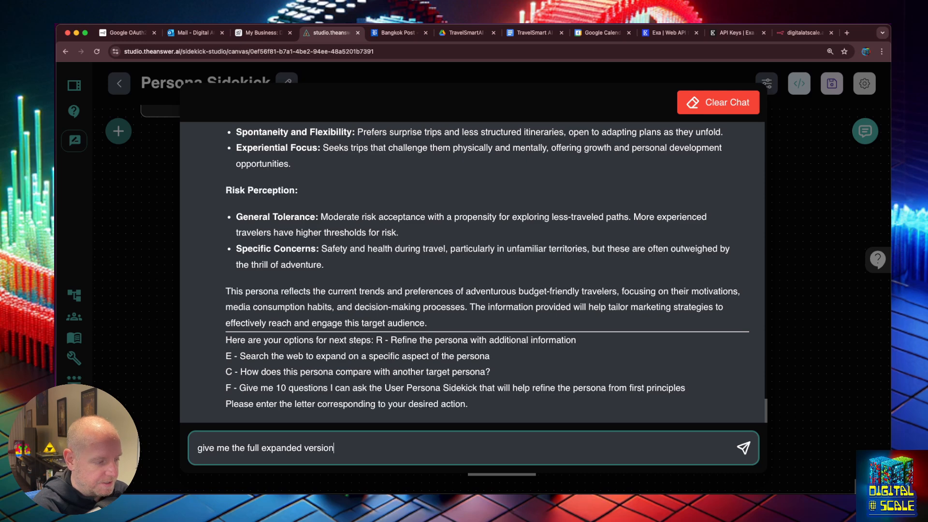
type(" with tons of det")
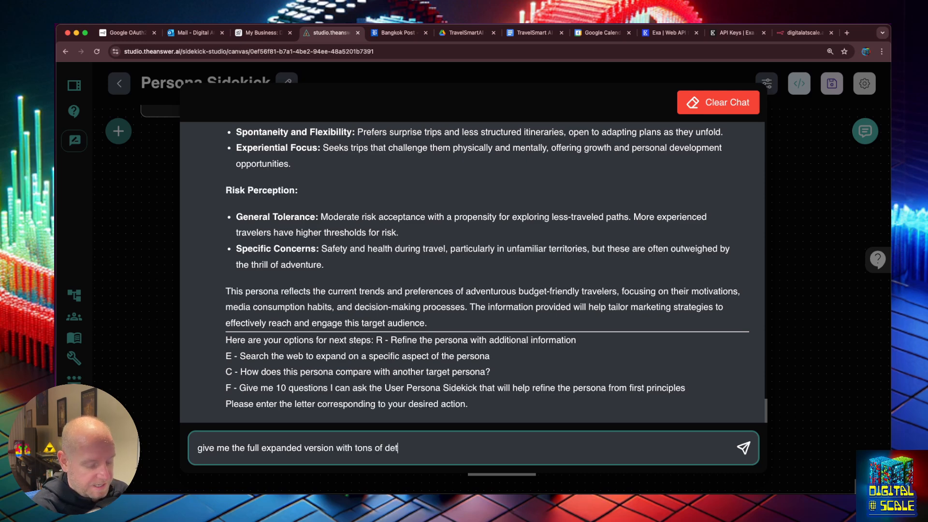
type("ails")
key("Return")
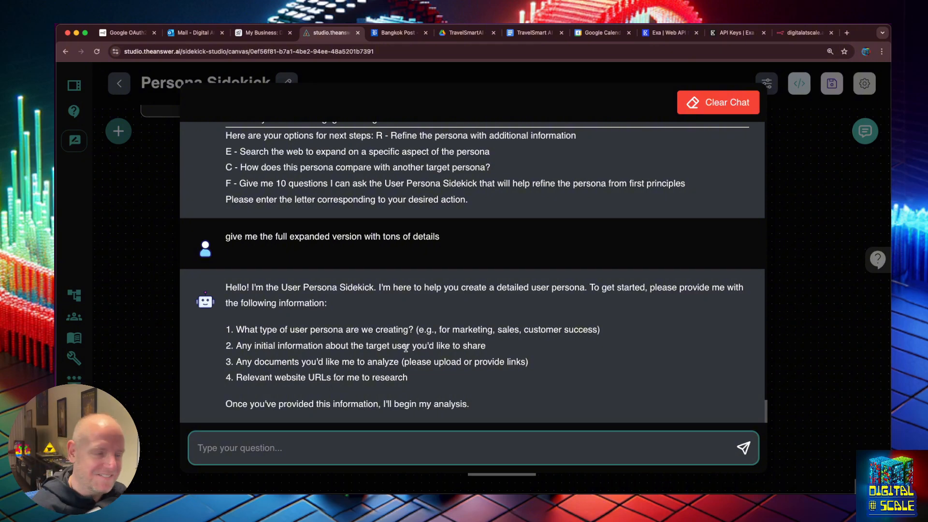
left_click(410, 341)
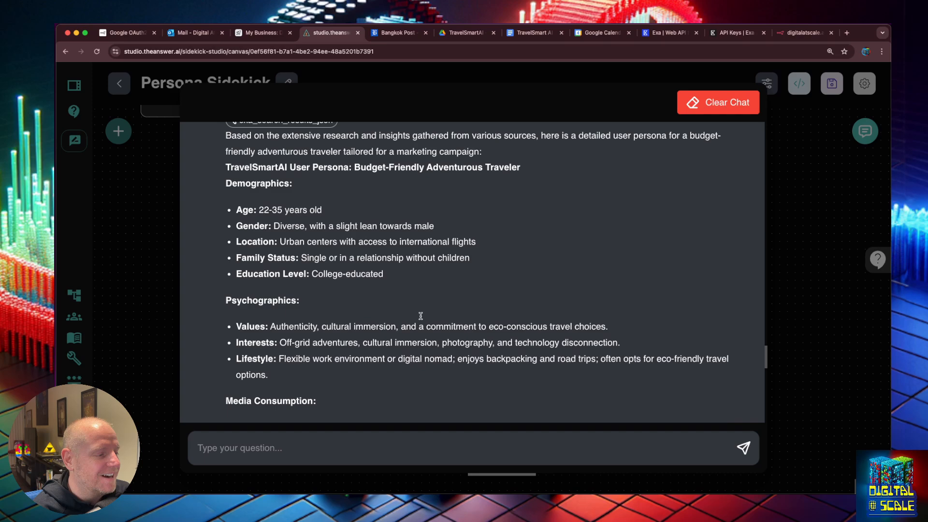
scroll(417, 315, "up", 3)
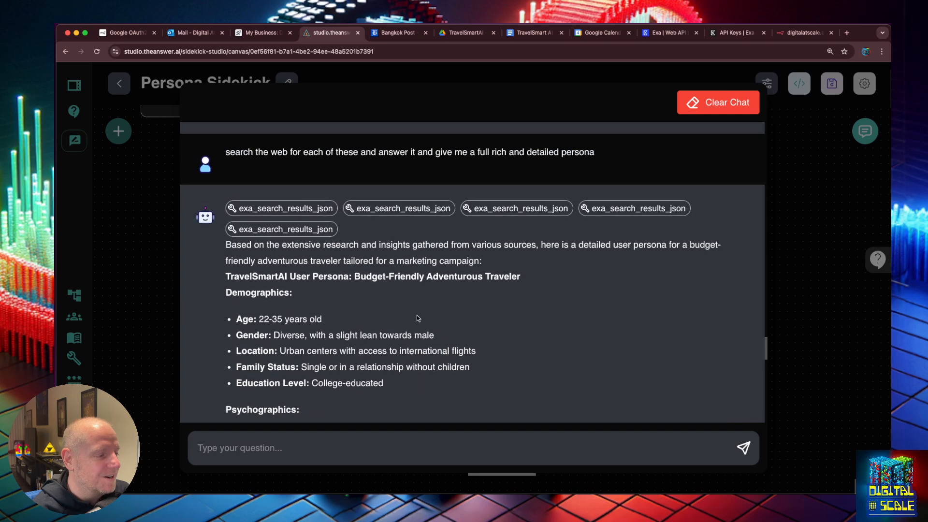
scroll(382, 262, "down", 20)
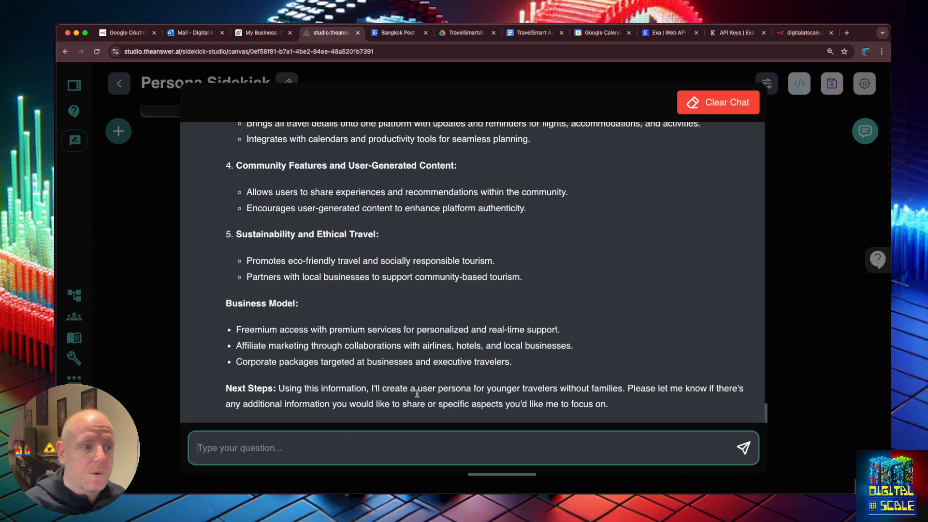
Switch from the studio to the My Business Airtable base showing its Documents table
key("super+Tab")
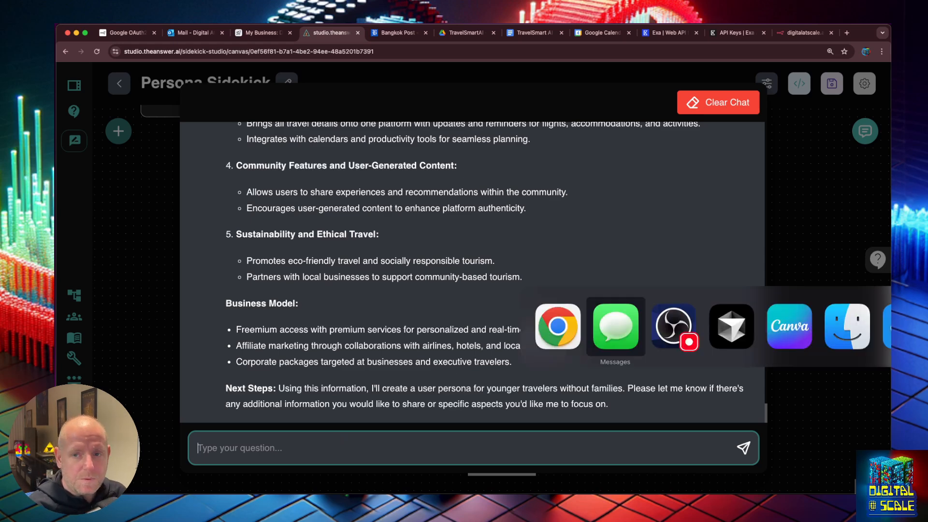
key("ctrl+Right")
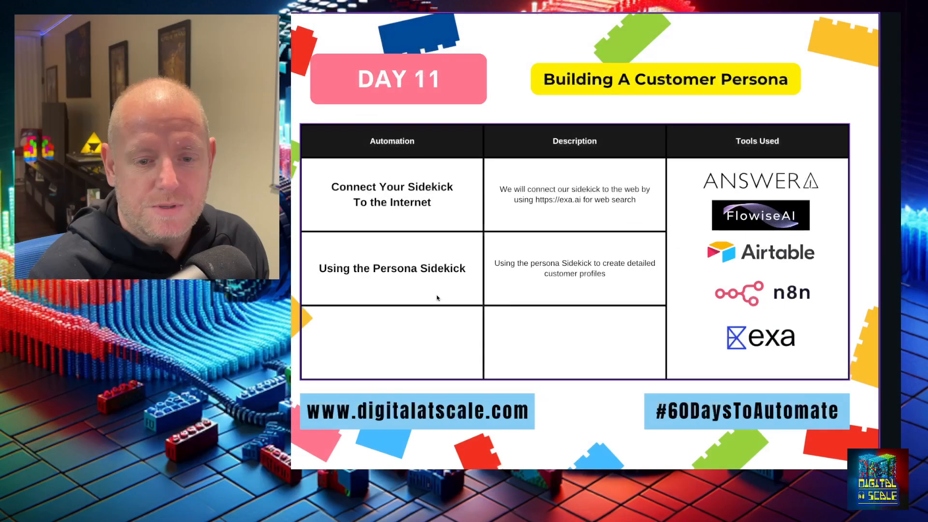
left_click(476, 361)
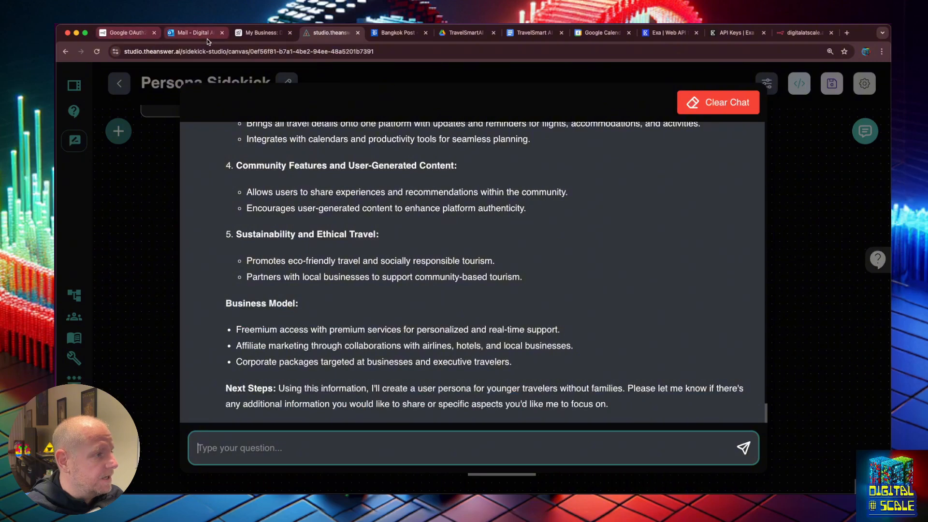
left_click(256, 34)
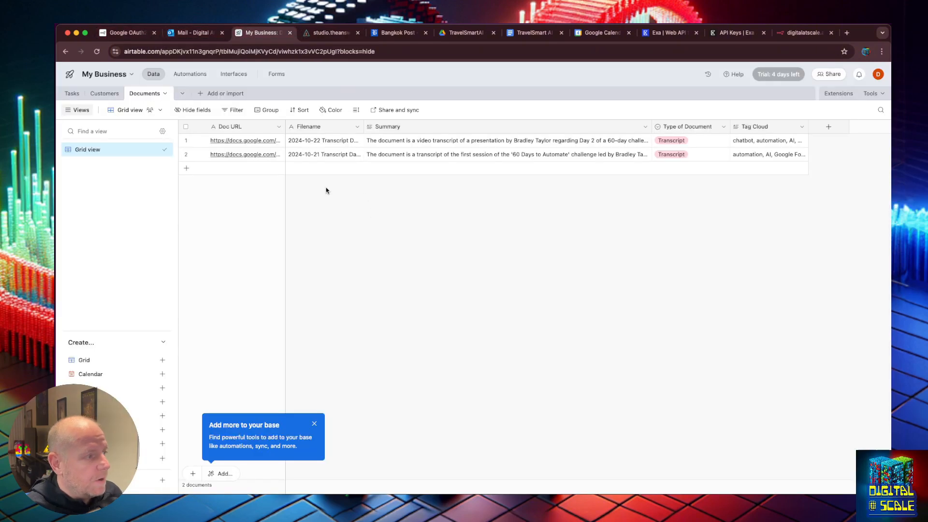
Rename the Airtable base to TravelSmartAI
left_click(114, 76)
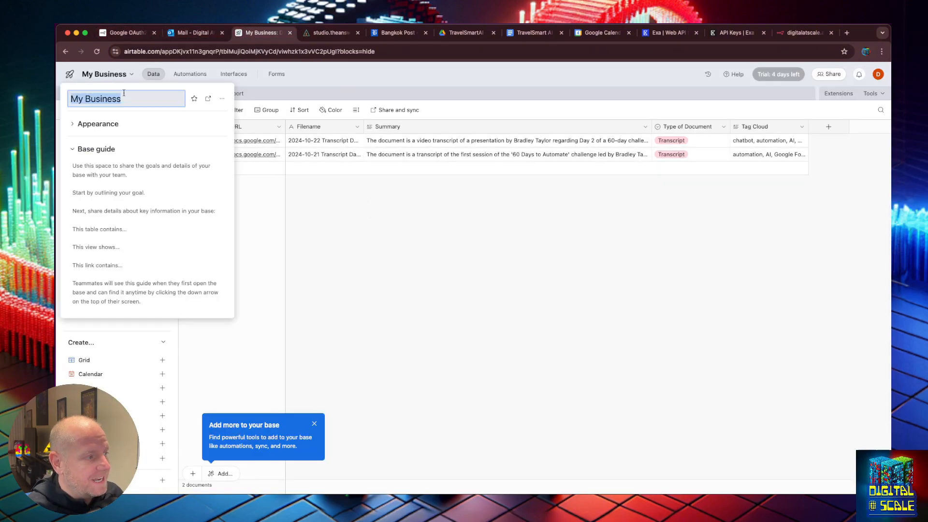
type("Travel")
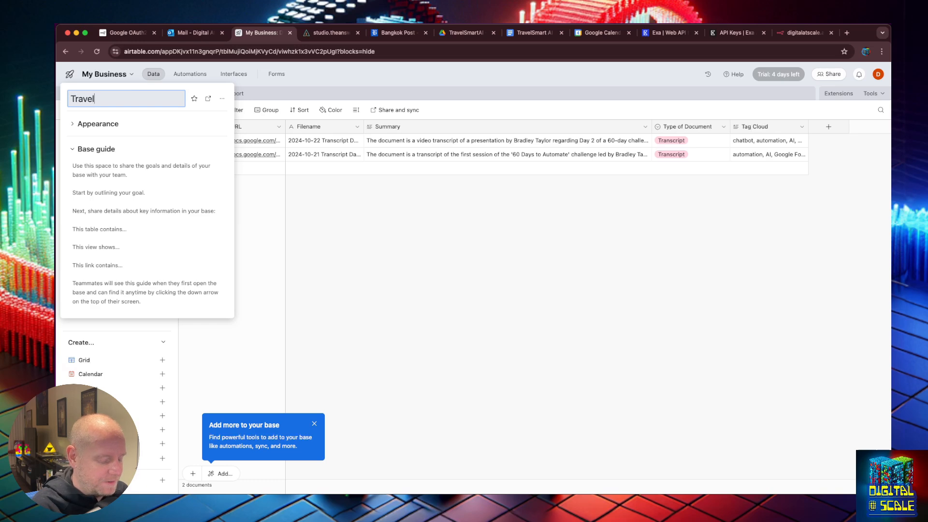
type("SmartAI")
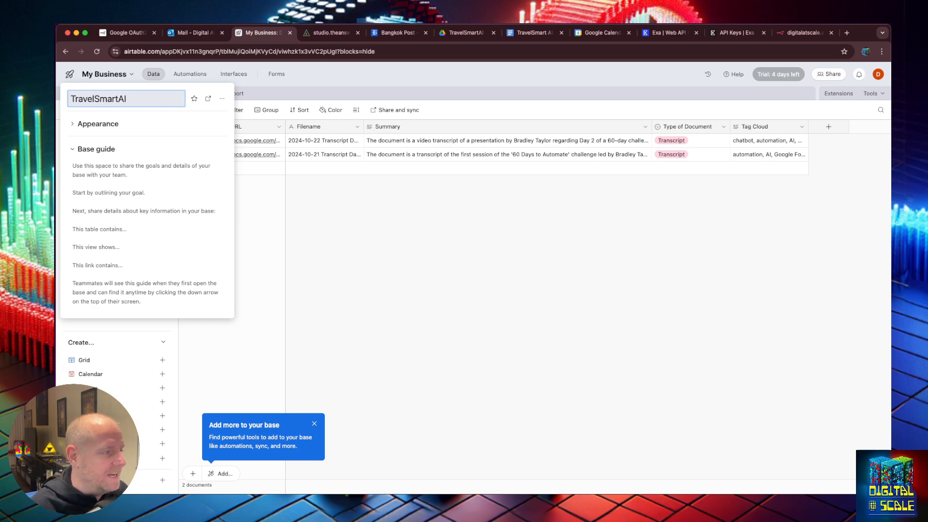
key("Return")
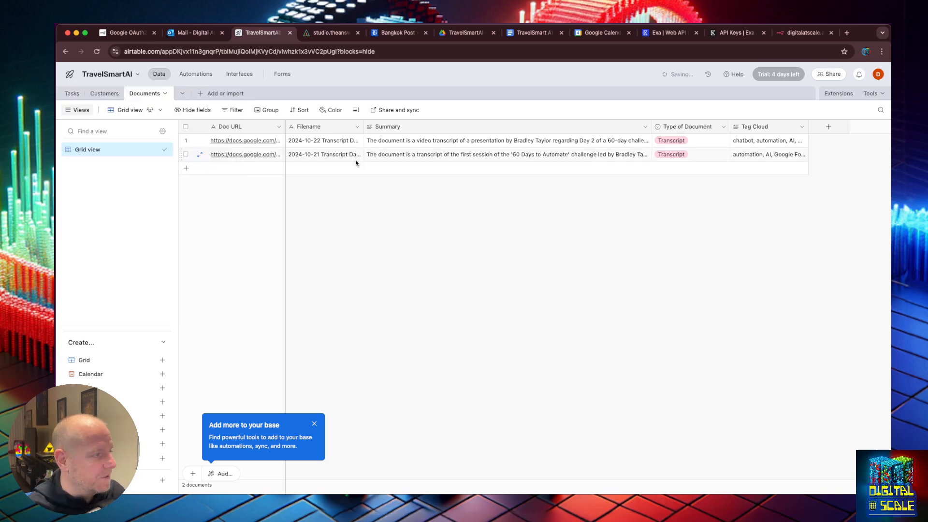
Create a blank table named Customer Personas
left_click(182, 93)
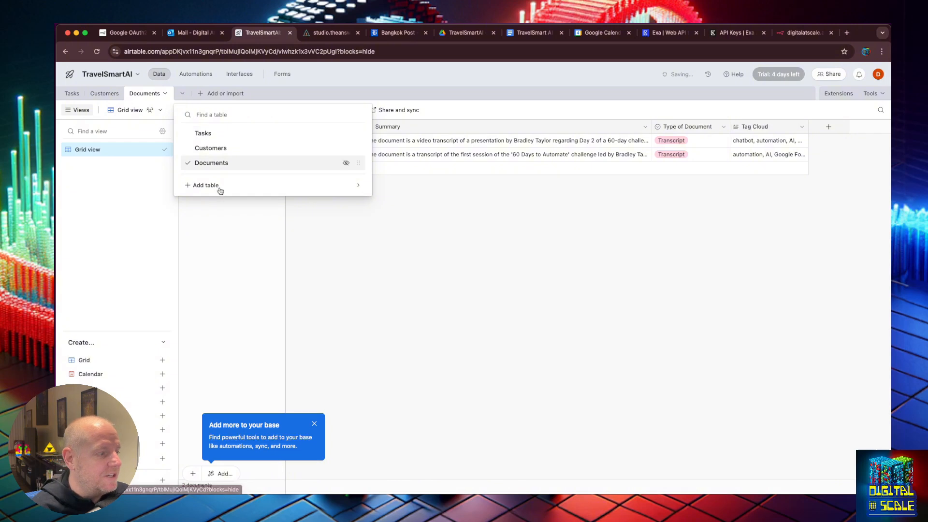
mouse_move(219, 188)
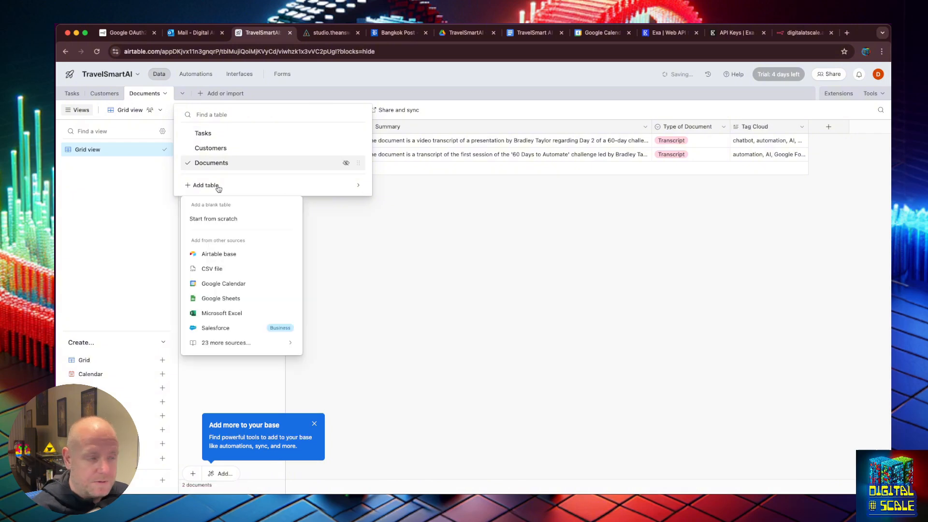
left_click(225, 222)
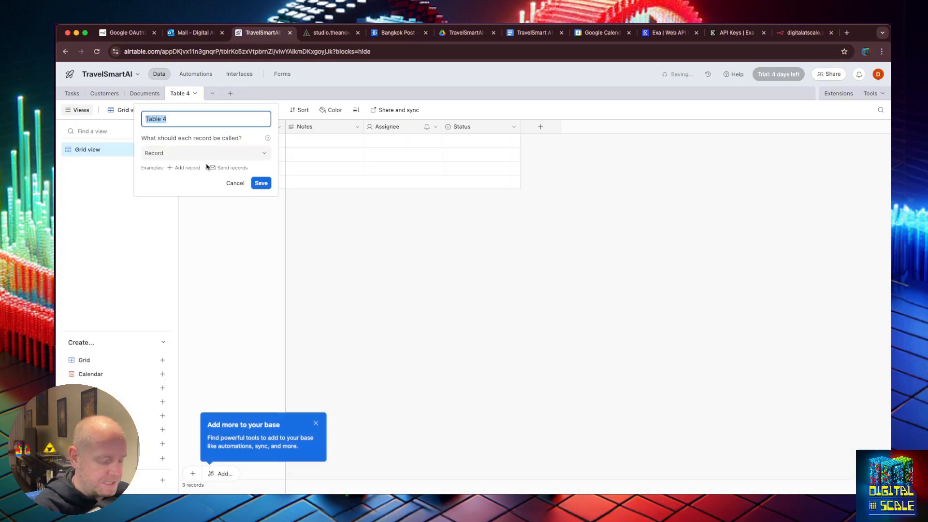
type("Customer ")
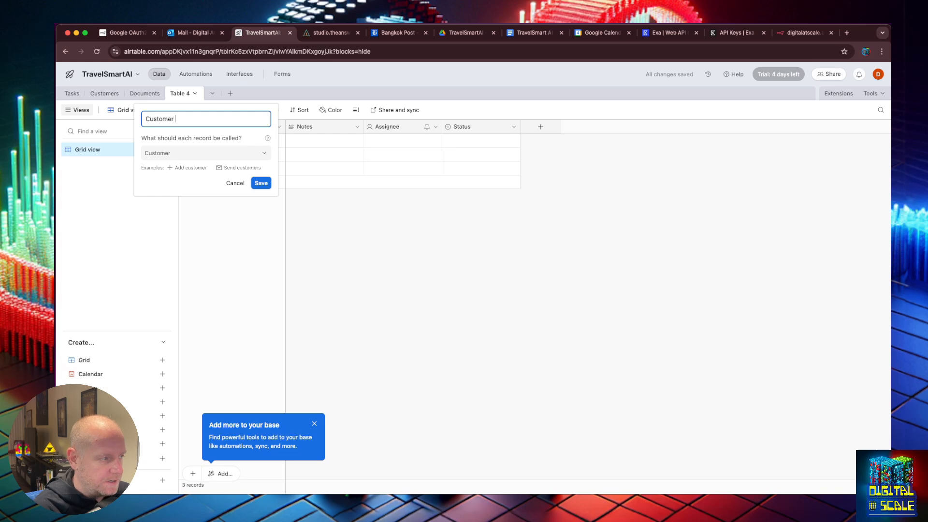
type("Person")
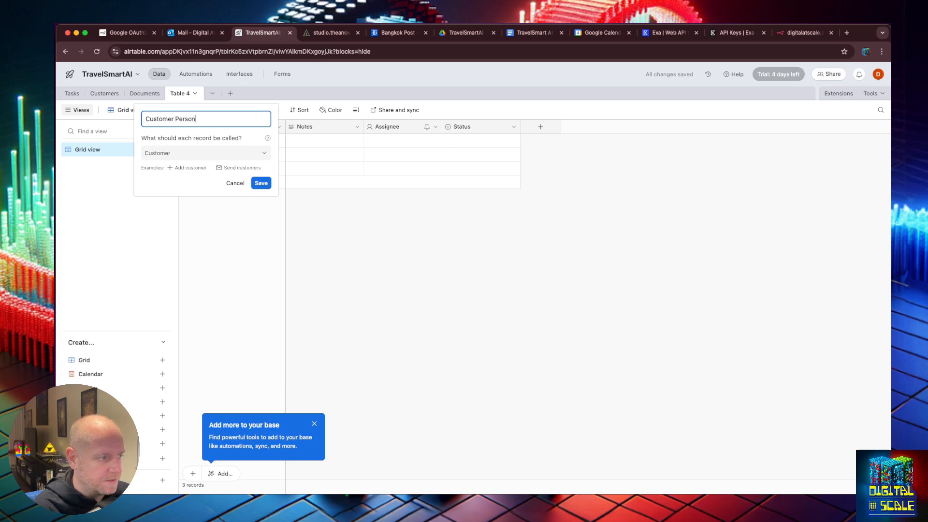
type("as")
key("Return")
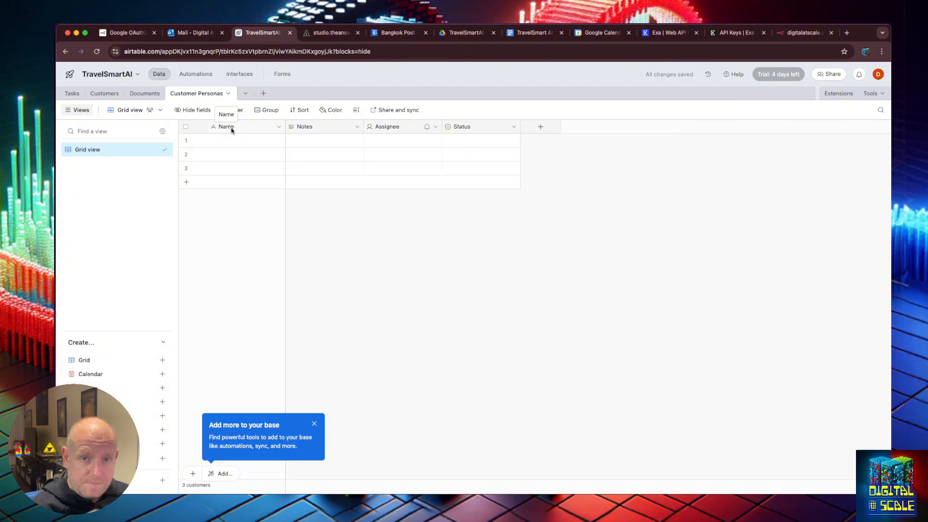
Open the Notes field for renaming, then go back to the Persona Sidekick chat
double_click(322, 127)
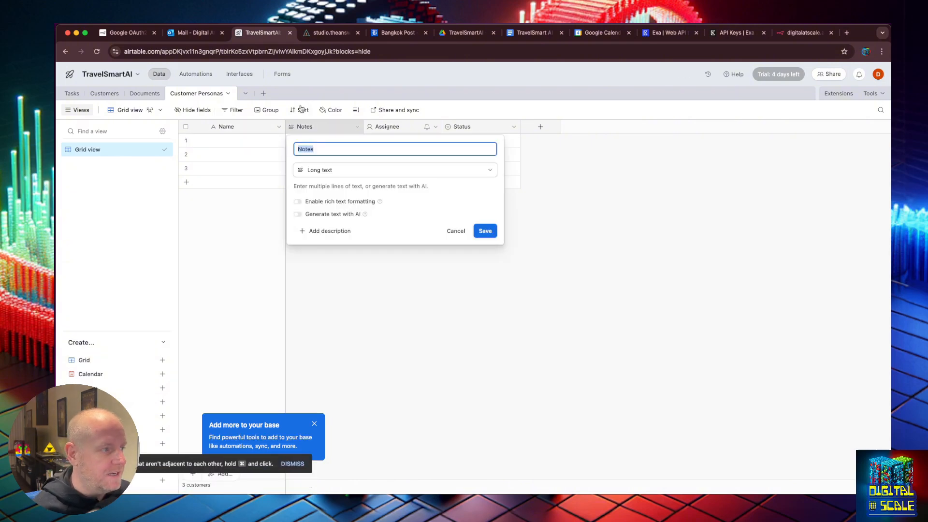
left_click(314, 37)
scroll(445, 245, "up", 8)
Read the persona headings like Demographics in the Tool Agent's system message, then return to Airtable
scroll(430, 271, "down", 2)
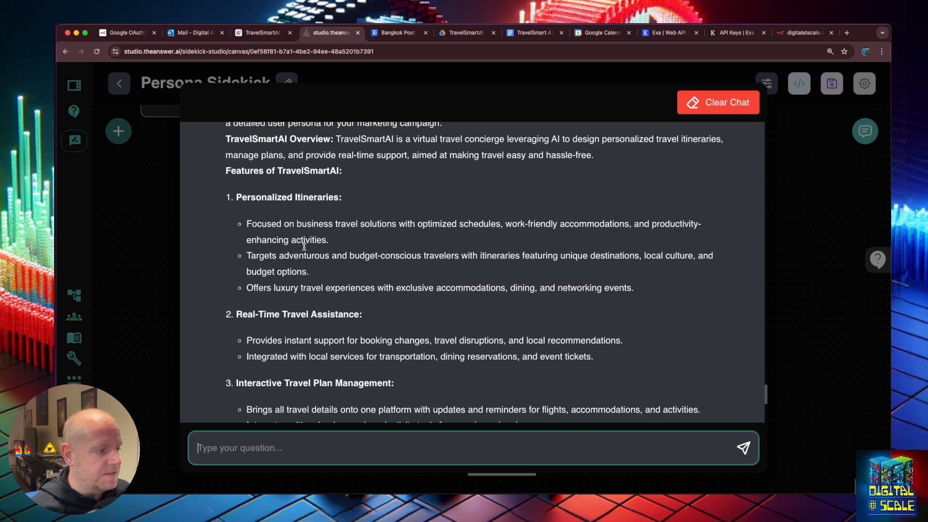
left_click(795, 302)
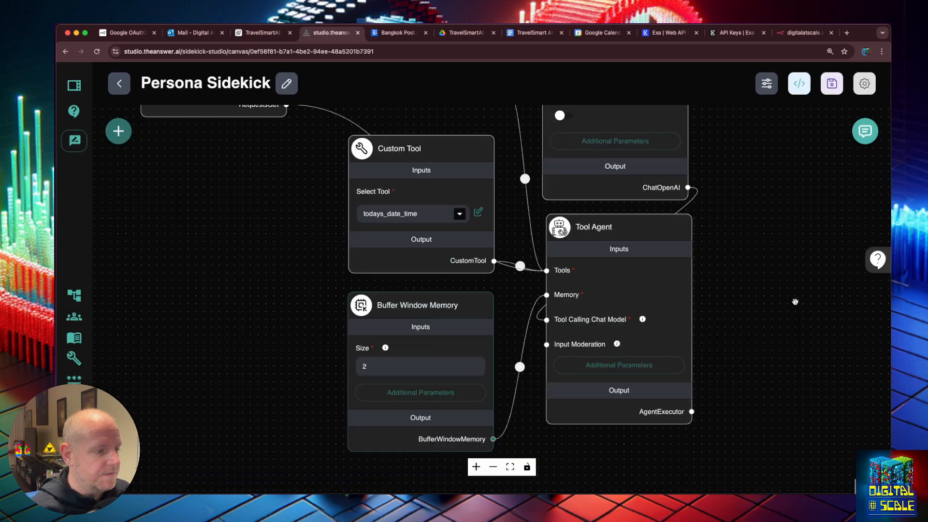
left_click(623, 364)
scroll(454, 246, "down", 5)
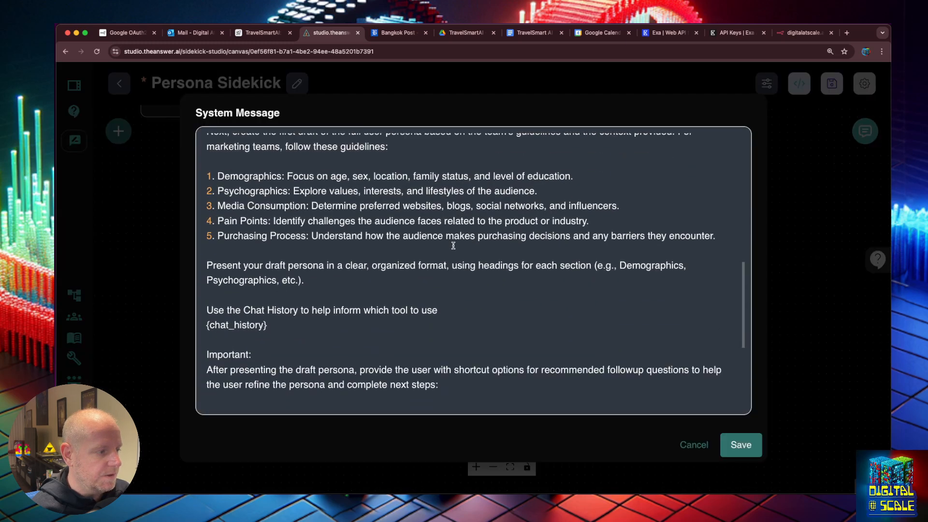
double_click(266, 176)
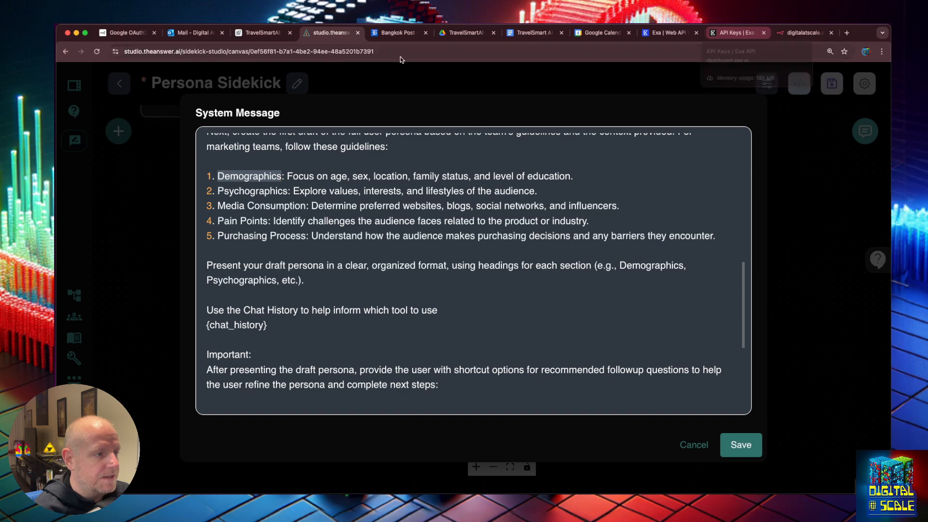
left_click(245, 36)
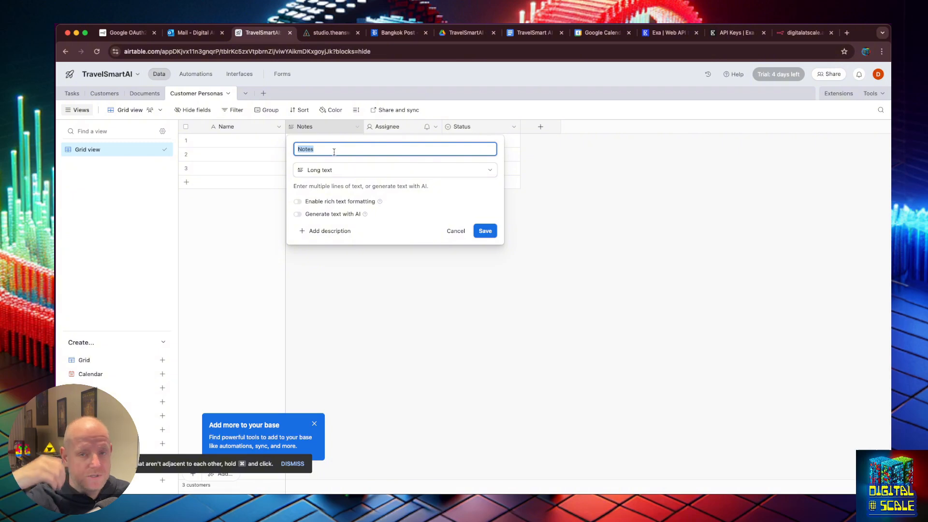
Rename the Notes field to Demographics and delete the Assignee and Status fields
double_click(313, 126)
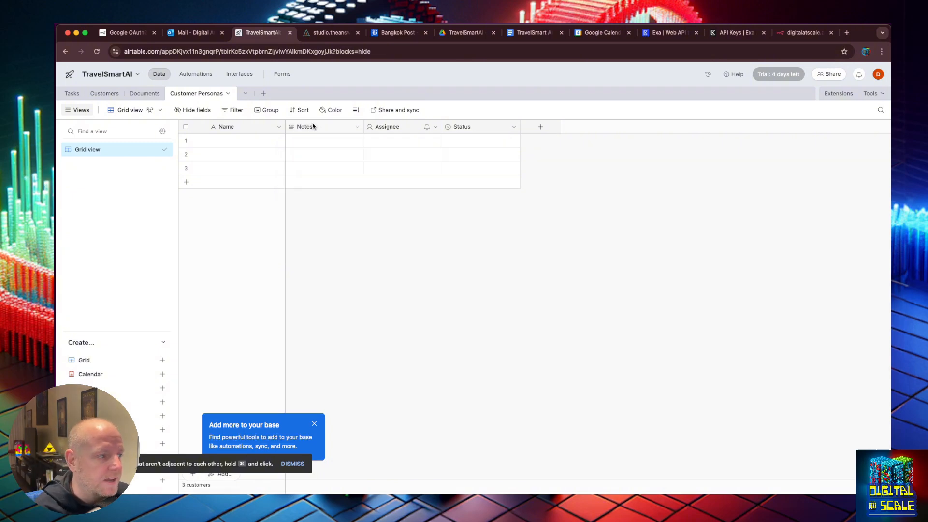
type("Demographics")
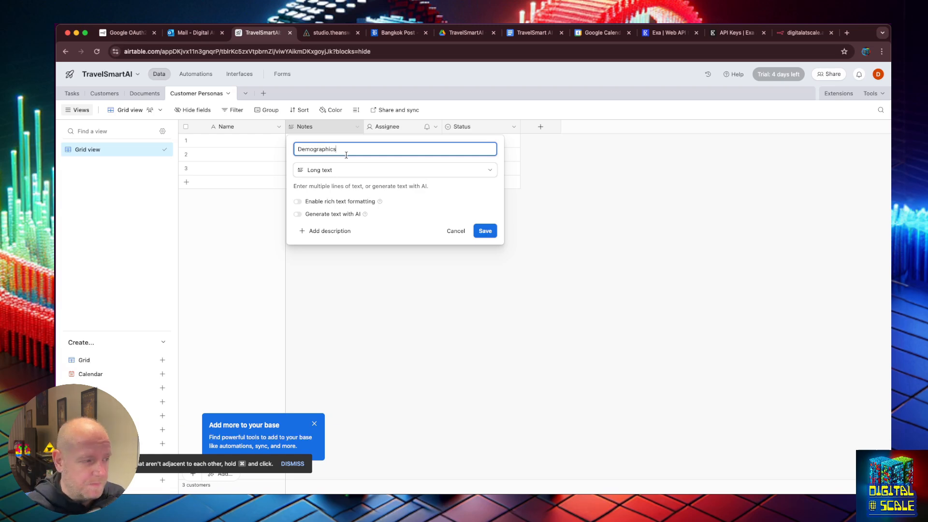
key("Return")
left_click(435, 127)
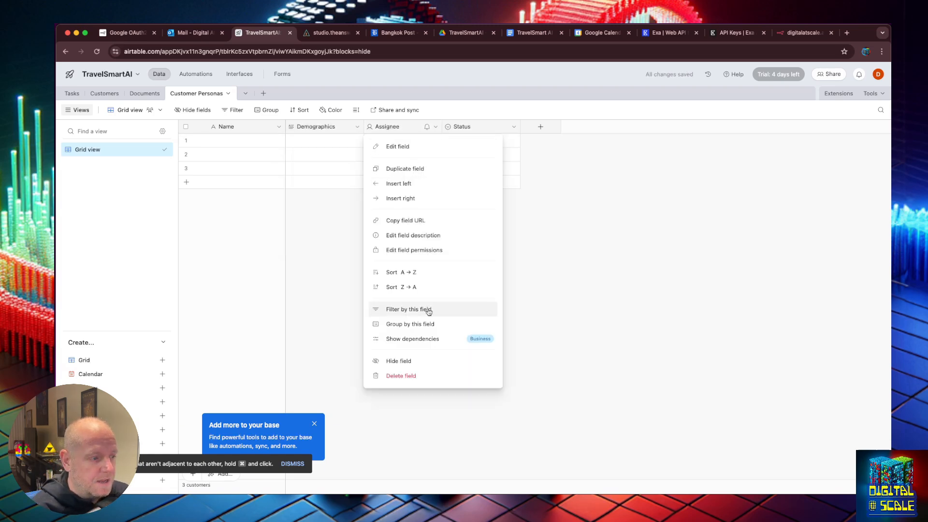
left_click(429, 376)
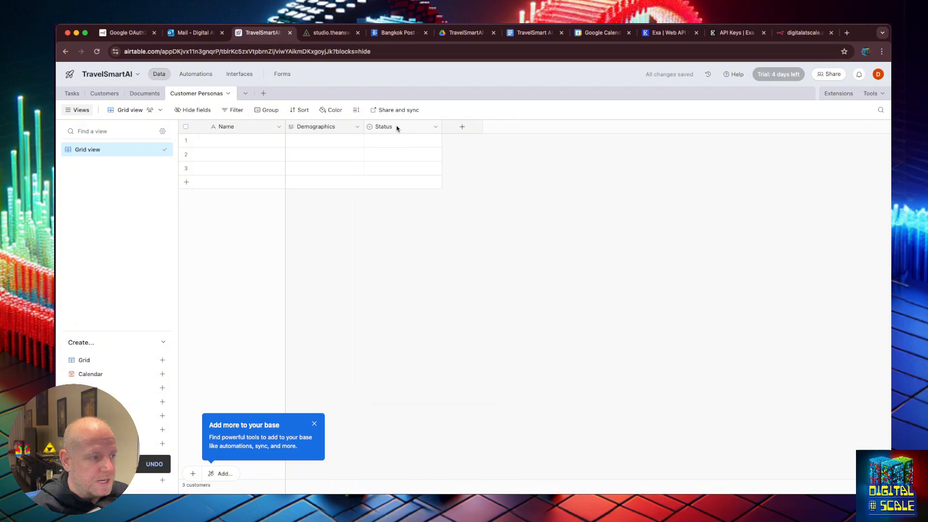
right_click(397, 127)
left_click(415, 376)
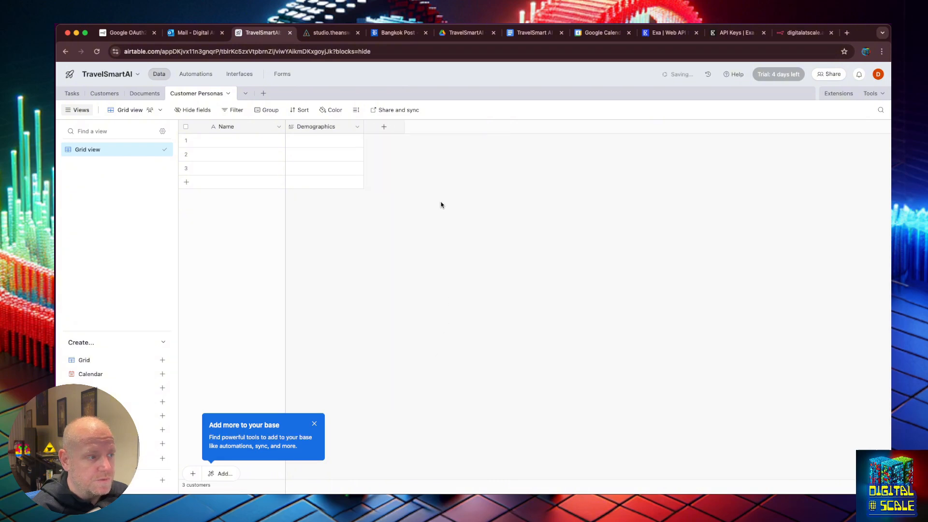
Add a Psychographics long-text field, copying the name from the system message heading
left_click(391, 126)
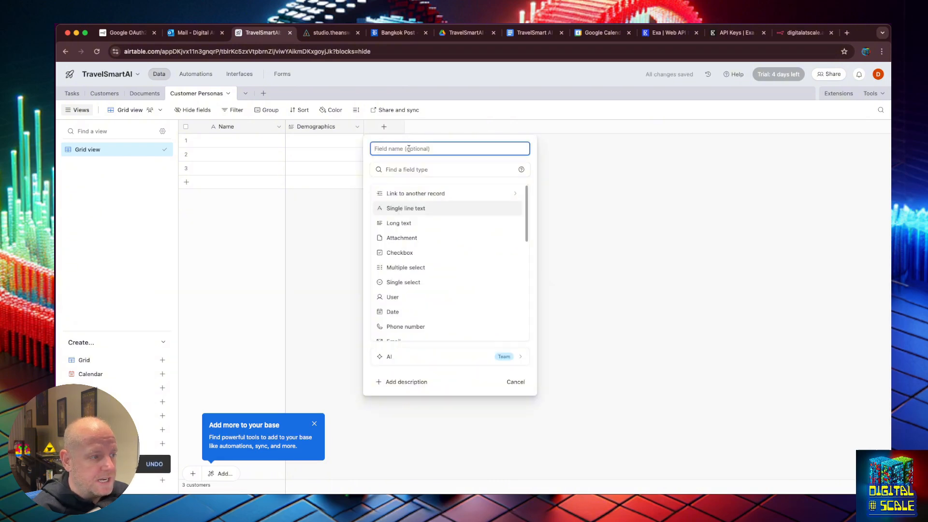
left_click(331, 32)
double_click(286, 191)
key("super+c")
left_click(262, 33)
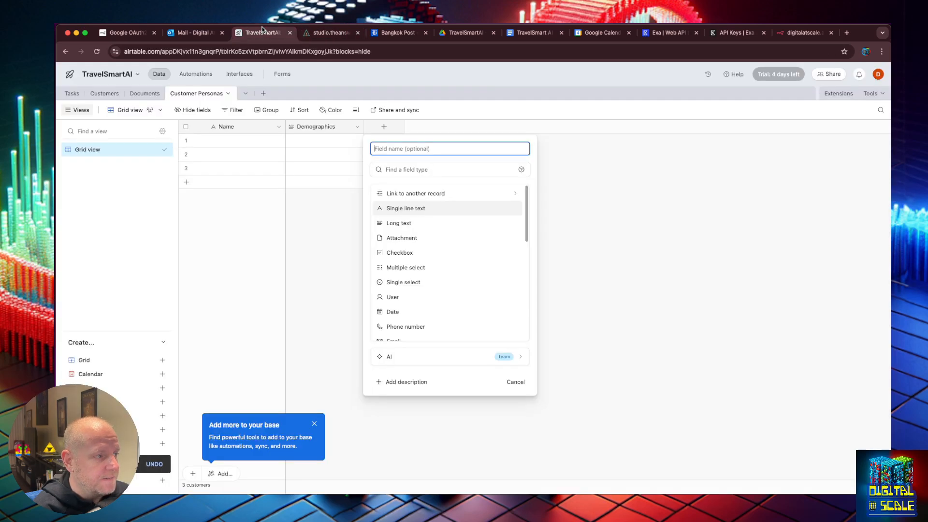
key("super+v")
left_click(410, 225)
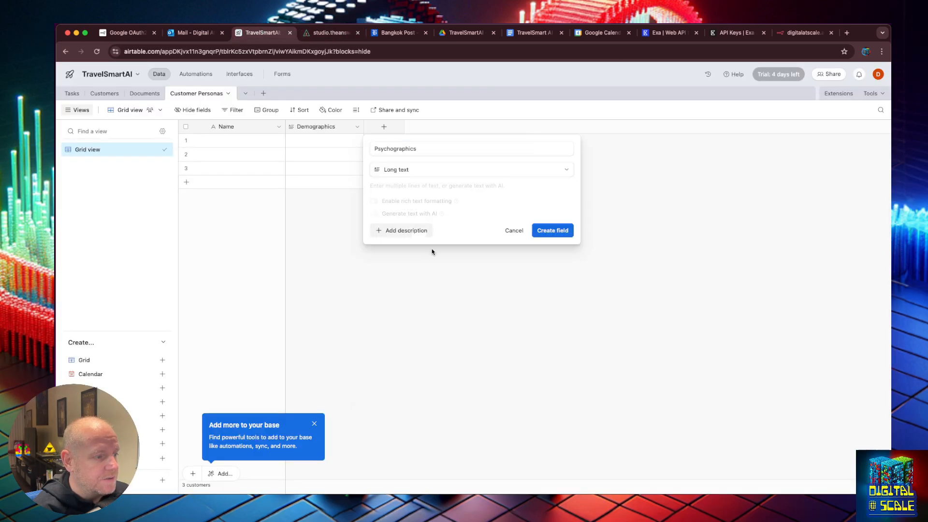
left_click(552, 231)
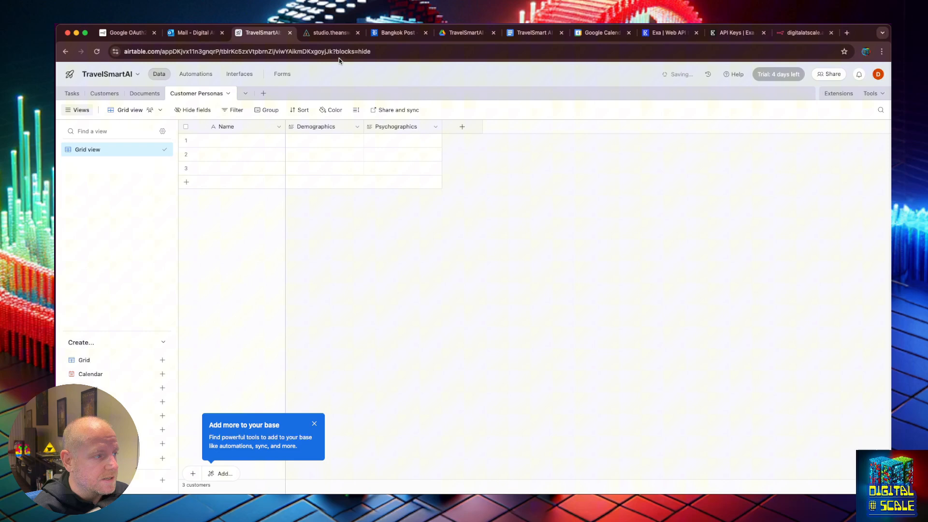
Add a Media Consumption field, copying the heading from the system message
left_click(319, 34)
left_click(254, 208)
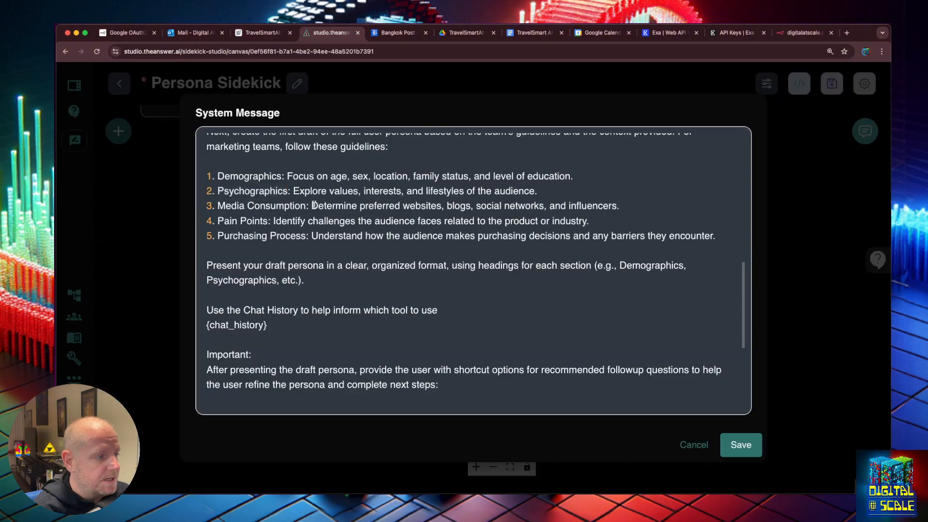
left_click_drag(307, 205, 219, 205)
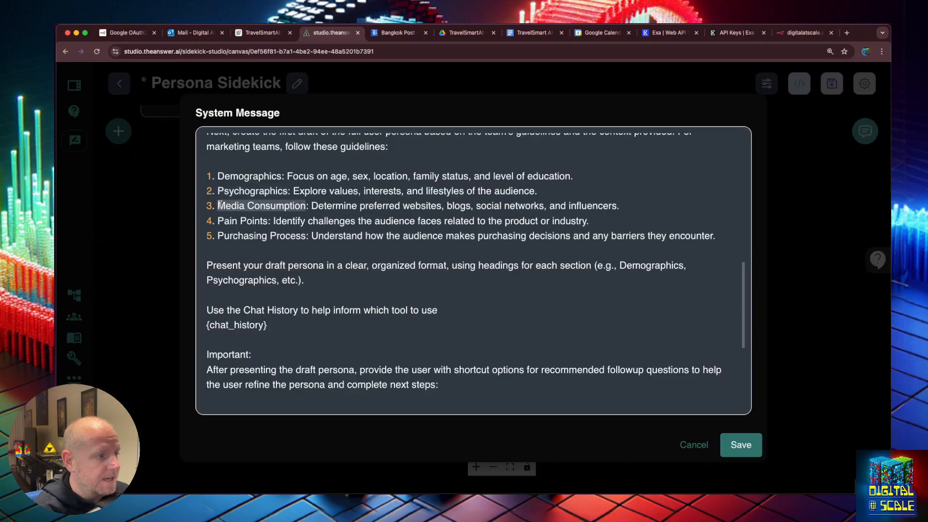
left_click(265, 36)
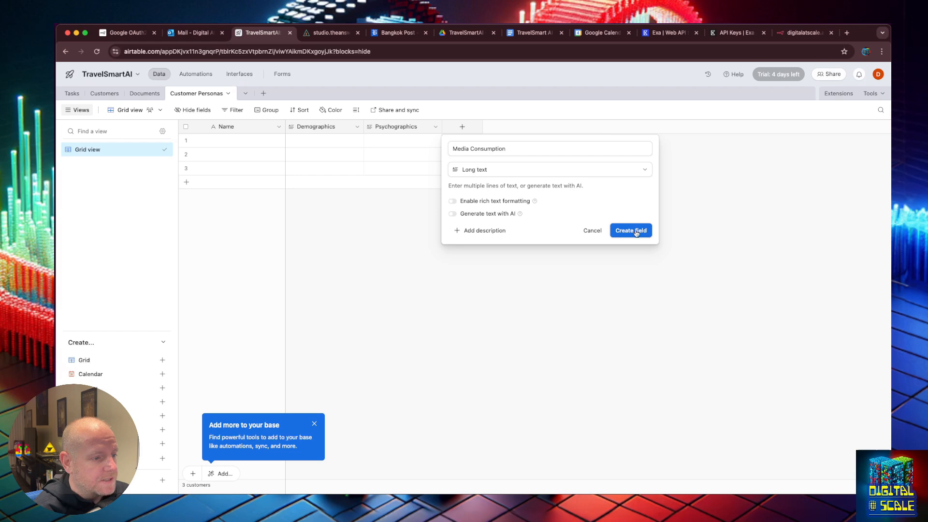
left_click(631, 231)
Add a Pain Points long-text field, copying the heading from the system message
left_click(330, 32)
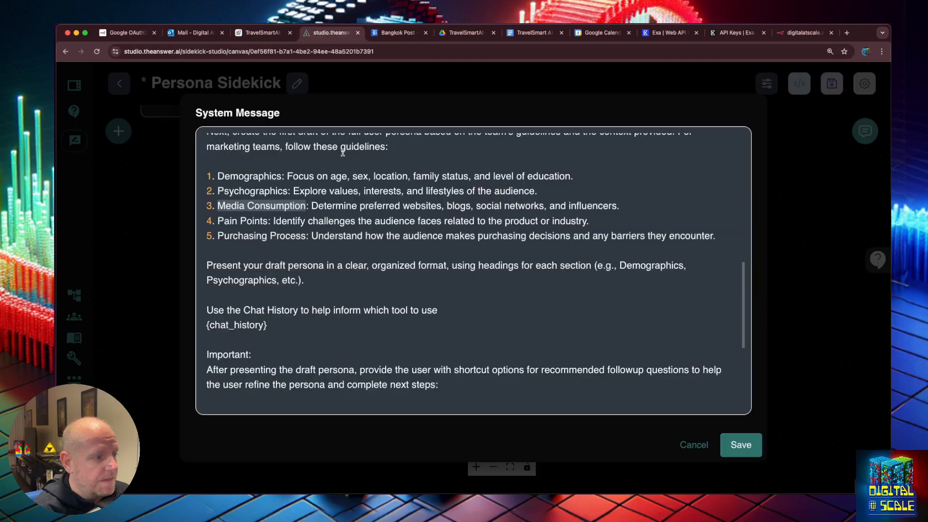
left_click_drag(272, 221, 218, 221)
key("super+c")
left_click(265, 32)
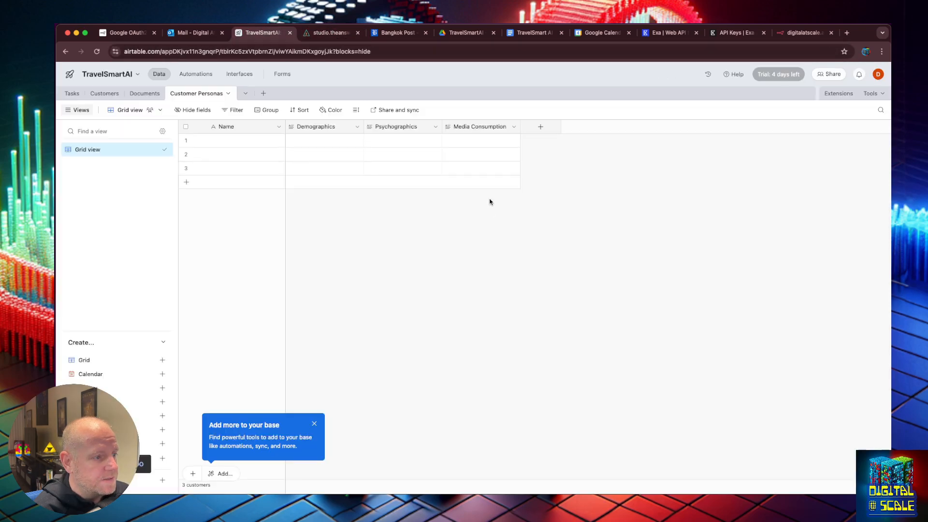
left_click(540, 127)
key("super+v")
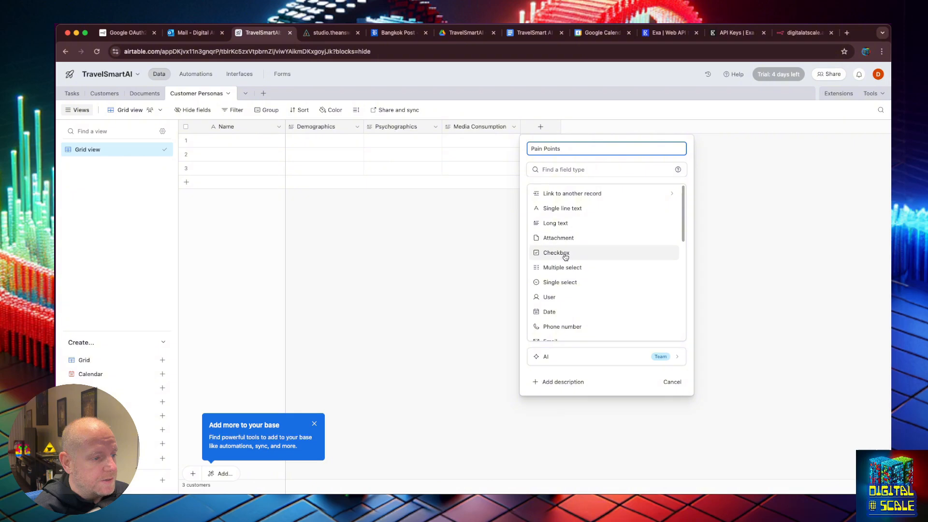
left_click(556, 223)
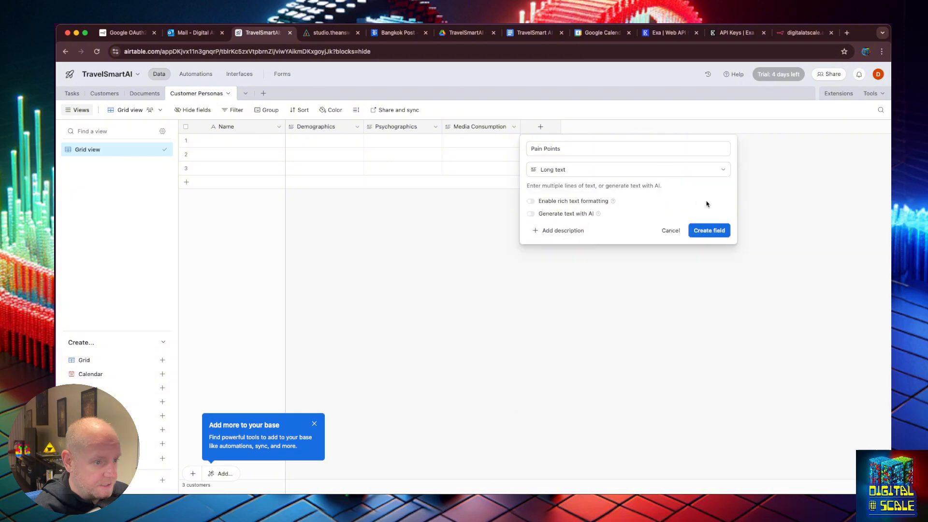
left_click(710, 231)
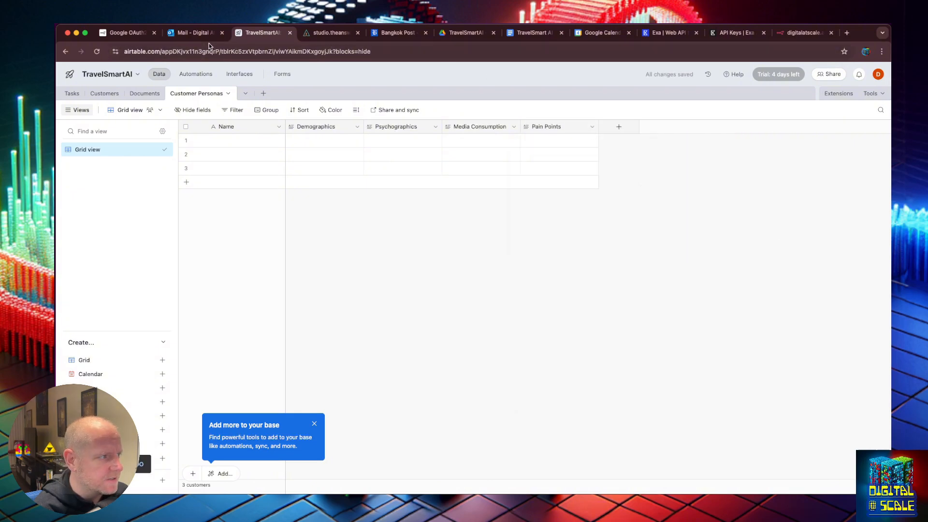
Add the Purchasing Process long-text field, pasting its name from the system message
key("ctrl+Tab")
left_click_drag(306, 237, 217, 235)
key("super+c")
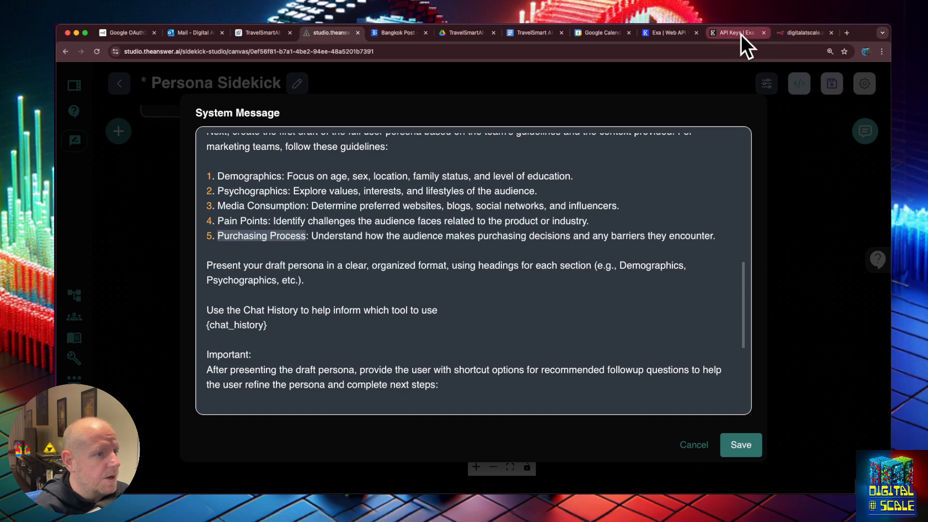
left_click(259, 34)
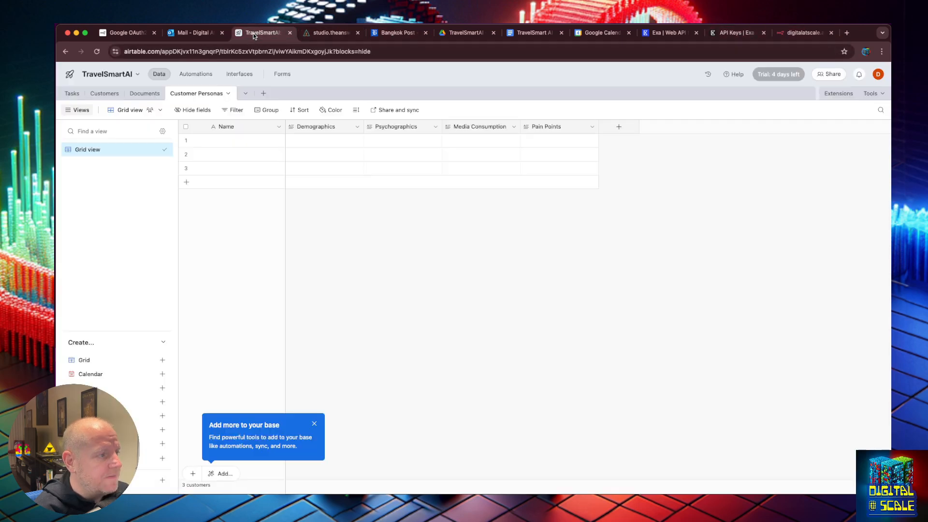
left_click(614, 129)
key("super+v")
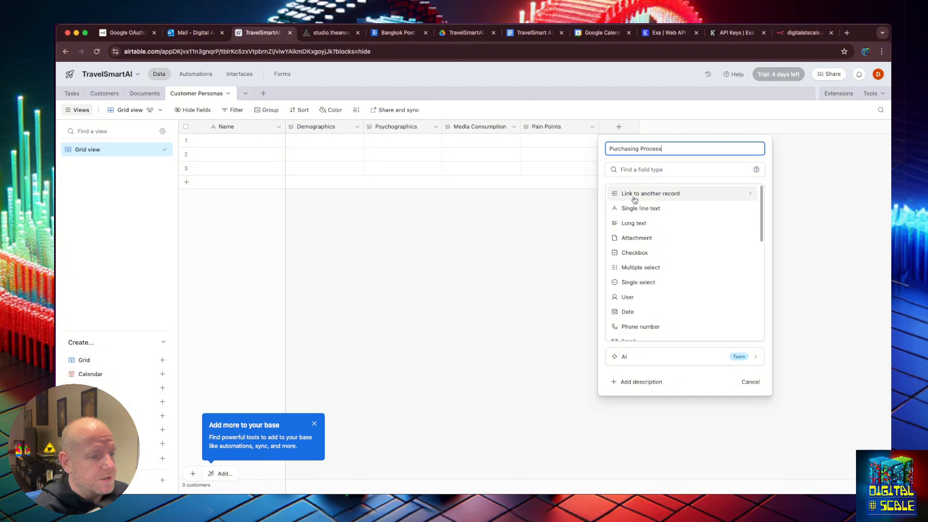
left_click(633, 223)
left_click(771, 230)
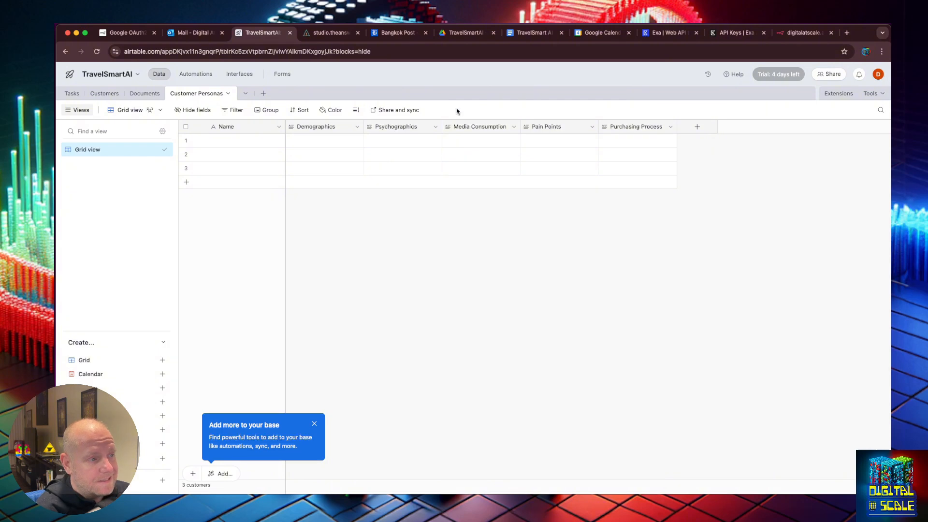
Close the system message editor, glance over the chat, and save the Persona Sidekick chatflow
left_click(323, 31)
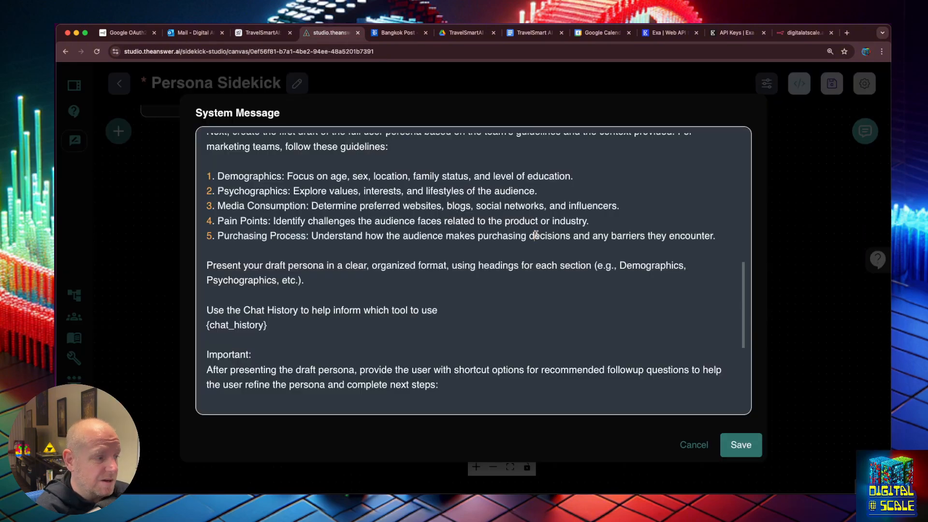
left_click(694, 445)
left_click(865, 131)
left_click(866, 131)
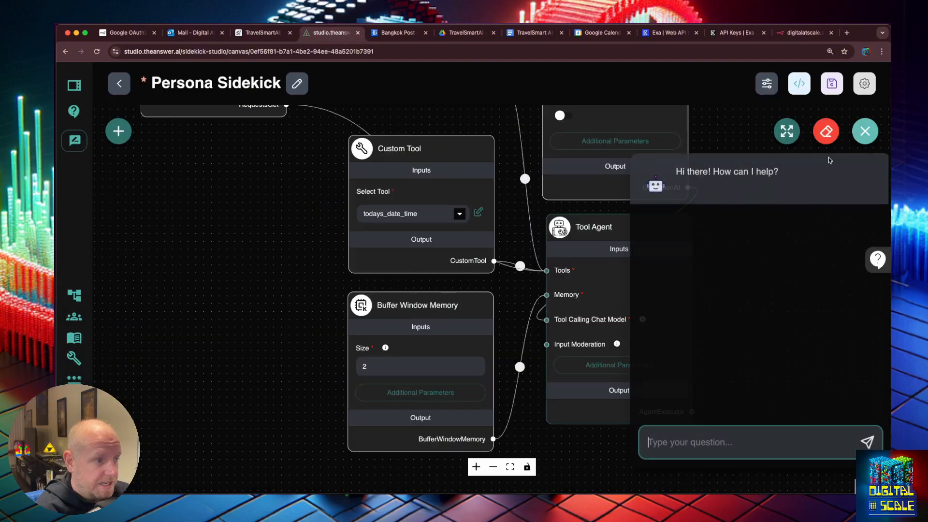
left_click(785, 132)
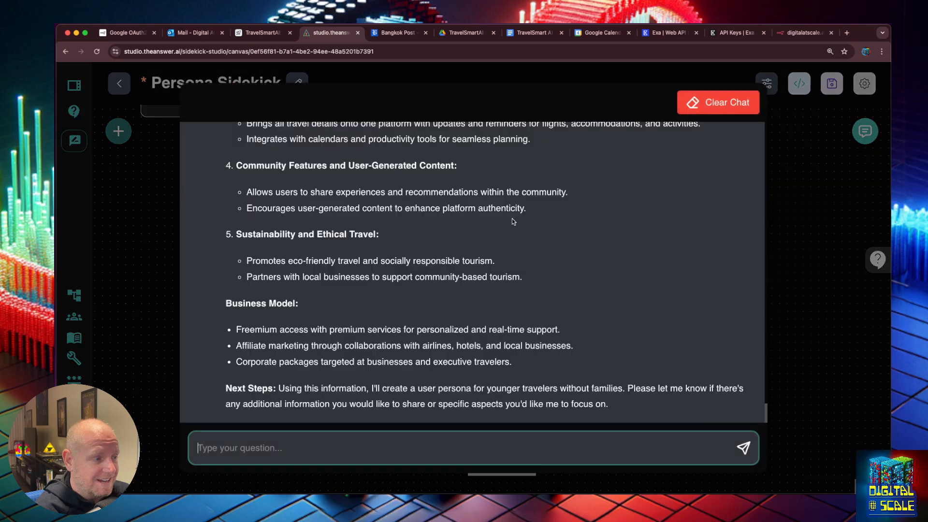
left_click(793, 372)
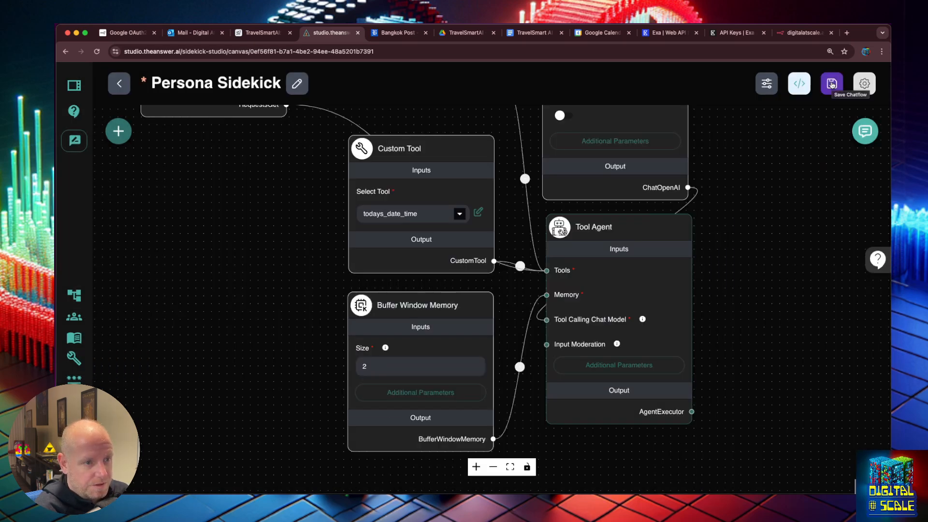
left_click(832, 85)
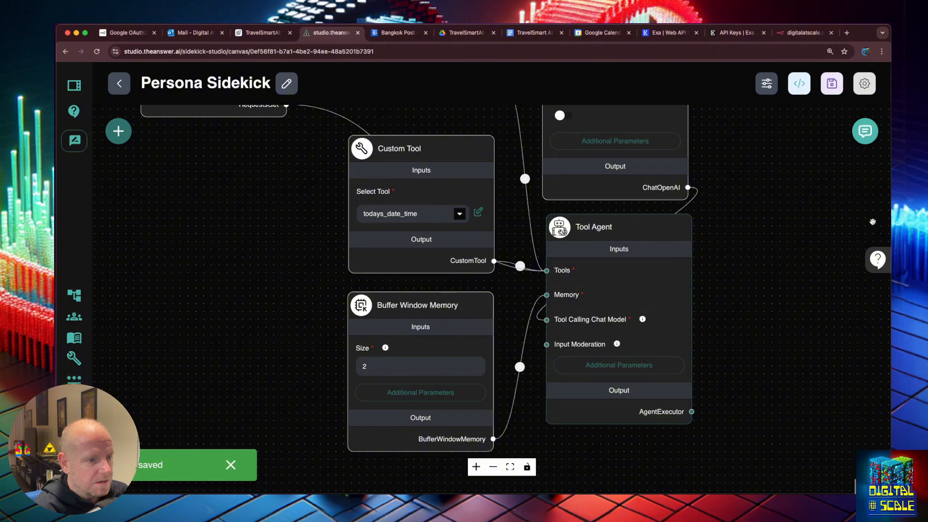
Scroll through the earlier TravelSmartAI persona conversation in the full-size chat, then close it
left_click(866, 131)
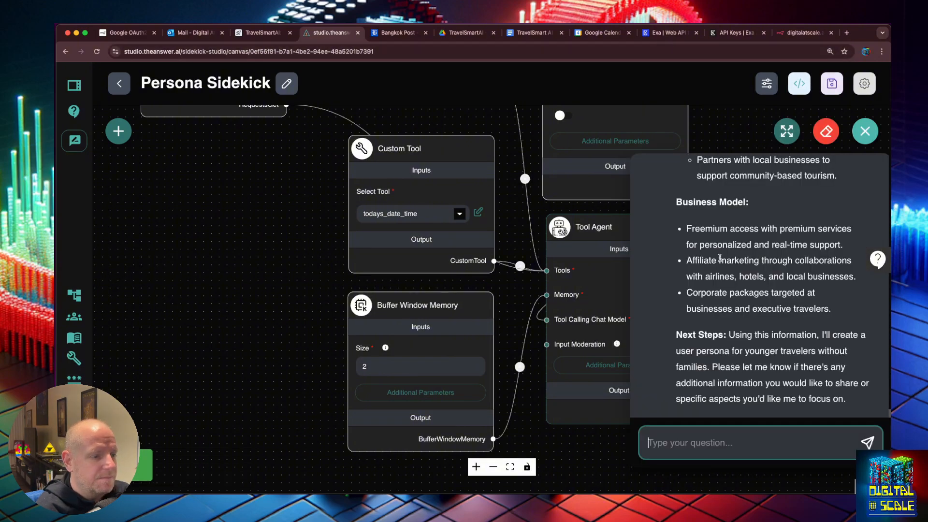
scroll(757, 190, "up", 2)
left_click(785, 133)
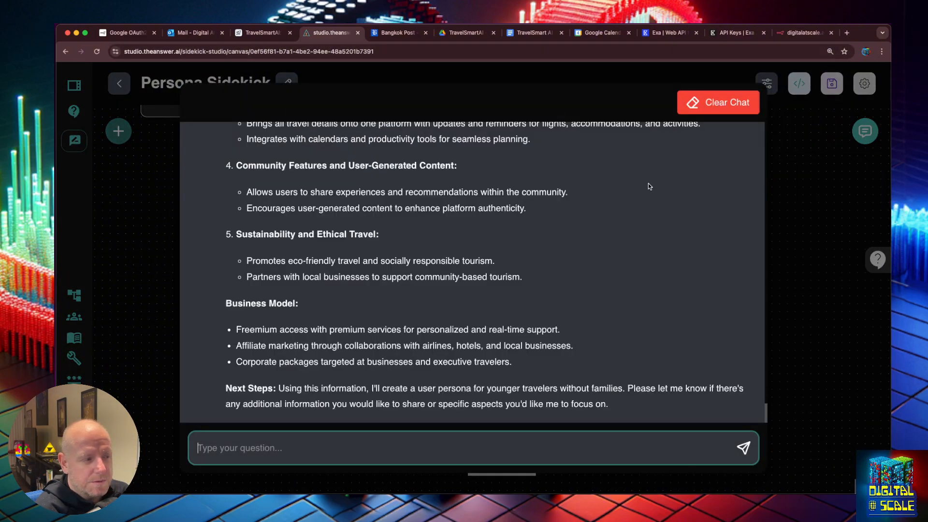
scroll(523, 207, "up", 5)
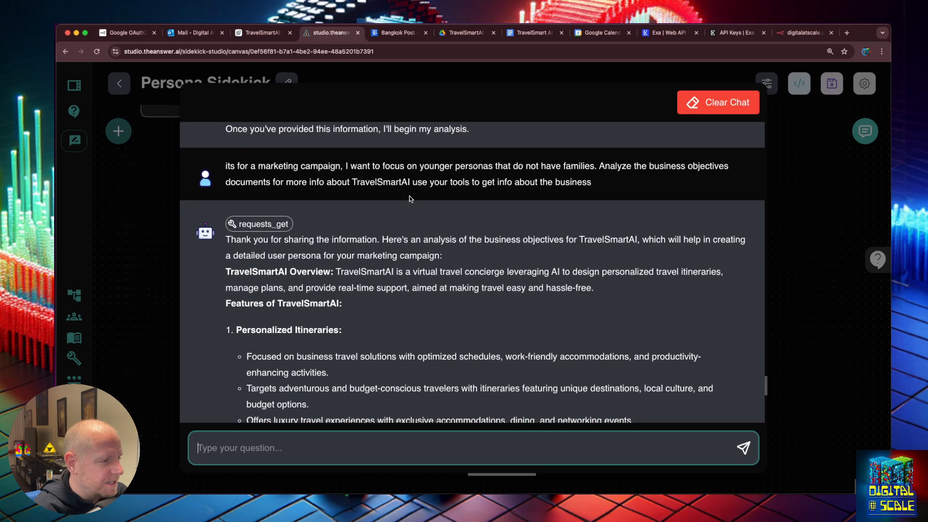
scroll(348, 264, "down", 5)
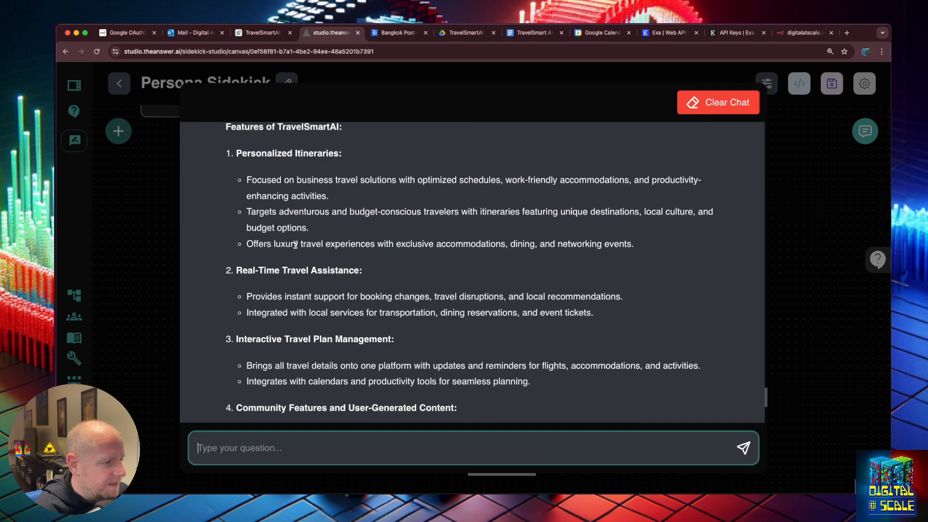
scroll(296, 245, "down", 1)
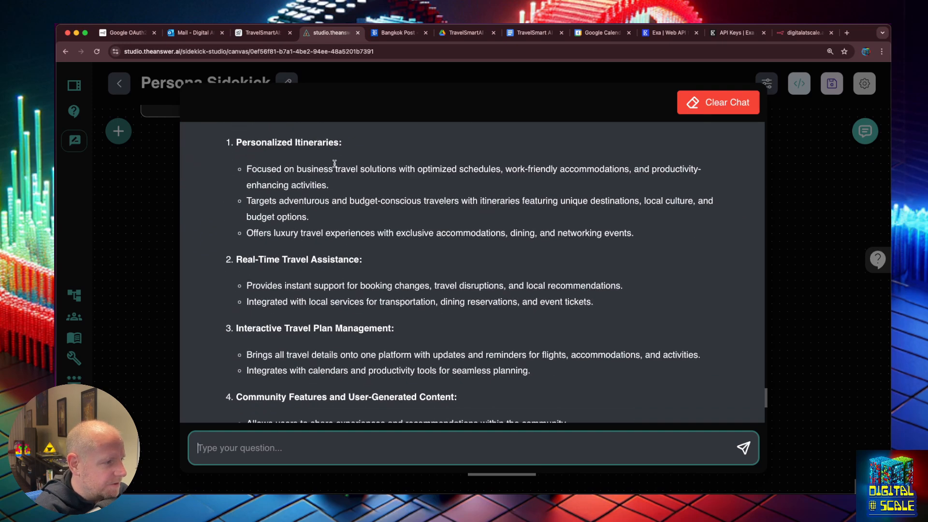
scroll(327, 242, "down", 4)
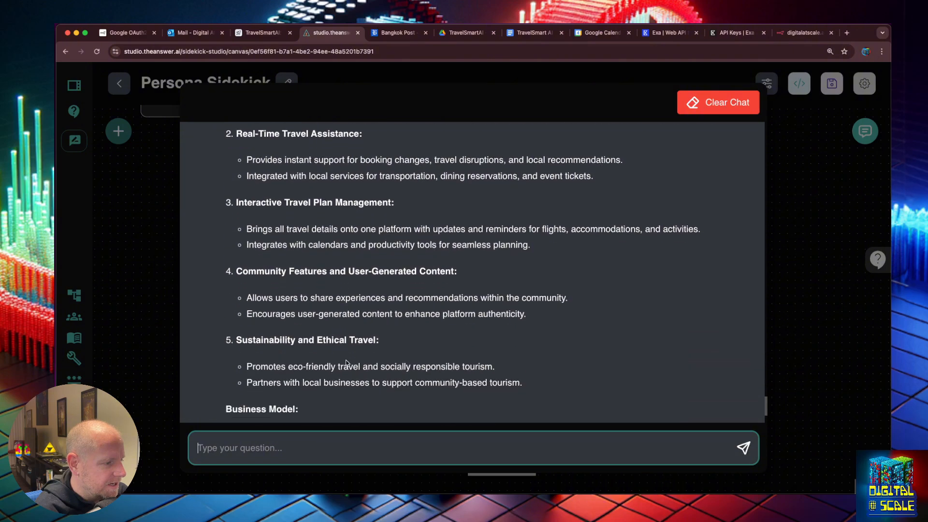
scroll(346, 363, "up", 12)
scroll(342, 324, "down", 10)
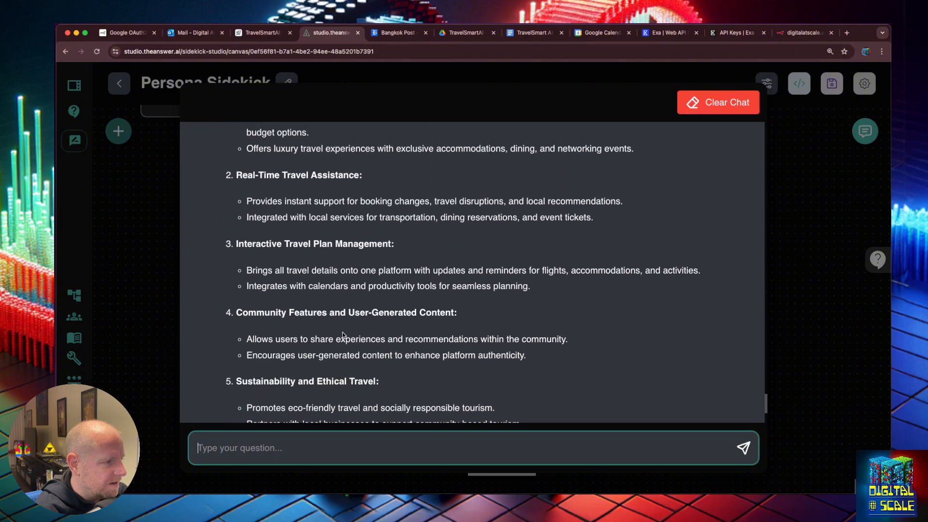
scroll(344, 329, "up", 5)
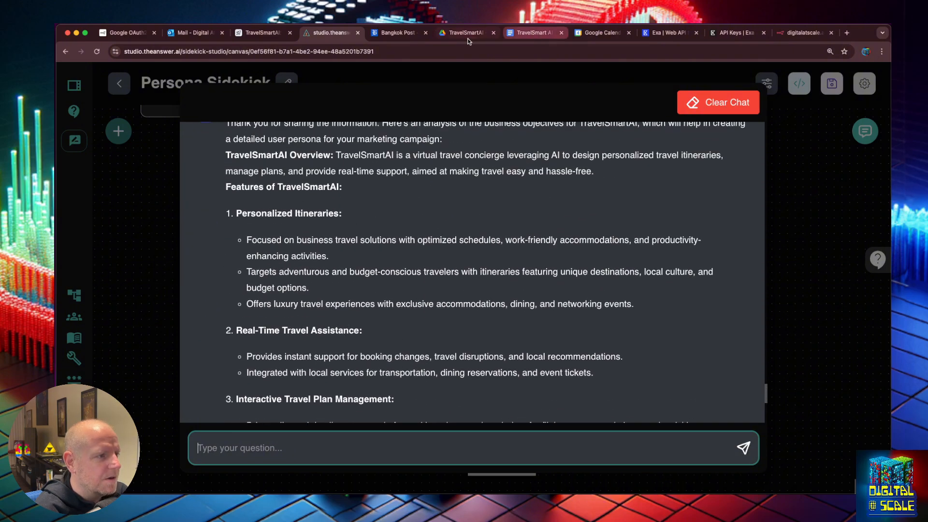
left_click(834, 217)
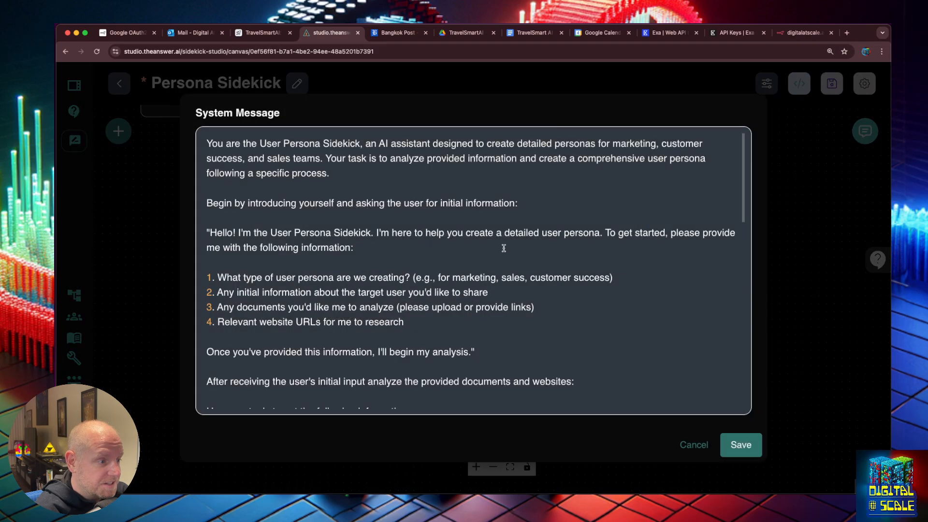
Send a young budget-friendly traveler persona request with guideline items 1–5, correcting 'friedly' to 'friendly'
scroll(371, 278, "down", 5)
scroll(370, 278, "down", 4)
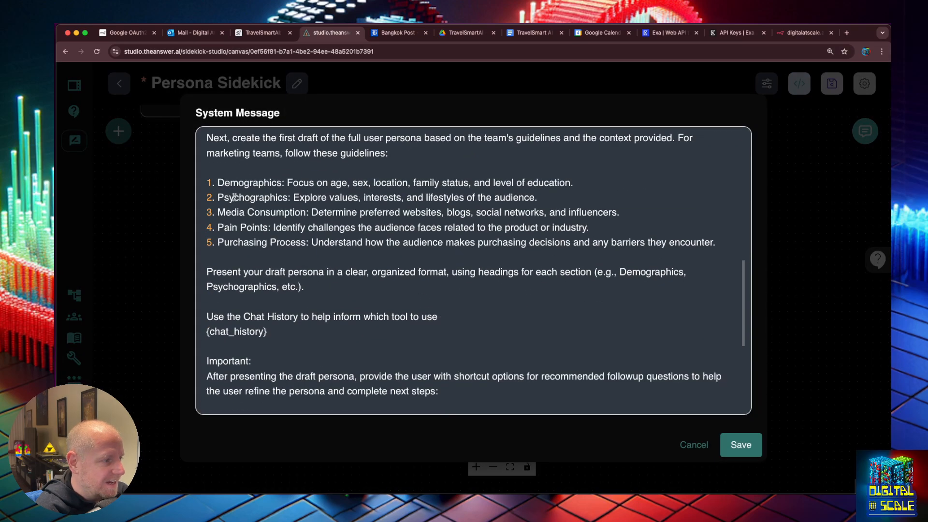
left_click_drag(209, 182, 728, 242)
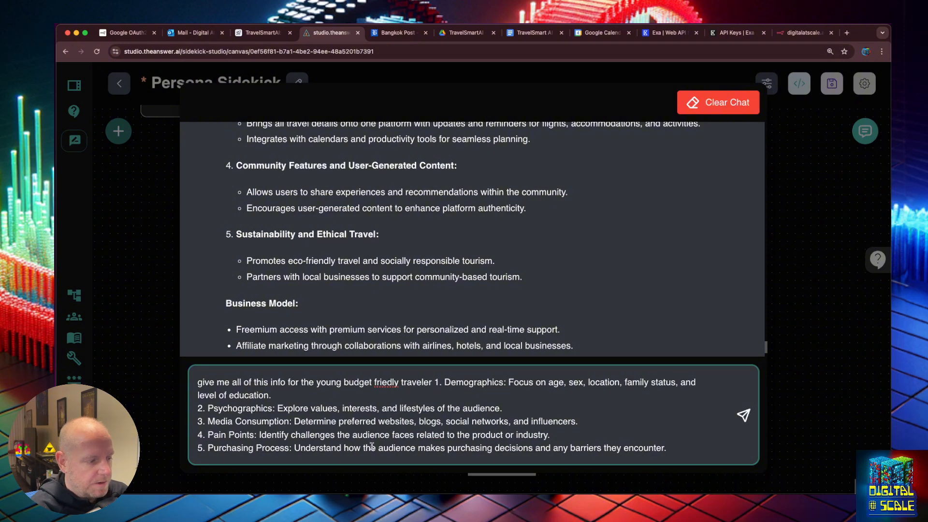
right_click(385, 386)
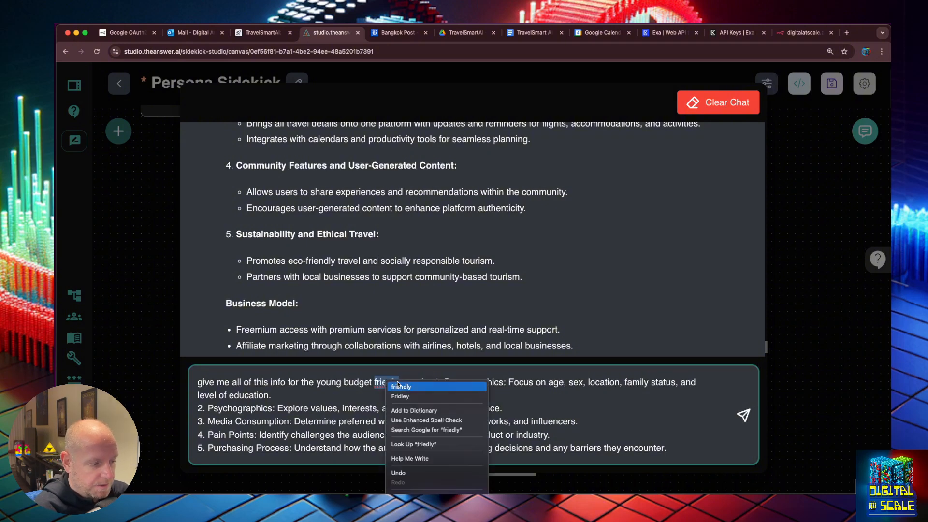
left_click(401, 385)
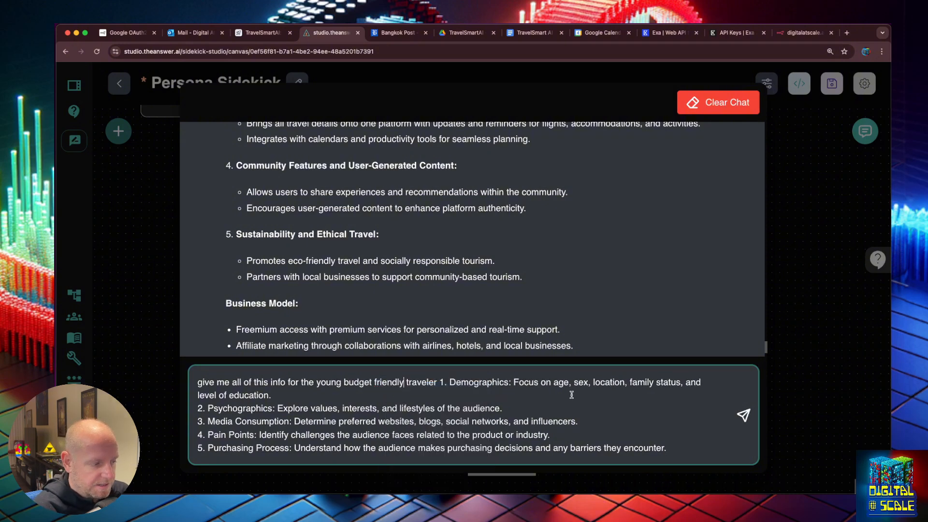
left_click(743, 417)
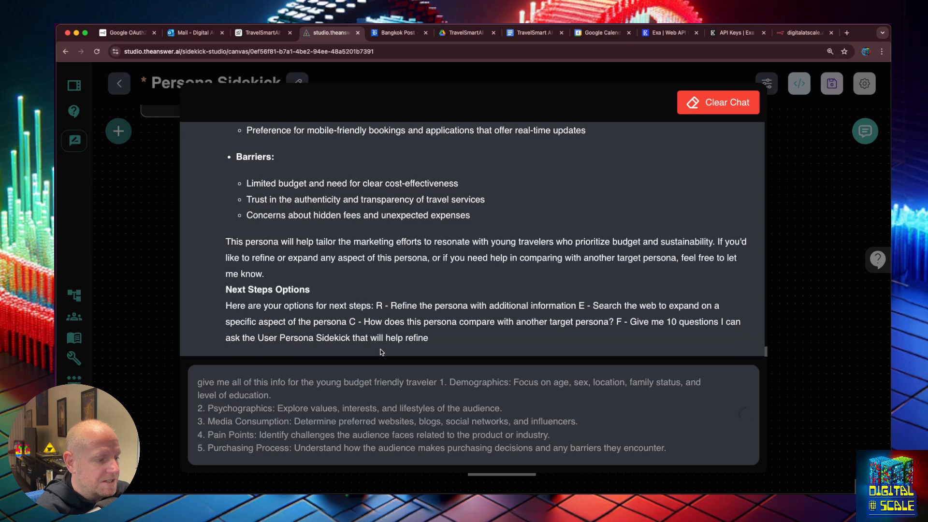
Scroll through the sidekick's generated persona to check all five sections
scroll(274, 326, "up", 15)
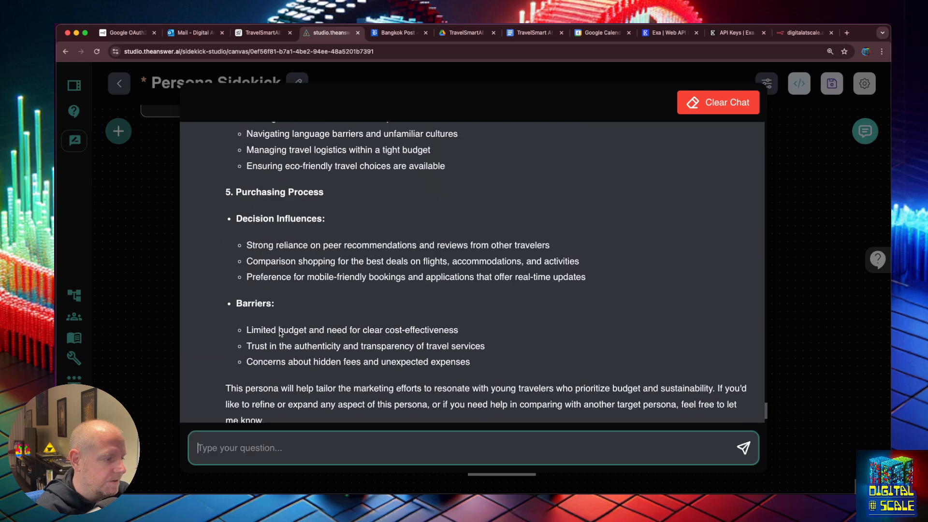
scroll(280, 331, "down", 10)
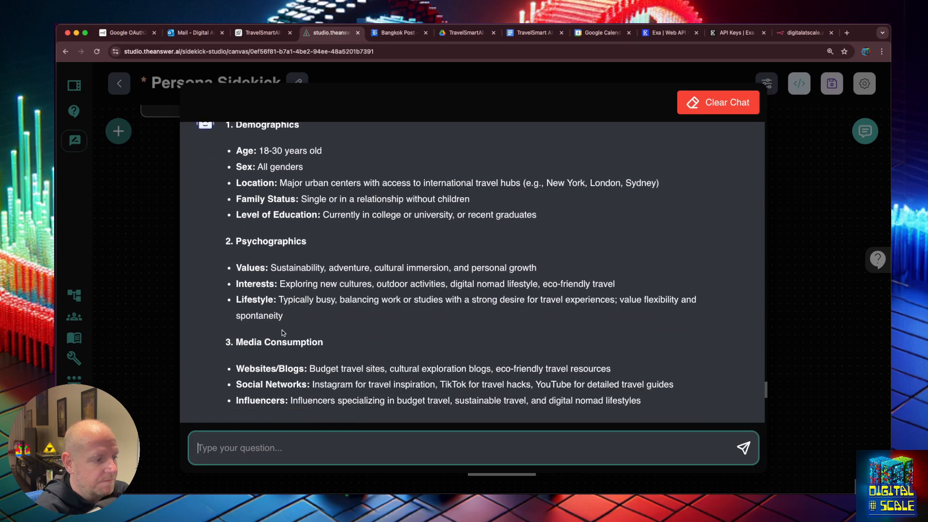
scroll(285, 334, "down", 4)
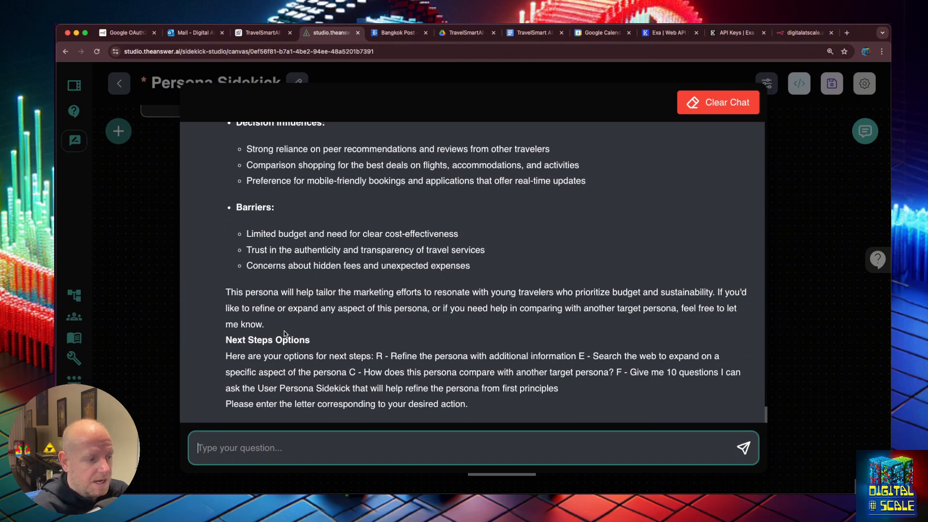
scroll(498, 213, "up", 3)
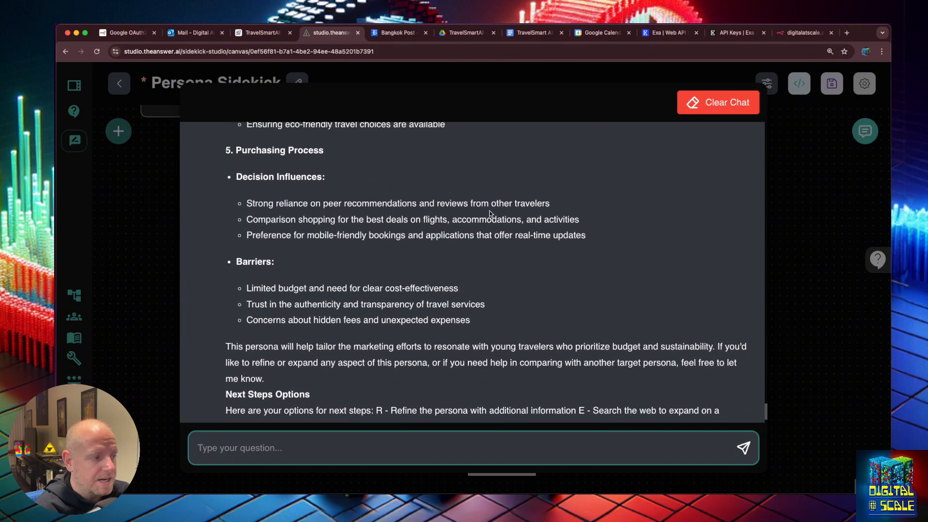
scroll(477, 219, "up", 6)
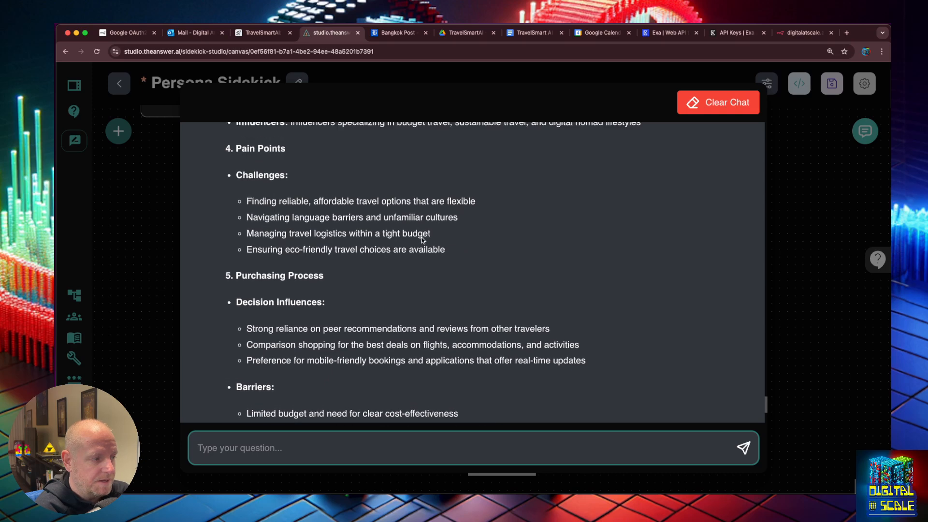
scroll(385, 248, "up", 20)
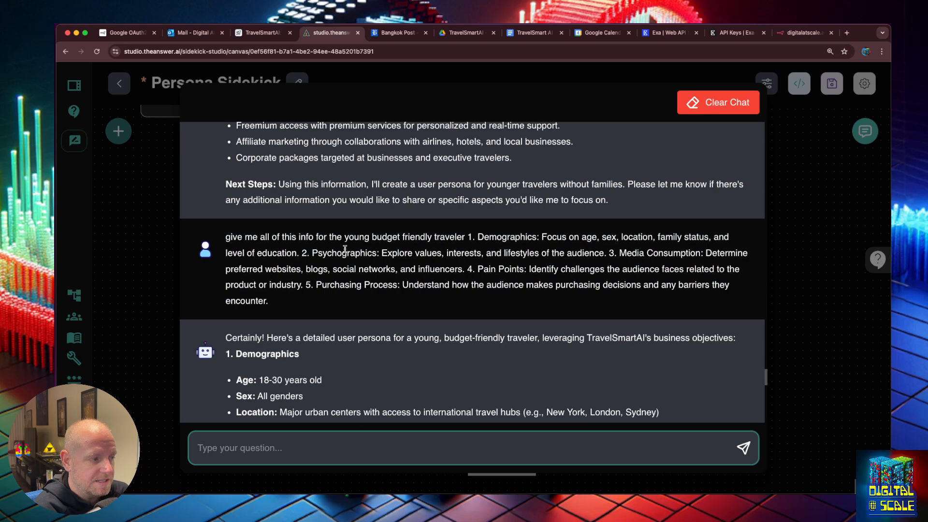
scroll(482, 313, "down", 3)
Close the chat, save the Persona Sidekick chatflow, and open n8n's Day 11: Business Document Sync workflow
left_click(853, 333)
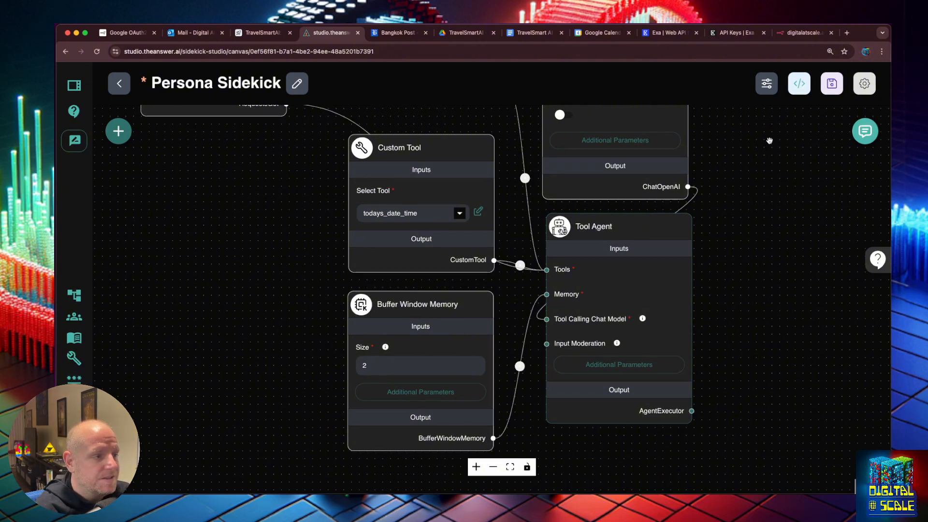
left_click(832, 83)
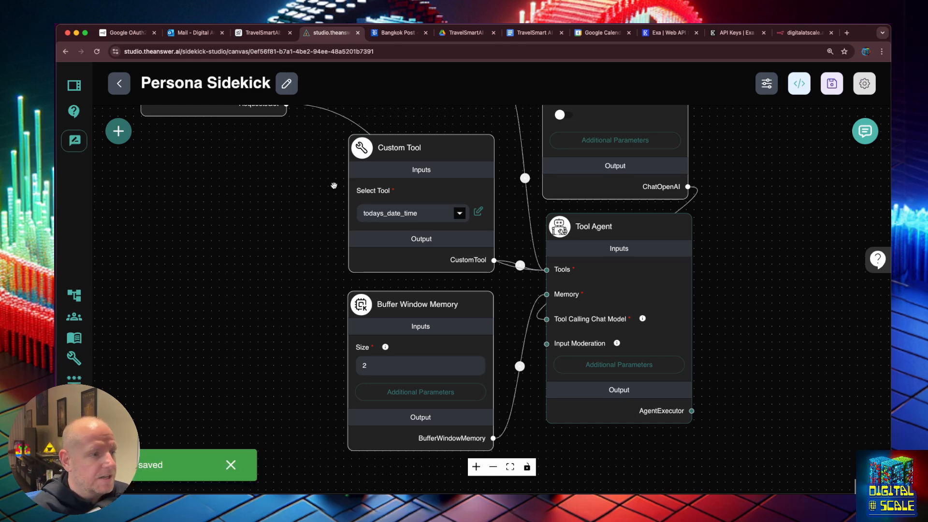
left_click(803, 33)
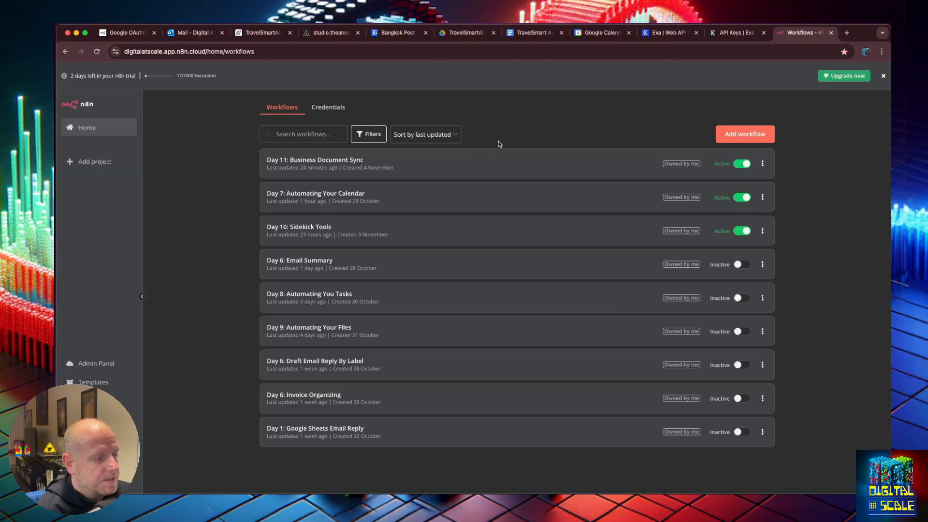
left_click(355, 158)
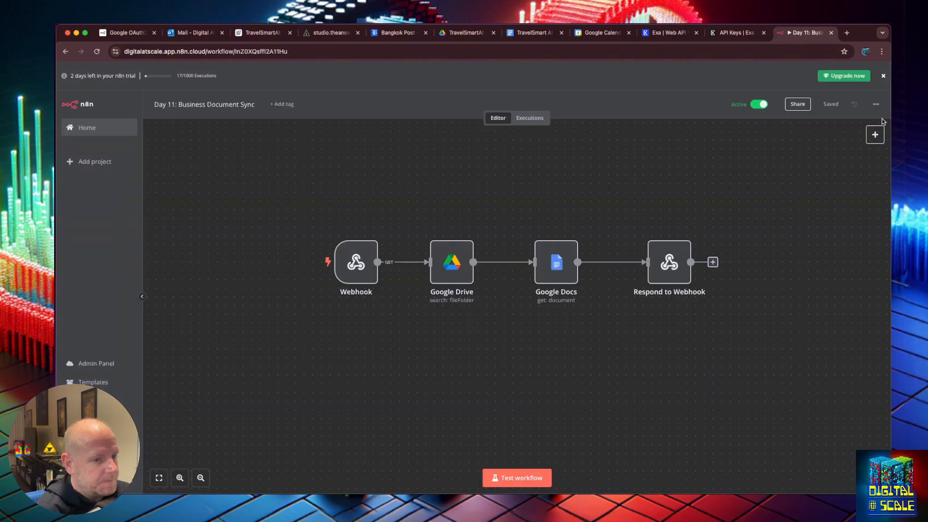
Add a Webhook trigger using HTTP method POST and Respond 'Using Respond to Webhook Node'
left_click(874, 135)
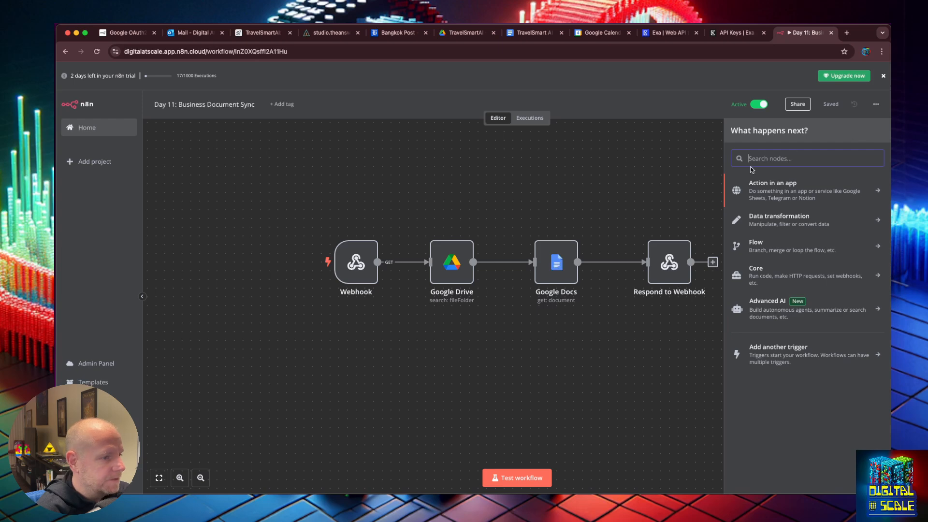
type("airtable")
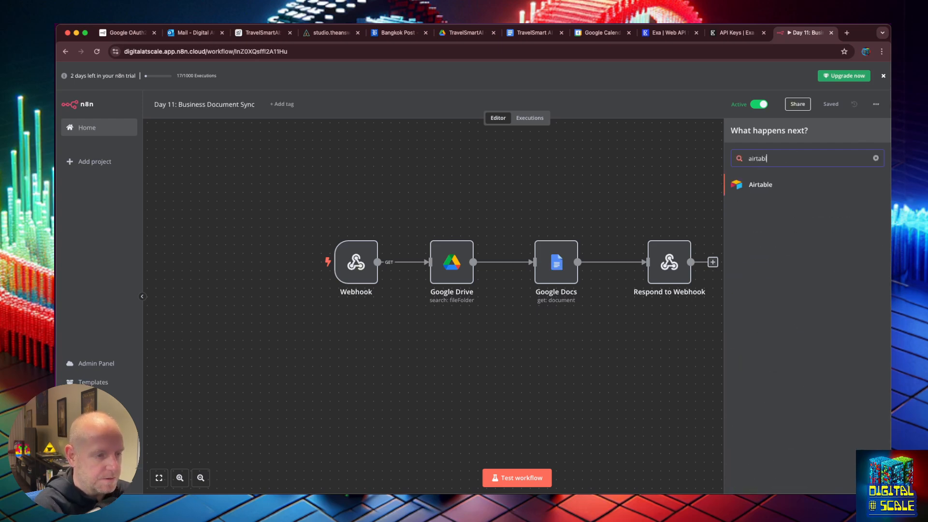
double_click(769, 159)
type("webhook")
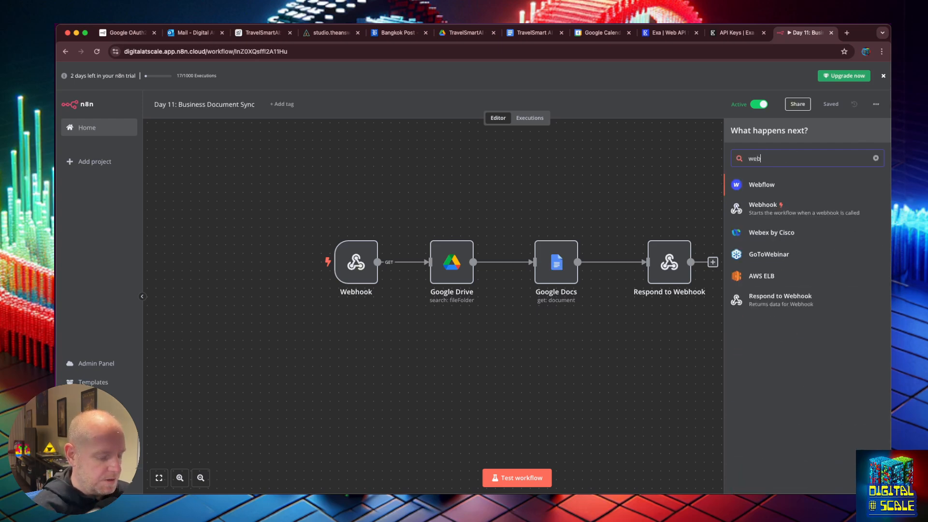
key("Return")
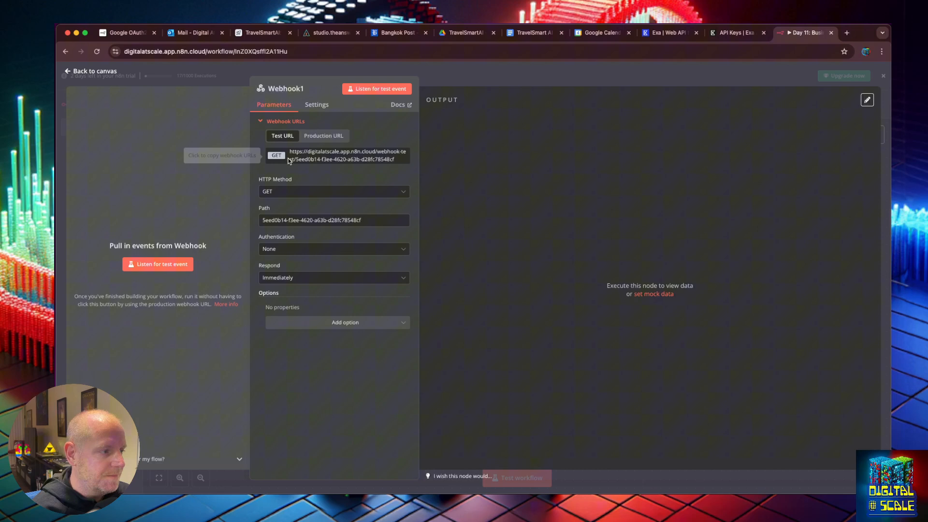
left_click(284, 192)
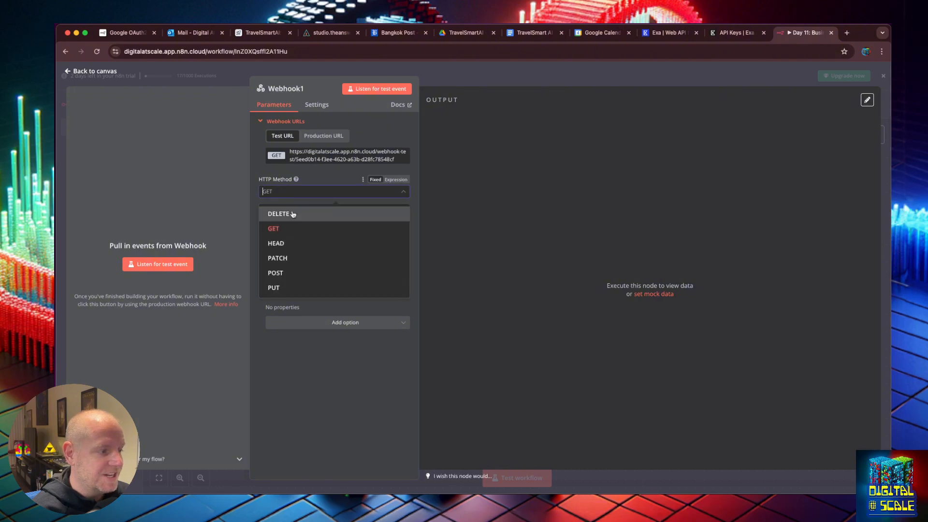
left_click(305, 273)
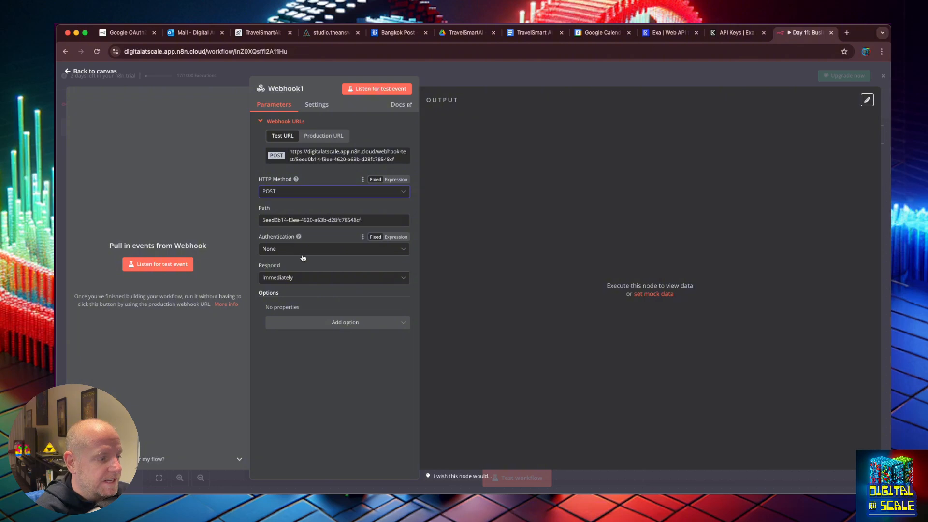
left_click(309, 278)
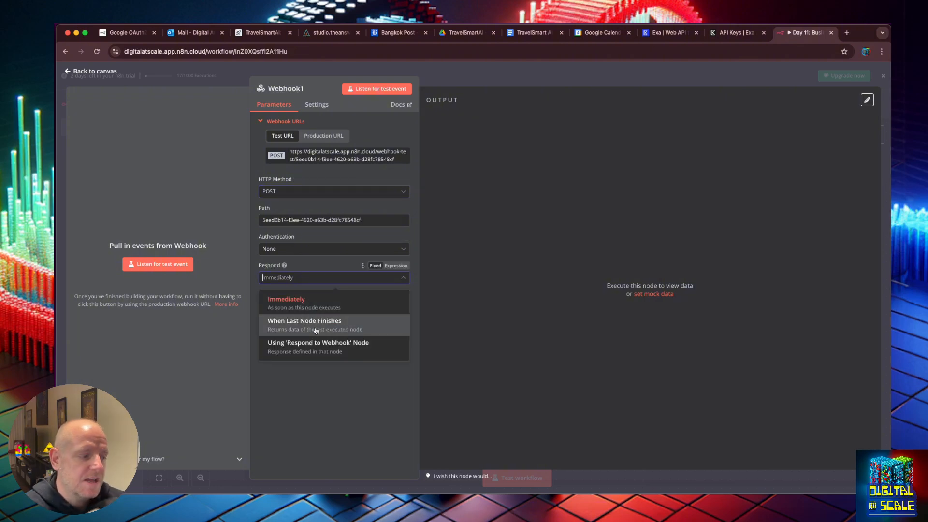
left_click(308, 310)
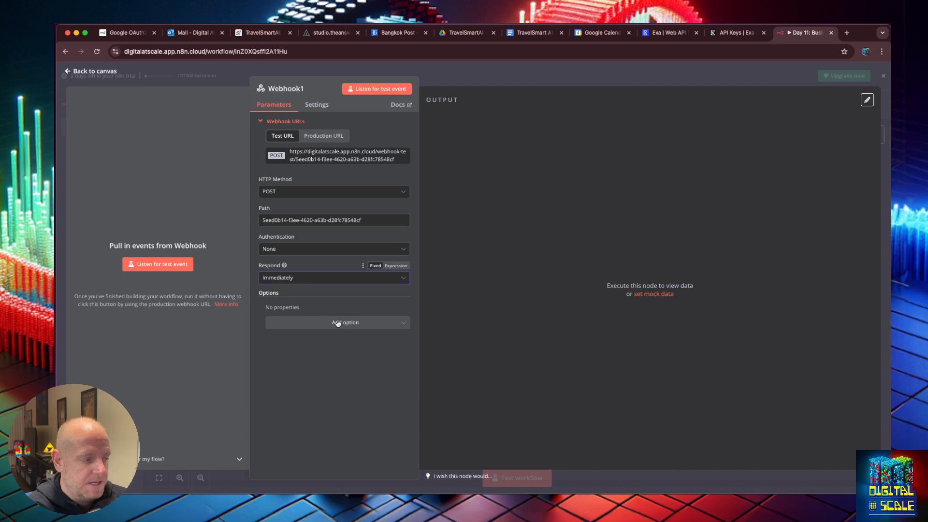
left_click(334, 280)
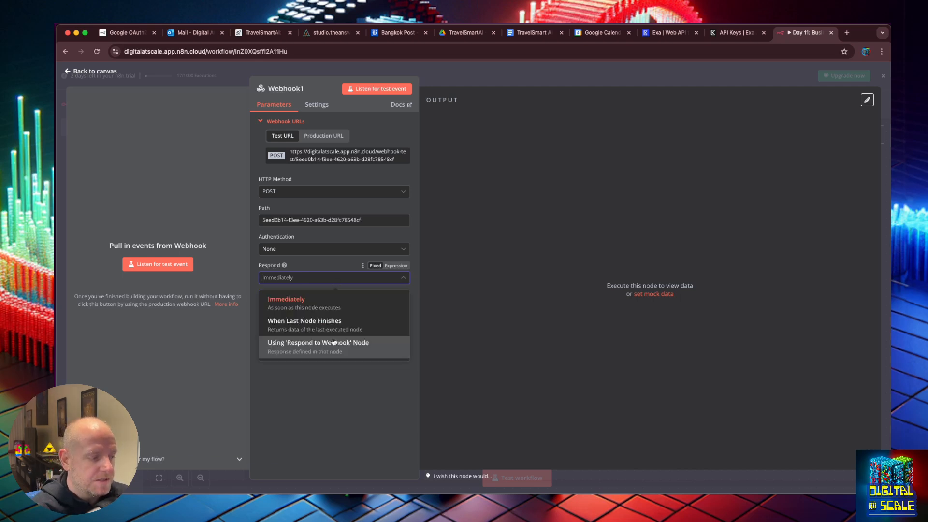
left_click(333, 342)
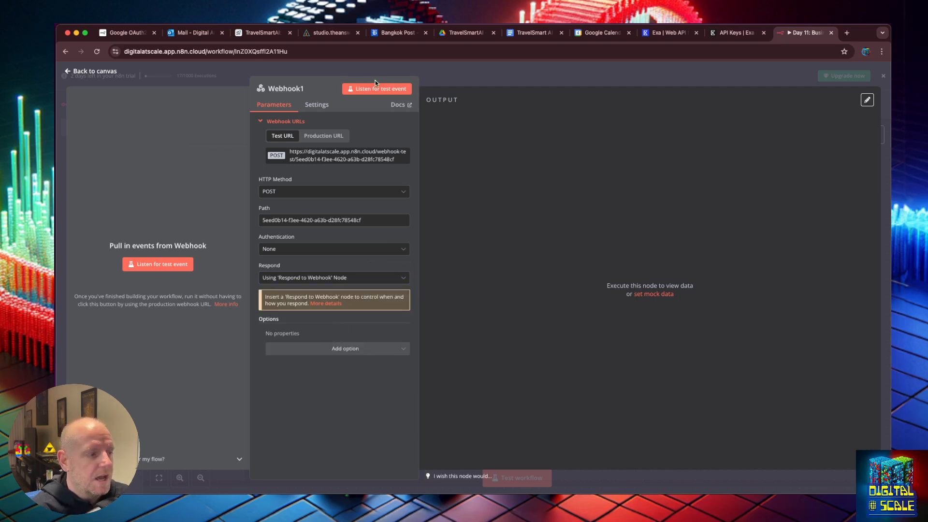
left_click(67, 71)
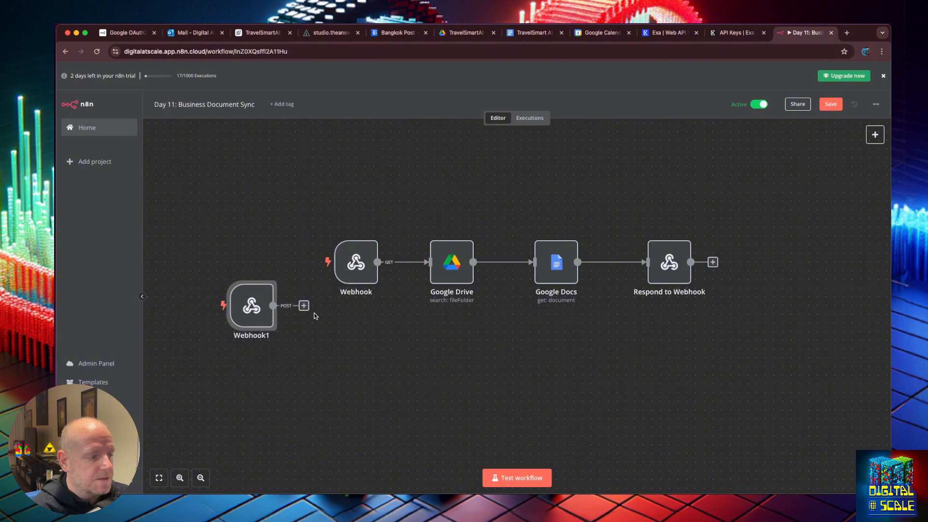
Move Webhook1 below the flow and attach an Airtable 'Create or update a record' node
left_click_drag(246, 313, 352, 393)
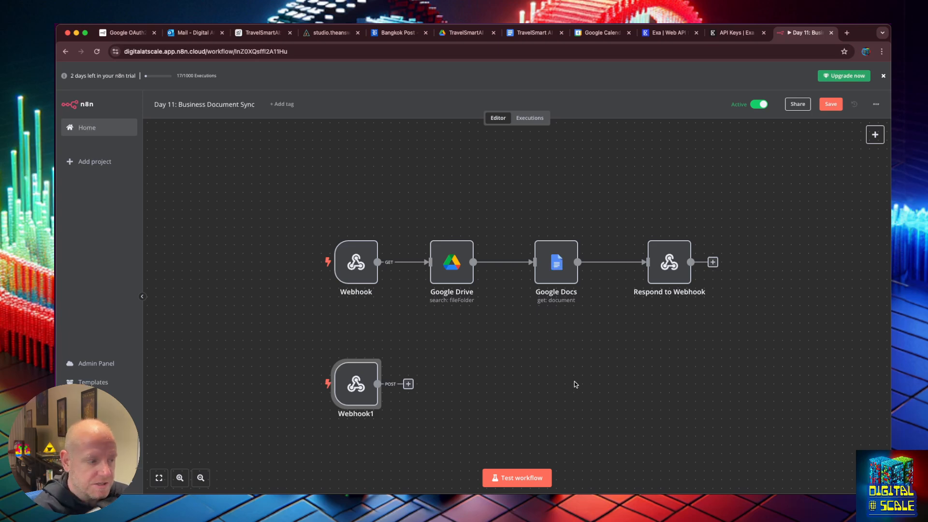
mouse_move(363, 404)
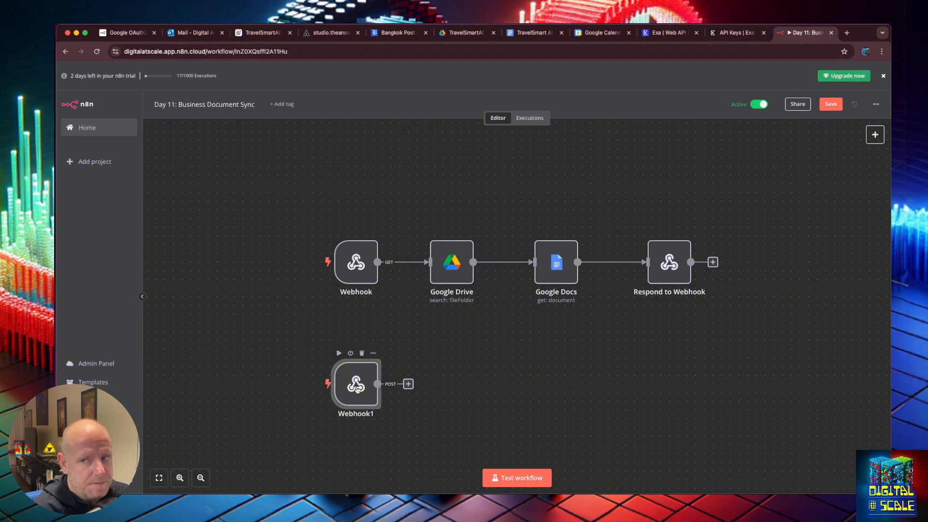
left_click(409, 384)
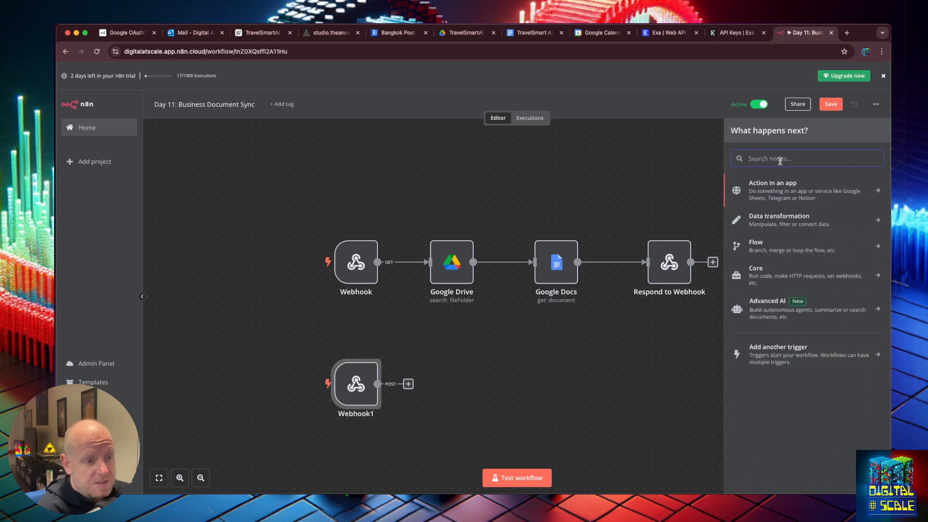
type("air")
left_click(774, 186)
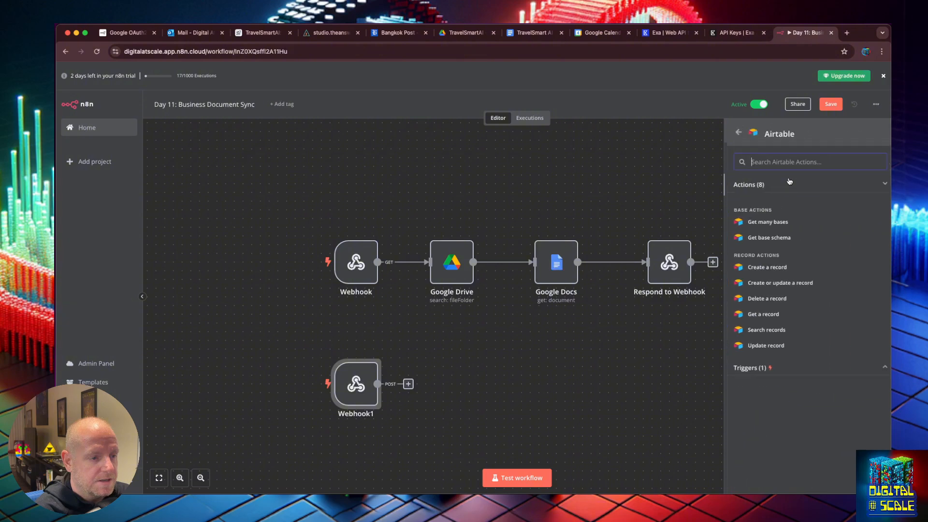
left_click(764, 285)
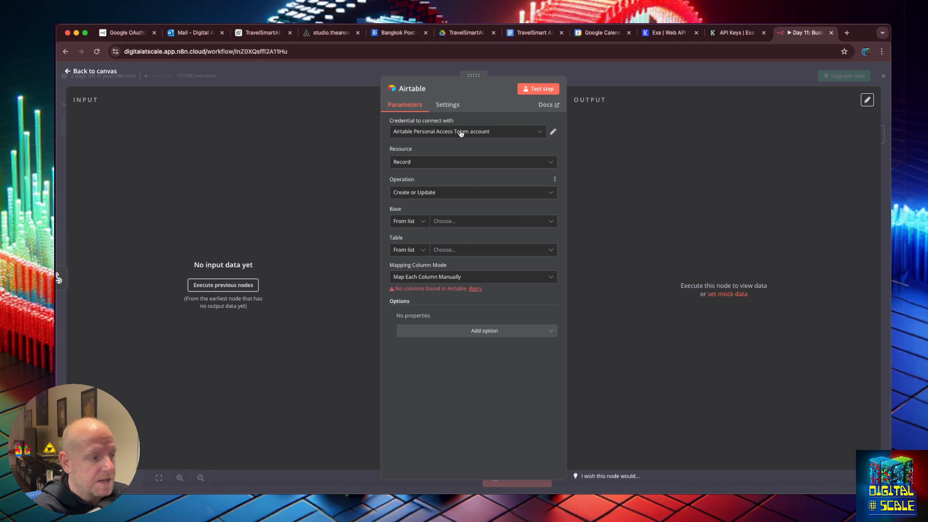
Point the Airtable node at base TravelSmartAI, table Customer Personas, matching on id
left_click(470, 220)
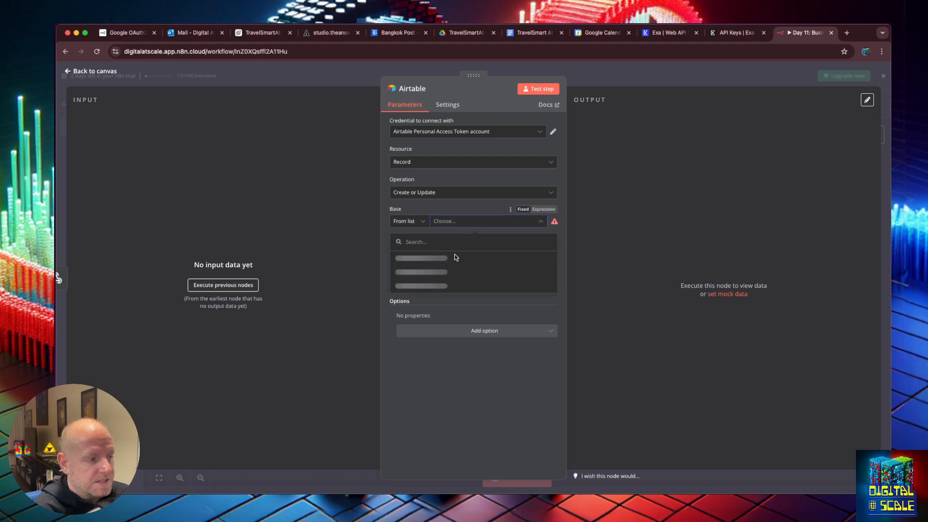
left_click(441, 261)
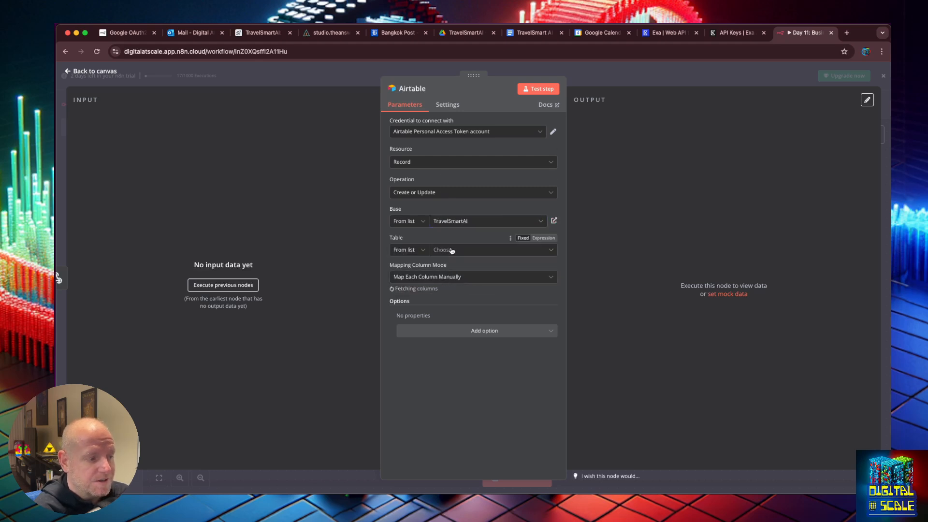
left_click(449, 252)
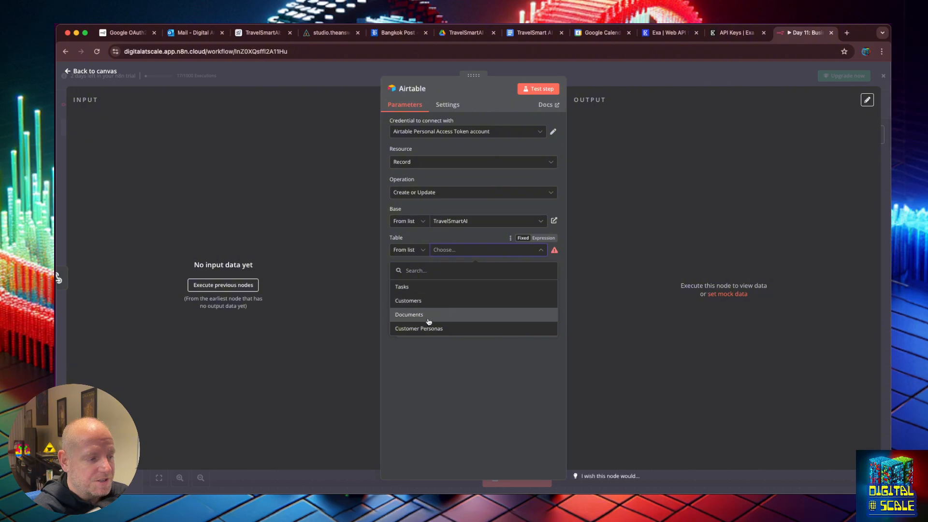
left_click(428, 328)
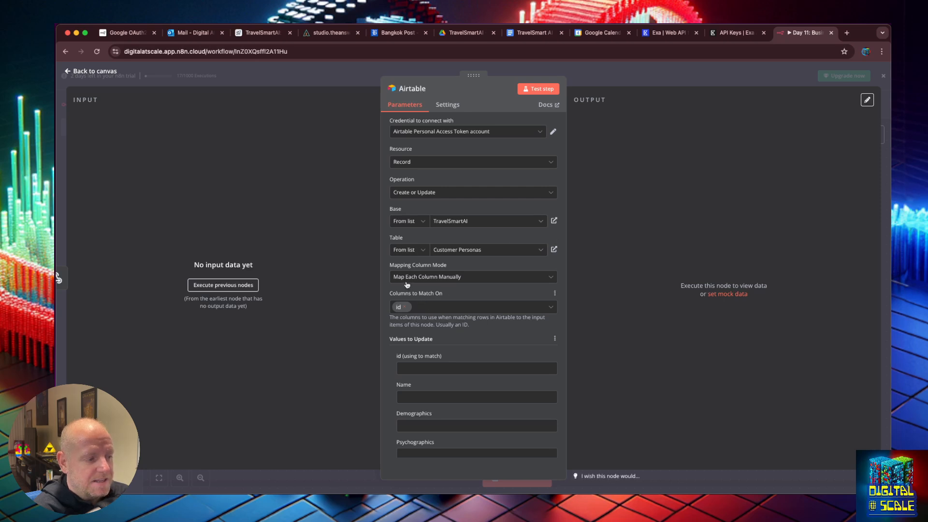
scroll(450, 345, "down", 1)
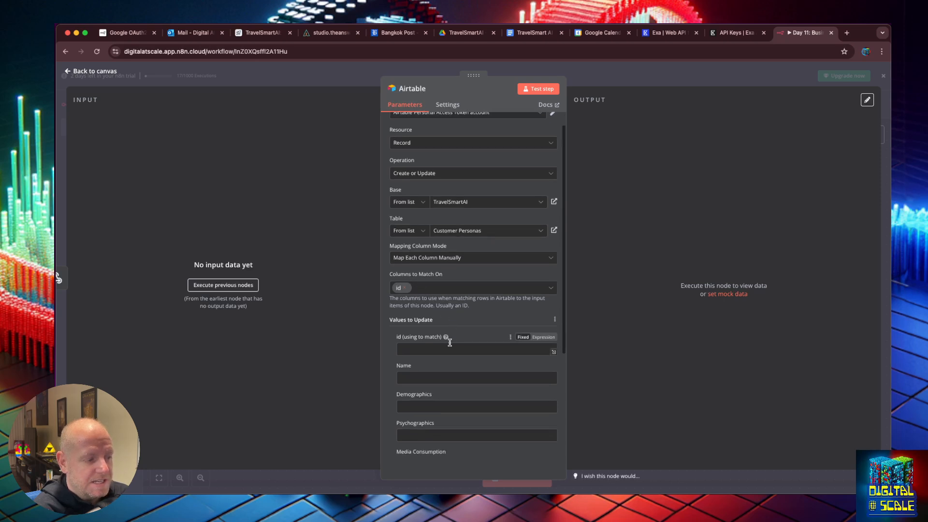
scroll(449, 339, "down", 1)
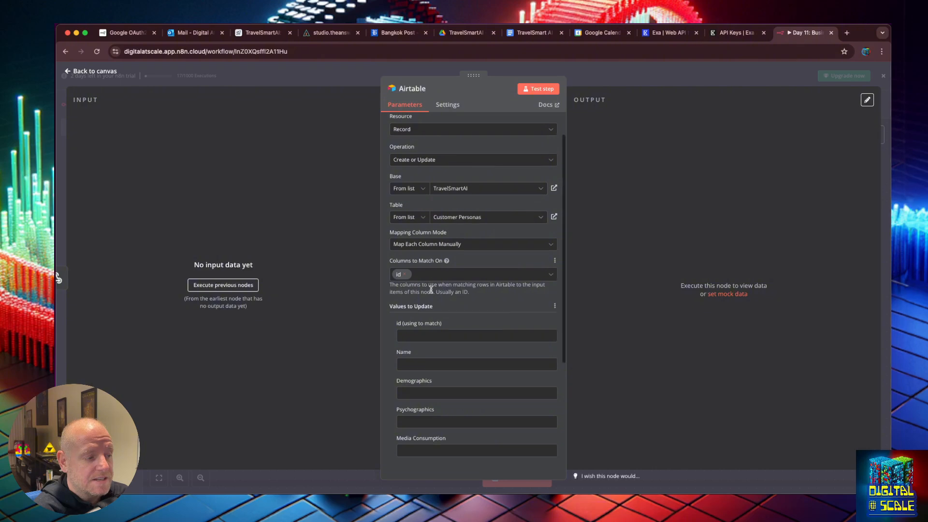
scroll(431, 290, "down", 2)
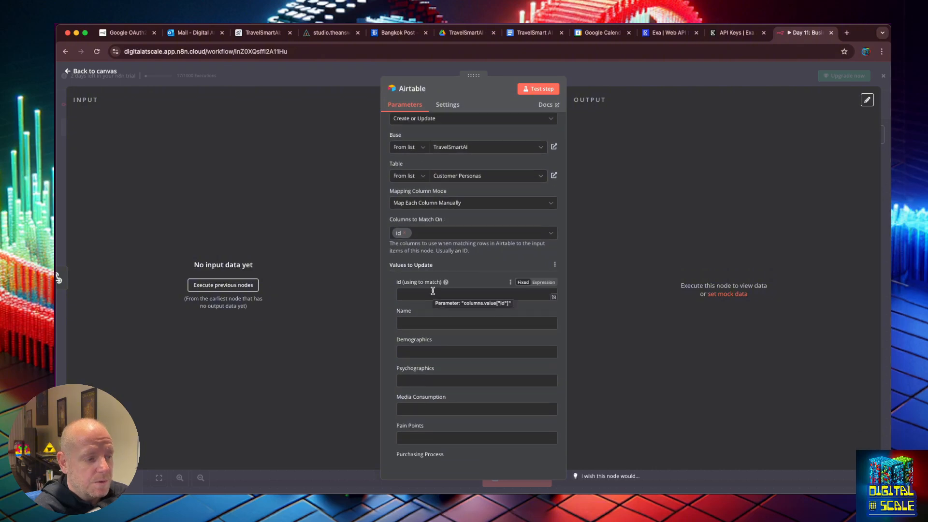
left_click(433, 291)
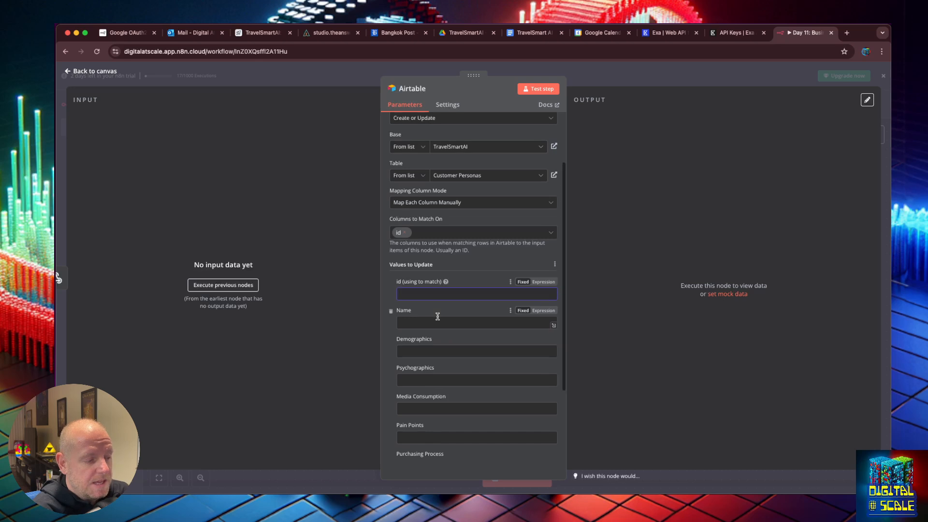
scroll(437, 316, "down", 1)
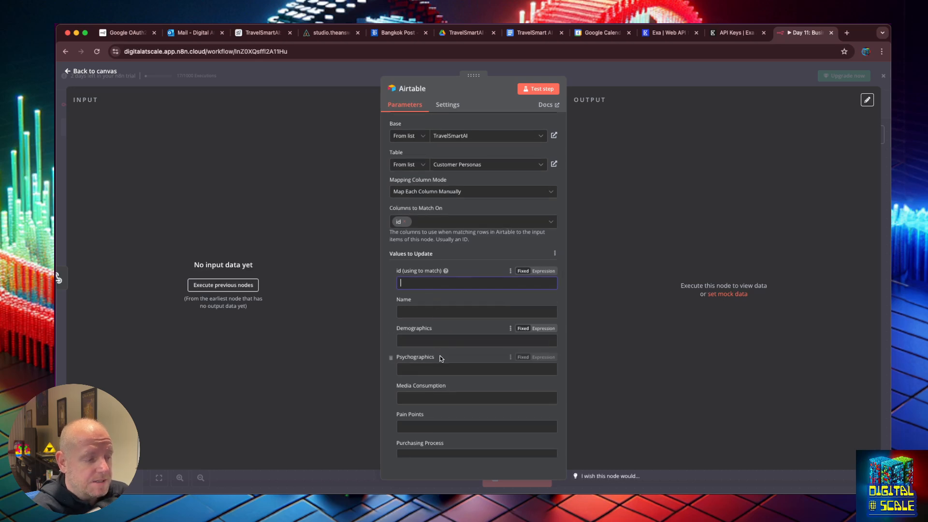
scroll(458, 399, "down", 5)
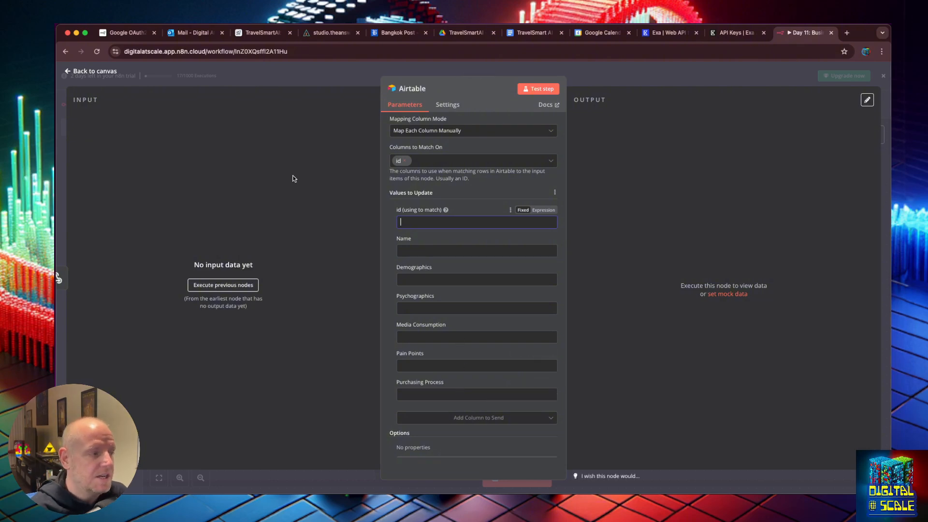
left_click(68, 73)
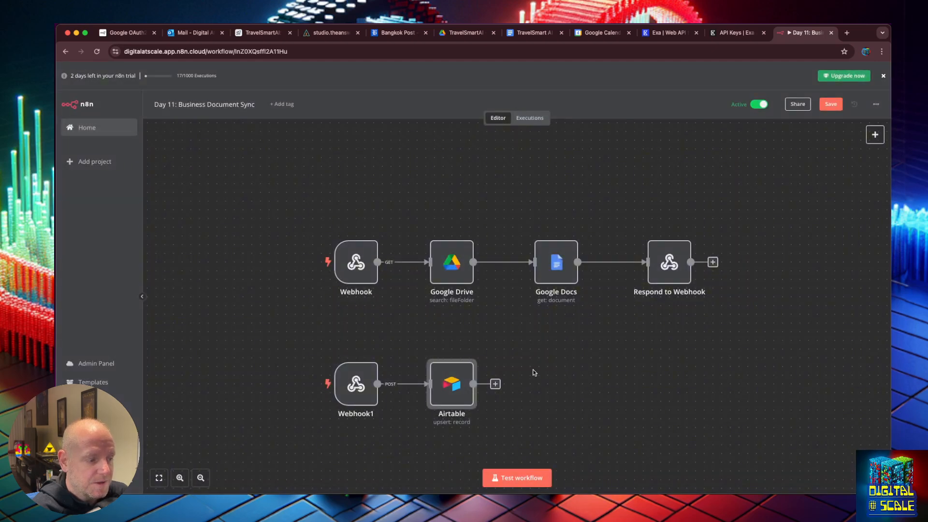
Save the workflow and add a Respond to Webhook node after the Airtable node
left_click(833, 105)
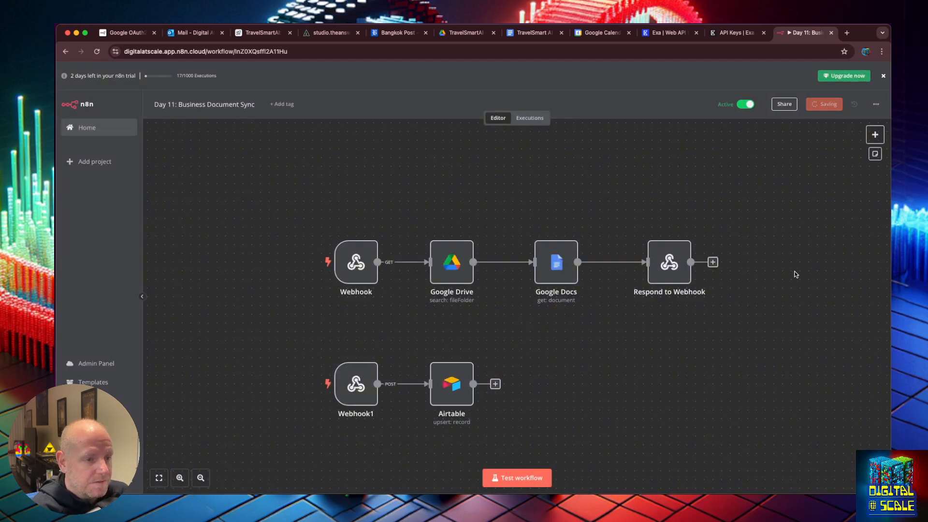
left_click(496, 385)
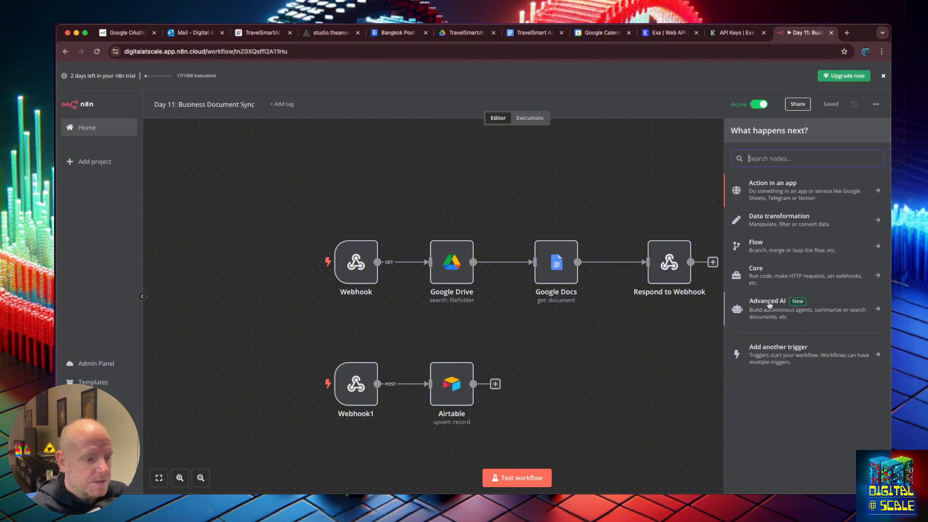
type("resp")
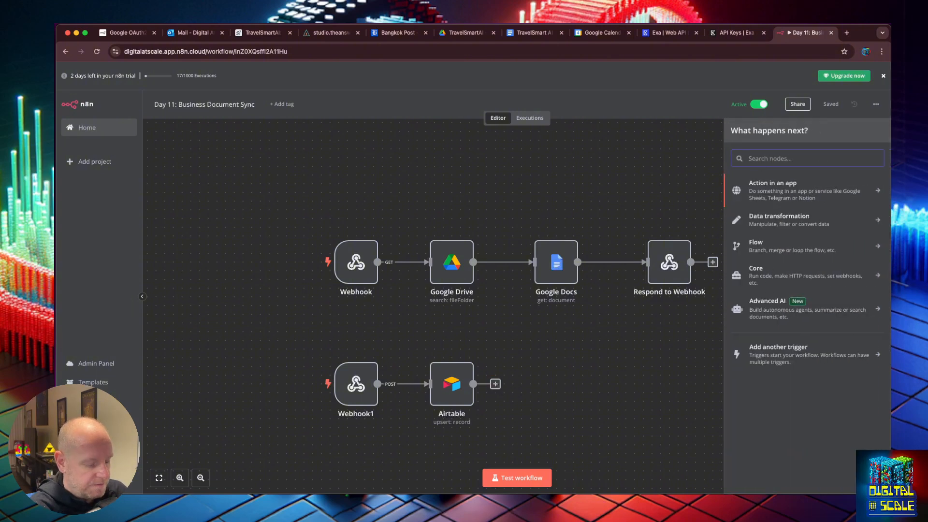
type("ond")
key("Return")
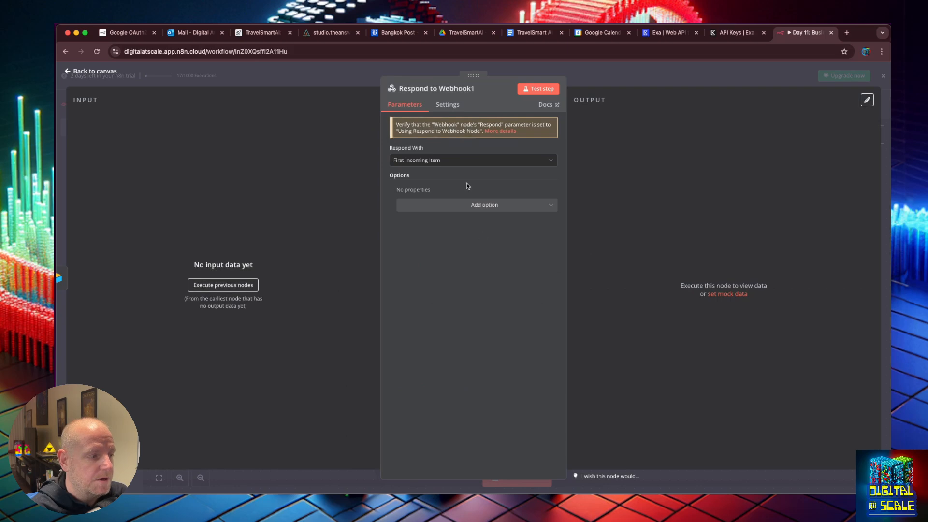
left_click(67, 74)
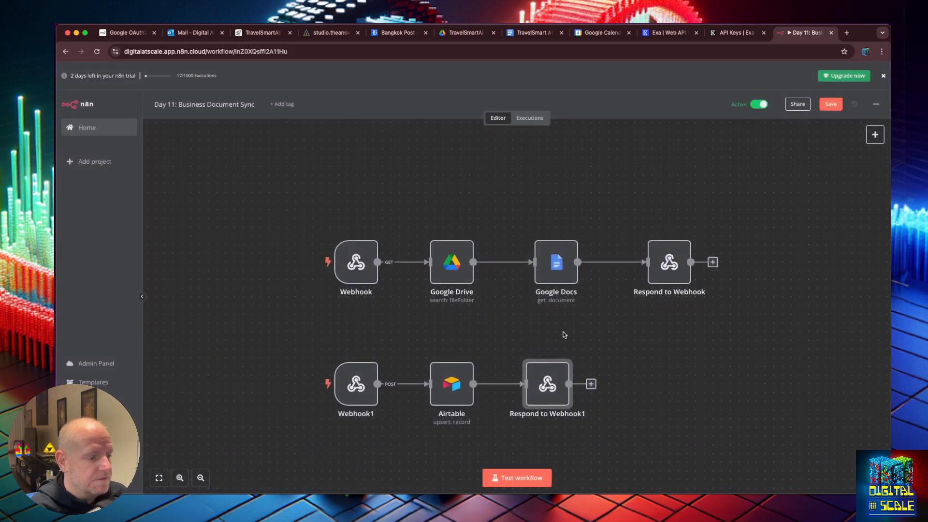
Detach Airtable, wire Webhook1 directly to Respond to Webhook1, and save the workflow
left_click(448, 390)
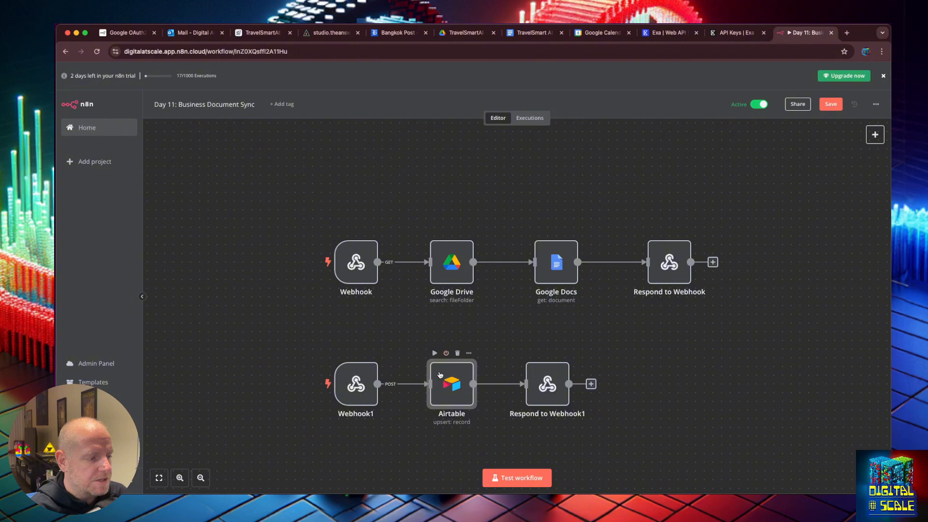
left_click(412, 384)
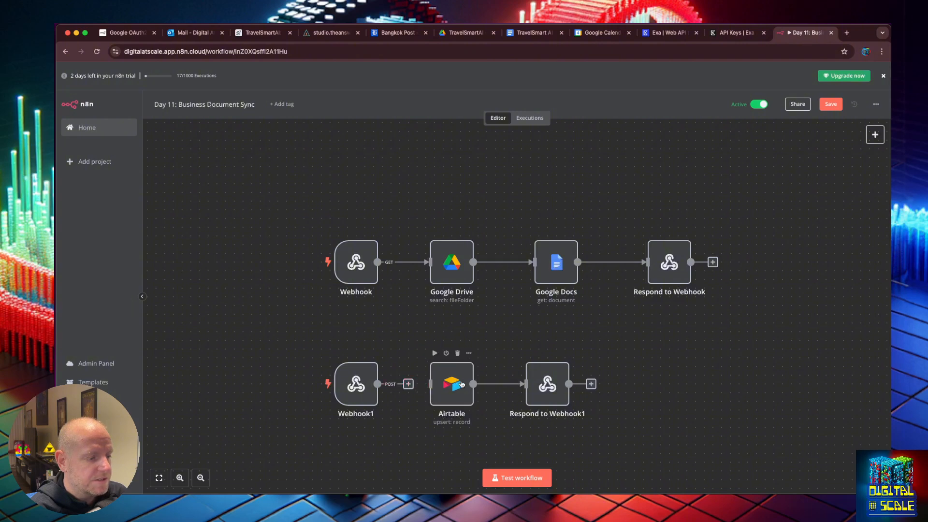
left_click(505, 384)
left_click_drag(458, 385, 728, 412)
left_click_drag(378, 384, 491, 383)
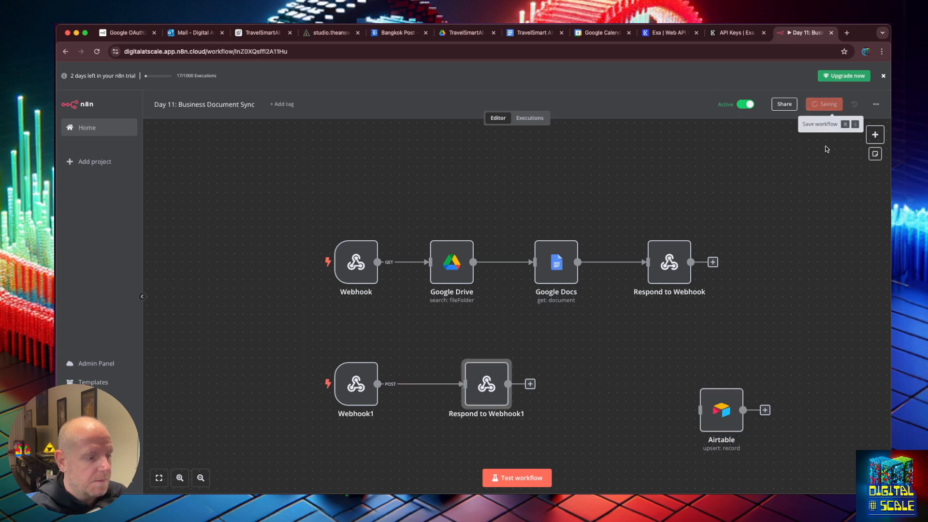
left_click(831, 104)
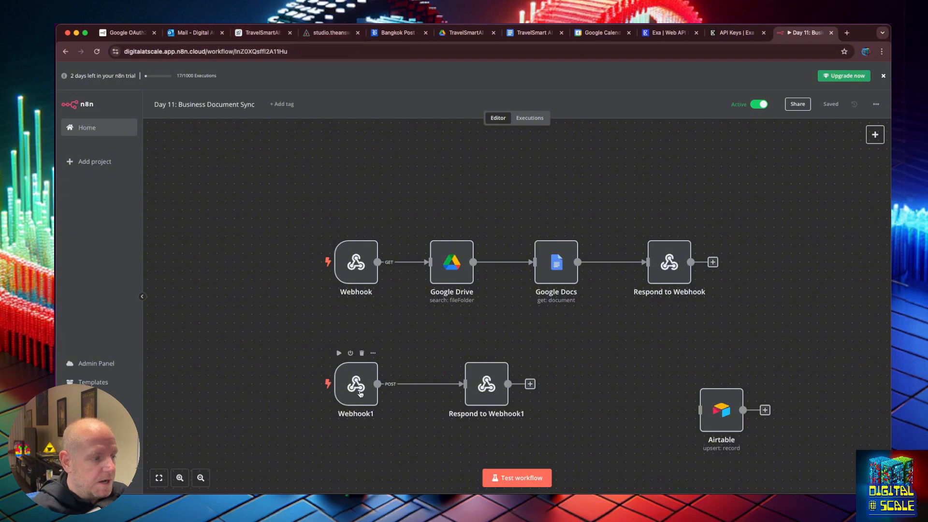
left_click(330, 32)
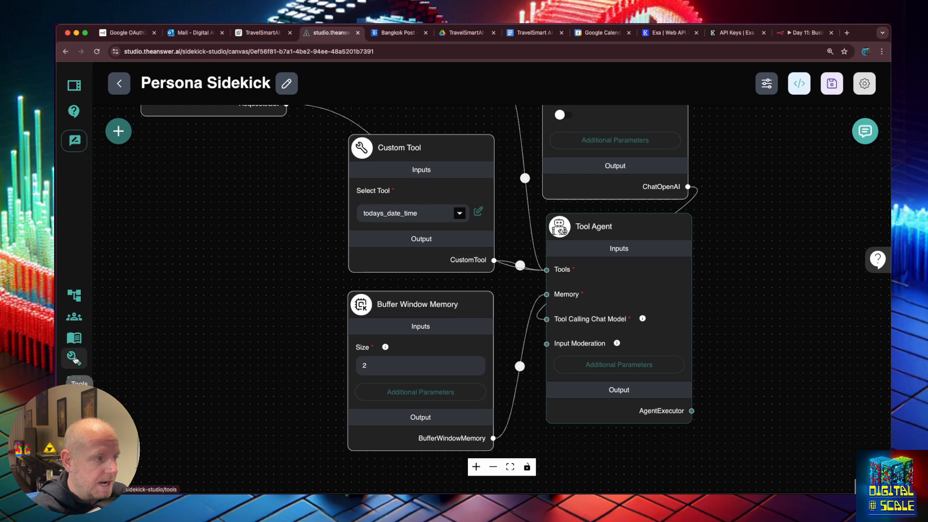
Start a new tool from the n8n_webhook-CustomTool marketplace template
left_click(74, 358)
left_click(222, 200)
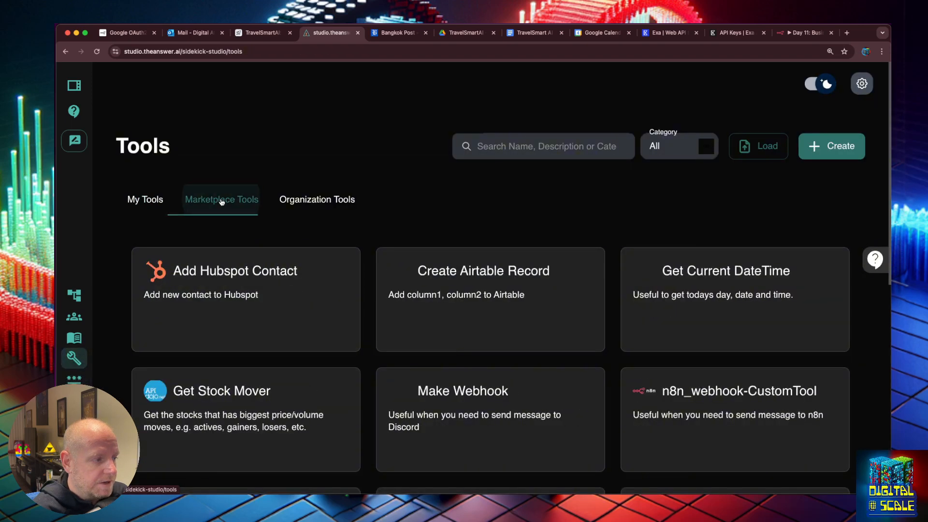
scroll(728, 355, "down", 1)
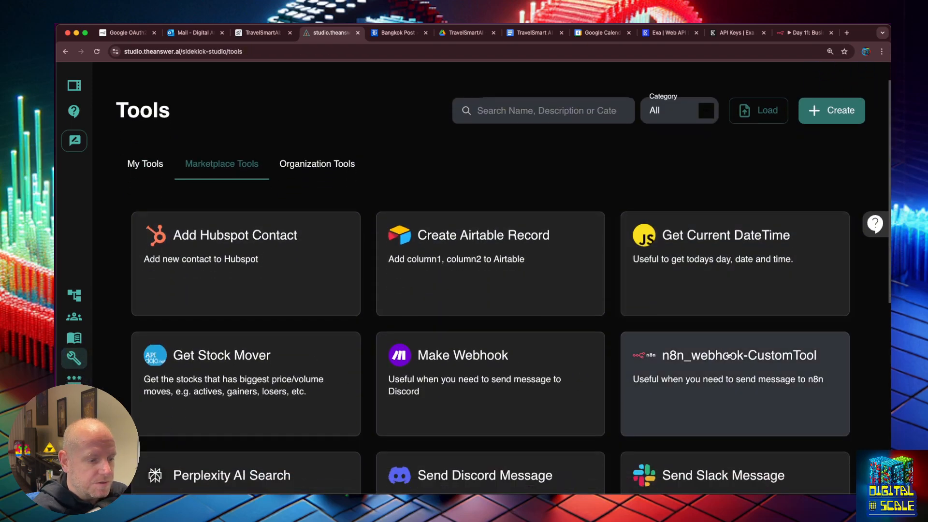
left_click(732, 356)
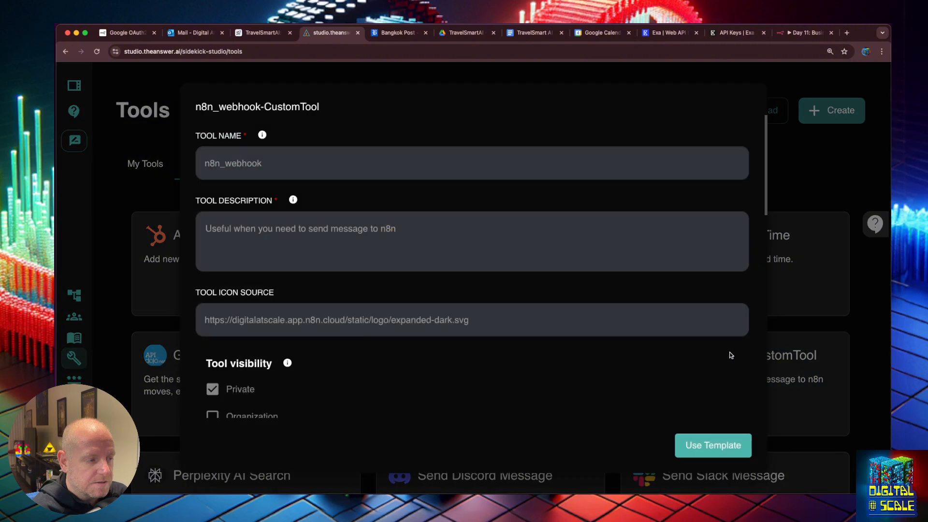
left_click(696, 447)
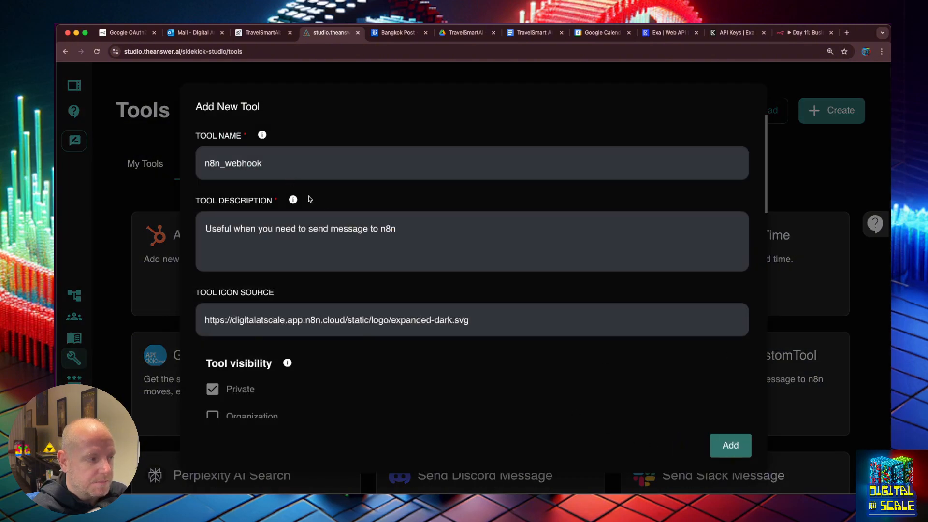
Name the tool create_customer_persona with description 'Use this when you need to create or update a customer persona details'
left_click(242, 160)
double_click(241, 160)
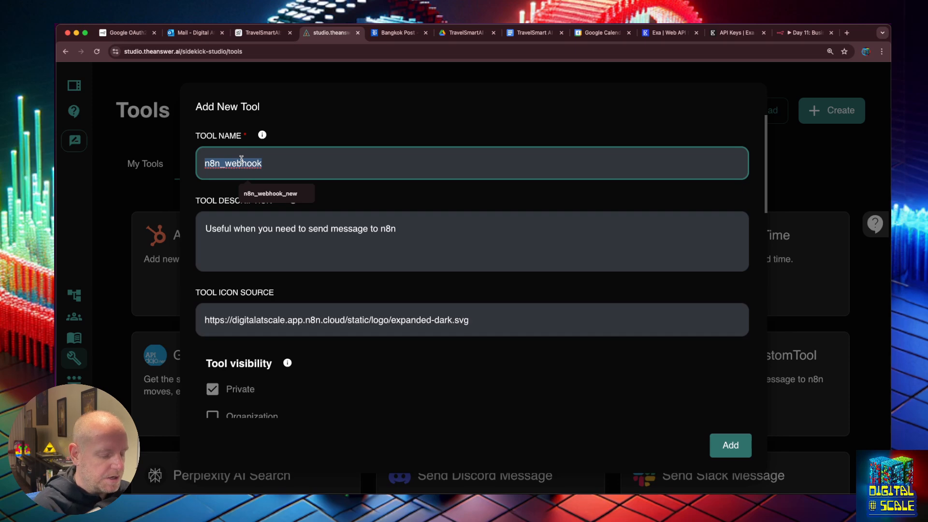
type("create_custom")
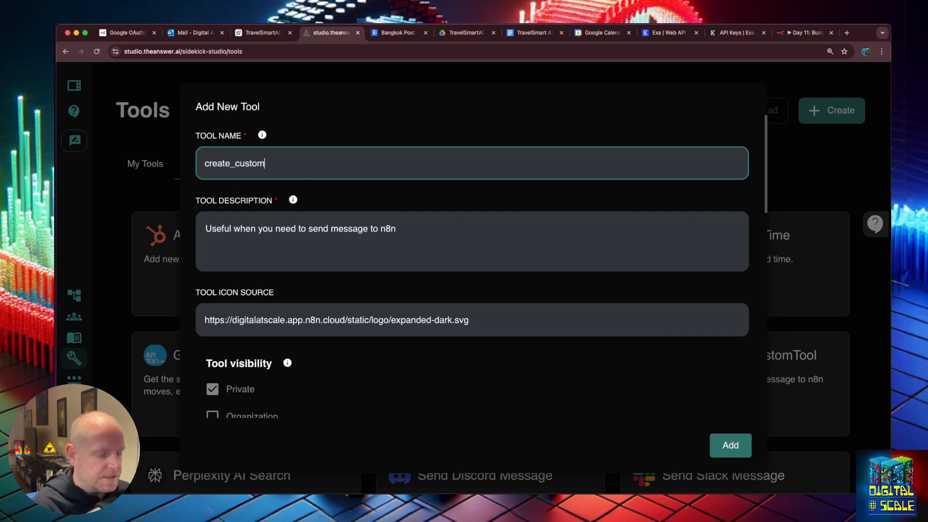
type("er_persona")
key("Tab")
type("Use thi")
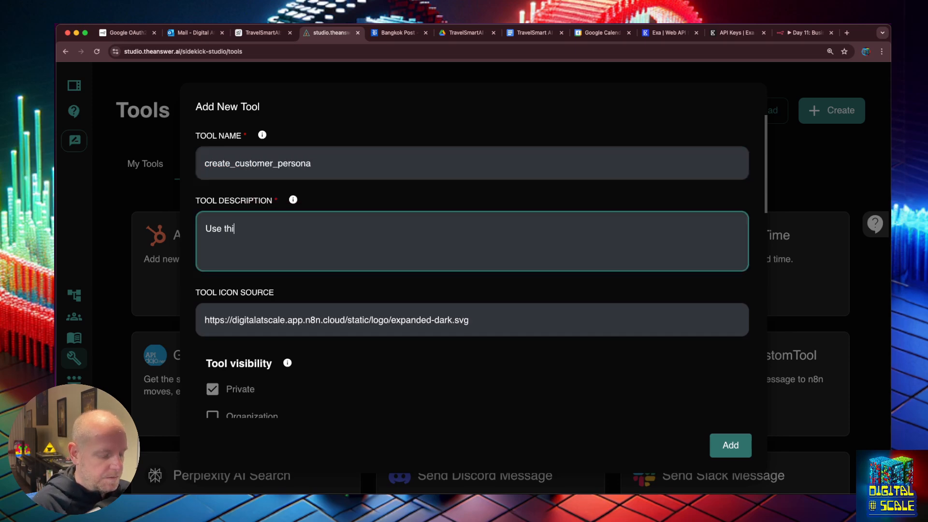
type("s when you need")
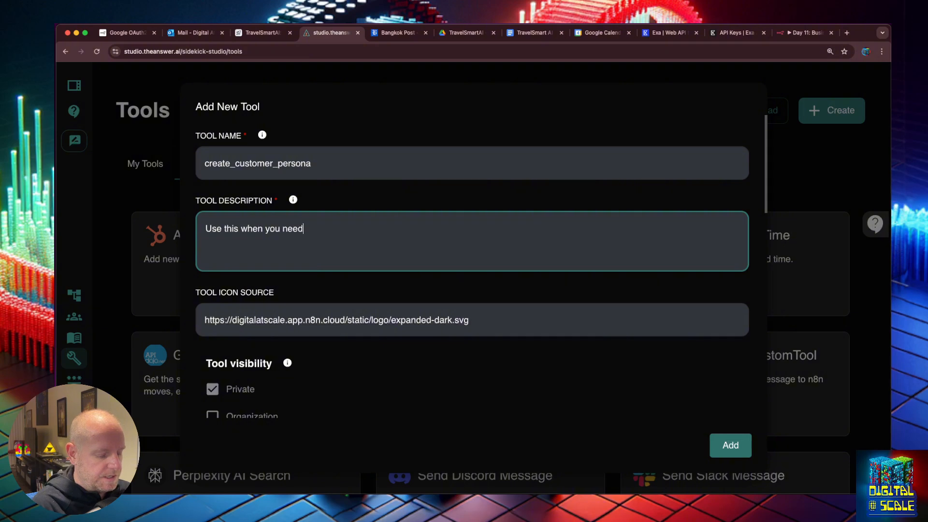
type(" to create or ")
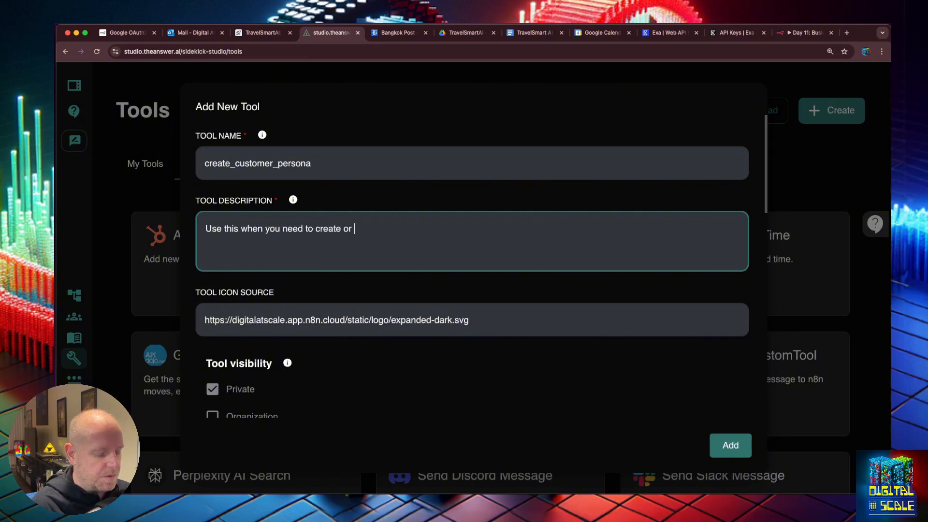
type("update a")
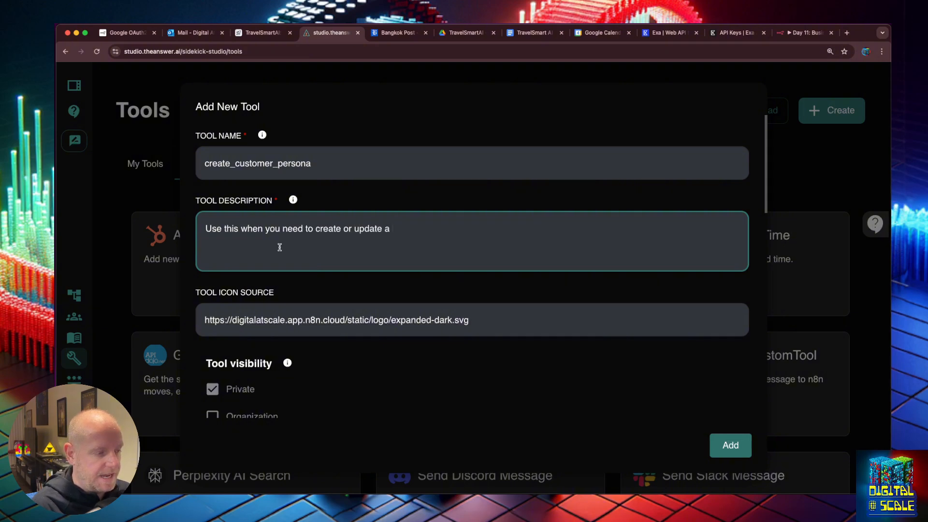
type(" customer persona details")
scroll(494, 343, "down", 3)
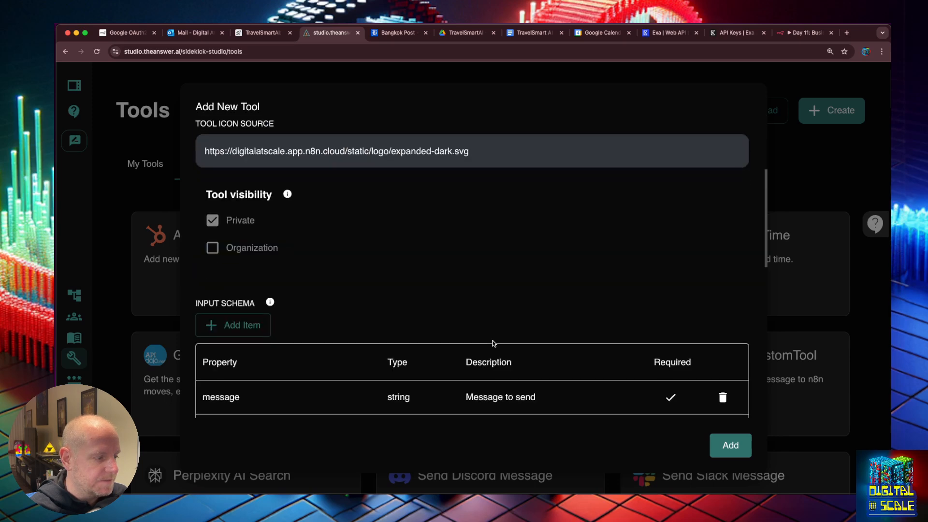
scroll(493, 344, "down", 3)
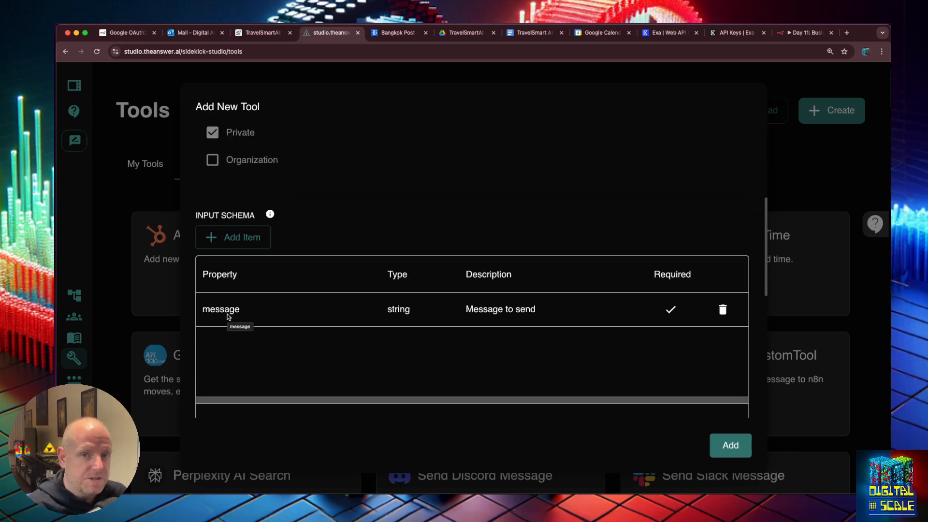
Rename the message input to name, described as 'The name of the customer persona'
double_click(228, 317)
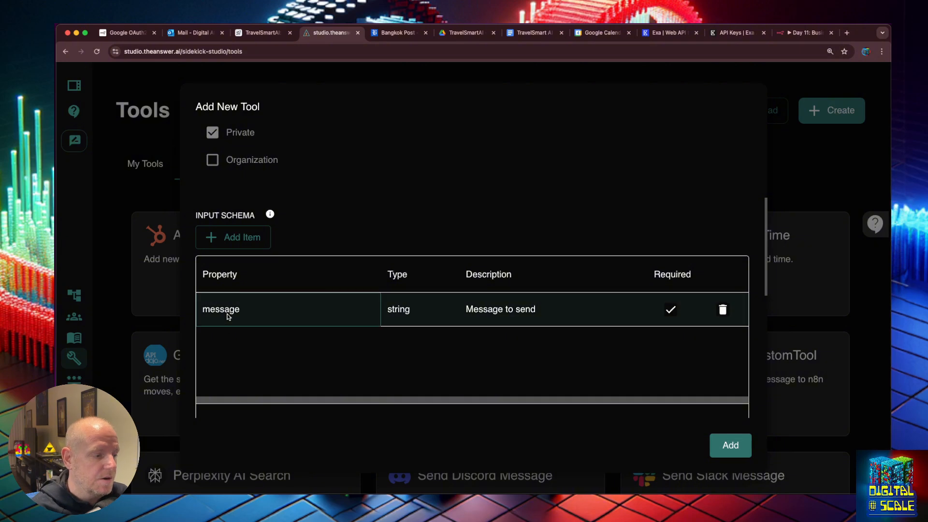
double_click(227, 312)
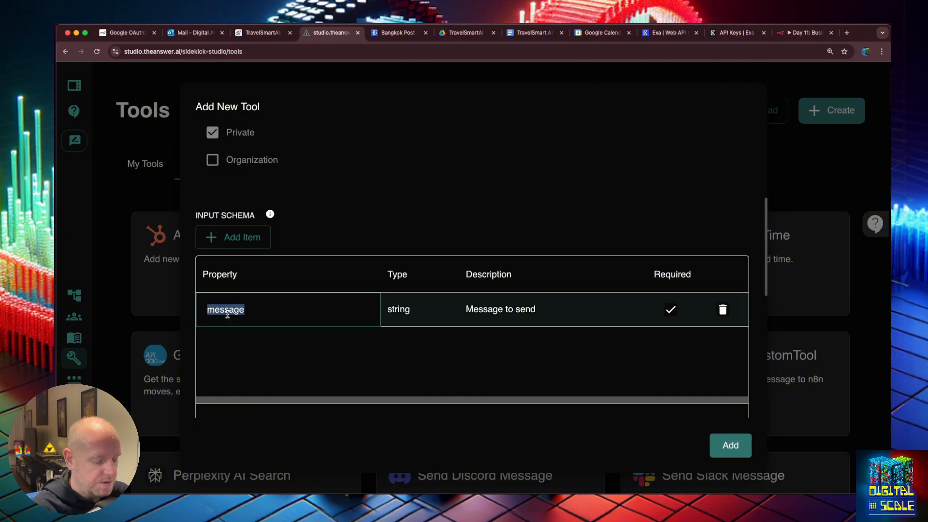
type("name")
double_click(510, 315)
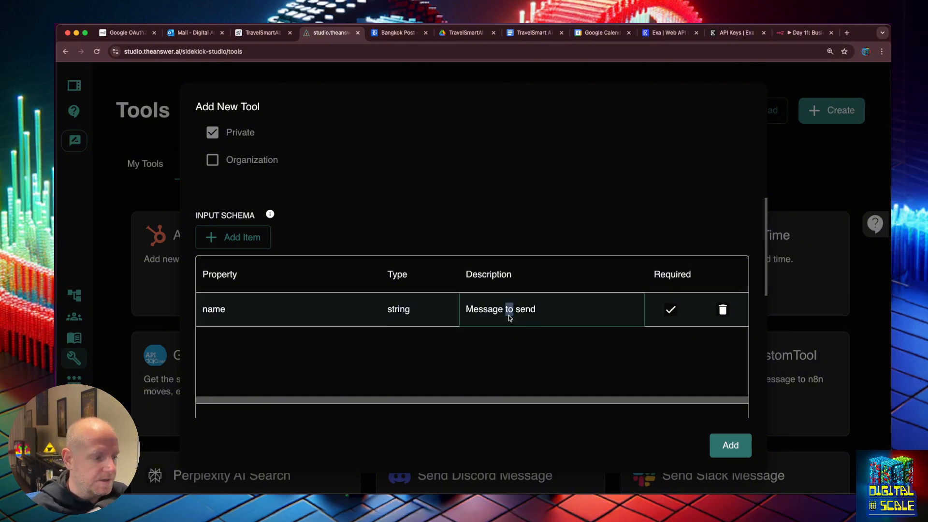
key("super+a")
type("The name of the")
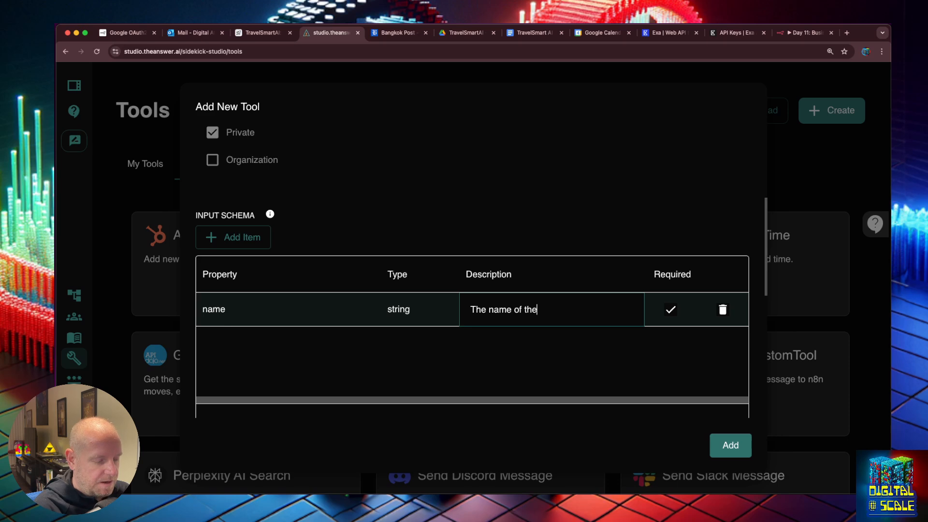
type(" customer")
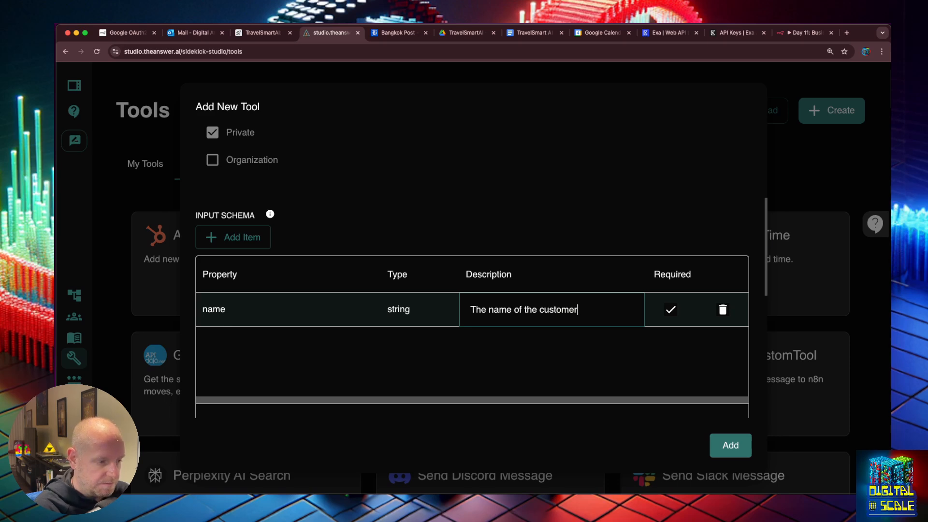
type(" persona")
left_click(670, 312)
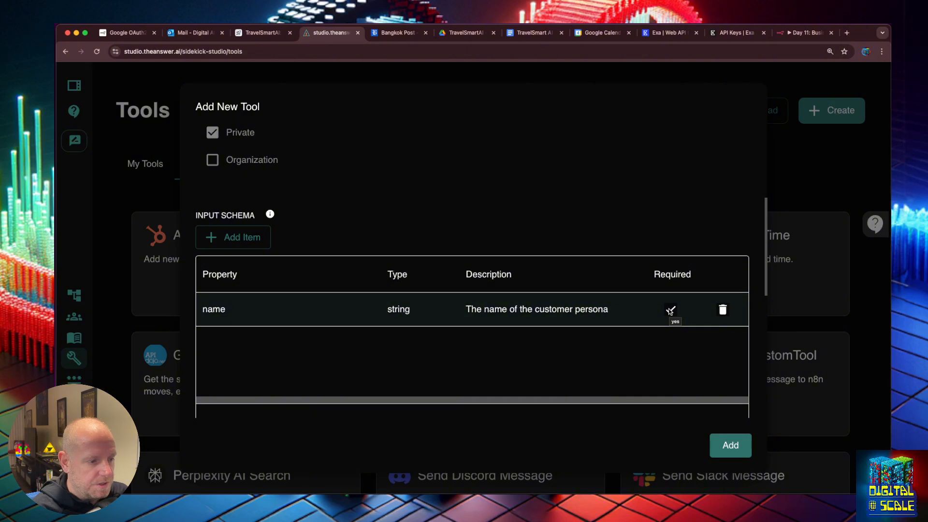
scroll(510, 307, "down", 3)
Add a second schema property named 'demographics', pasted from the slide and lower-cased
left_click(233, 170)
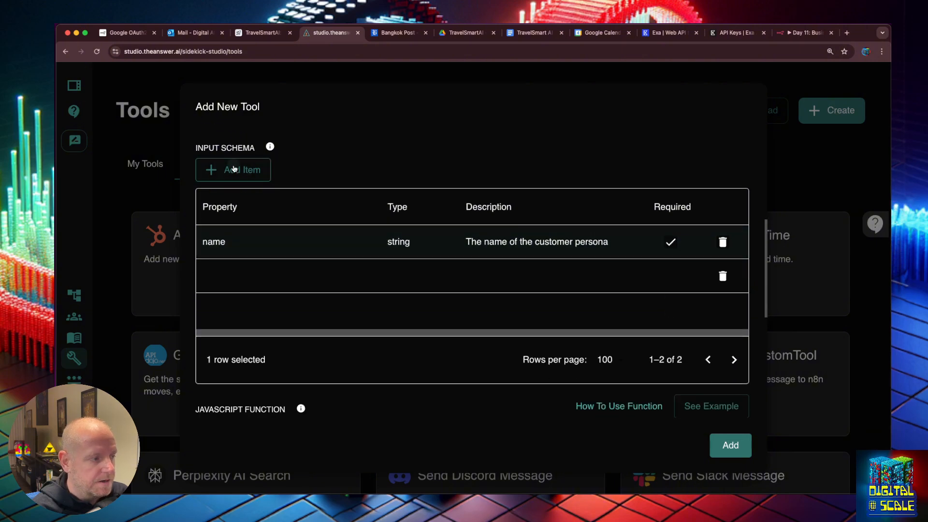
double_click(223, 270)
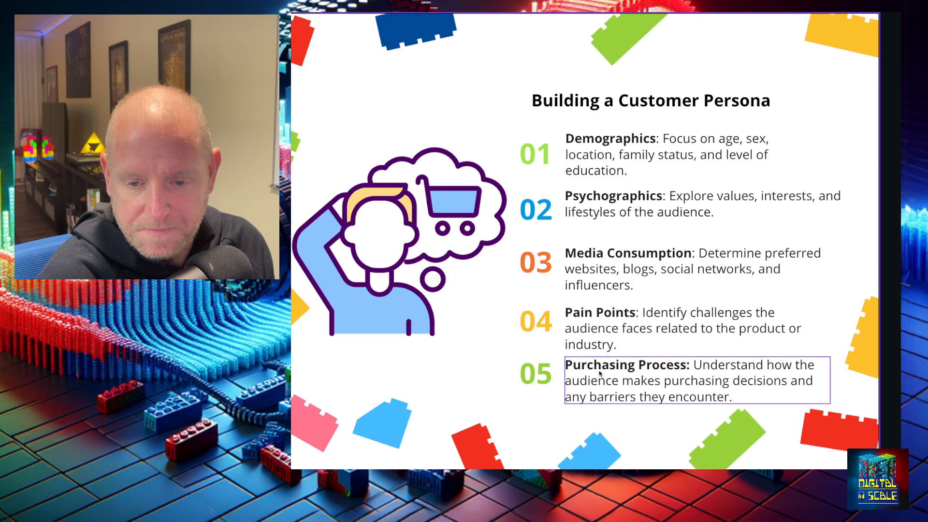
double_click(618, 139)
double_click(617, 138)
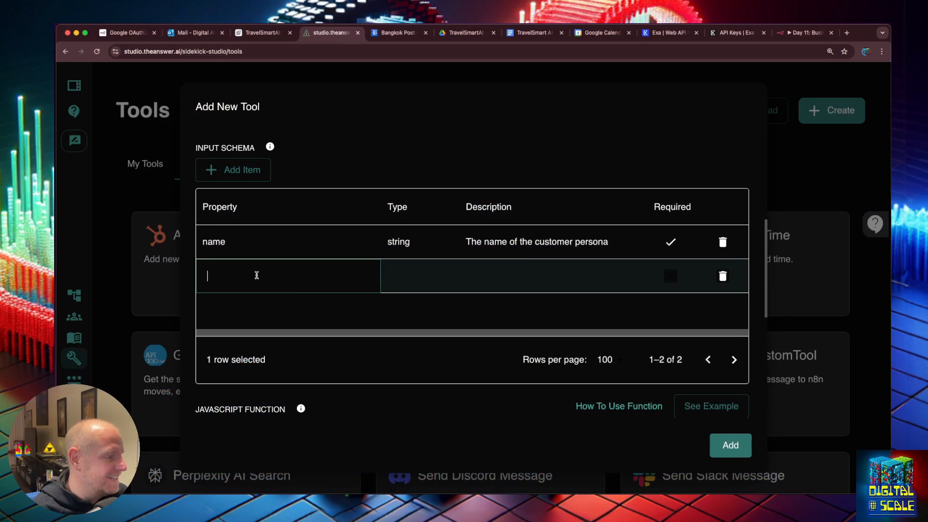
type("Demographics")
left_click(214, 277)
key("BackSpace")
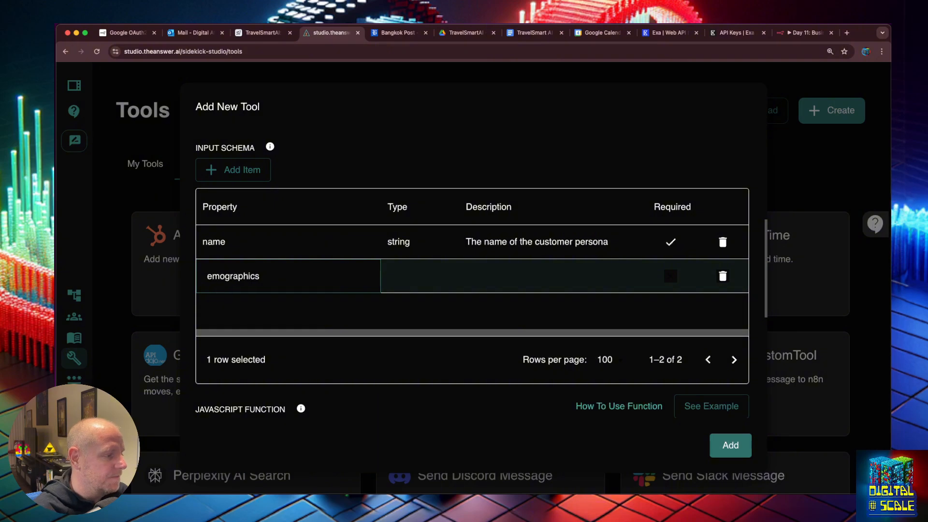
type("d")
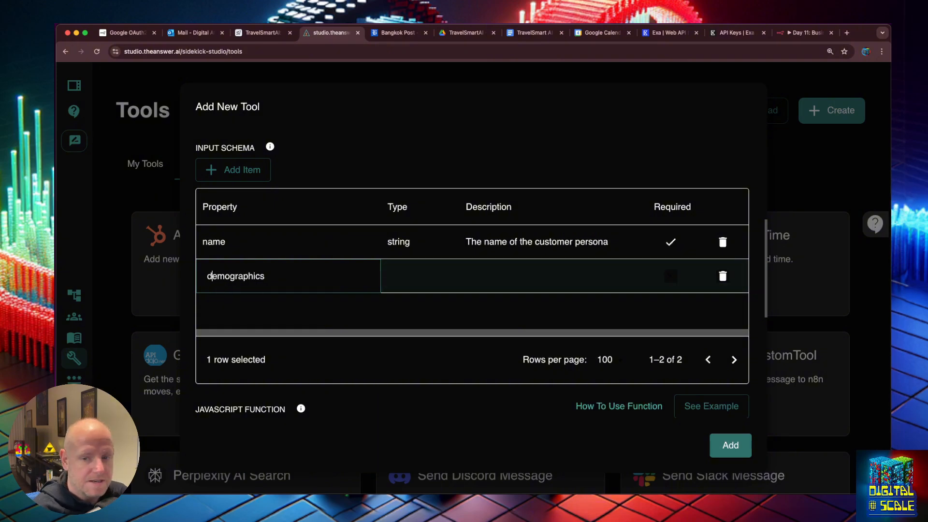
Describe demographics as 'The Demographics of the customer persona'
left_click(500, 278)
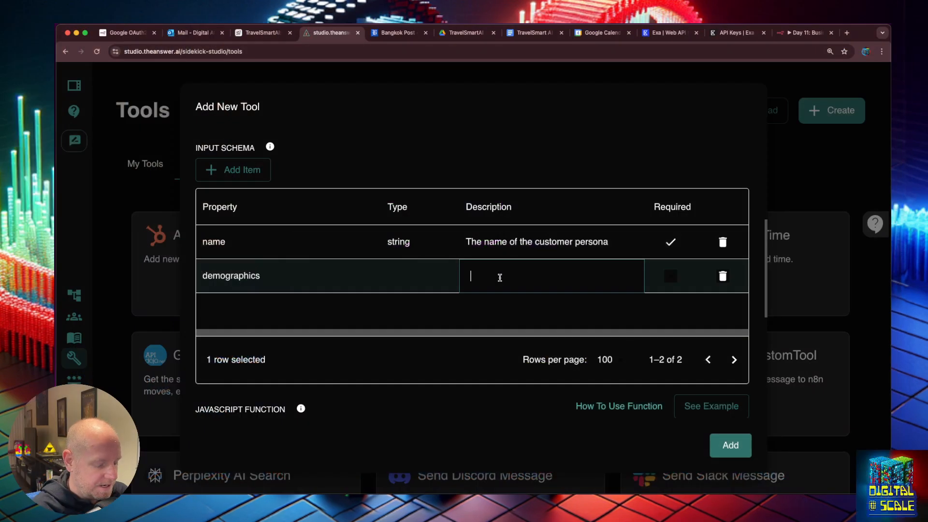
type("The Demographics f")
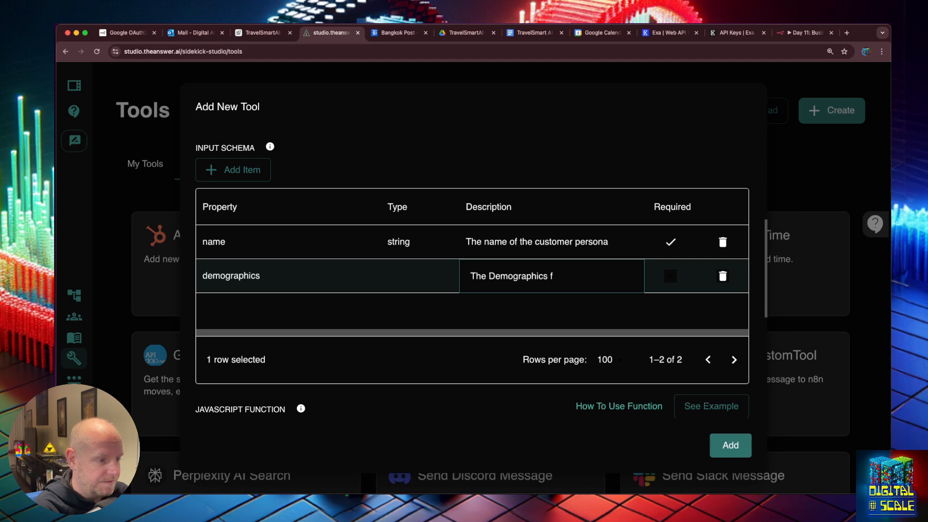
key("BackSpace")
type("of the customer persona")
left_click(281, 304)
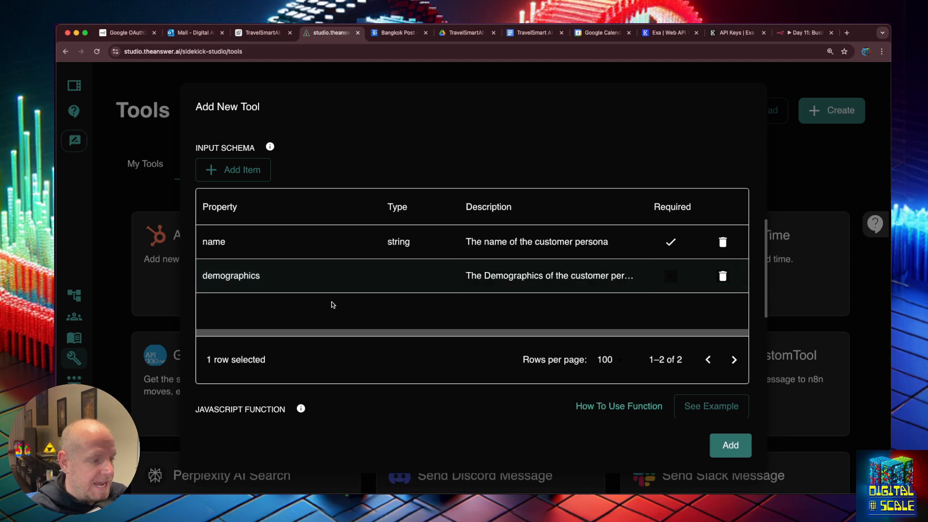
Set the demographics type to string and add a blank third property row
left_click(241, 178)
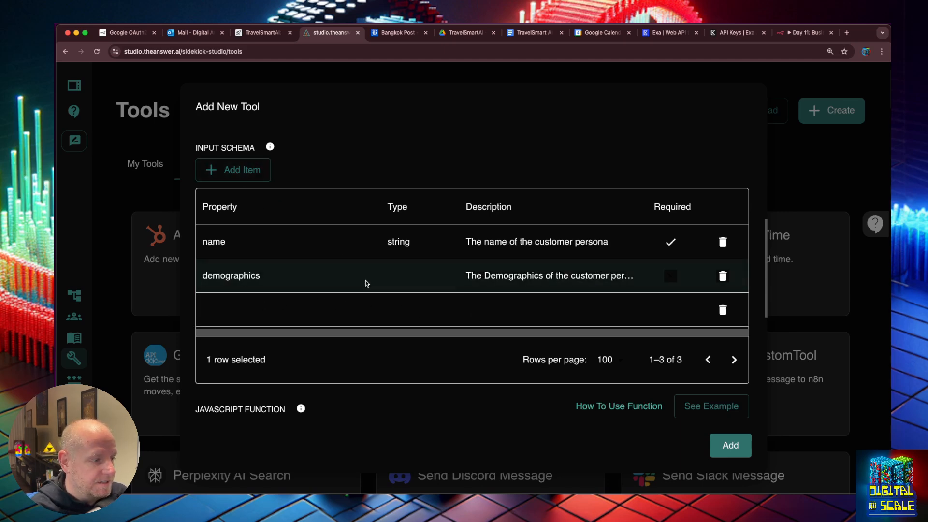
double_click(404, 288)
left_click(402, 308)
double_click(265, 312)
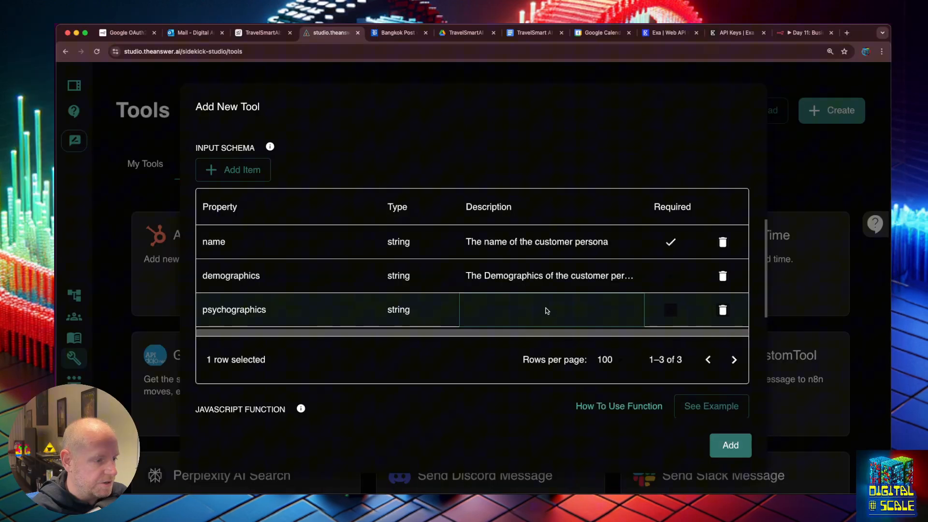
Fill in the psychographics property's description and add another property row
double_click(532, 305)
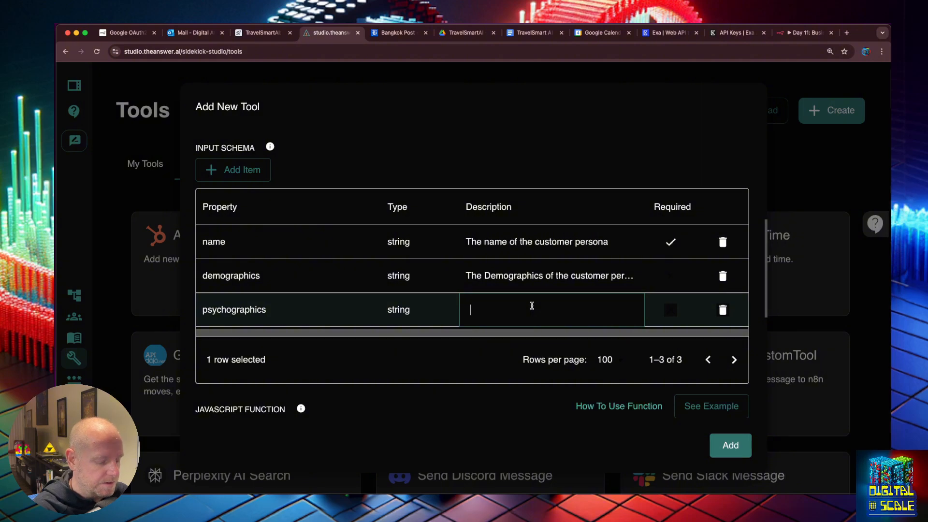
type("The Psychographics of the customer persona")
left_click(406, 269)
scroll(368, 254, "down", 3)
scroll(311, 180, "down", 2)
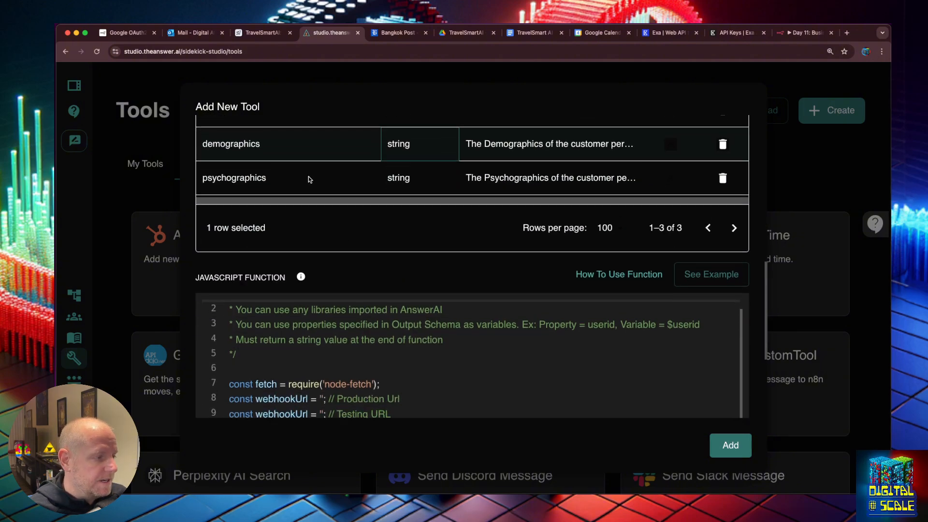
scroll(275, 209, "up", 5)
left_click(246, 215)
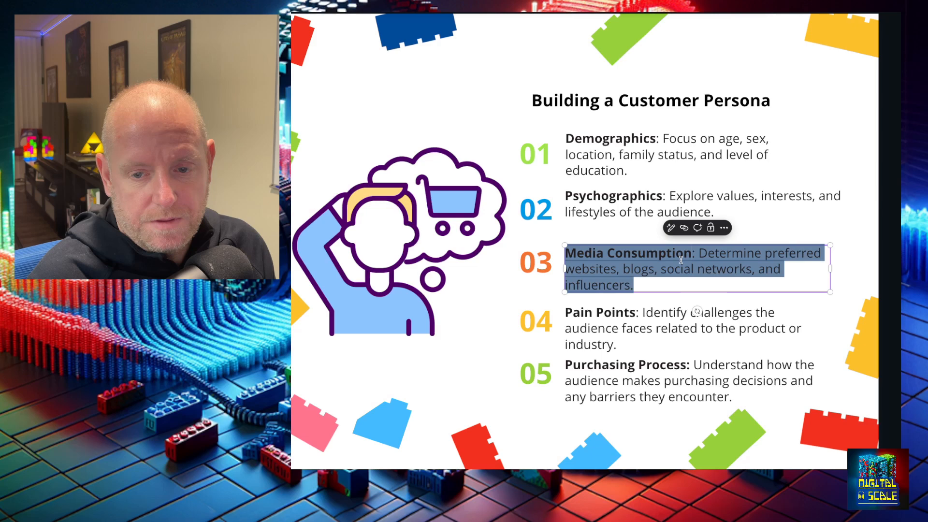
Name the new property 'mediaConsumption' from the slide's Media Consumption heading
left_click(681, 260)
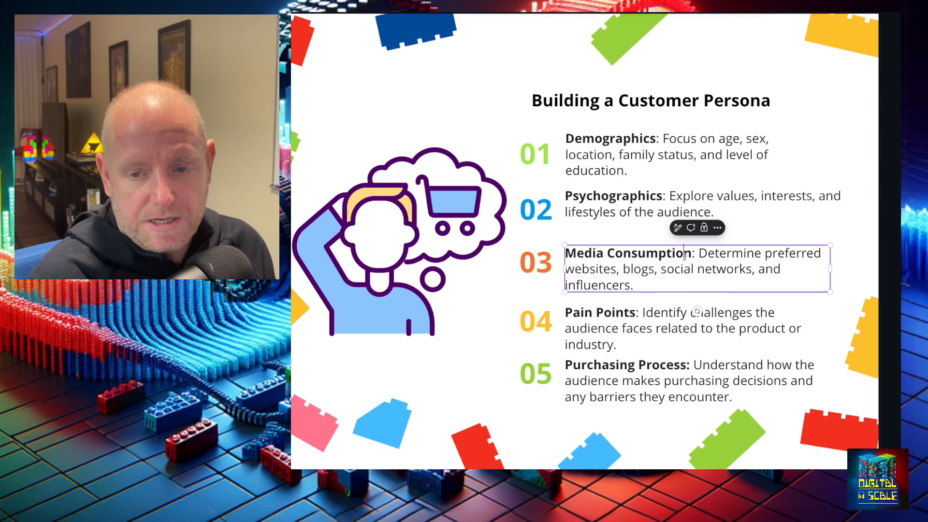
left_click_drag(692, 254, 566, 252)
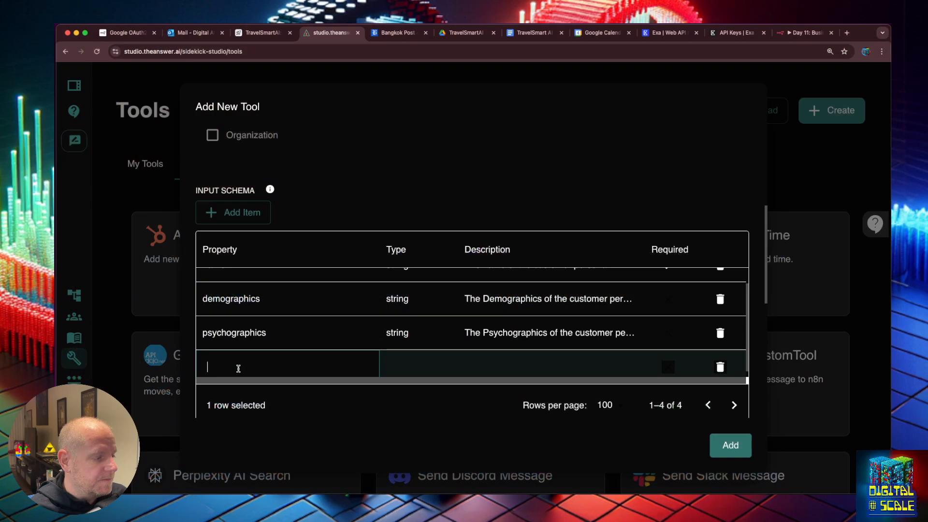
type("Media Consumption")
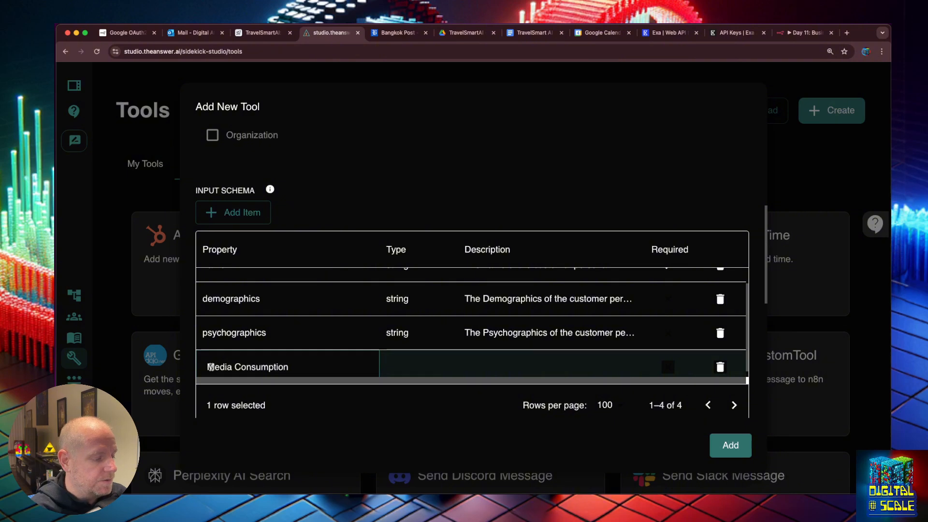
left_click(211, 367)
key("BackSpace")
type("m")
key("Delete")
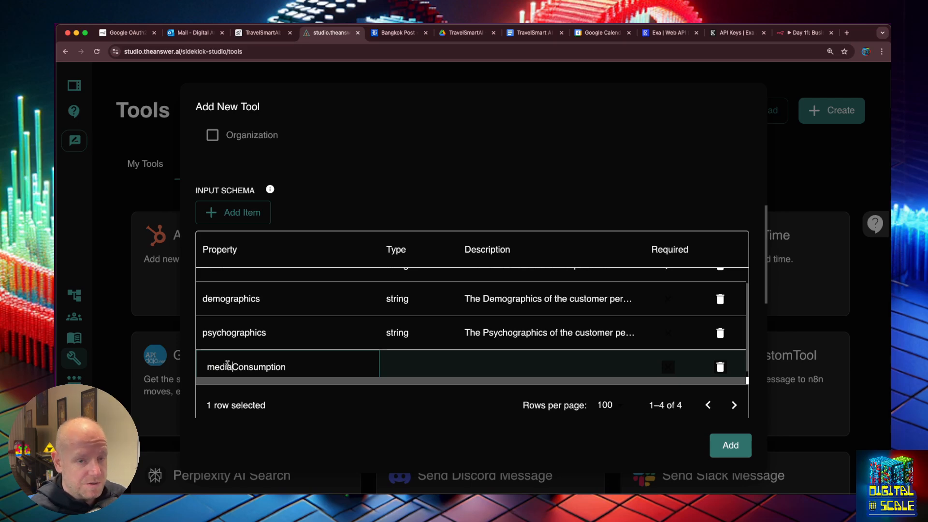
key("BackSpace")
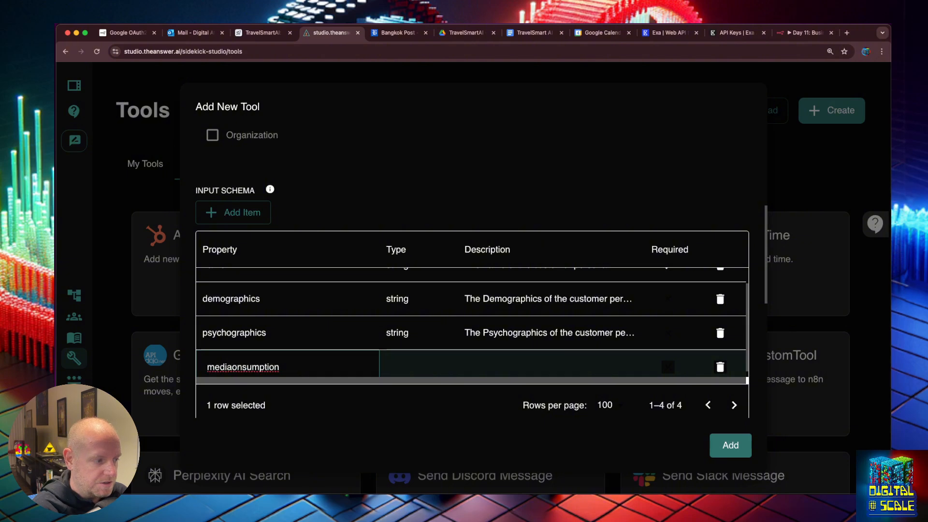
type("_c")
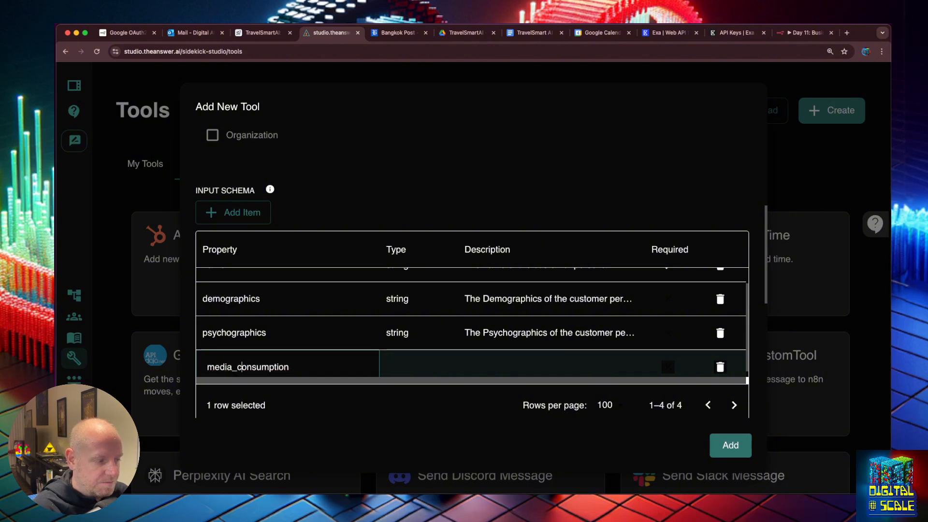
key("BackSpace")
key("BackSpace")
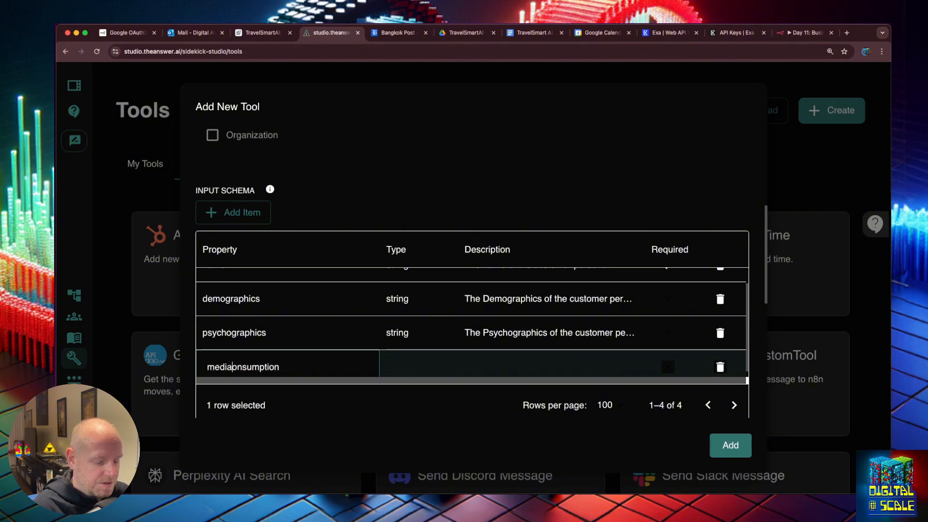
type("-c")
key("BackSpace")
key("BackSpace")
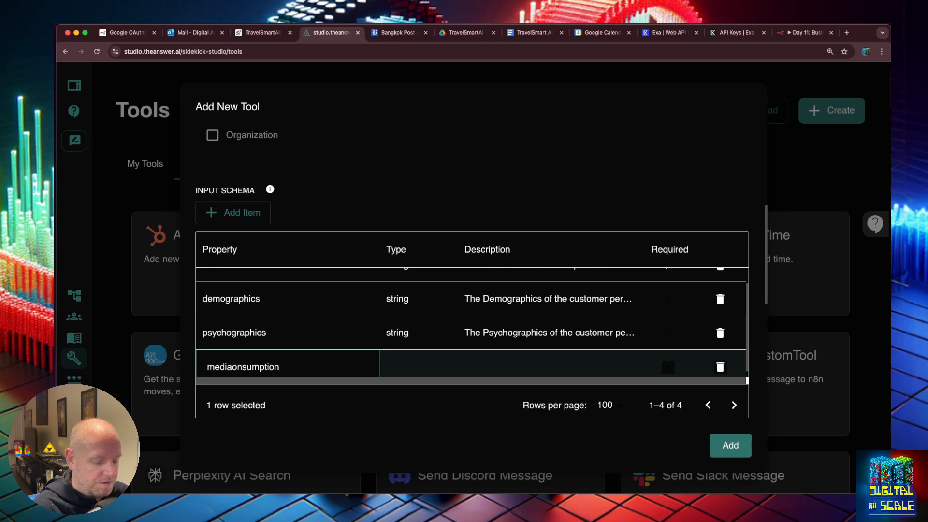
type("_c")
key("BackSpace")
key("BackSpace")
type("C")
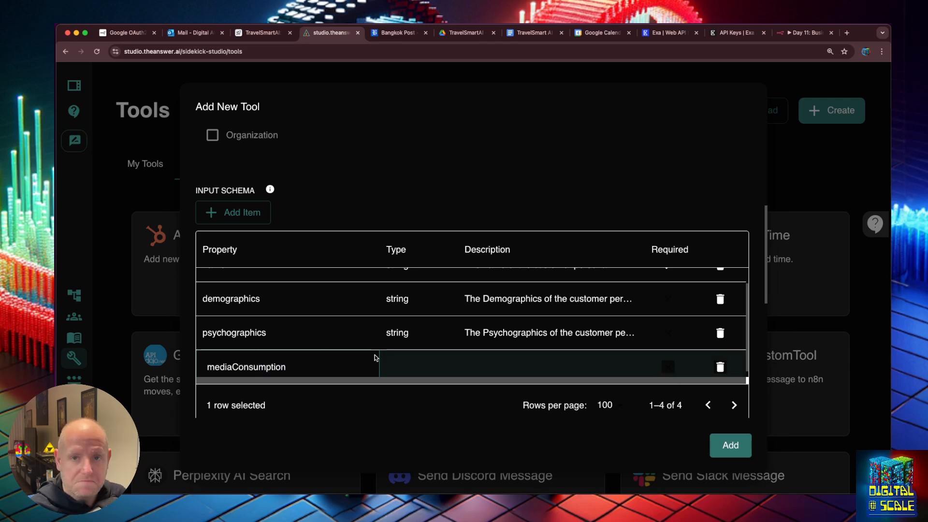
Make mediaConsumption a string described as 'The Media Consumption of the customer persona'
double_click(389, 371)
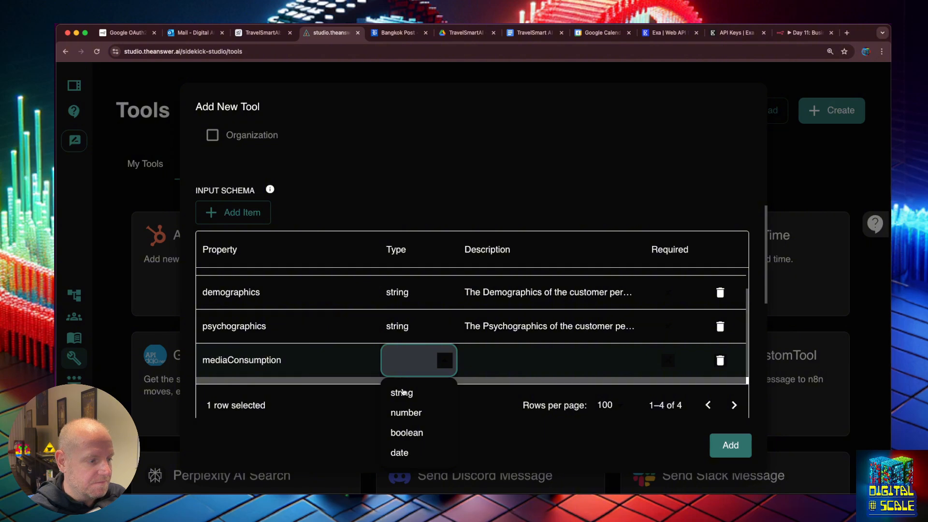
left_click(402, 393)
left_click(515, 367)
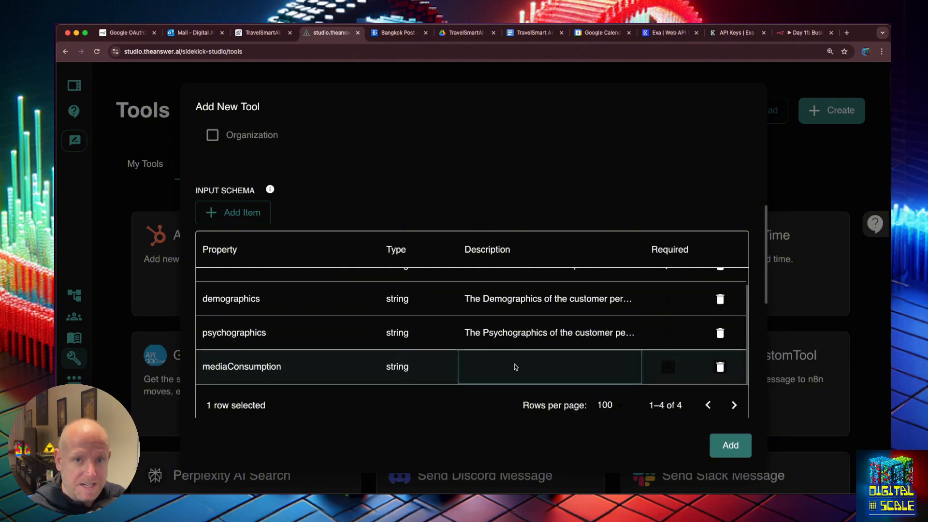
double_click(515, 367)
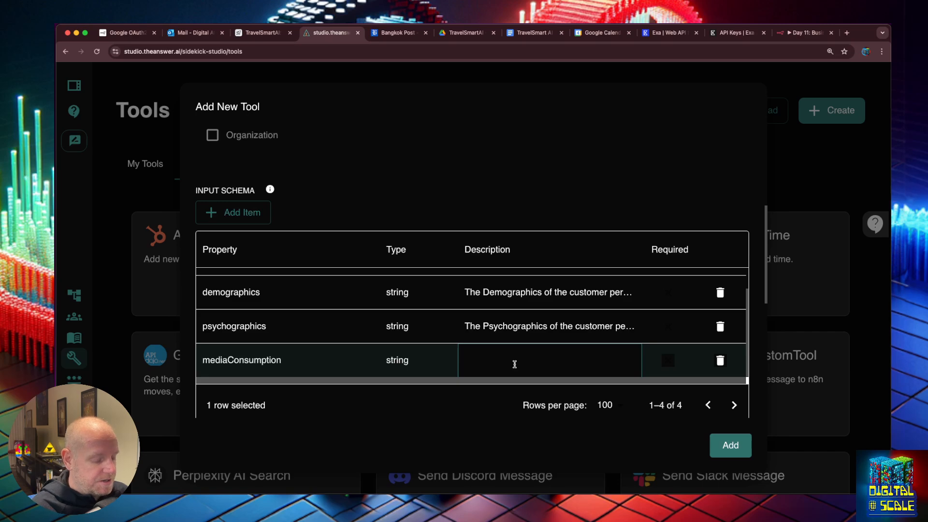
type("The Media Consumption of the customer persona")
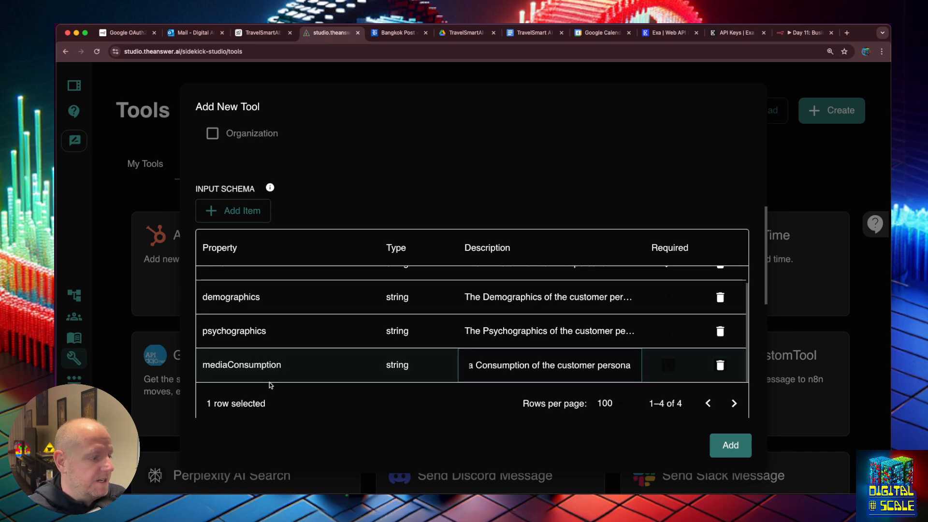
key("Return")
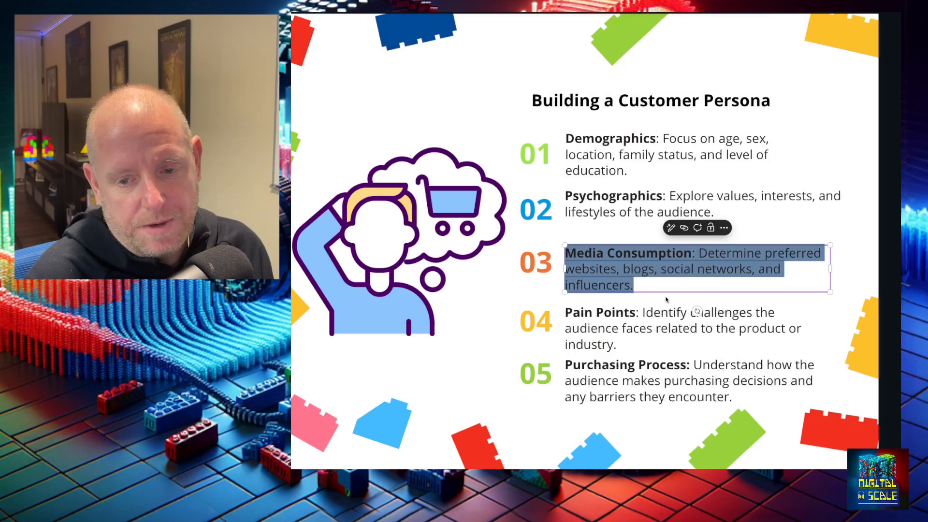
Name the next property 'painPoints' from the slide's Pain Points heading
left_click(635, 313)
left_click(635, 313)
key("Escape")
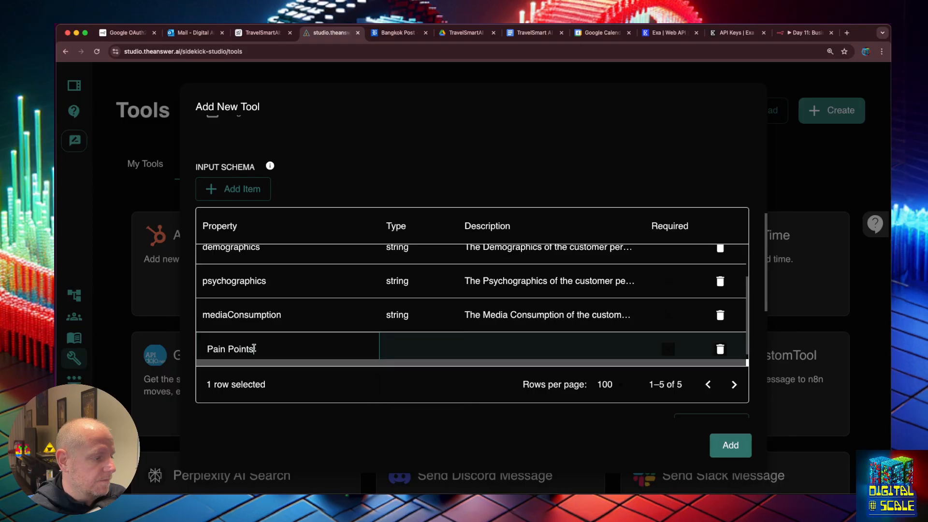
key("BackSpace")
type("p")
key("Right")
key("Right")
key("Right")
key("Right")
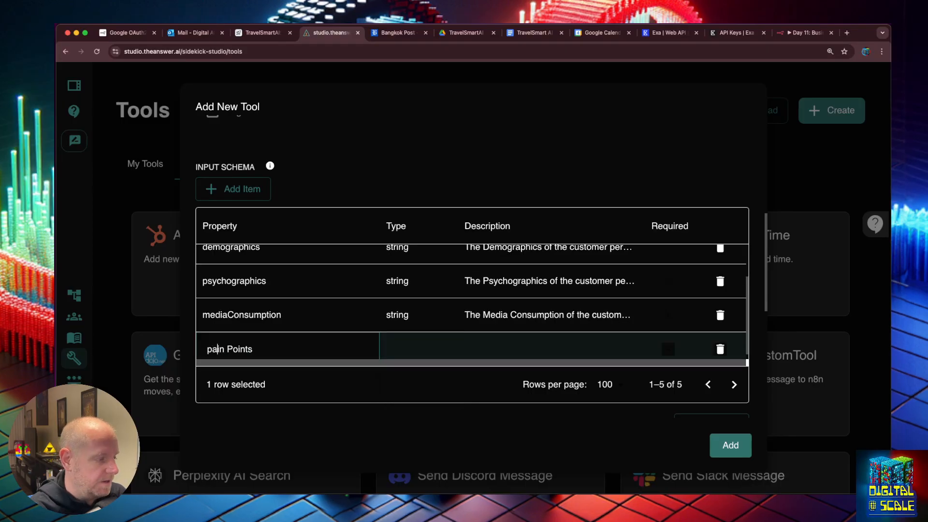
key("BackSpace")
Set painPoints' type to string and move to its description
left_click(390, 338)
left_click(399, 373)
left_click(508, 347)
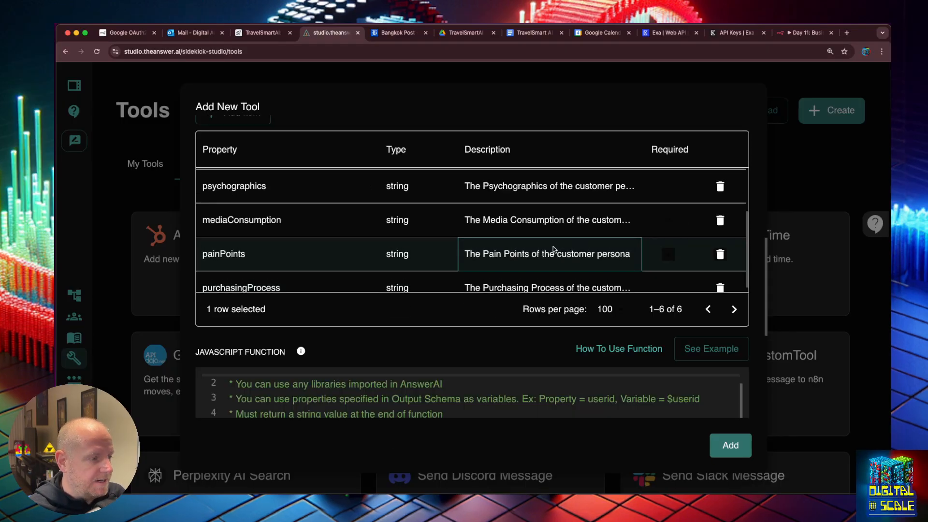
scroll(554, 250, "up", 1)
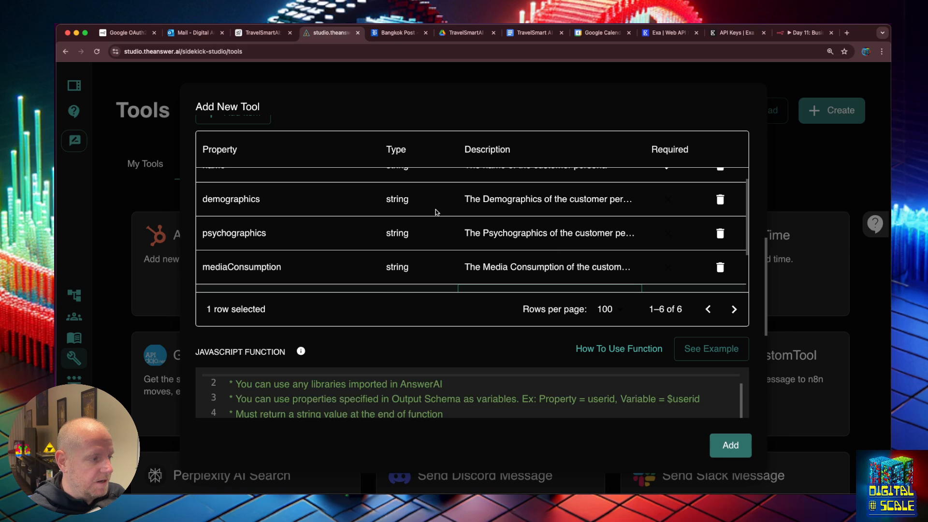
scroll(437, 212, "up", 1)
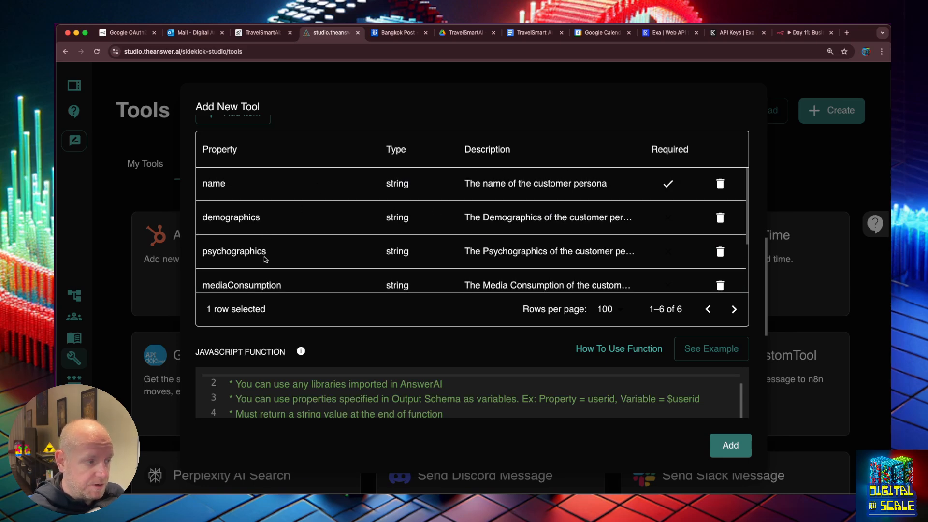
scroll(264, 260, "down", 3)
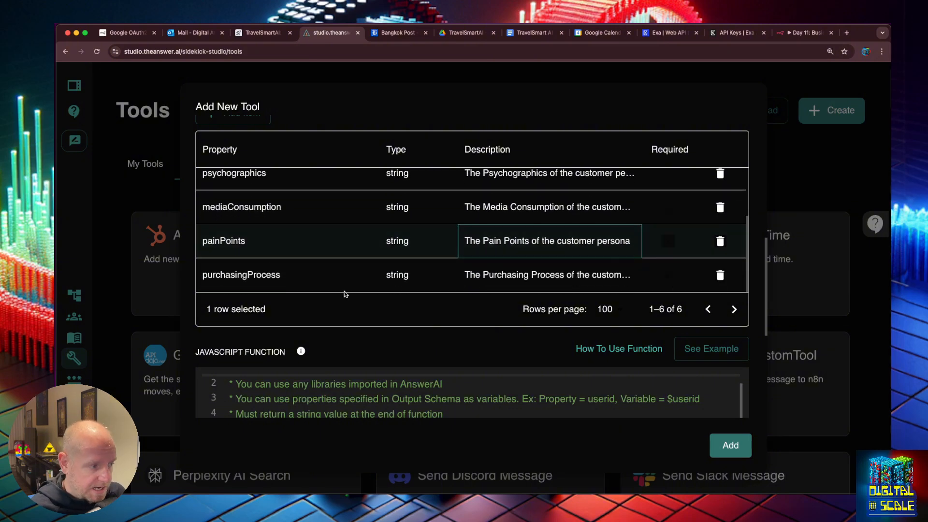
scroll(394, 315, "down", 5)
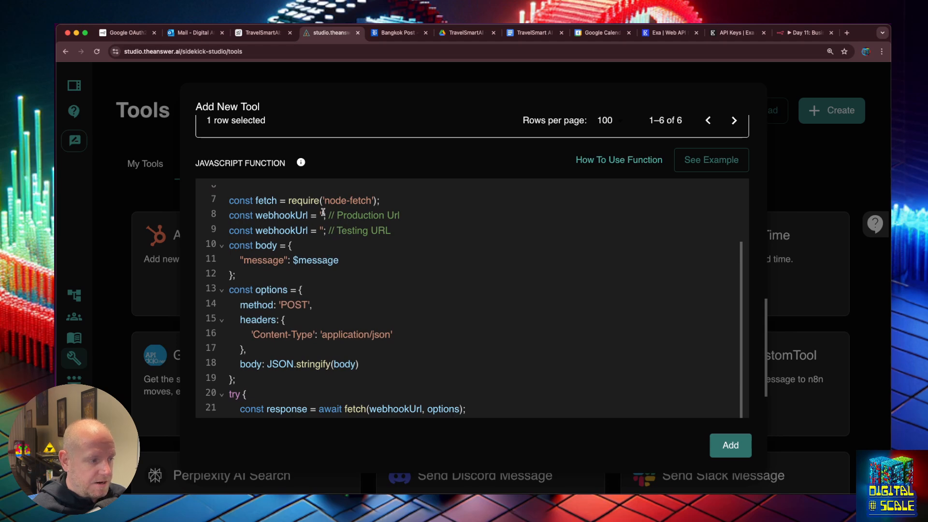
Check the schema property spellings against the request body fields in the tool code
scroll(306, 251, "up", 10)
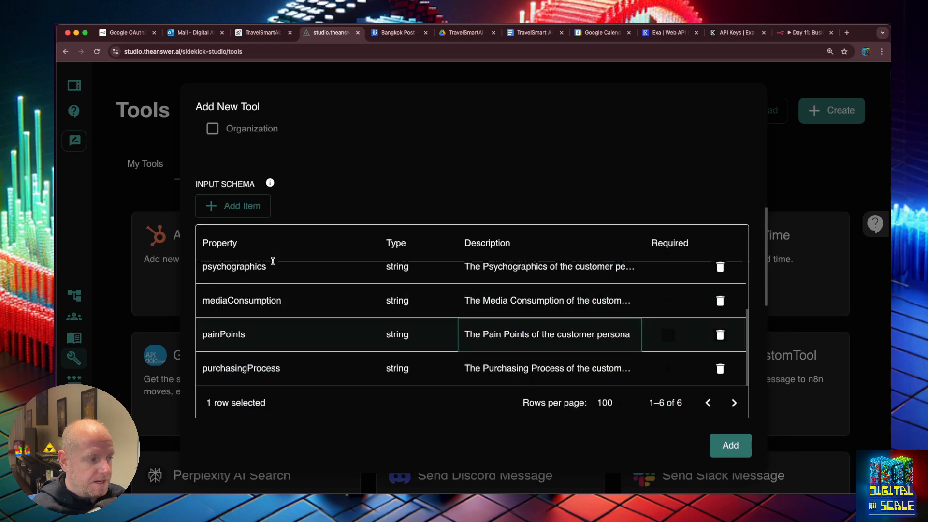
scroll(273, 267, "up", 3)
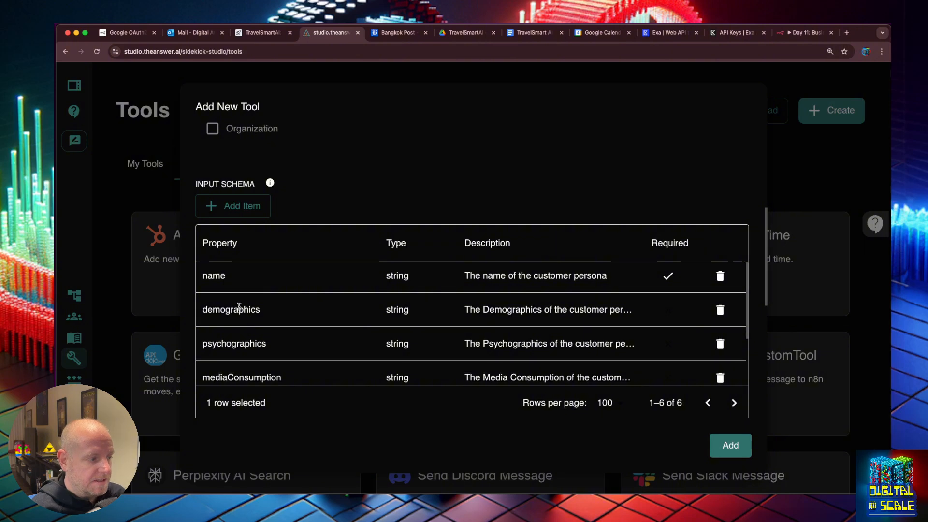
double_click(216, 278)
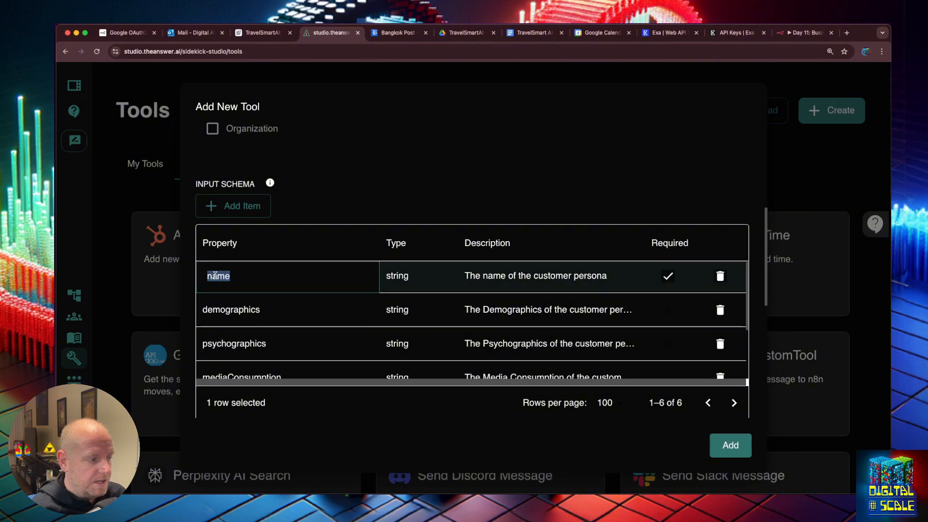
scroll(228, 305, "down", 10)
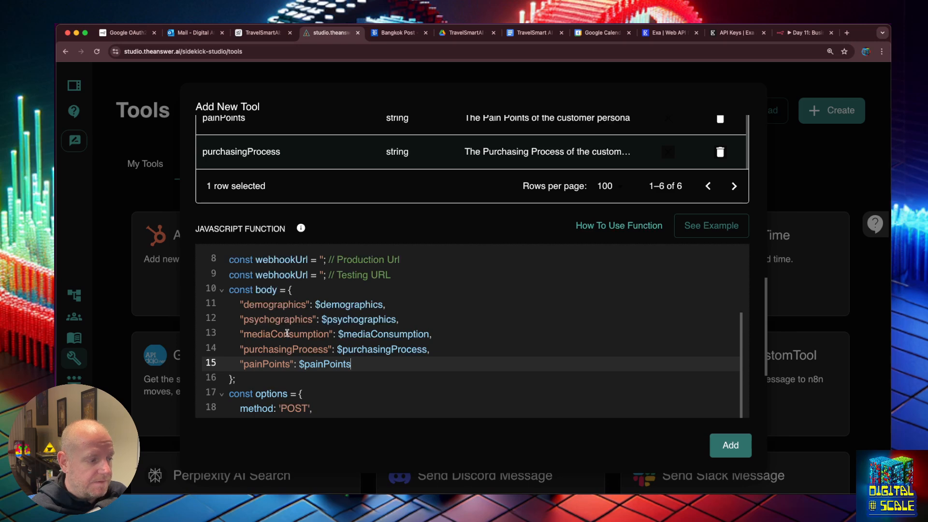
left_click_drag(230, 290, 259, 379)
left_click(267, 378)
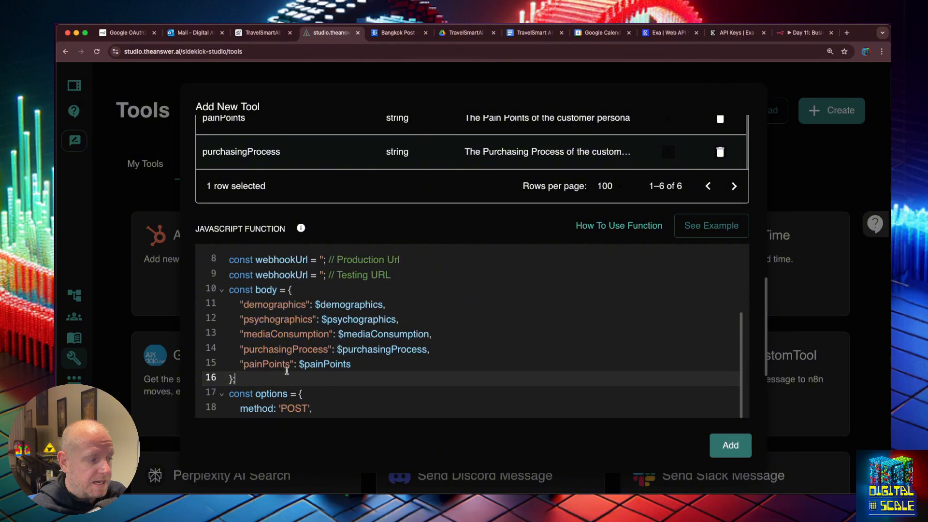
Go over the body's persona fields and the production webhook URL line, then bring up n8n
scroll(286, 370, "up", 1)
left_click_drag(289, 300, 300, 382)
left_click(301, 385)
left_click_drag(293, 303, 270, 376)
left_click(269, 376)
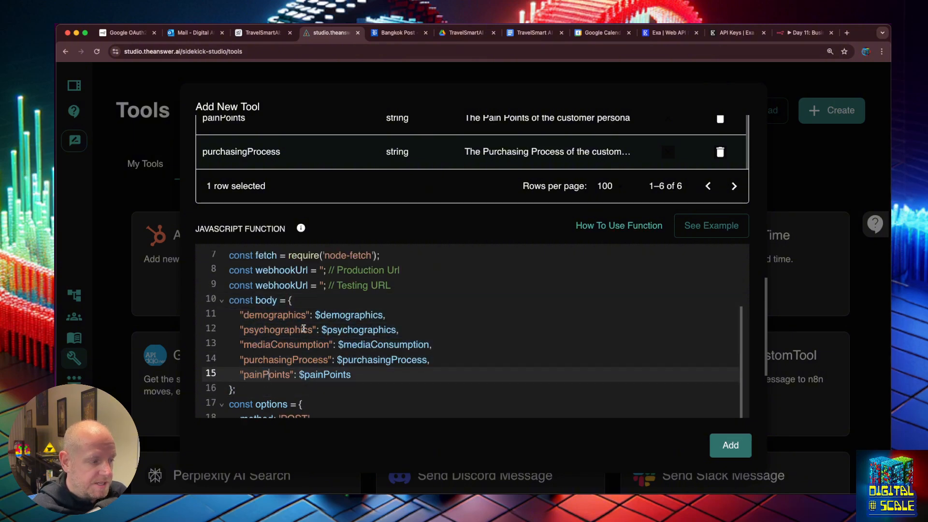
left_click(321, 271)
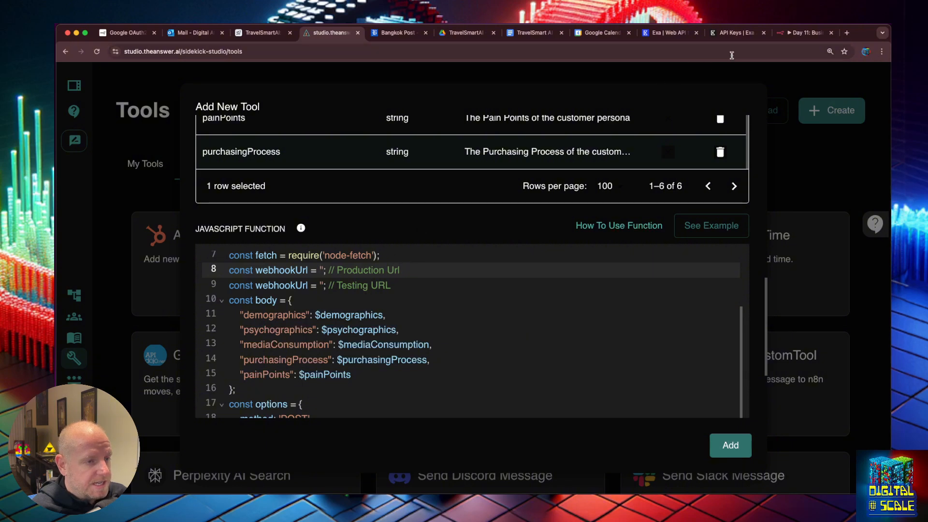
left_click(805, 32)
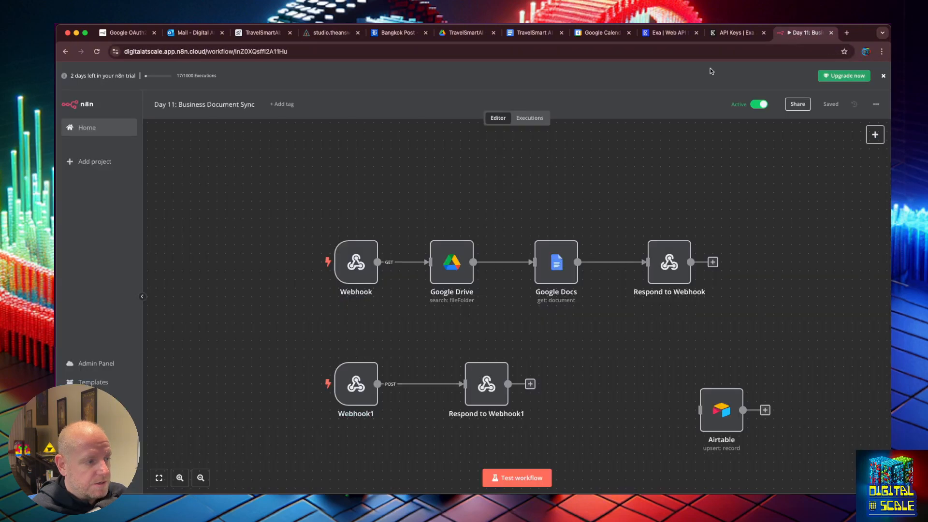
Copy Webhook1's test URL from its node settings and return to TheAnswer.ai Studio
double_click(356, 384)
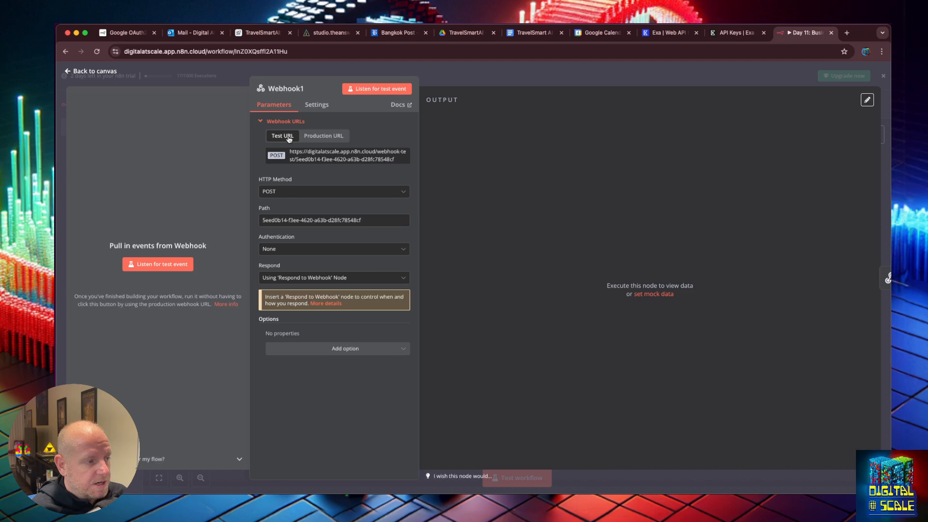
left_click(303, 159)
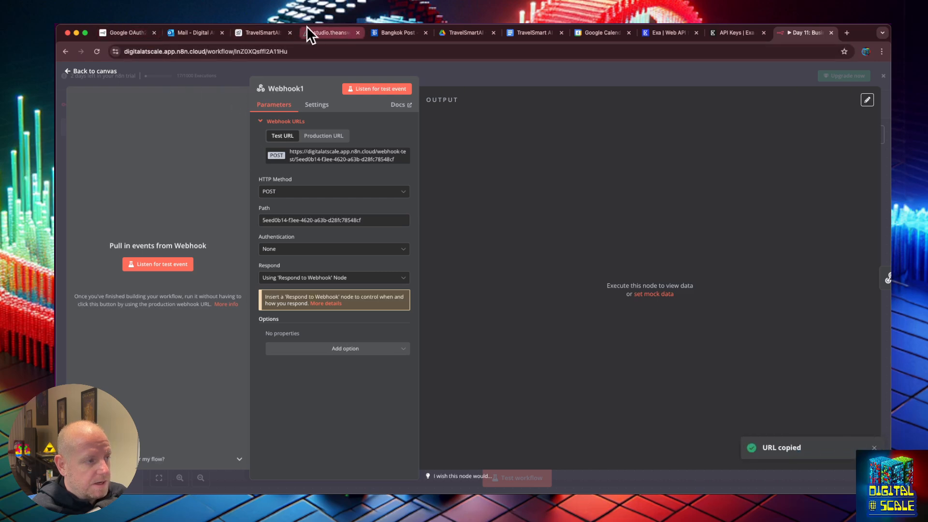
left_click(322, 34)
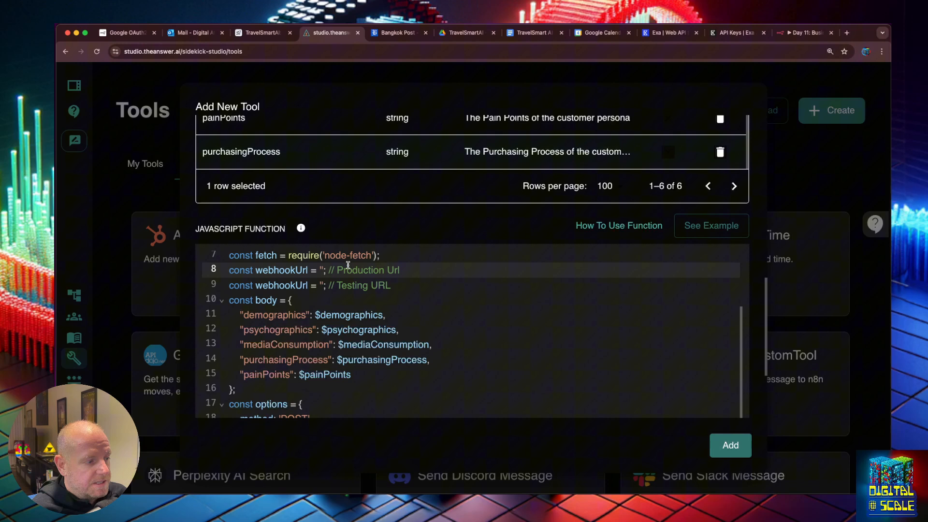
Paste the n8n test URL into line 9 and the production URL into line 8
left_click(321, 286)
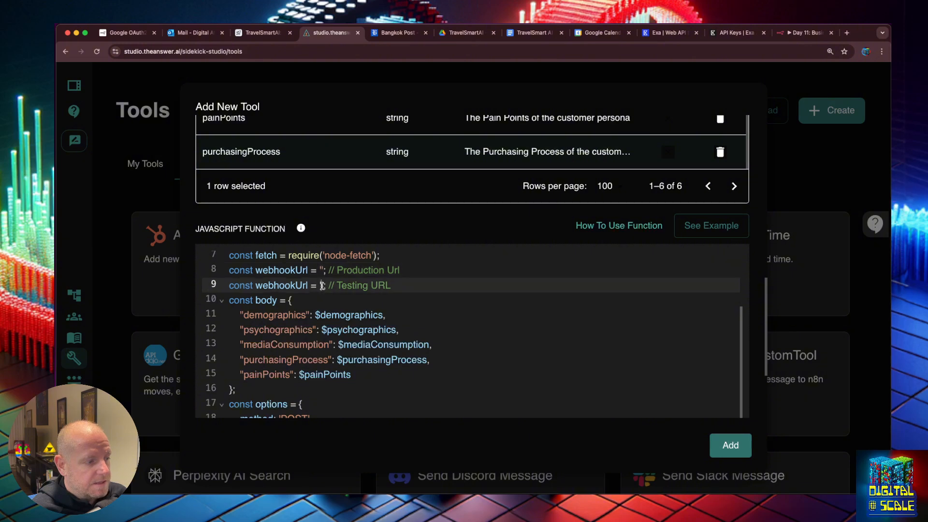
key("super+v")
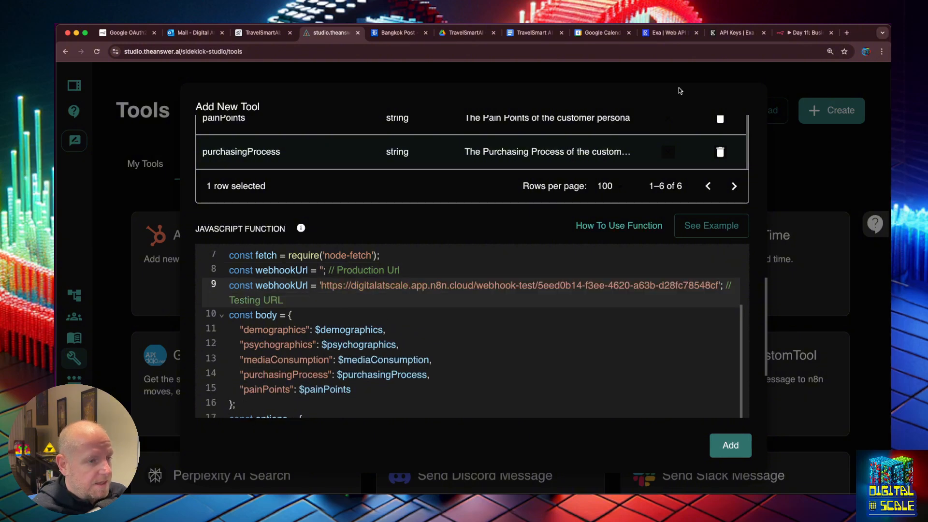
left_click(790, 34)
left_click(323, 136)
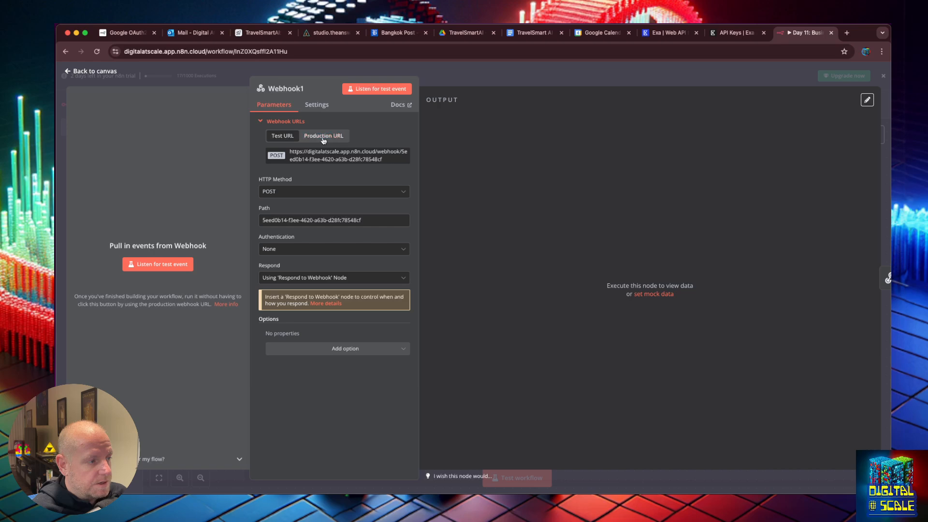
left_click(322, 155)
left_click(331, 32)
left_click(321, 270)
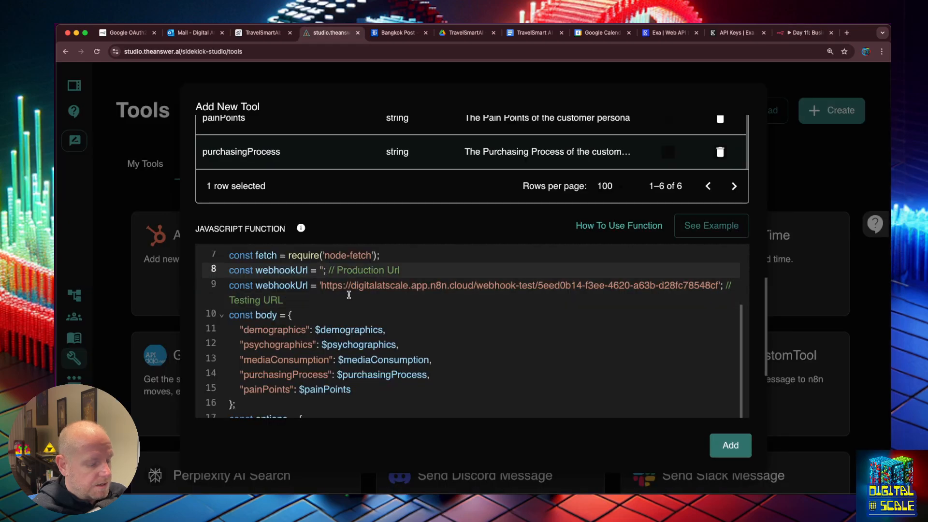
key("super+v")
Comment out the production URL line with // and add the tool
left_click(230, 270)
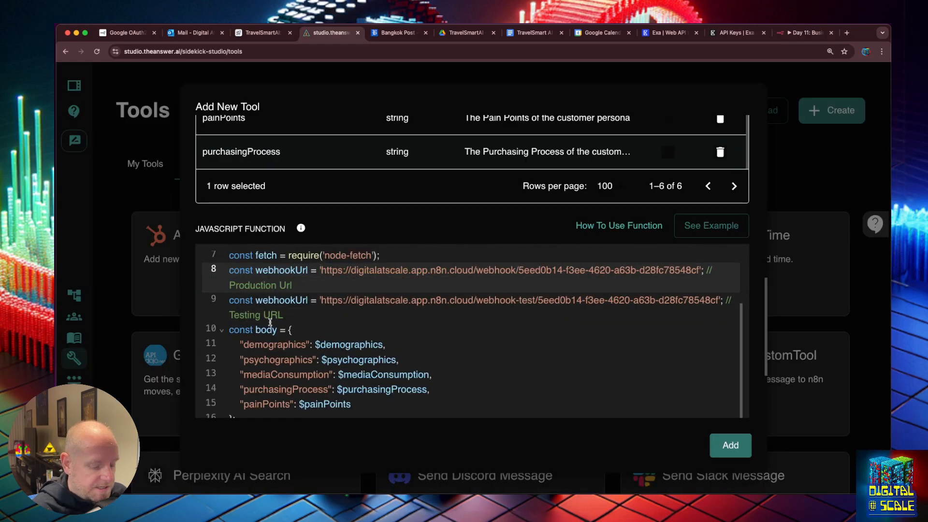
type("//")
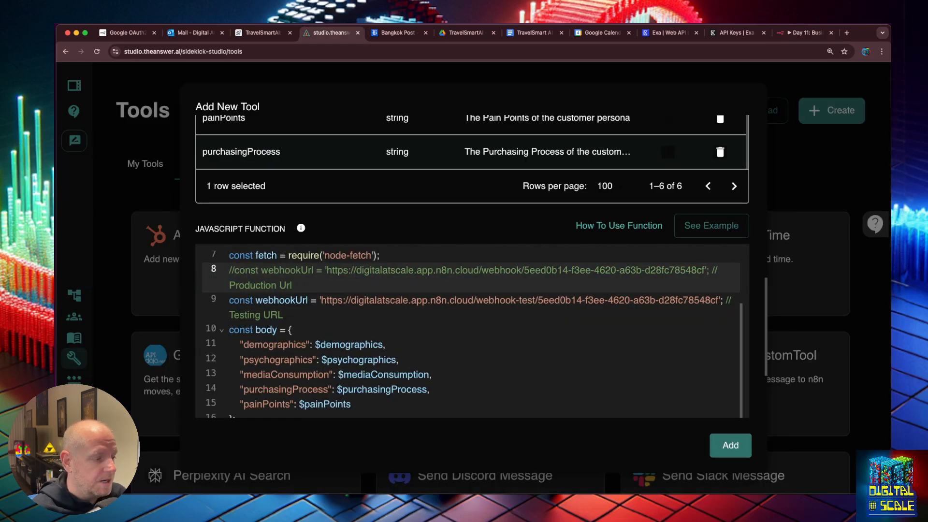
left_click(296, 286)
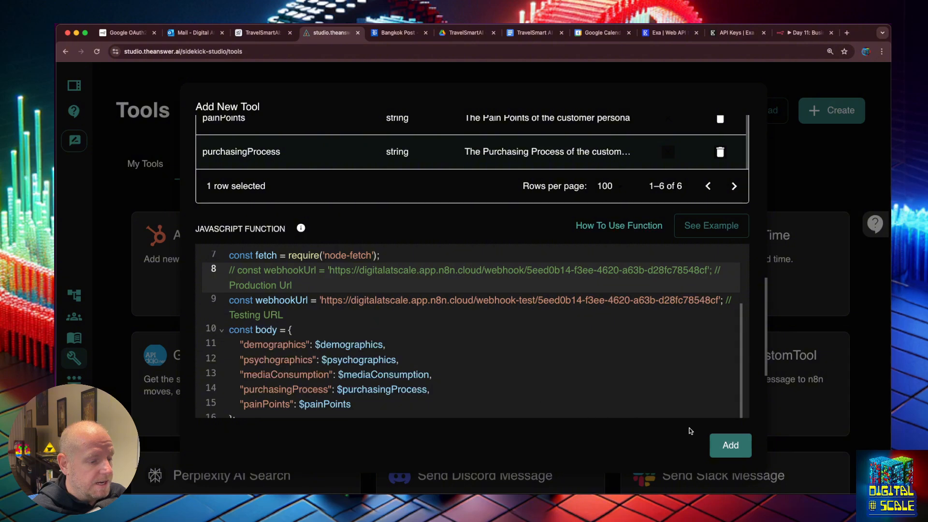
scroll(532, 346, "down", 5)
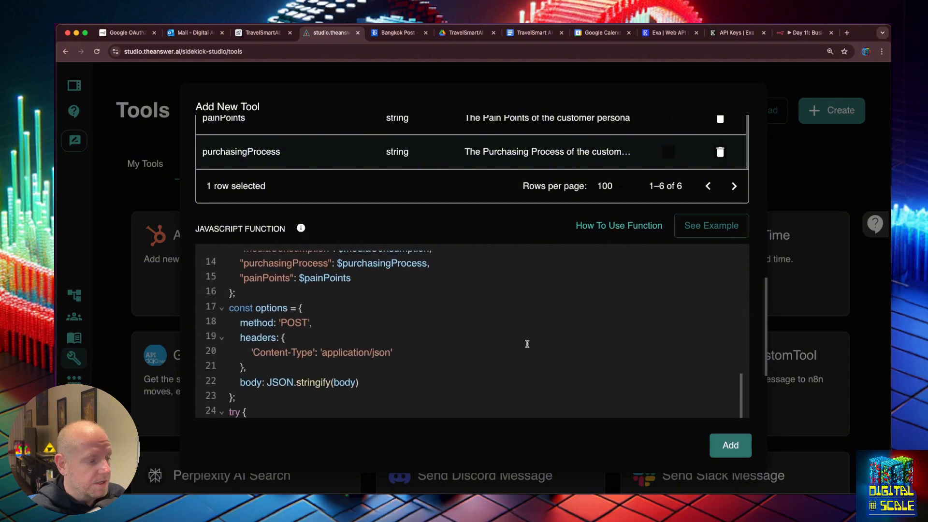
scroll(526, 341, "up", 8)
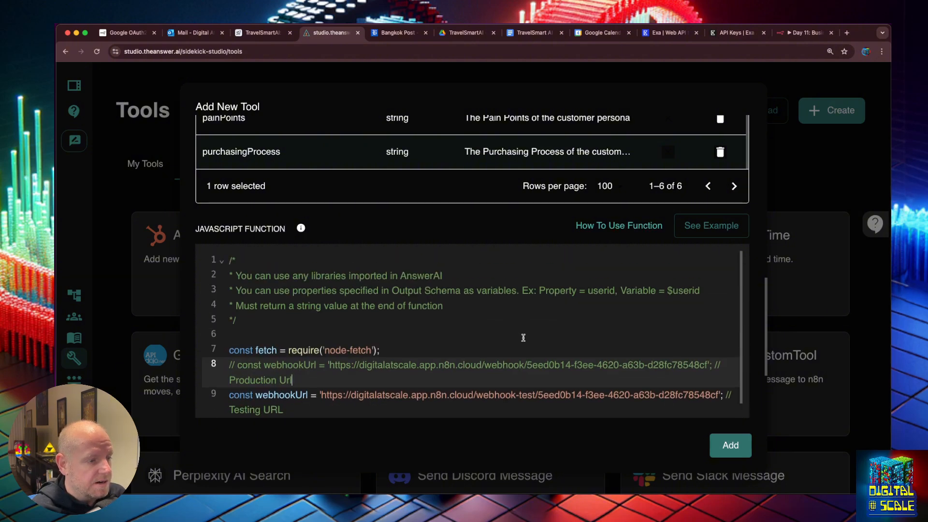
left_click(730, 445)
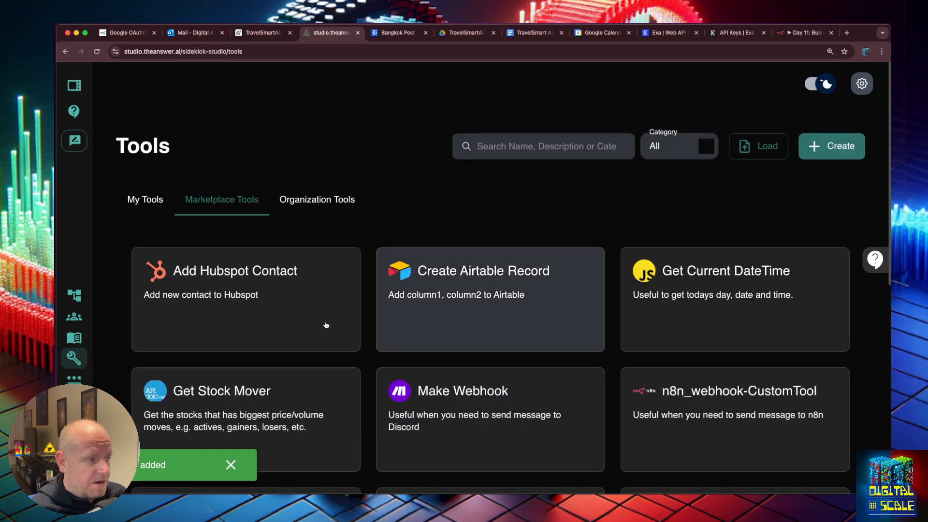
Check My Tools, then open the Persona Sidekick chatflow
left_click(145, 199)
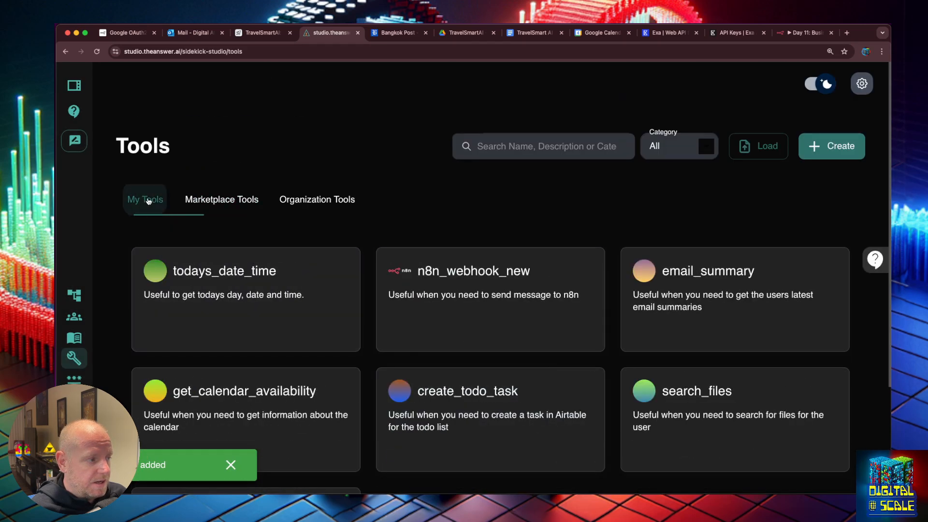
scroll(454, 204, "down", 2)
scroll(453, 204, "down", 1)
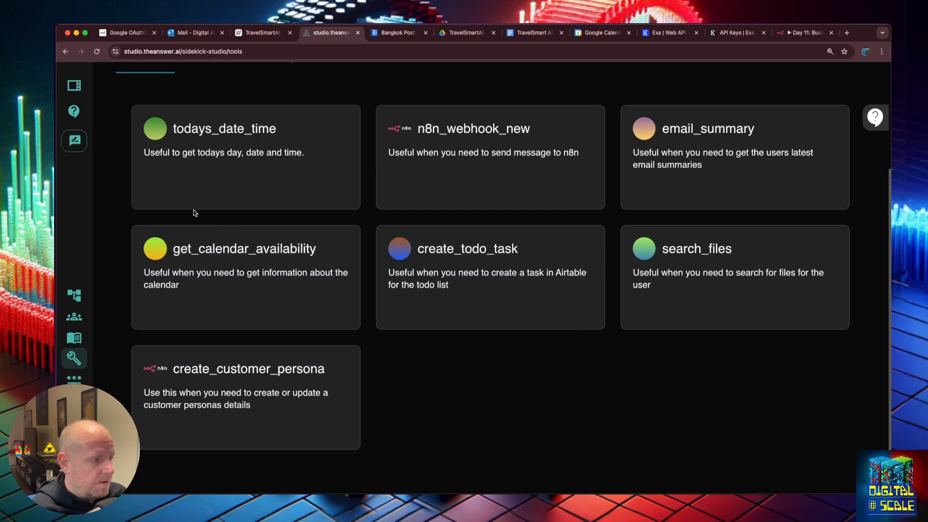
left_click(74, 296)
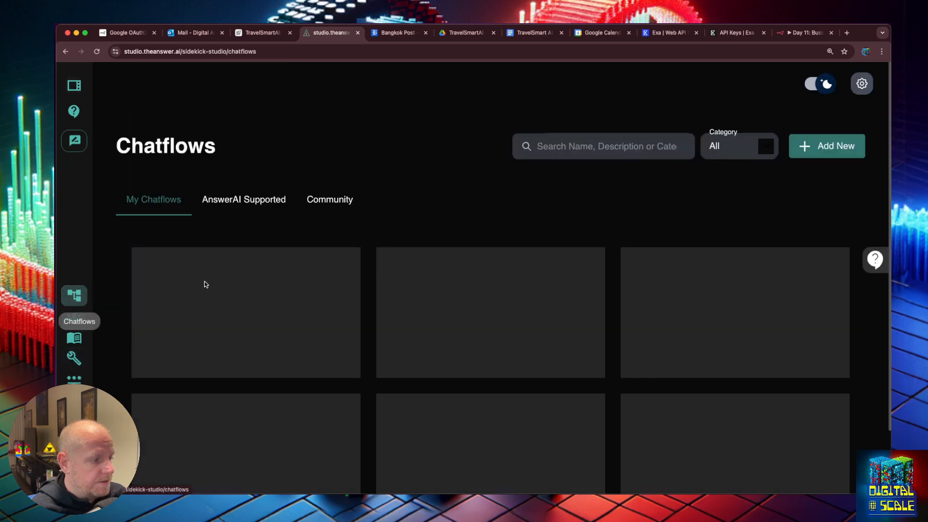
left_click(409, 389)
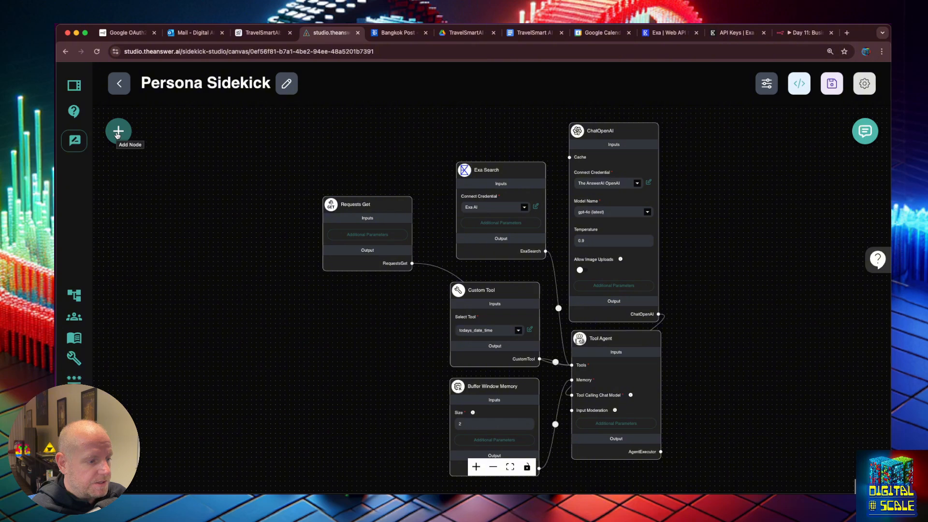
Add a Custom Tool node to the canvas set to create_customer_persona
left_click(118, 133)
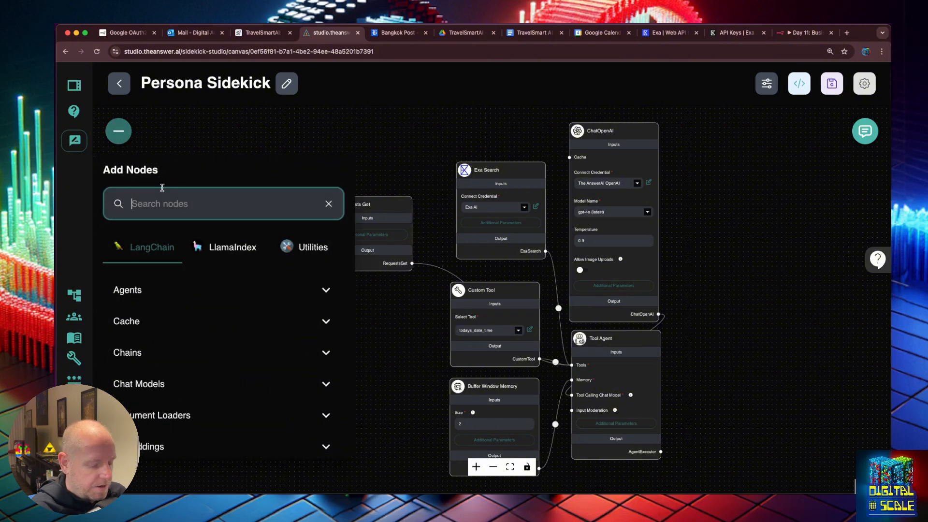
type("custom")
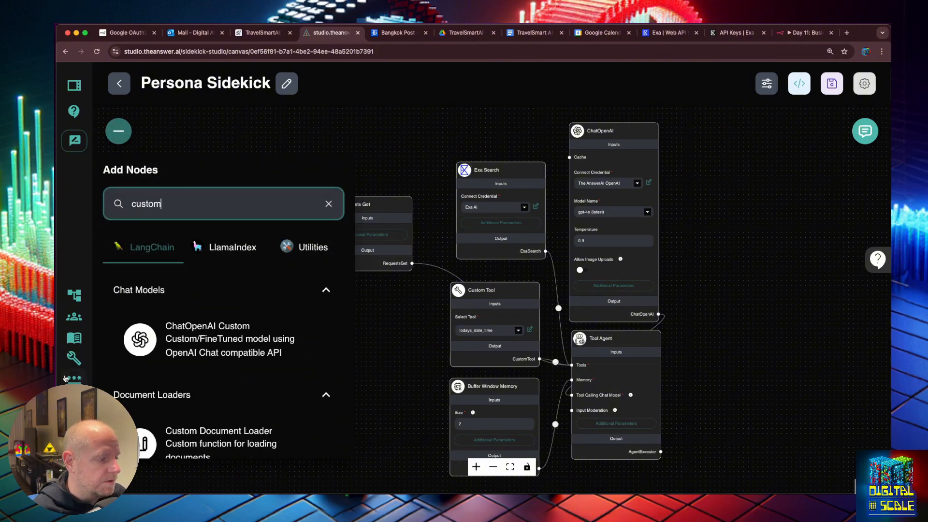
scroll(191, 333, "down", 4)
left_click_drag(191, 331, 348, 304)
left_click(391, 335)
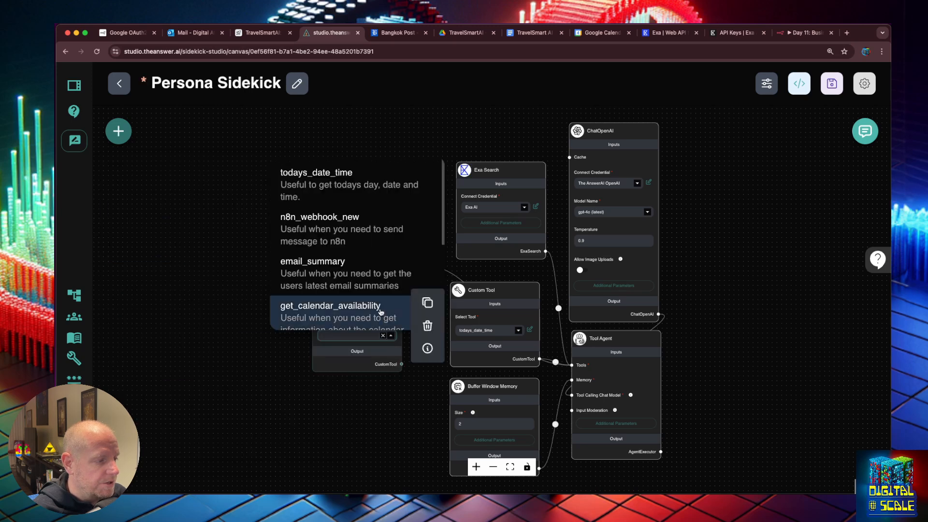
scroll(367, 271, "up", 2)
left_click(367, 271)
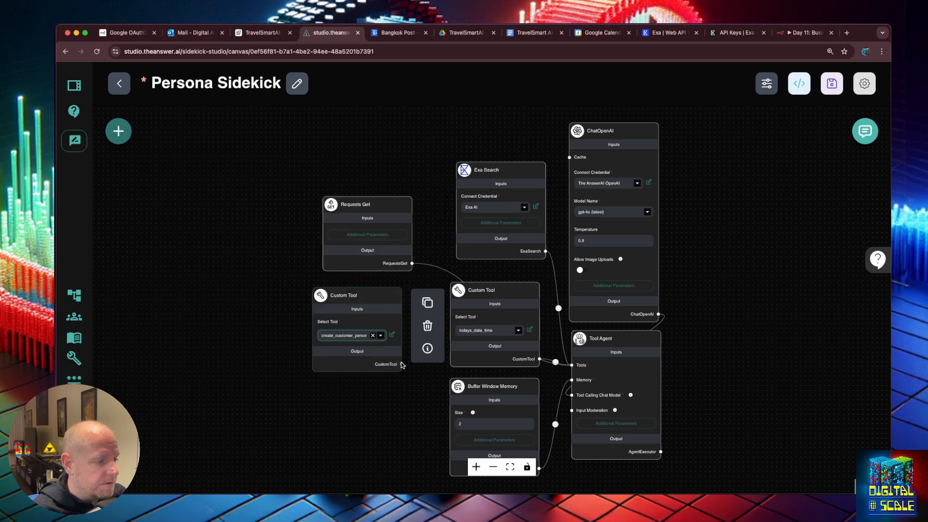
Connect the new Custom Tool to the Tool Agent's Tools input and save the chatflow
left_click(487, 371)
left_click_drag(404, 363, 572, 365)
key("ctrl+s")
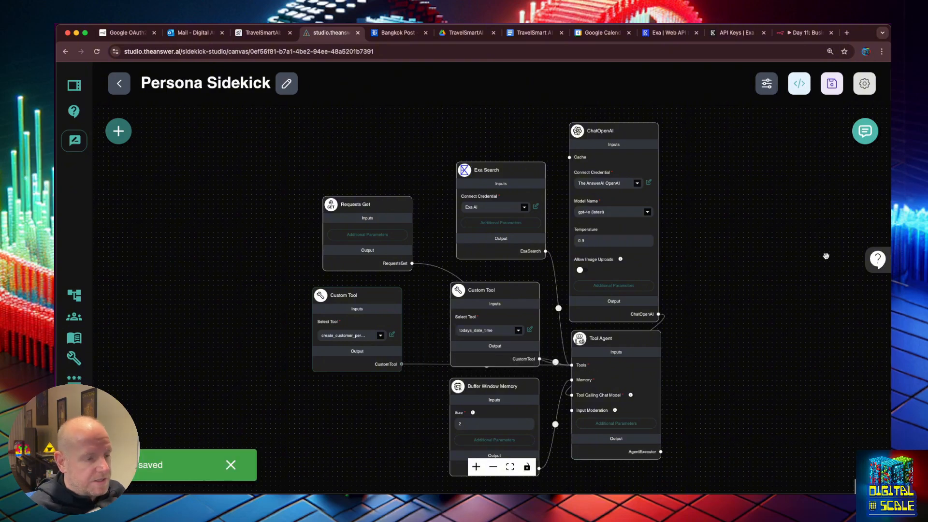
In the expanded chat, send 'Create persona in Airtable based on this info'
left_click(865, 131)
left_click(786, 131)
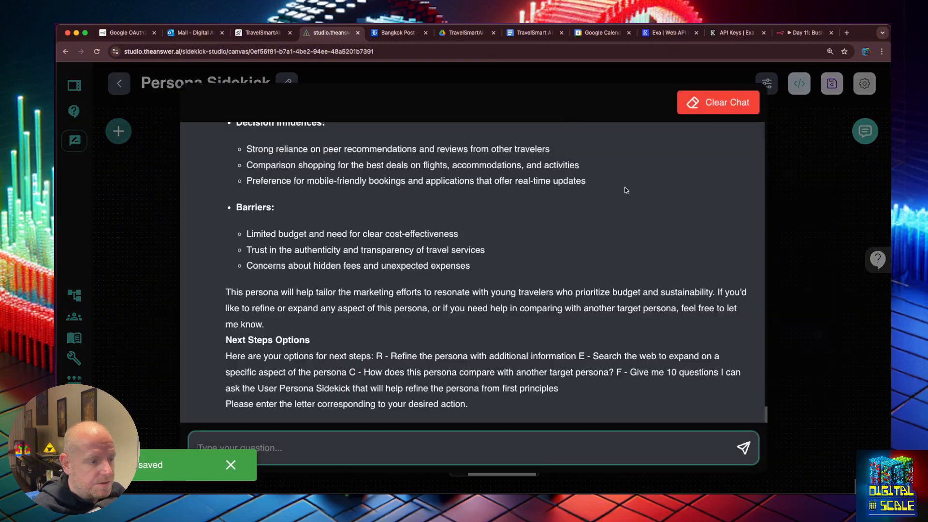
scroll(521, 218, "up", 15)
scroll(521, 218, "down", 4)
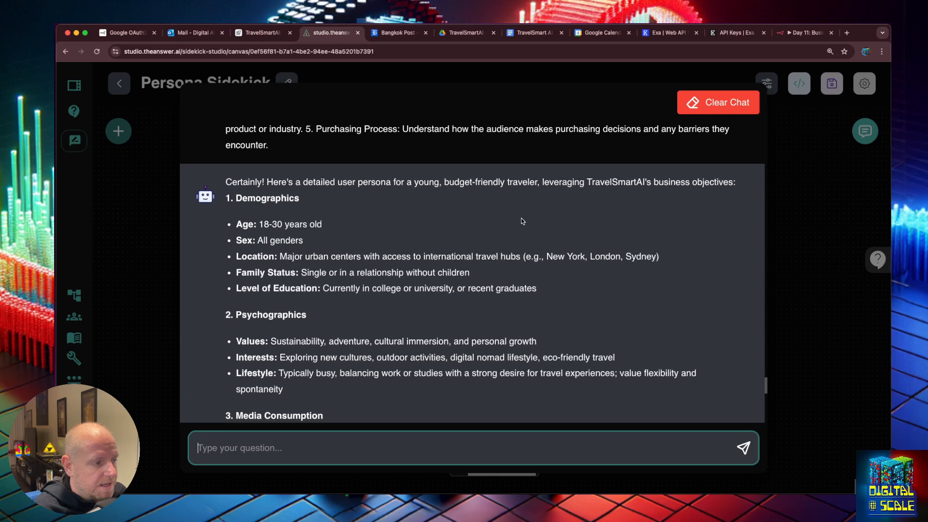
scroll(521, 222, "down", 4)
scroll(520, 224, "down", 10)
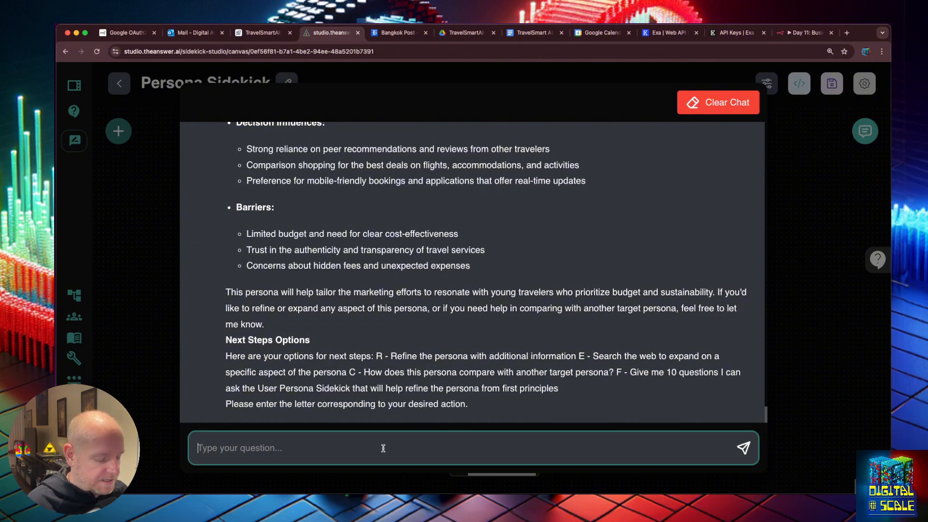
type("Cretae")
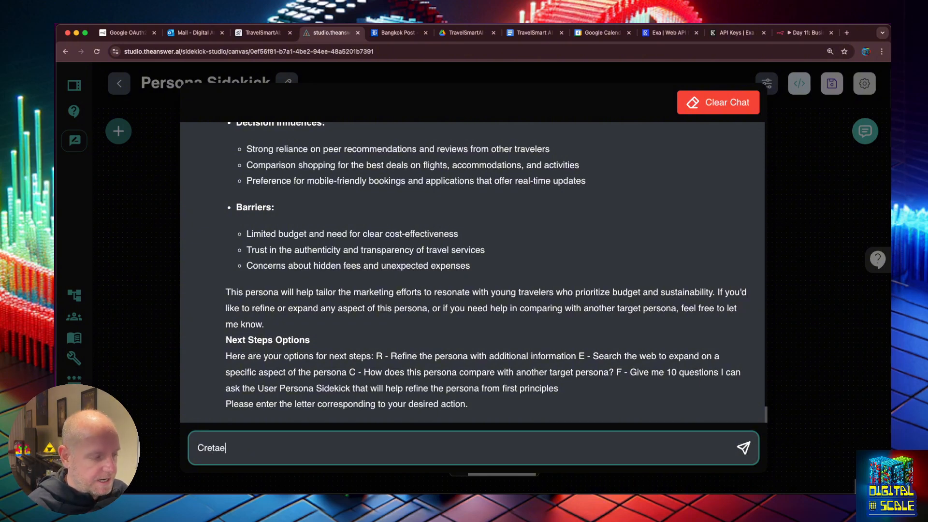
type(" persona in Airtable based on this info")
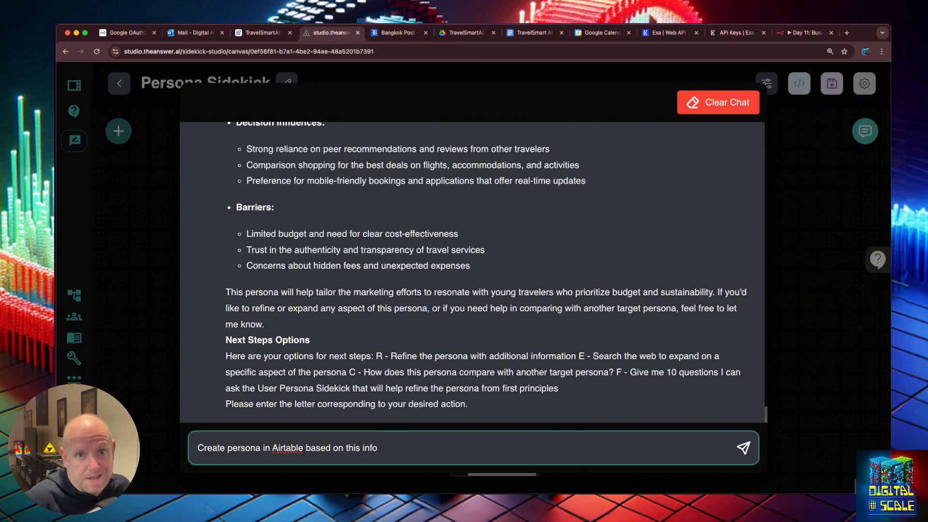
key("Return")
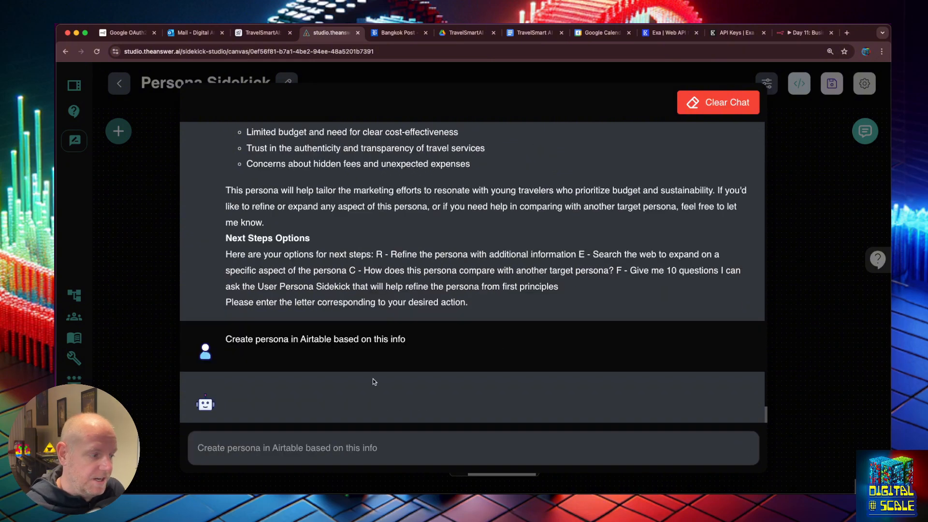
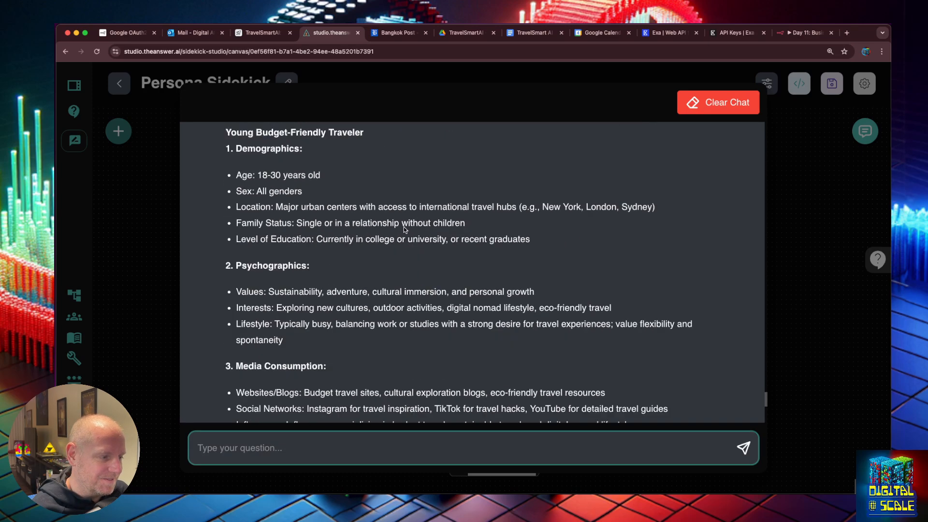
Inspect the create_customer_persona tool call: its persona fields input and the 404 'webhook not registered' output
scroll(406, 229, "up", 10)
scroll(406, 230, "down", 3)
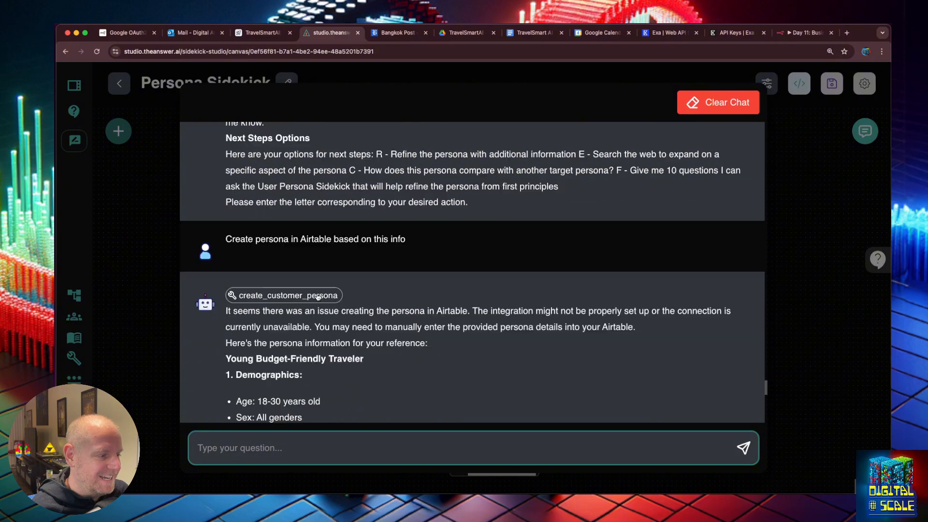
scroll(323, 297, "up", 1)
left_click(324, 296)
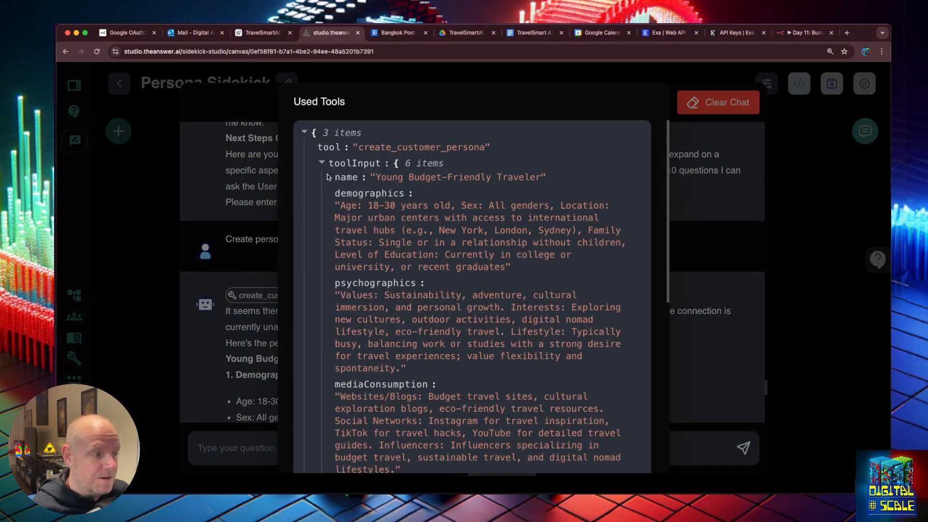
left_click_drag(333, 178, 576, 344)
scroll(467, 337, "down", 5)
scroll(467, 337, "down", 3)
left_click(557, 355)
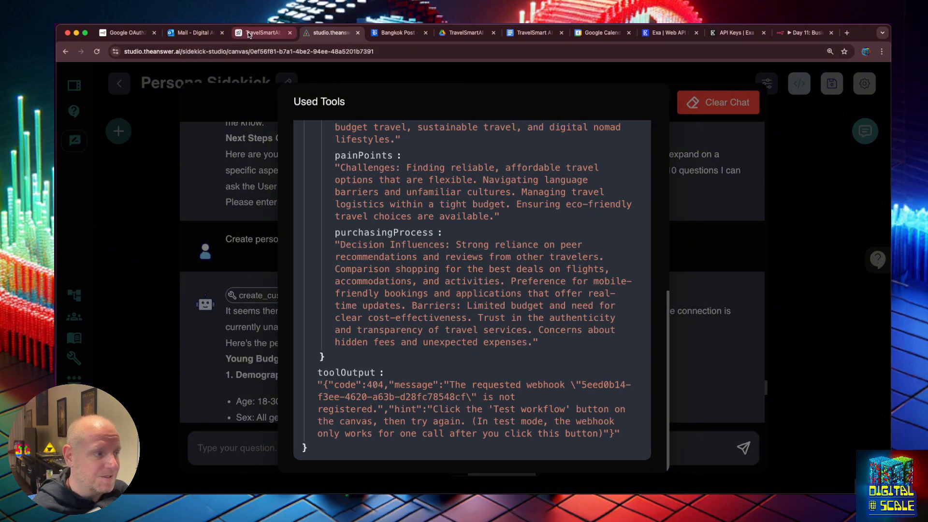
left_click(807, 33)
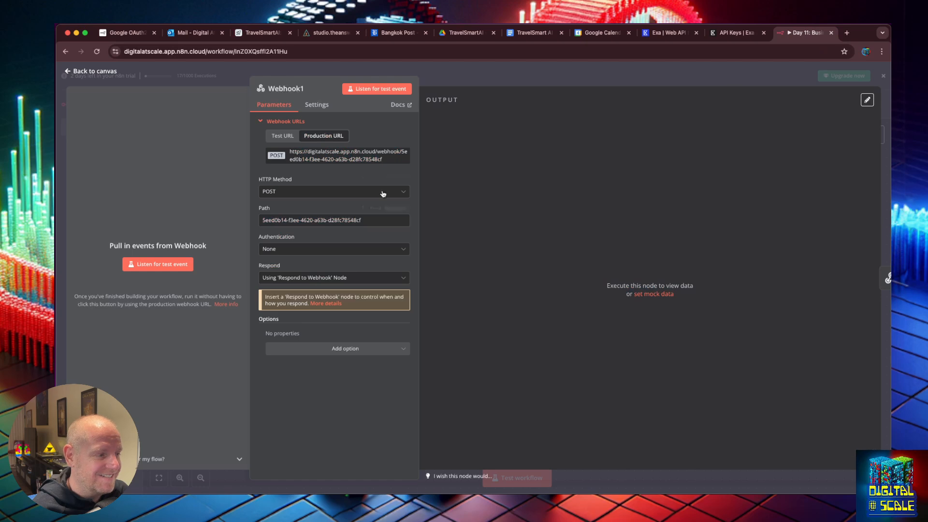
Set Webhook1 listening for a test event, resend 'try again' from the chat, and view the received persona body
left_click(152, 265)
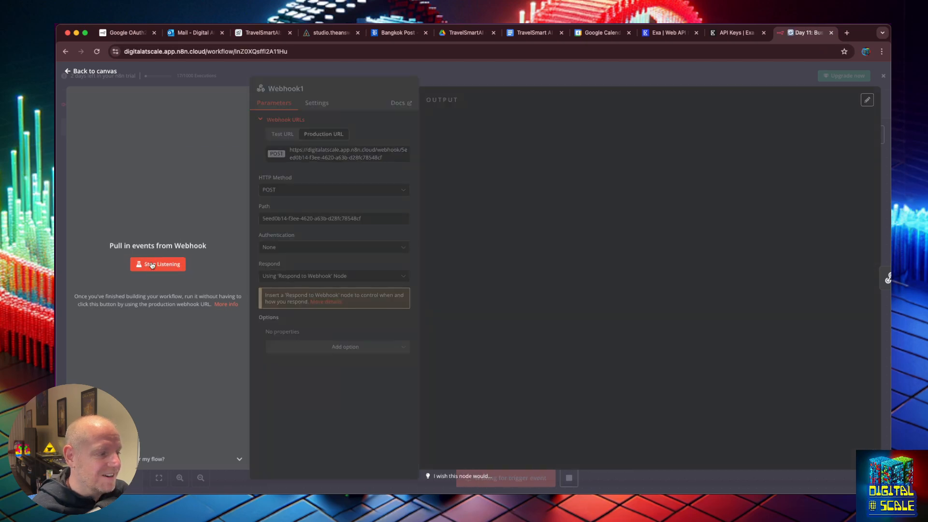
left_click(332, 32)
left_click(790, 276)
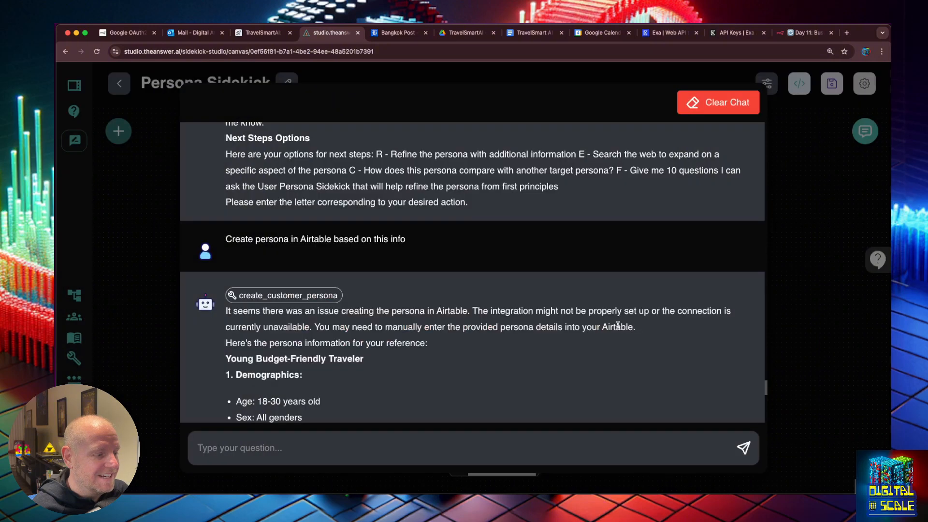
left_click(327, 440)
type("try again")
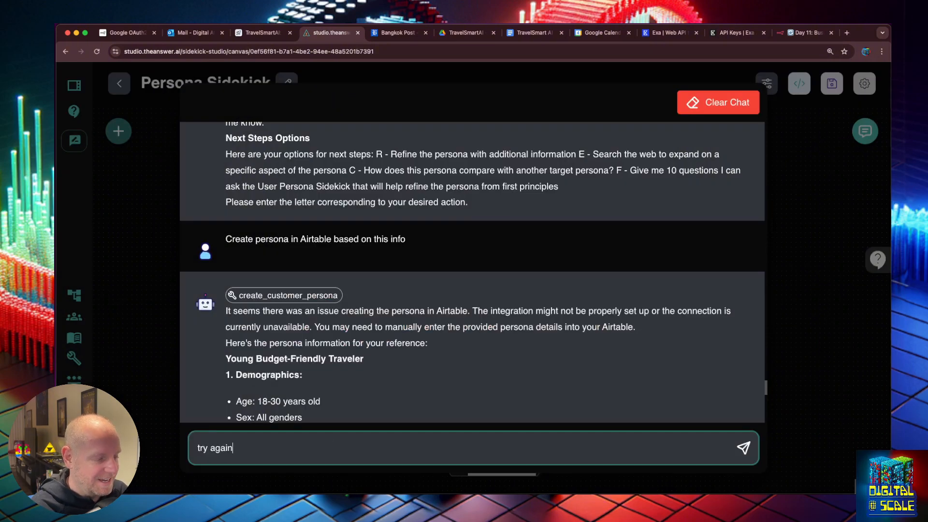
key("Return")
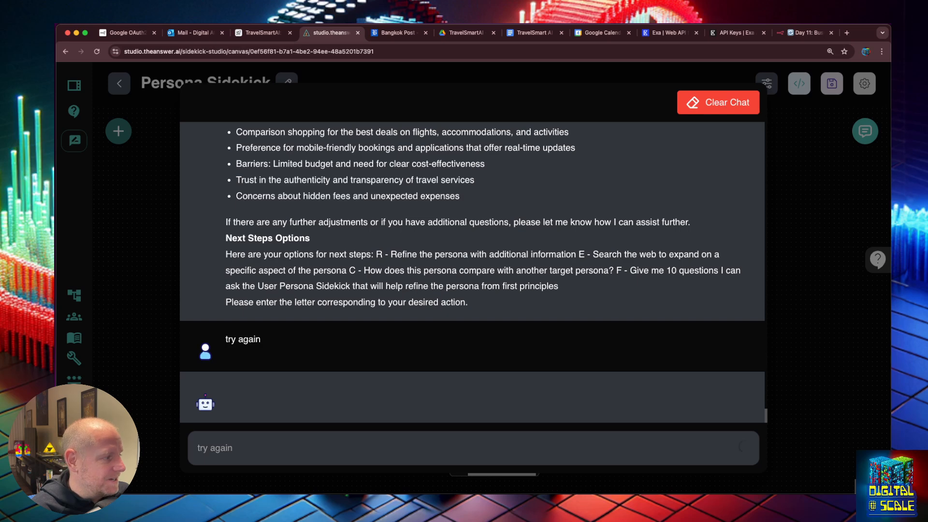
left_click(816, 36)
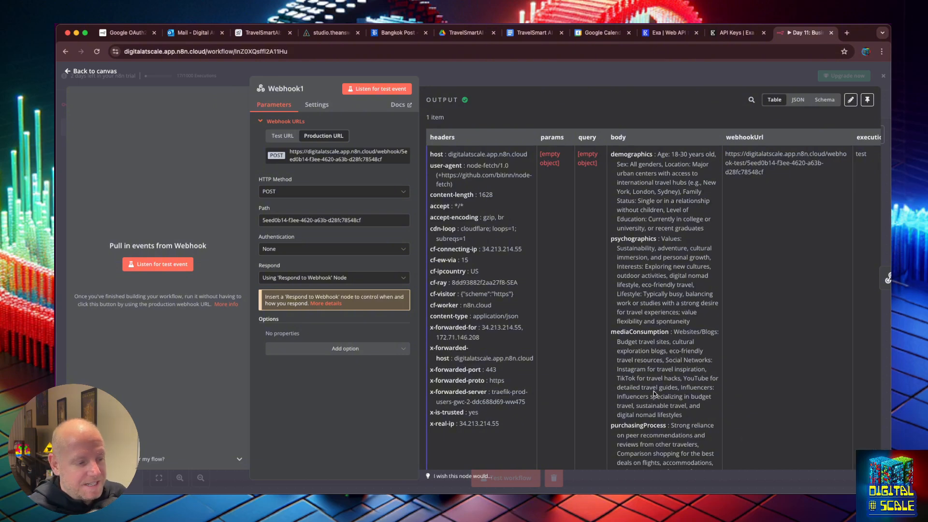
left_click(67, 71)
Insert the Airtable node between Webhook1 and Respond to Webhook1 and open its settings
mouse_move(691, 409)
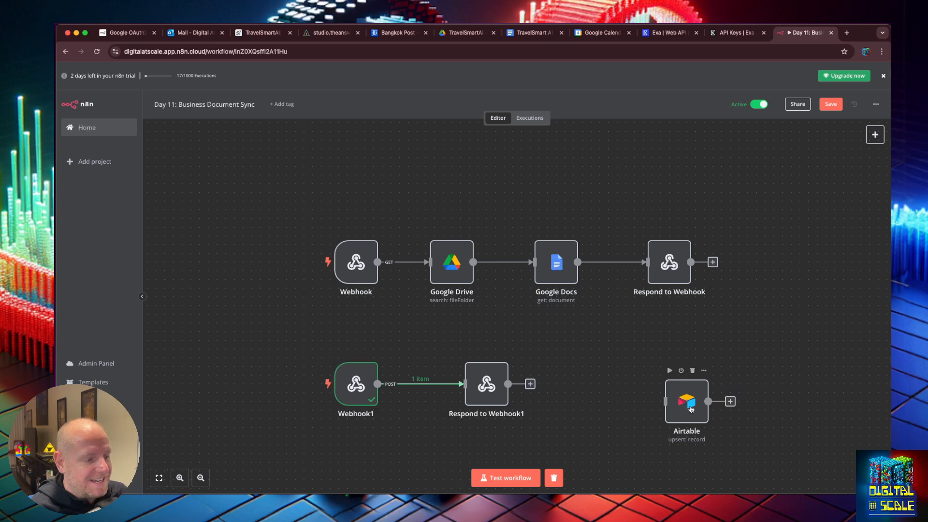
left_click_drag(692, 409, 587, 382)
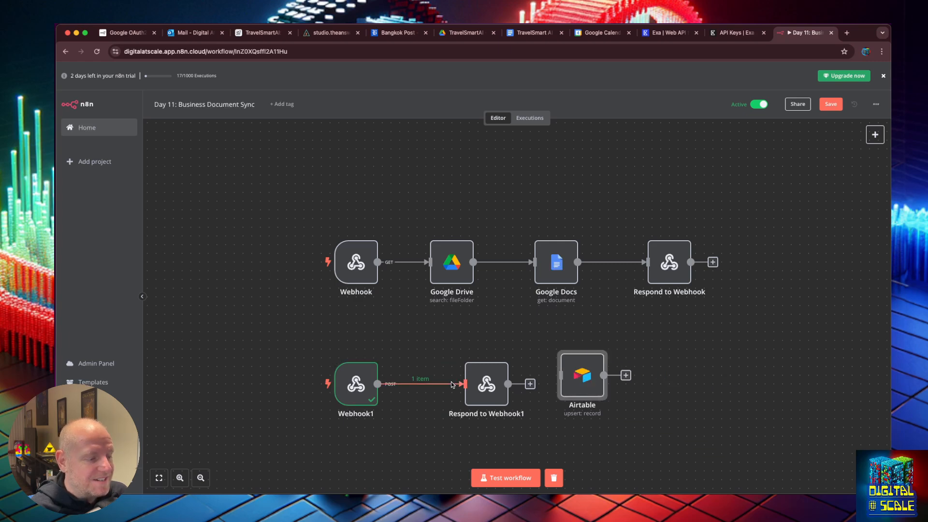
mouse_move(427, 387)
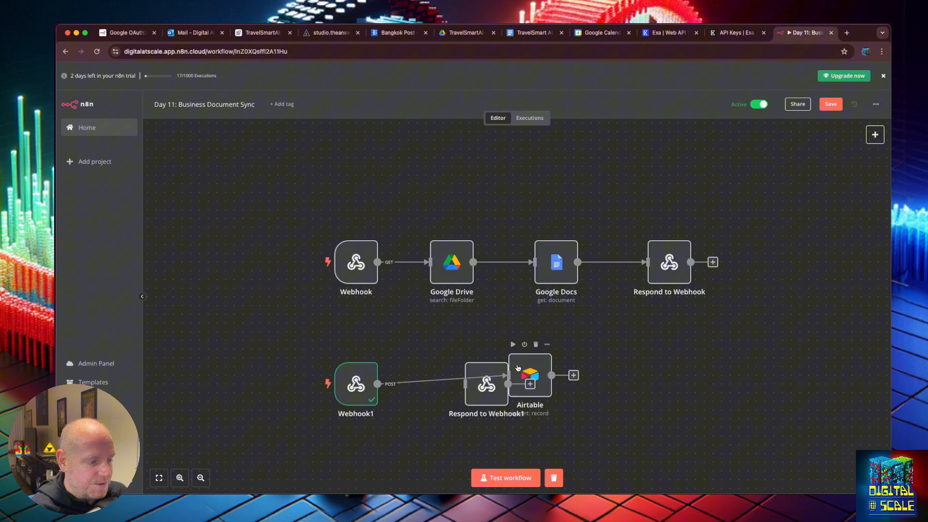
left_click_drag(522, 371, 426, 371)
left_click_drag(497, 383, 555, 385)
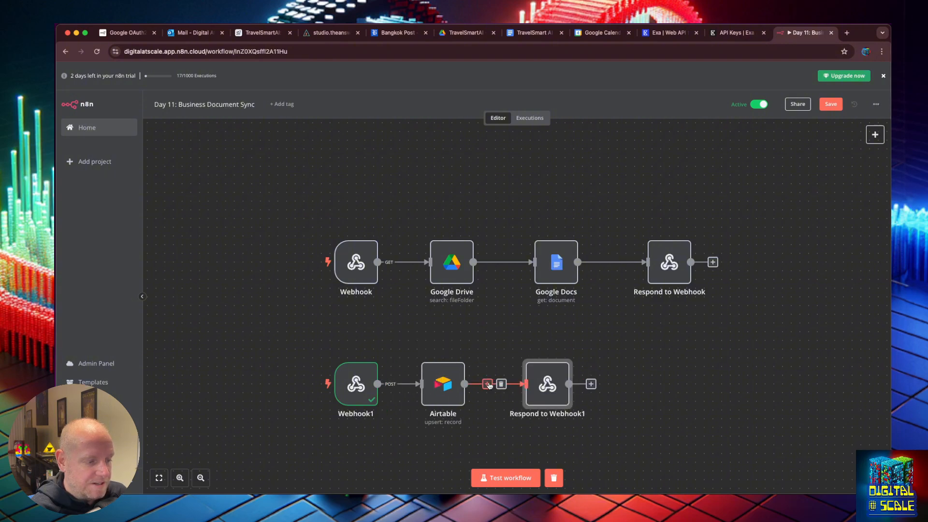
double_click(427, 387)
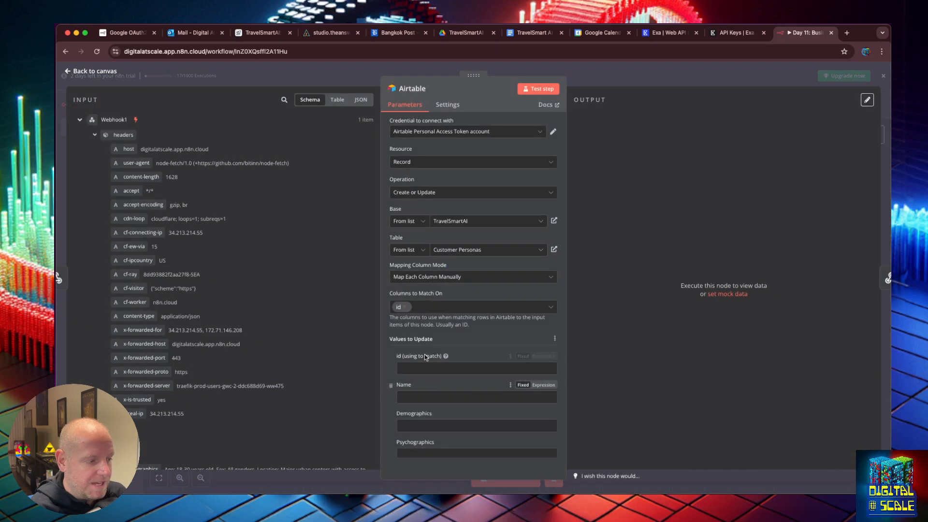
Map webhook body fields into the Airtable columns, including Demographics and Pain Points
left_click(96, 137)
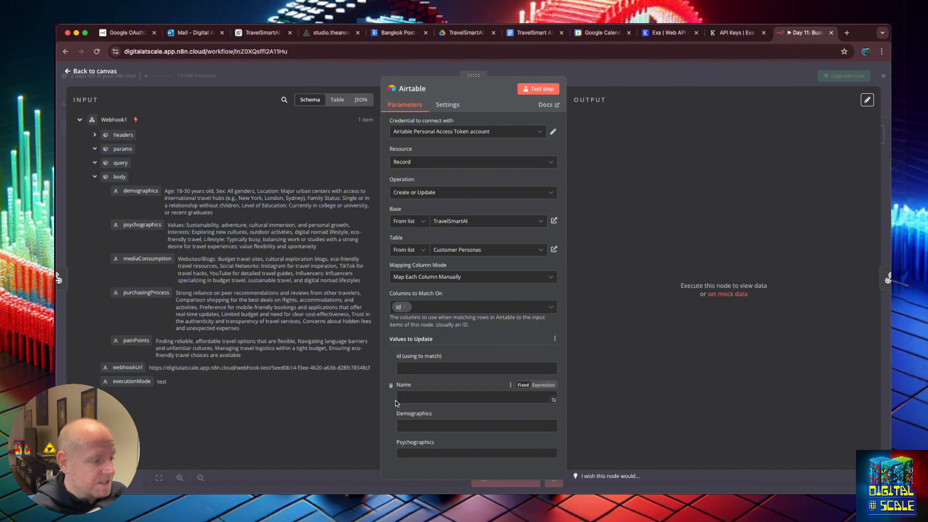
scroll(484, 387, "down", 1)
left_click_drag(140, 190, 401, 409)
left_click_drag(142, 224, 403, 447)
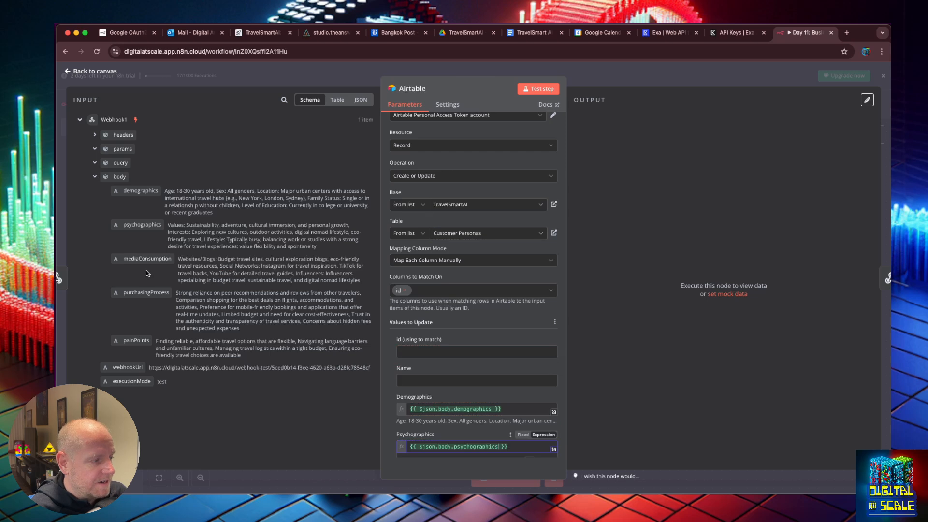
scroll(403, 356, "down", 3)
left_click_drag(147, 258, 402, 329)
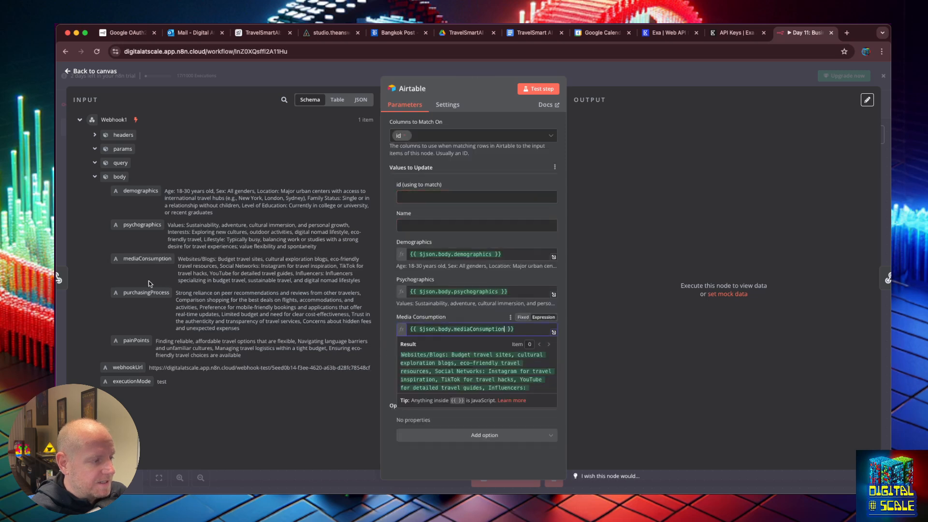
left_click_drag(137, 340, 452, 367)
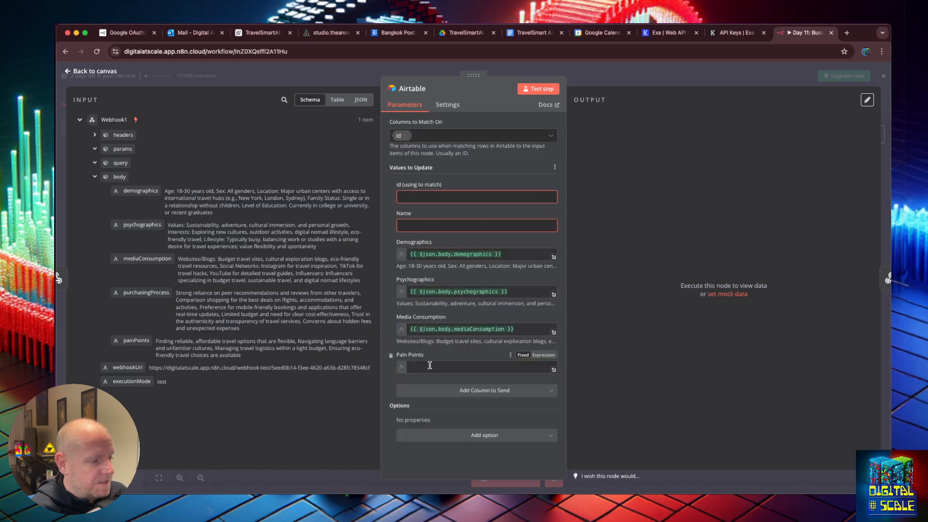
left_click(614, 217)
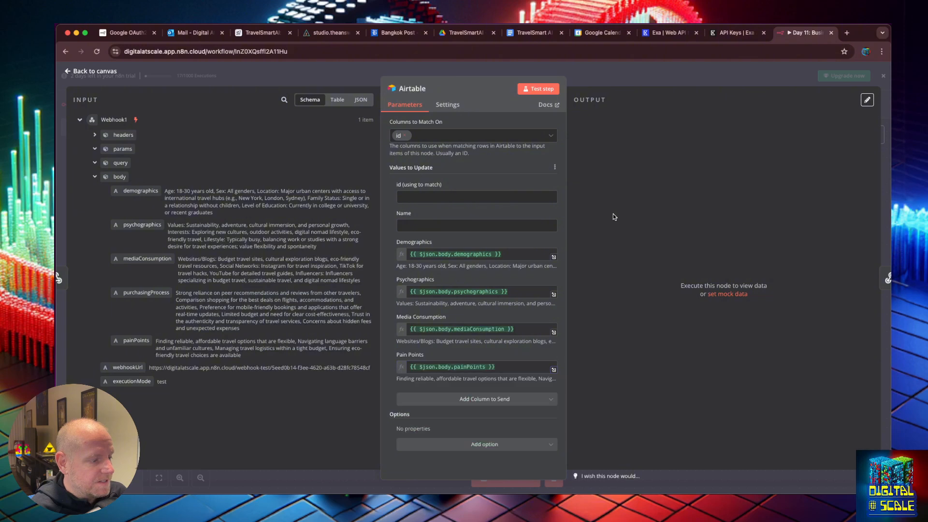
Add a Purchasing Process column mapped to purchasingProcess, then start editing the Name value
left_click(491, 404)
left_click(486, 419)
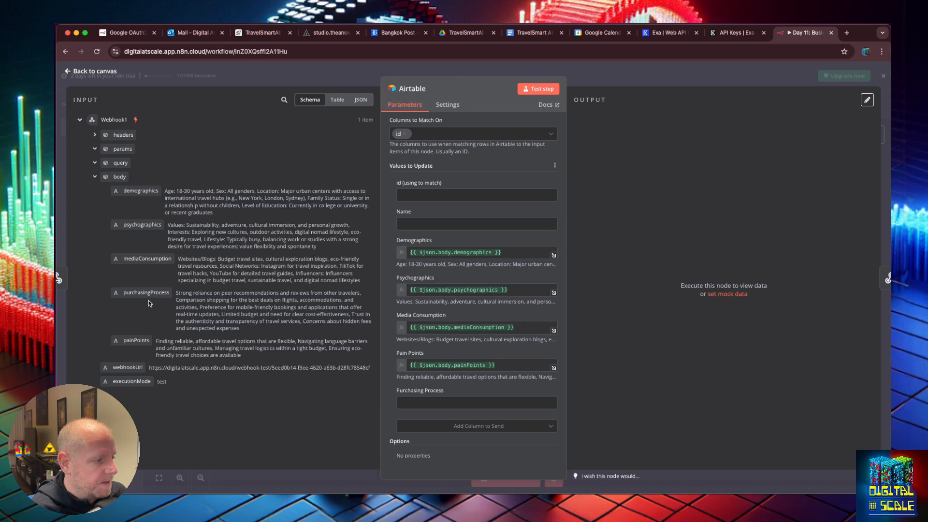
left_click_drag(145, 293, 471, 402)
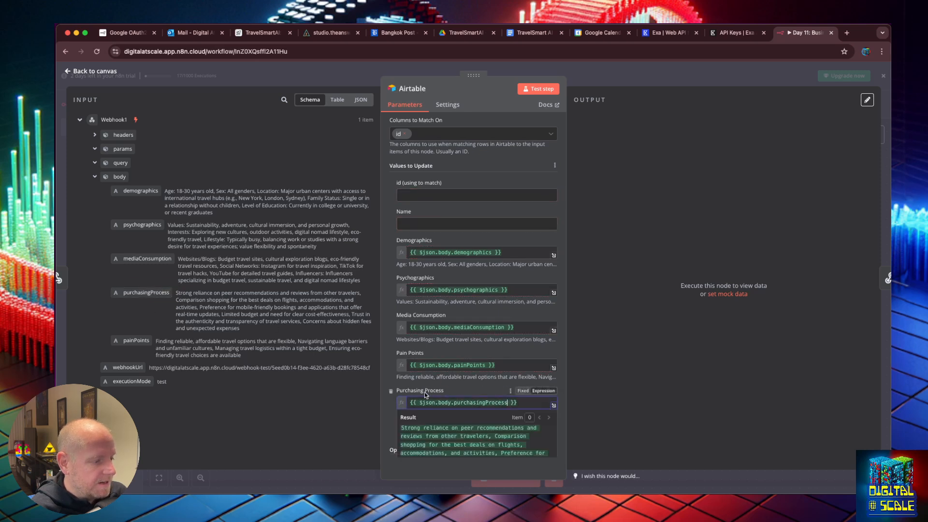
scroll(438, 398, "down", 1)
left_click(389, 390)
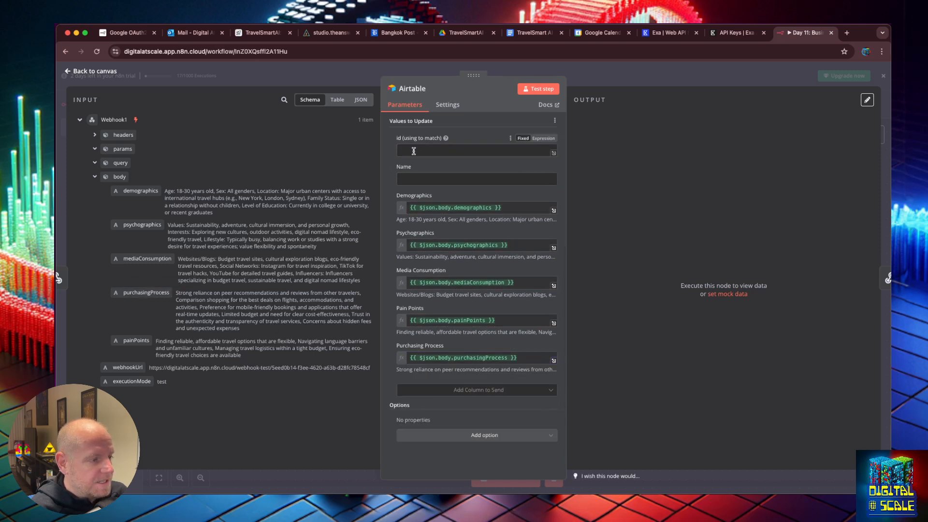
left_click(419, 179)
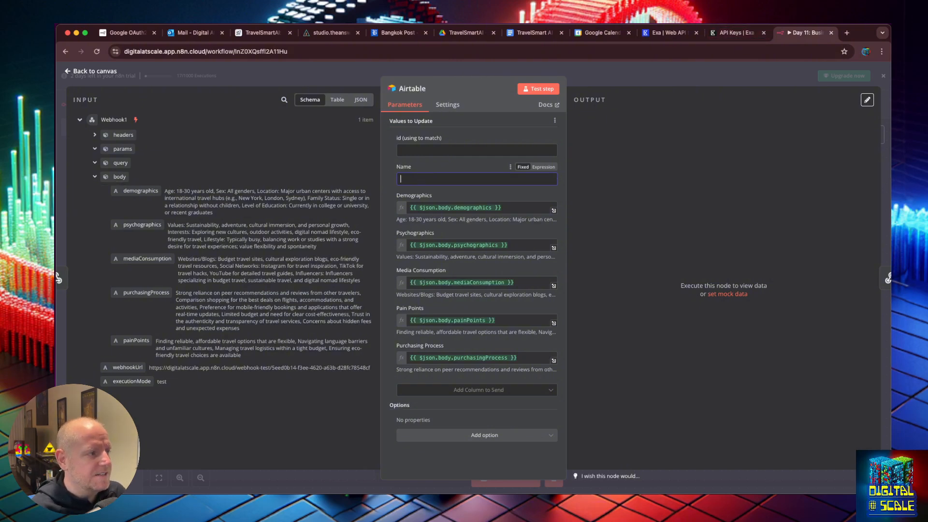
left_click(331, 32)
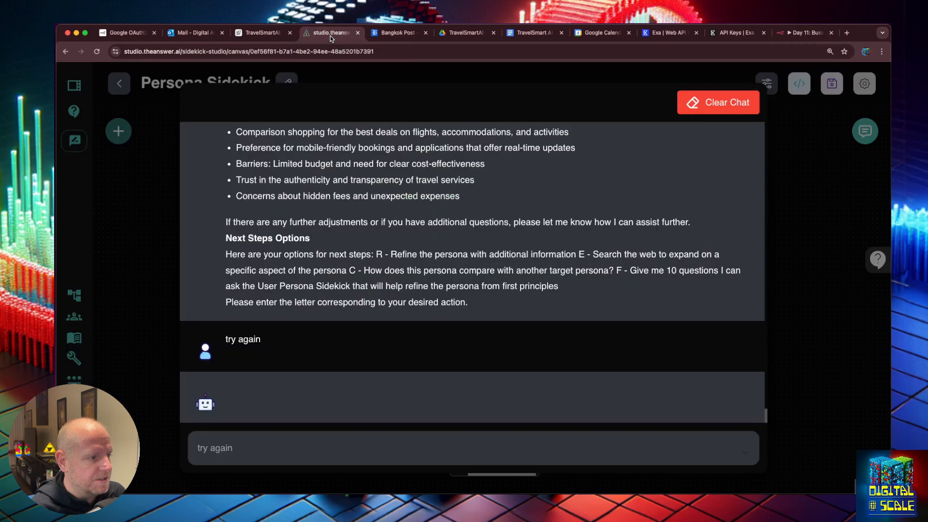
Save the Day 11 workflow and test it so Webhook1, Airtable and Respond to Webhook1 each pass one item
left_click(817, 338)
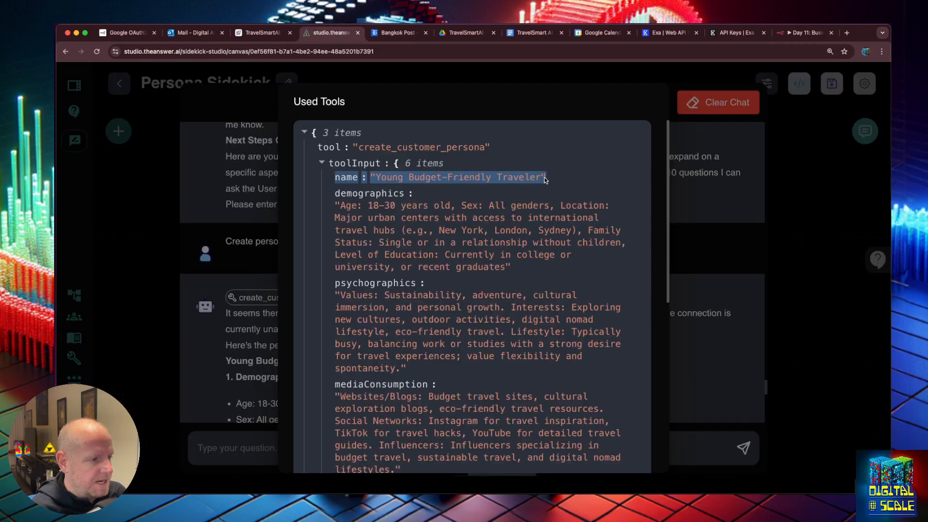
scroll(538, 239, "down", 10)
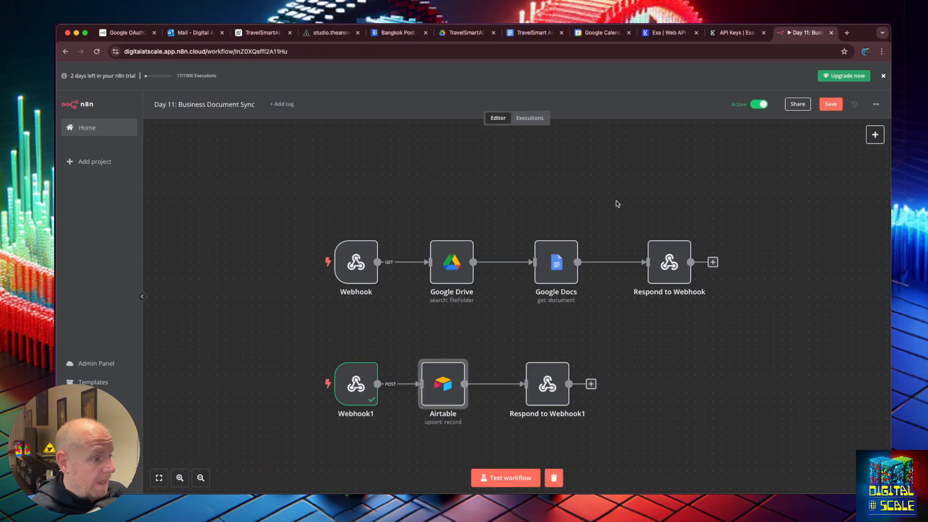
left_click(644, 393)
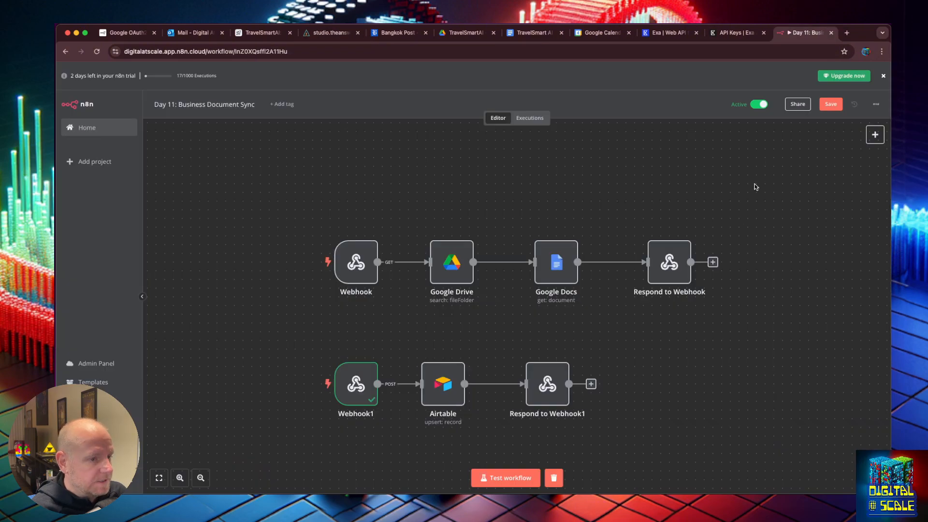
left_click(831, 104)
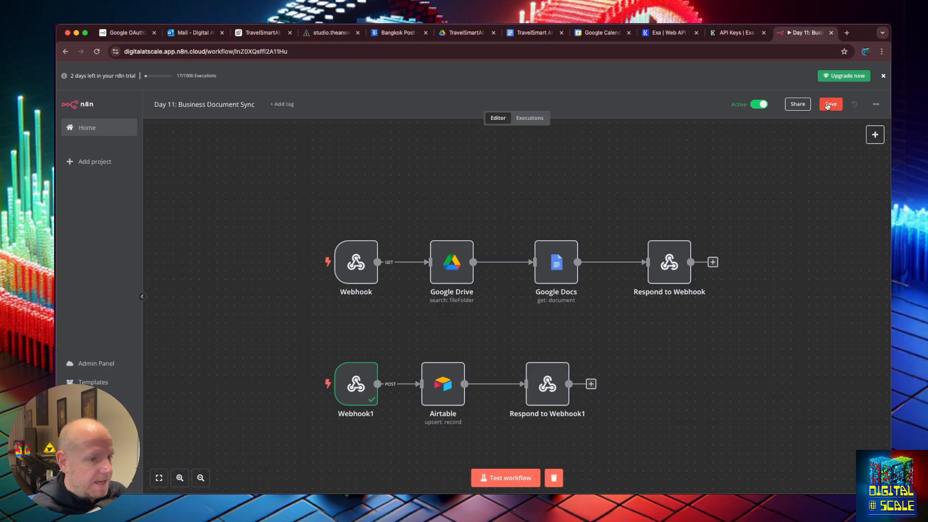
left_click(503, 470)
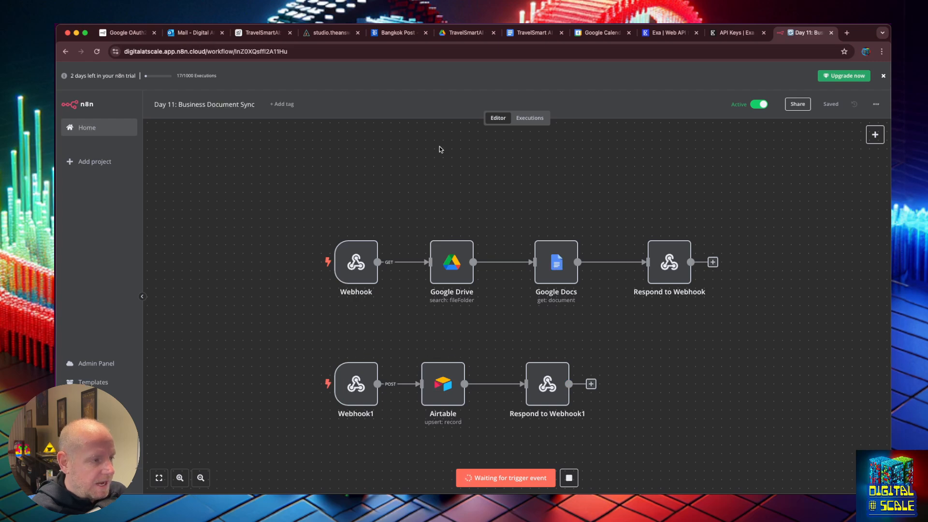
left_click(310, 34)
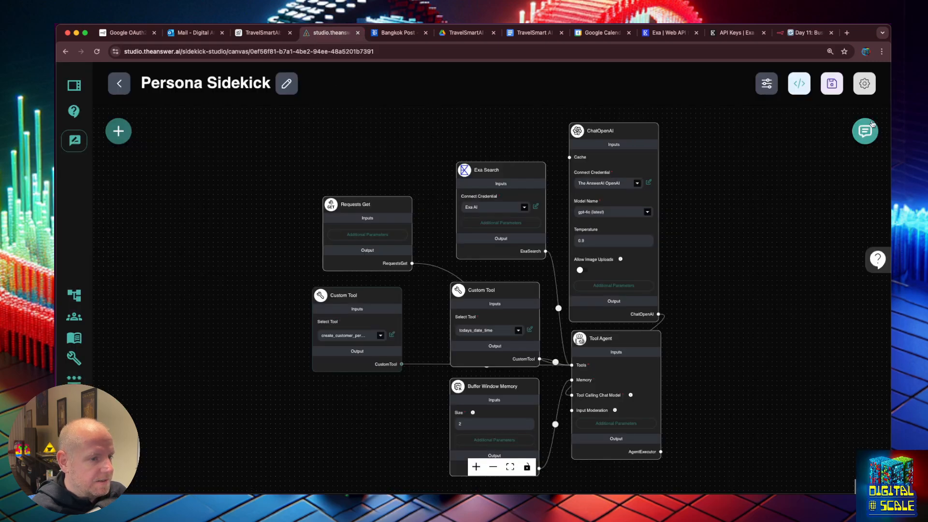
left_click(806, 32)
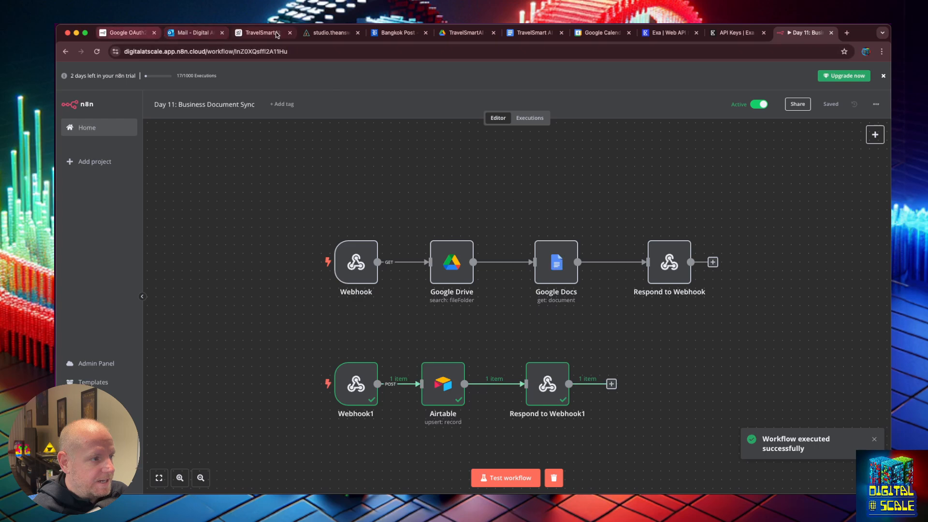
Check the sidekick's reply, then delete the empty rows from Airtable's Customer Personas table, leaving one record
left_click(329, 32)
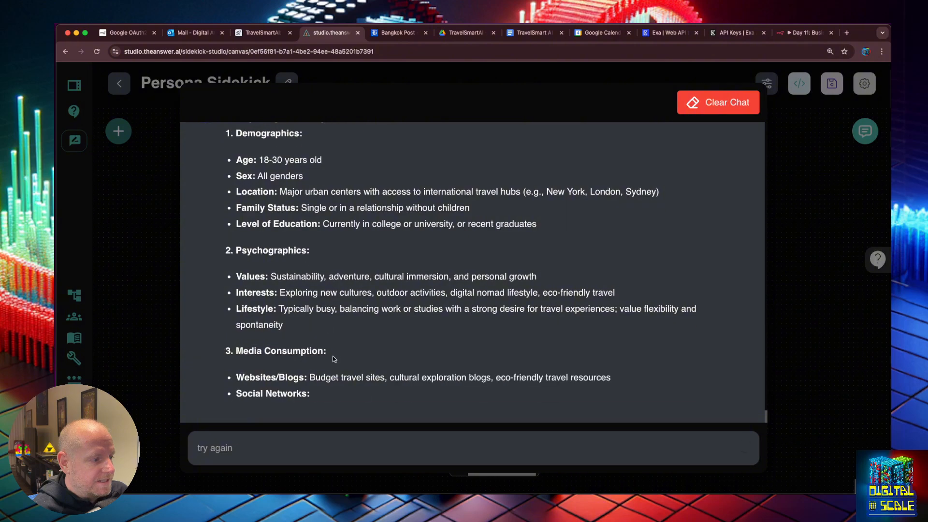
left_click(799, 34)
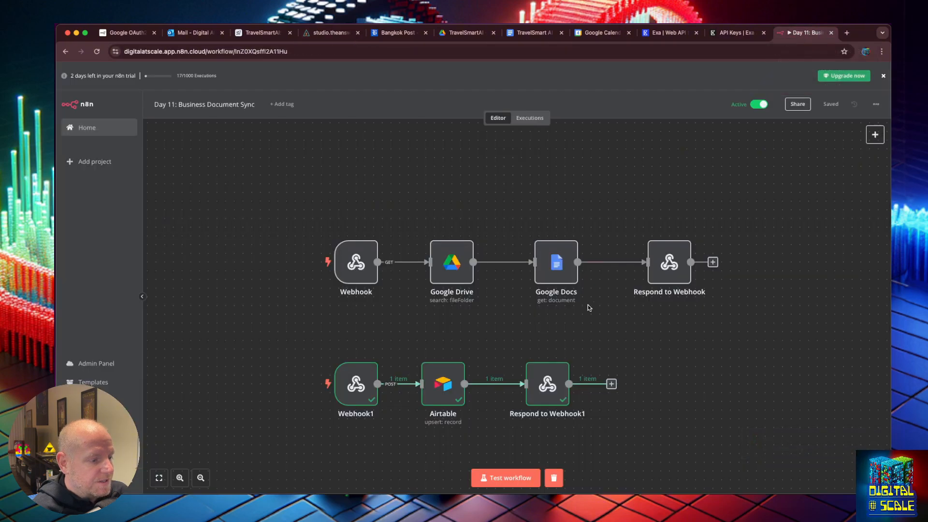
left_click(263, 33)
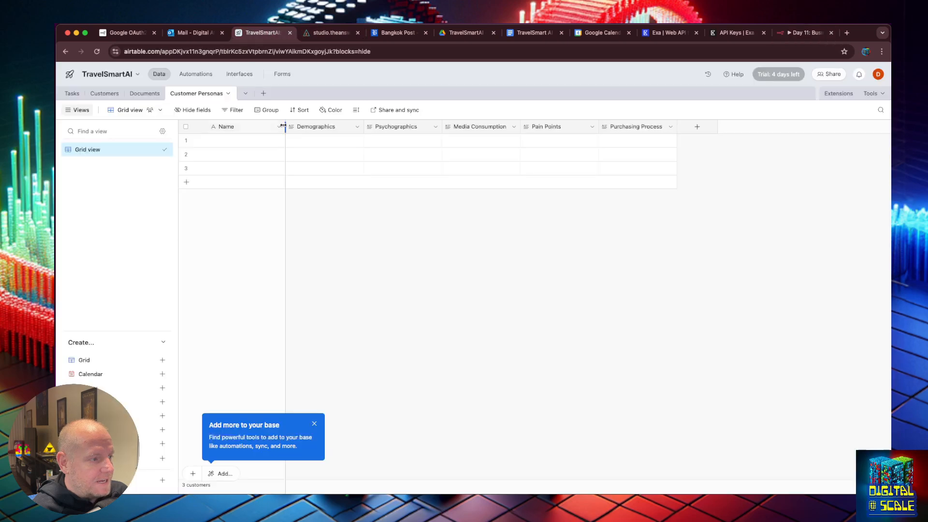
left_click(186, 140)
left_click(186, 153)
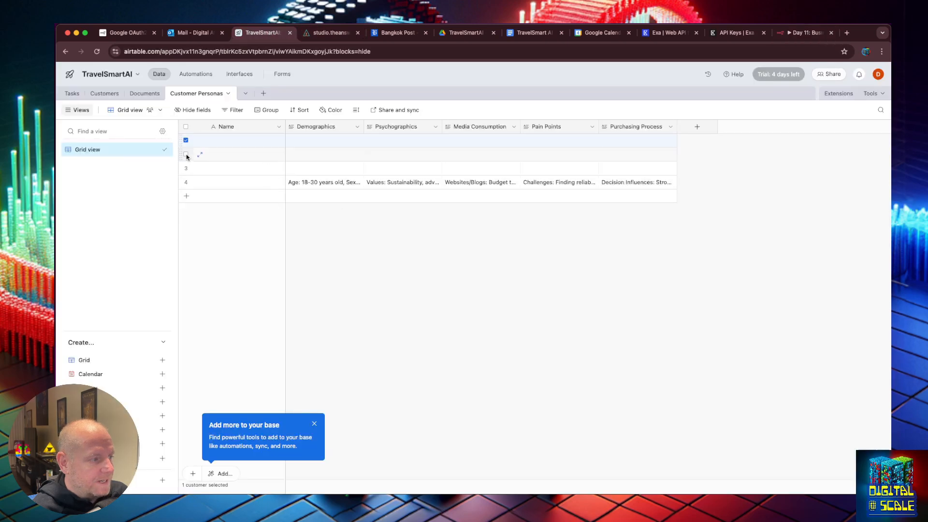
key("Delete")
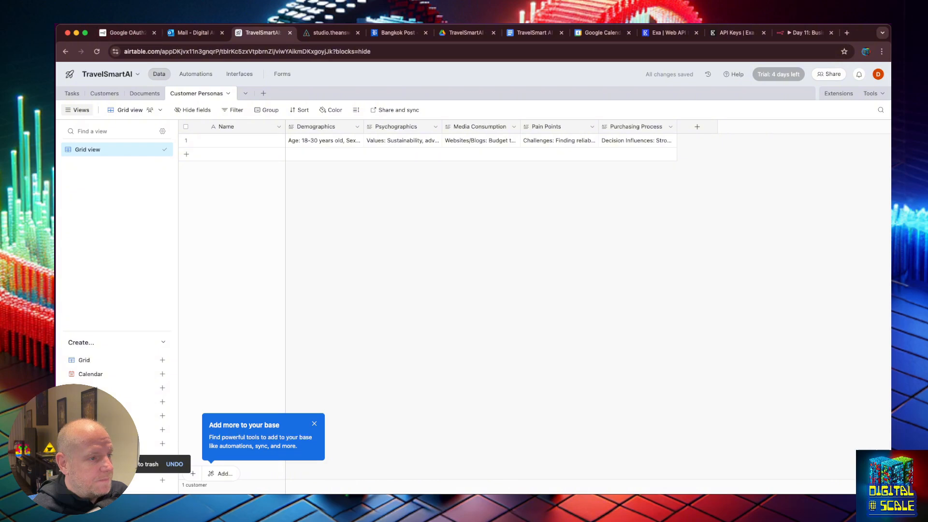
left_click(776, 37)
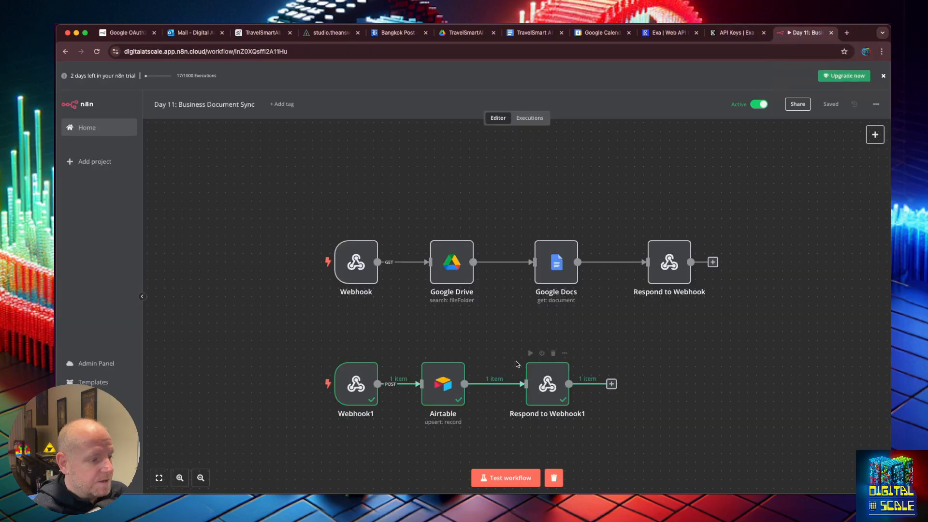
Paste the Demographics expression into the Airtable node's Name field as an expression mapping body.demographics
double_click(451, 382)
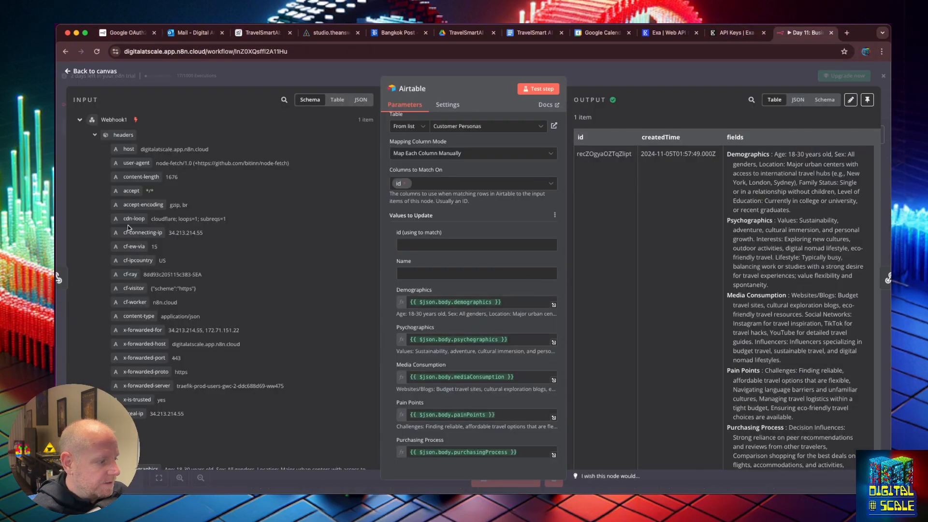
scroll(156, 306, "down", 5)
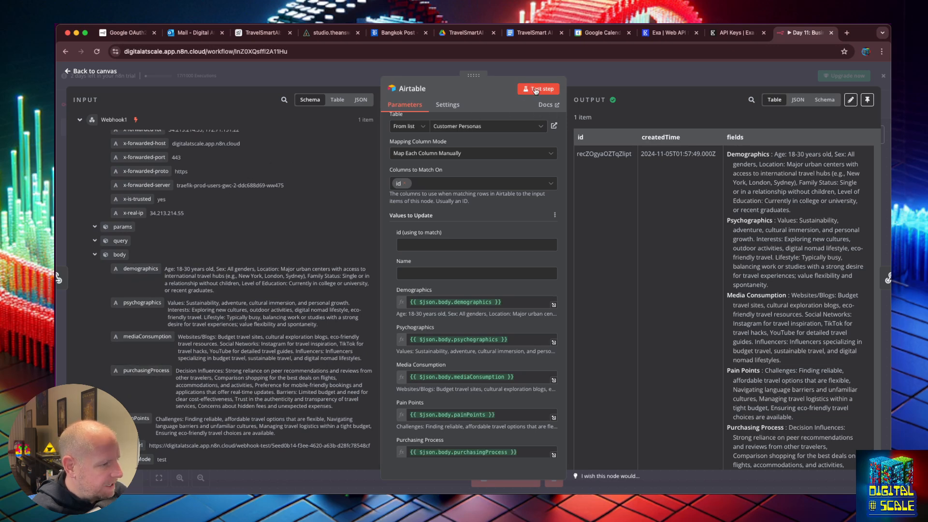
left_click_drag(502, 302, 409, 301)
key("ctrl+c")
left_click(430, 273)
key("ctrl+v")
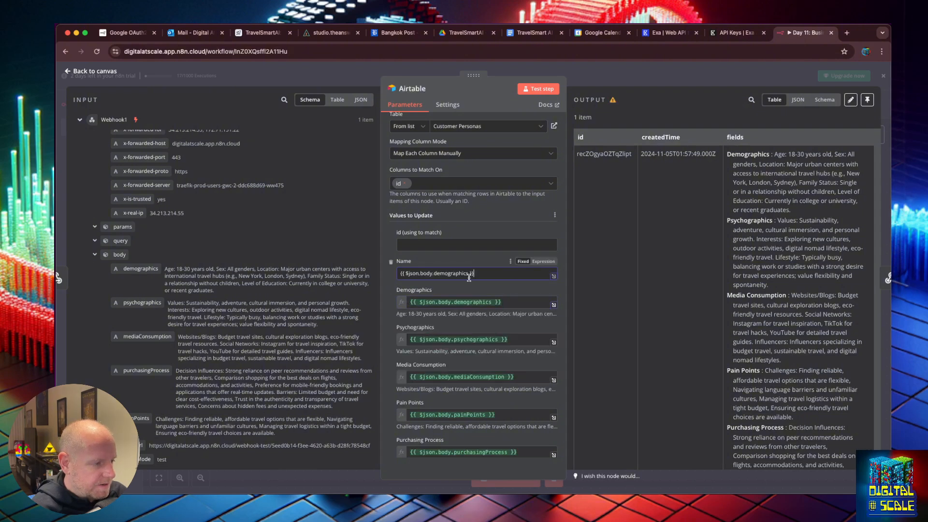
double_click(456, 274)
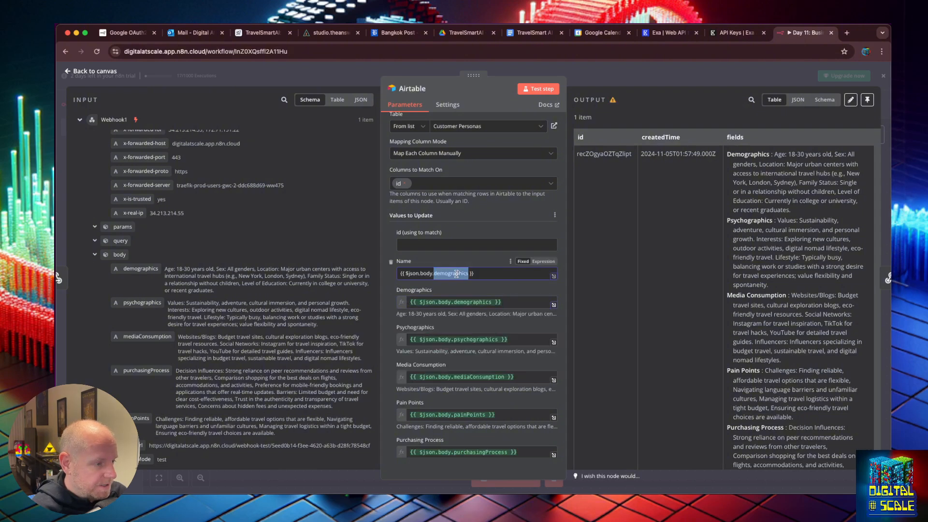
left_click(543, 261)
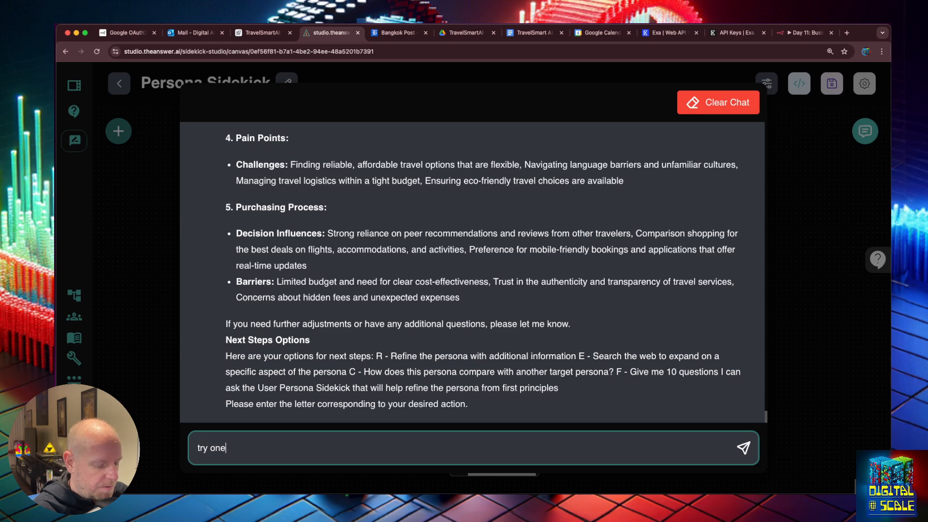
Send 'try one more time' to the sidekick while the n8n test workflow listens and runs successfully
type("e tim")
key("Return")
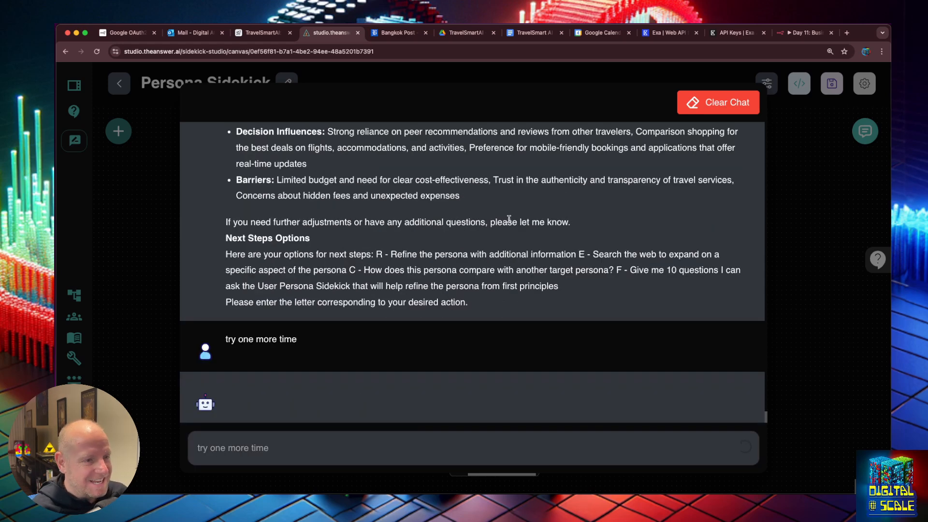
left_click(805, 32)
left_click(508, 478)
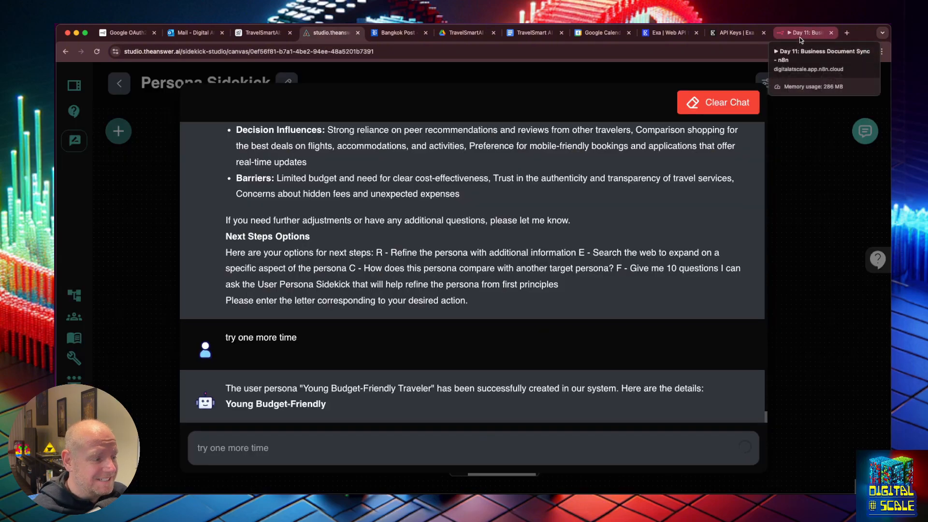
left_click(800, 33)
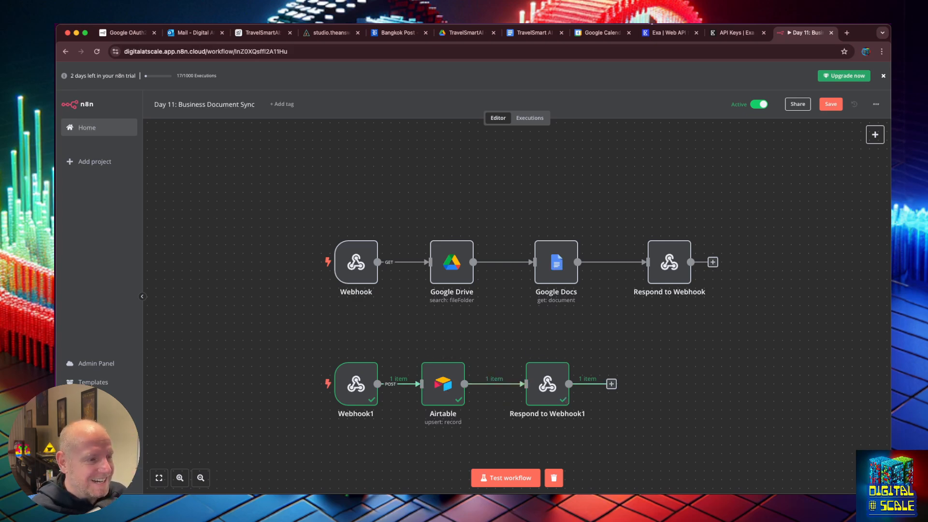
Check the Airtable base, review the Airtable upsert step's Name mapping, and return to the Persona Sidekick canvas
left_click(261, 33)
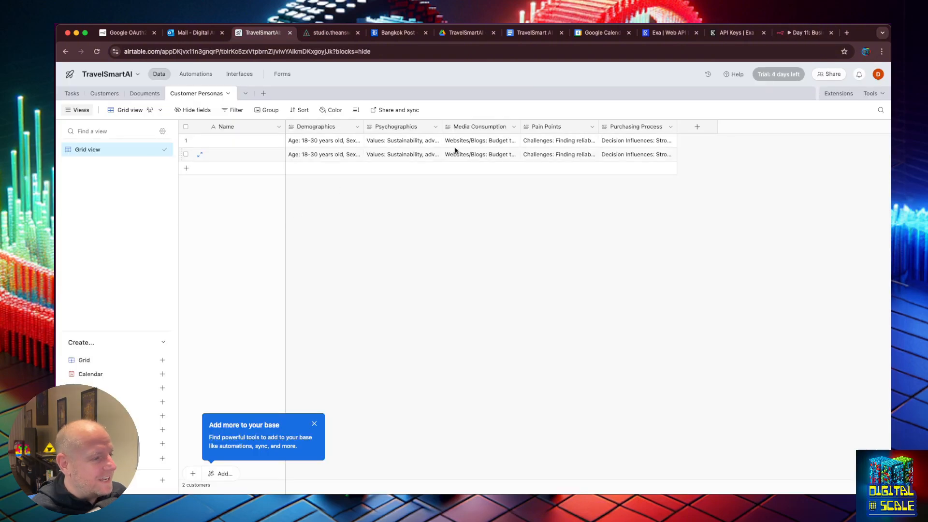
left_click(800, 33)
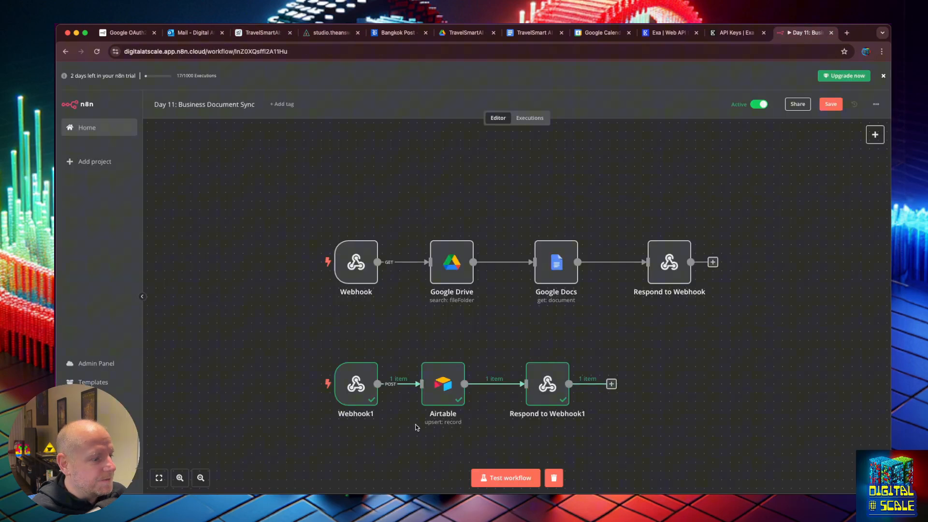
double_click(459, 378)
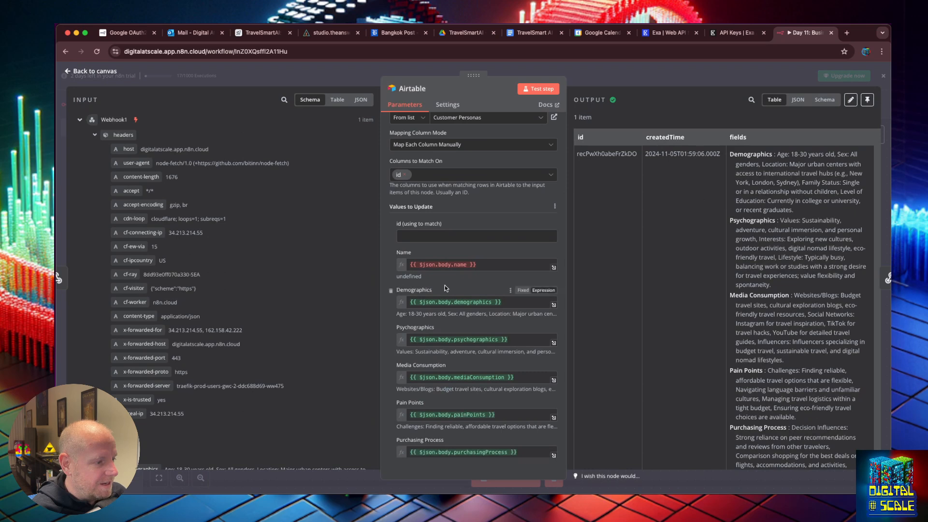
scroll(202, 301, "down", 4)
left_click(68, 75)
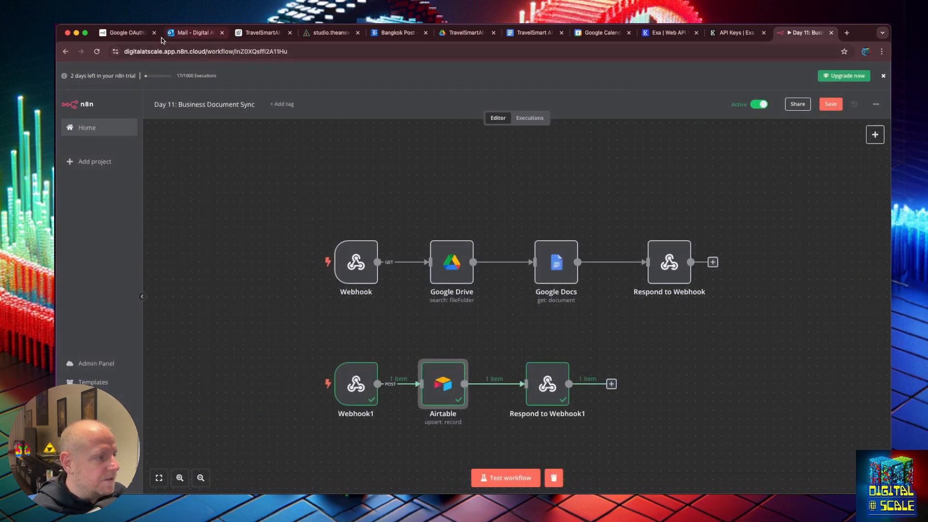
left_click(333, 32)
left_click(168, 230)
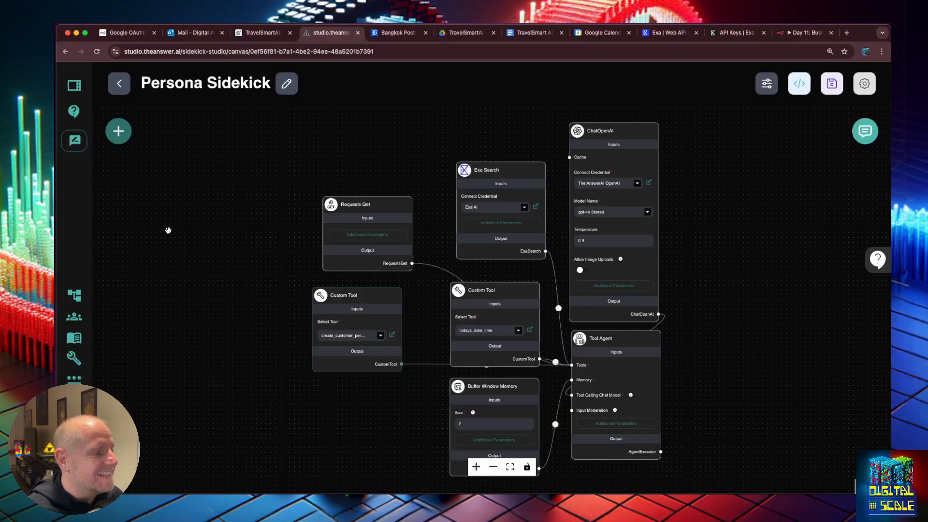
Add a "name": $name line to the create_customer_persona request body and save the tool
left_click(392, 334)
scroll(536, 415, "down", 10)
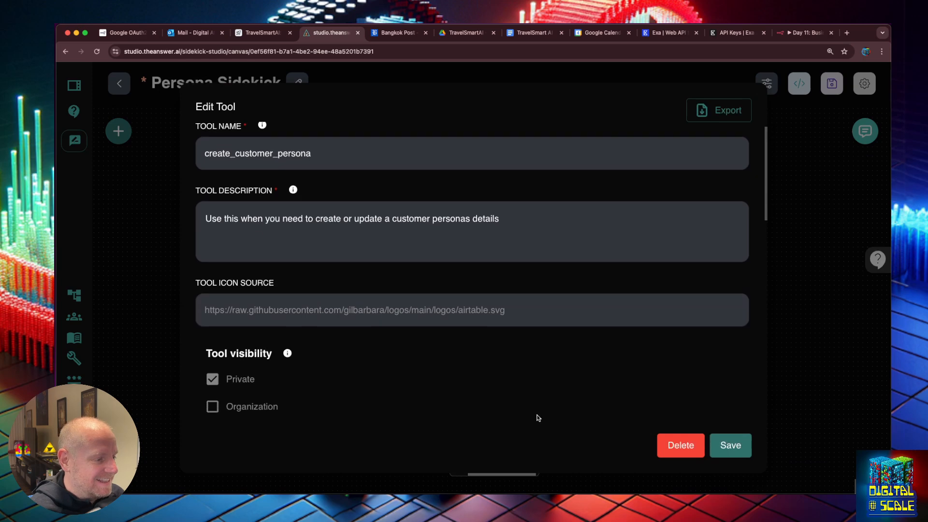
scroll(539, 407, "down", 2)
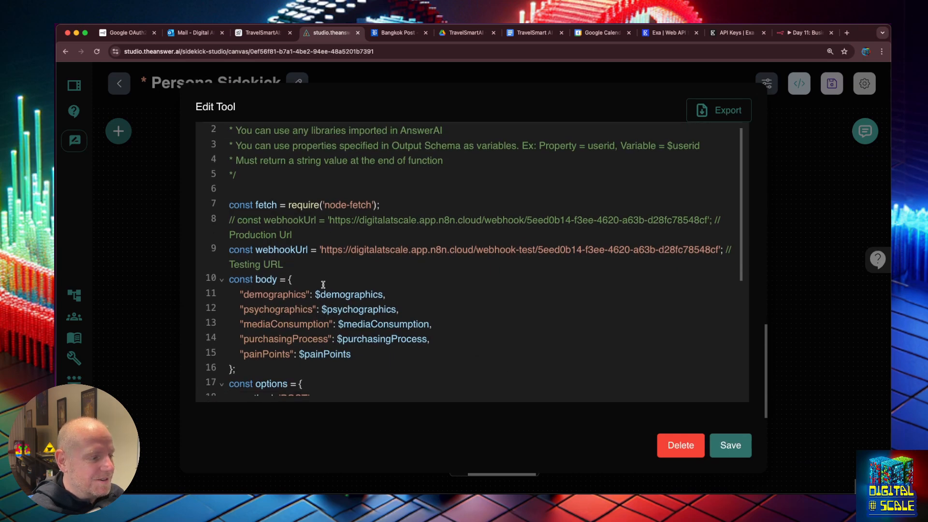
scroll(315, 248, "up", 6)
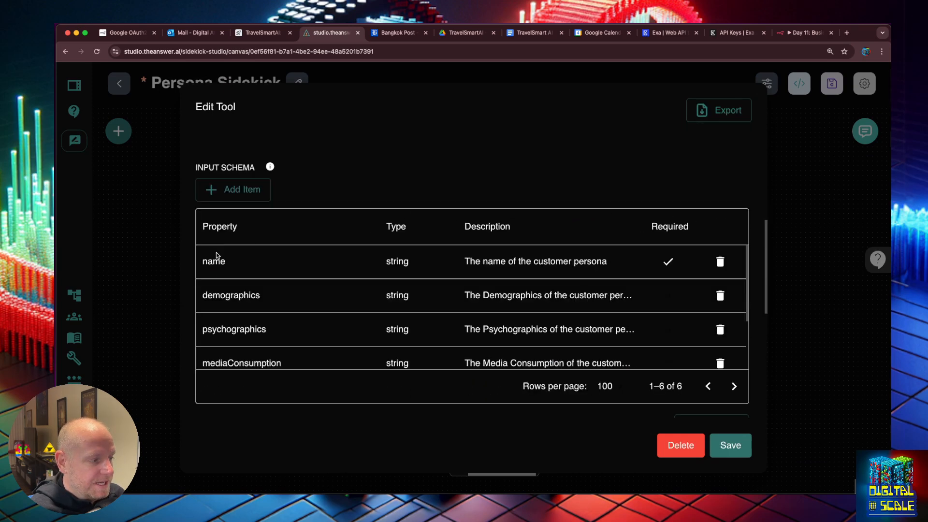
scroll(290, 329, "down", 3)
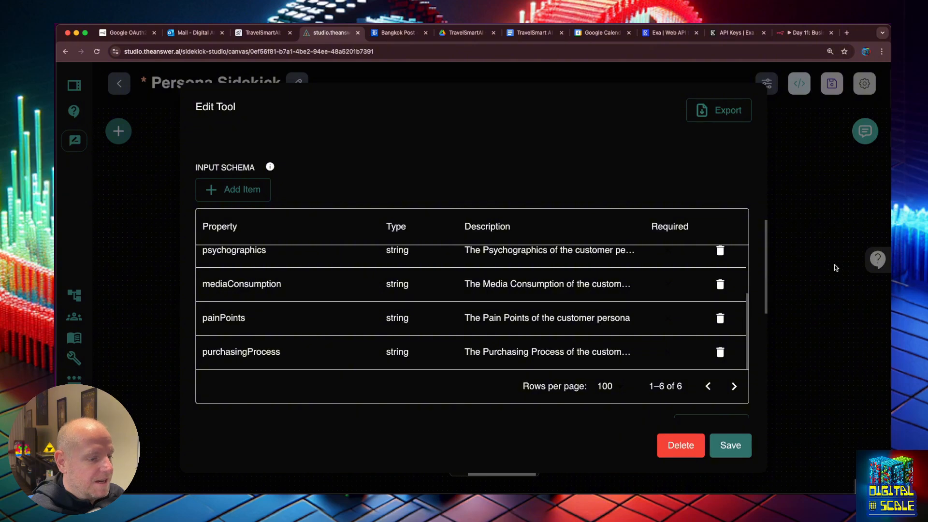
scroll(772, 317, "down", 8)
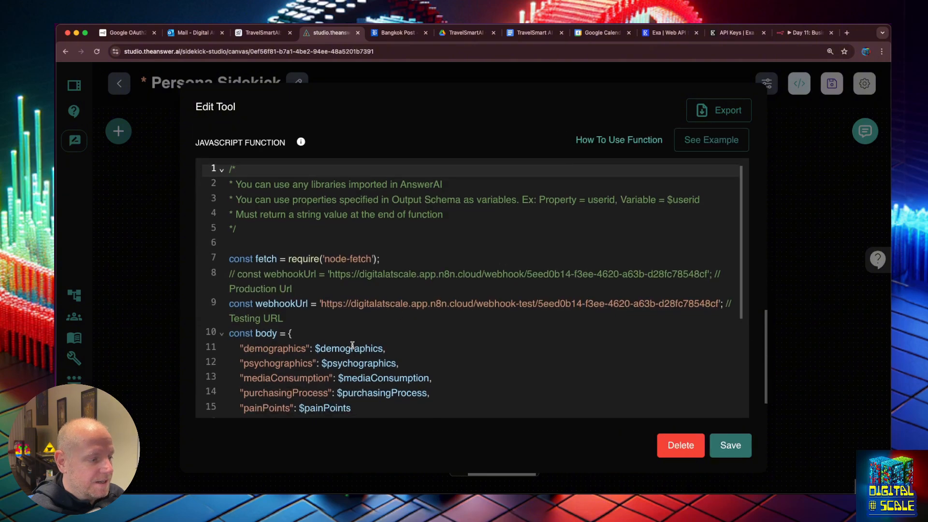
left_click(328, 271)
key("Return")
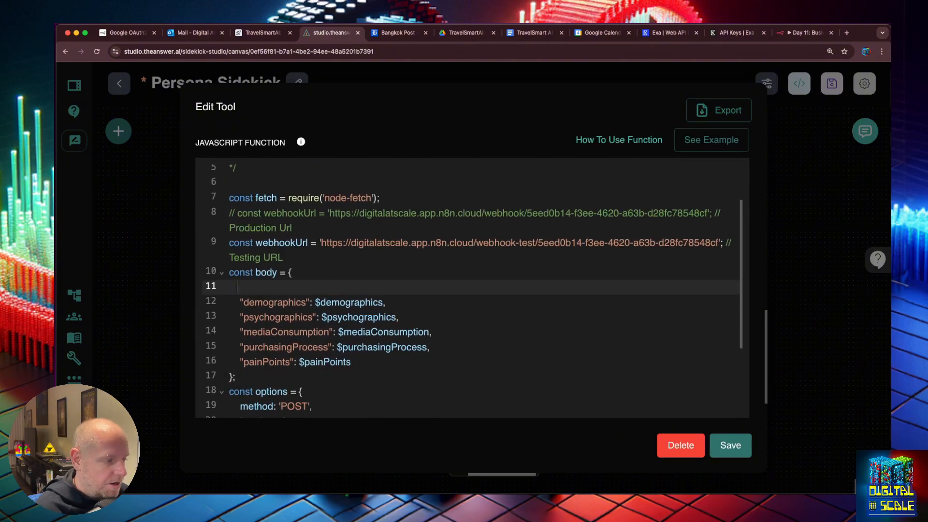
type("\"name\": $name,")
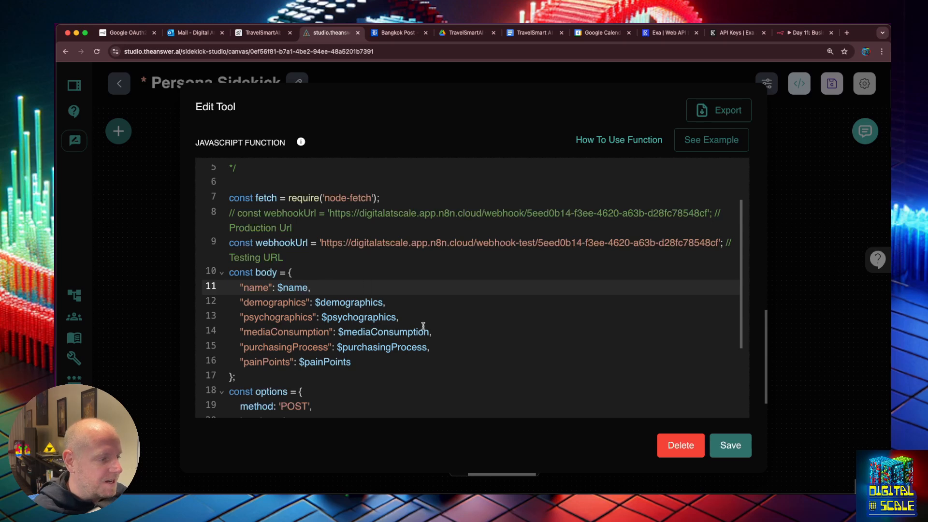
left_click(730, 444)
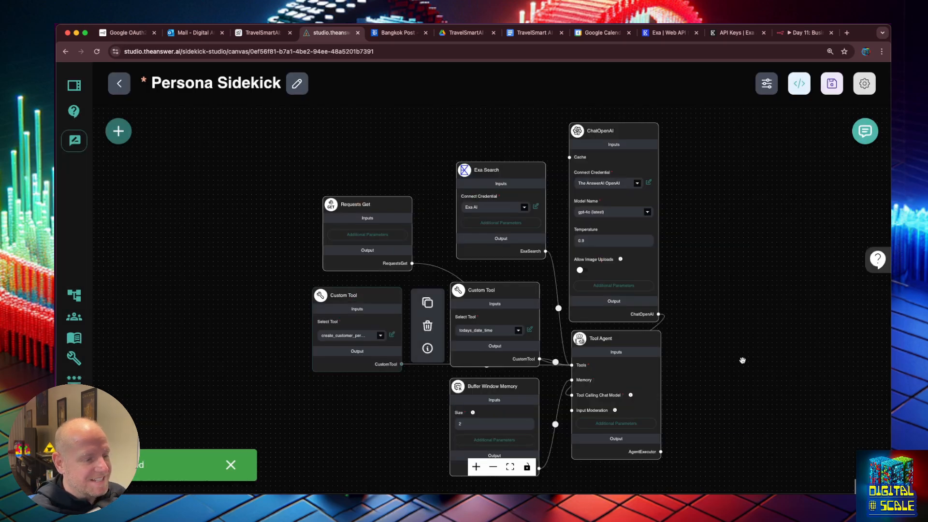
left_click(865, 131)
Send 'one more time' in the expanded chat and confirm the n8n run created the Young Budget-Friendly Traveler persona
left_click(787, 131)
type("one")
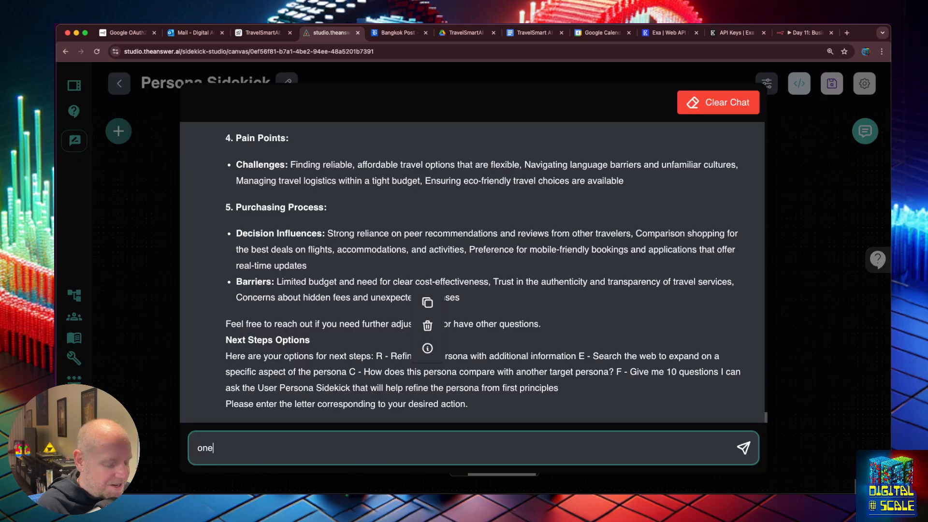
type(" more time")
key("Return")
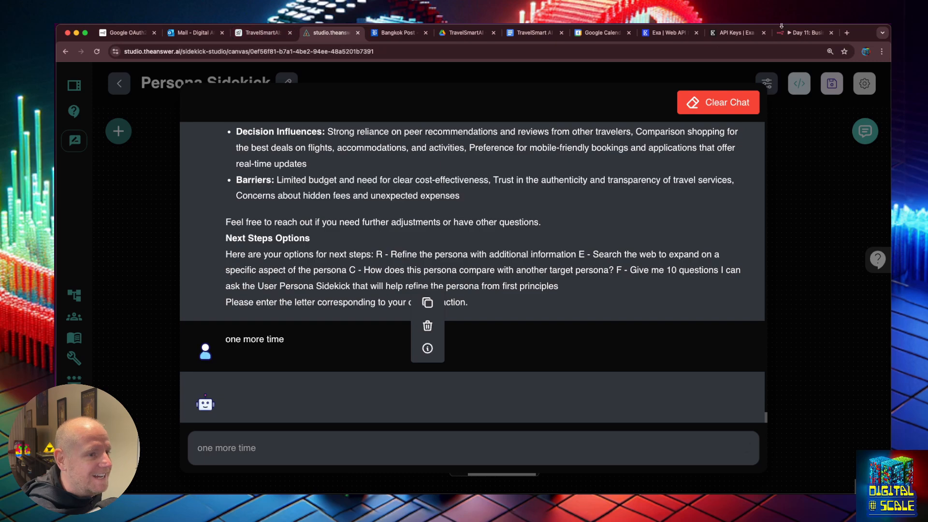
key("super+9")
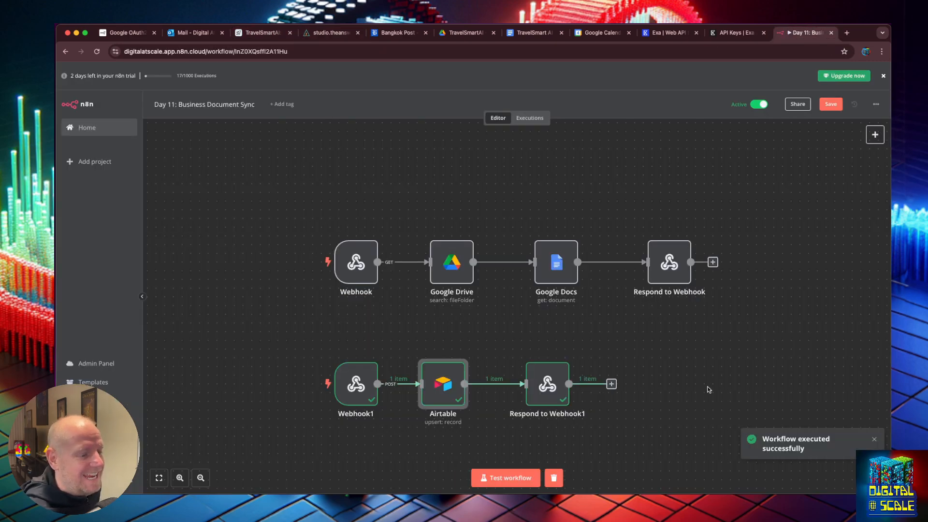
key("super+4")
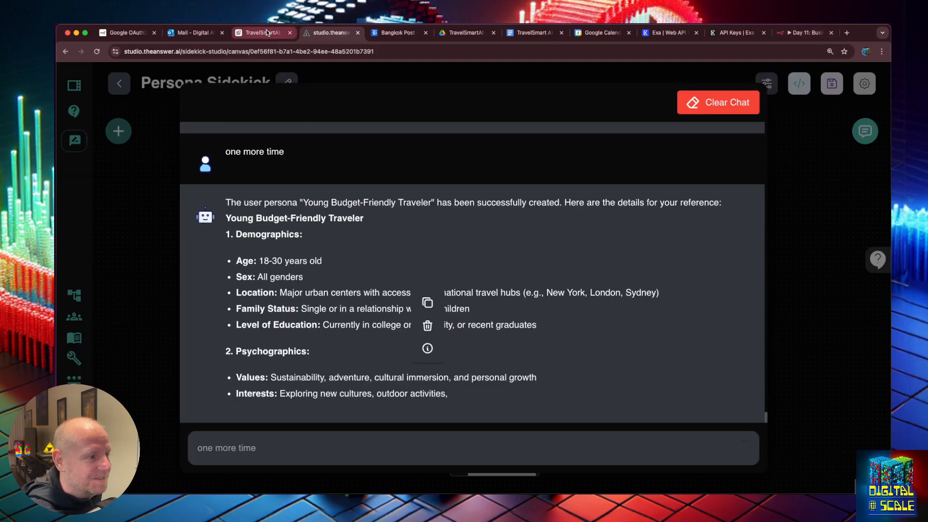
Delete both unnamed rows so only Young Budget-Friendly Traveler remains, then widen Demographics and Psychographics
left_click(258, 32)
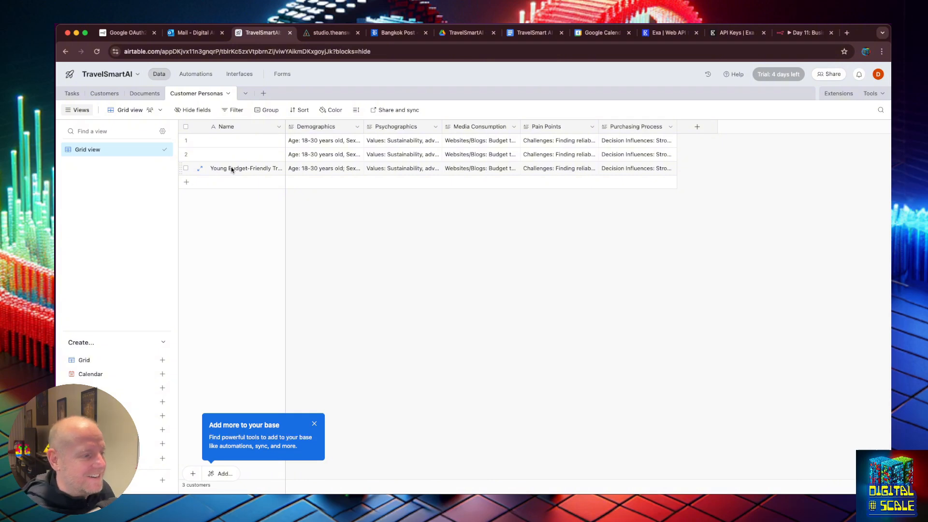
left_click(186, 141)
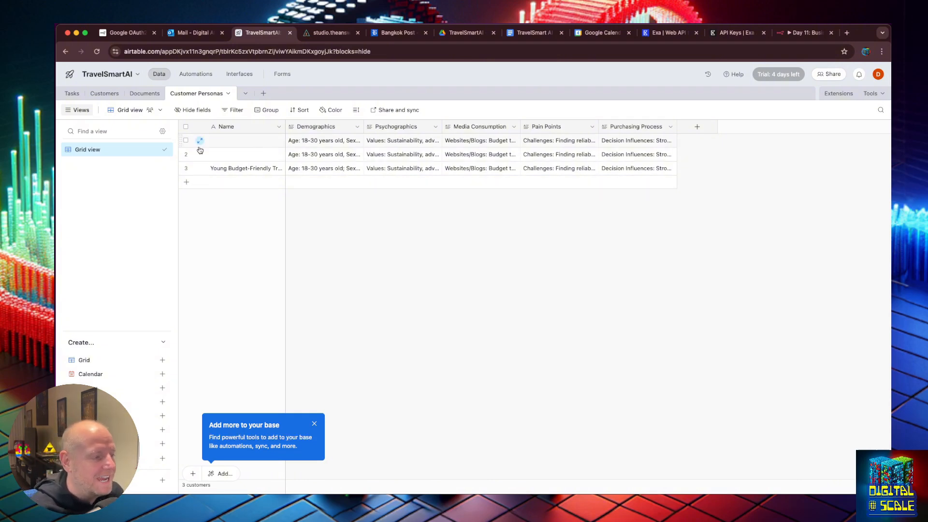
left_click(186, 154)
right_click(193, 146)
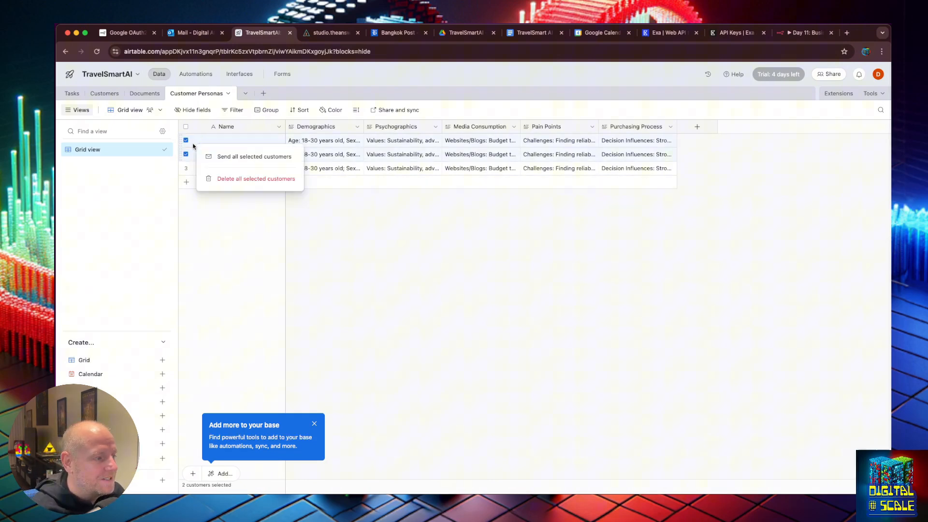
left_click(215, 182)
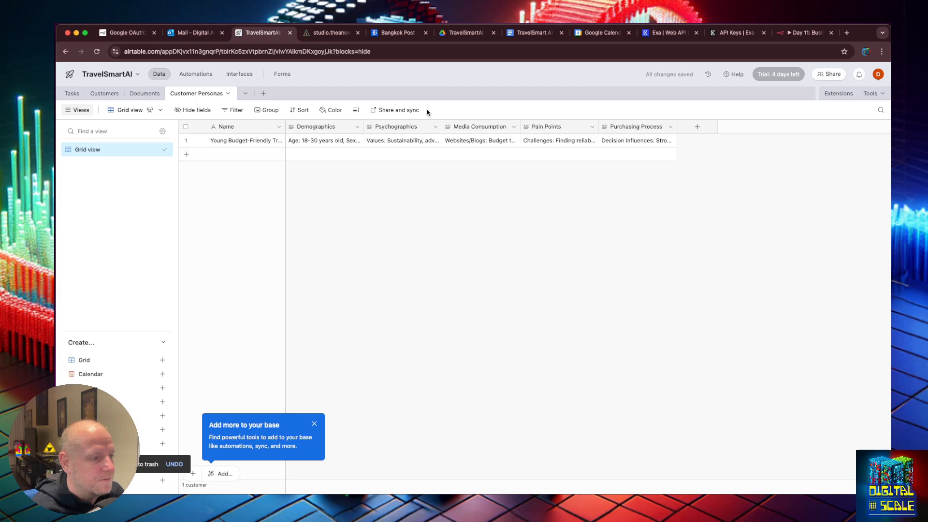
left_click_drag(363, 126, 418, 127)
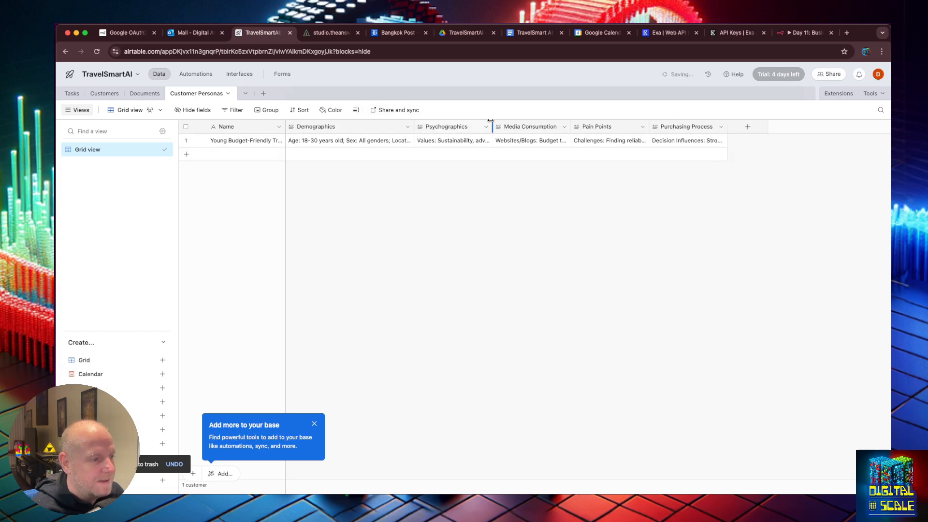
left_click_drag(490, 123, 523, 126)
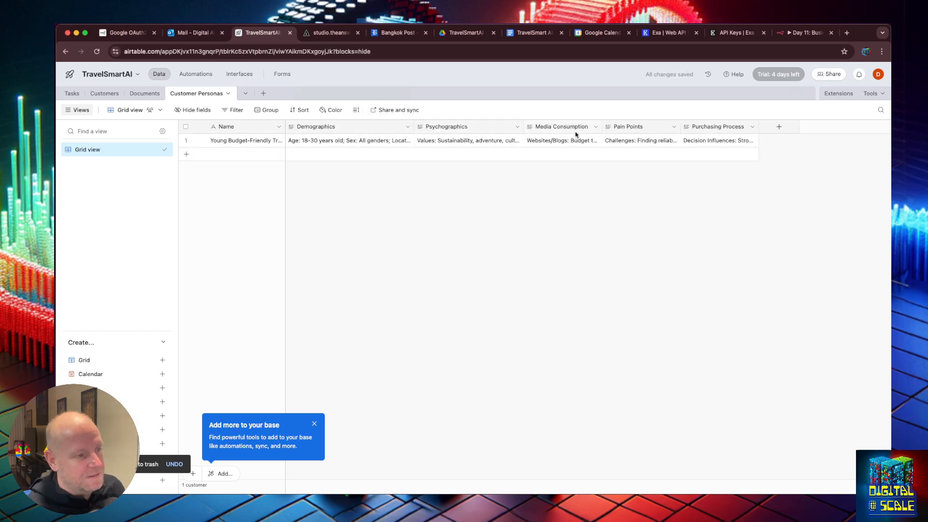